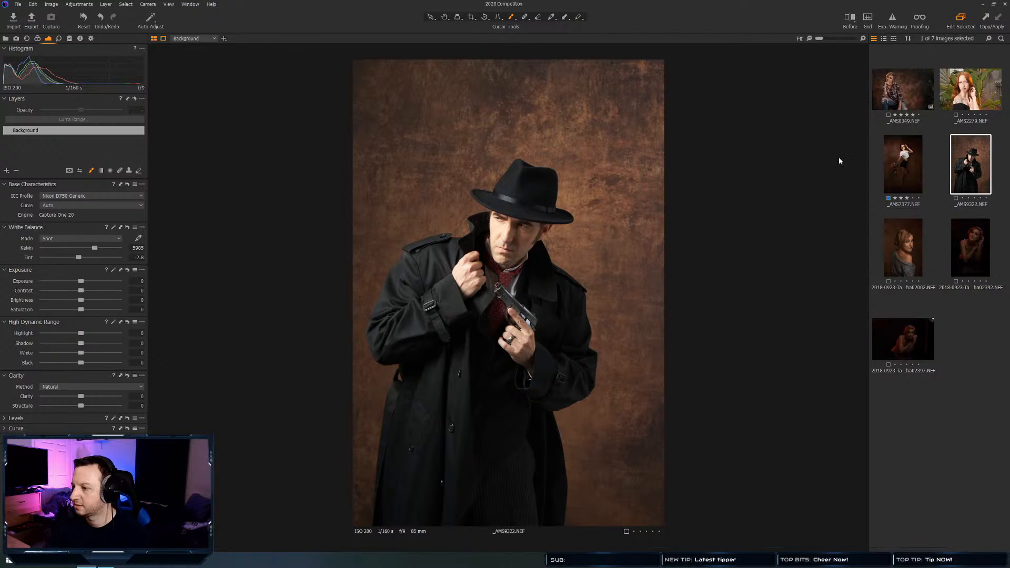
pyautogui.click(430, 19)
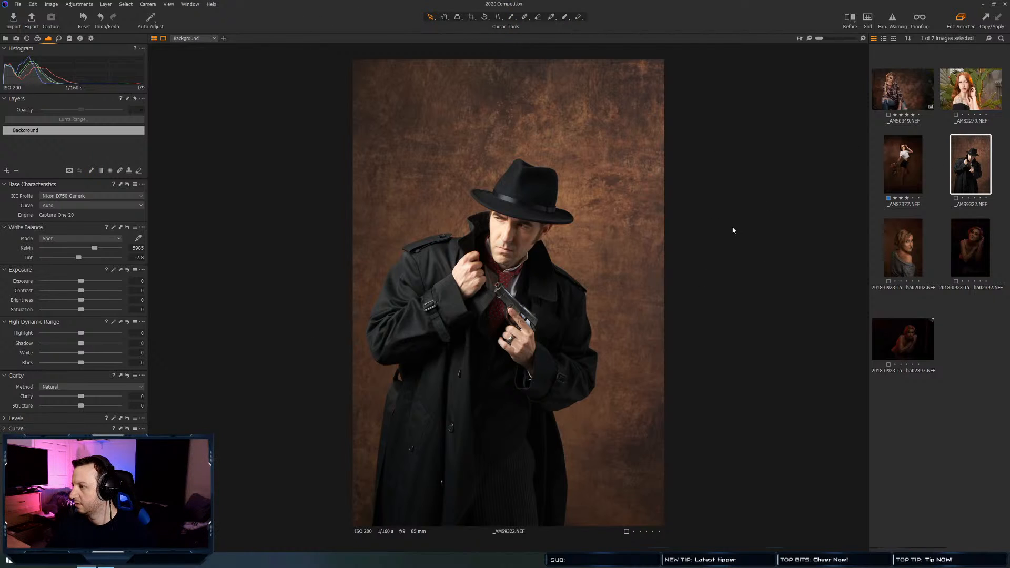
pyautogui.press('p')
pyautogui.moveTo(470, 337); pyautogui.dragTo(489, 396)
pyautogui.click(474, 370)
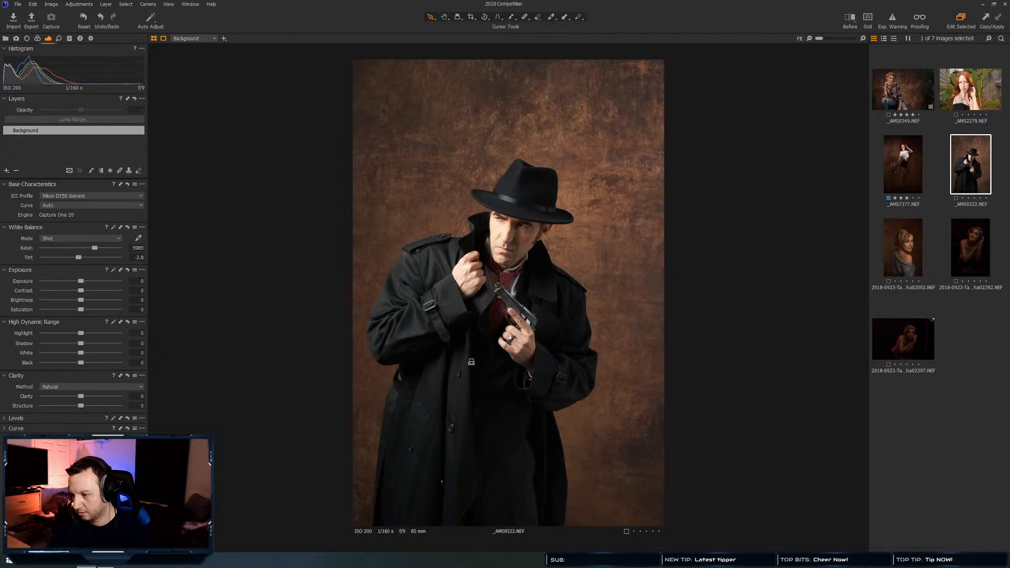
pyautogui.moveTo(472, 362); pyautogui.dragTo(533, 266)
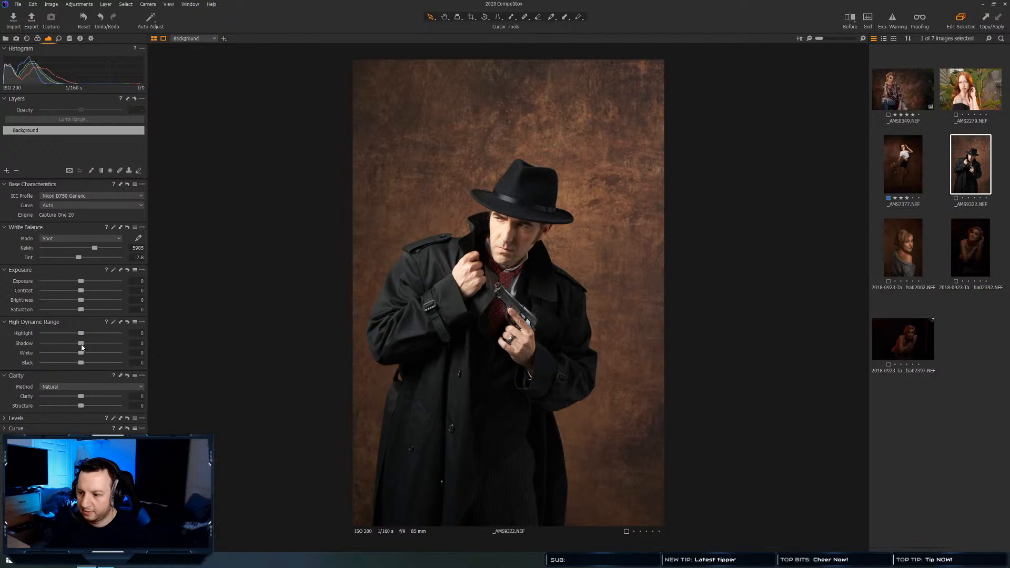
# Turn on exposure warnings and set the Background layer's Highlight to -63, Shadow to 10, White to 16 and Black to -17
pyautogui.moveTo(82, 345)
pyautogui.mouseDown()
pyautogui.moveTo(95, 348)
pyautogui.moveTo(86, 348)
pyautogui.mouseUp()
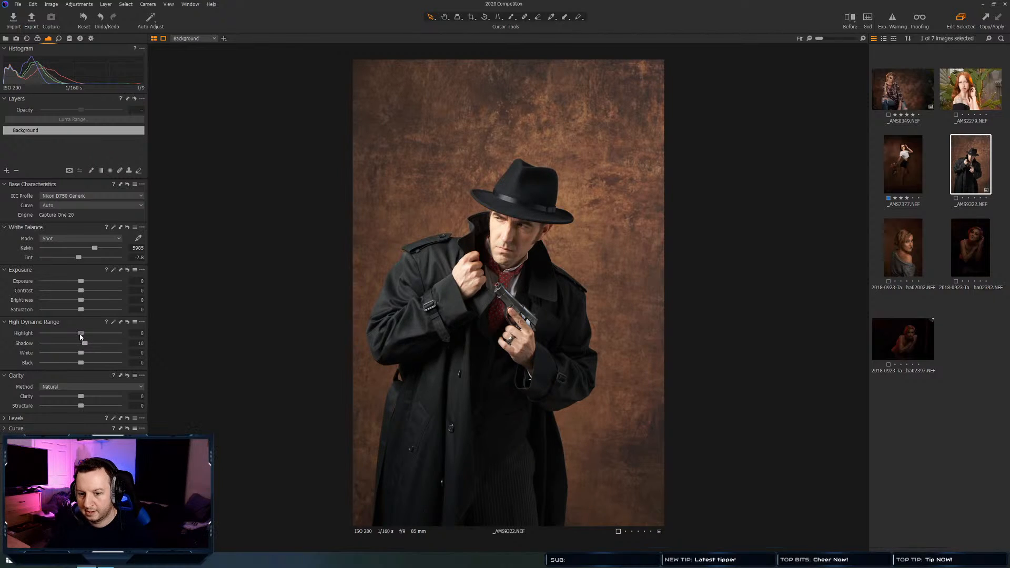
pyautogui.moveTo(80, 333); pyautogui.dragTo(50, 334)
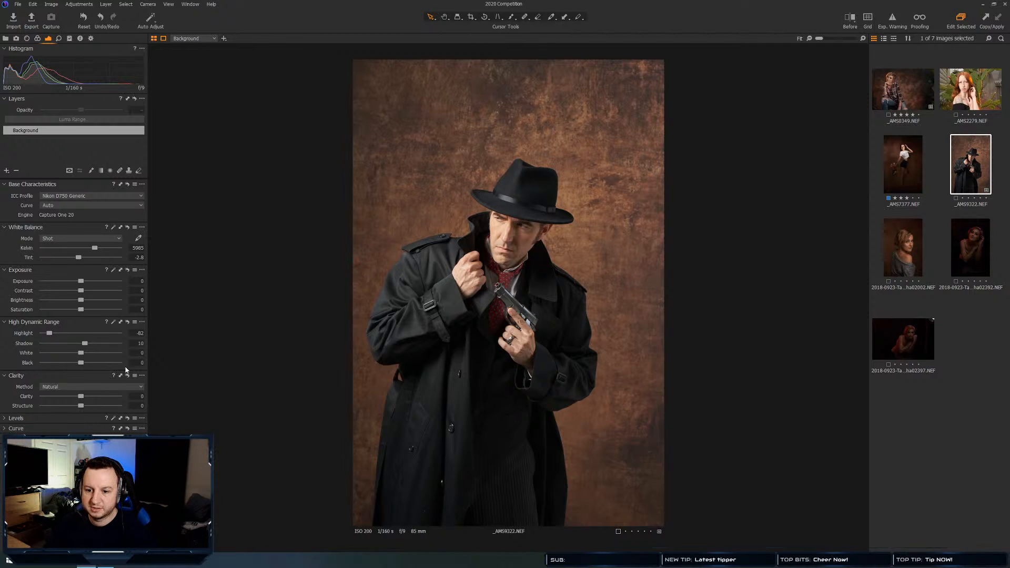
pyautogui.click(894, 21)
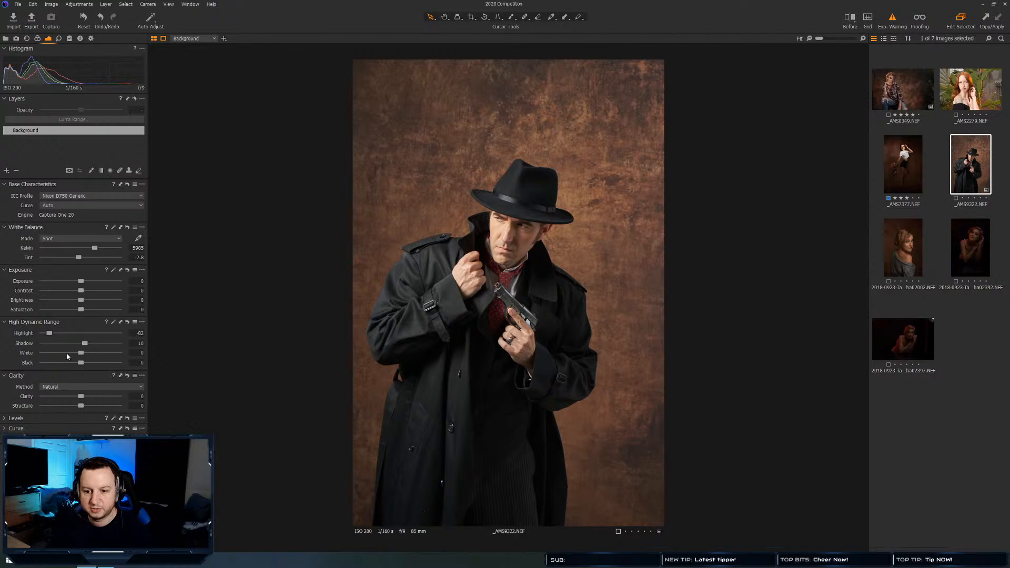
pyautogui.moveTo(81, 354); pyautogui.dragTo(74, 371)
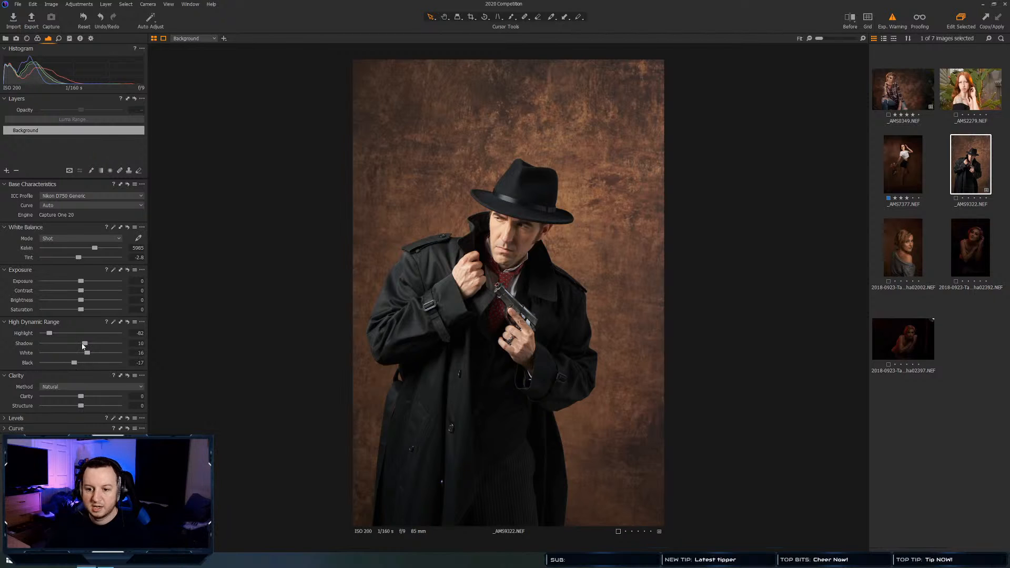
pyautogui.click(80, 335)
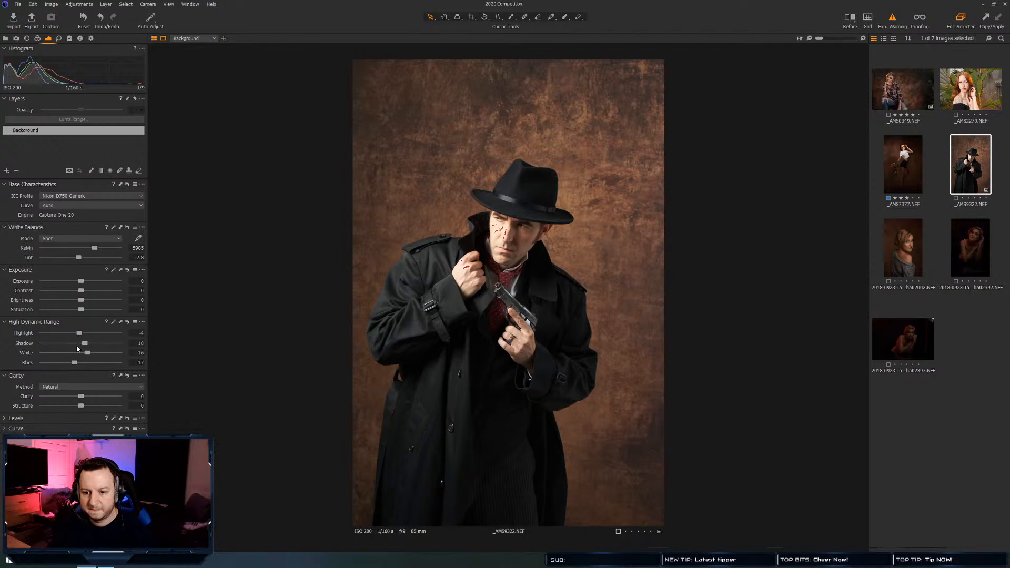
pyautogui.moveTo(82, 336); pyautogui.dragTo(56, 334)
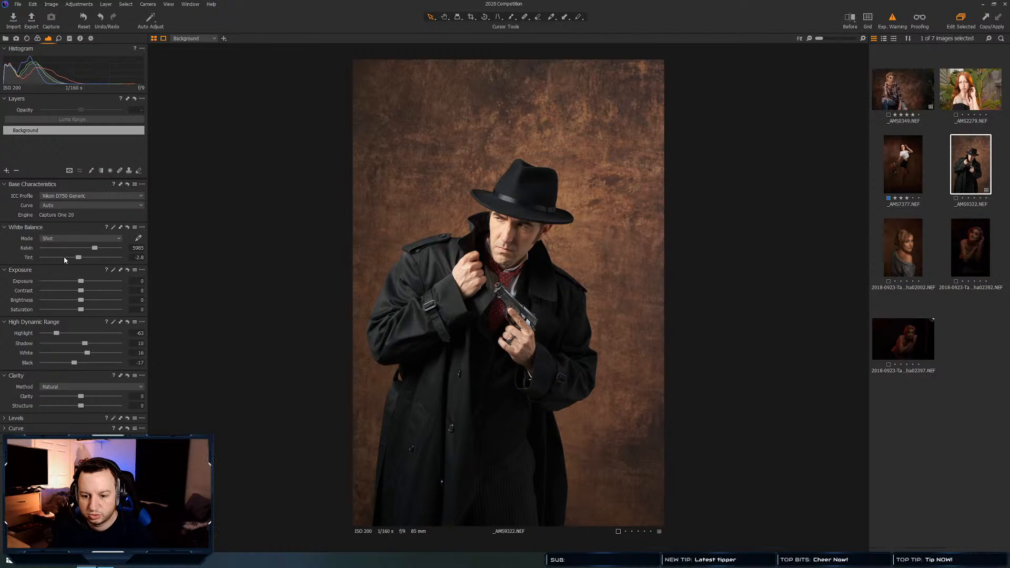
# Add an adjustment layer named "Black and White" and enable the Black & White conversion on it
pyautogui.click(37, 38)
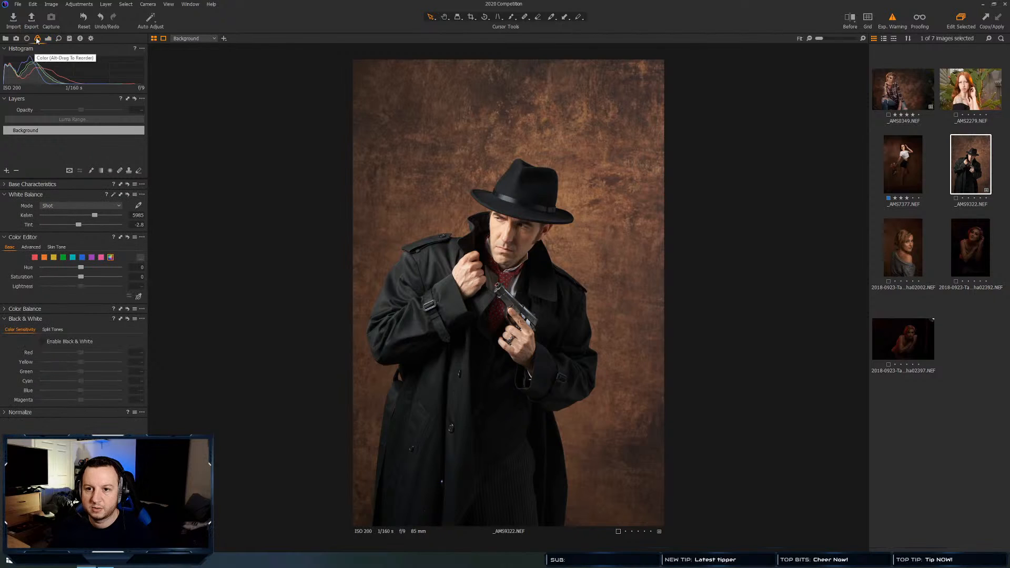
pyautogui.click(48, 38)
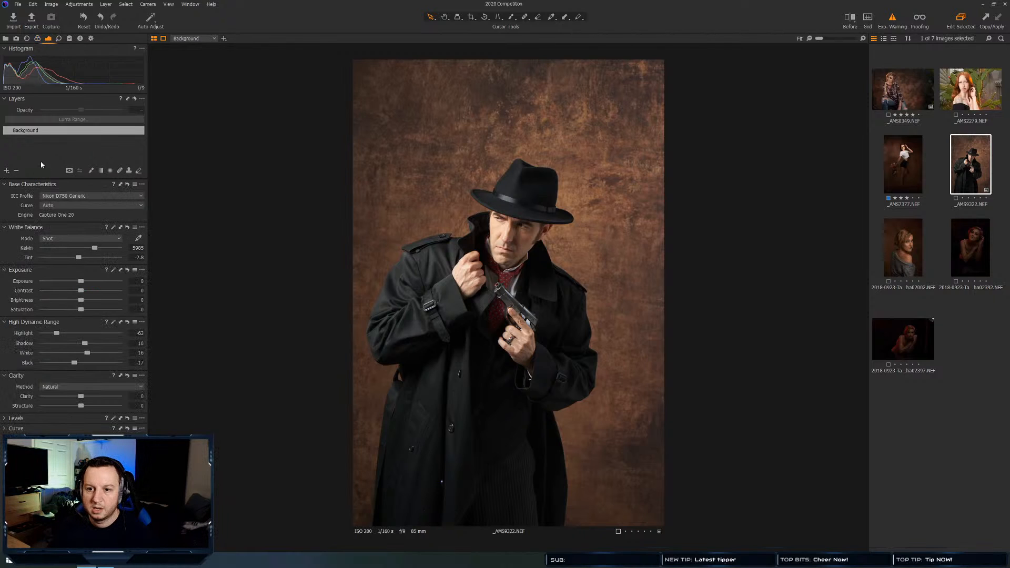
pyautogui.click(7, 170)
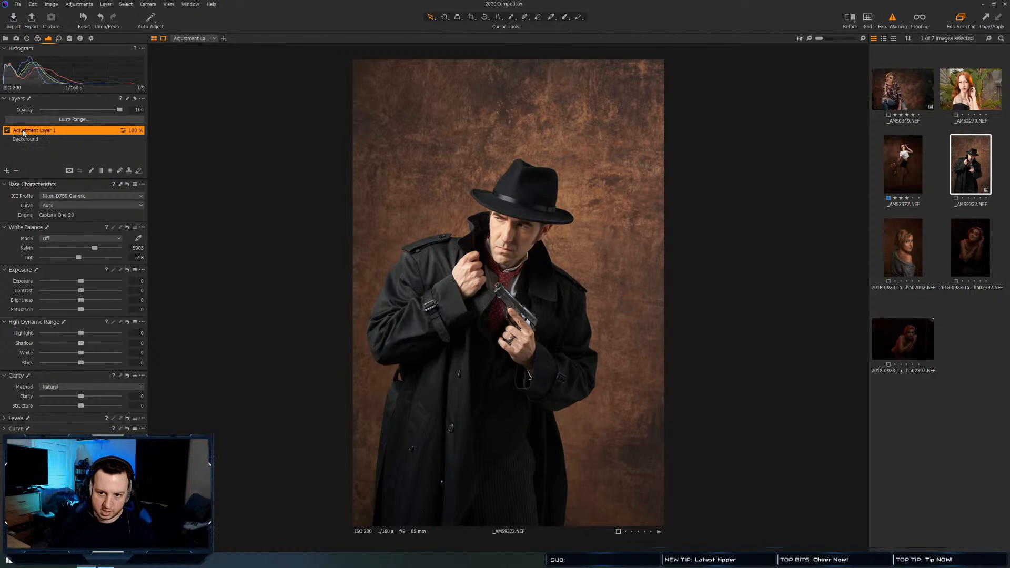
pyautogui.doubleClick(23, 133)
pyautogui.write('B')
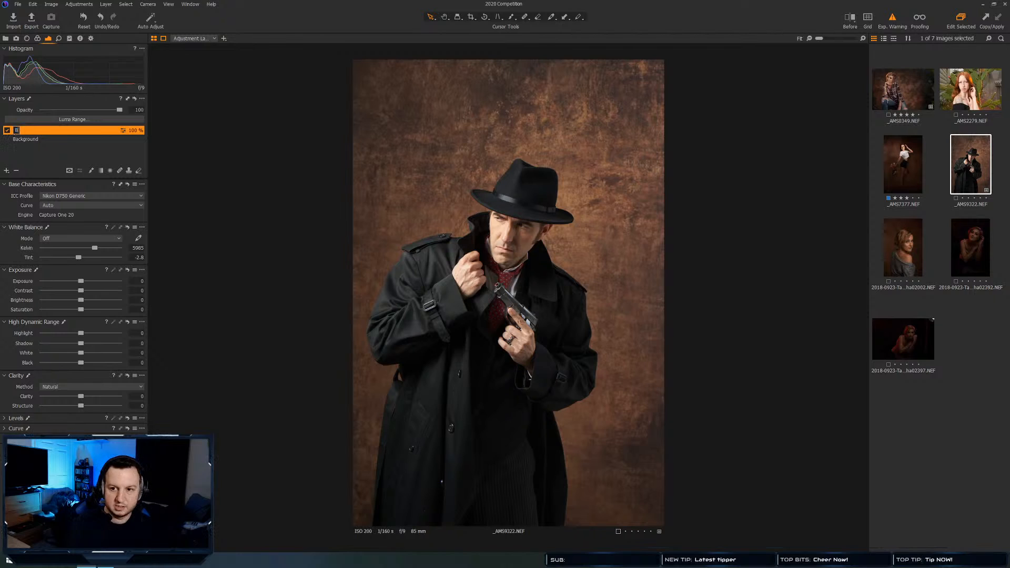
pyautogui.write('lack and White')
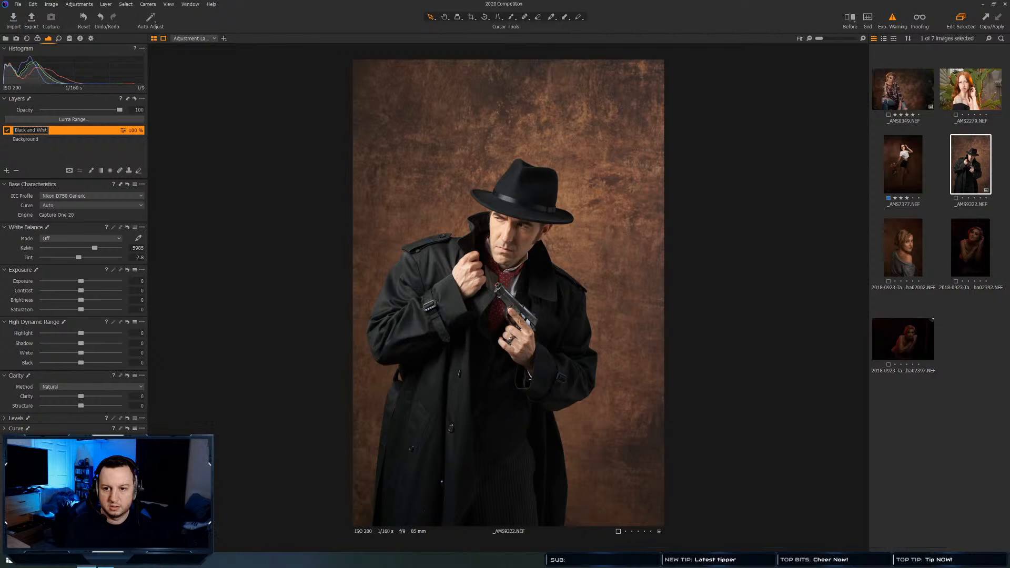
pyautogui.press('Return')
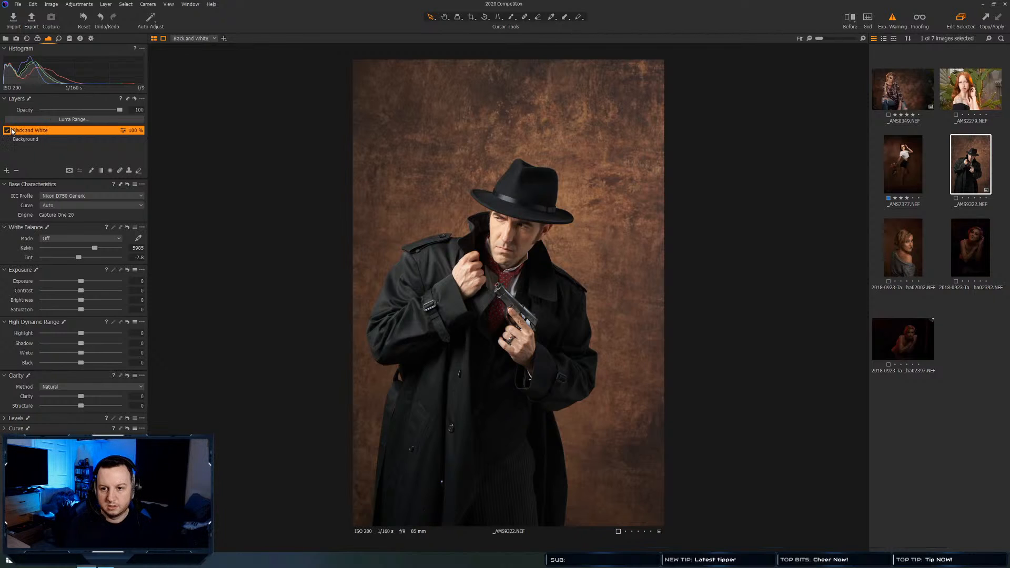
pyautogui.click(37, 39)
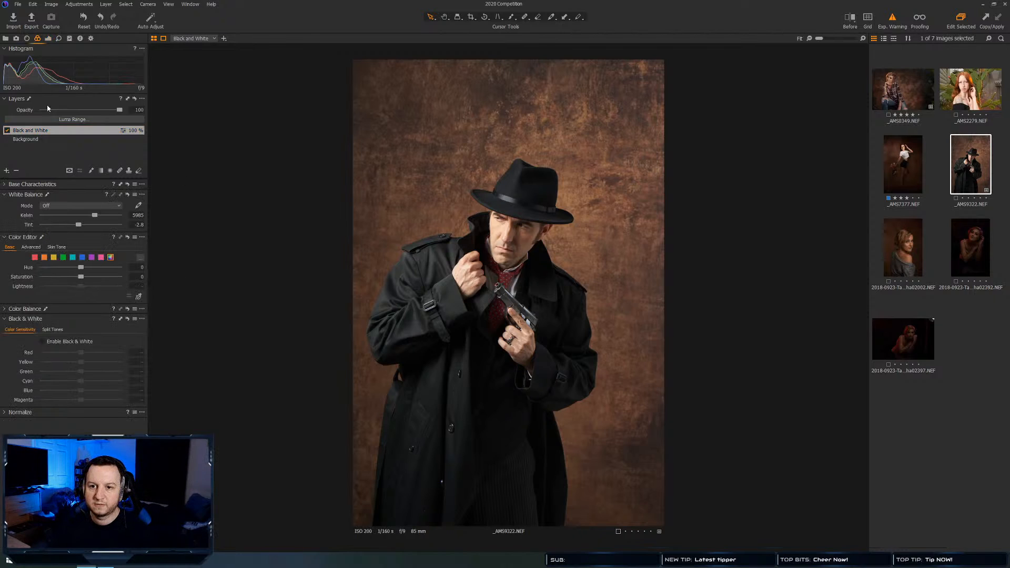
pyautogui.click(44, 344)
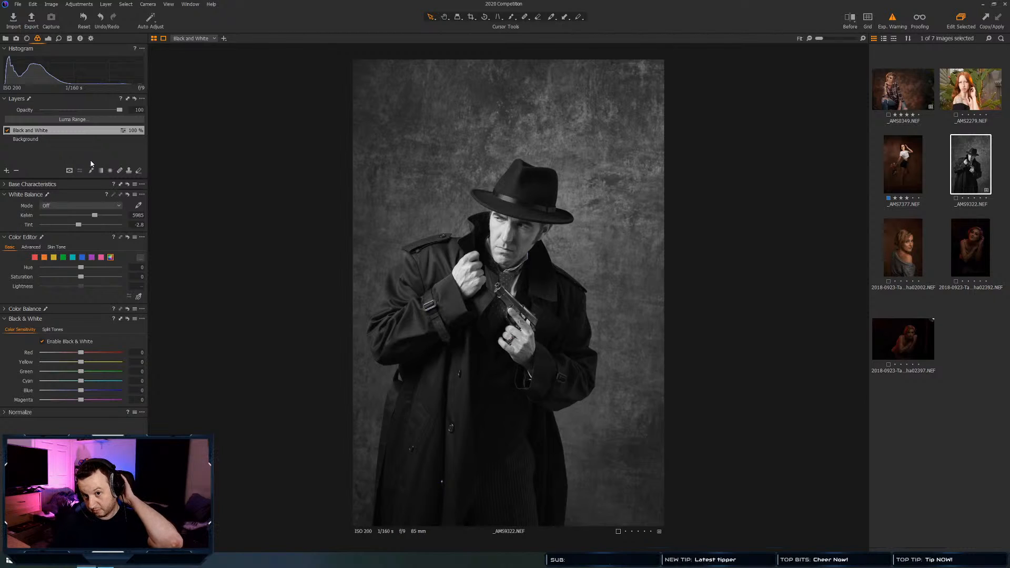
# Add another adjustment layer above the Black and White layer and name it "Exposure Adjustments"
pyautogui.click(7, 170)
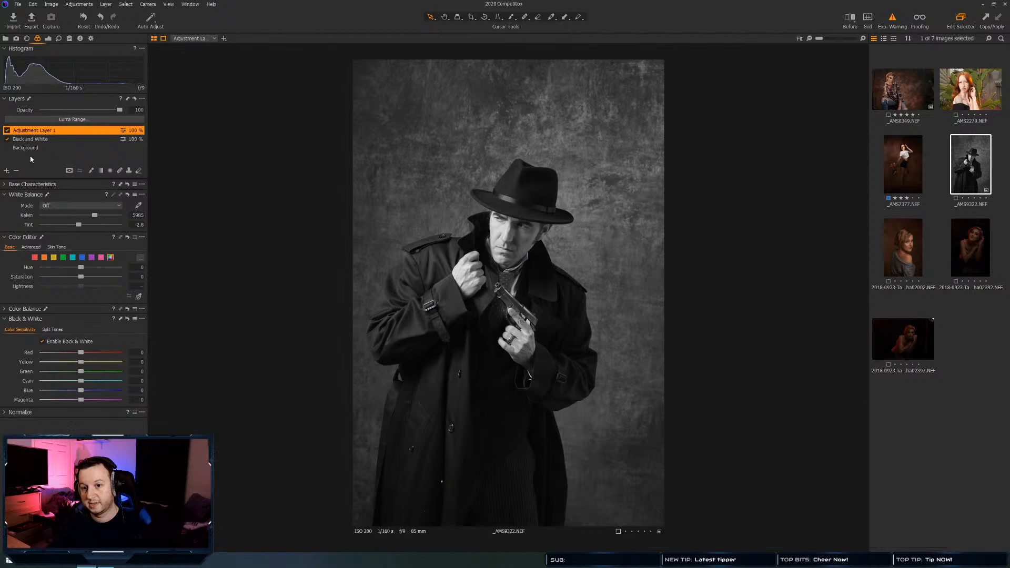
pyautogui.rightClick(50, 130)
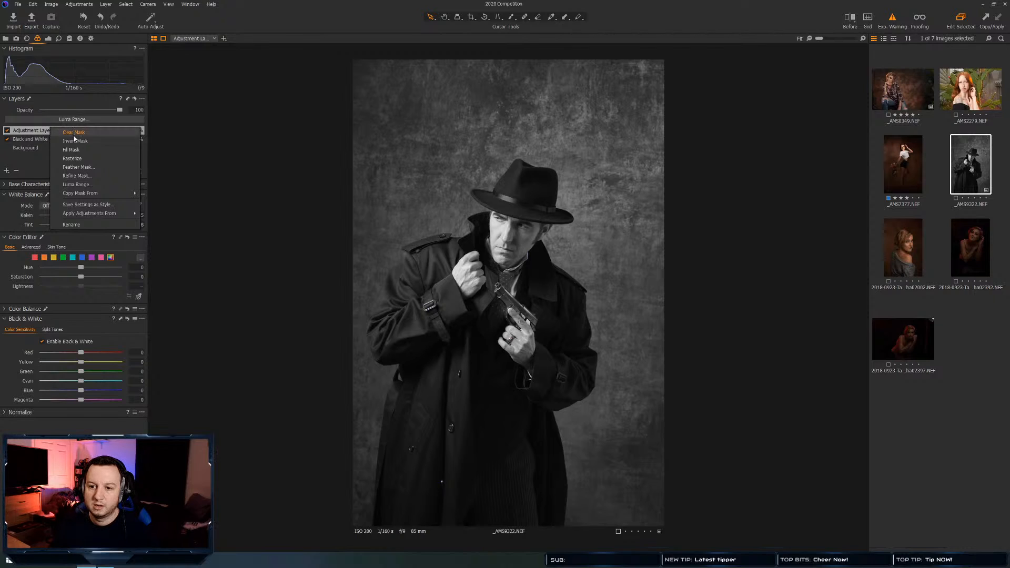
pyautogui.click(73, 144)
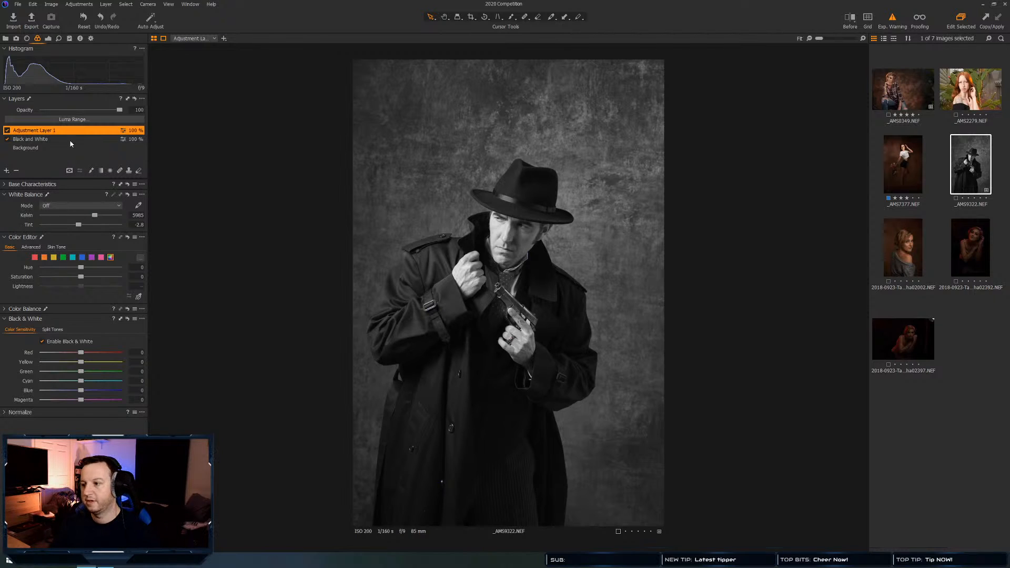
pyautogui.doubleClick(21, 130)
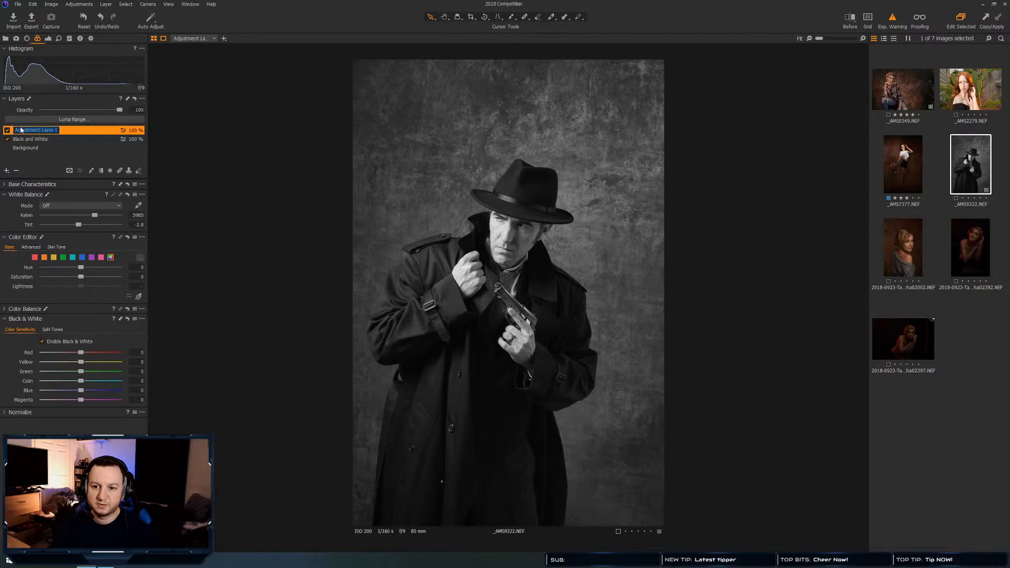
pyautogui.write('Exposu')
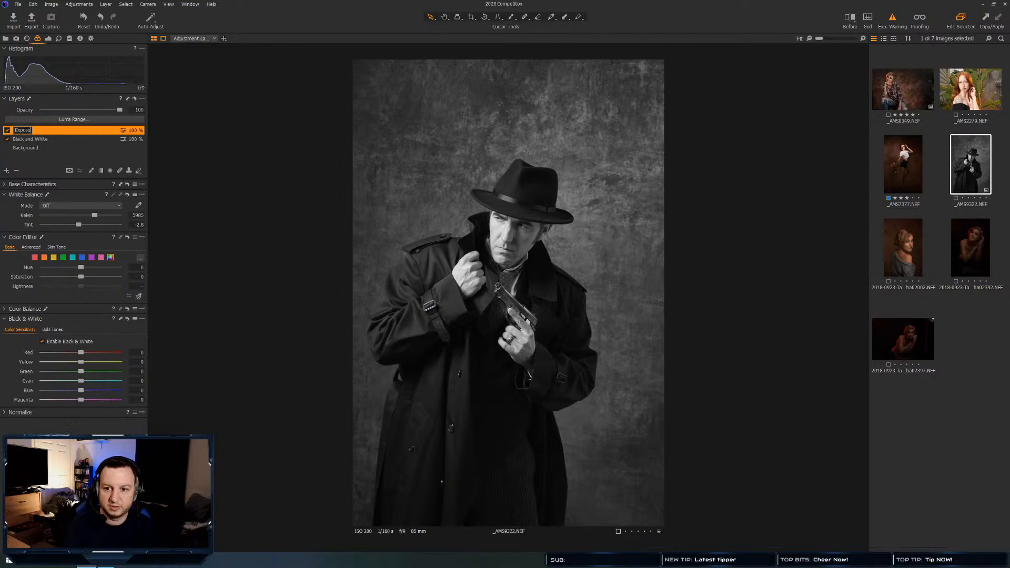
pyautogui.write('re Adjustments')
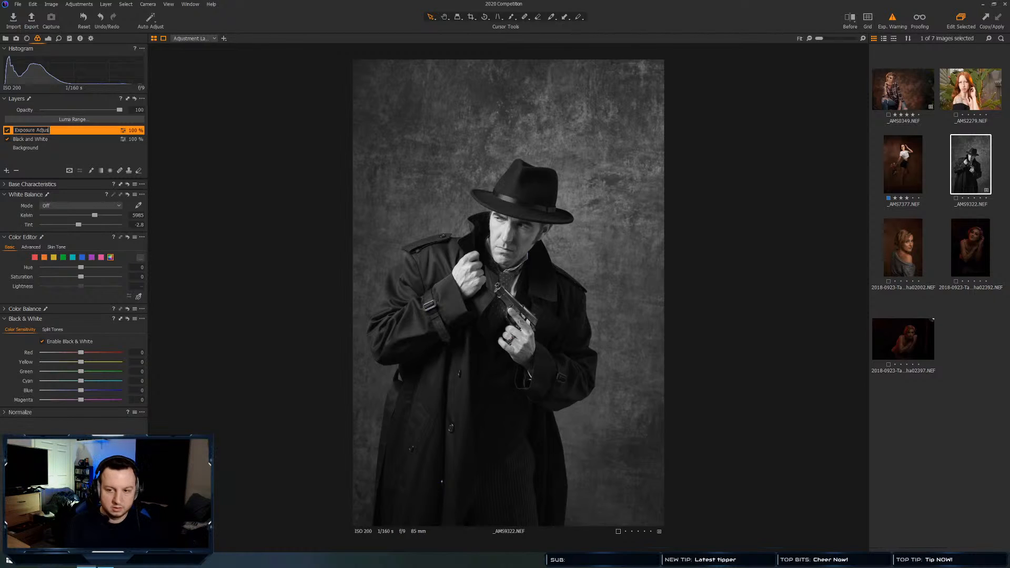
pyautogui.press('Return')
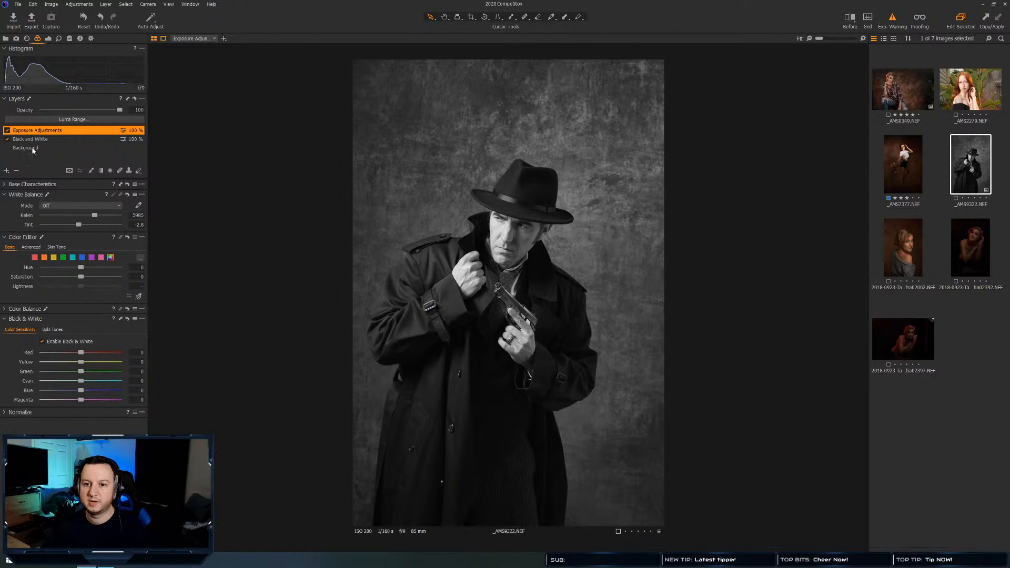
# On the Exposure Adjustments layer, set Shadow to 16, White to -33 and Contrast to -15
pyautogui.click(48, 40)
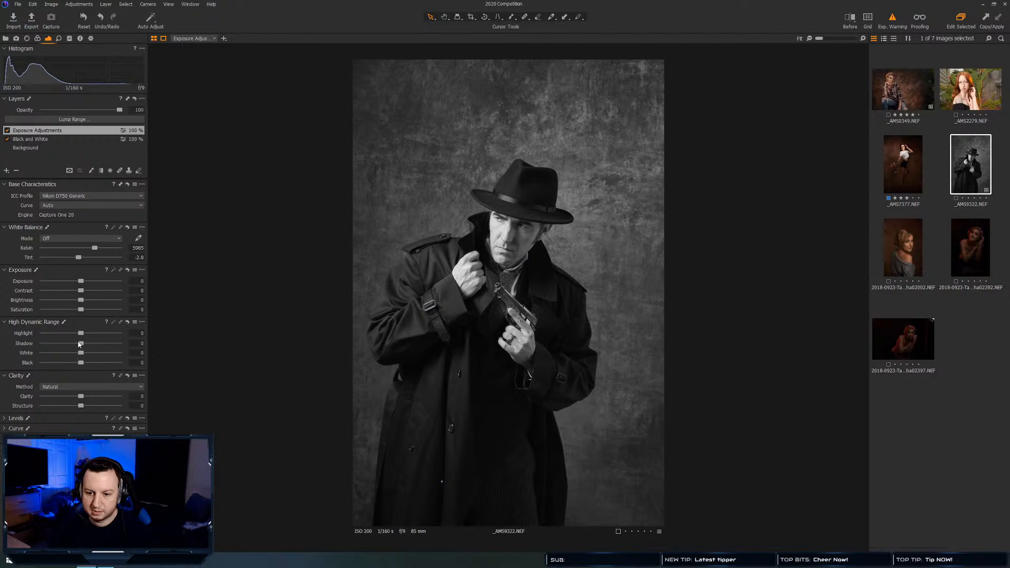
pyautogui.moveTo(82, 346)
pyautogui.mouseDown()
pyautogui.moveTo(42, 334)
pyautogui.moveTo(69, 356)
pyautogui.mouseUp()
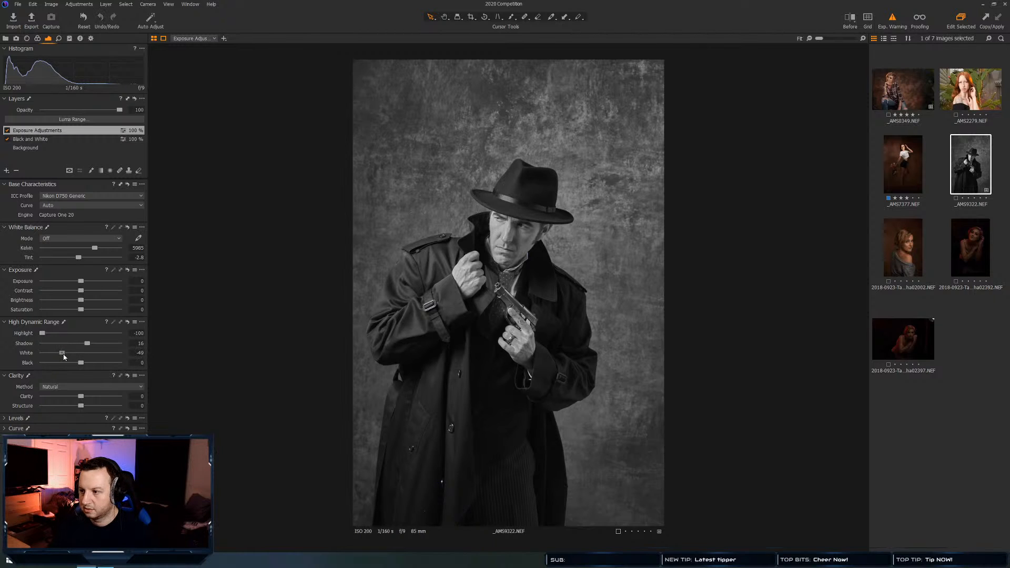
pyautogui.click(80, 290)
pyautogui.moveTo(76, 293); pyautogui.dragTo(69, 293)
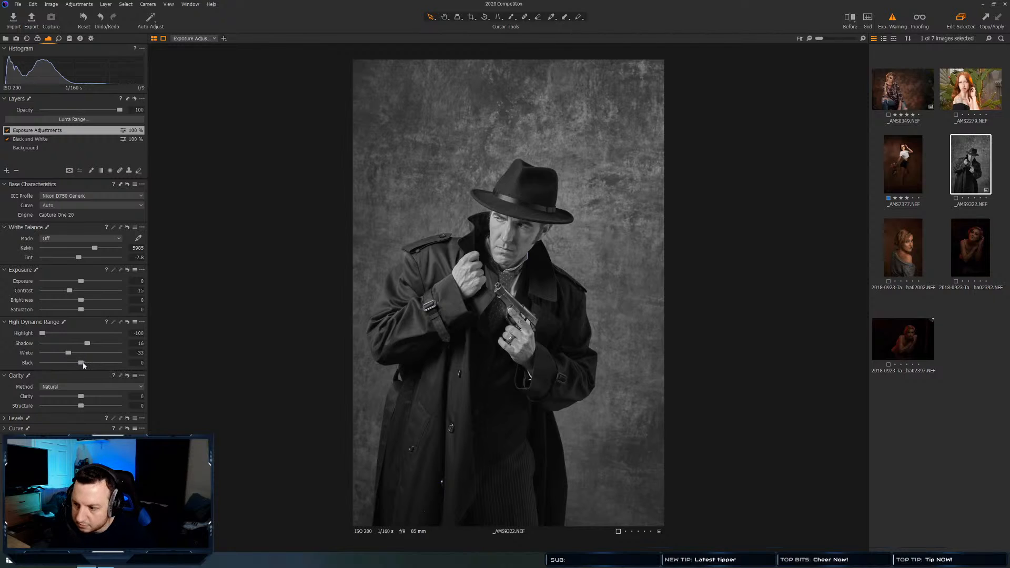
# Fine-tune the Exposure Adjustments layer with Black -16, Highlight -47, Exposure 0.04 and Brightness -7
pyautogui.moveTo(84, 365); pyautogui.dragTo(77, 363)
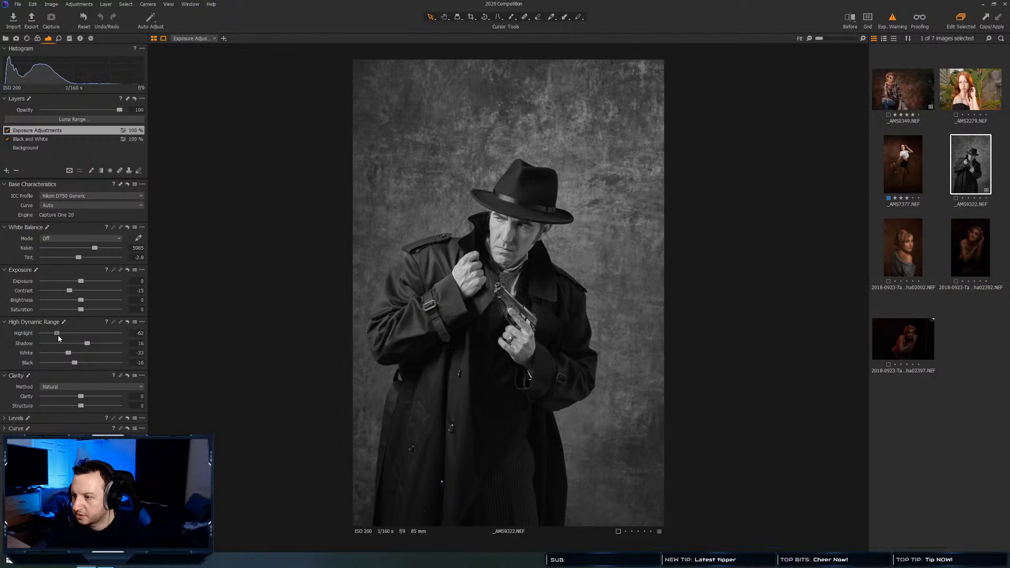
pyautogui.moveTo(58, 336); pyautogui.dragTo(65, 337)
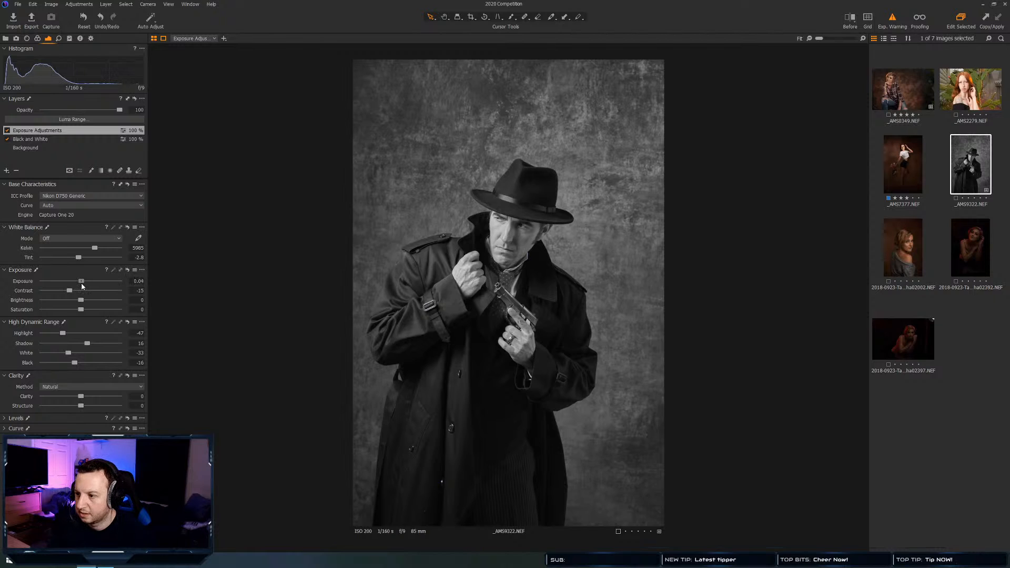
pyautogui.moveTo(82, 284); pyautogui.dragTo(76, 307)
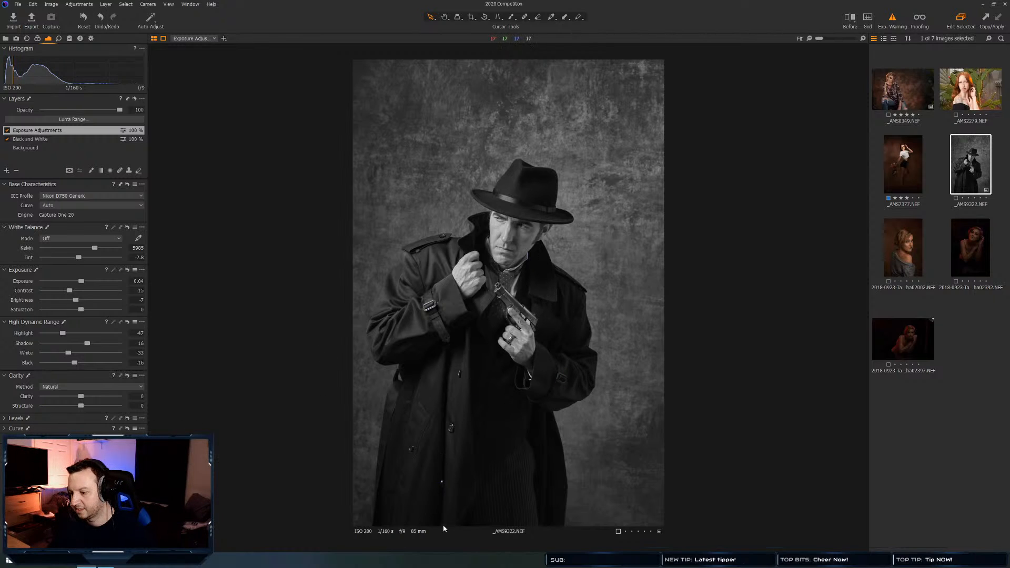
# Compare the photo before and after by undoing and redoing the brightness change and toggling the Black and White and Exposure Adjustments layers
pyautogui.click(100, 17)
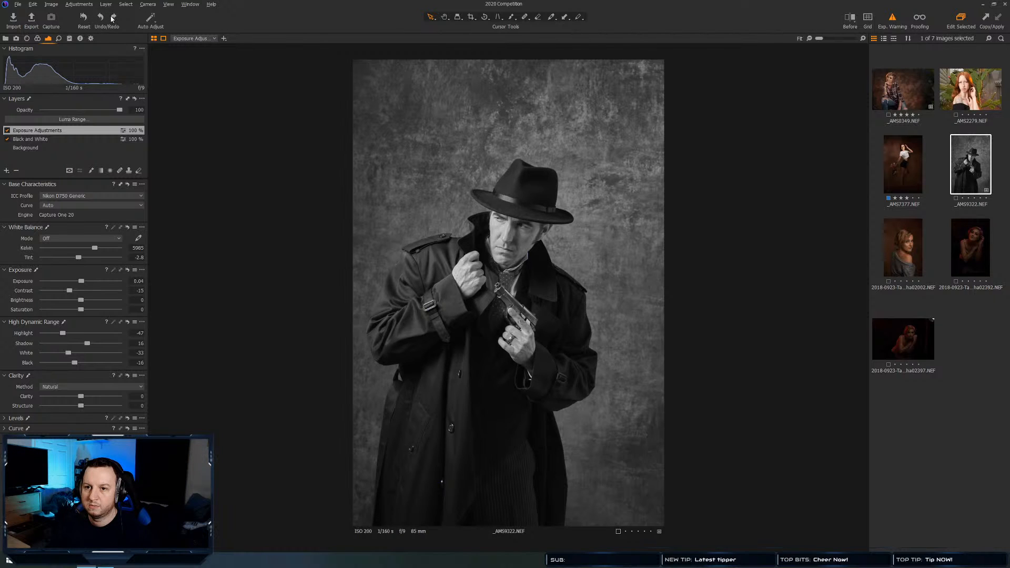
pyautogui.click(112, 18)
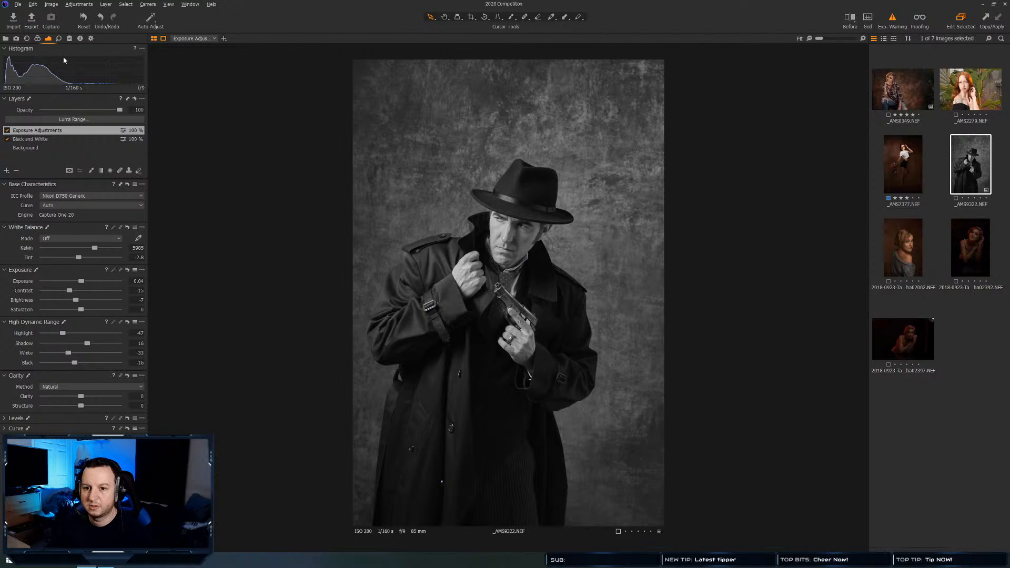
pyautogui.click(7, 139)
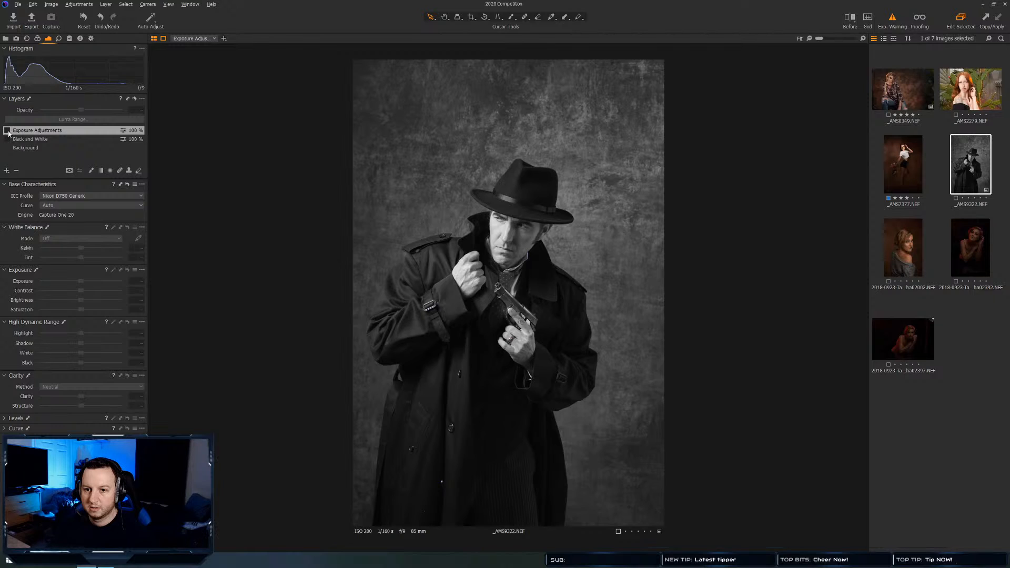
pyautogui.click(8, 139)
pyautogui.click(7, 130)
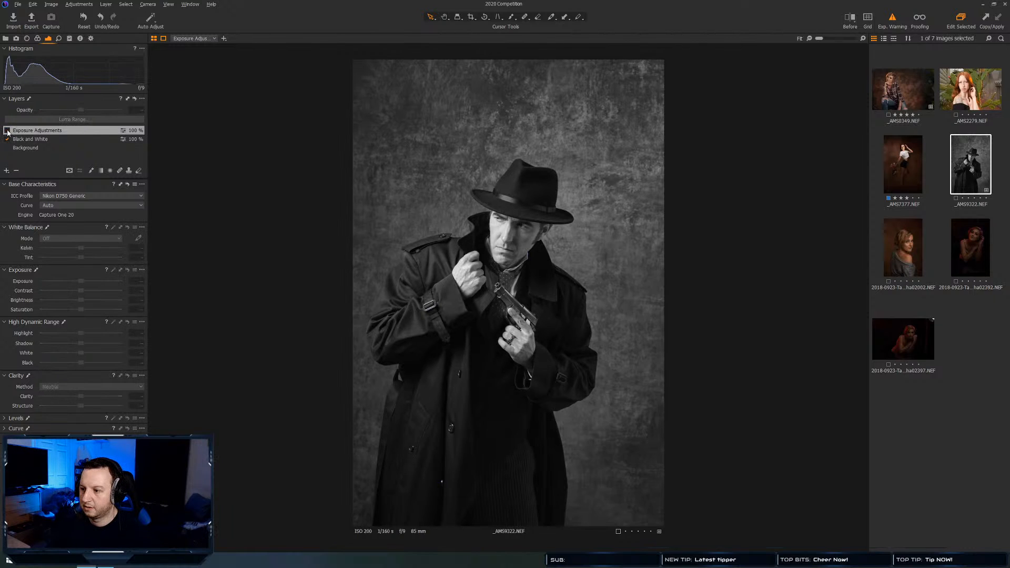
pyautogui.click(6, 130)
pyautogui.click(7, 130)
pyautogui.click(7, 130)
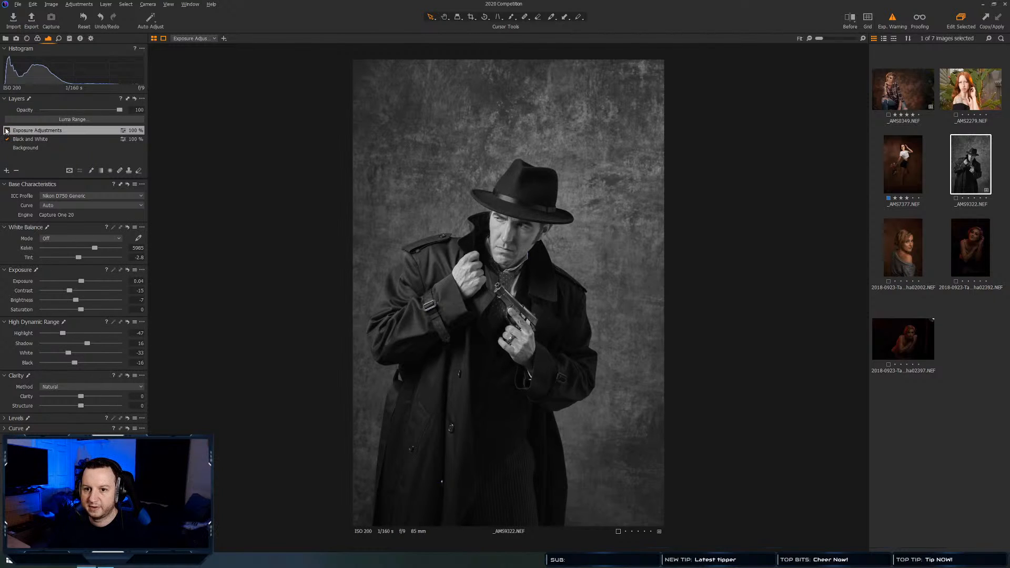
# Set Highlight to -4 on the Exposure Adjustments layer and compare the photo with that layer off and on
pyautogui.click(7, 131)
pyautogui.click(7, 131)
pyautogui.click(7, 131)
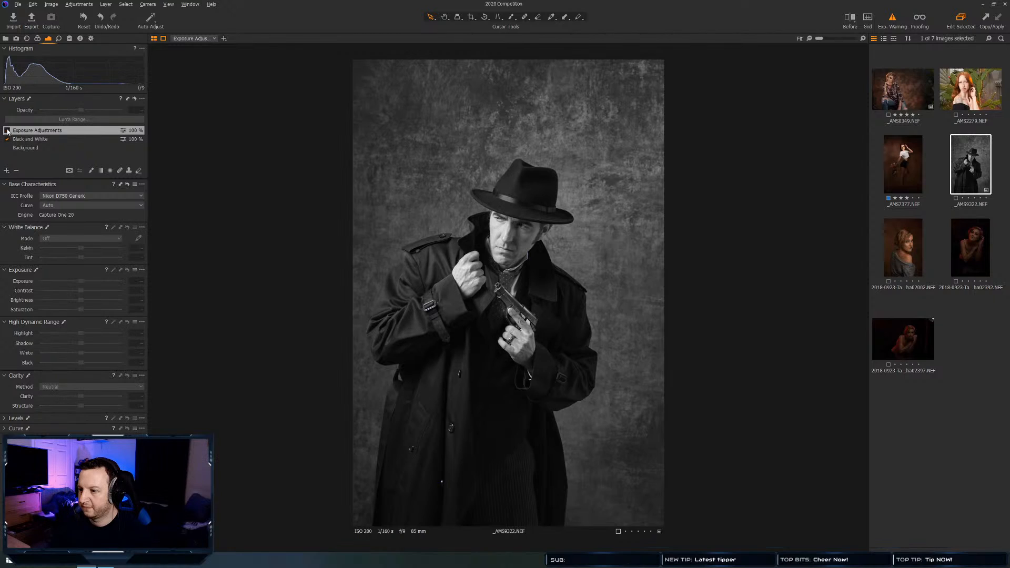
pyautogui.click(7, 130)
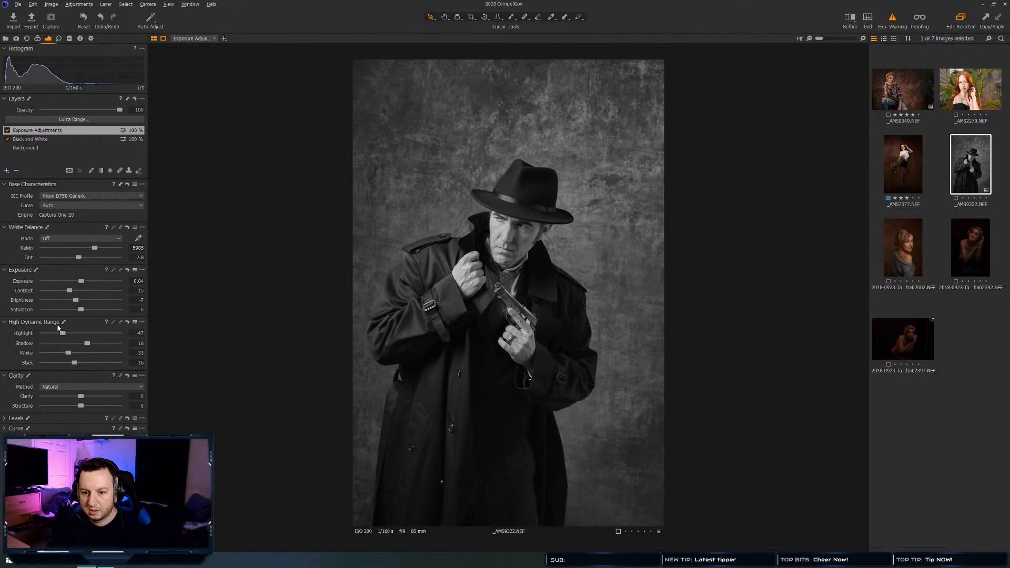
pyautogui.moveTo(62, 333); pyautogui.dragTo(80, 334)
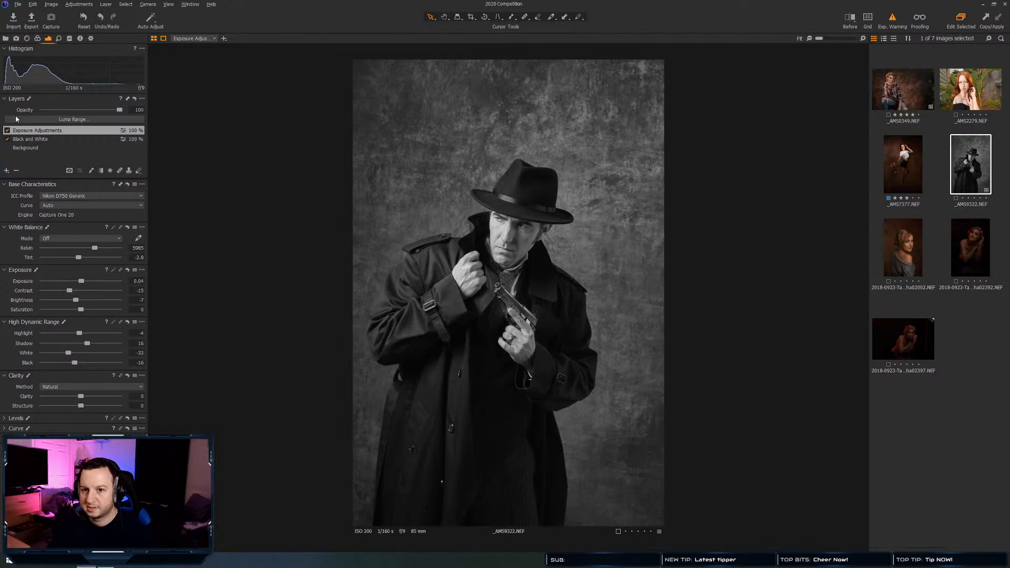
pyautogui.click(7, 132)
pyautogui.click(6, 132)
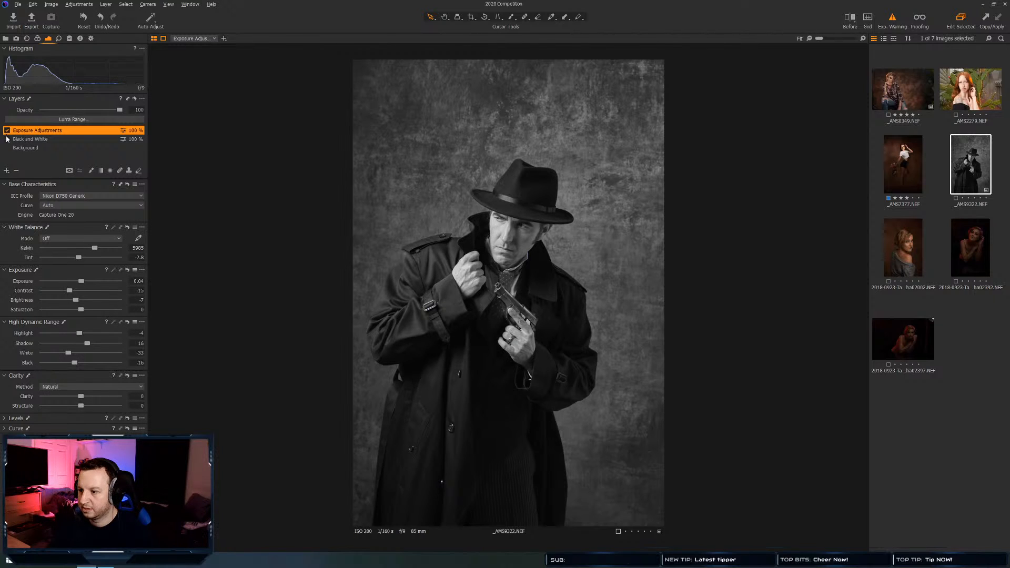
pyautogui.click(8, 132)
pyautogui.click(7, 132)
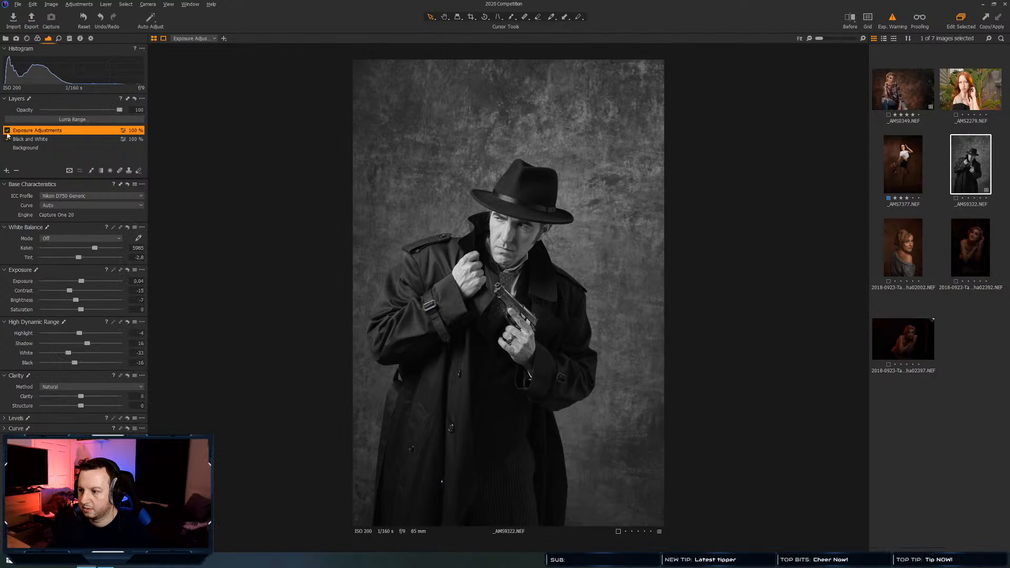
# Add a new adjustment layer above Exposure Adjustments and name it "Coat Shadow Detail"
pyautogui.click(6, 171)
pyautogui.doubleClick(26, 130)
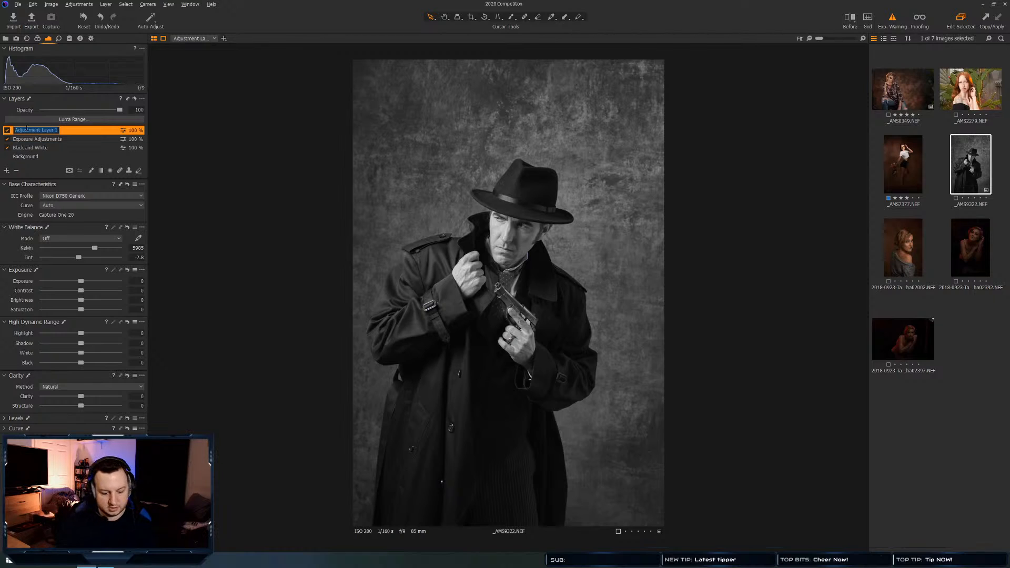
pyautogui.write('Coat Shadow')
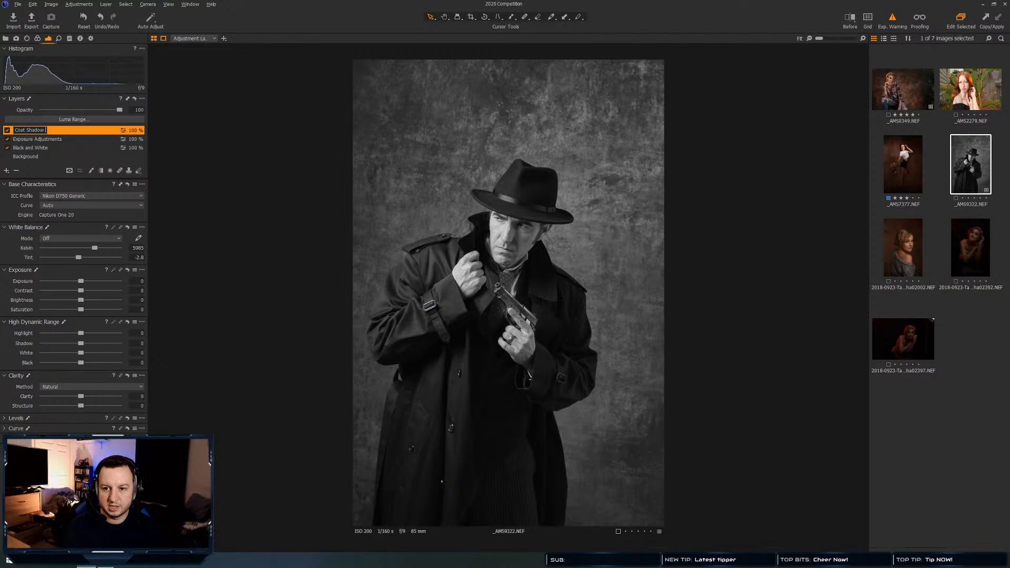
pyautogui.write(' Detail')
pyautogui.press('Return')
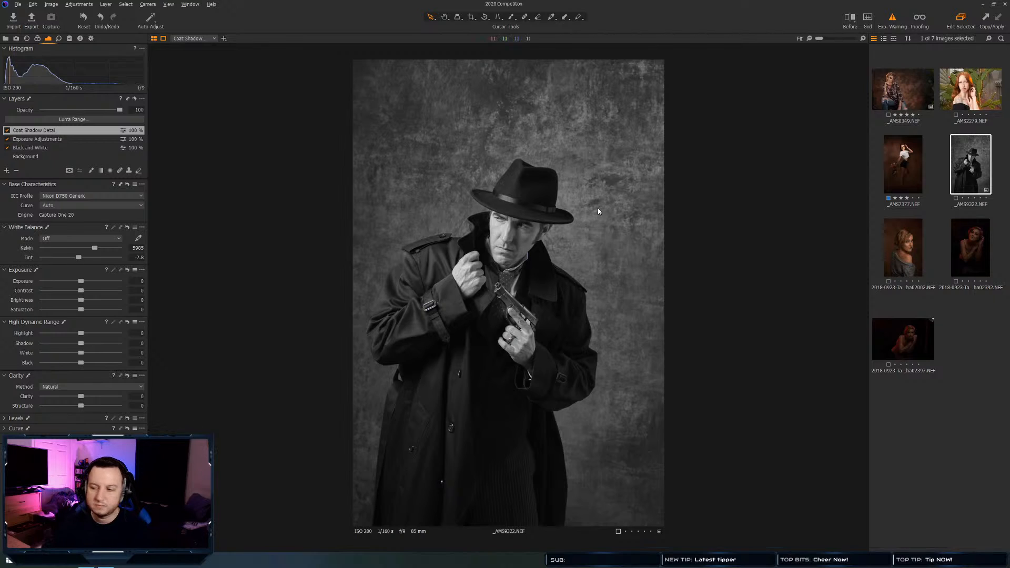
# Fill the Coat Shadow Detail layer's mask to judge a Shadow setting of 47, and clear the mask again
pyautogui.rightClick(33, 131)
pyautogui.click(56, 152)
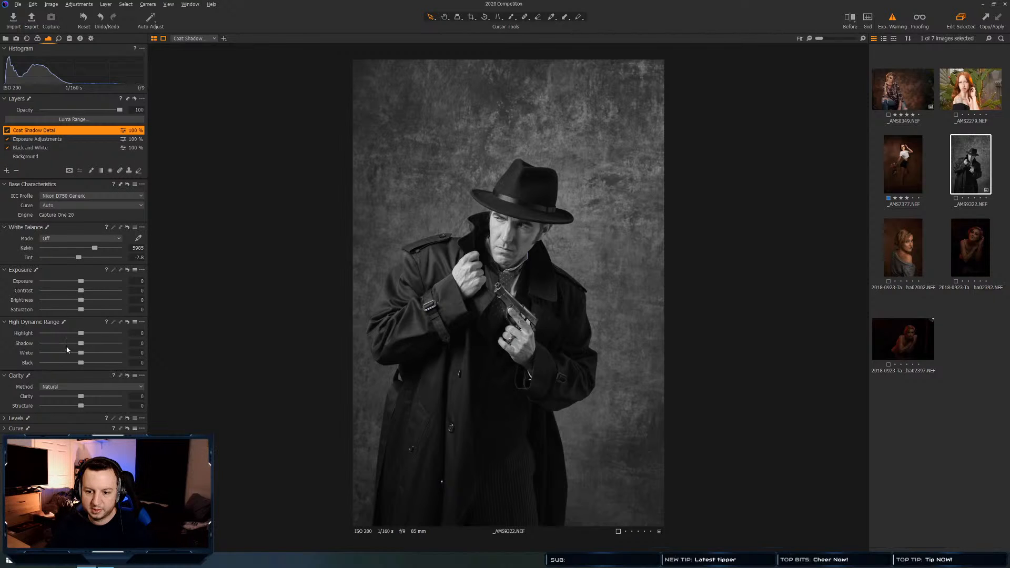
pyautogui.moveTo(81, 343); pyautogui.dragTo(102, 345)
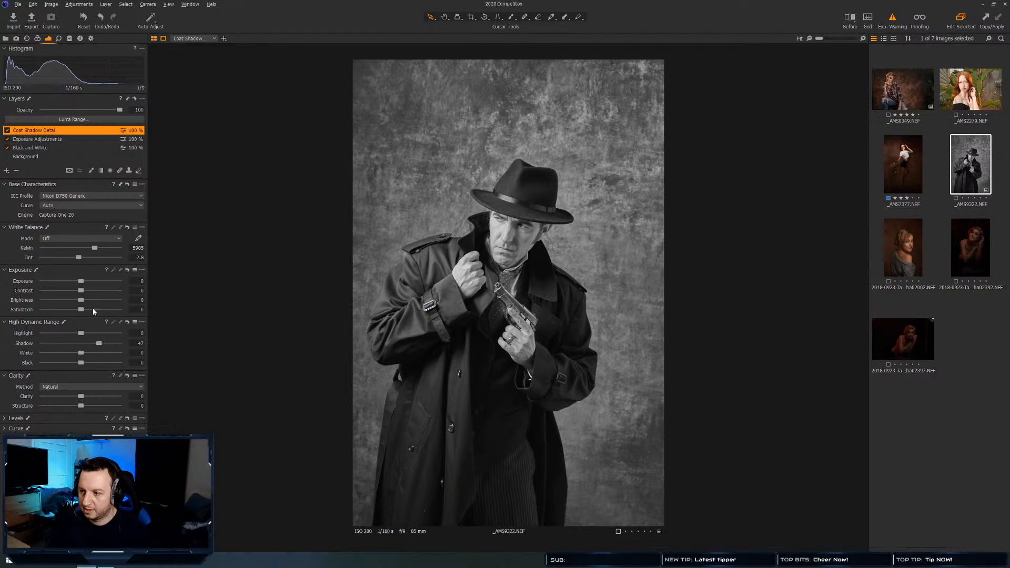
pyautogui.rightClick(55, 132)
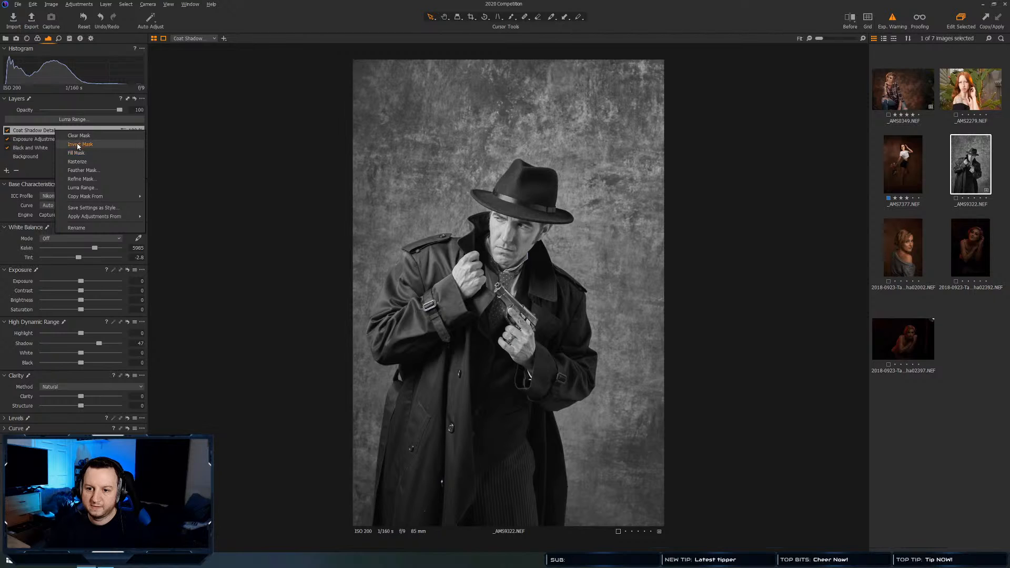
pyautogui.click(79, 136)
# Brush a mask over the dark centre of the coat front, showing the mask overlay to check coverage and hiding it again
pyautogui.press('b')
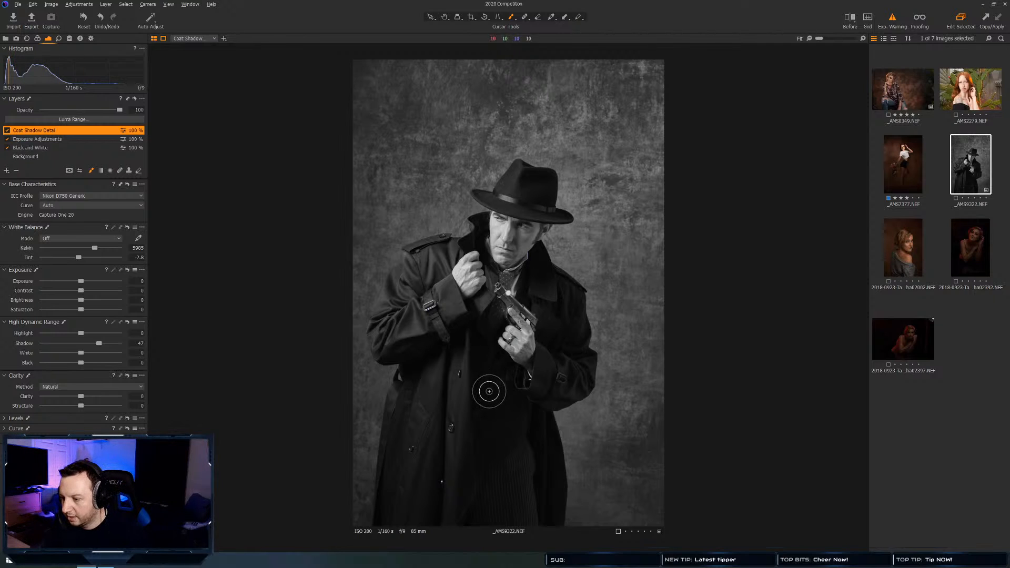
pyautogui.moveTo(482, 384)
pyautogui.mouseDown()
pyautogui.moveTo(481, 415)
pyautogui.moveTo(491, 390)
pyautogui.mouseUp()
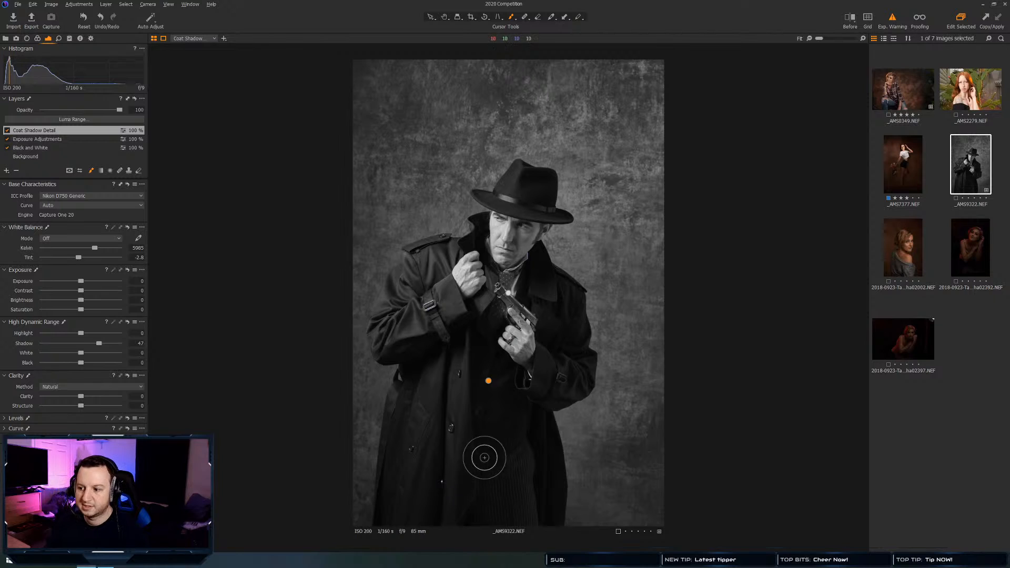
pyautogui.click(512, 18)
pyautogui.click(527, 55)
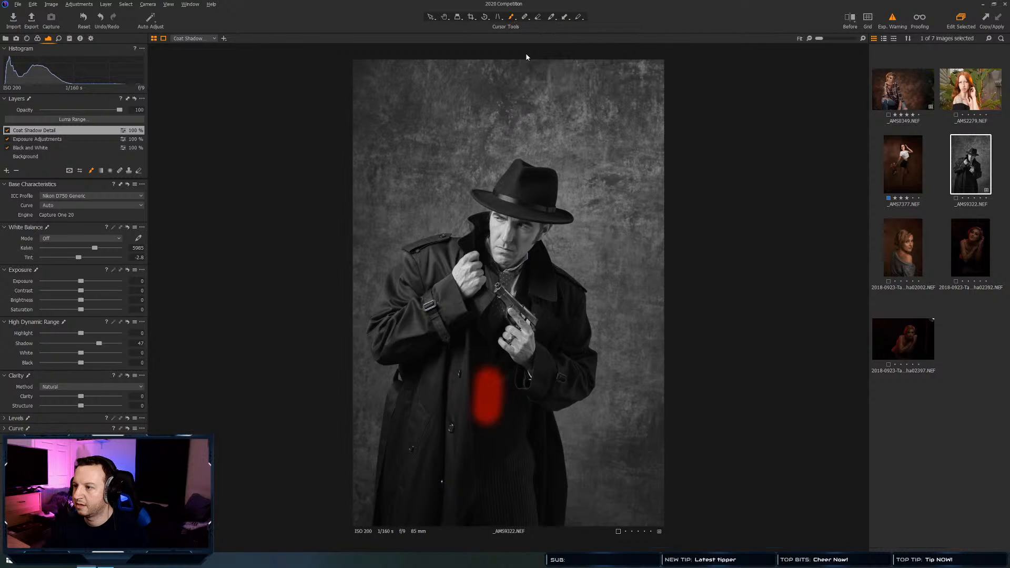
pyautogui.click(513, 18)
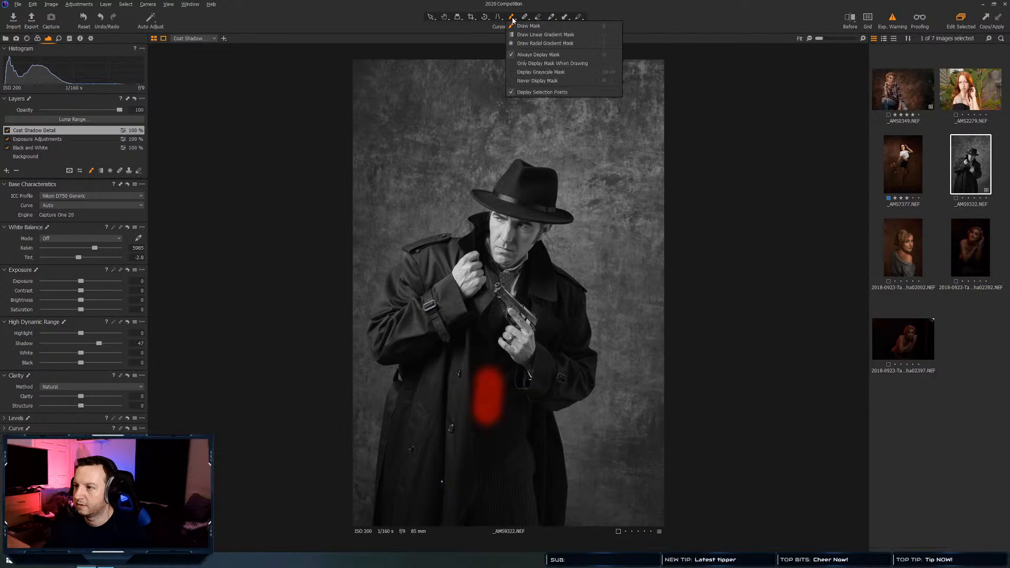
pyautogui.click(528, 56)
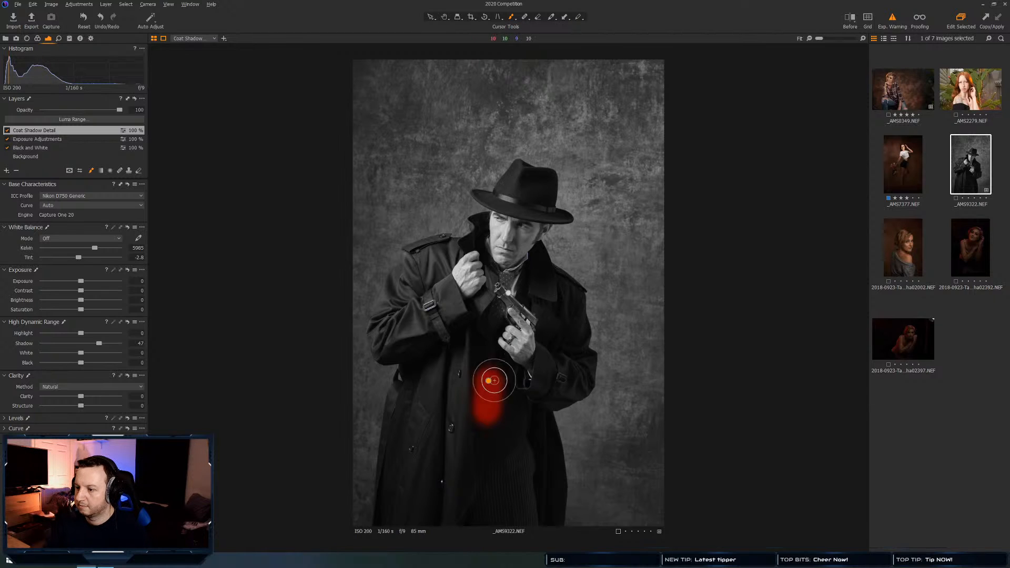
pyautogui.moveTo(489, 443)
pyautogui.mouseDown()
pyautogui.moveTo(510, 398)
pyautogui.moveTo(497, 442)
pyautogui.mouseUp()
pyautogui.click(513, 20)
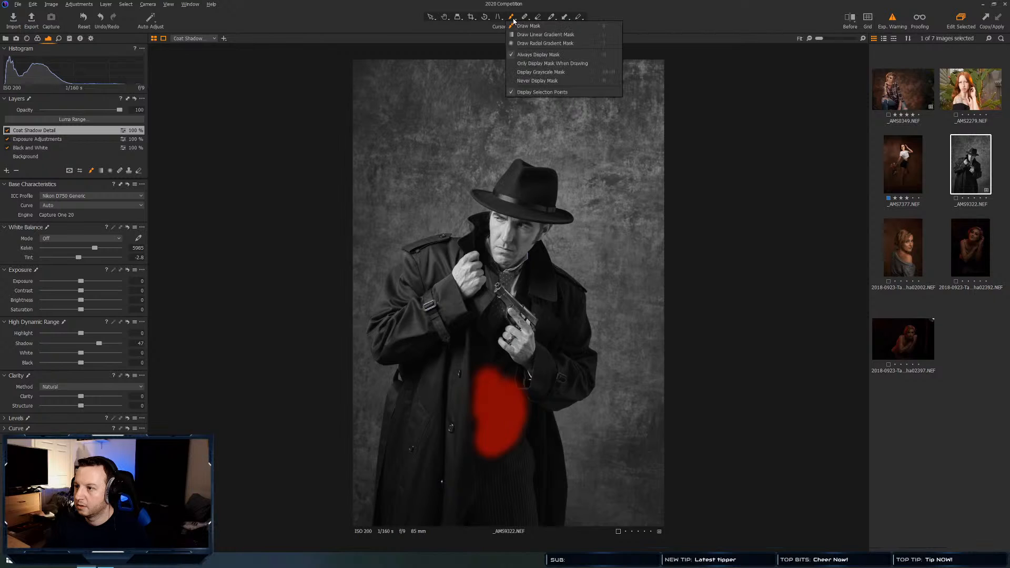
pyautogui.click(534, 82)
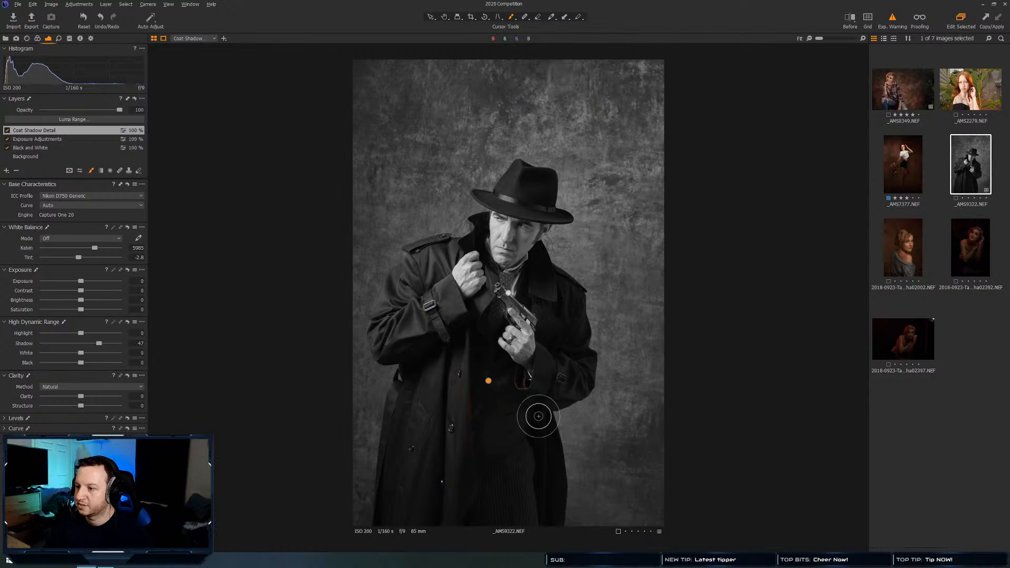
# Lower the mask brush's flow and reduce its size for finer work on the coat shadows
pyautogui.rightClick(484, 359)
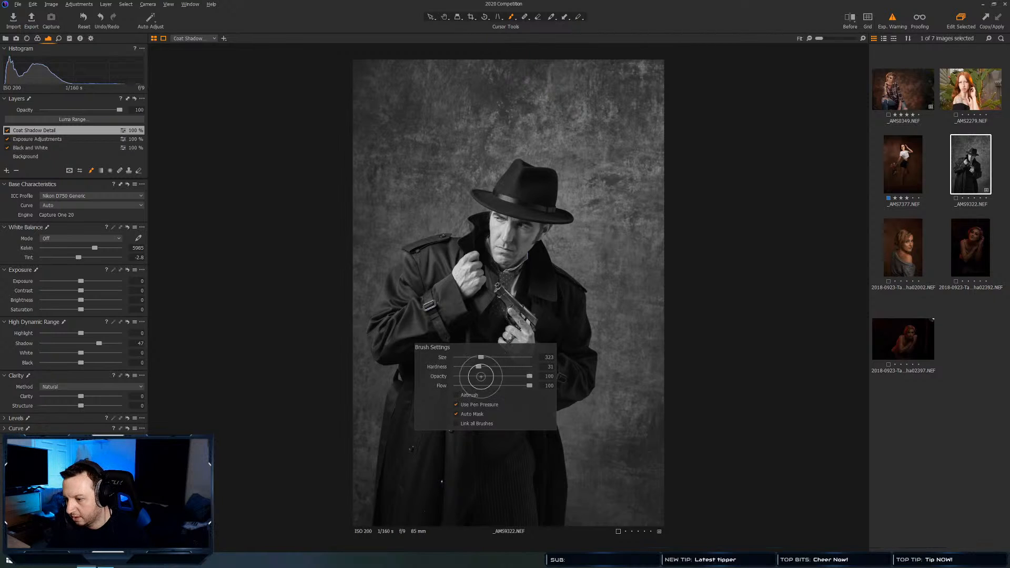
pyautogui.moveTo(513, 385); pyautogui.dragTo(479, 385)
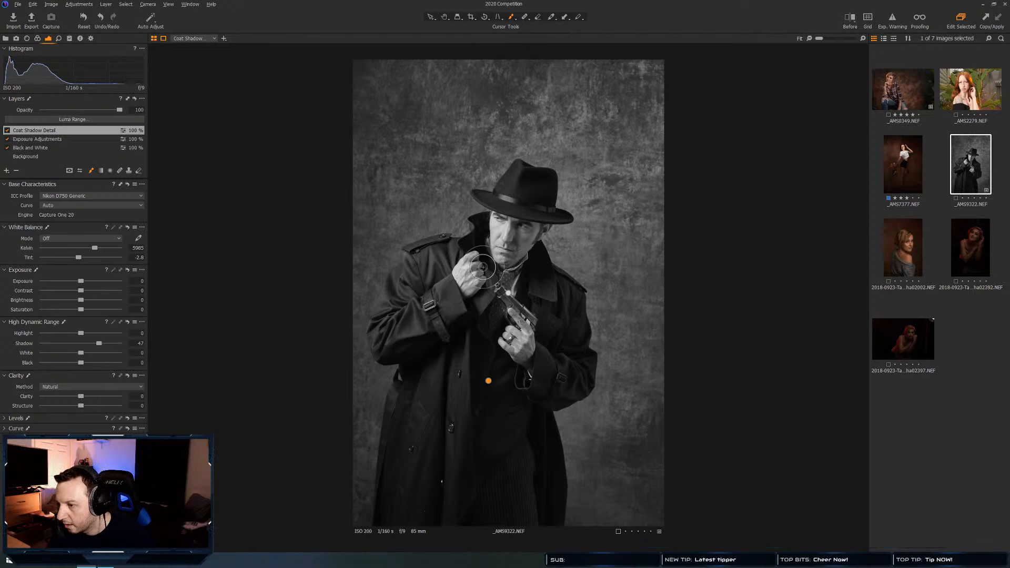
pyautogui.press('[')
pyautogui.press('[')
pyautogui.press('[')
pyautogui.press('[')
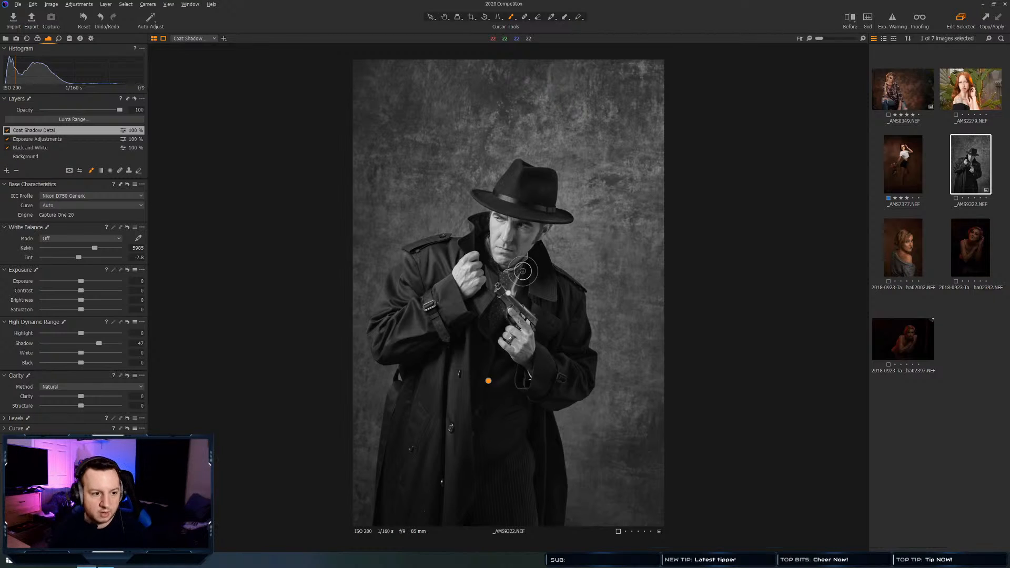
# Brush the Coat Shadow Detail mask over the dark upper coat and the shadowed inside of the raised collar beside the face
pyautogui.click(475, 347)
pyautogui.moveTo(485, 369); pyautogui.dragTo(484, 261)
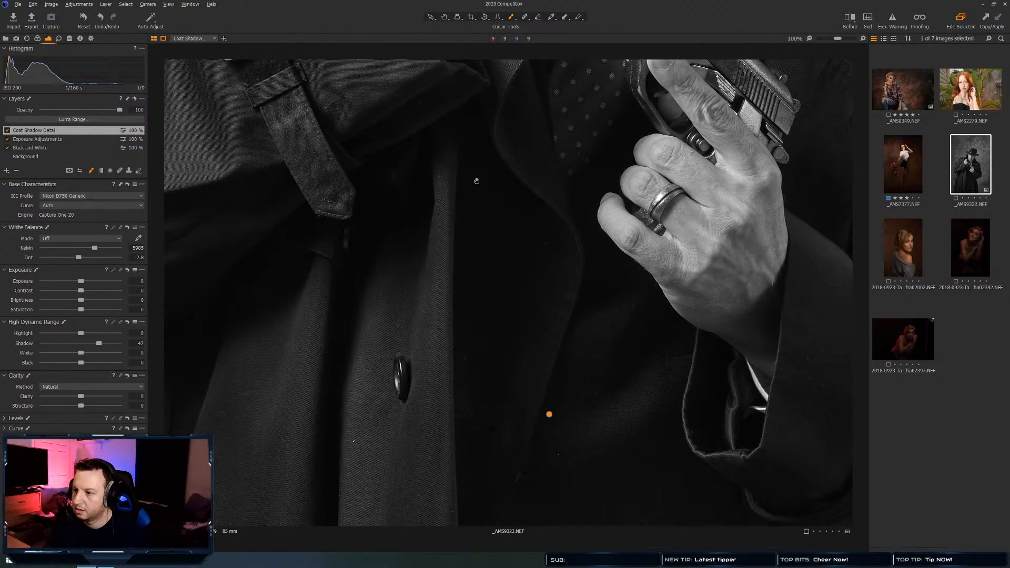
pyautogui.click(511, 257)
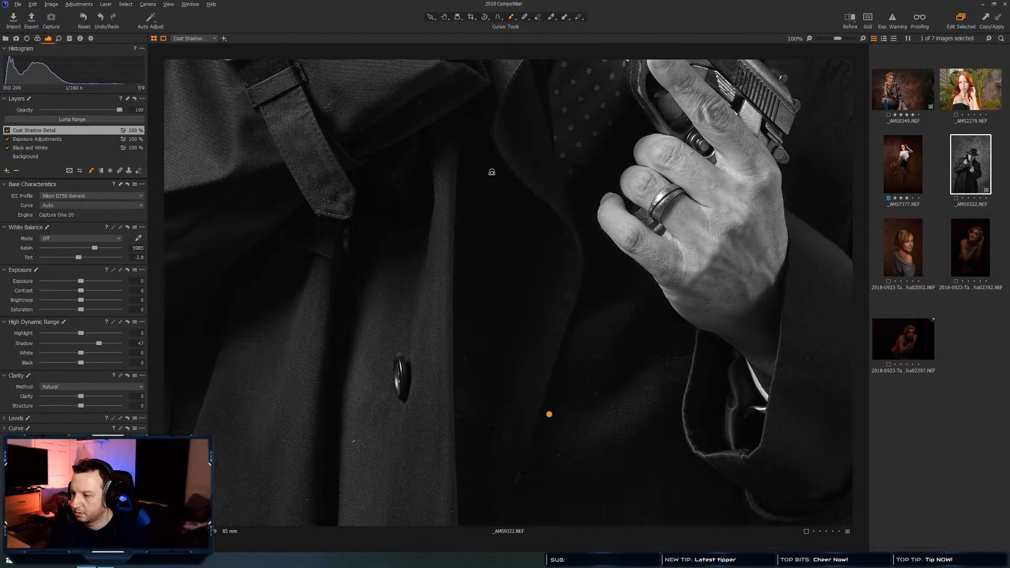
pyautogui.press('b')
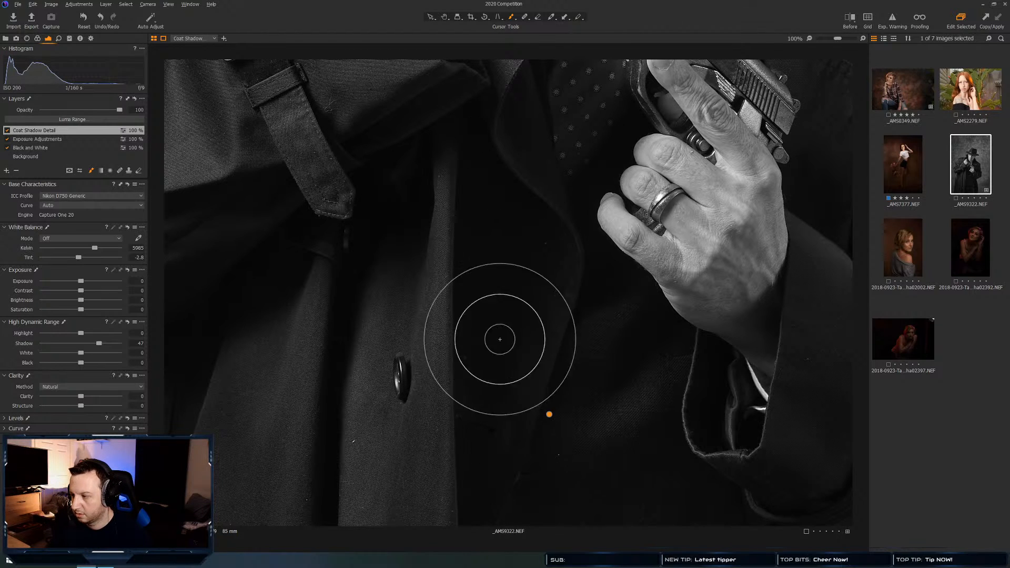
pyautogui.moveTo(833, 39); pyautogui.dragTo(816, 42)
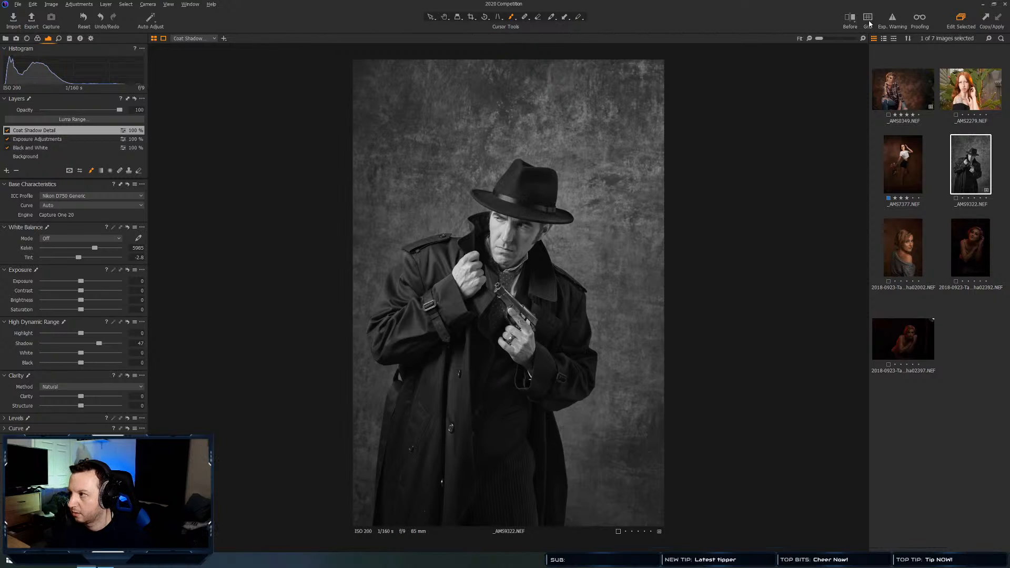
pyautogui.moveTo(818, 42); pyautogui.dragTo(829, 40)
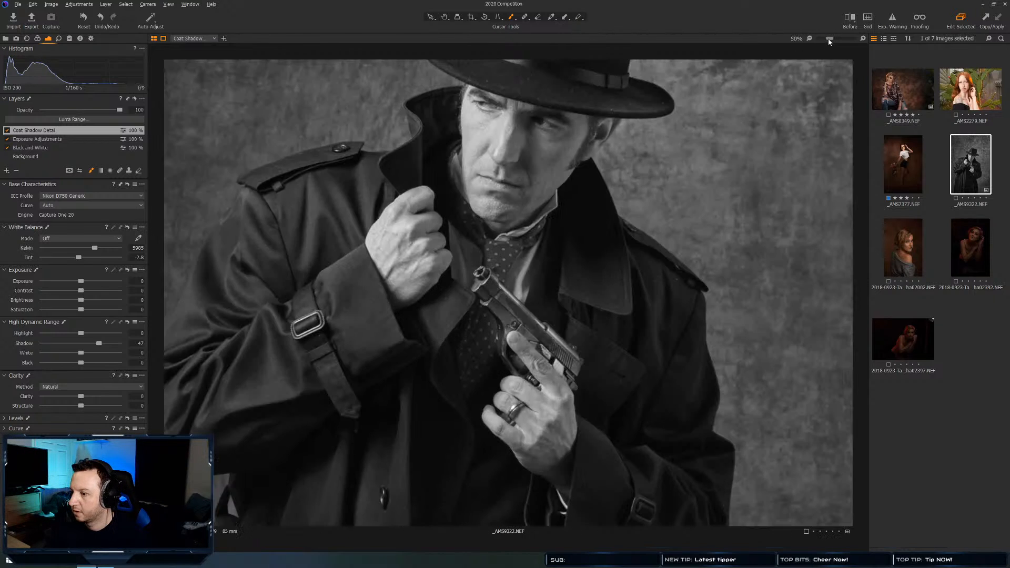
pyautogui.moveTo(526, 333); pyautogui.dragTo(526, 336)
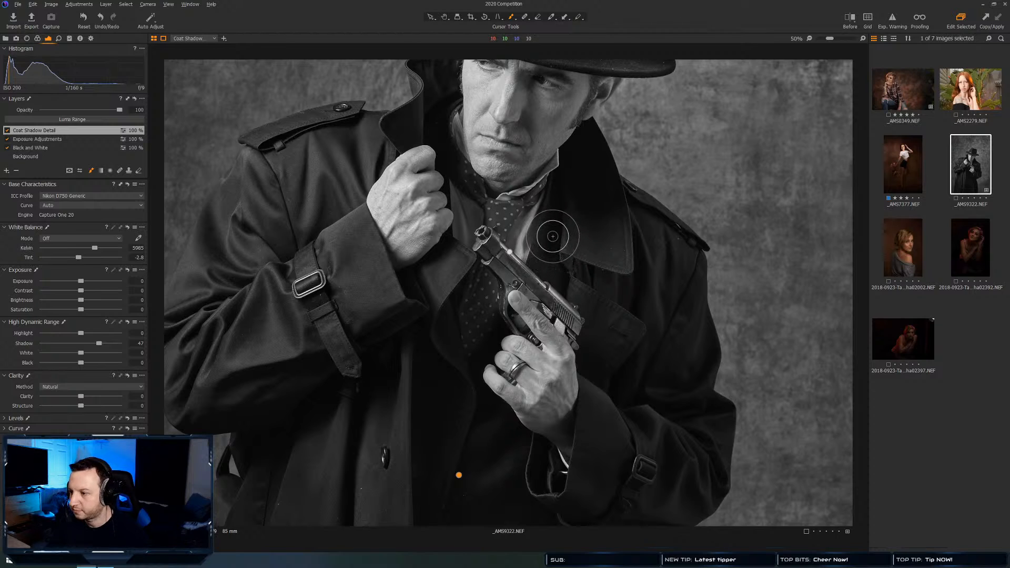
pyautogui.moveTo(387, 164); pyautogui.dragTo(361, 284)
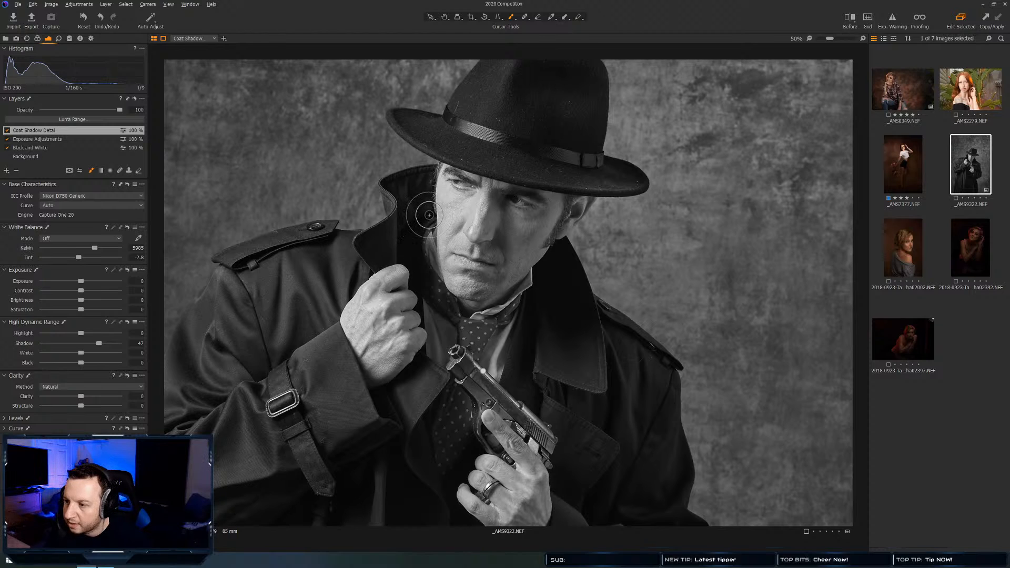
pyautogui.moveTo(409, 242)
pyautogui.mouseDown()
pyautogui.moveTo(424, 291)
pyautogui.moveTo(423, 218)
pyautogui.mouseUp()
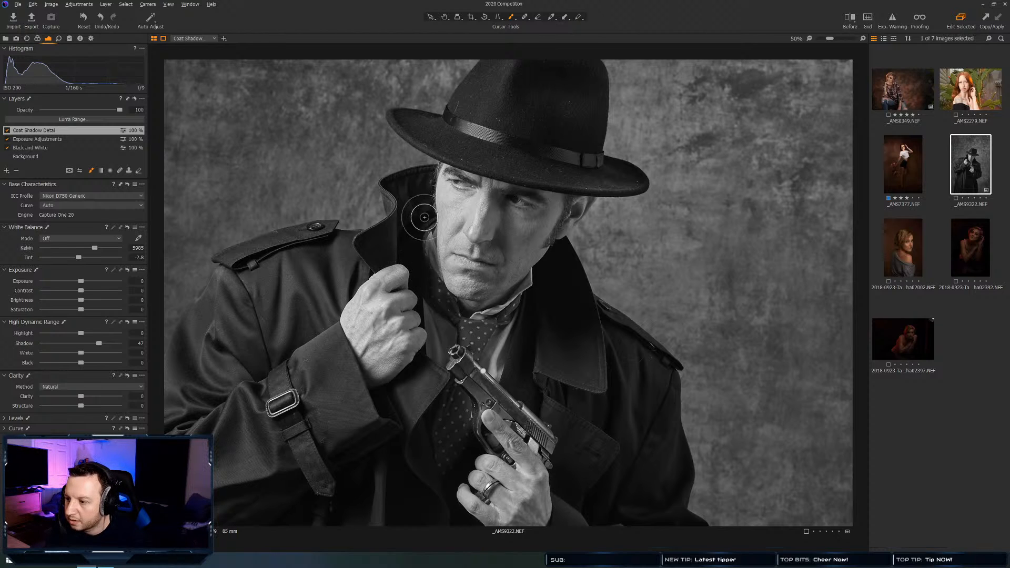
# Continue brushing the Coat Shadow Detail mask over the dark waistcoat, trousers and lower coat folds
pyautogui.press('space')
pyautogui.moveTo(477, 378); pyautogui.dragTo(540, 210)
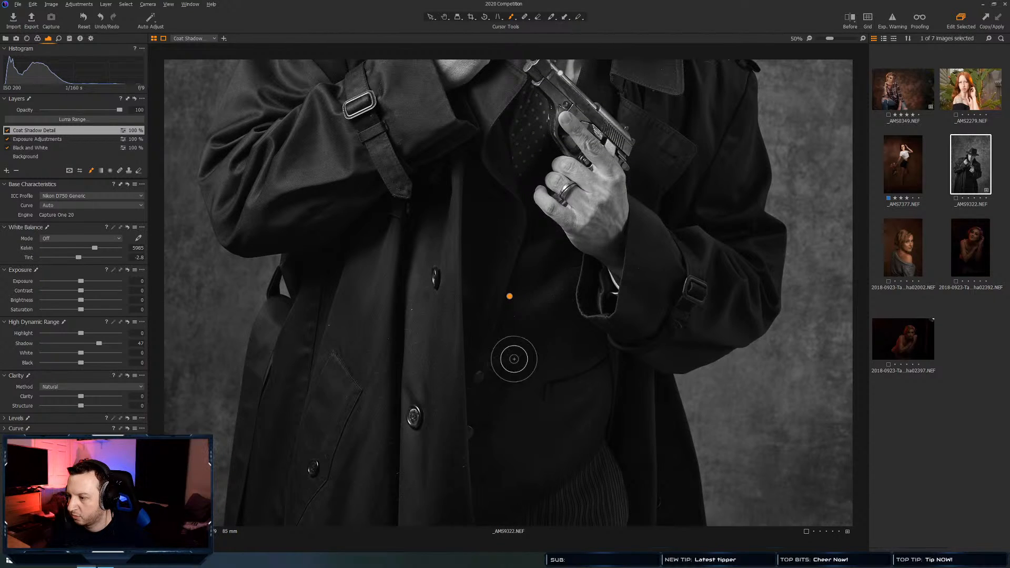
pyautogui.rightClick(575, 415)
pyautogui.moveTo(575, 416); pyautogui.dragTo(547, 279)
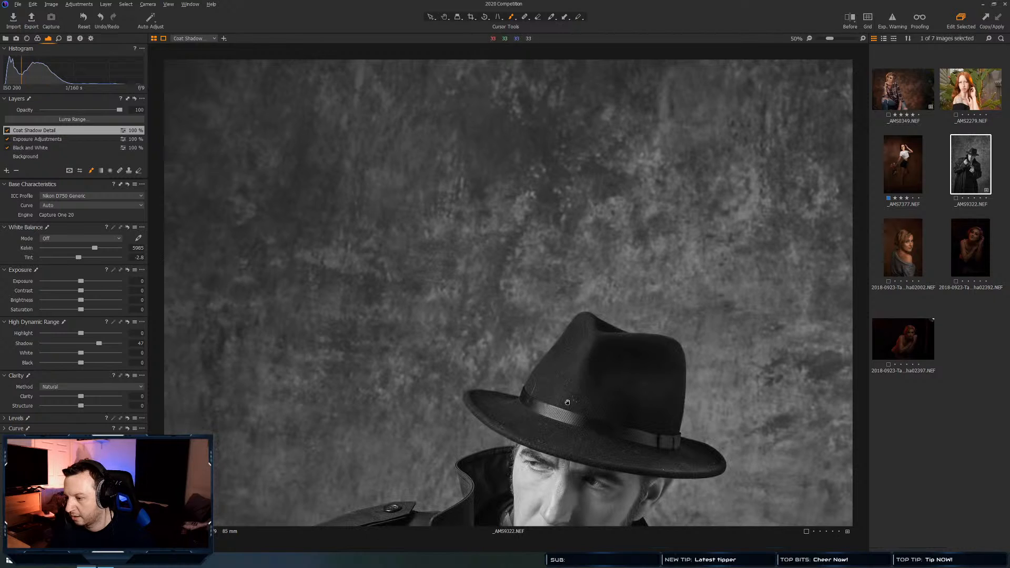
pyautogui.moveTo(574, 420); pyautogui.dragTo(578, 69)
pyautogui.rightClick(544, 362)
pyautogui.moveTo(527, 383); pyautogui.dragTo(496, 258)
pyautogui.moveTo(449, 381)
pyautogui.mouseDown()
pyautogui.moveTo(489, 300)
pyautogui.moveTo(490, 321)
pyautogui.mouseUp()
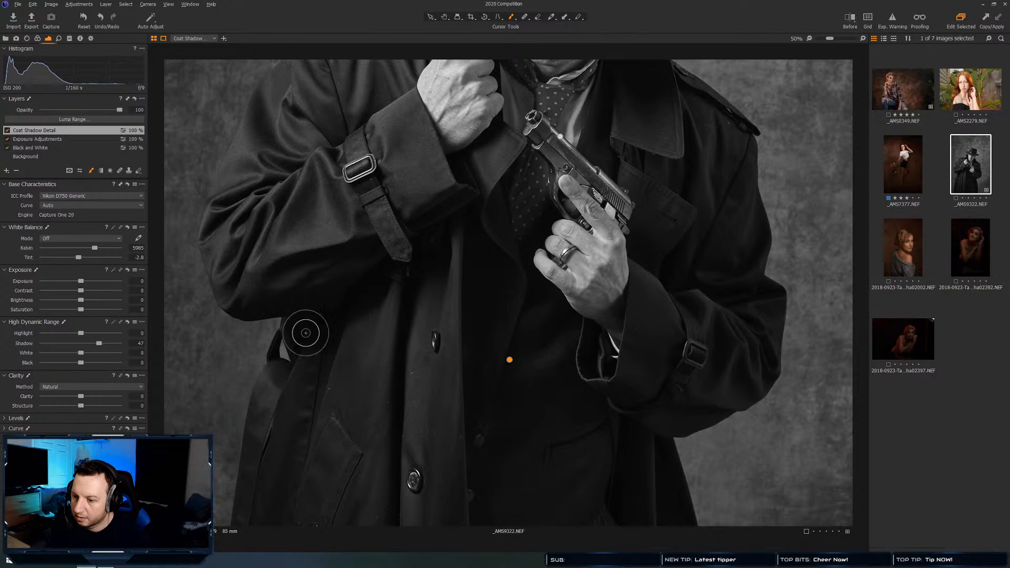
pyautogui.moveTo(418, 481)
pyautogui.mouseDown()
pyautogui.moveTo(440, 301)
pyautogui.moveTo(491, 444)
pyautogui.moveTo(494, 489)
pyautogui.mouseUp()
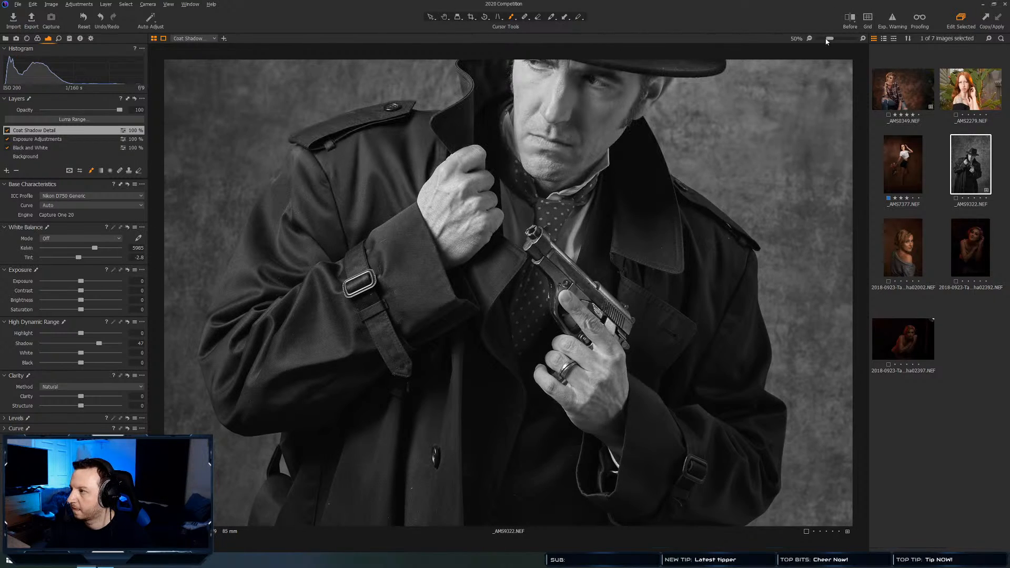
# Compare the whole photo with the Coat Shadow Detail layer off and on
pyautogui.moveTo(829, 39); pyautogui.dragTo(793, 57)
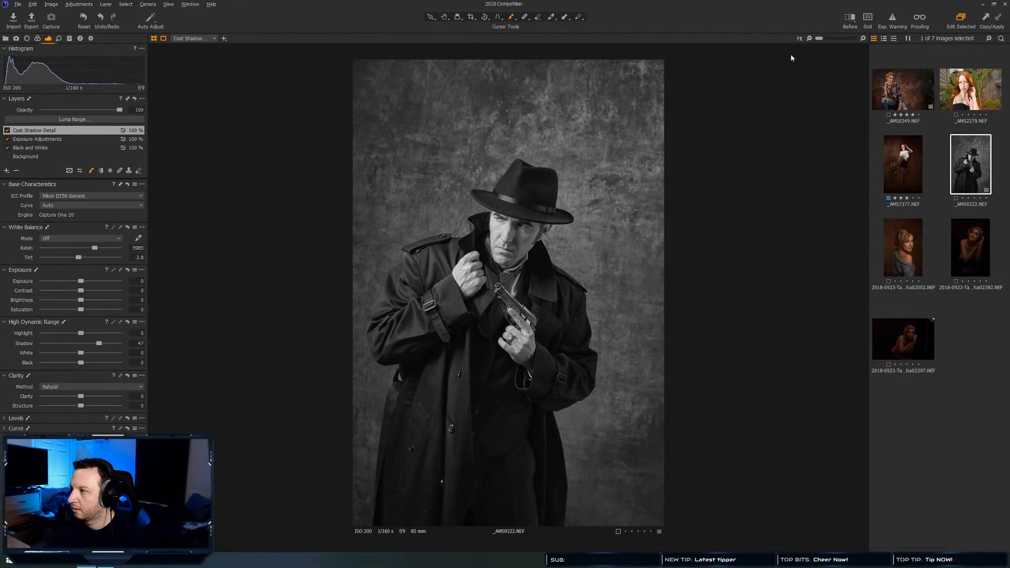
pyautogui.click(7, 130)
pyautogui.click(7, 130)
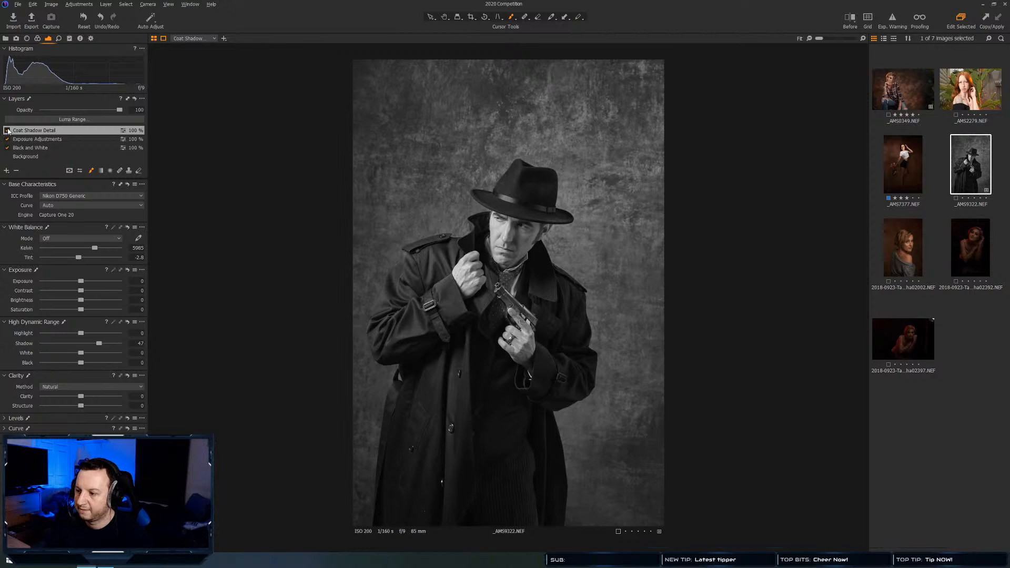
# Switch the Coat Shadow Detail layer off and on repeatedly to judge its effect across the full portrait
pyautogui.click(7, 131)
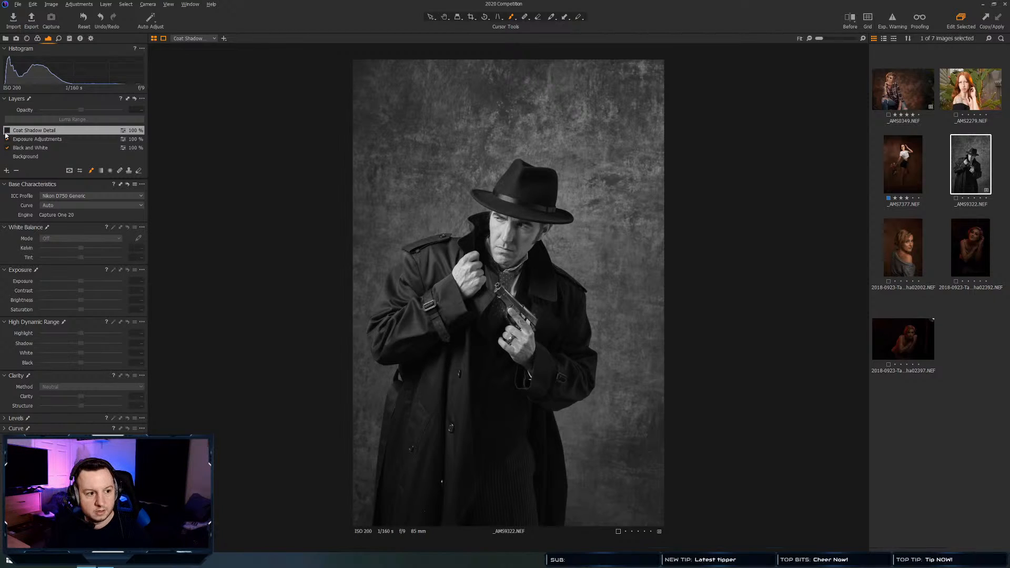
pyautogui.click(7, 131)
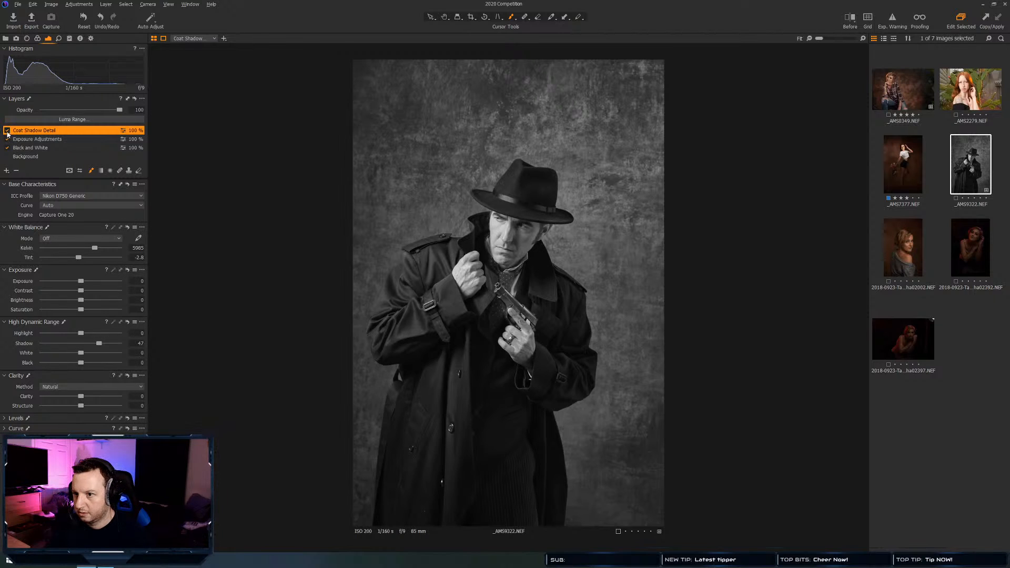
pyautogui.click(7, 131)
pyautogui.click(7, 131)
pyautogui.click(7, 132)
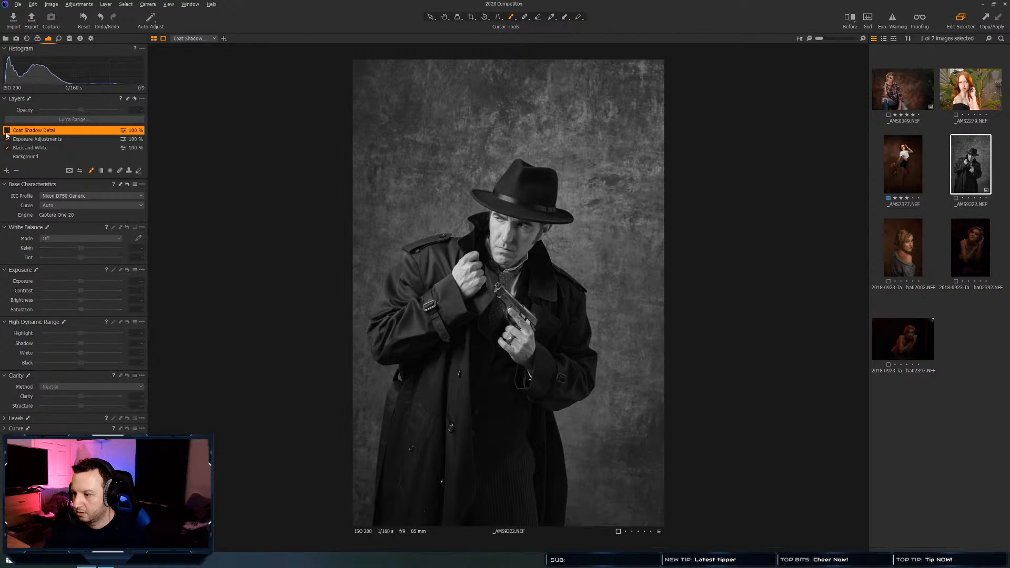
pyautogui.click(6, 133)
pyautogui.click(7, 132)
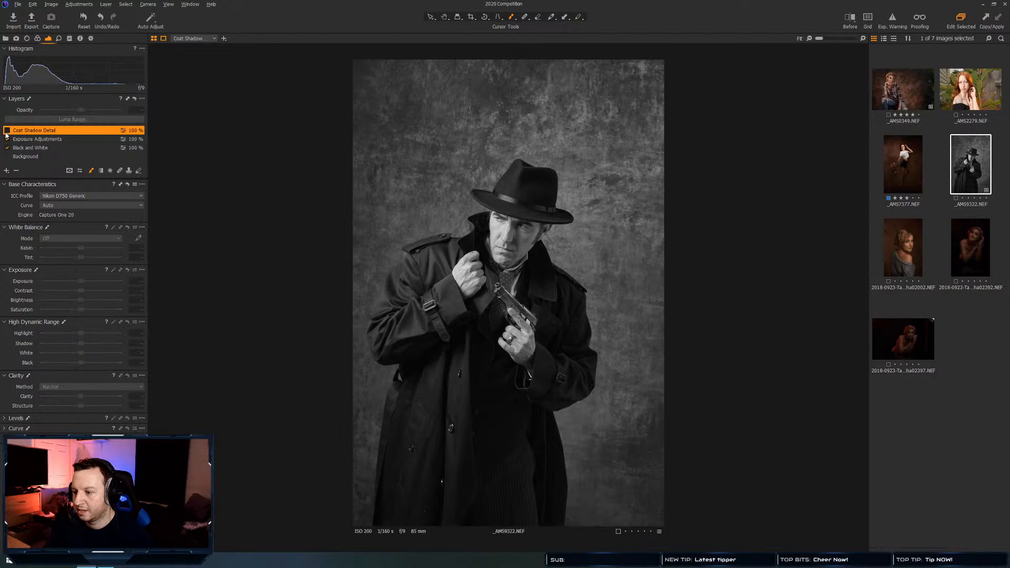
pyautogui.click(7, 132)
pyautogui.click(7, 132)
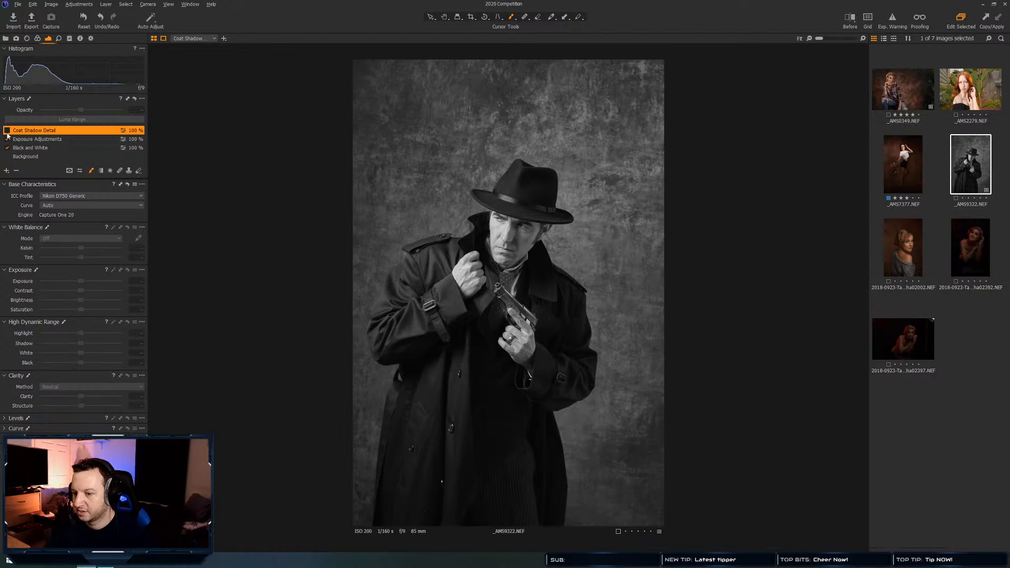
pyautogui.click(7, 133)
pyautogui.click(7, 132)
pyautogui.click(6, 132)
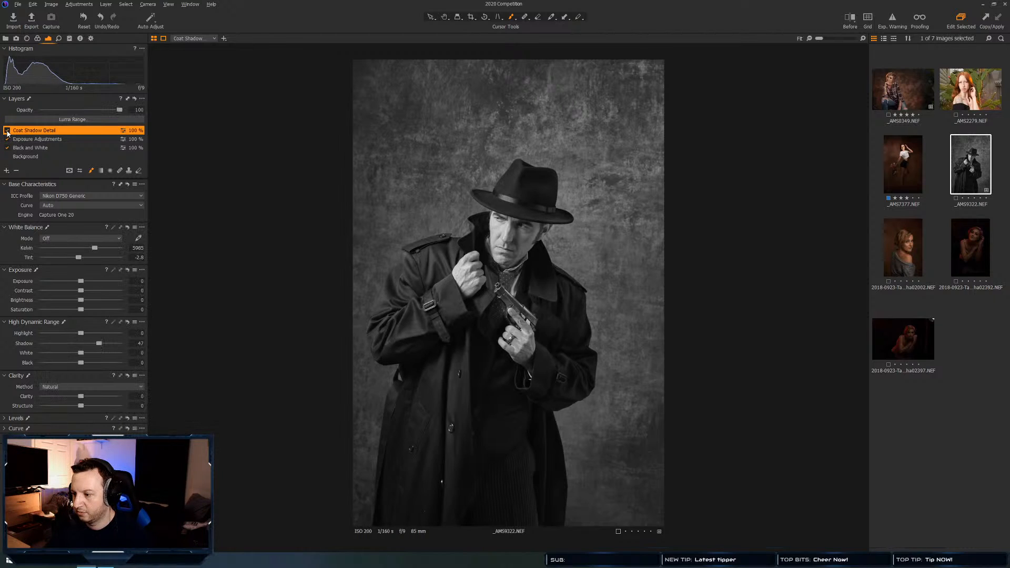
pyautogui.click(7, 133)
pyautogui.click(7, 132)
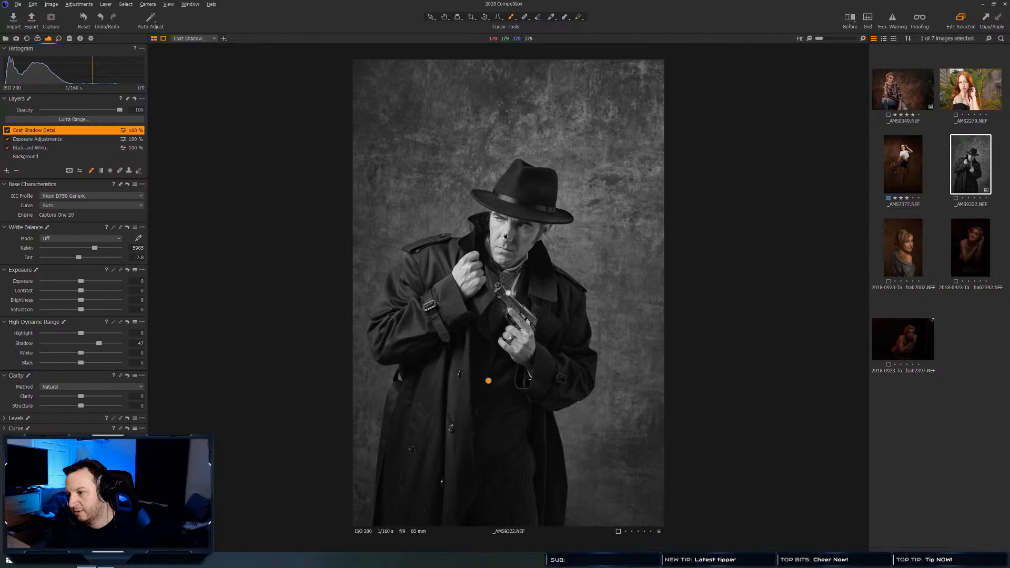
# Compare the face, hat and raised collar at 67% magnification with the Coat Shadow Detail layer off and on
pyautogui.moveTo(515, 227); pyautogui.dragTo(518, 225)
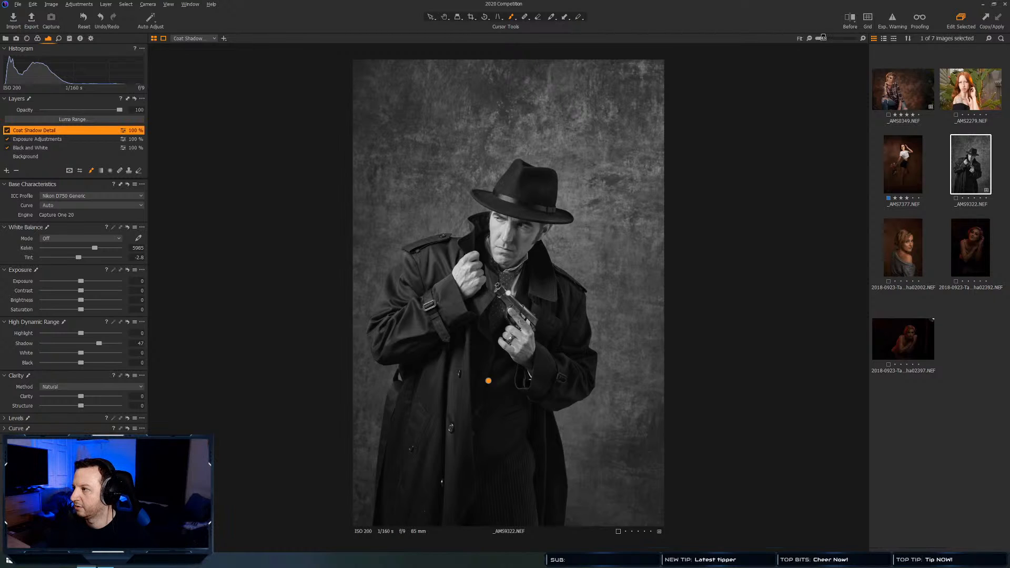
pyautogui.moveTo(829, 38); pyautogui.dragTo(833, 41)
pyautogui.moveTo(525, 166); pyautogui.dragTo(467, 367)
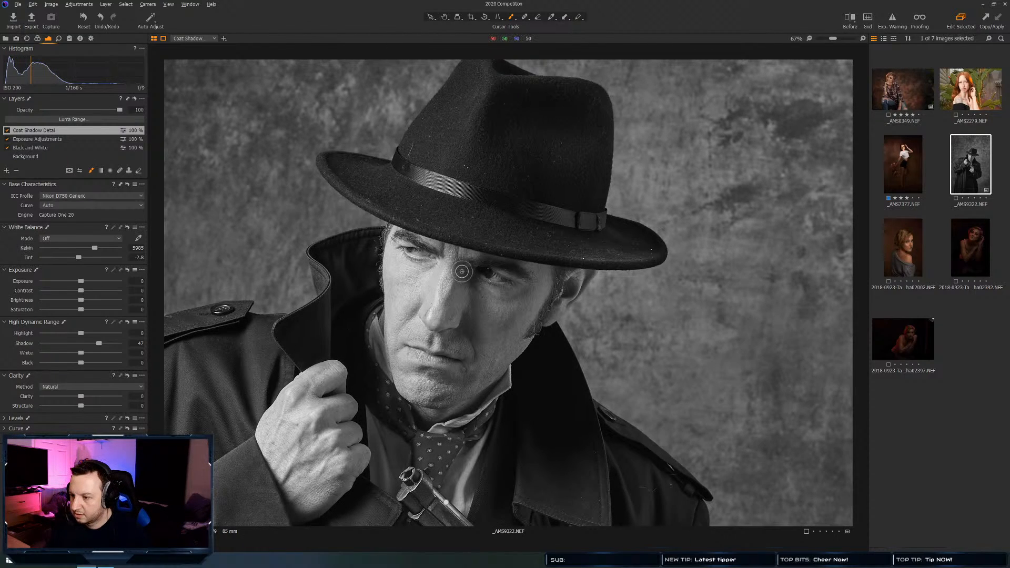
pyautogui.rightClick(457, 273)
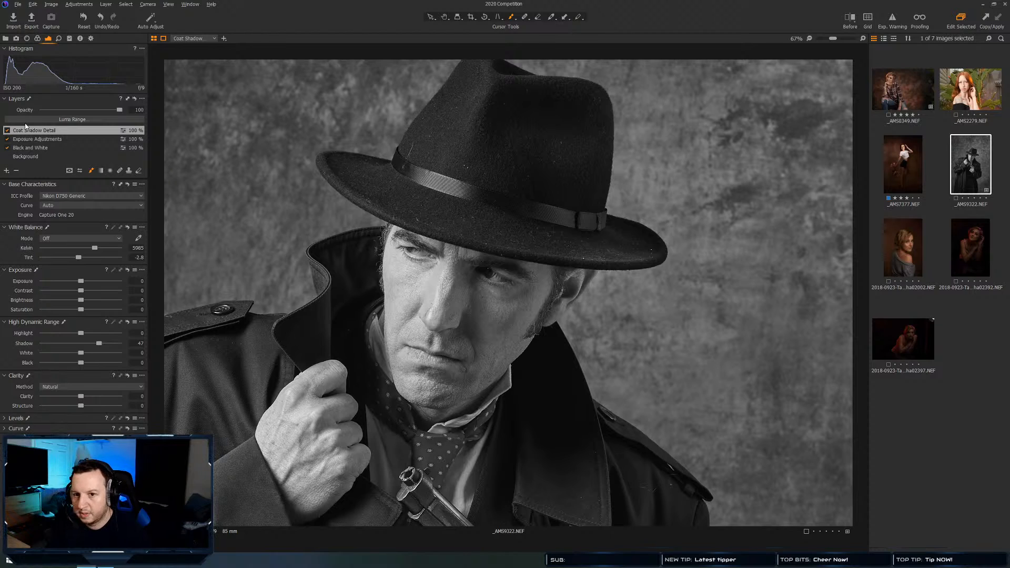
pyautogui.click(7, 131)
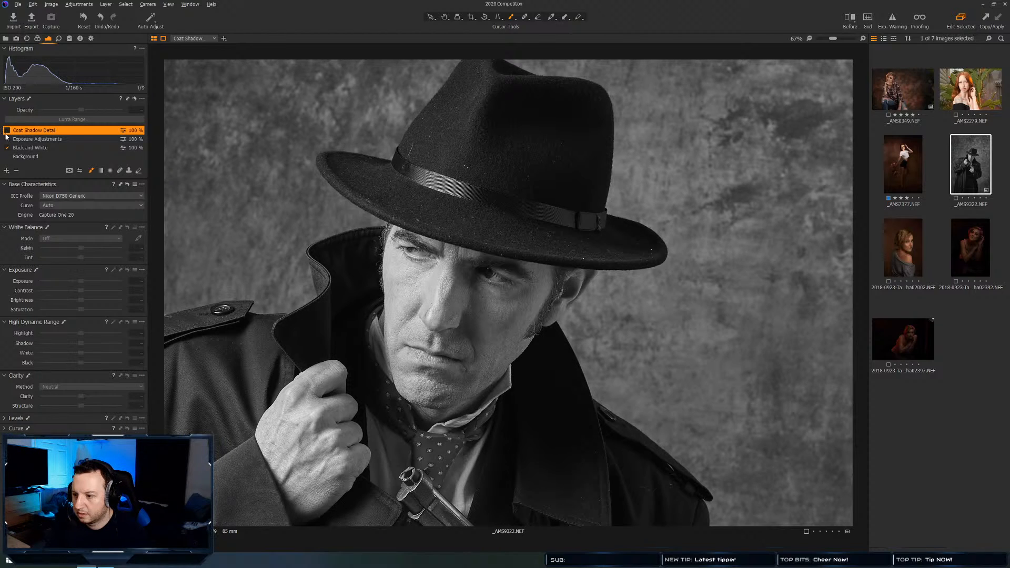
pyautogui.click(7, 131)
pyautogui.click(7, 131)
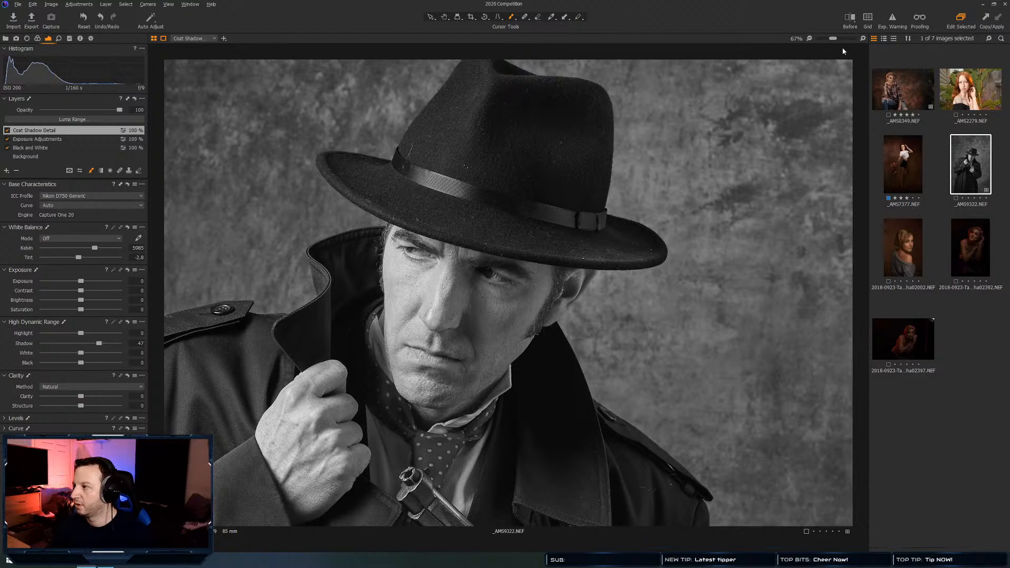
# Examine the hat, collar, hands and pistol at several magnifications, ending at 67% on the upper coat
pyautogui.moveTo(832, 39); pyautogui.dragTo(813, 42)
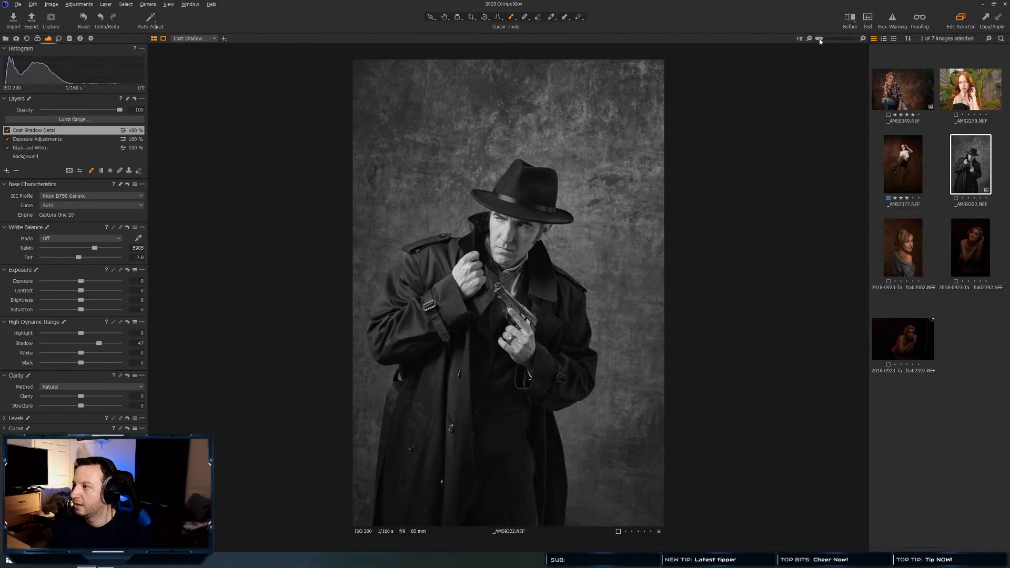
pyautogui.moveTo(822, 39); pyautogui.dragTo(835, 41)
pyautogui.moveTo(478, 123); pyautogui.dragTo(424, 107)
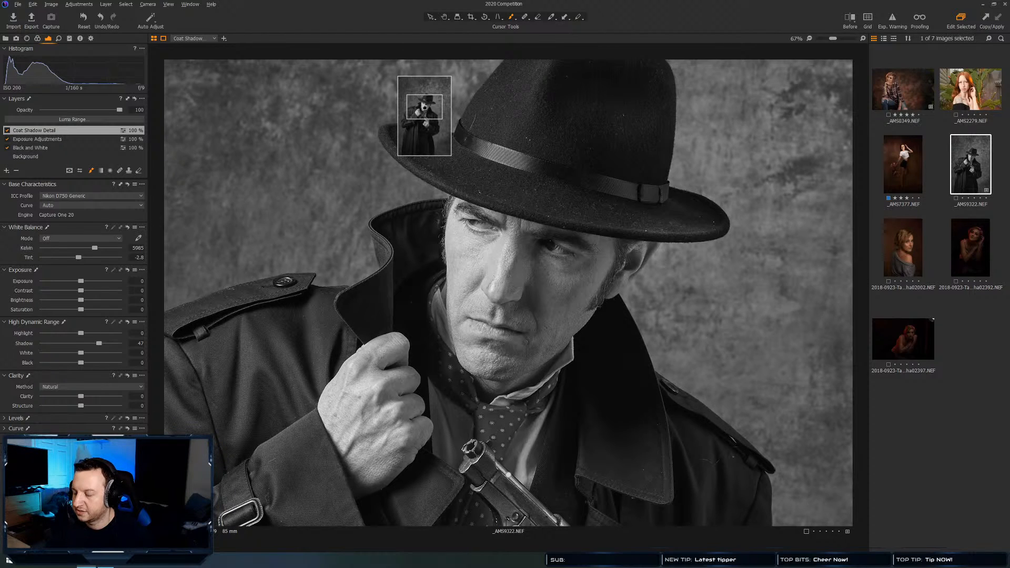
pyautogui.moveTo(424, 106); pyautogui.dragTo(424, 105)
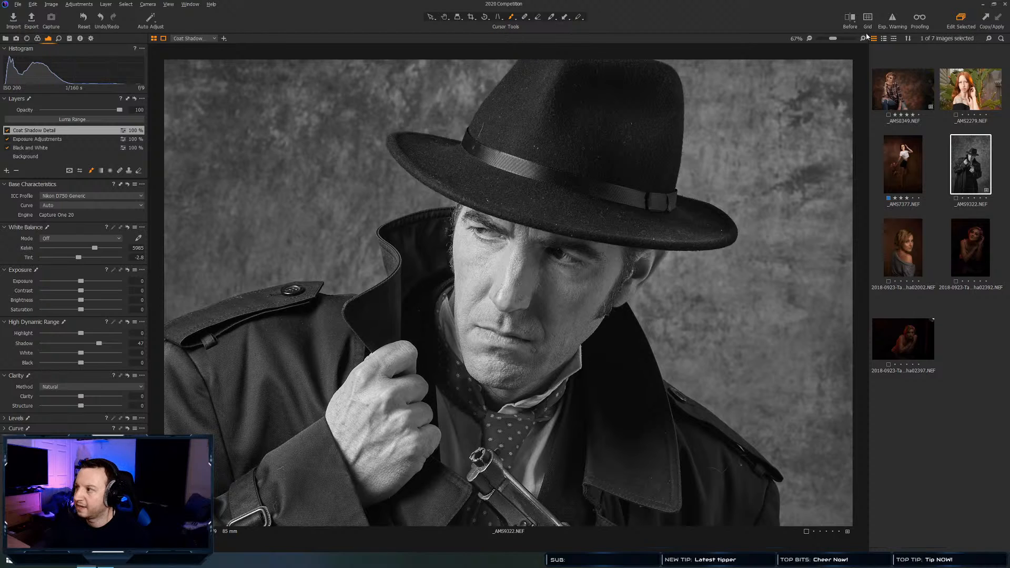
pyautogui.moveTo(833, 39); pyautogui.dragTo(828, 41)
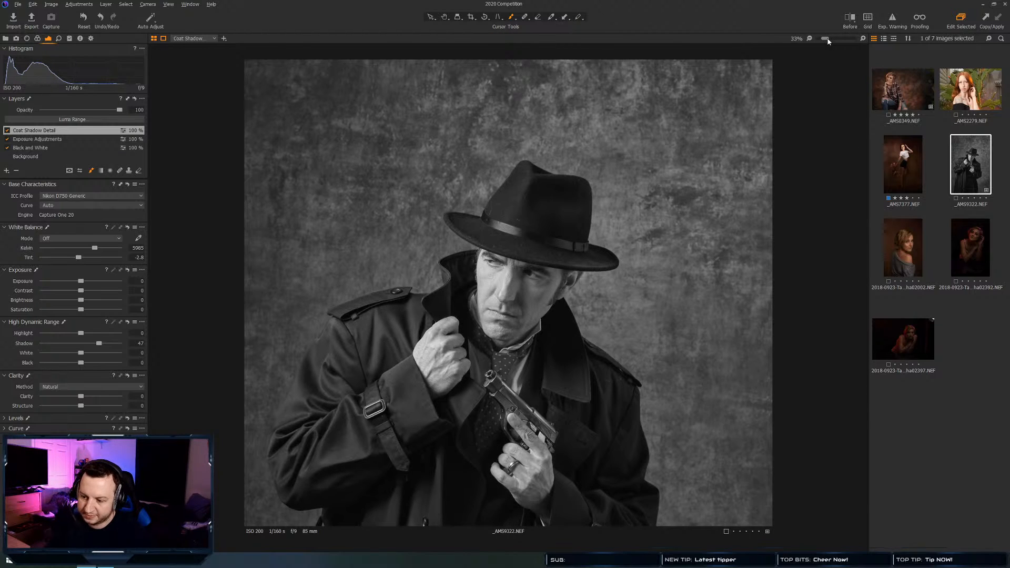
pyautogui.moveTo(828, 40); pyautogui.dragTo(832, 39)
pyautogui.moveTo(400, 473); pyautogui.dragTo(445, 301)
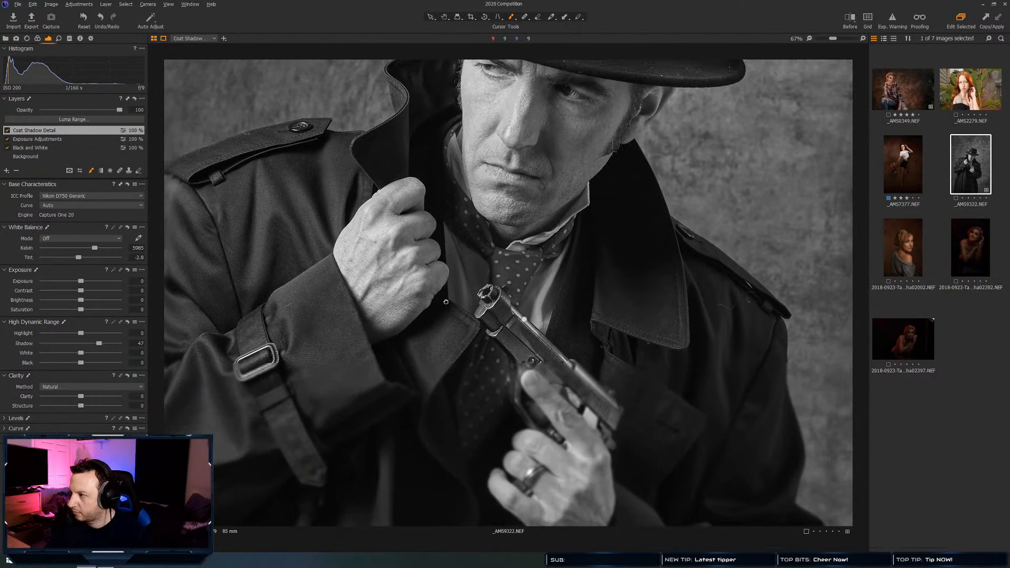
# Clone the detective portrait's variant and add a new adjustment layer with a filled mask to the copy
pyautogui.rightClick(981, 175)
pyautogui.moveTo(950, 240)
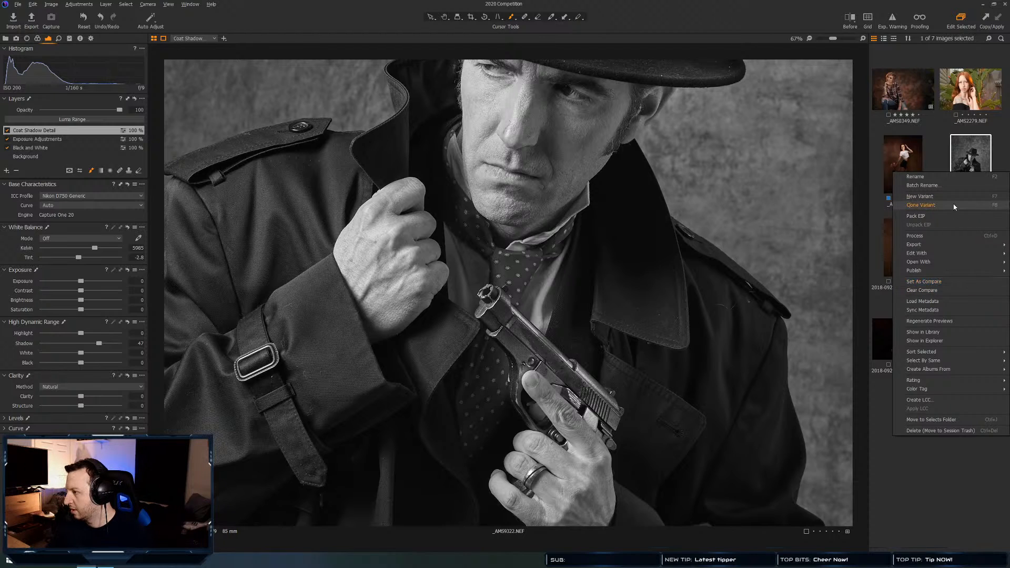
pyautogui.click(921, 205)
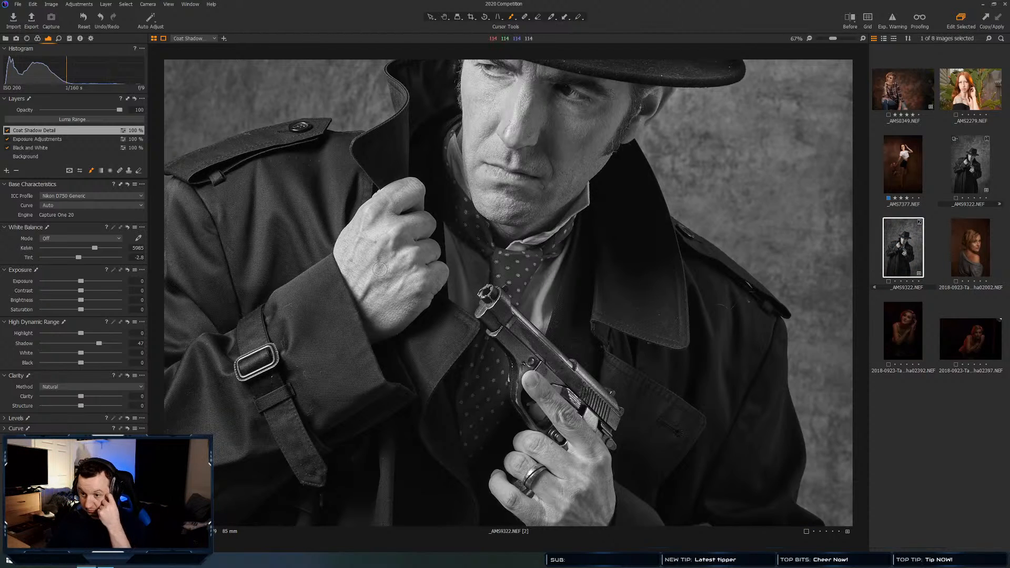
pyautogui.click(5, 170)
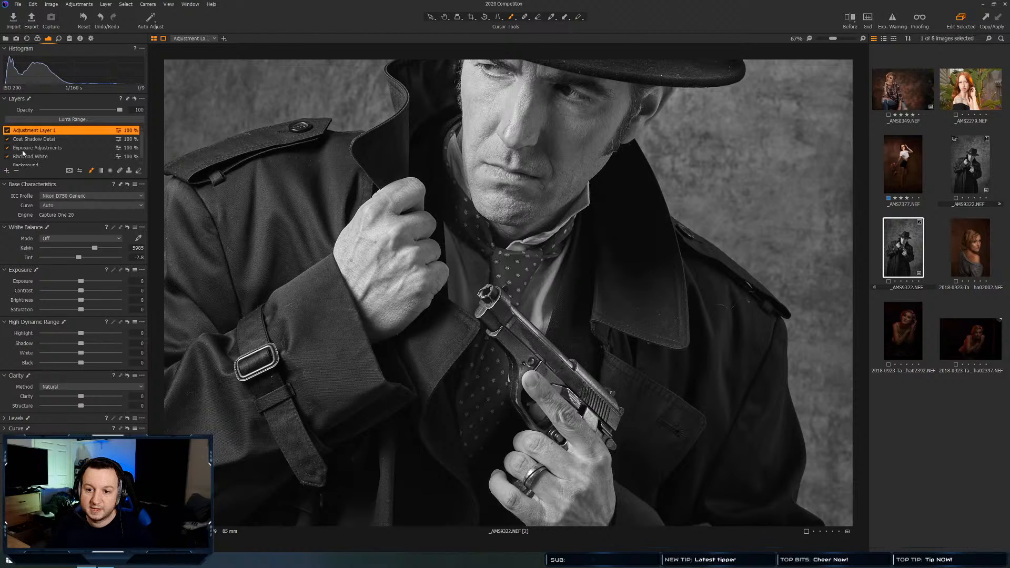
pyautogui.rightClick(38, 131)
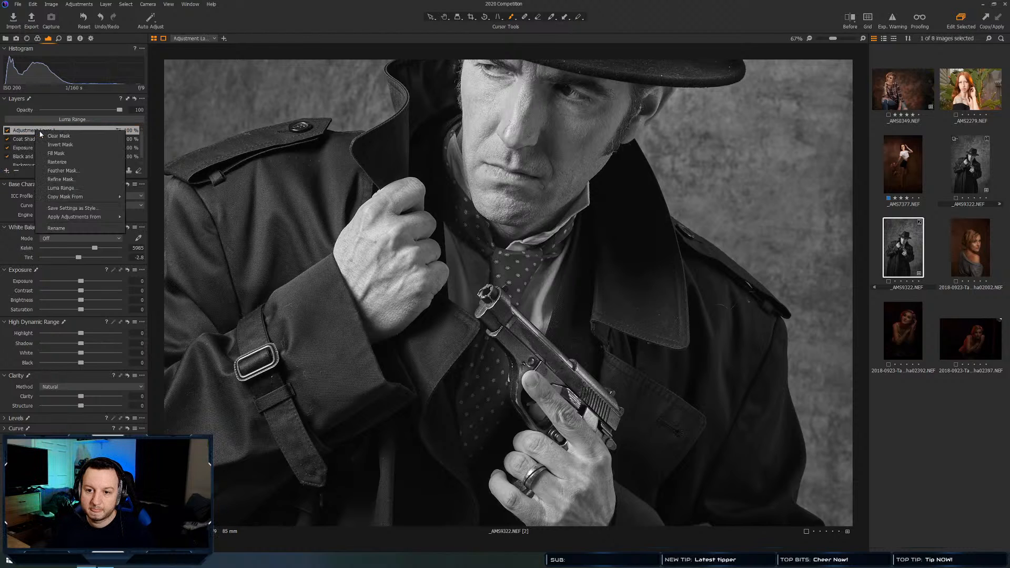
pyautogui.click(62, 153)
# Raise the new adjustment layer's exposure to 1.31 and examine the coat and pistol for fine detail
pyautogui.moveTo(81, 281); pyautogui.dragTo(91, 282)
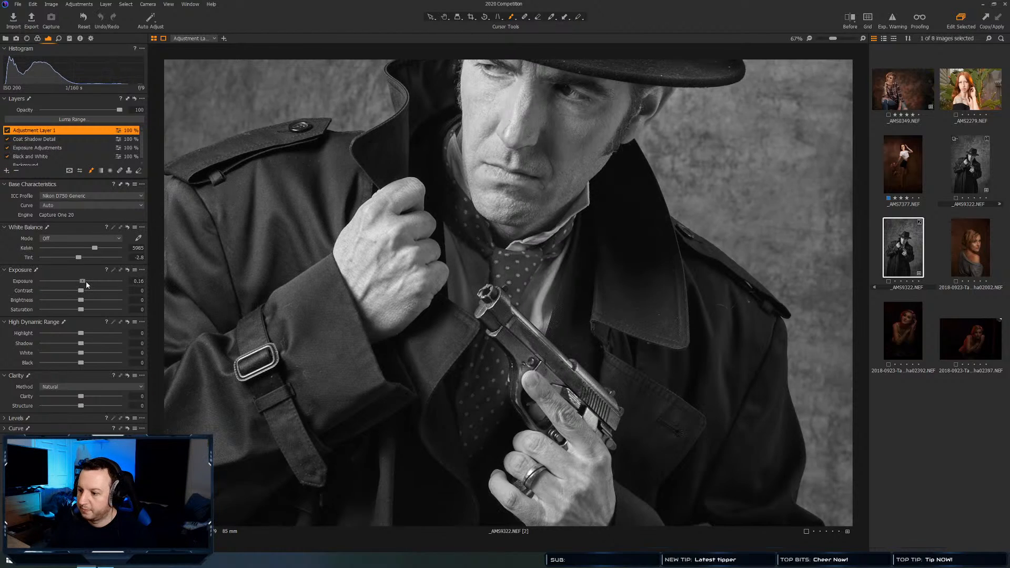
pyautogui.click(94, 282)
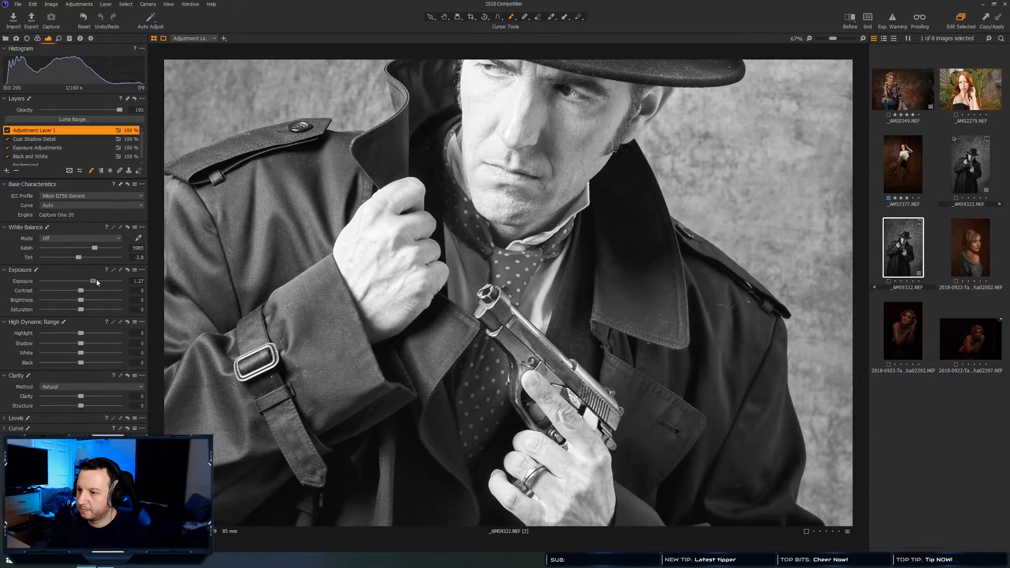
pyautogui.rightClick(363, 335)
pyautogui.moveTo(396, 390); pyautogui.dragTo(452, 239)
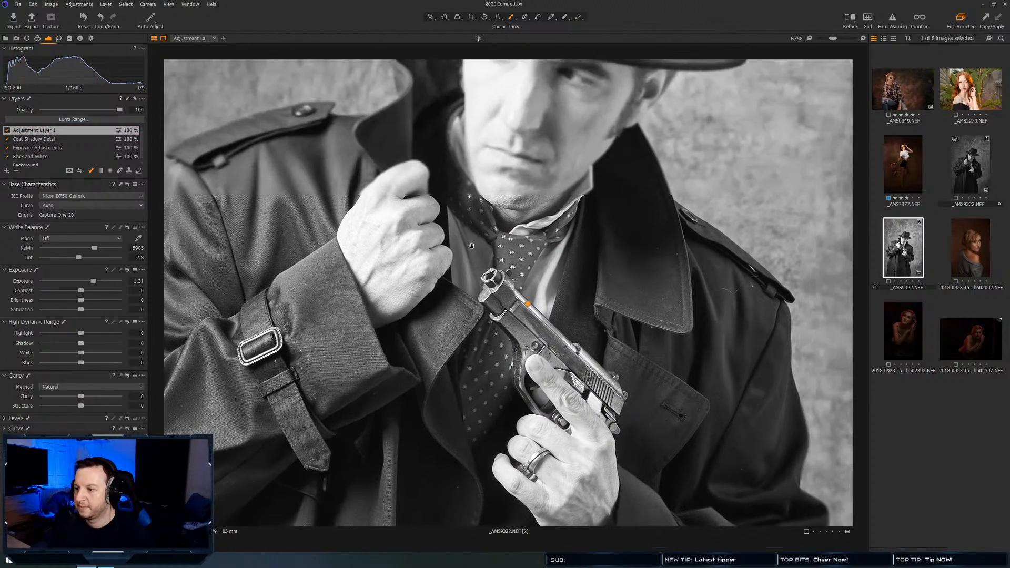
pyautogui.moveTo(472, 245); pyautogui.dragTo(460, 277)
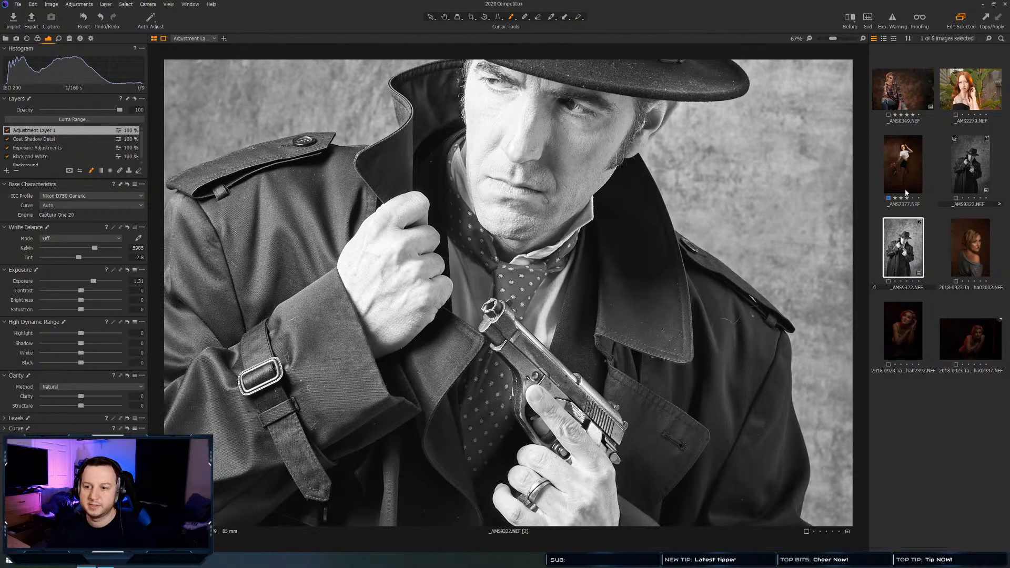
# Delete the brightened cloned variant and reselect the original detective portrait
pyautogui.rightClick(894, 252)
pyautogui.click(893, 237)
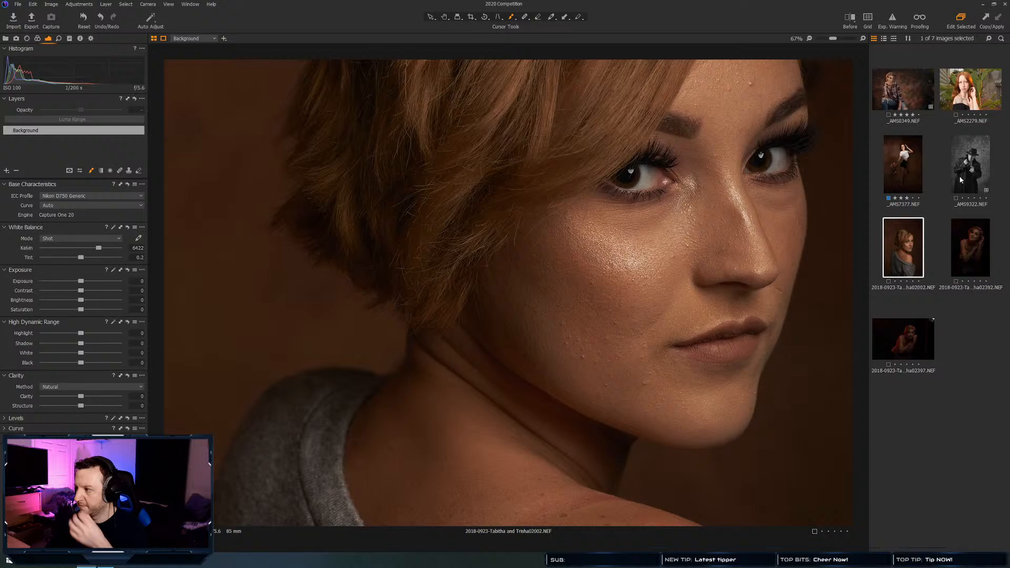
pyautogui.click(962, 178)
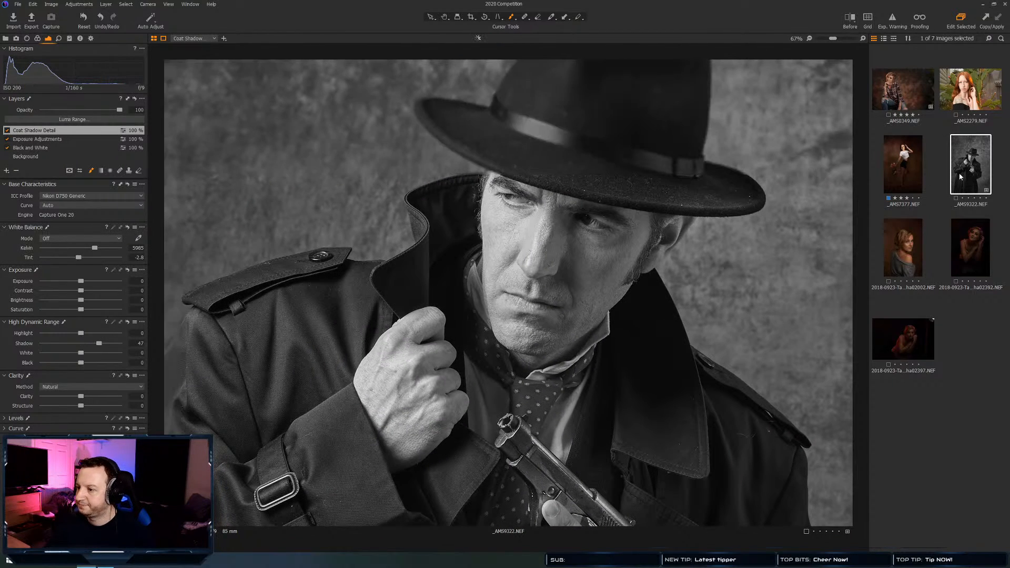
# Export the portrait as a 16-bit PSD in Adobe RGB (1998) with the _Edit suffix, opening it in Adobe Photoshop 2020
pyautogui.rightClick(964, 168)
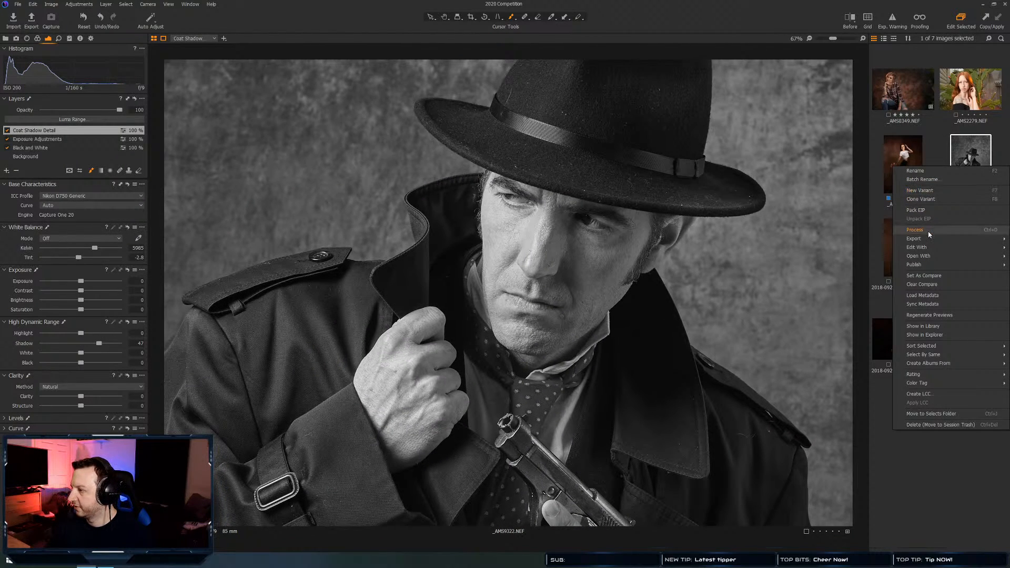
pyautogui.moveTo(915, 238)
pyautogui.click(865, 248)
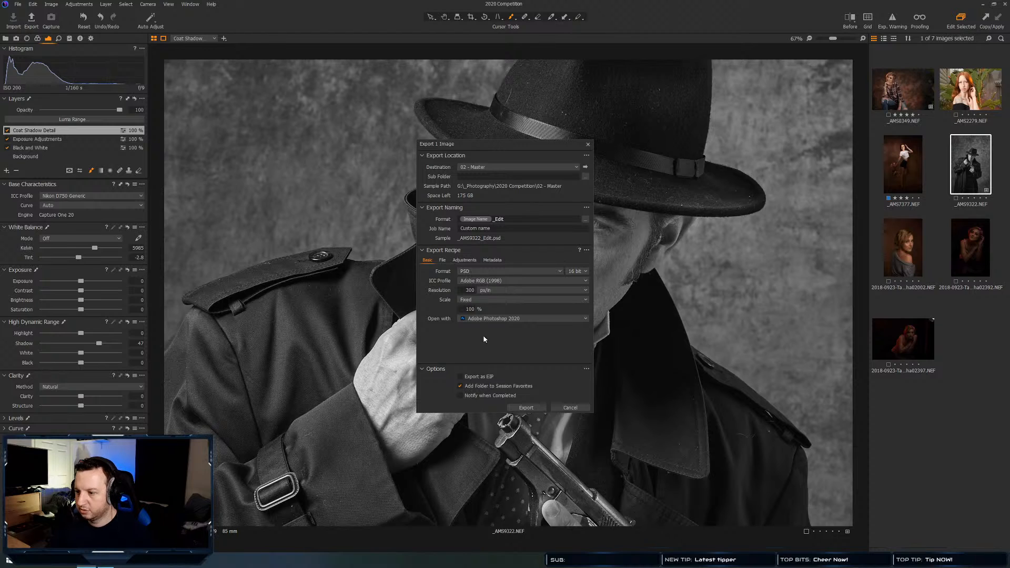
pyautogui.click(537, 409)
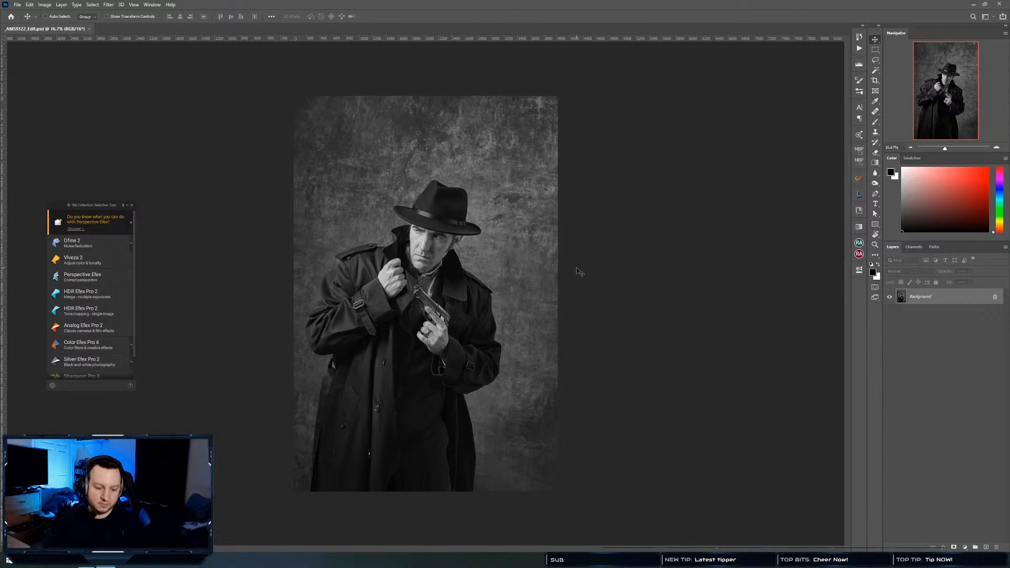
# Close the Nik Collection panel and add a new empty layer named "clean up" above the background
pyautogui.click(132, 205)
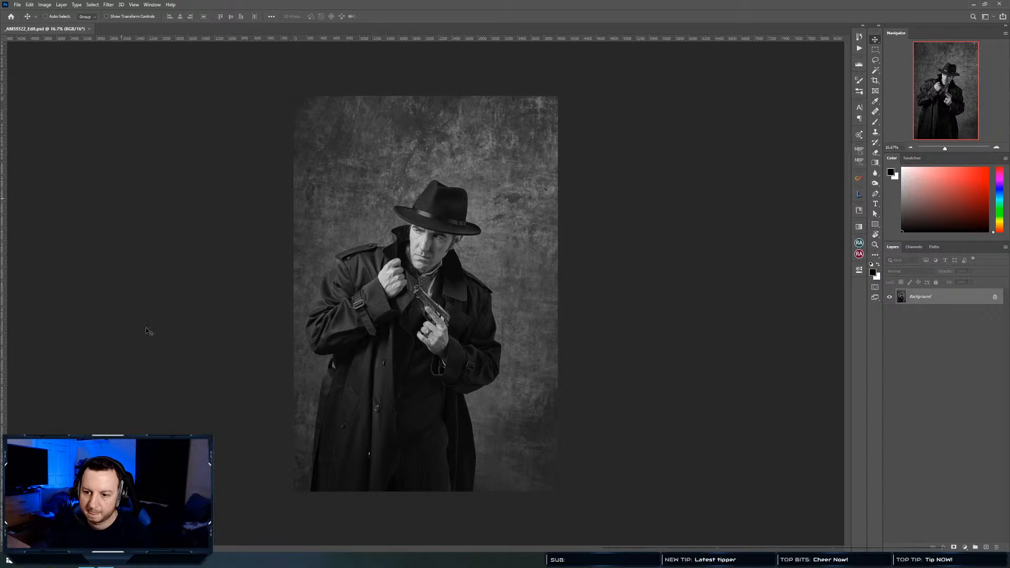
pyautogui.click(89, 566)
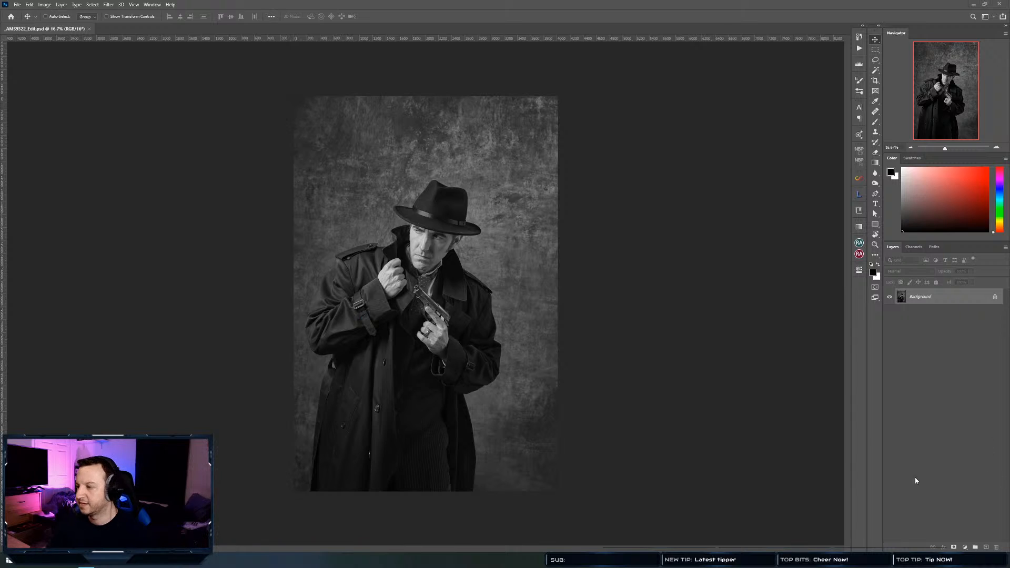
pyautogui.click(986, 549)
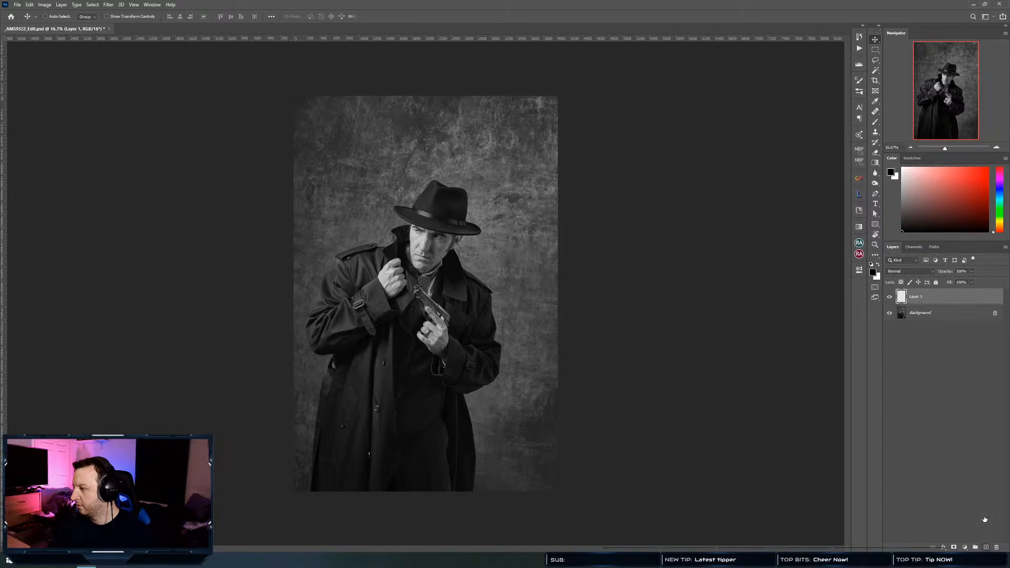
pyautogui.doubleClick(919, 300)
pyautogui.write('clean up')
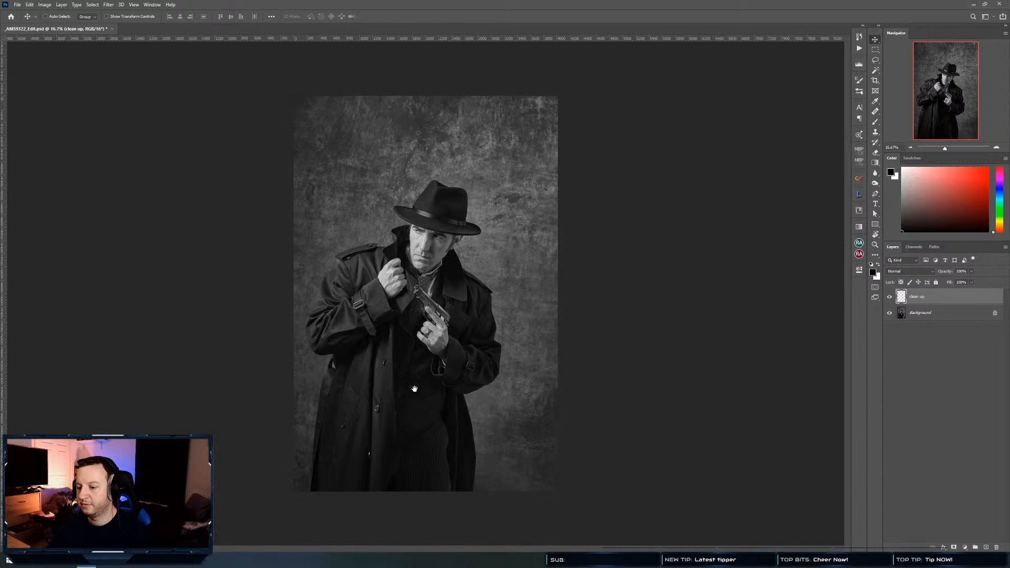
# Examine the coat, hands, tie, face and hat at close range for dust, lint and blemishes
pyautogui.keyDown('ctrl'); pyautogui.click(395, 388); pyautogui.keyUp('ctrl')
pyautogui.moveTo(395, 389); pyautogui.dragTo(435, 392)
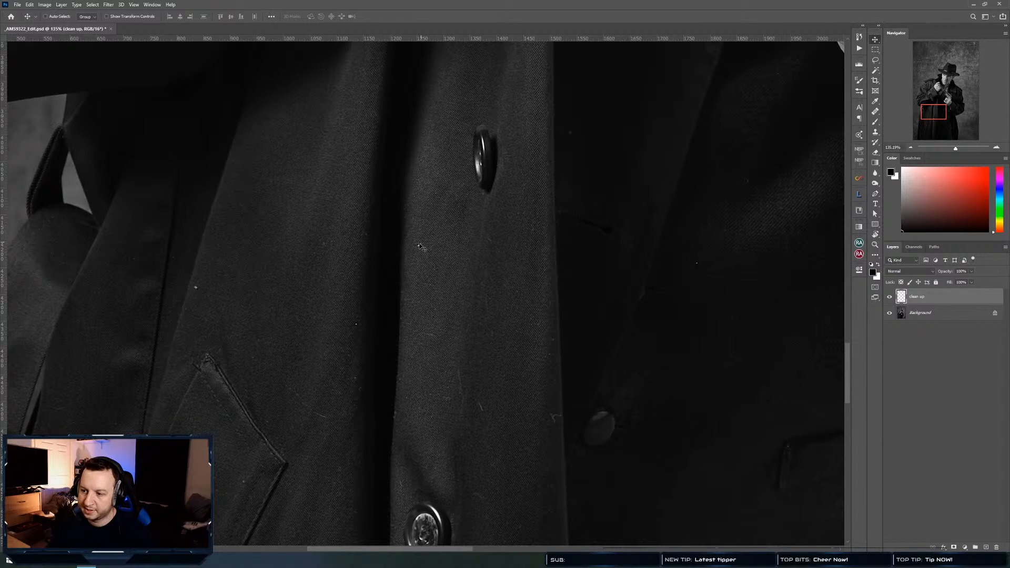
pyautogui.moveTo(433, 221); pyautogui.dragTo(358, 458)
pyautogui.moveTo(466, 174); pyautogui.dragTo(368, 421)
pyautogui.moveTo(463, 186); pyautogui.dragTo(391, 446)
pyautogui.moveTo(490, 230); pyautogui.dragTo(466, 299)
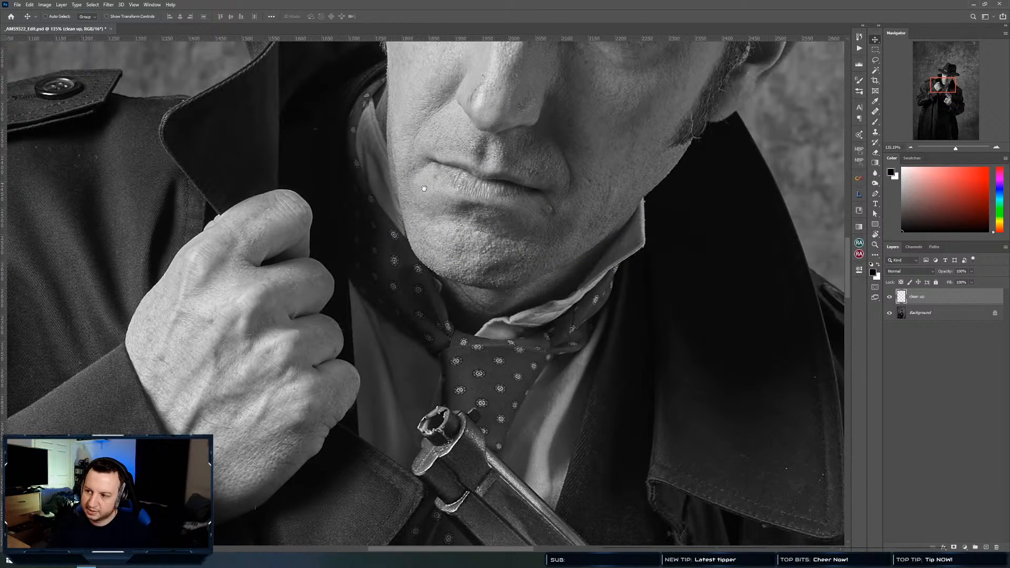
pyautogui.moveTo(580, 306); pyautogui.dragTo(518, 400)
pyautogui.moveTo(517, 285); pyautogui.dragTo(504, 332)
pyautogui.moveTo(148, 477); pyautogui.dragTo(282, 399)
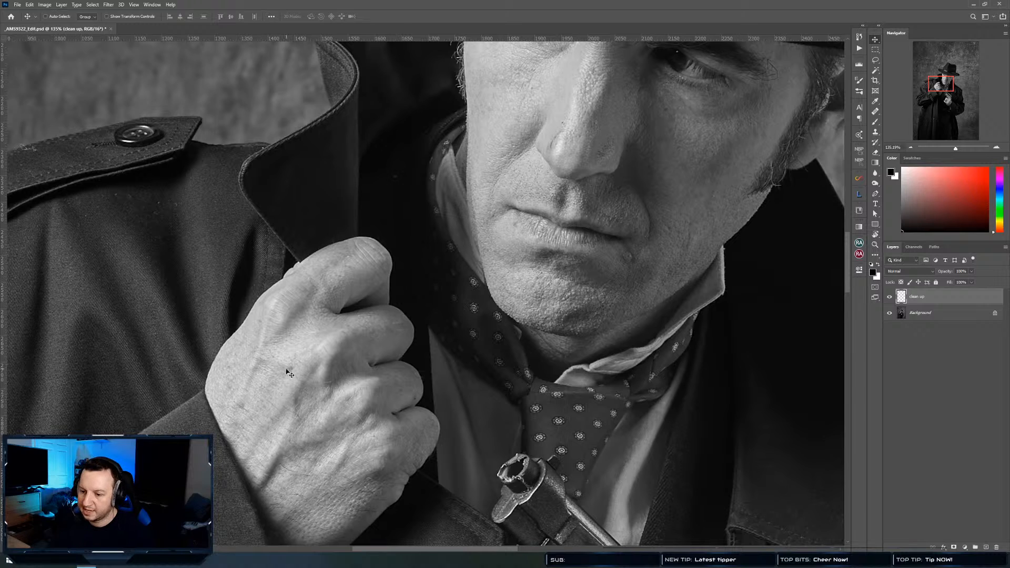
pyautogui.moveTo(589, 262); pyautogui.dragTo(507, 399)
pyautogui.moveTo(607, 284); pyautogui.dragTo(531, 384)
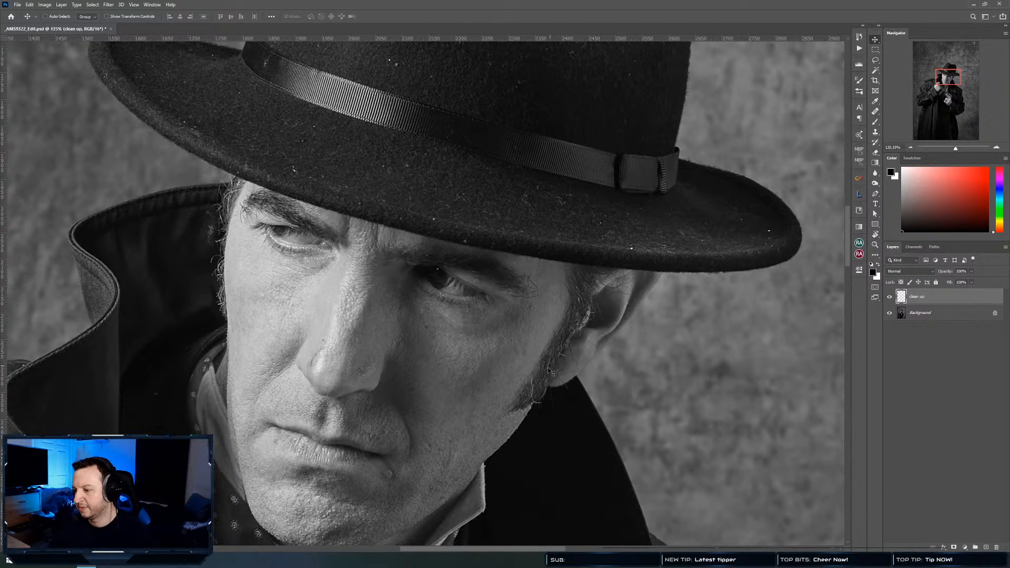
pyautogui.moveTo(265, 283); pyautogui.dragTo(341, 352)
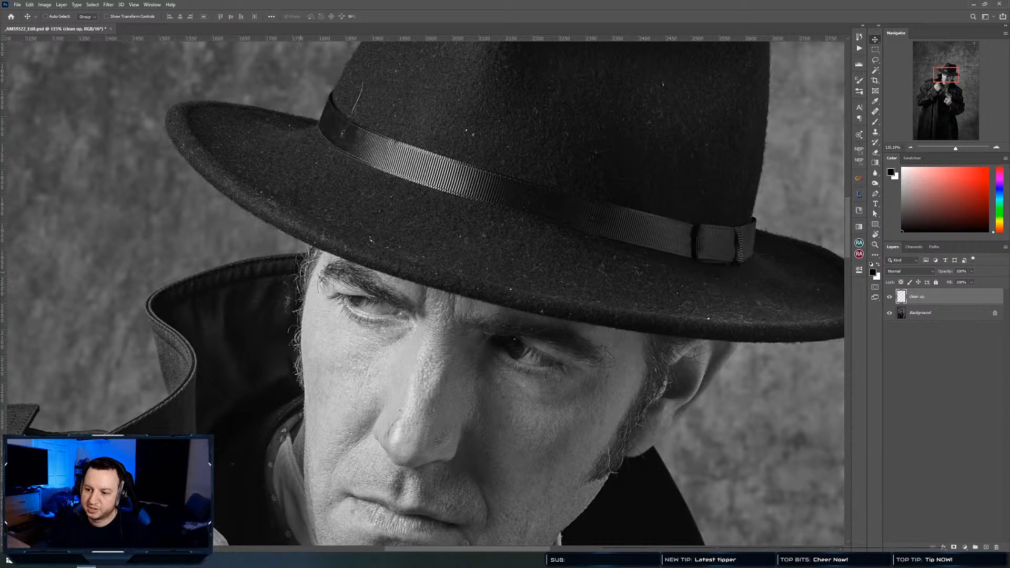
pyautogui.moveTo(385, 440); pyautogui.dragTo(404, 358)
pyautogui.moveTo(616, 399); pyautogui.dragTo(590, 392)
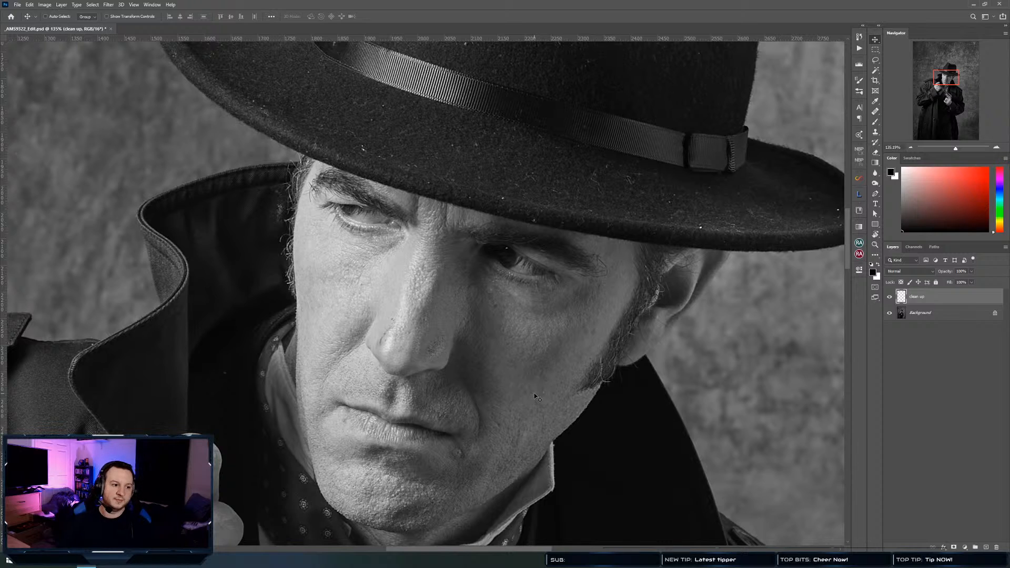
pyautogui.moveTo(439, 201); pyautogui.dragTo(358, 363)
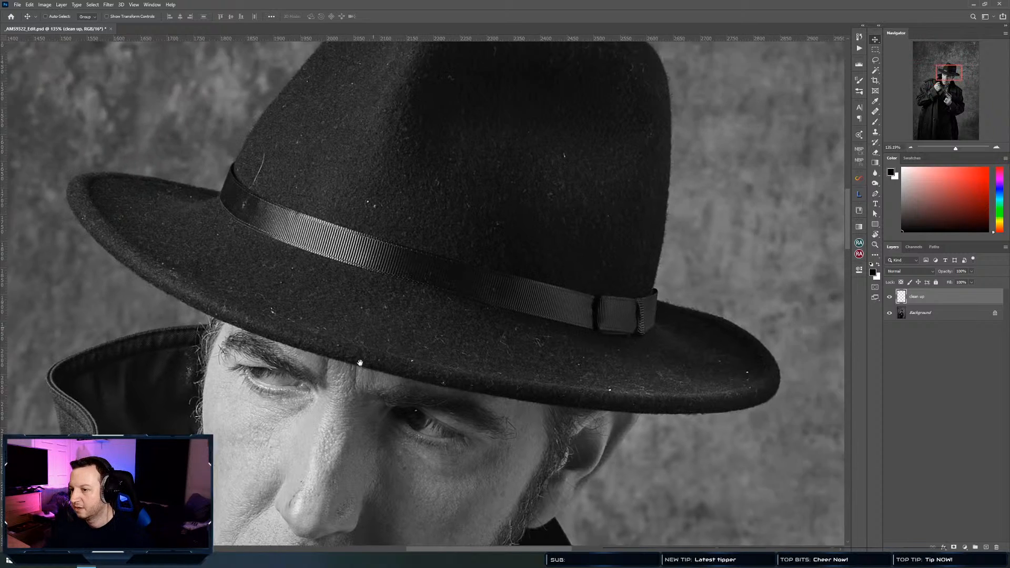
pyautogui.moveTo(404, 166); pyautogui.dragTo(419, 267)
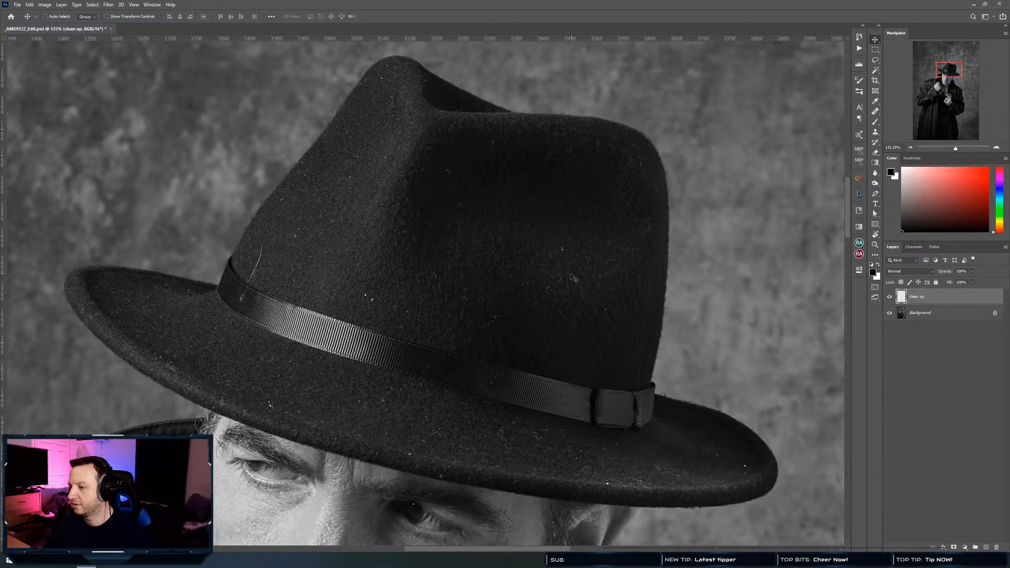
# Choose the Spot Healing Brush and set it to about 31 px in diameter with a hard edge
pyautogui.click(876, 111)
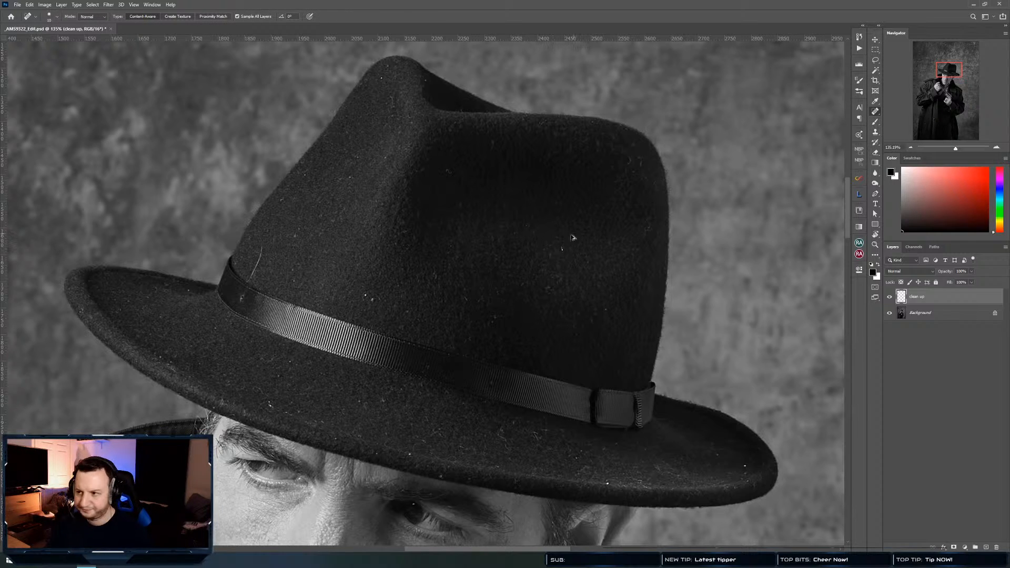
pyautogui.keyDown('alt'); pyautogui.rightClick(563, 238); pyautogui.keyUp('alt')
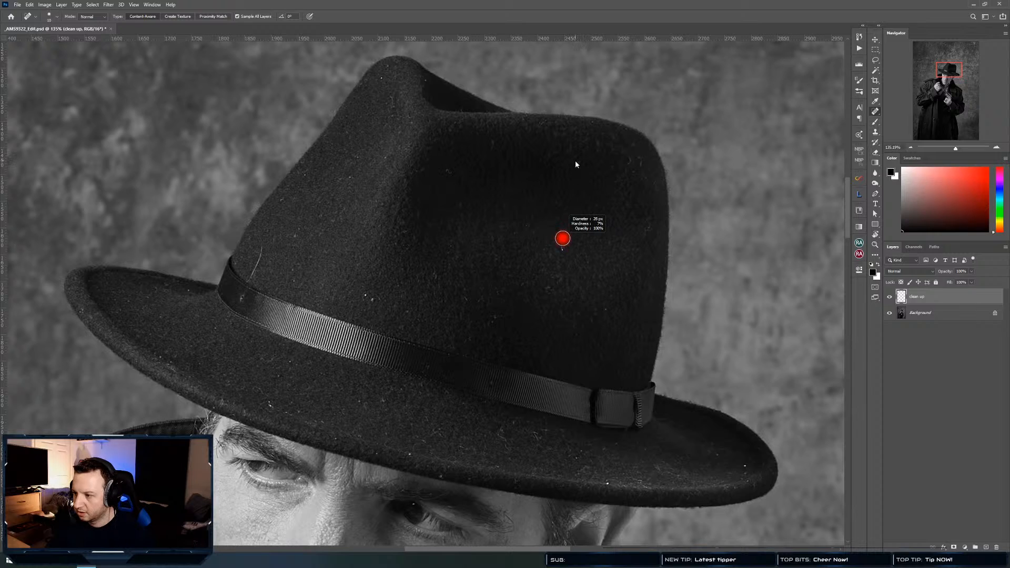
pyautogui.moveTo(575, 162); pyautogui.dragTo(566, 238)
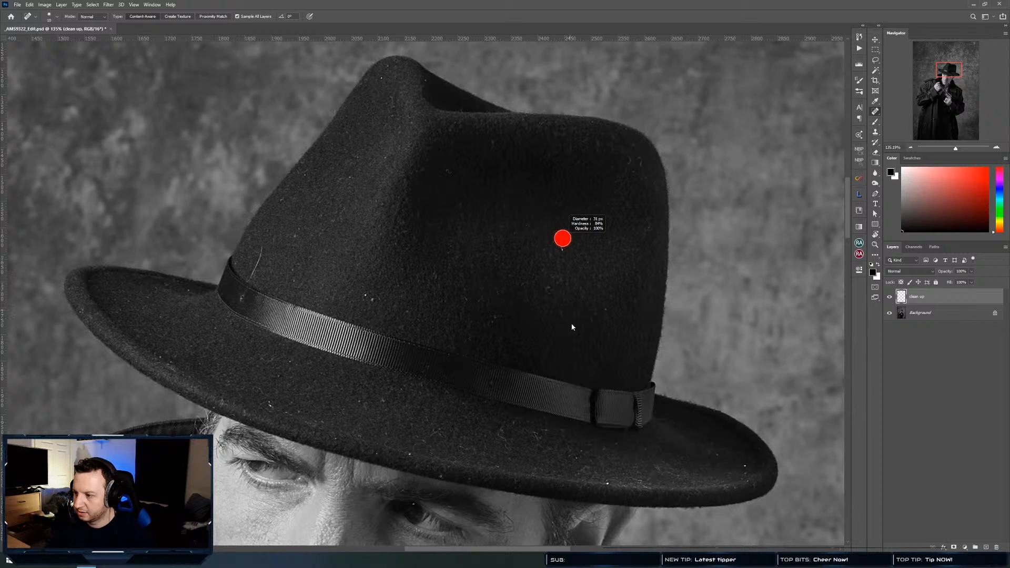
pyautogui.moveTo(575, 393); pyautogui.dragTo(577, 393)
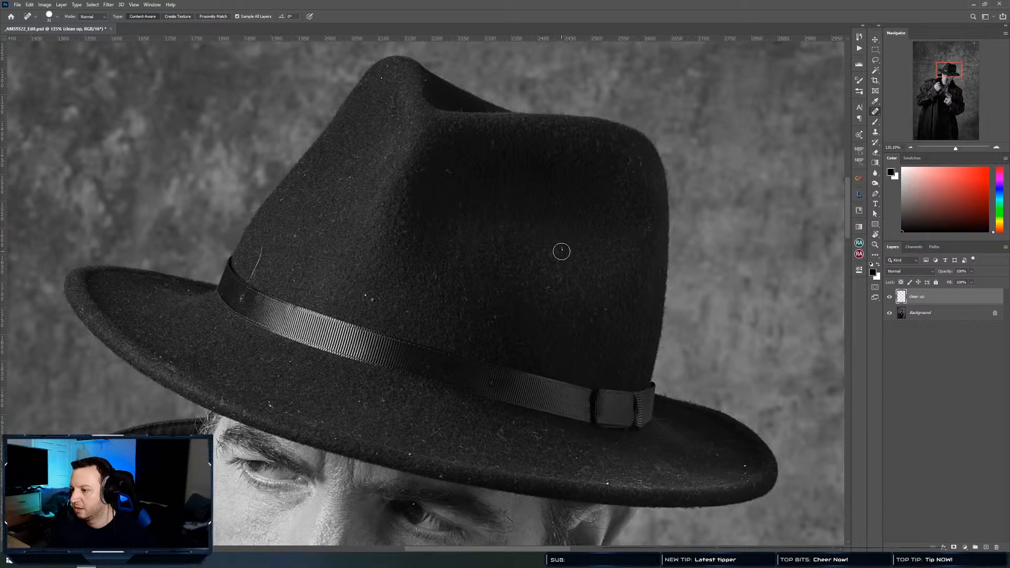
# Heal the dust specks on the hat's crown, including those on its upper left slope
pyautogui.click(560, 249)
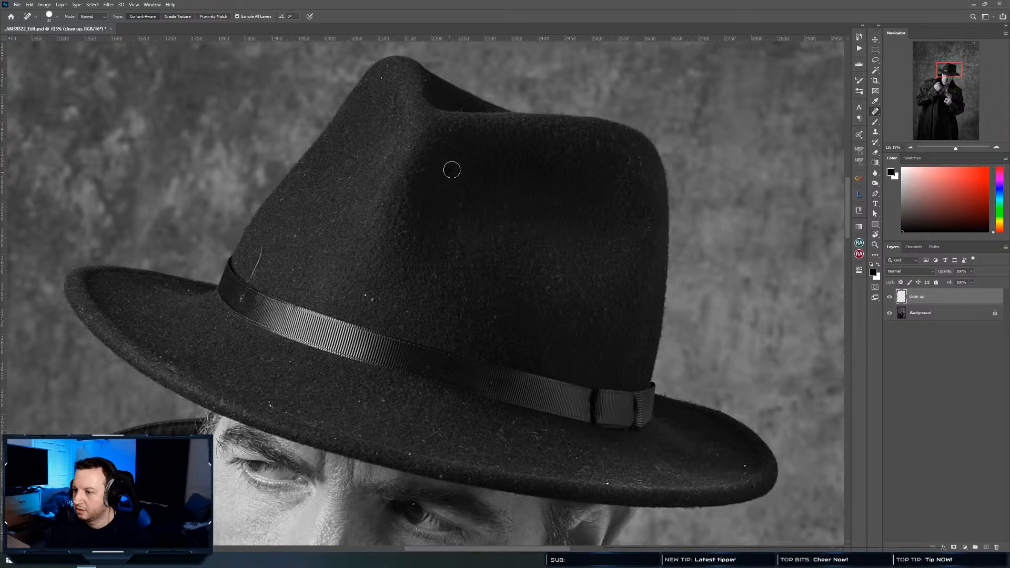
pyautogui.click(384, 142)
pyautogui.moveTo(383, 142); pyautogui.dragTo(467, 228)
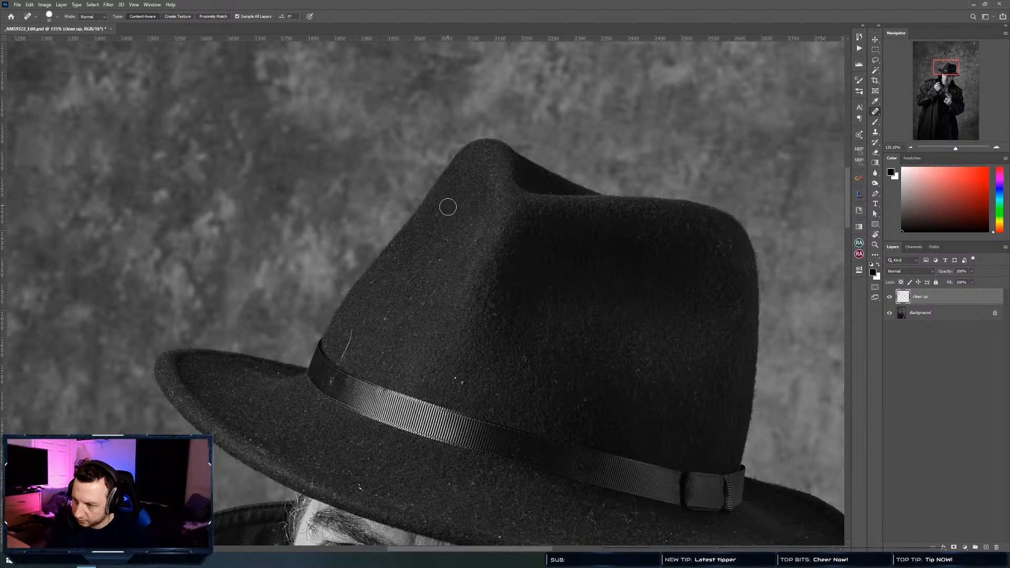
pyautogui.click(437, 216)
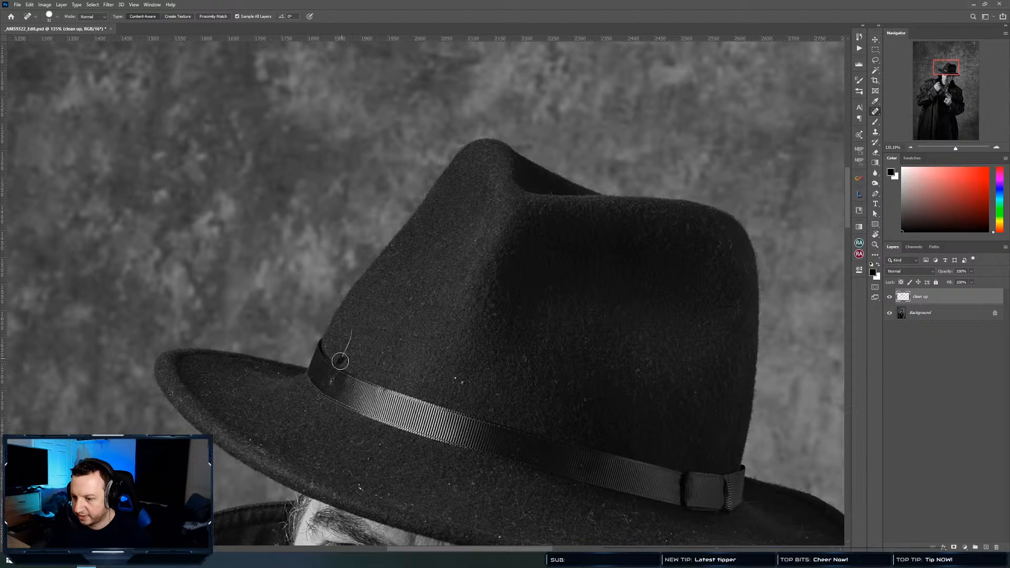
# Remove the stray hair at the left end of the hat band and the bright specks just above the band
pyautogui.moveTo(341, 362); pyautogui.dragTo(353, 334)
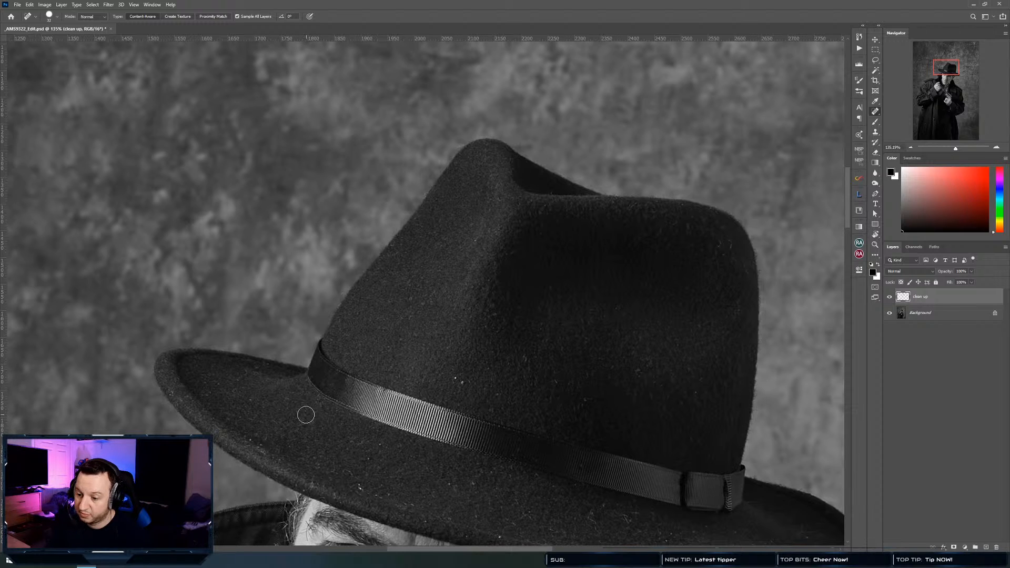
pyautogui.click(456, 378)
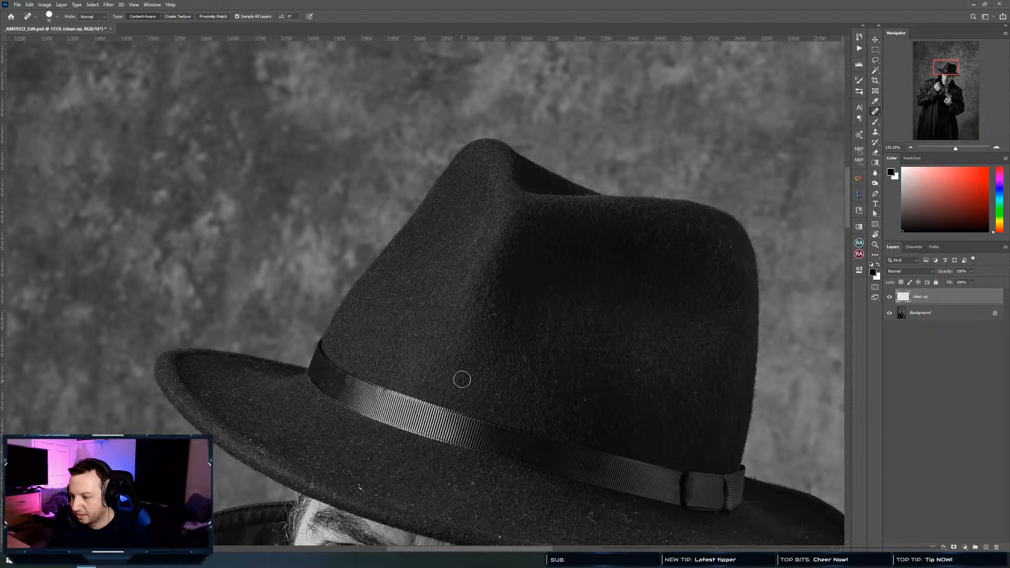
pyautogui.click(462, 380)
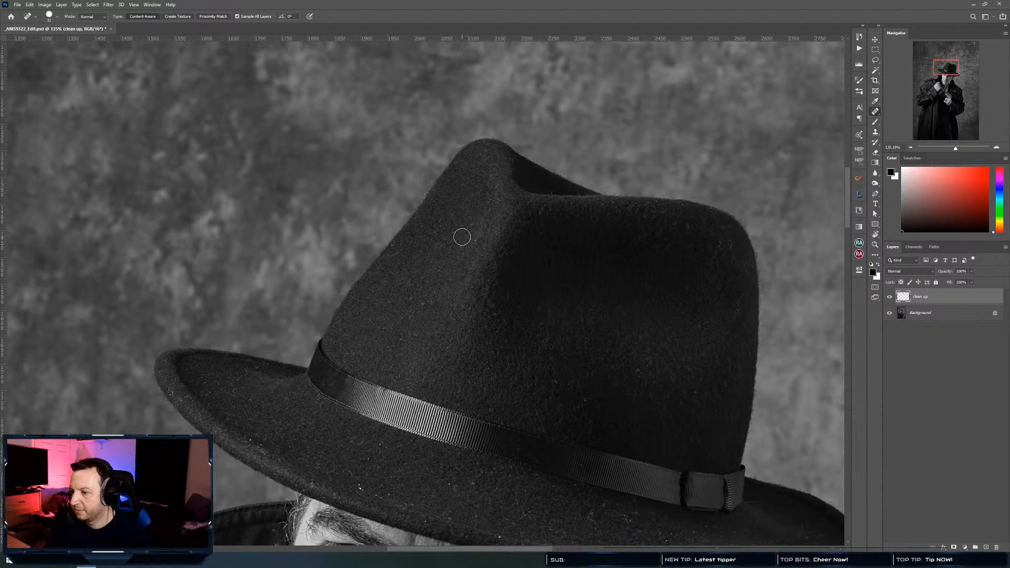
# Heal the lint near the upper right edge of the hat's crown
pyautogui.moveTo(566, 366); pyautogui.dragTo(514, 333)
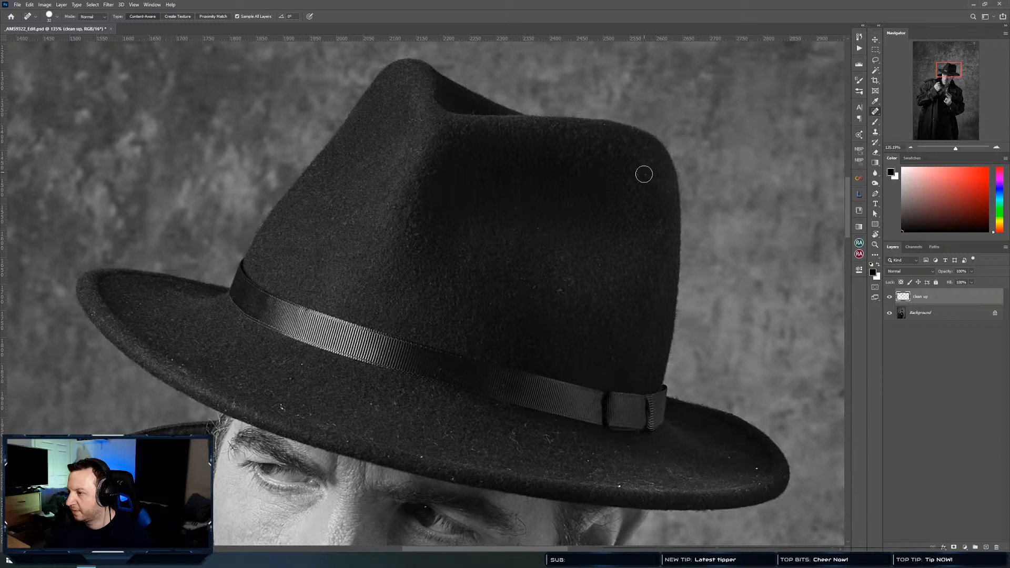
pyautogui.click(654, 164)
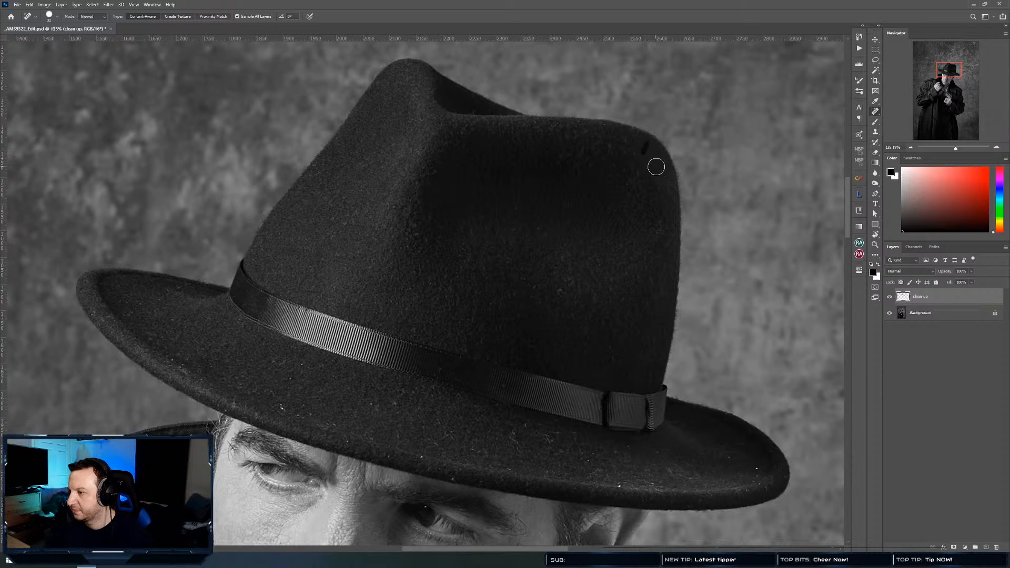
pyautogui.moveTo(642, 172)
pyautogui.mouseDown()
pyautogui.moveTo(654, 193)
pyautogui.moveTo(625, 173)
pyautogui.mouseUp()
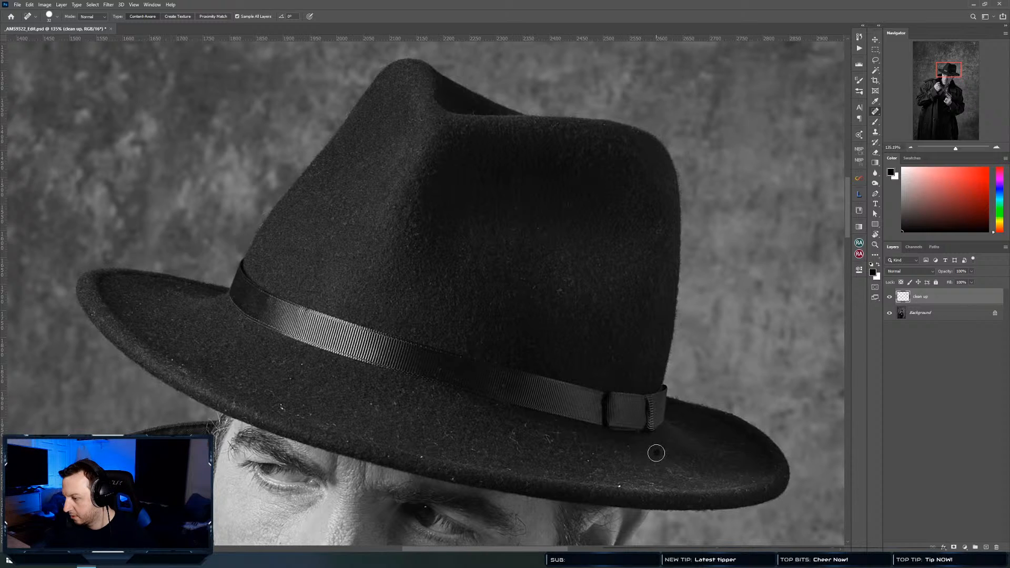
# Heal the bright speck on the brim's right front edge and the lint fibres on the brim beneath the hat band
pyautogui.moveTo(623, 445); pyautogui.dragTo(630, 428)
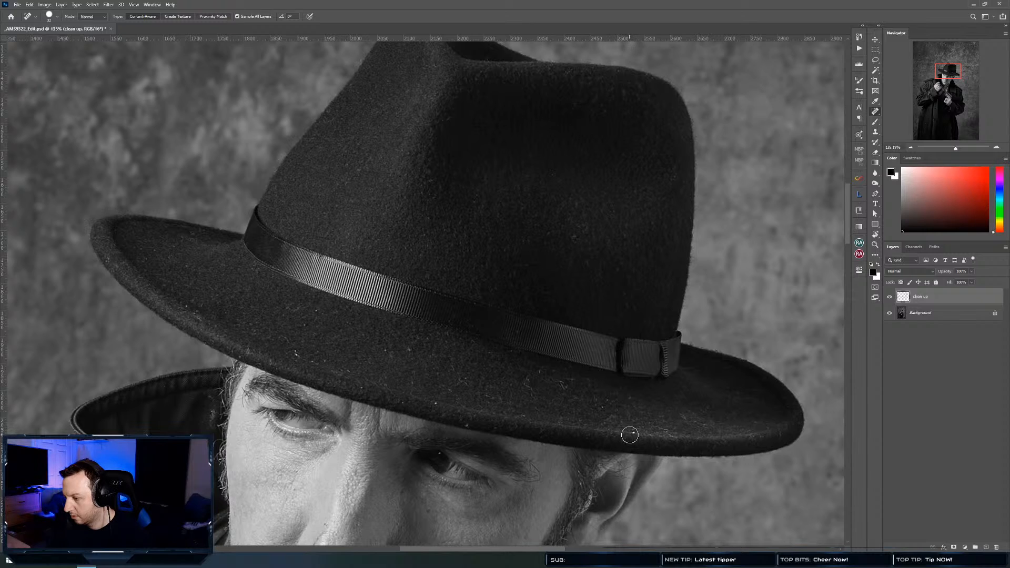
pyautogui.click(629, 431)
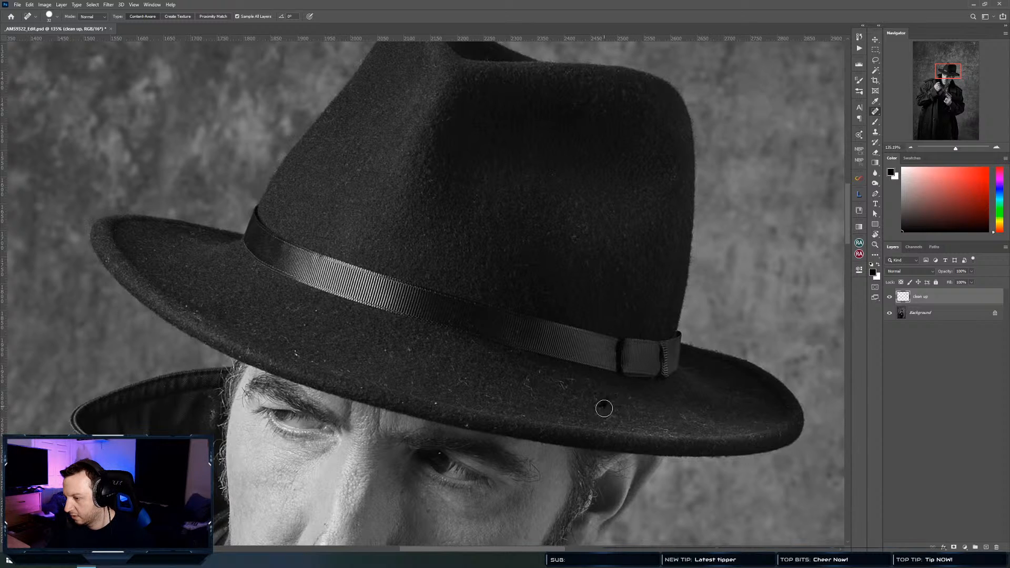
pyautogui.moveTo(566, 390); pyautogui.dragTo(561, 386)
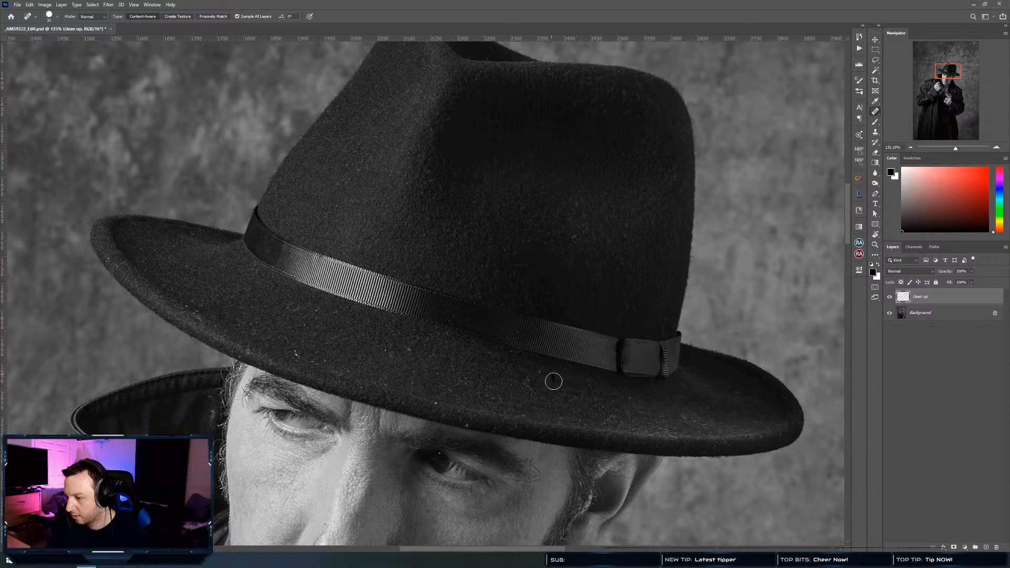
pyautogui.moveTo(554, 380); pyautogui.dragTo(557, 377)
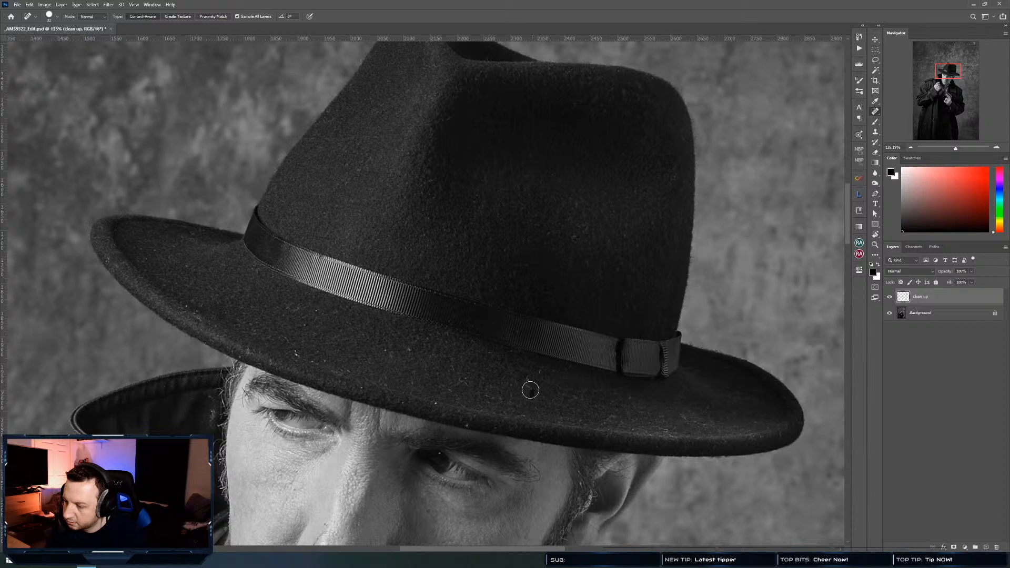
pyautogui.moveTo(527, 381); pyautogui.dragTo(530, 381)
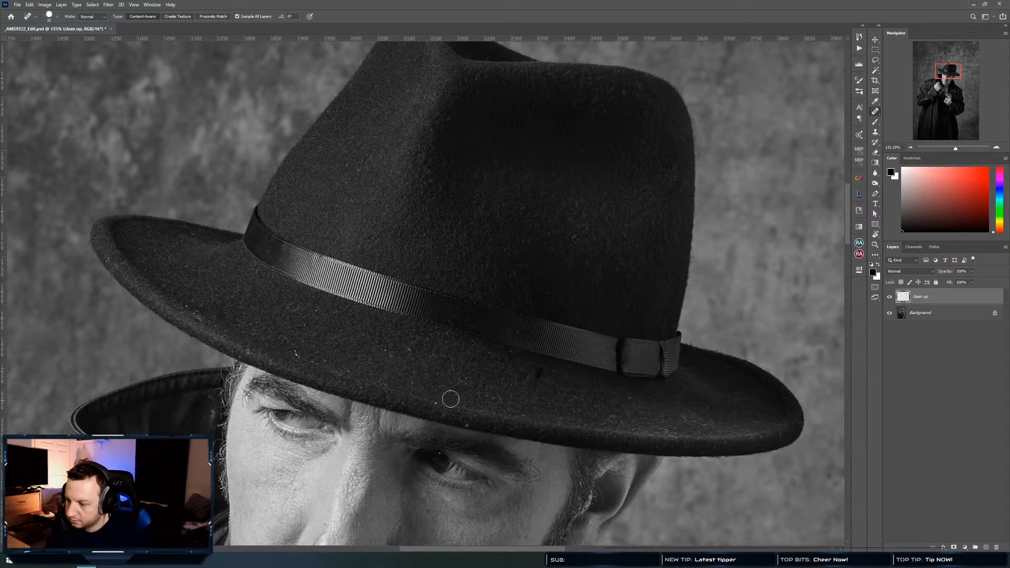
# Heal the bright specks on the brim above the eyes and the marks on the left end of the hat band
pyautogui.click(436, 405)
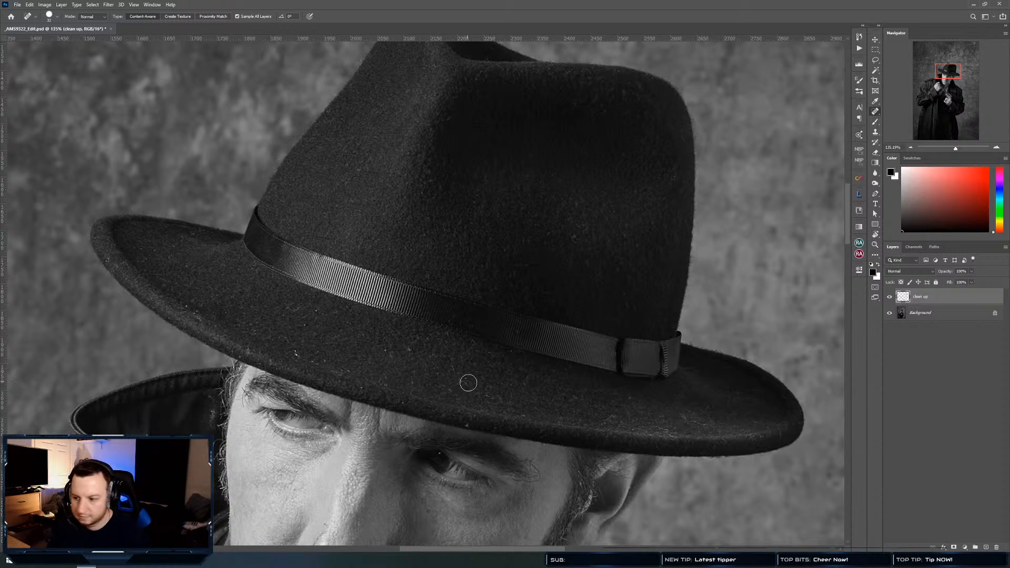
pyautogui.click(465, 424)
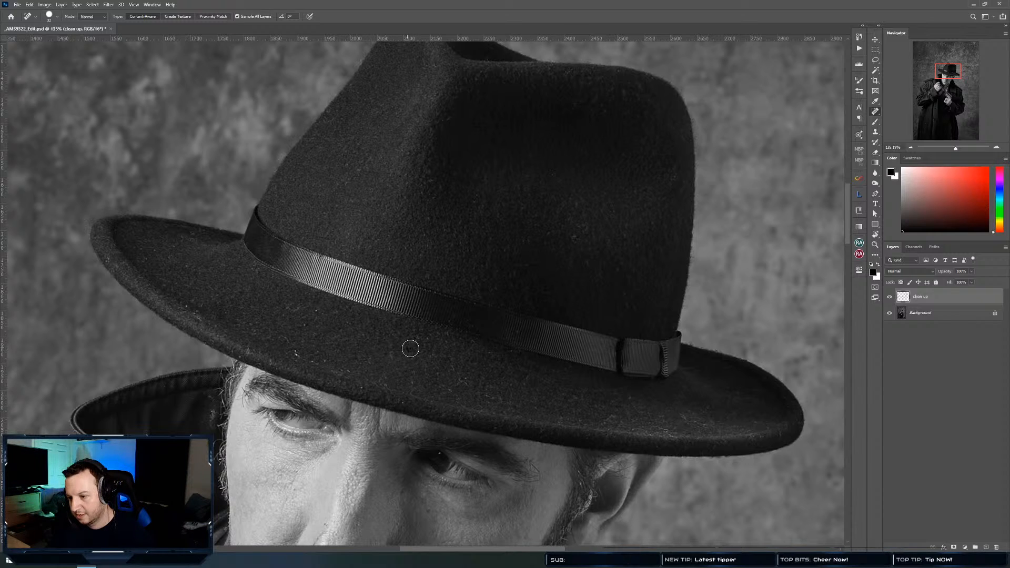
pyautogui.click(294, 354)
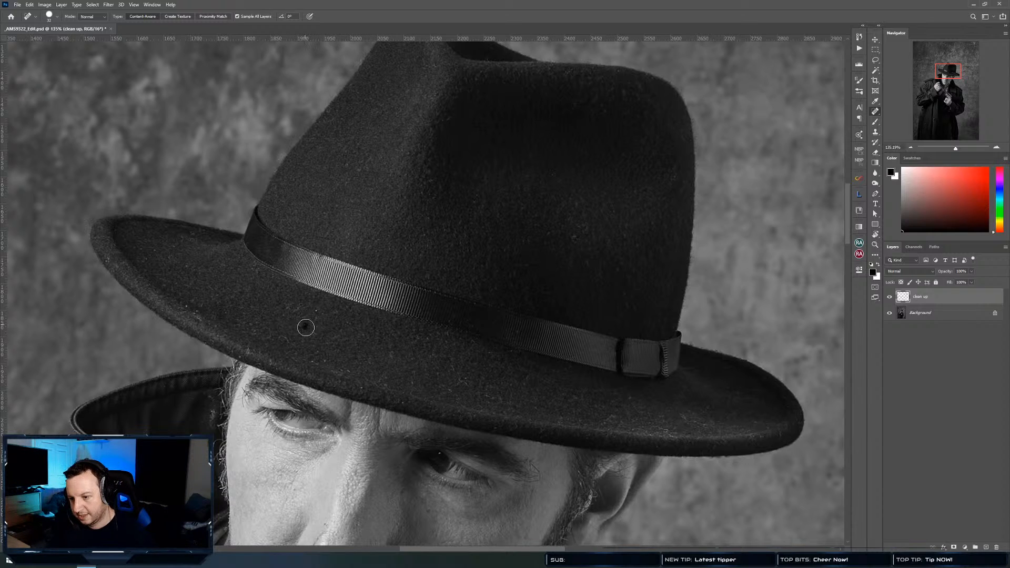
pyautogui.click(295, 307)
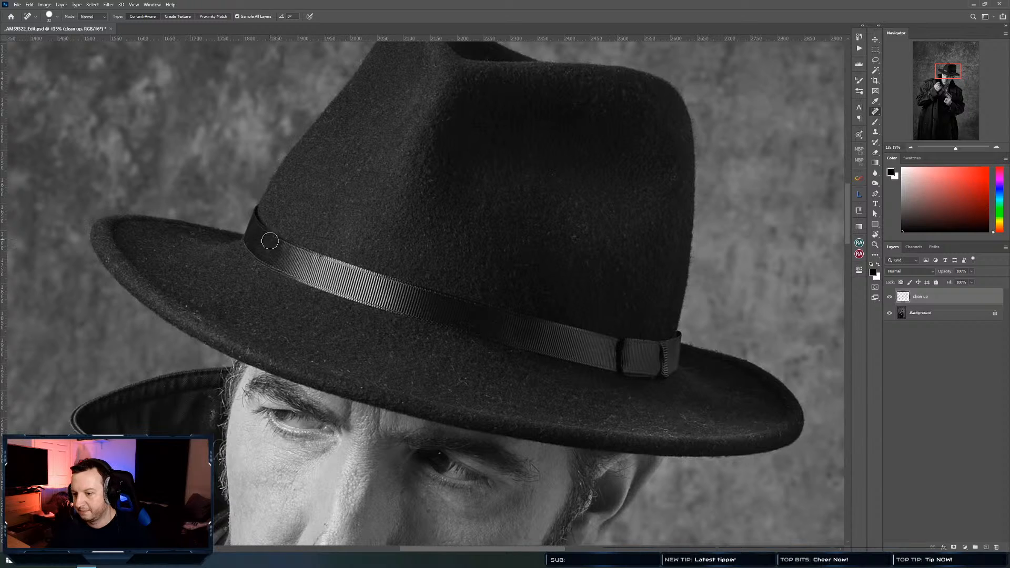
pyautogui.moveTo(277, 260); pyautogui.dragTo(276, 263)
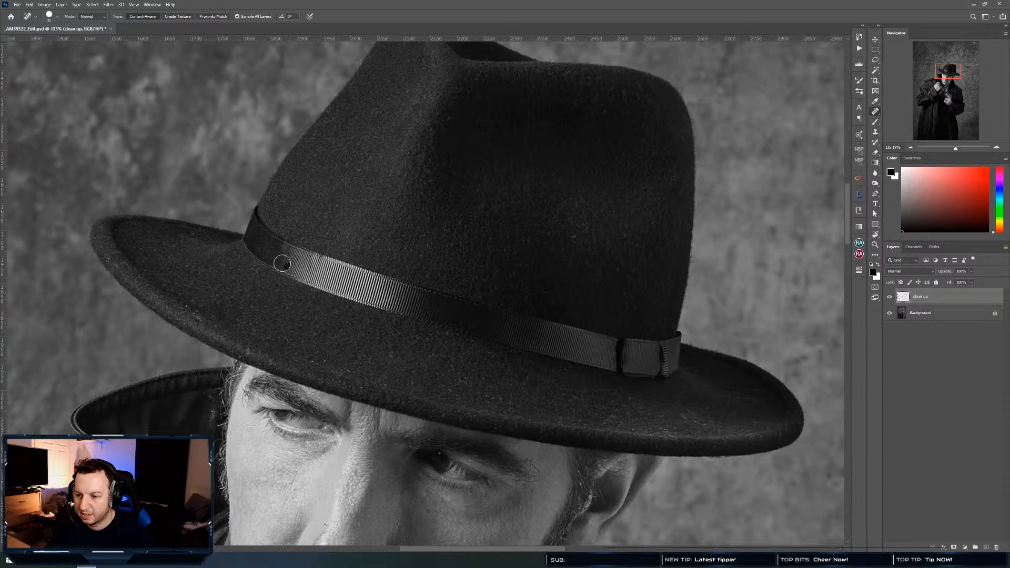
pyautogui.moveTo(269, 251); pyautogui.dragTo(268, 237)
# Heal the lint and specks along the brim's left rim and across the left part of its surface
pyautogui.moveTo(108, 261); pyautogui.dragTo(112, 265)
pyautogui.click(125, 275)
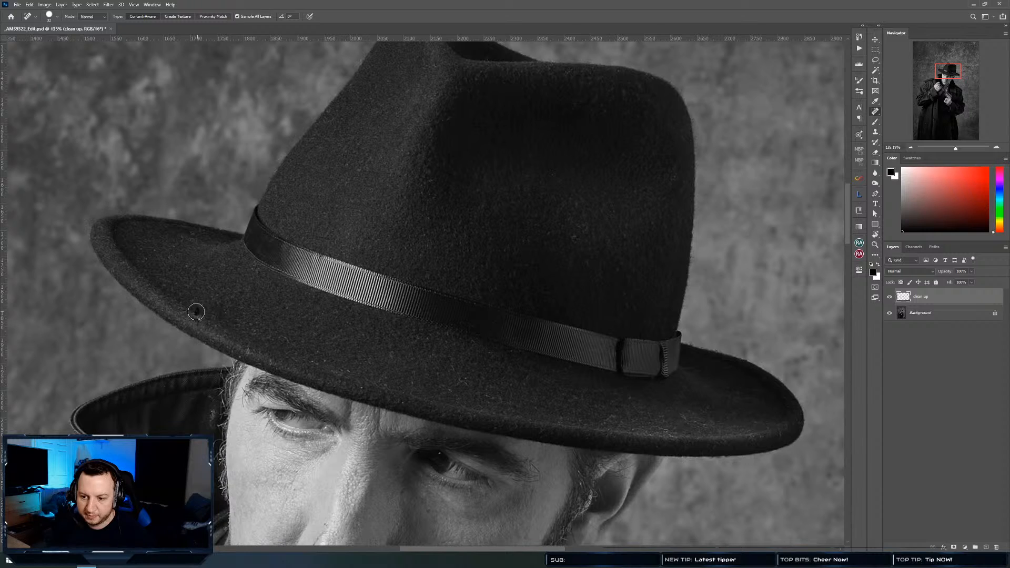
pyautogui.click(207, 323)
pyautogui.click(197, 316)
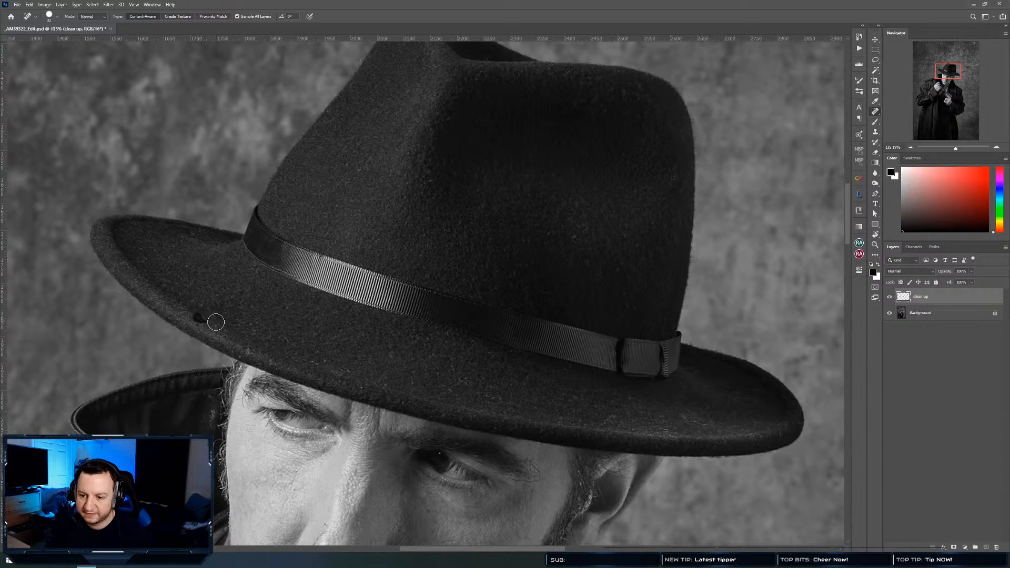
pyautogui.click(250, 324)
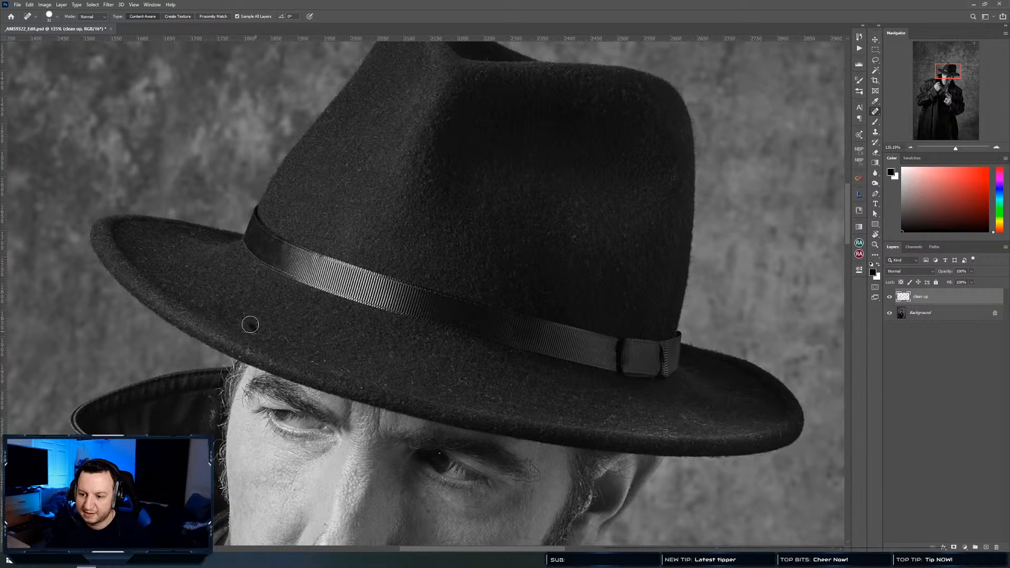
pyautogui.click(285, 338)
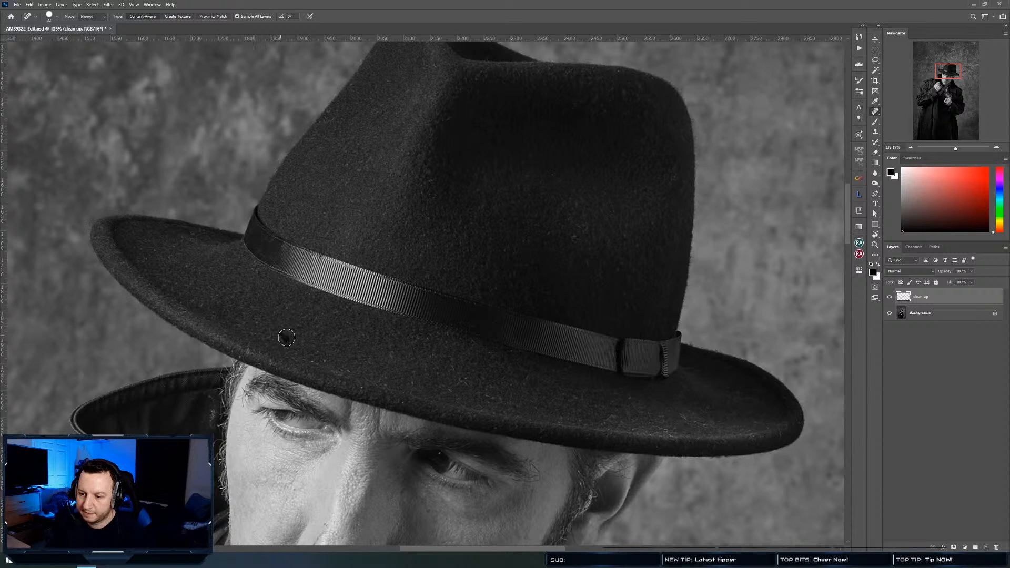
# Heal the remaining lint and specks across the middle and right part of the brim, including along its front edge
pyautogui.click(327, 361)
pyautogui.click(337, 373)
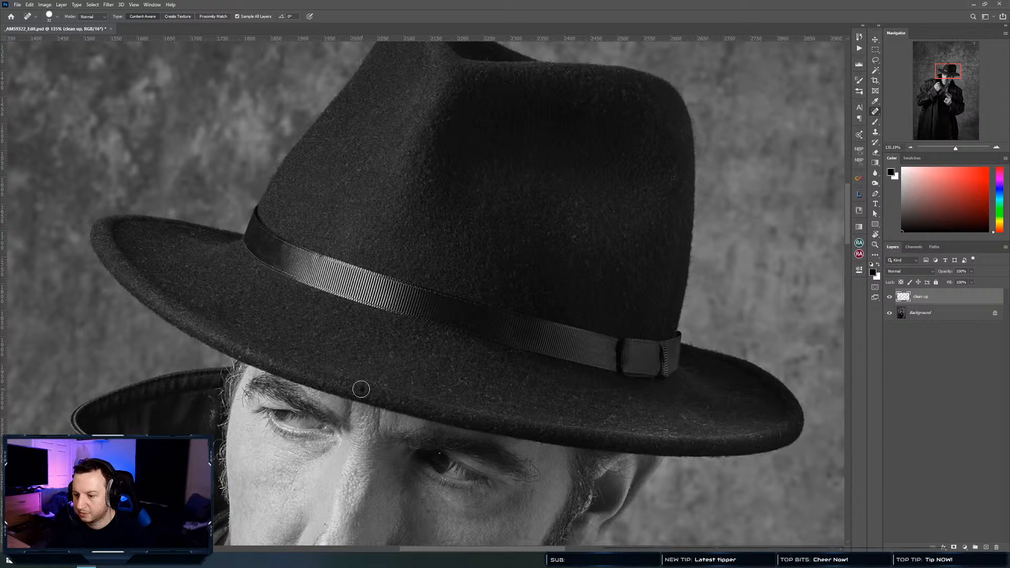
pyautogui.click(456, 371)
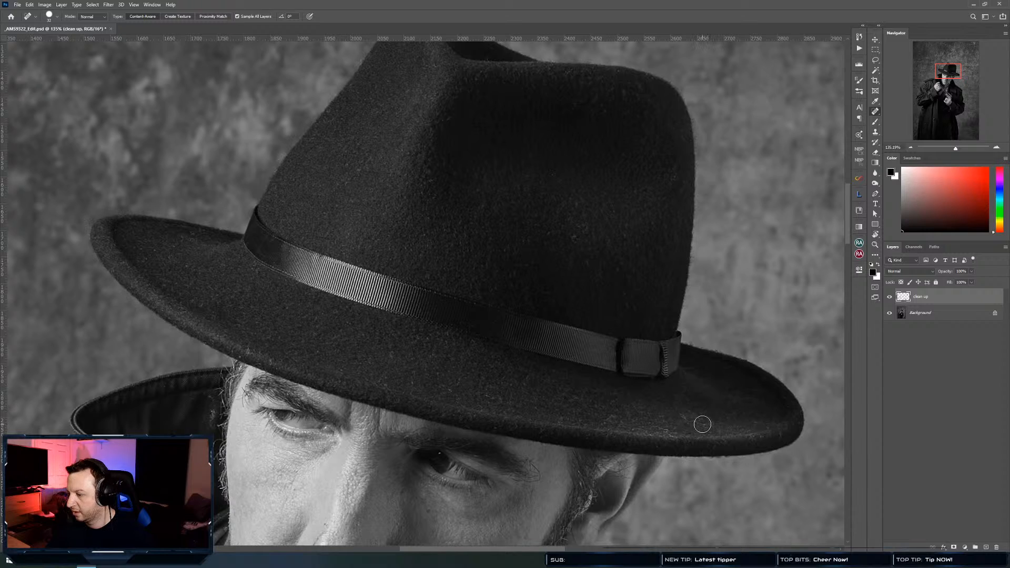
pyautogui.moveTo(702, 423)
pyautogui.mouseDown()
pyautogui.moveTo(683, 416)
pyautogui.moveTo(703, 425)
pyautogui.mouseUp()
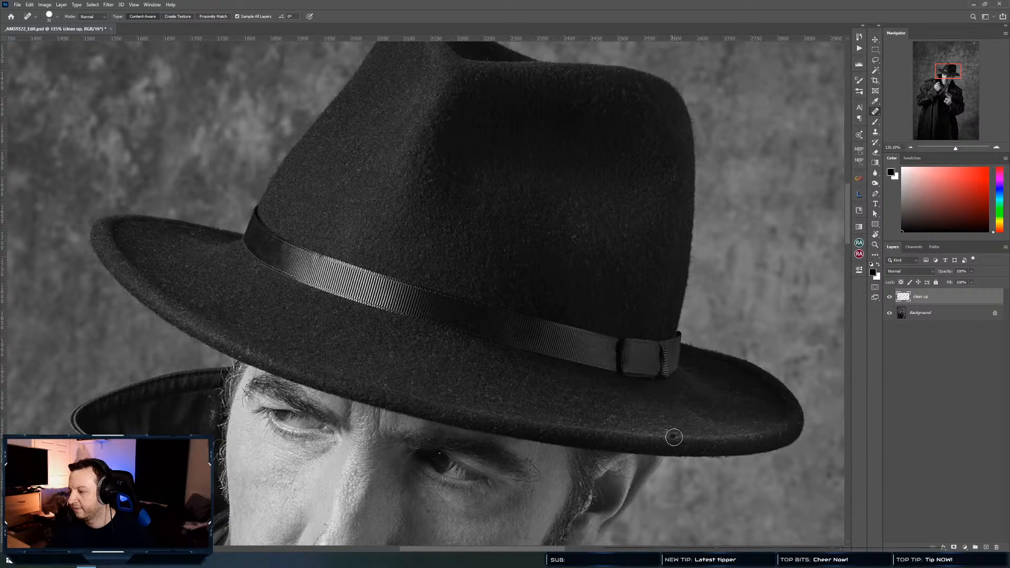
pyautogui.click(674, 438)
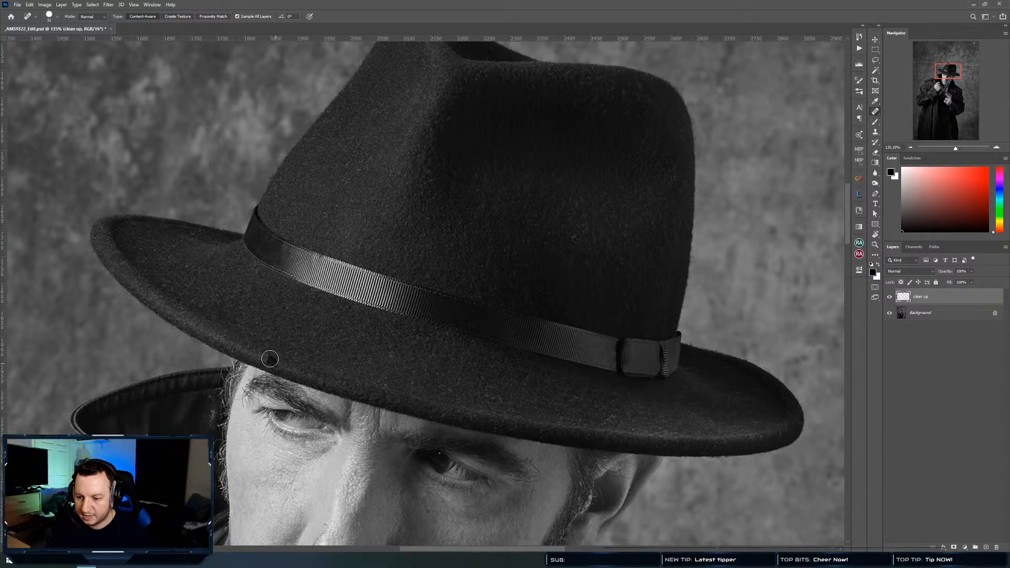
pyautogui.click(385, 386)
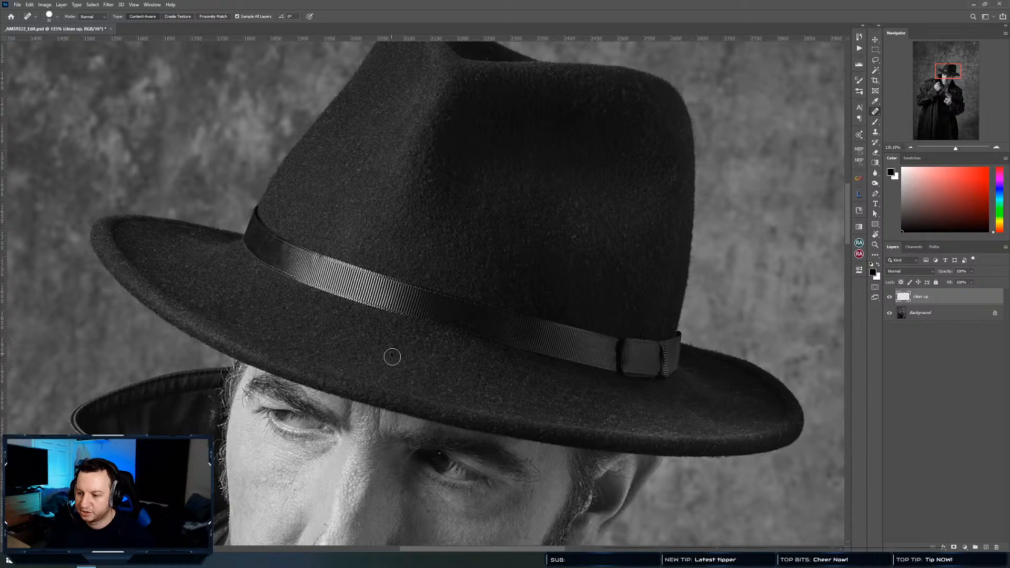
pyautogui.click(391, 356)
pyautogui.click(413, 384)
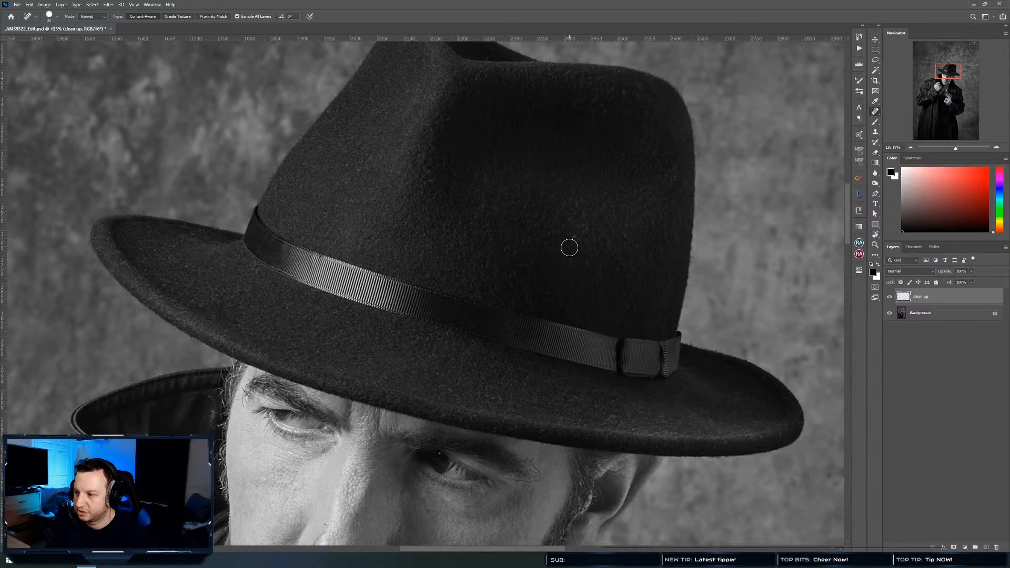
# Heal the light specks on the right half of the hat's crown above the band
pyautogui.click(576, 239)
pyautogui.click(586, 231)
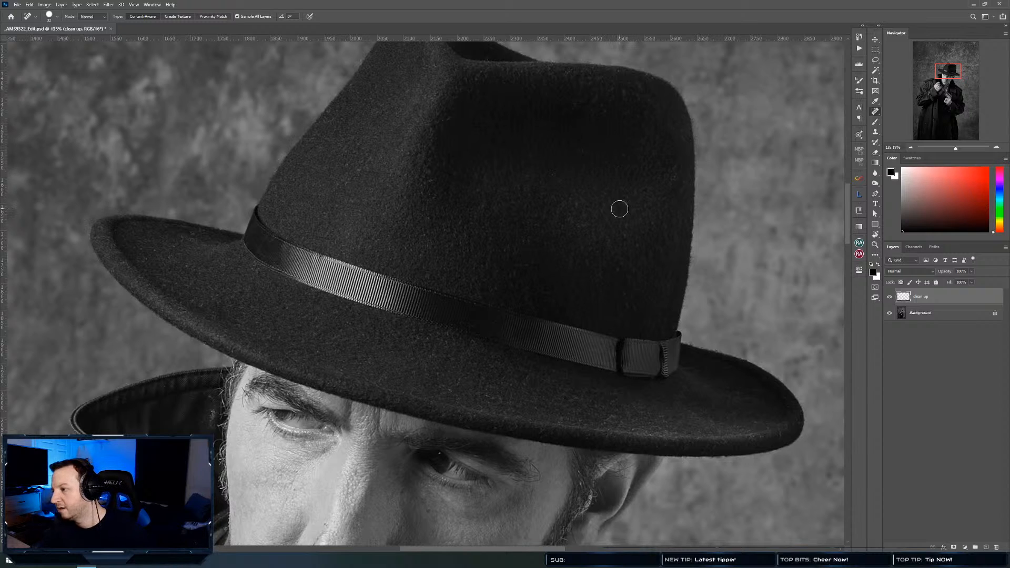
pyautogui.click(647, 187)
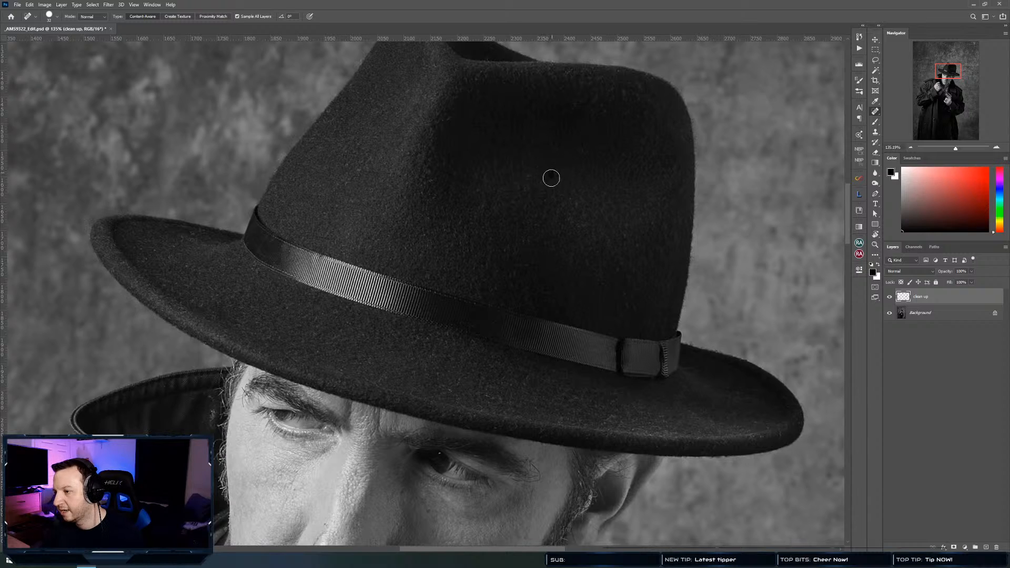
pyautogui.click(526, 176)
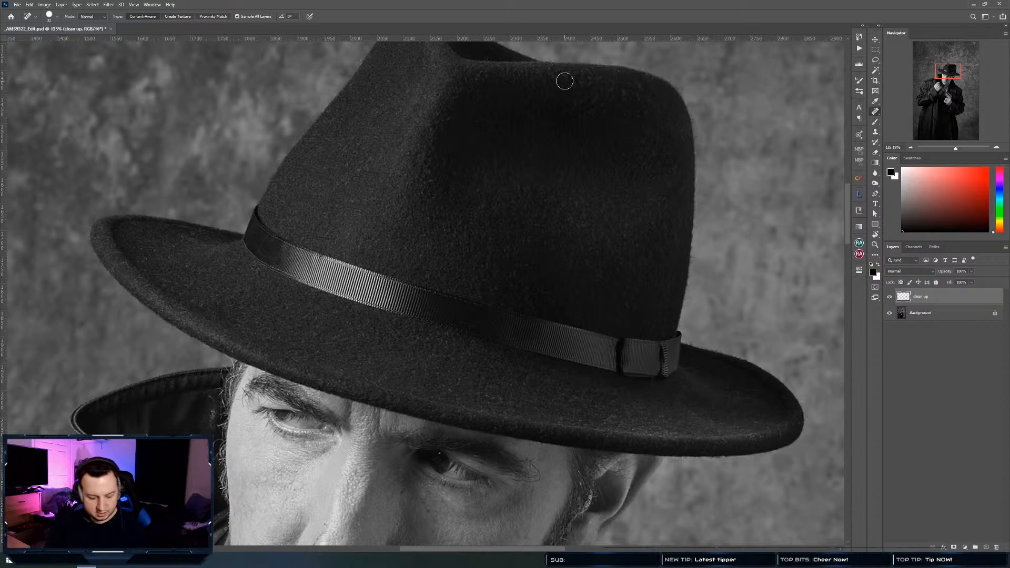
# Toggle the clean up layer's visibility repeatedly to compare the hat before and after the healing
pyautogui.hotkey('ctrl', ',')
pyautogui.hotkey('ctrl', ',')
pyautogui.hotkey('ctrl', ',')
pyautogui.hotkey('ctrl', ',')
pyautogui.hotkey('ctrl', ',')
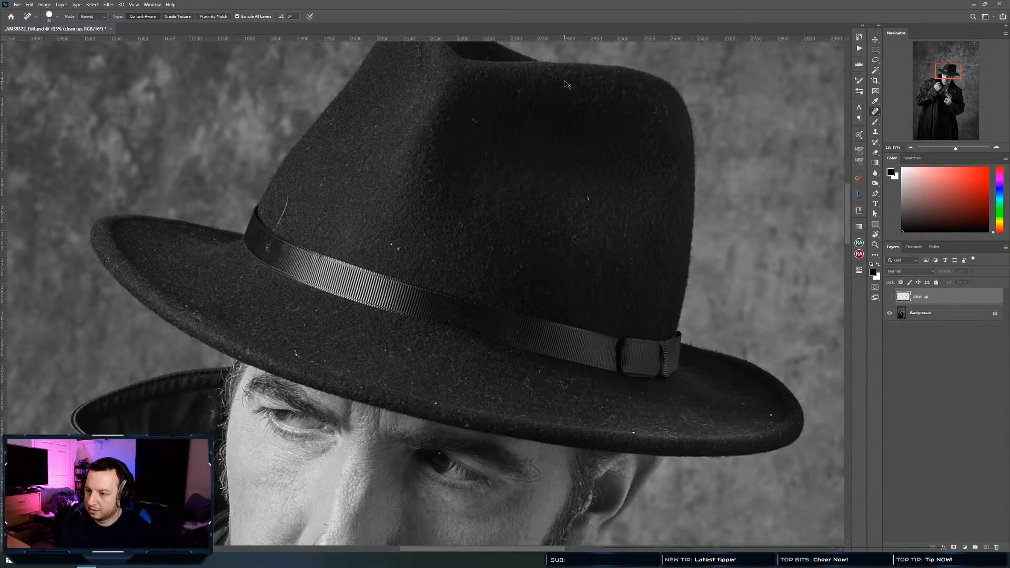
pyautogui.hotkey('ctrl', ',')
pyautogui.hotkey('ctrl', ',')
pyautogui.hotkey('ctrl', ',')
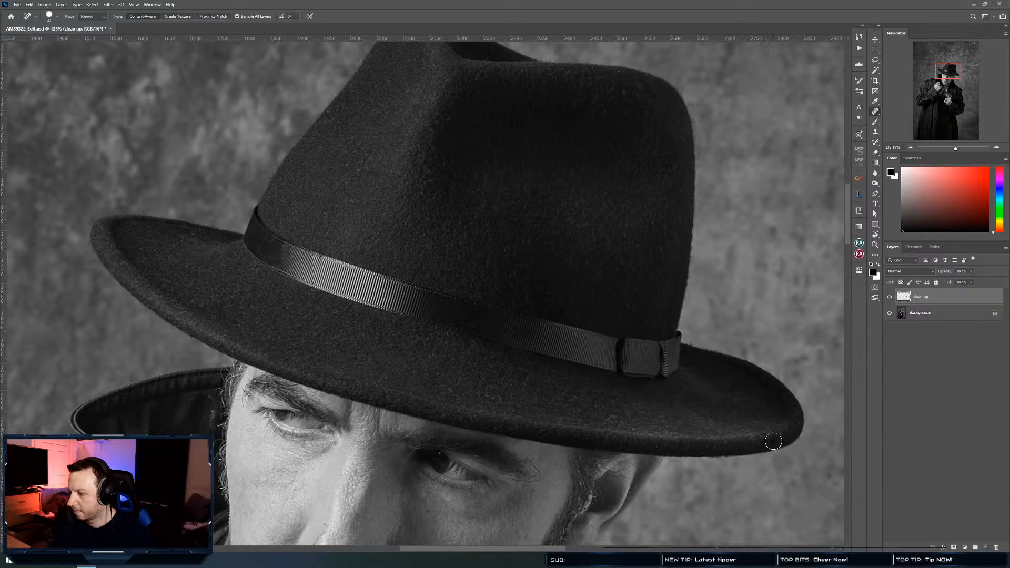
# Heal the speck at the brim's right tip and the mark in the dark area inside the raised collar
pyautogui.moveTo(787, 427)
pyautogui.mouseDown()
pyautogui.moveTo(762, 438)
pyautogui.moveTo(787, 428)
pyautogui.mouseUp()
pyautogui.moveTo(480, 423); pyautogui.dragTo(535, 352)
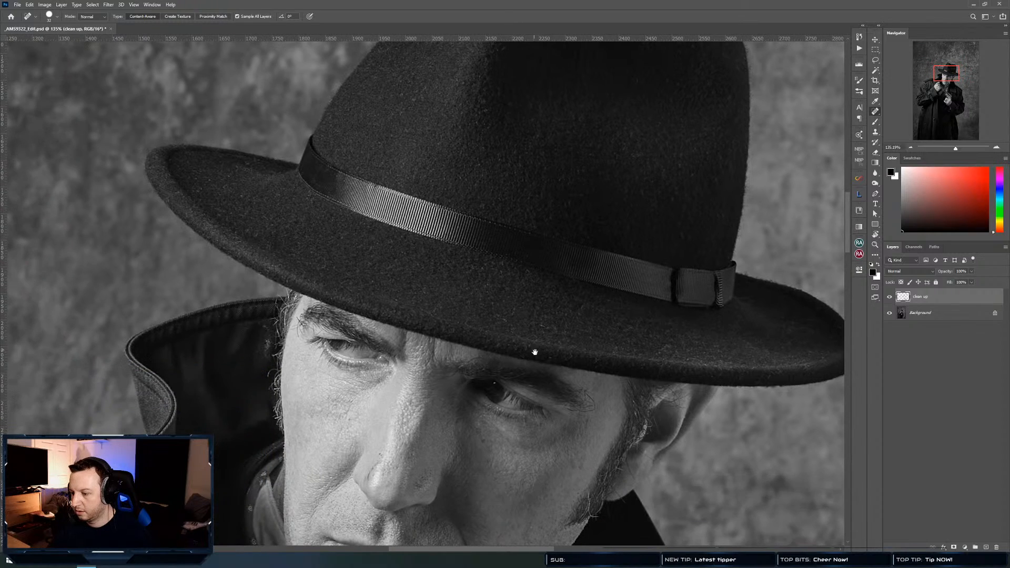
pyautogui.moveTo(458, 322); pyautogui.dragTo(660, 163)
pyautogui.moveTo(420, 294); pyautogui.dragTo(436, 250)
pyautogui.click(433, 302)
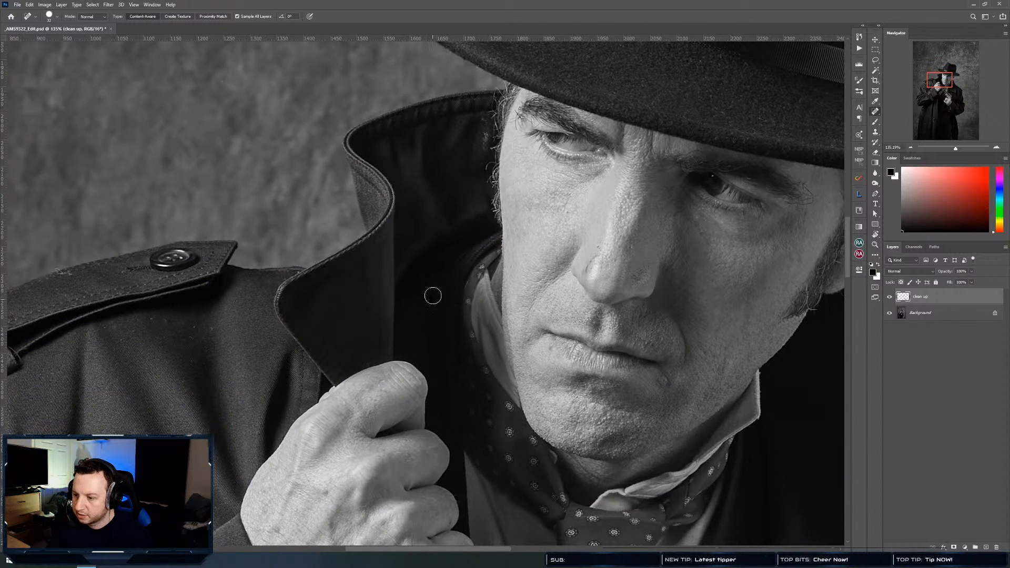
# Heal the lint along the upper edge and outer end of the coat's epaulette
pyautogui.moveTo(230, 345)
pyautogui.mouseDown()
pyautogui.moveTo(419, 300)
pyautogui.moveTo(466, 343)
pyautogui.mouseUp()
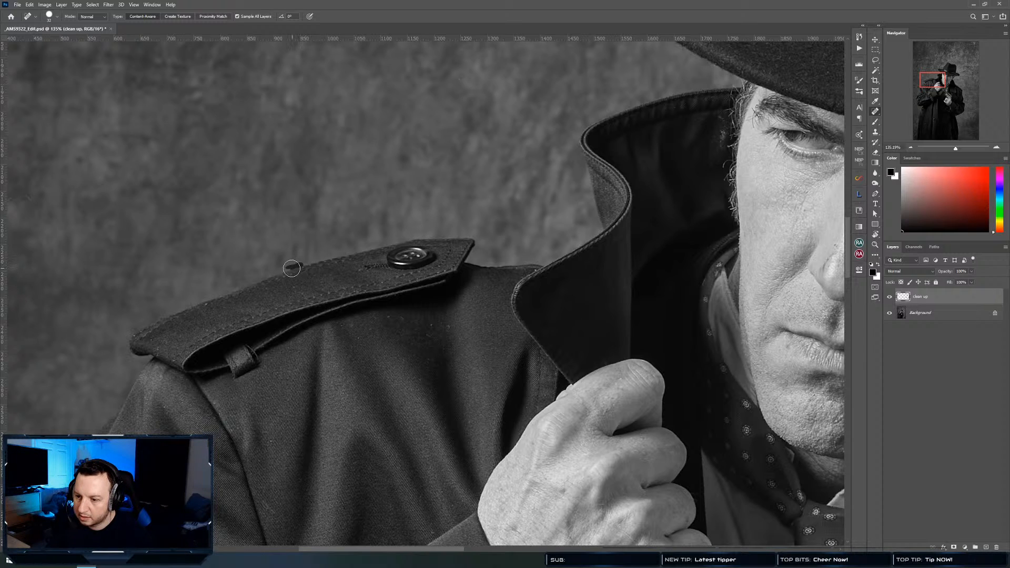
pyautogui.click(292, 269)
pyautogui.click(204, 305)
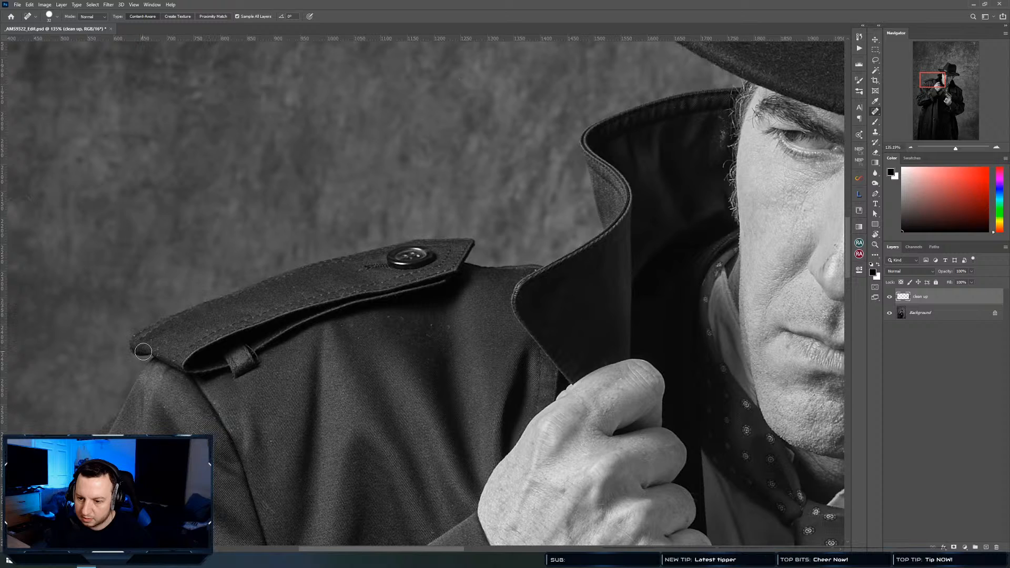
pyautogui.click(158, 353)
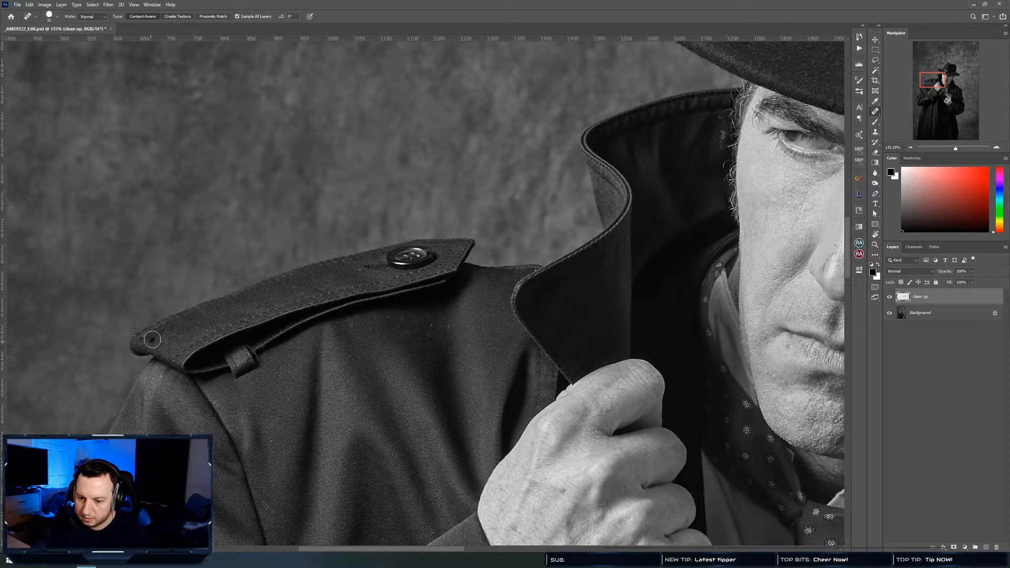
# Heal the cluster of specks on the coat front beneath the epaulette and its button
pyautogui.click(399, 321)
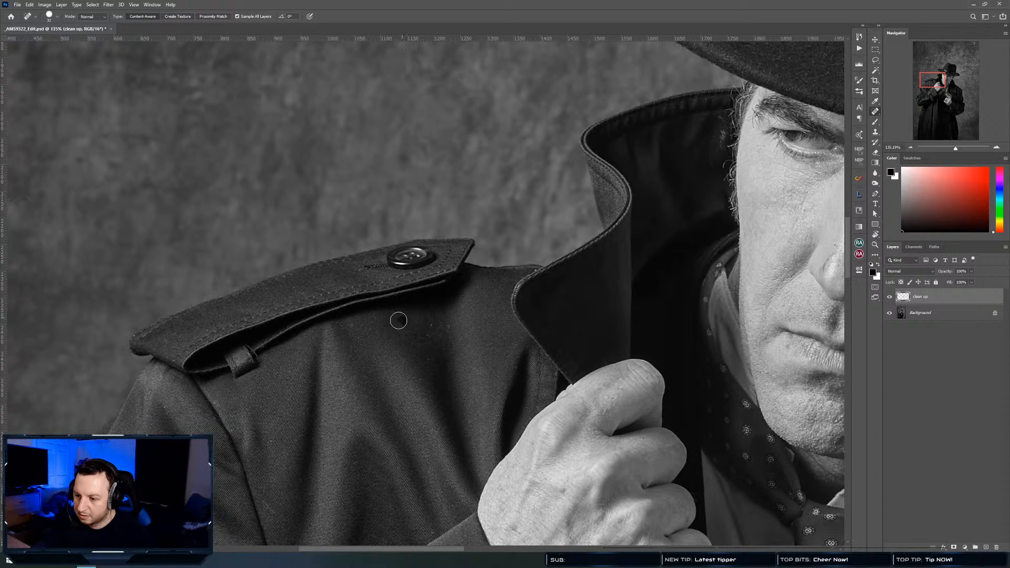
pyautogui.click(415, 322)
pyautogui.click(430, 325)
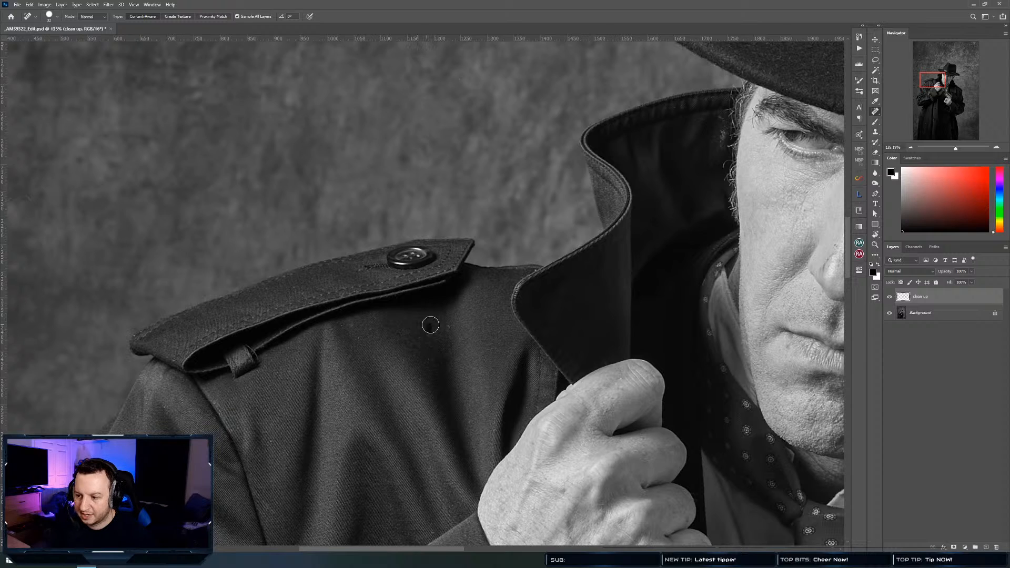
pyautogui.click(431, 335)
pyautogui.click(452, 326)
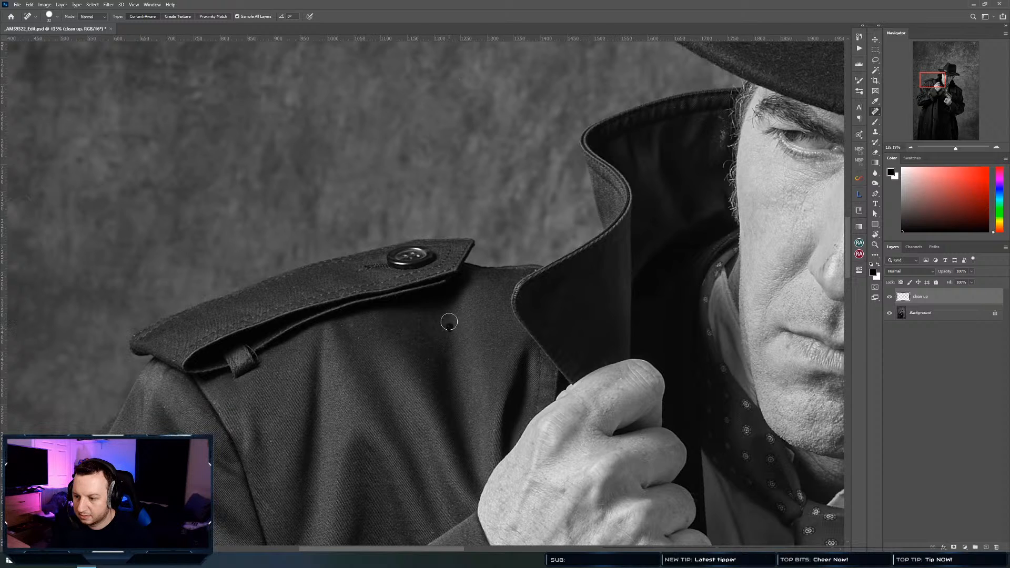
pyautogui.click(420, 321)
pyautogui.click(359, 336)
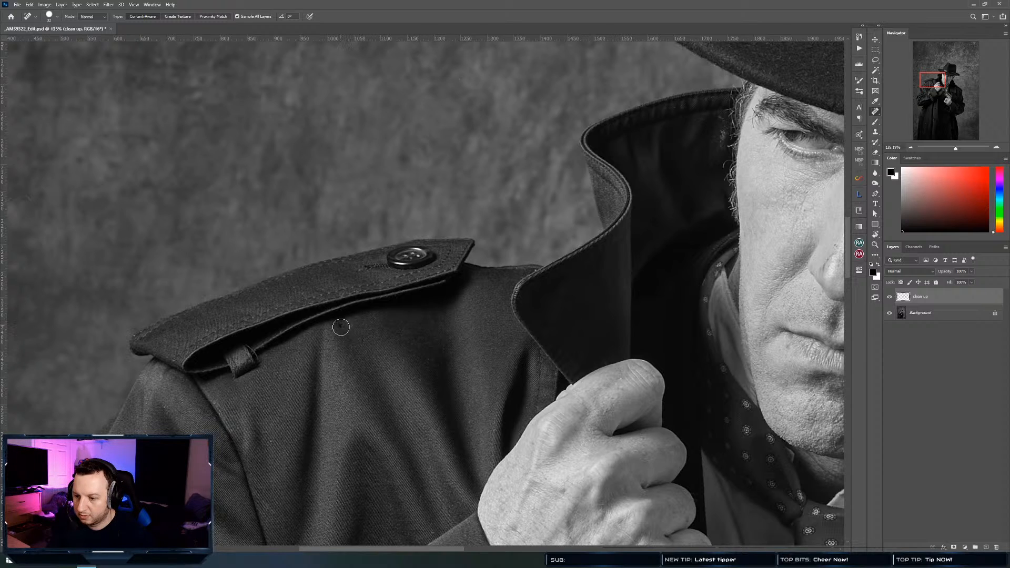
pyautogui.click(343, 326)
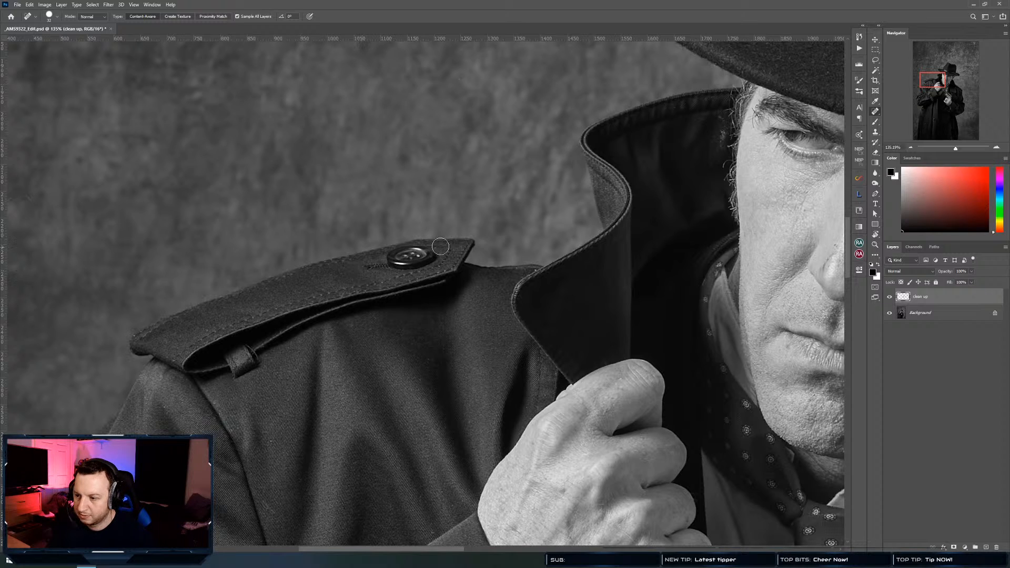
pyautogui.scroll(-1, 447, 348)
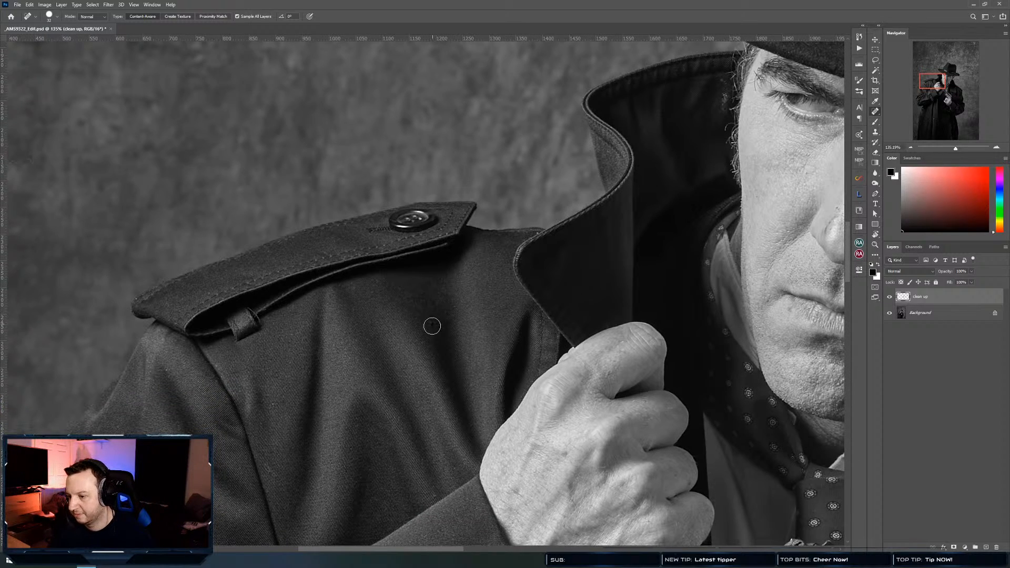
pyautogui.click(455, 307)
# Heal the specks on the upper sleeve below the epaulette's outer end and beside the sleeve fold
pyautogui.moveTo(534, 235)
pyautogui.mouseDown()
pyautogui.moveTo(500, 225)
pyautogui.moveTo(486, 248)
pyautogui.mouseUp()
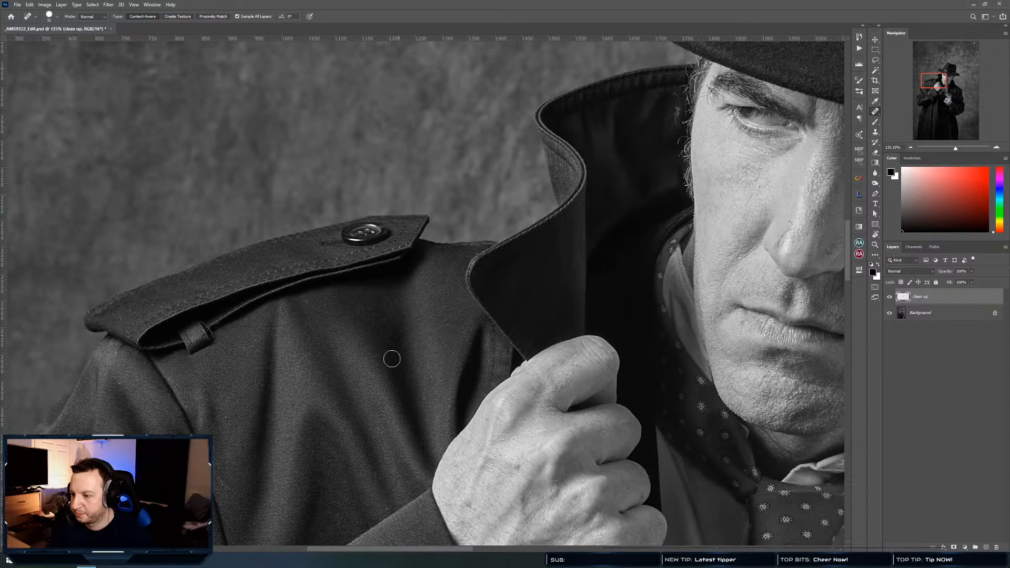
pyautogui.moveTo(378, 414); pyautogui.dragTo(406, 315)
pyautogui.moveTo(255, 320); pyautogui.dragTo(441, 293)
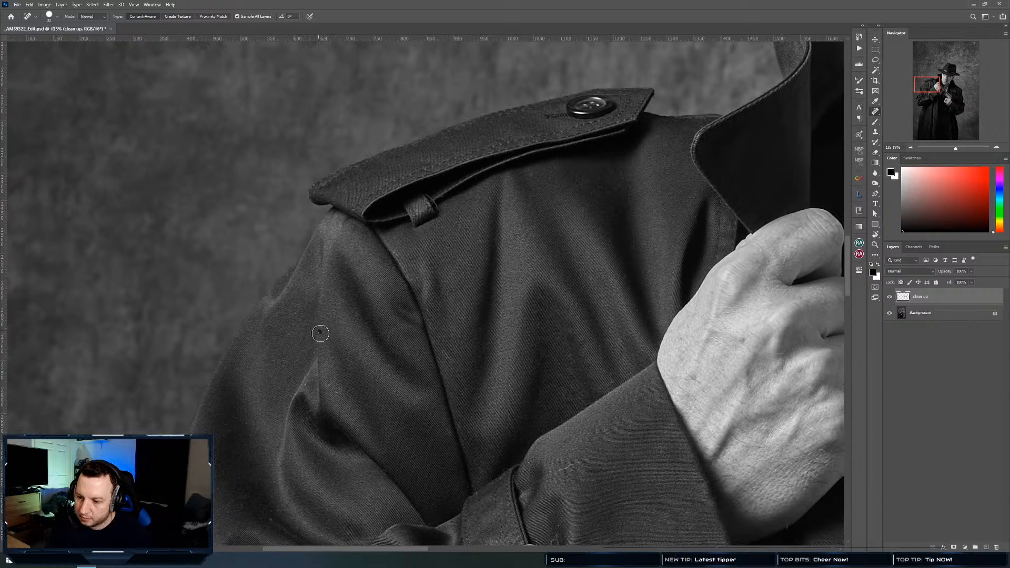
pyautogui.click(345, 258)
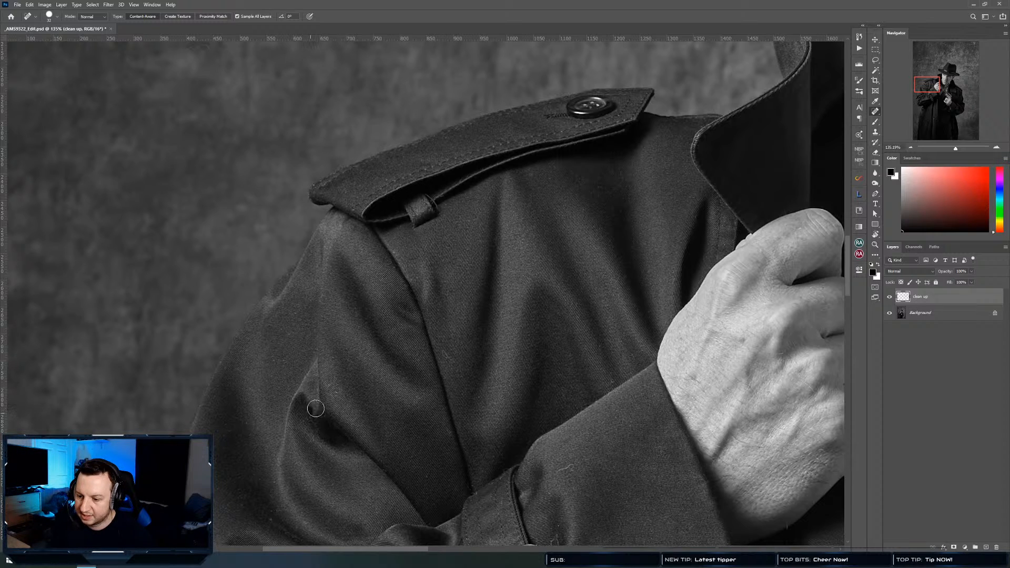
pyautogui.click(337, 393)
# Heal the lint fibres and specks on the coat cuff around the buckle and strap
pyautogui.moveTo(333, 398); pyautogui.dragTo(259, 257)
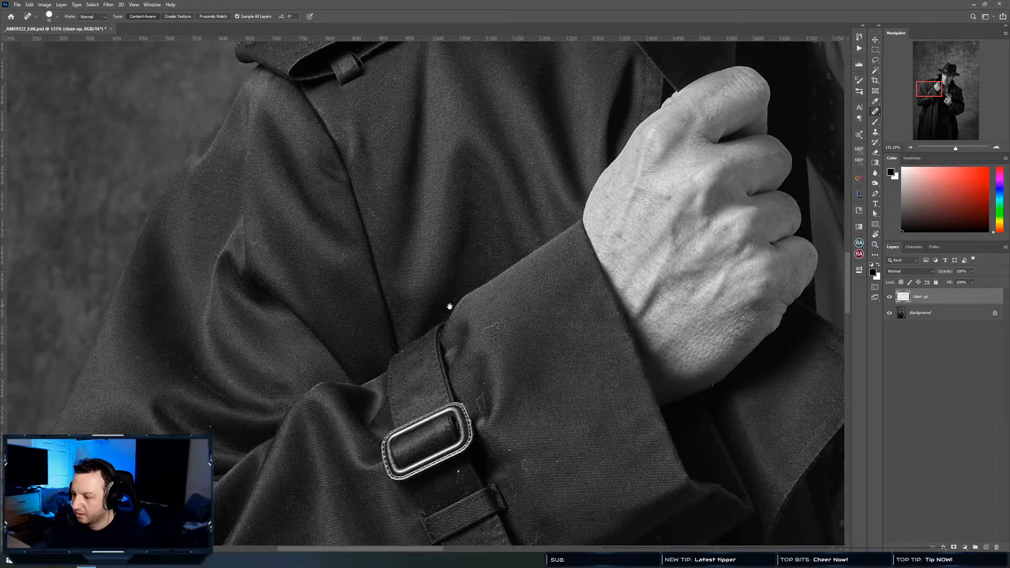
pyautogui.click(491, 327)
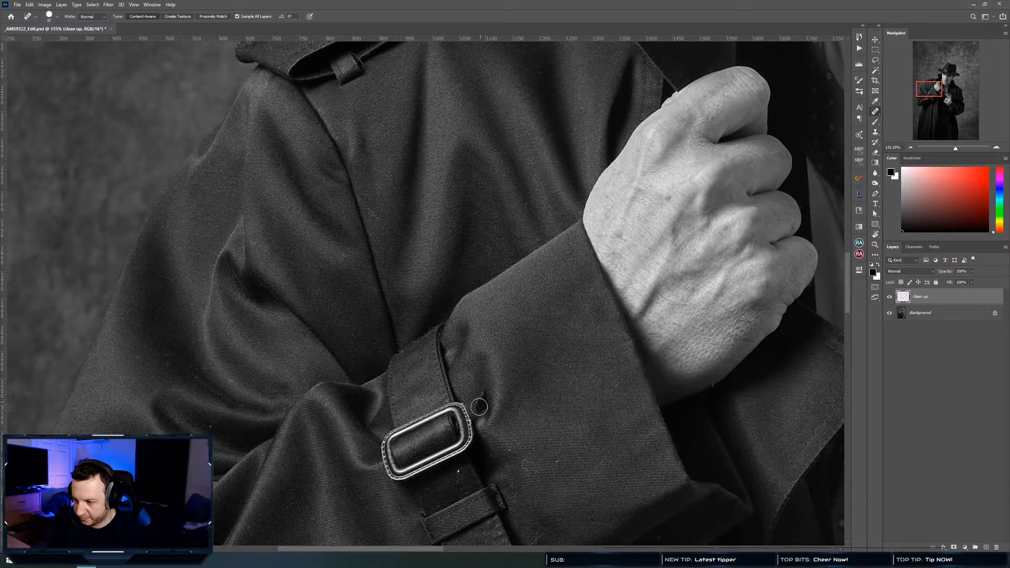
pyautogui.moveTo(482, 401); pyautogui.dragTo(477, 301)
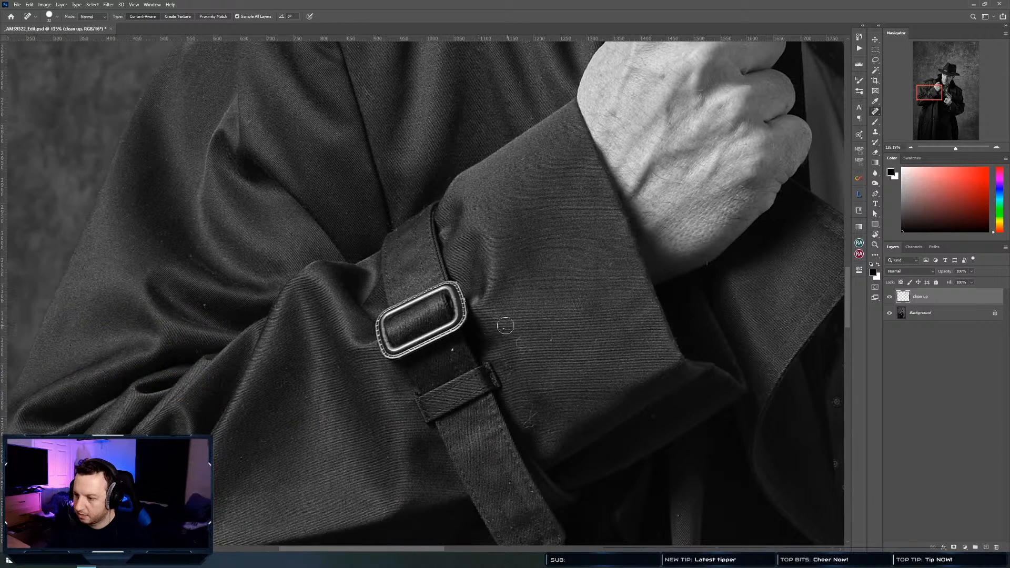
pyautogui.moveTo(519, 337)
pyautogui.mouseDown()
pyautogui.moveTo(522, 357)
pyautogui.moveTo(553, 338)
pyautogui.mouseUp()
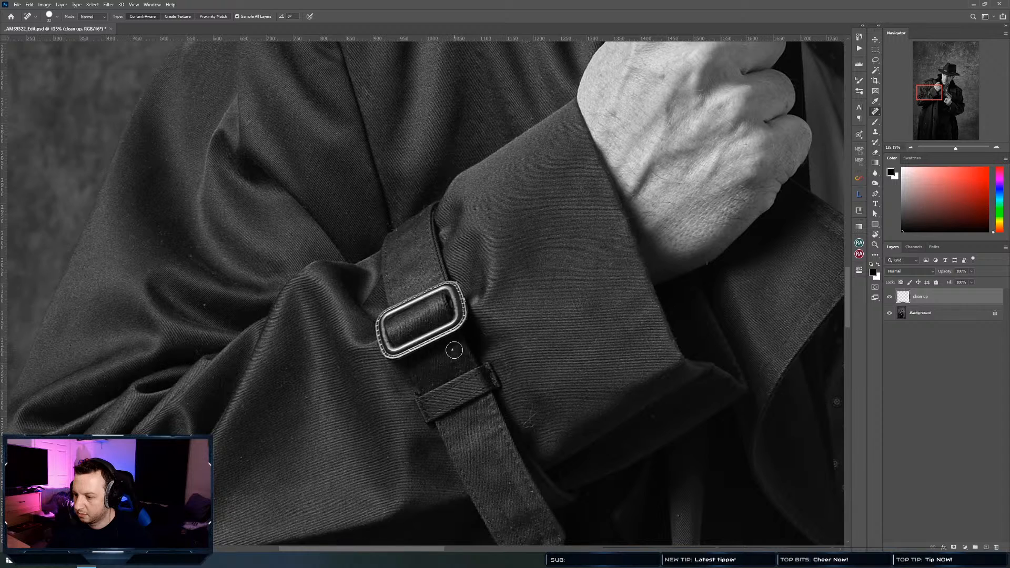
# Heal the specks on the draped sleeve fabric beside the cuff buckle and in the dark folds near the elbow
pyautogui.moveTo(229, 400); pyautogui.dragTo(384, 358)
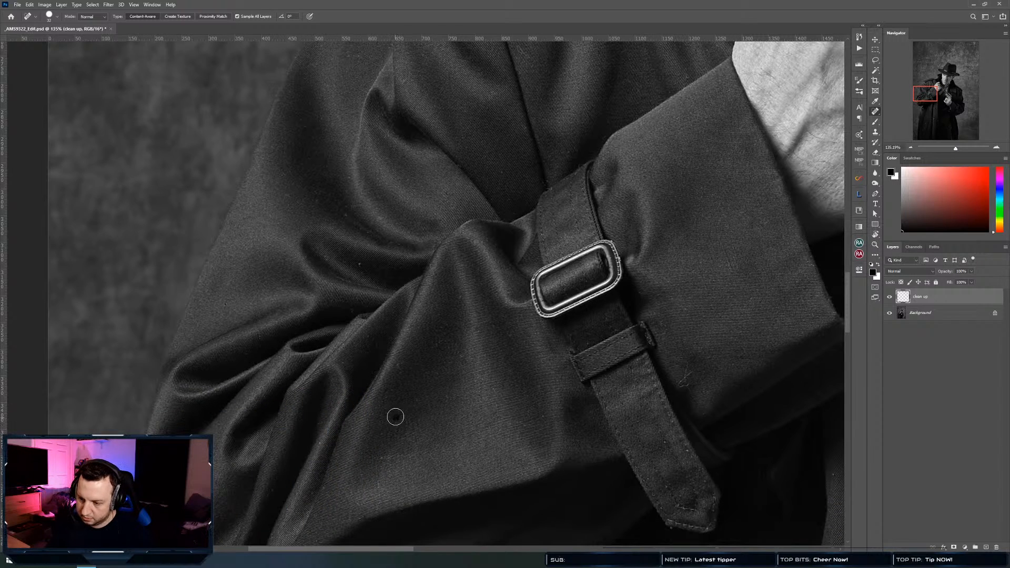
pyautogui.click(398, 364)
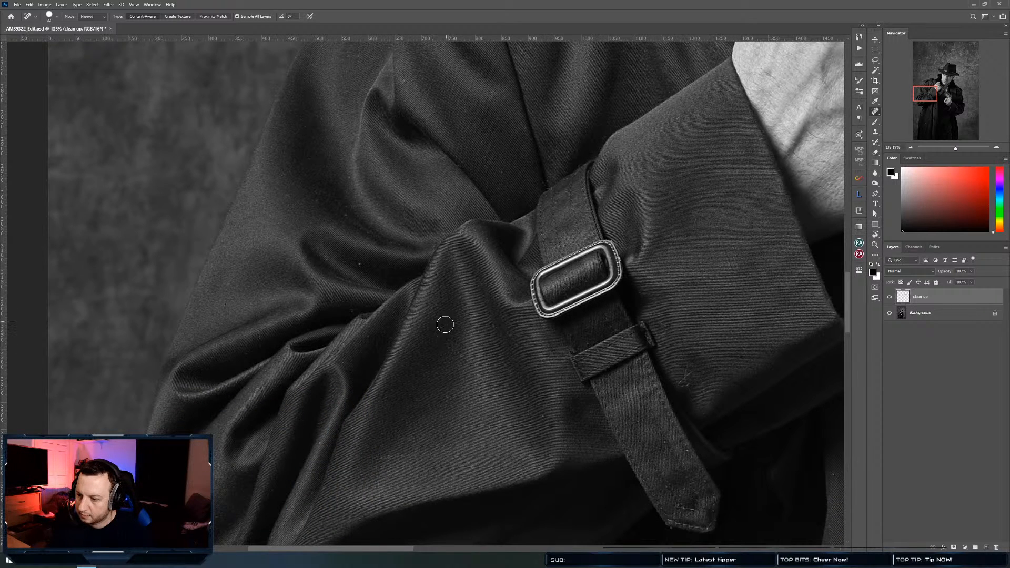
pyautogui.click(462, 358)
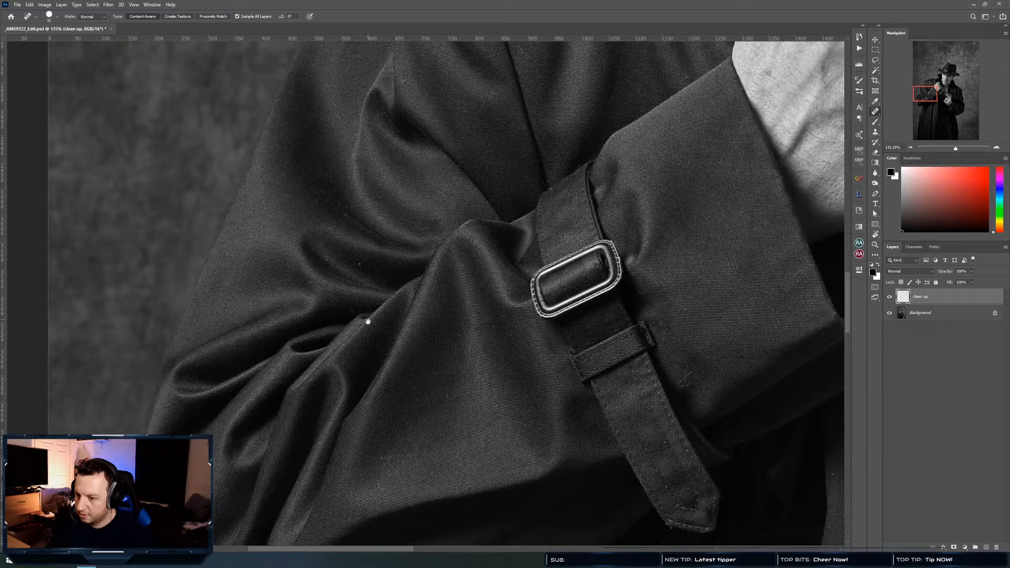
pyautogui.moveTo(368, 321); pyautogui.dragTo(492, 385)
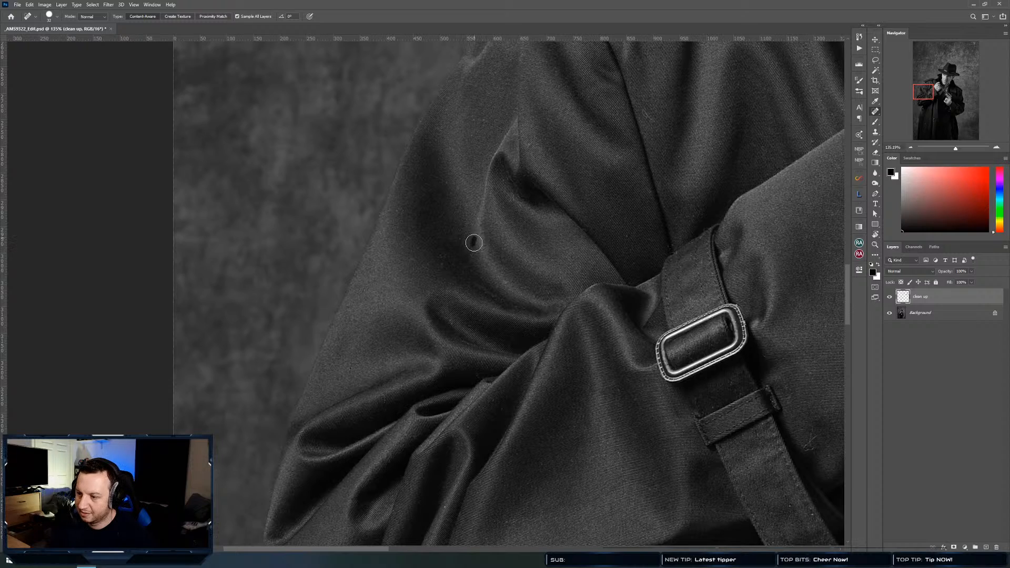
pyautogui.click(474, 242)
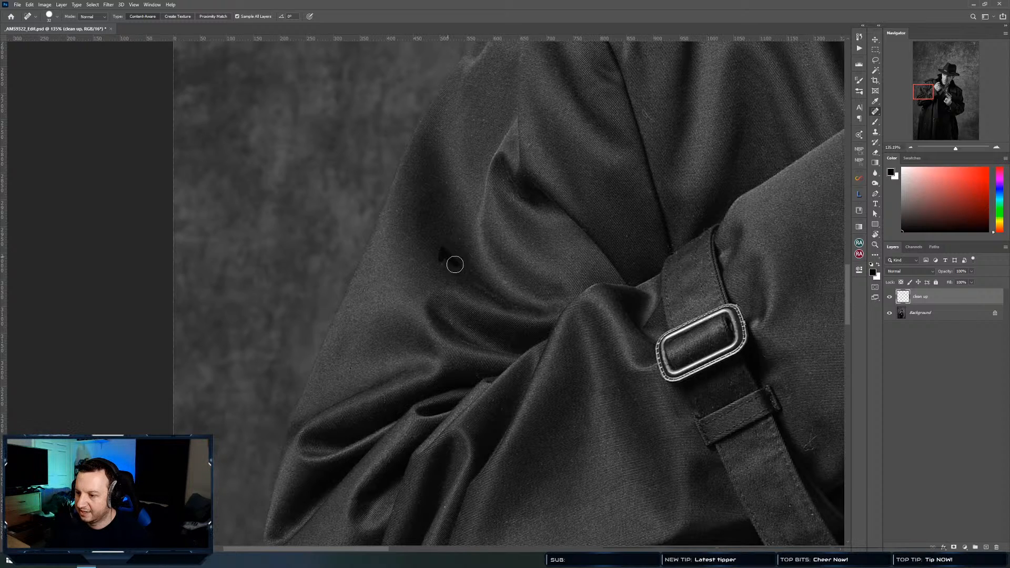
pyautogui.click(445, 255)
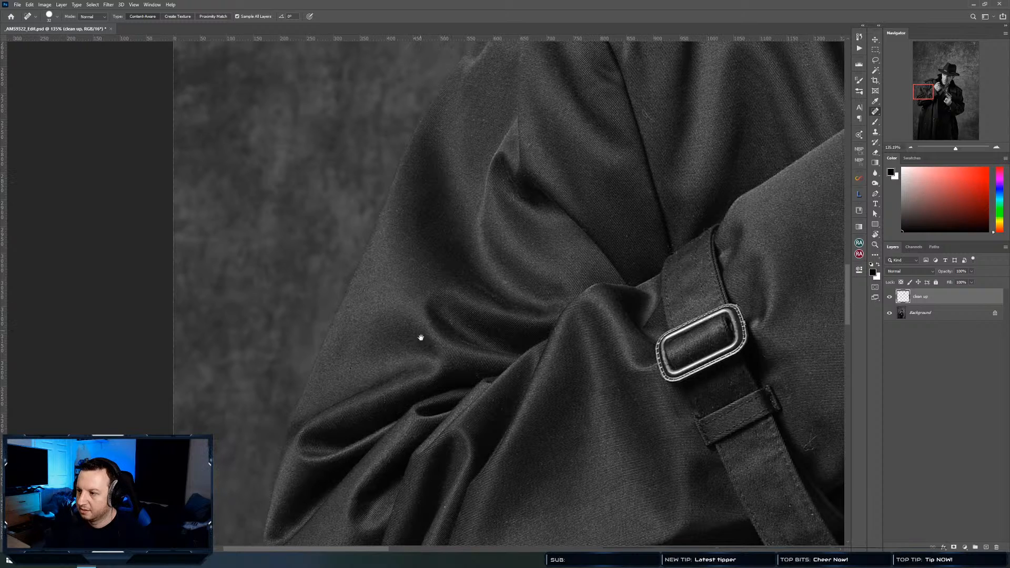
# Heal the specks on the lower sleeve's draped fabric and along the fold ridge near the elbow
pyautogui.moveTo(399, 379)
pyautogui.mouseDown()
pyautogui.moveTo(498, 219)
pyautogui.moveTo(500, 195)
pyautogui.mouseUp()
pyautogui.moveTo(478, 349); pyautogui.dragTo(442, 252)
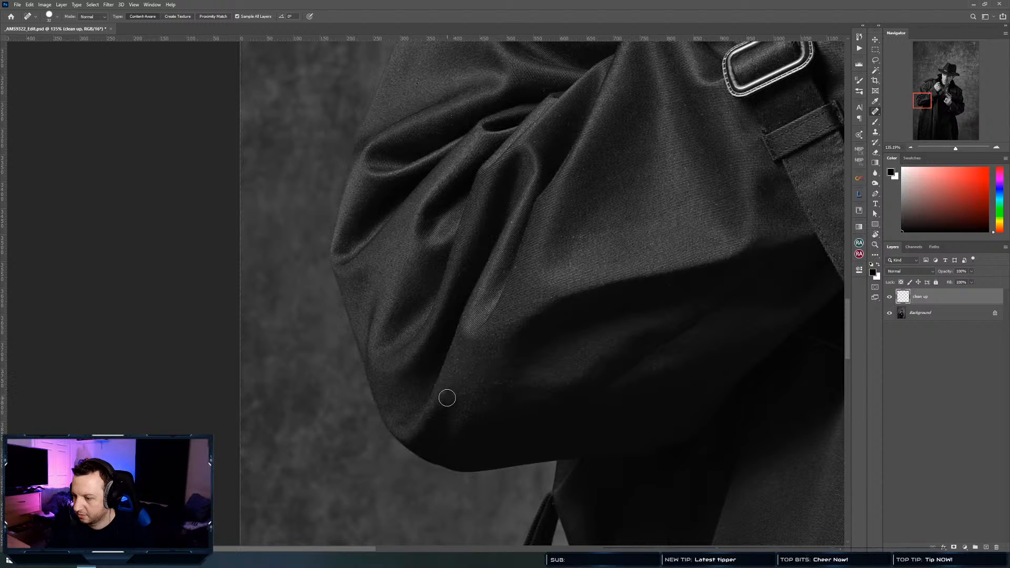
pyautogui.moveTo(559, 285); pyautogui.dragTo(492, 346)
pyautogui.moveTo(510, 299)
pyautogui.mouseDown()
pyautogui.moveTo(528, 294)
pyautogui.moveTo(509, 299)
pyautogui.mouseUp()
pyautogui.click(450, 328)
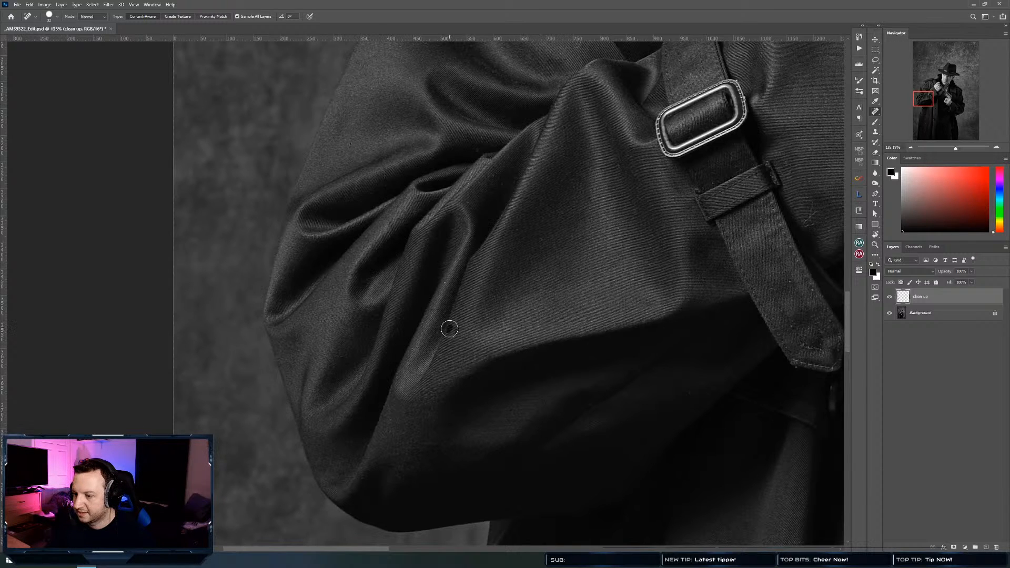
pyautogui.moveTo(462, 276); pyautogui.dragTo(448, 327)
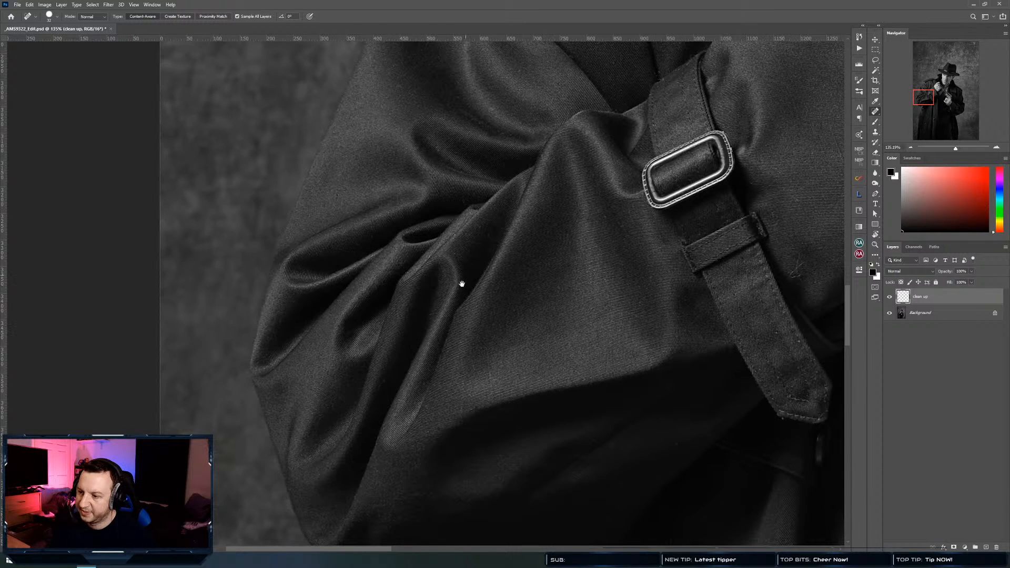
pyautogui.moveTo(462, 284); pyautogui.dragTo(428, 339)
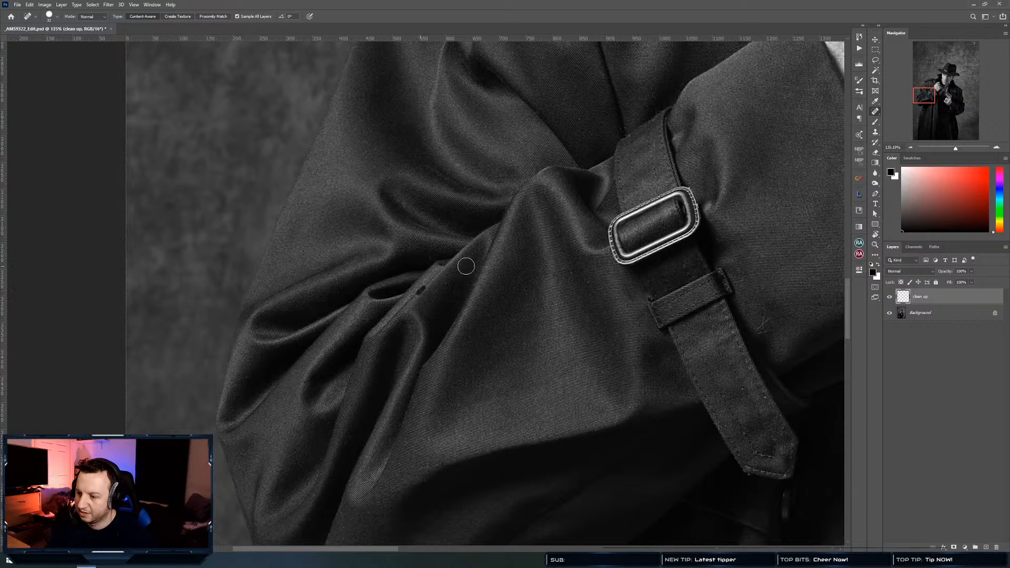
# Heal the specks on the upper sleeve folds and the dark fabric above the cuff buckle
pyautogui.moveTo(498, 245); pyautogui.dragTo(425, 335)
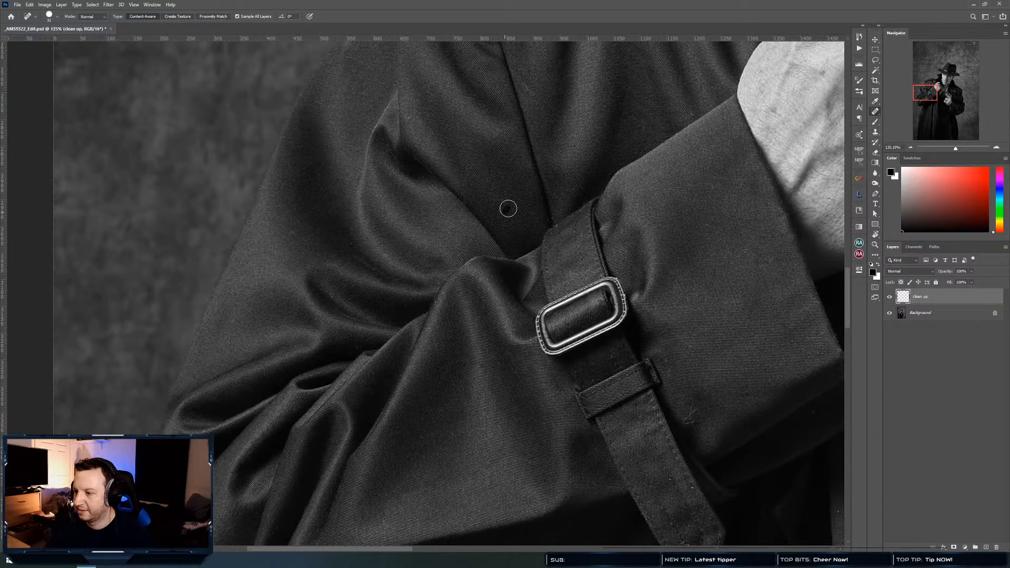
pyautogui.click(389, 259)
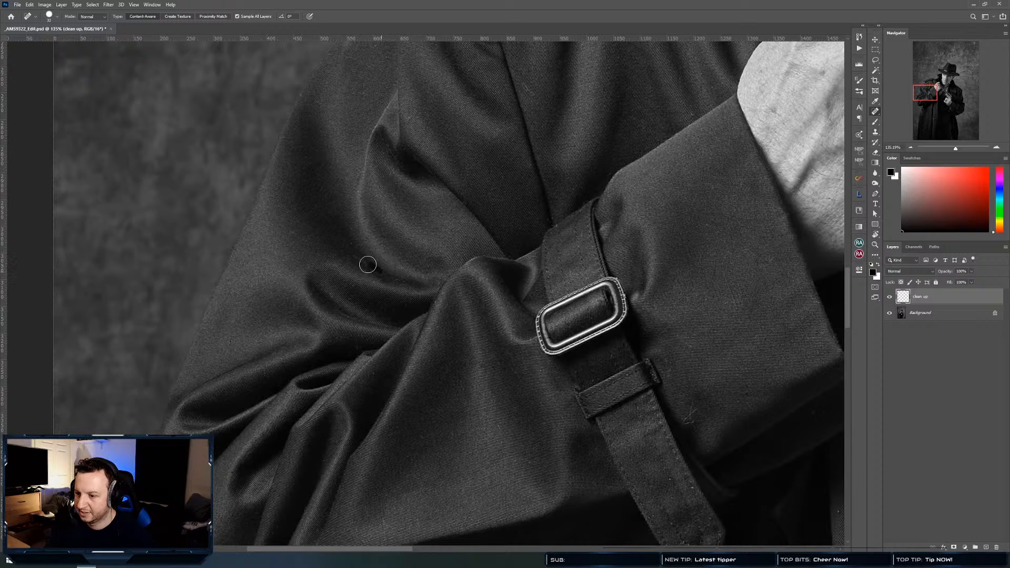
pyautogui.moveTo(279, 249); pyautogui.dragTo(314, 301)
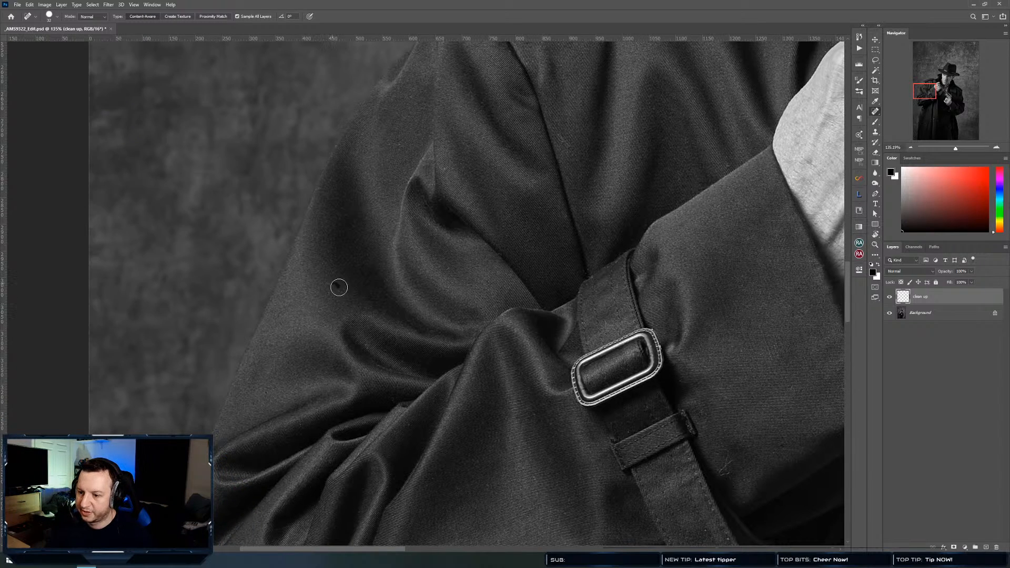
pyautogui.click(339, 287)
pyautogui.moveTo(484, 329); pyautogui.dragTo(406, 300)
# Heal the lint fibre on the cuff beside the strap loop and the specks on the strap's lower part
pyautogui.moveTo(649, 352); pyautogui.dragTo(458, 289)
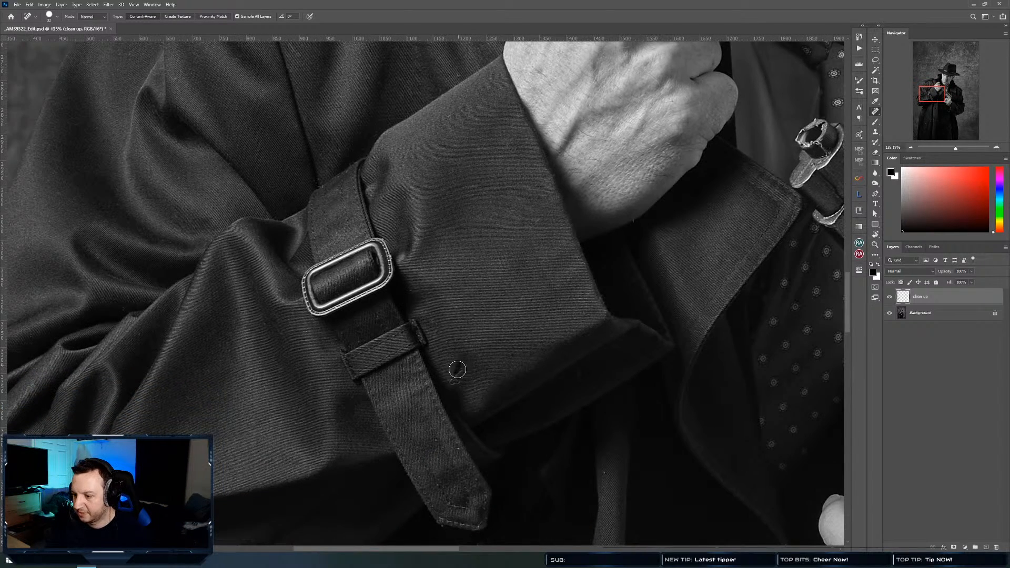
pyautogui.moveTo(464, 369); pyautogui.dragTo(456, 374)
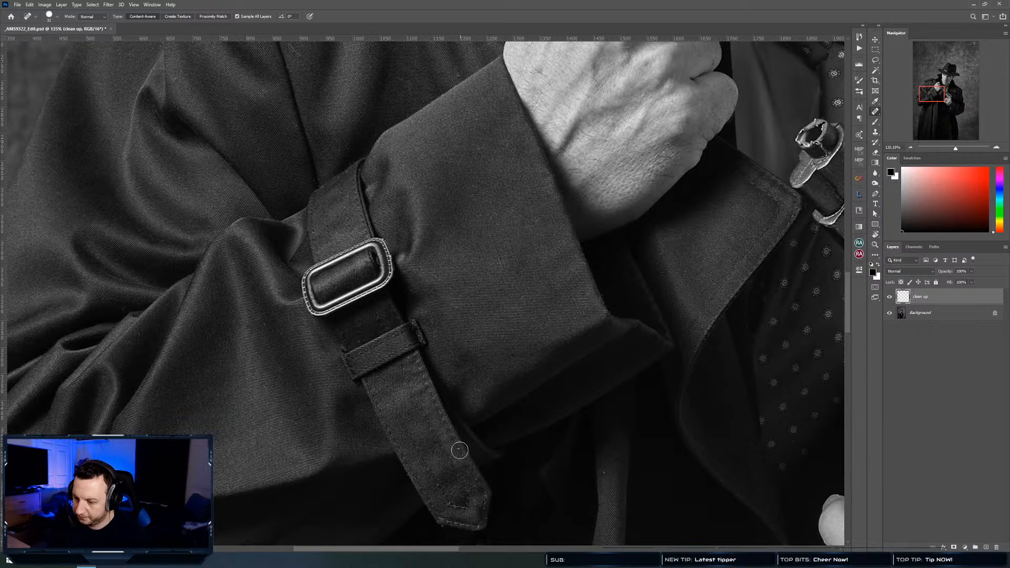
pyautogui.scroll(-6, 438, 485)
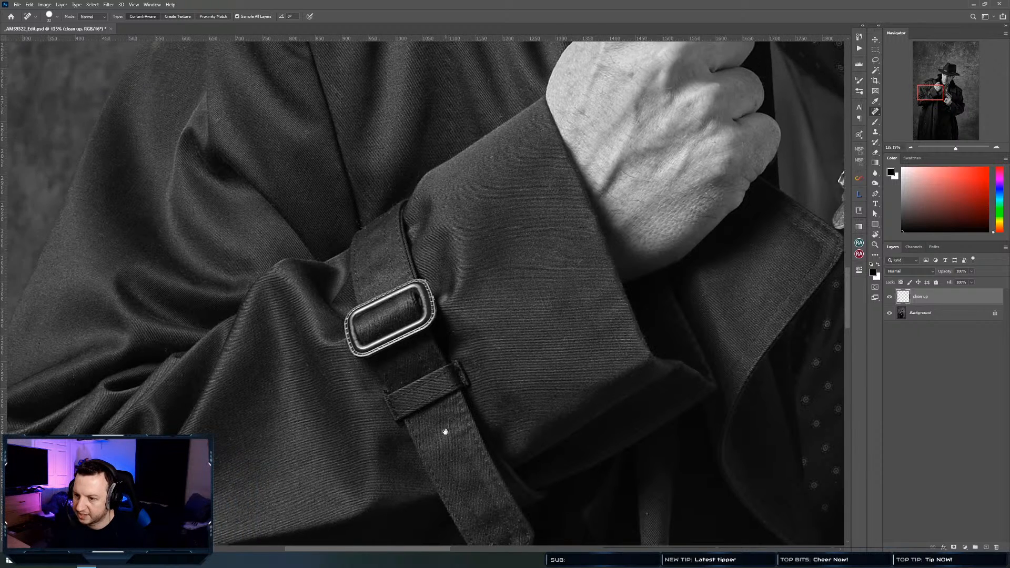
pyautogui.scroll(6, 543, 394)
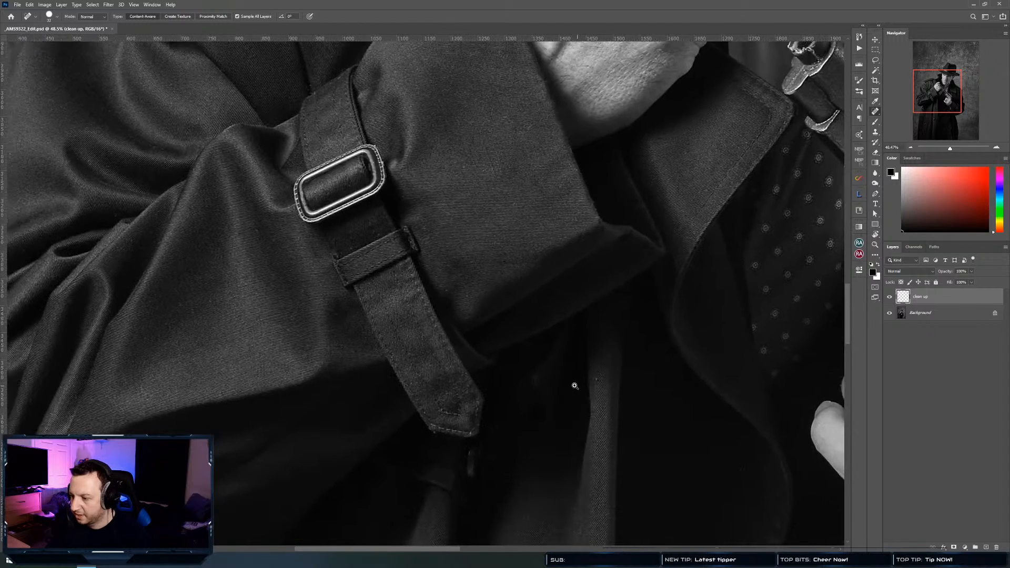
# Heal the specks on the dark coat front beneath the hand holding the gun
pyautogui.moveTo(599, 377); pyautogui.dragTo(507, 325)
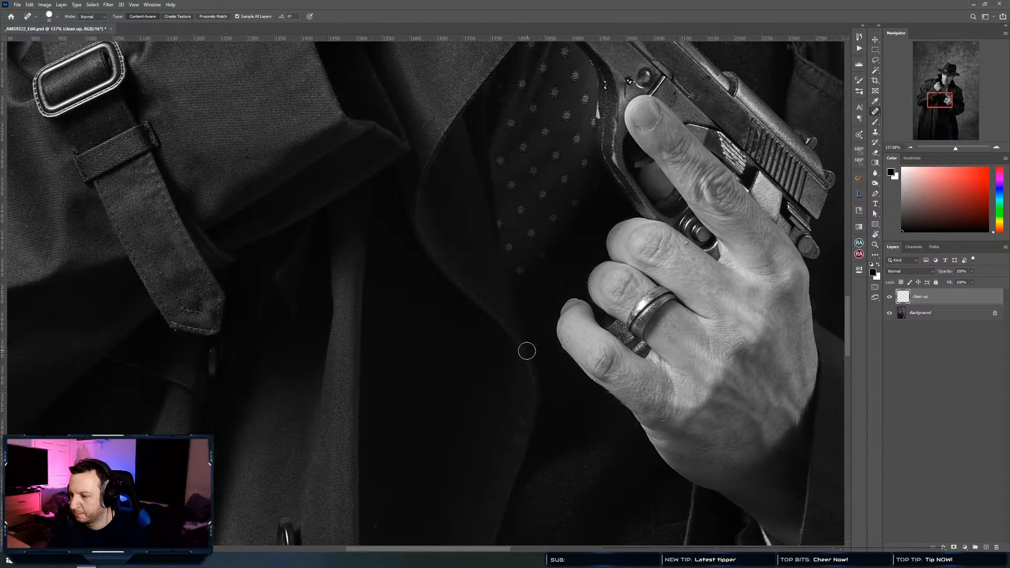
pyautogui.moveTo(539, 420); pyautogui.dragTo(569, 419)
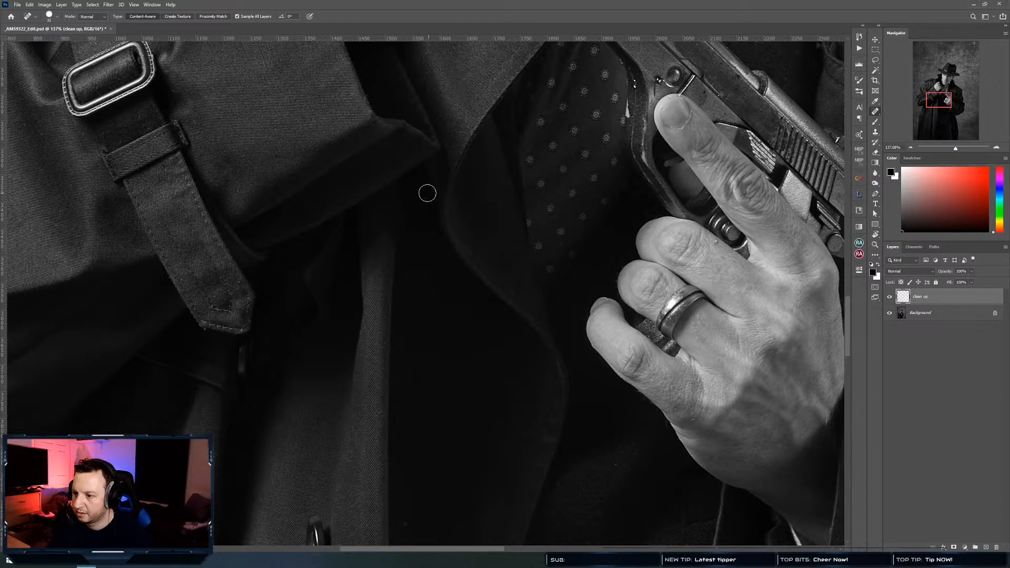
pyautogui.moveTo(530, 499); pyautogui.dragTo(438, 304)
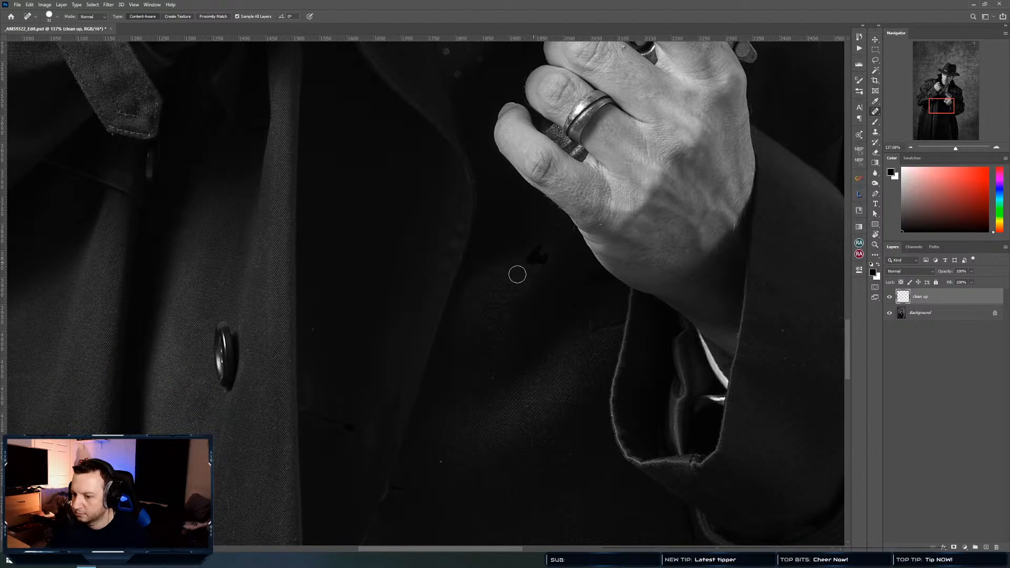
pyautogui.moveTo(303, 356); pyautogui.dragTo(400, 277)
pyautogui.click(409, 254)
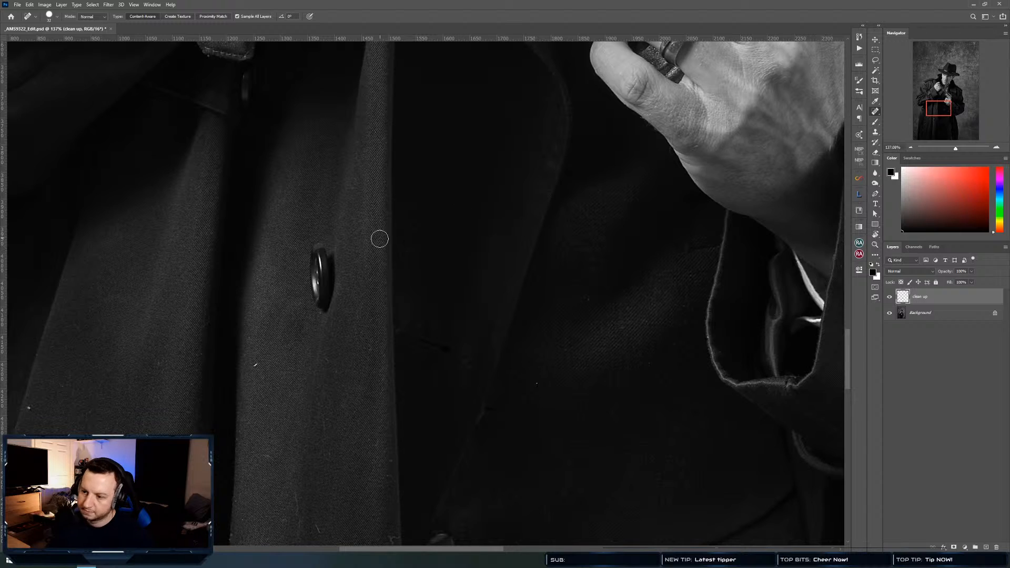
# Heal the lint and specks on the coat panels on both sides of the deep fold beneath the upper front button
pyautogui.moveTo(259, 363); pyautogui.dragTo(351, 297)
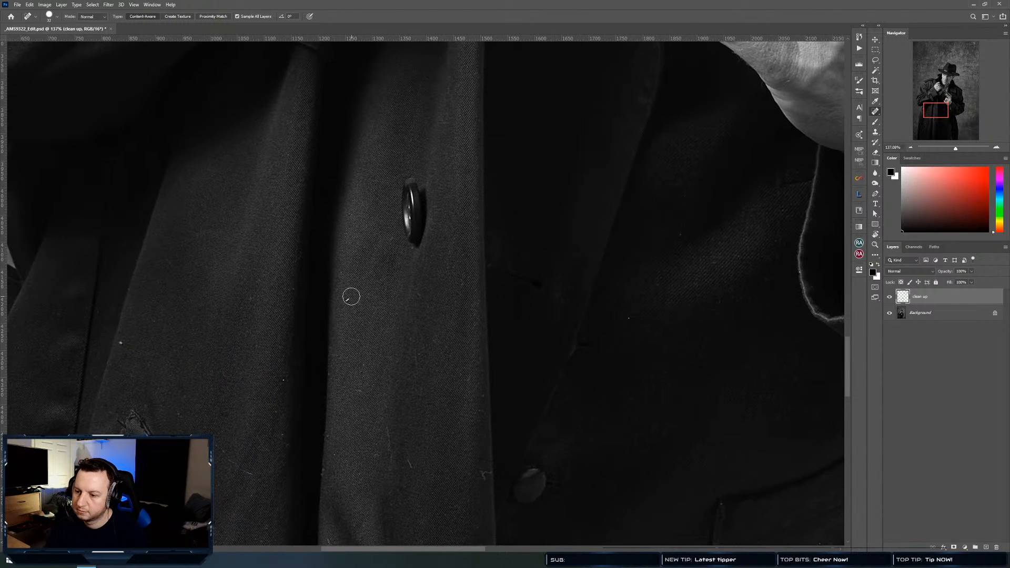
pyautogui.click(280, 379)
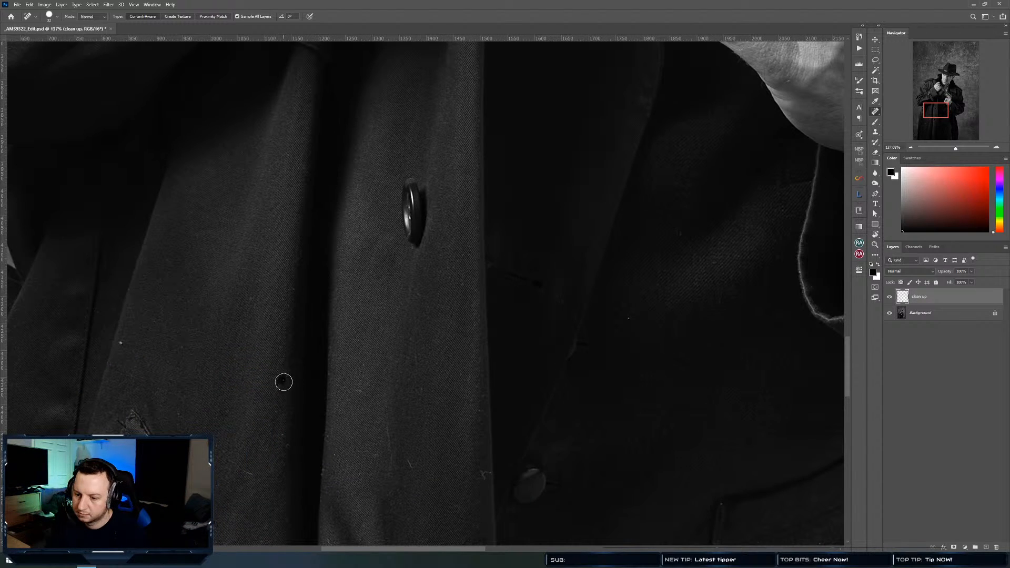
pyautogui.click(293, 297)
pyautogui.click(249, 299)
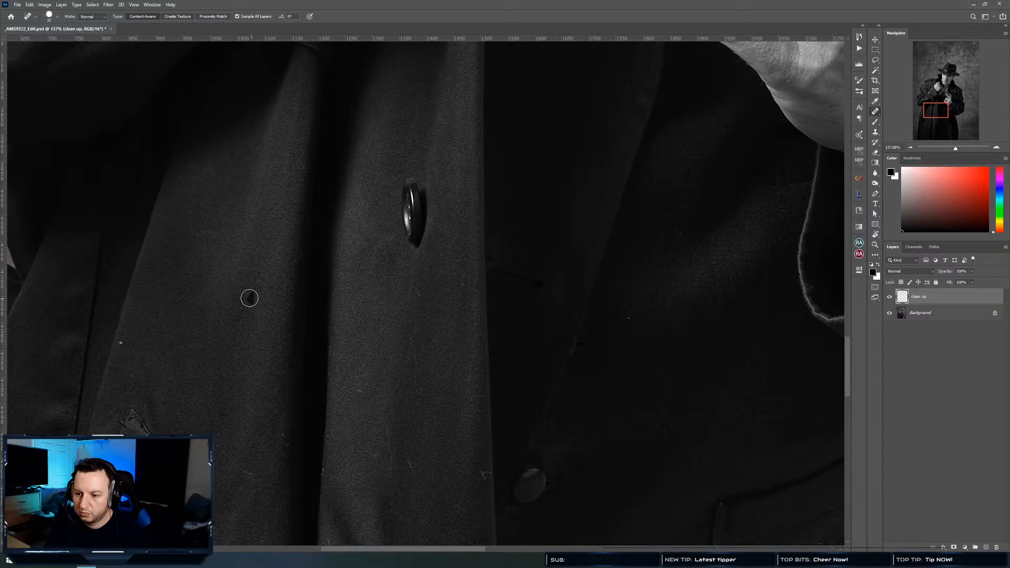
# Heal the specks on the coat fabric around the pocket flap's upper corner and along its stitched edge
pyautogui.moveTo(182, 365); pyautogui.dragTo(407, 287)
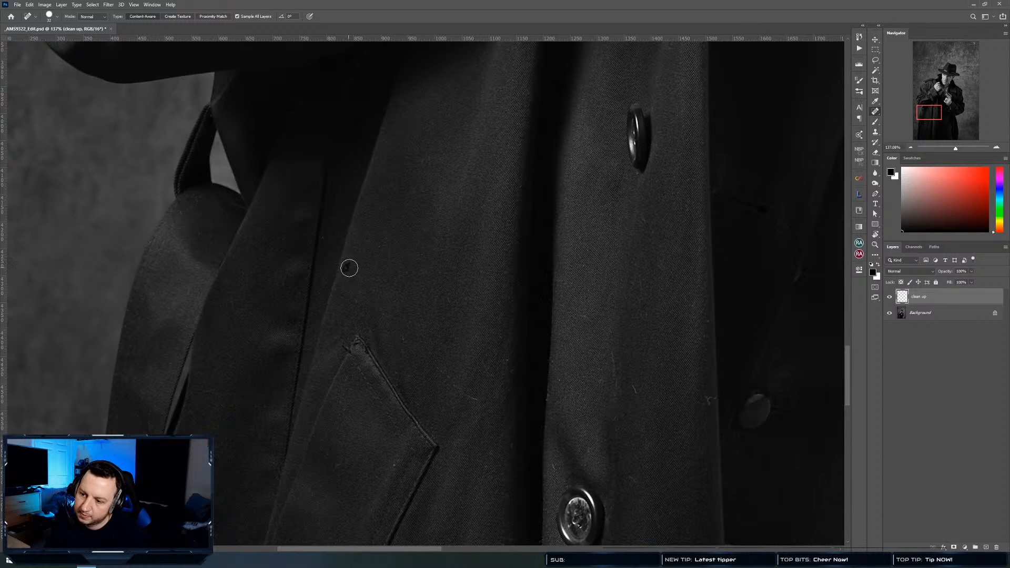
pyautogui.moveTo(401, 340); pyautogui.dragTo(406, 288)
pyautogui.click(406, 287)
pyautogui.moveTo(444, 319)
pyautogui.mouseDown()
pyautogui.moveTo(482, 351)
pyautogui.moveTo(457, 340)
pyautogui.mouseUp()
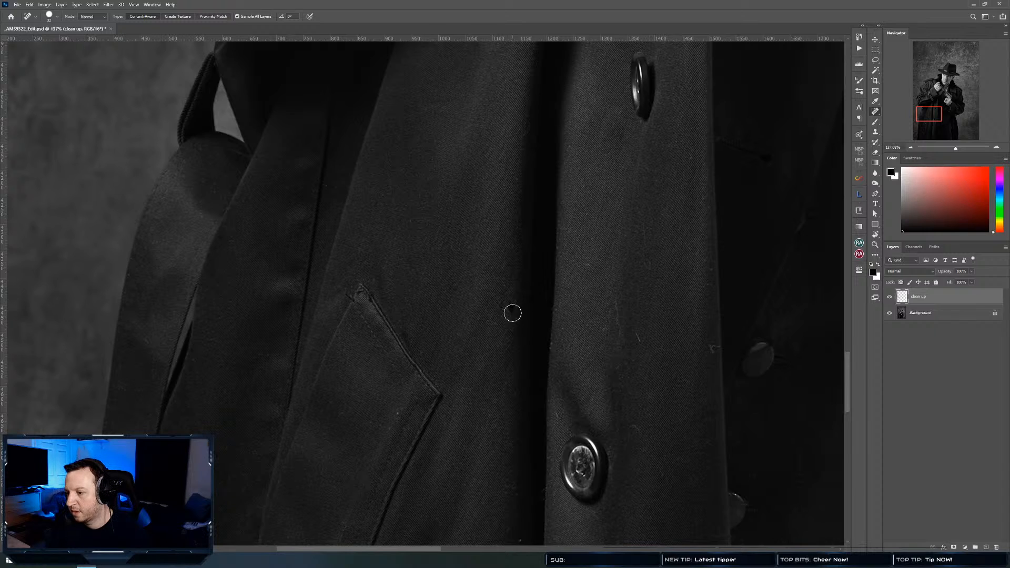
pyautogui.click(440, 318)
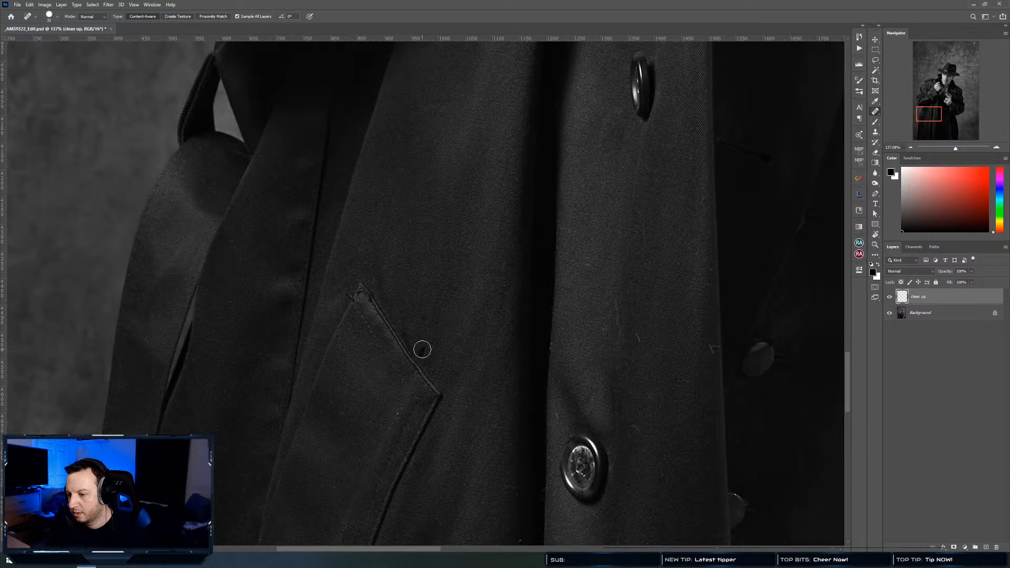
# Heal the long fibre and lint on the buttoned front panel and along its outer edge
pyautogui.moveTo(616, 299); pyautogui.dragTo(620, 346)
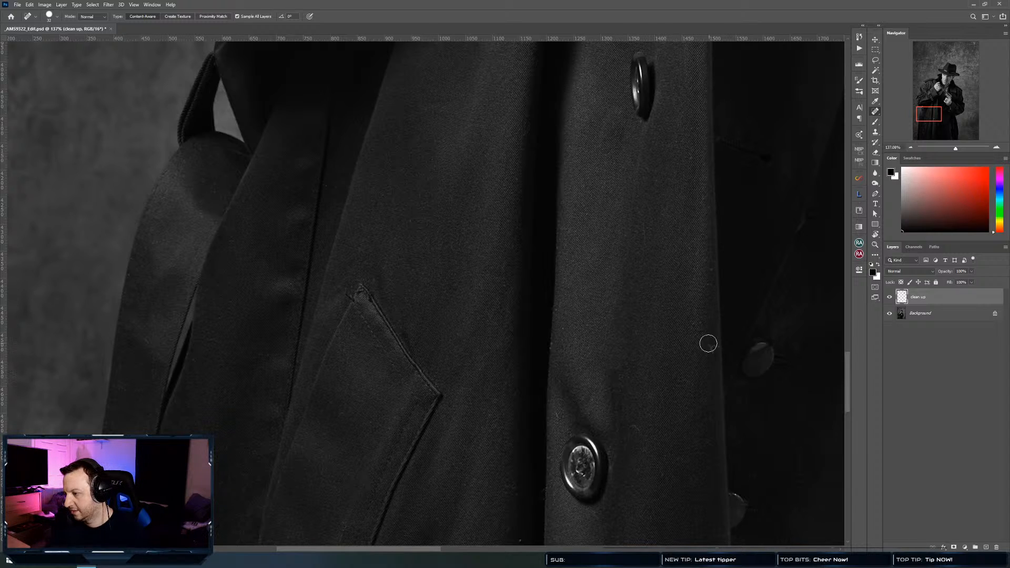
pyautogui.click(718, 348)
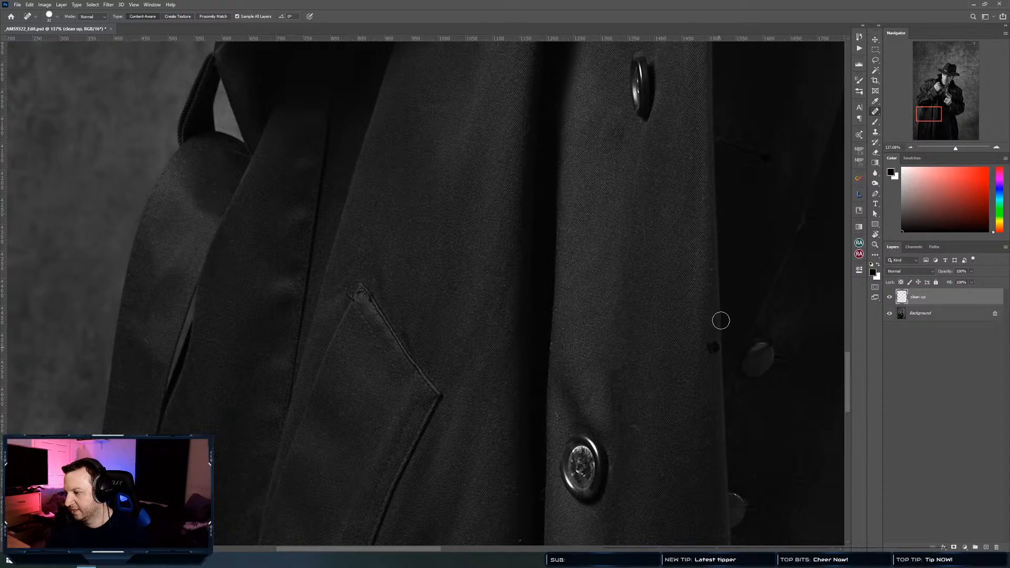
pyautogui.click(710, 284)
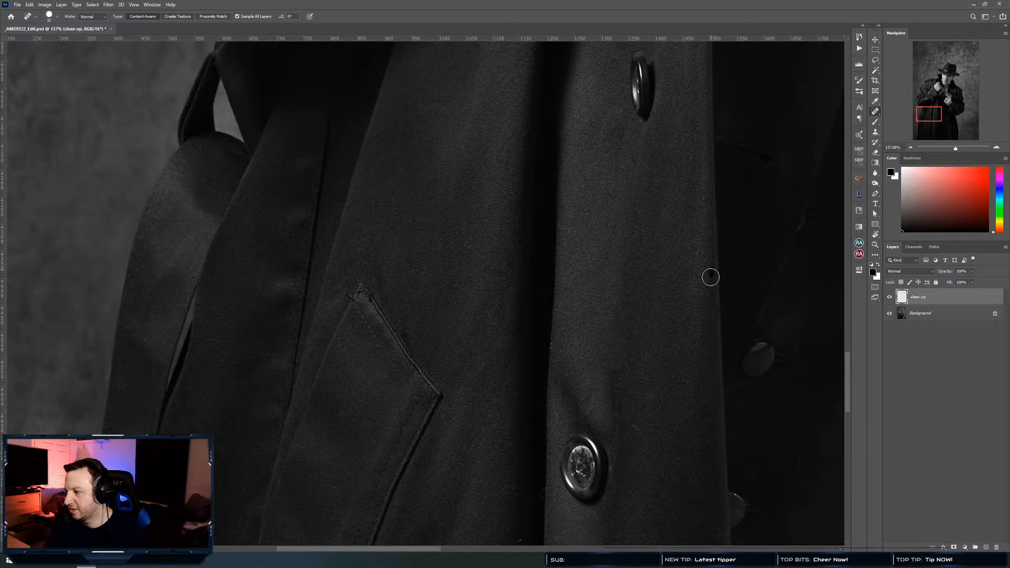
pyautogui.click(690, 157)
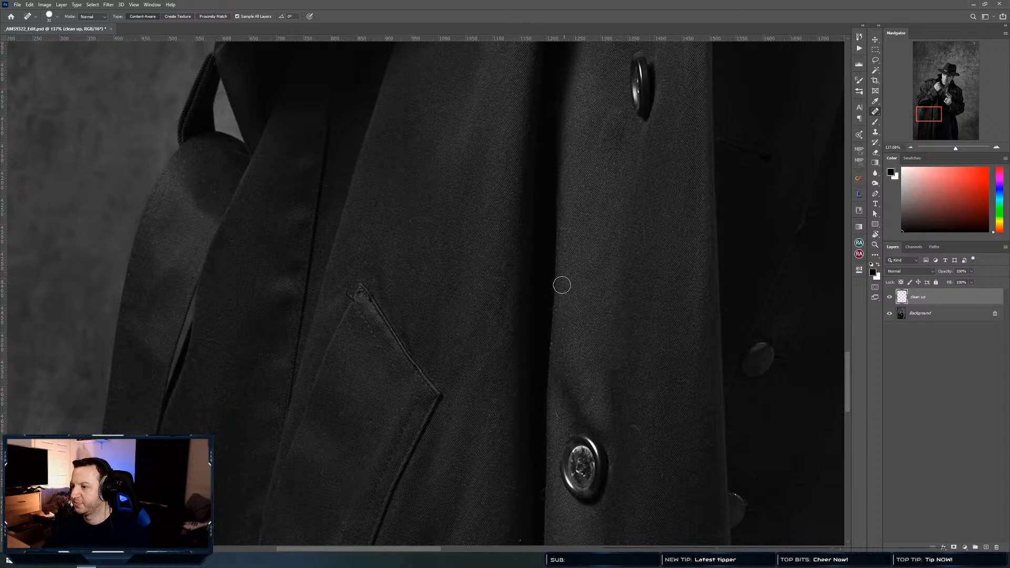
# Heal the specks along the front panel's fold edge and around the lower front button
pyautogui.click(564, 326)
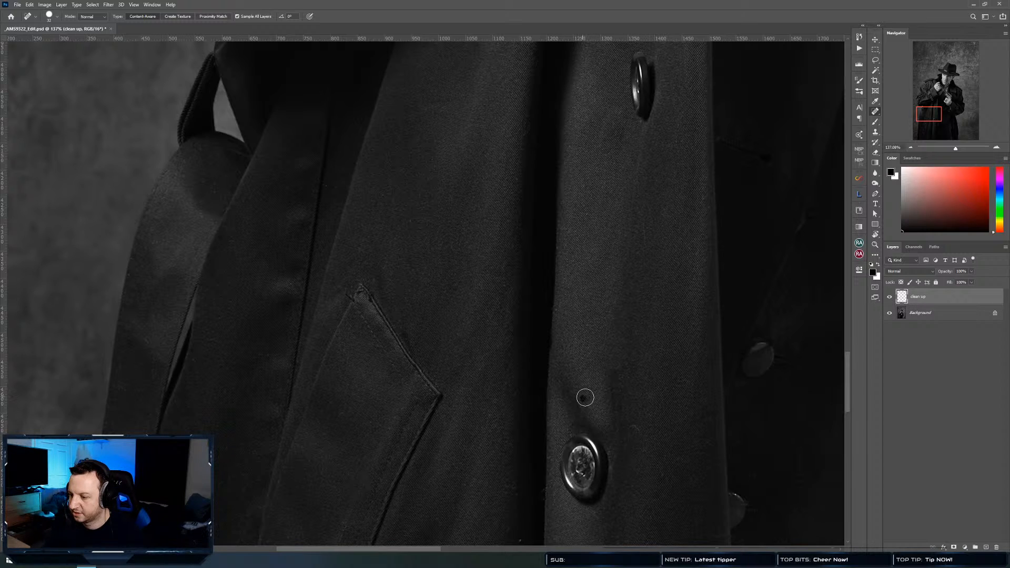
pyautogui.moveTo(586, 398); pyautogui.dragTo(496, 318)
pyautogui.click(548, 345)
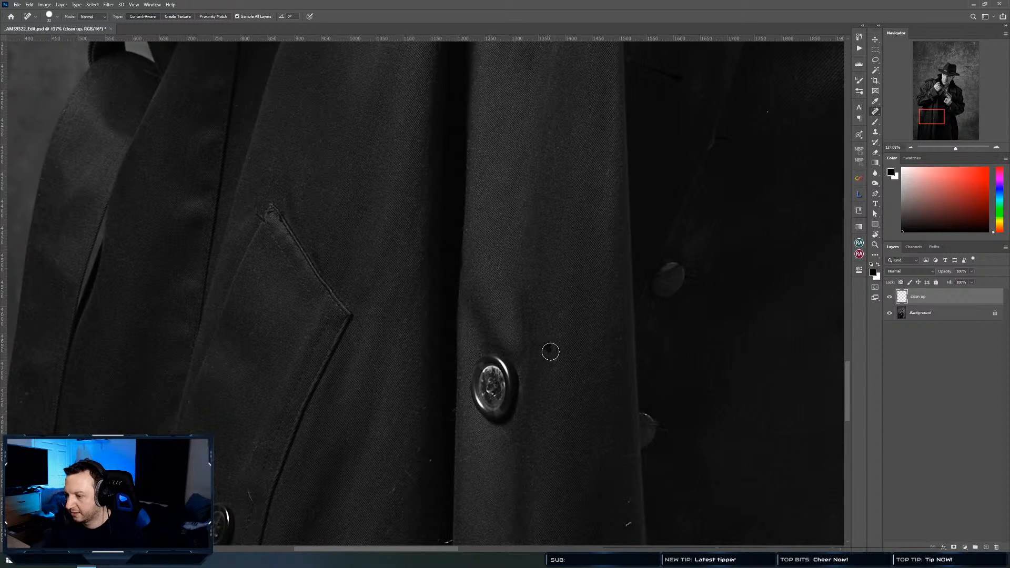
pyautogui.click(557, 372)
# Heal the specks on the coat panel between the pocket flap and the deep front fold
pyautogui.moveTo(557, 357); pyautogui.dragTo(643, 267)
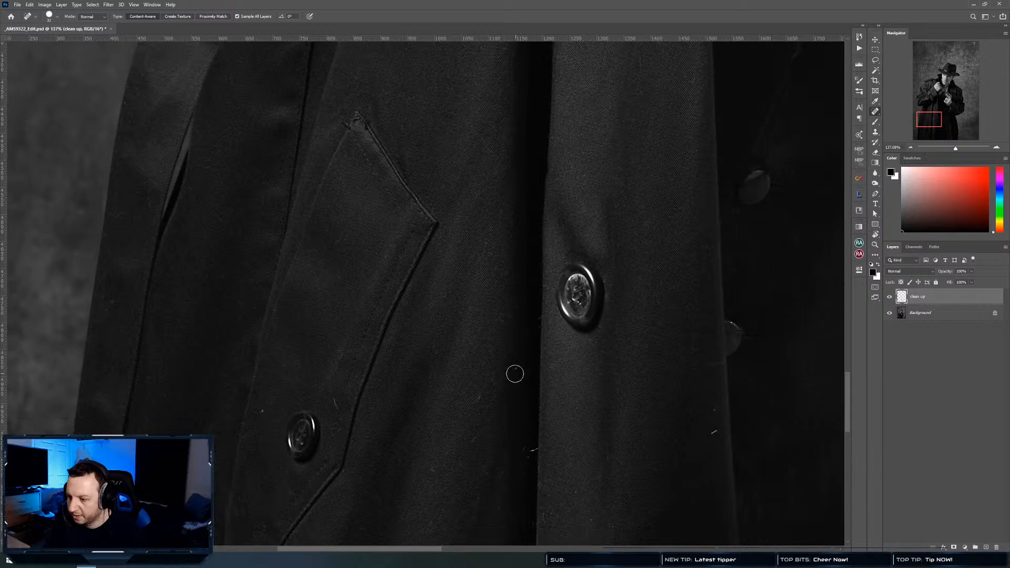
pyautogui.moveTo(503, 391); pyautogui.dragTo(526, 343)
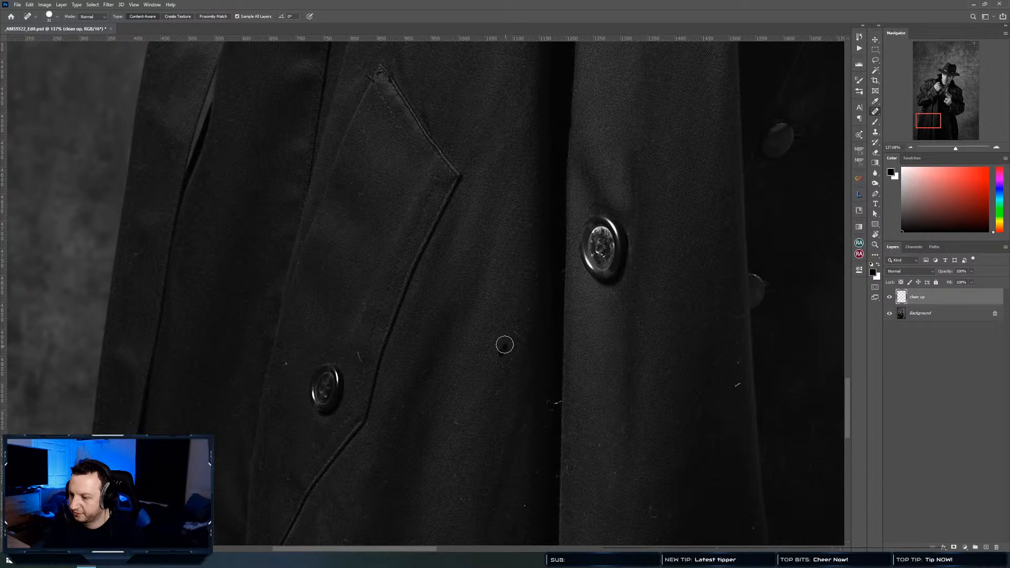
pyautogui.click(503, 349)
pyautogui.click(513, 368)
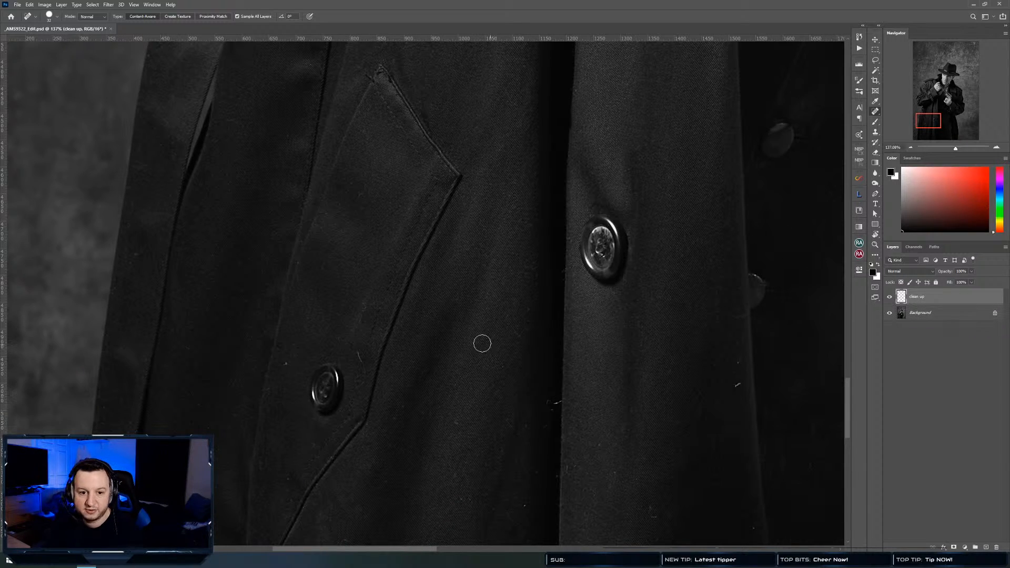
# Heal the fibre and specks around the pocket flap's button and on the fabric beside its seam
pyautogui.moveTo(481, 357); pyautogui.dragTo(590, 303)
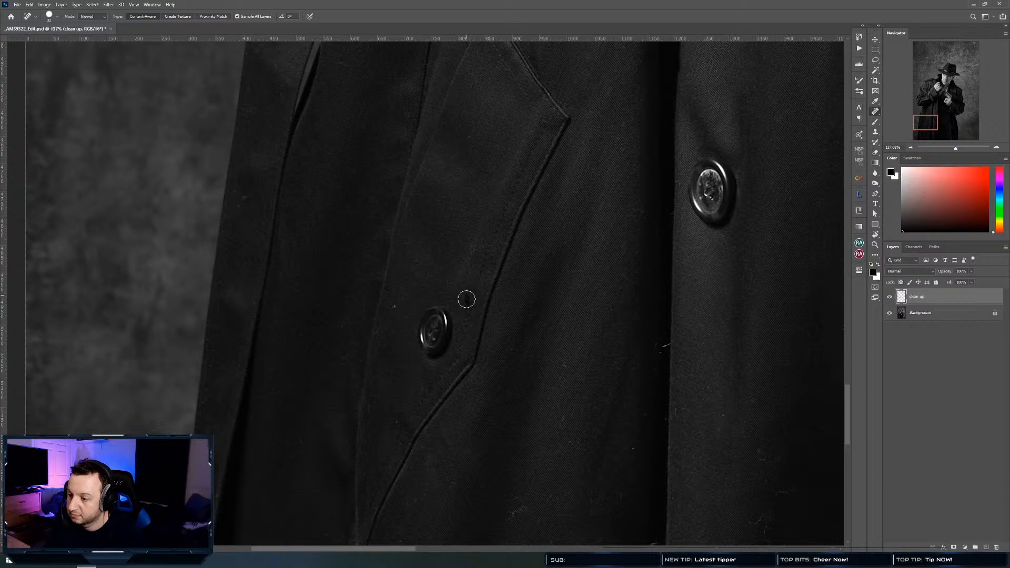
pyautogui.click(394, 302)
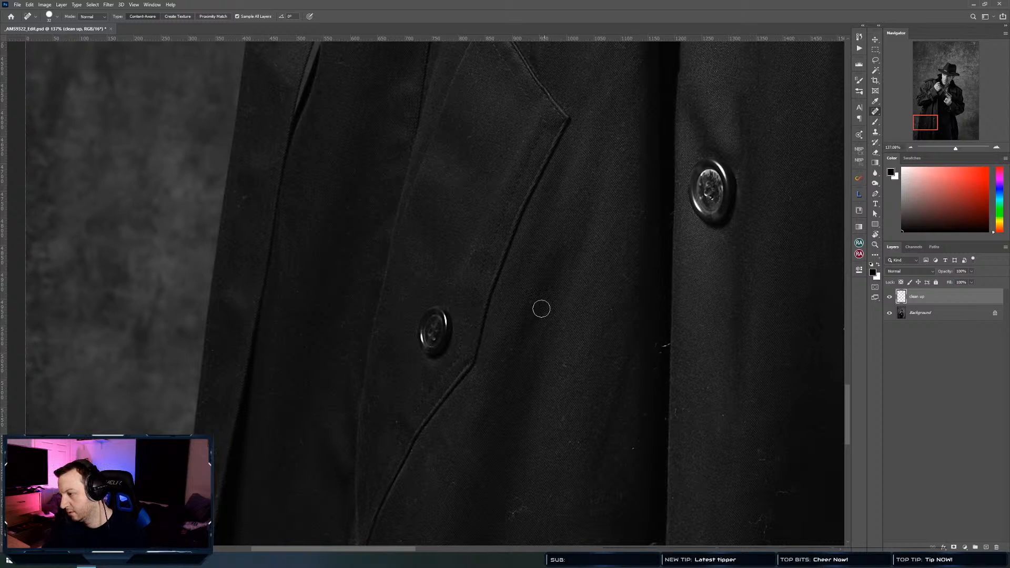
pyautogui.moveTo(547, 328); pyautogui.dragTo(513, 291)
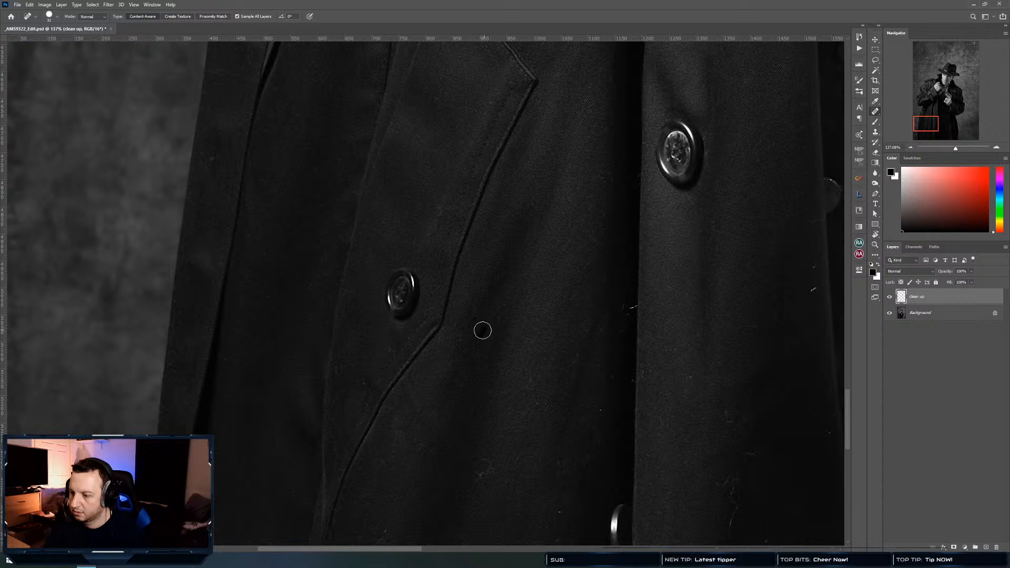
pyautogui.click(499, 283)
# Heal the specks on the coat fabric below the pocket flap's lower seam and near the coat's outer edge
pyautogui.moveTo(474, 337); pyautogui.dragTo(527, 256)
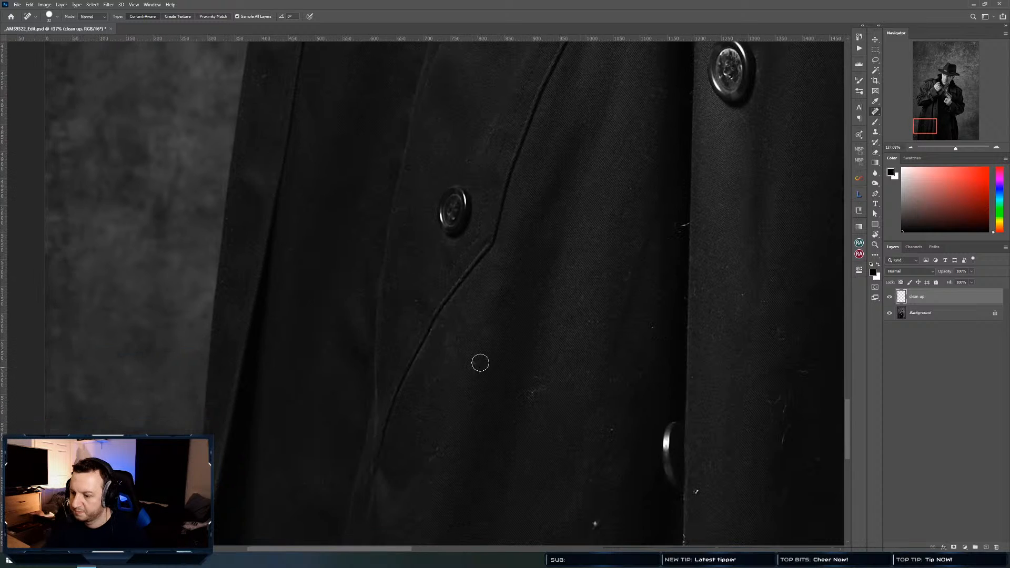
pyautogui.click(471, 363)
pyautogui.moveTo(475, 331)
pyautogui.mouseDown()
pyautogui.moveTo(433, 361)
pyautogui.moveTo(464, 356)
pyautogui.moveTo(411, 297)
pyautogui.moveTo(424, 280)
pyautogui.moveTo(457, 317)
pyautogui.mouseUp()
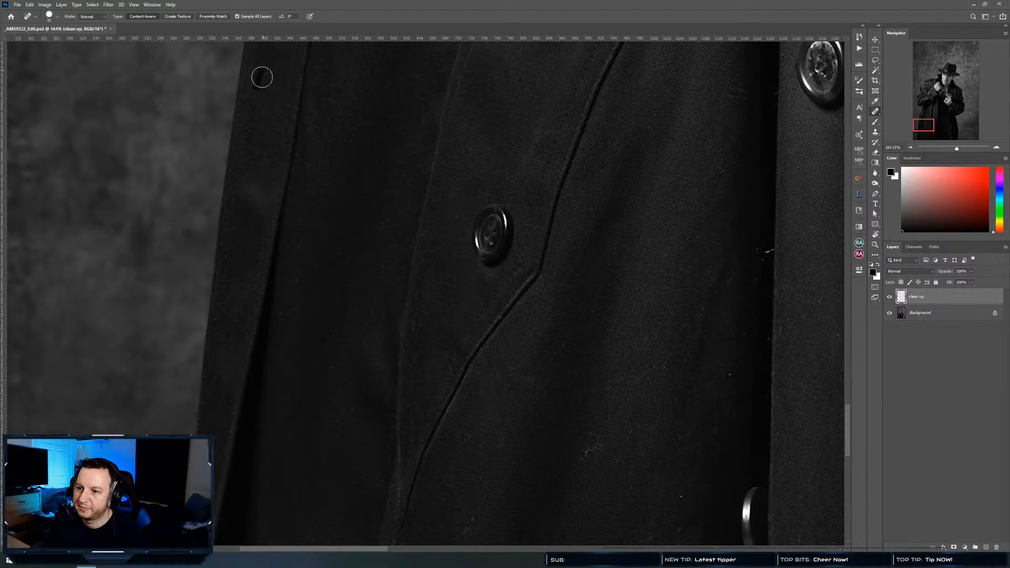
# Heal the fibre cluster and specks on the coat panel below the pocket flap, beside the half-hidden front button
pyautogui.moveTo(333, 361); pyautogui.dragTo(305, 287)
pyautogui.click(562, 365)
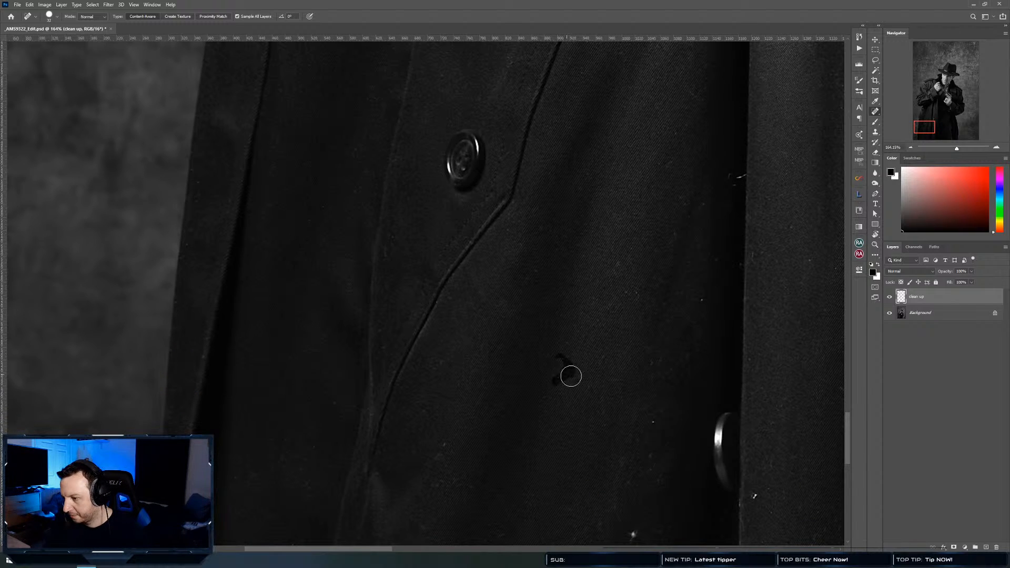
pyautogui.click(651, 423)
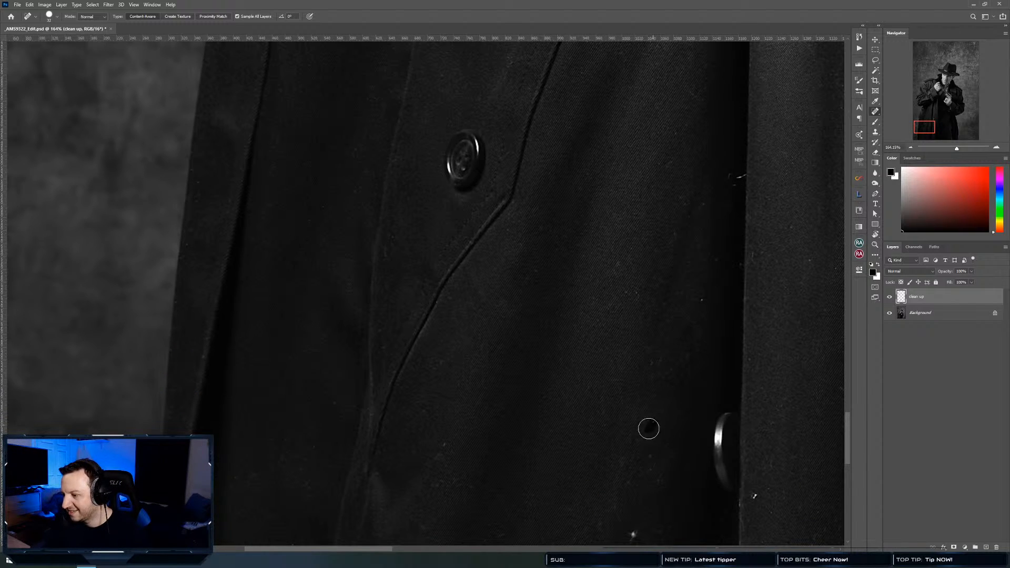
pyautogui.moveTo(637, 505); pyautogui.dragTo(600, 394)
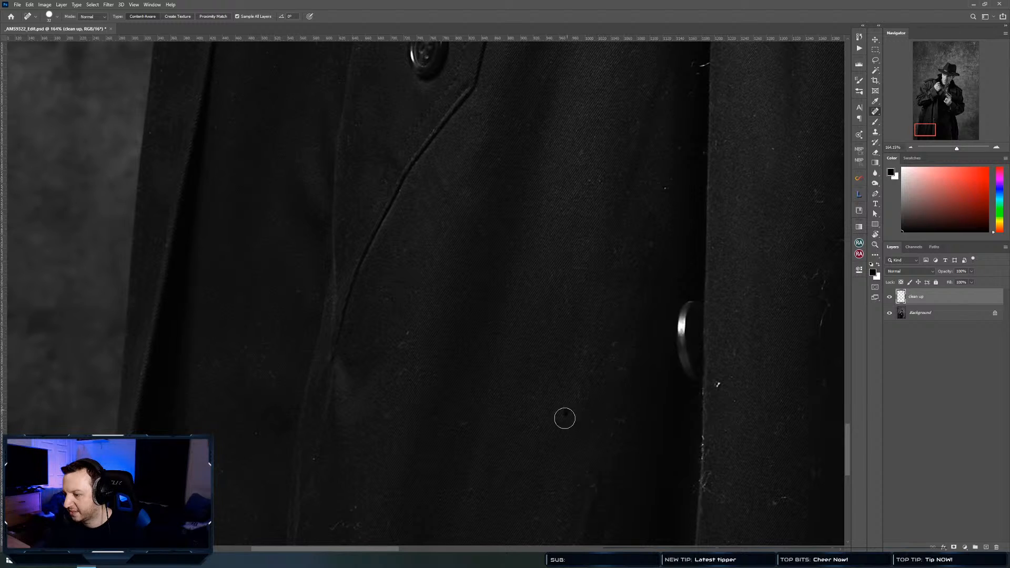
pyautogui.click(562, 416)
pyautogui.click(580, 402)
pyautogui.click(588, 351)
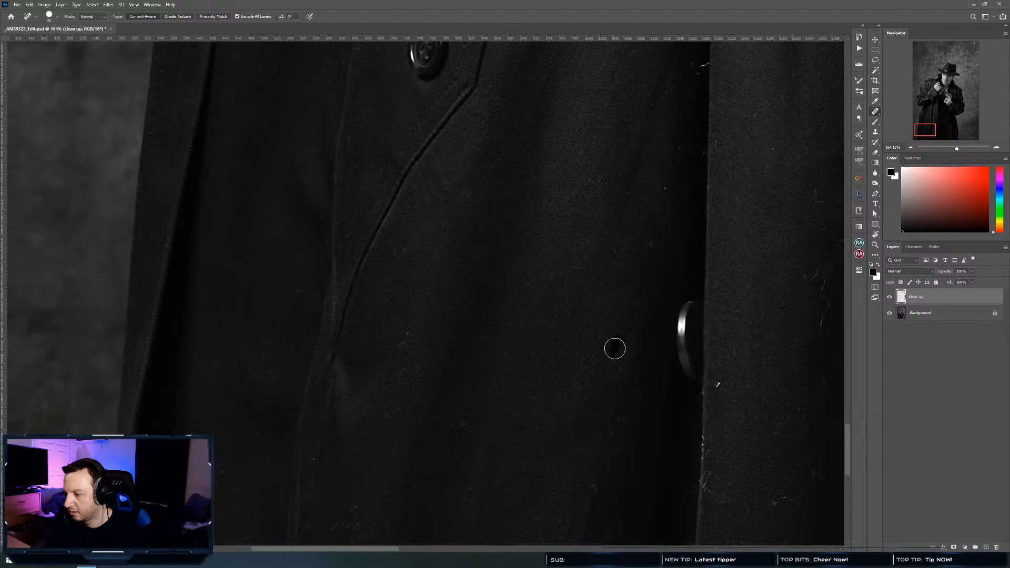
pyautogui.moveTo(629, 331); pyautogui.dragTo(621, 387)
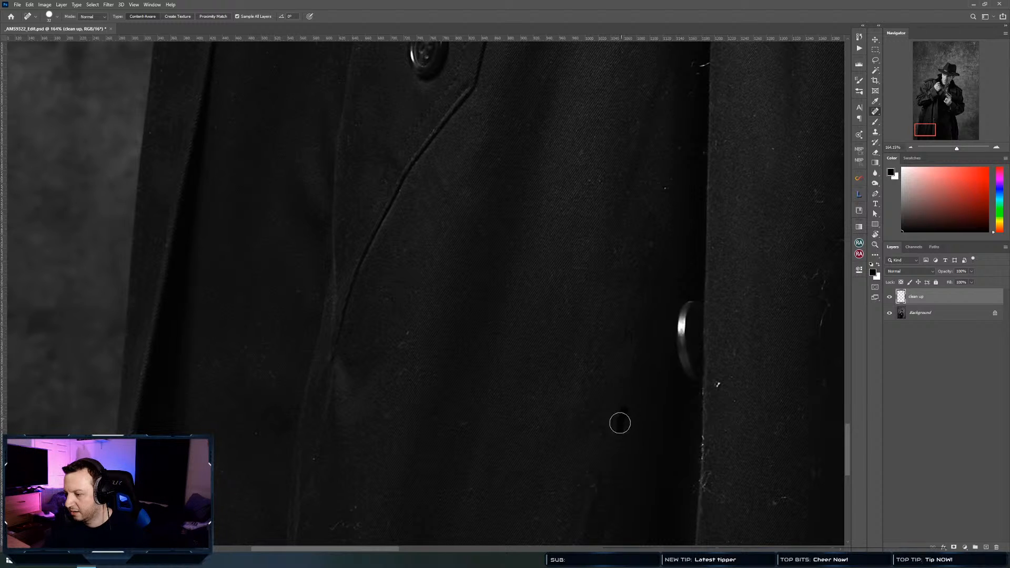
# Heal the lint and specks around the lower end of the pocket flap's seam and on the fabric below it
pyautogui.moveTo(403, 343)
pyautogui.mouseDown()
pyautogui.moveTo(409, 330)
pyautogui.moveTo(398, 385)
pyautogui.moveTo(416, 374)
pyautogui.moveTo(412, 386)
pyautogui.mouseUp()
pyautogui.moveTo(424, 368)
pyautogui.mouseDown()
pyautogui.moveTo(421, 386)
pyautogui.moveTo(433, 381)
pyautogui.moveTo(387, 420)
pyautogui.moveTo(454, 330)
pyautogui.mouseUp()
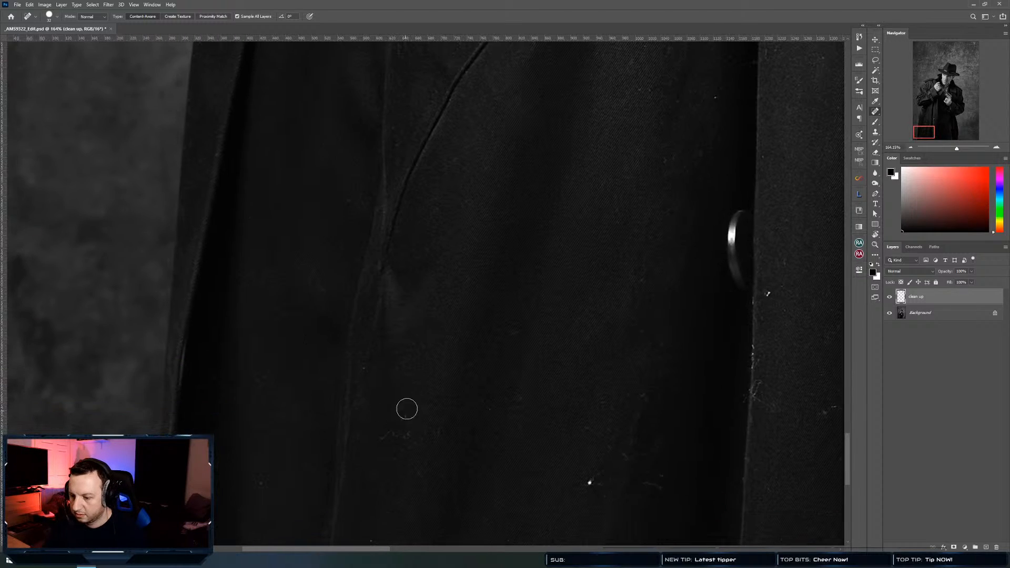
pyautogui.moveTo(404, 409)
pyautogui.mouseDown()
pyautogui.moveTo(372, 451)
pyautogui.moveTo(402, 439)
pyautogui.mouseUp()
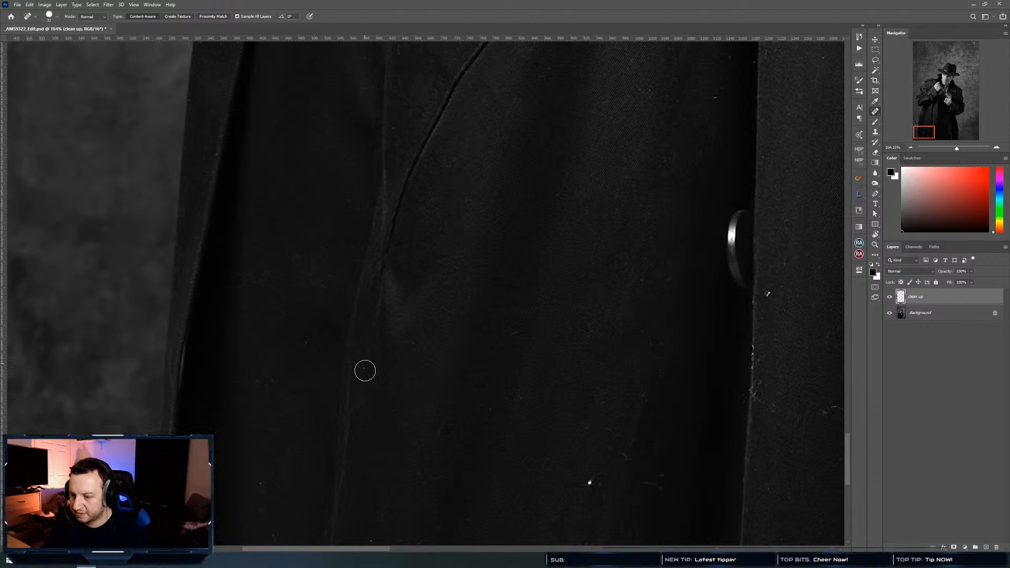
pyautogui.click(364, 369)
pyautogui.click(305, 349)
pyautogui.click(256, 387)
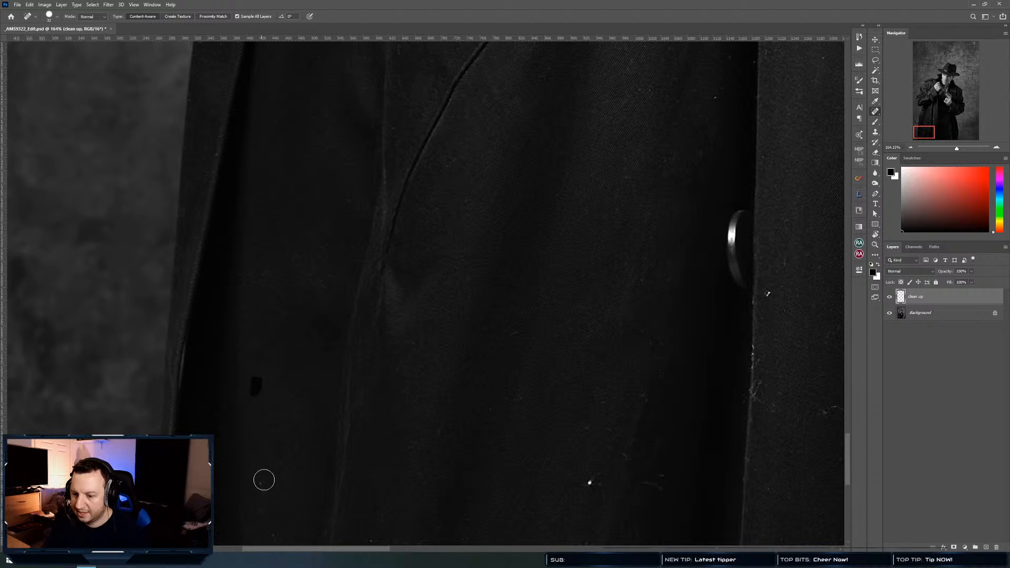
pyautogui.click(262, 482)
# Heal the bright speck and the surrounding lint on the lower coat panel, between the pocket seam's fold and the deep front fold
pyautogui.moveTo(504, 427); pyautogui.dragTo(445, 383)
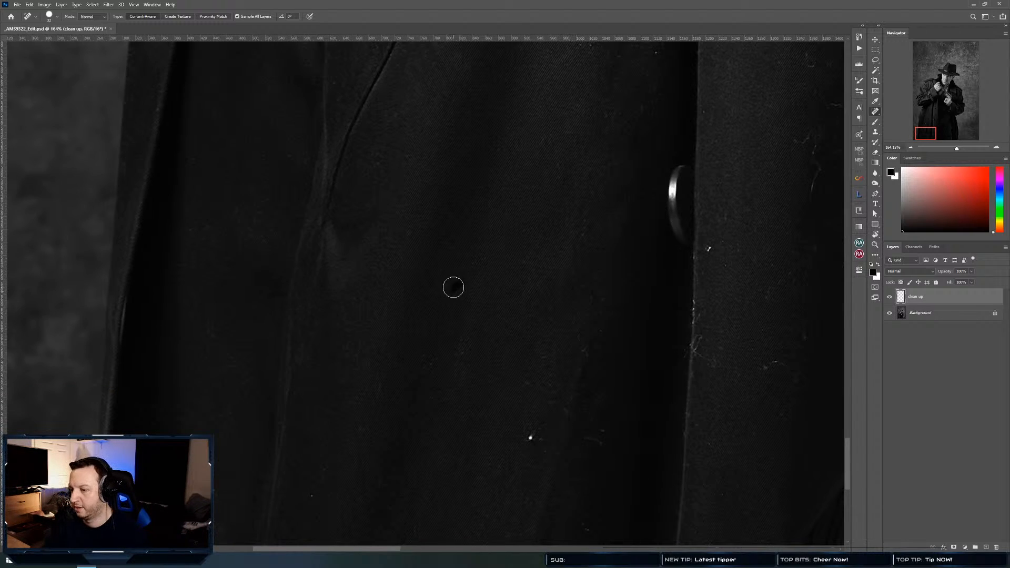
pyautogui.click(409, 233)
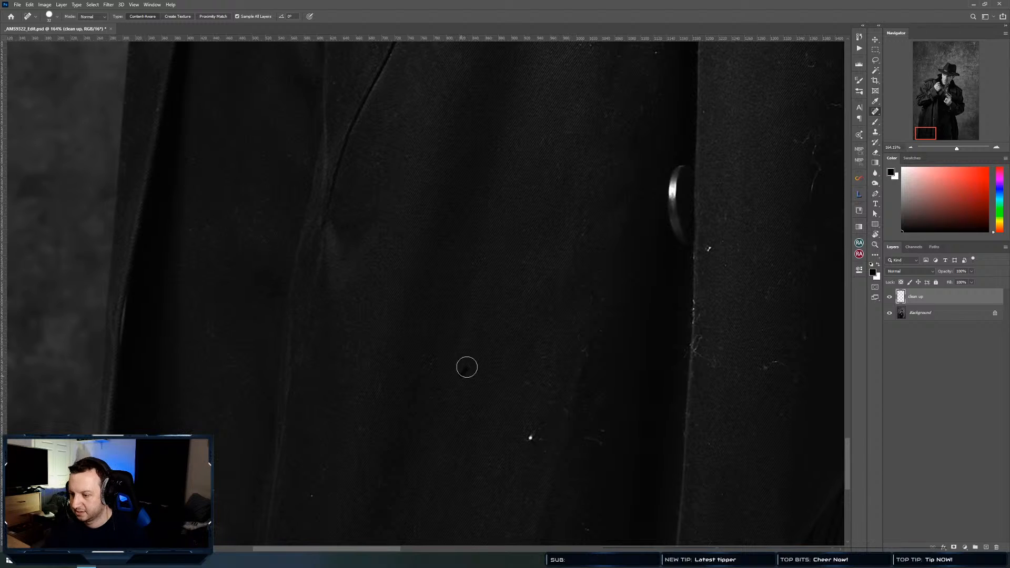
pyautogui.click(379, 375)
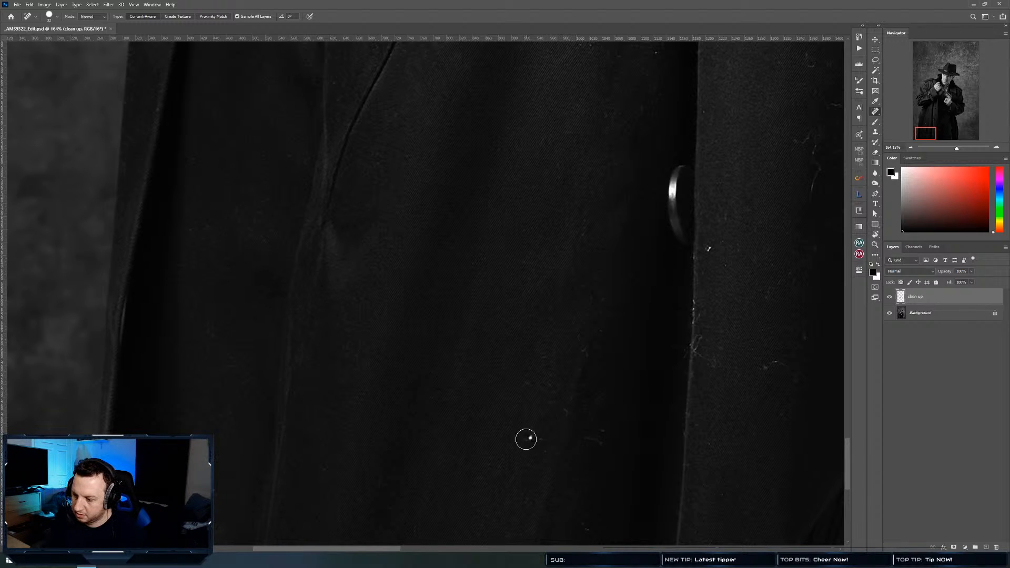
pyautogui.click(526, 439)
pyautogui.click(522, 393)
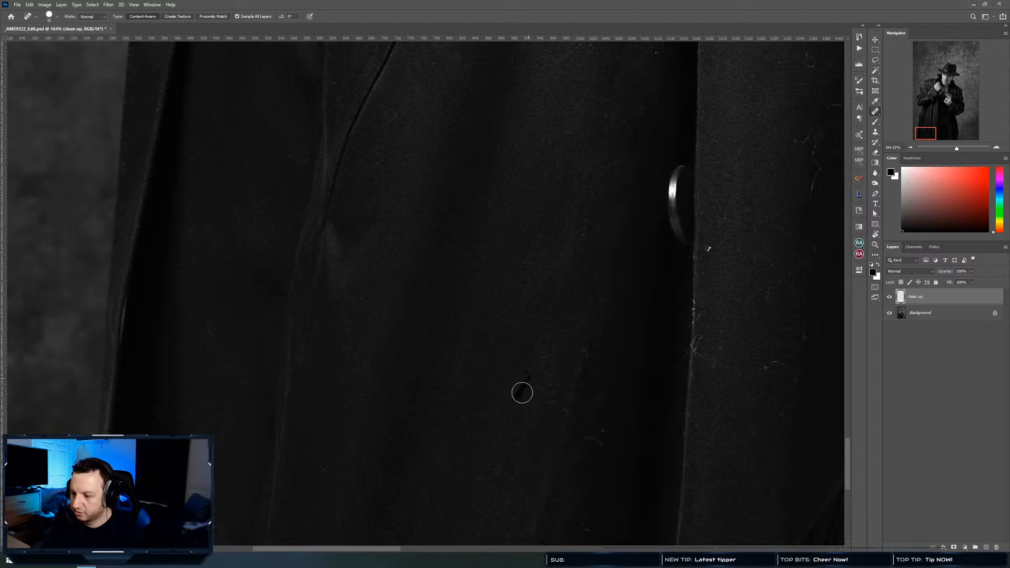
pyautogui.click(554, 397)
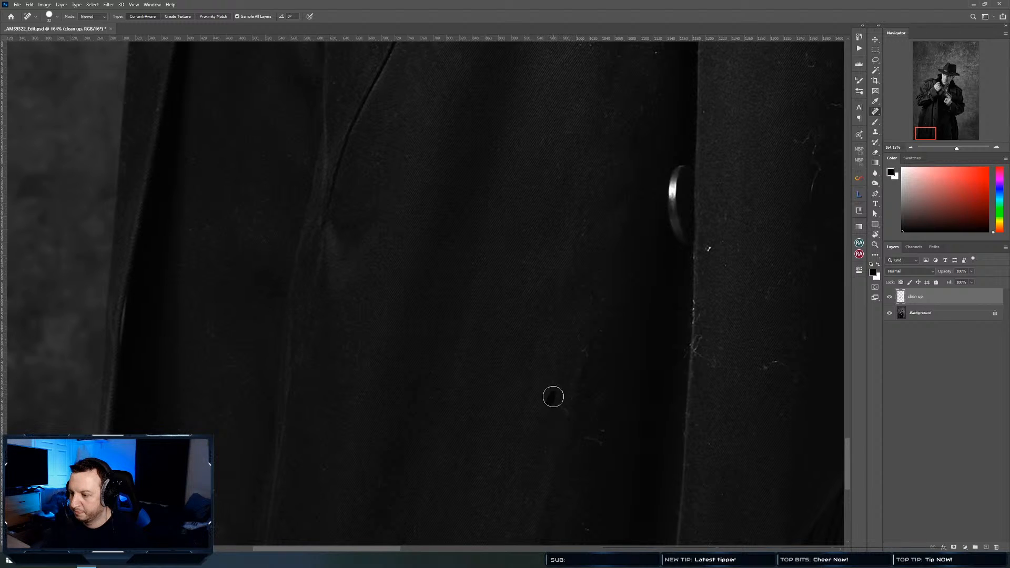
pyautogui.click(566, 411)
pyautogui.click(583, 360)
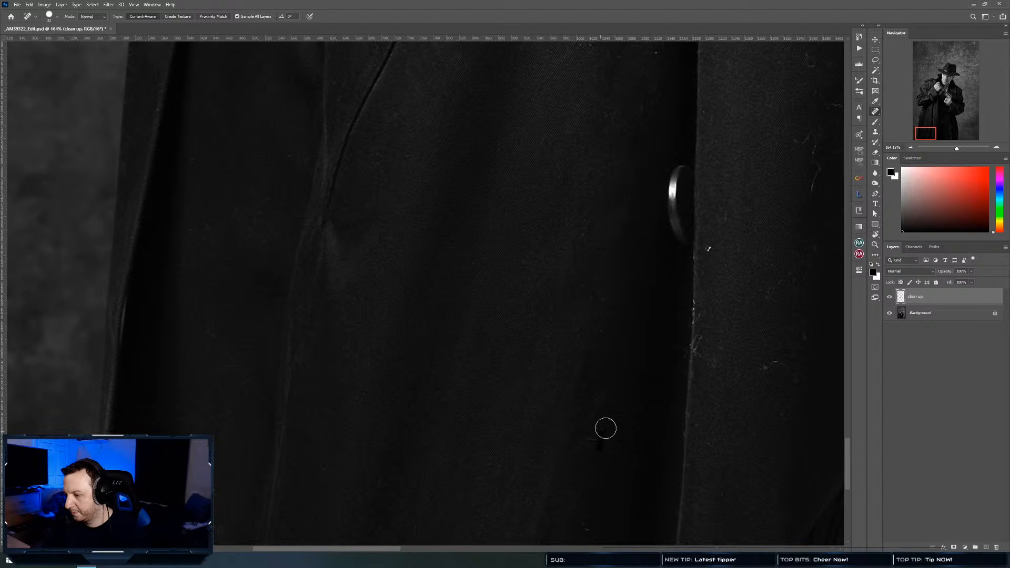
# Heal the specks along the coat's bottom end at the image border, on both sides of the front panel's edge
pyautogui.moveTo(592, 487); pyautogui.dragTo(566, 334)
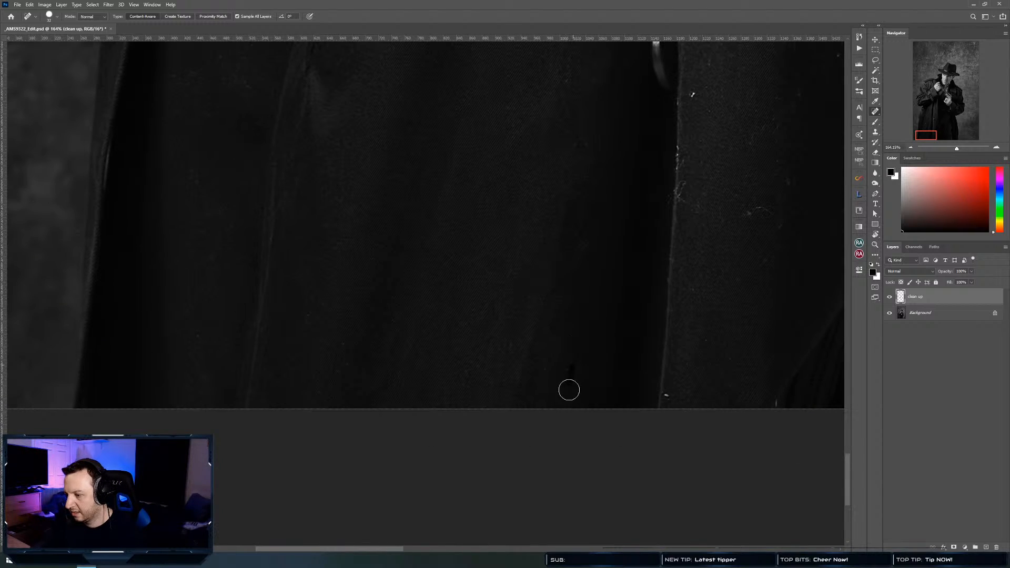
pyautogui.moveTo(661, 324); pyautogui.dragTo(598, 349)
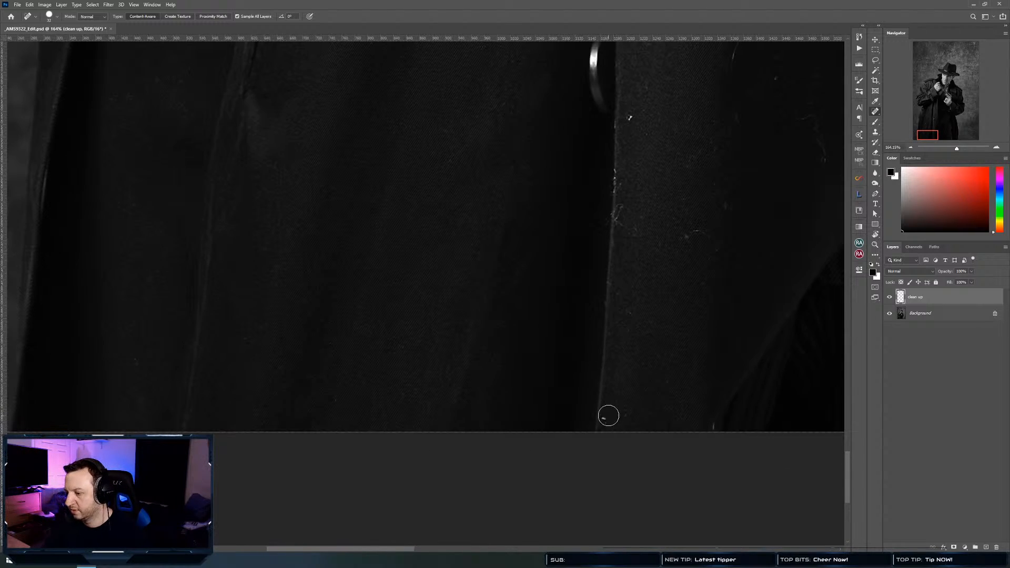
pyautogui.moveTo(715, 424); pyautogui.dragTo(712, 430)
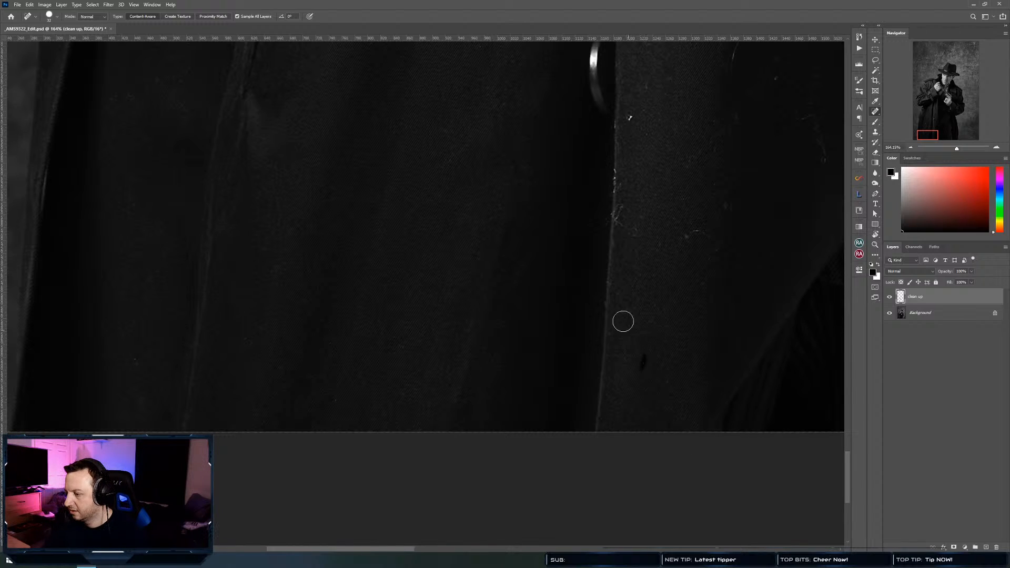
# Try to spot-heal the lint on the front panel's fold edge below the half-hidden button, then undo it
pyautogui.scroll(3, 606, 317)
pyautogui.moveTo(620, 316)
pyautogui.mouseDown()
pyautogui.moveTo(601, 333)
pyautogui.moveTo(596, 293)
pyautogui.moveTo(581, 383)
pyautogui.moveTo(601, 295)
pyautogui.moveTo(595, 326)
pyautogui.mouseUp()
pyautogui.hotkey('ctrl', 'z')
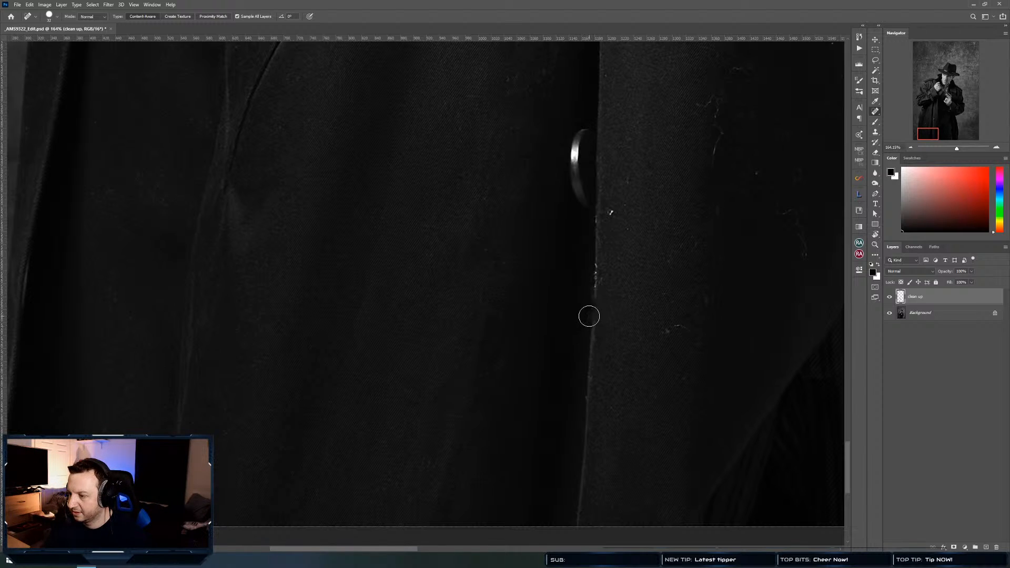
# With a smaller Healing Brush, sample a clean stretch of the front panel's edge and heal the lint along the edge below the button
pyautogui.rightClick(876, 112)
pyautogui.click(911, 119)
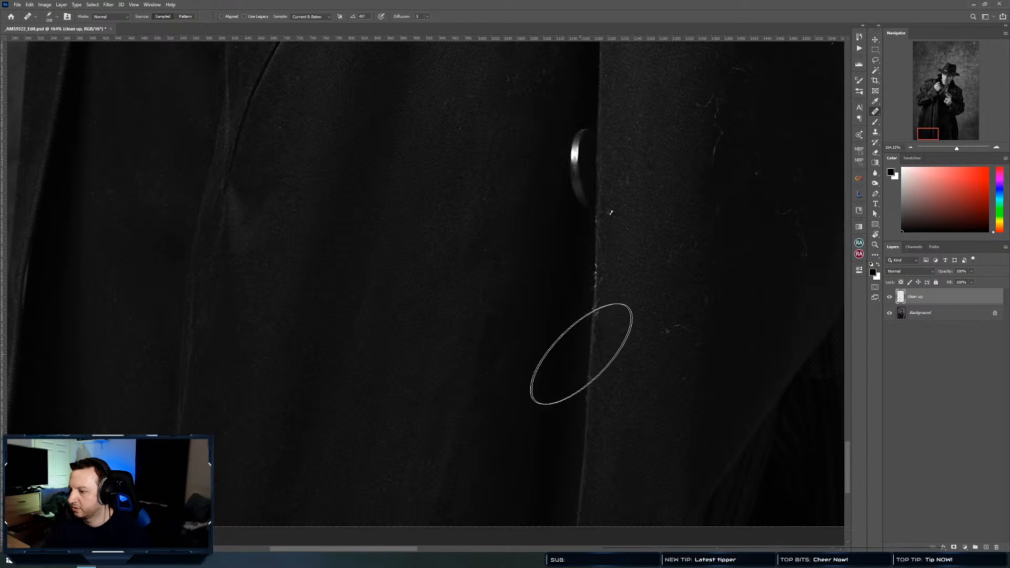
pyautogui.moveTo(571, 338); pyautogui.dragTo(563, 337)
pyautogui.keyDown('alt'); pyautogui.click(592, 357); pyautogui.keyUp('alt')
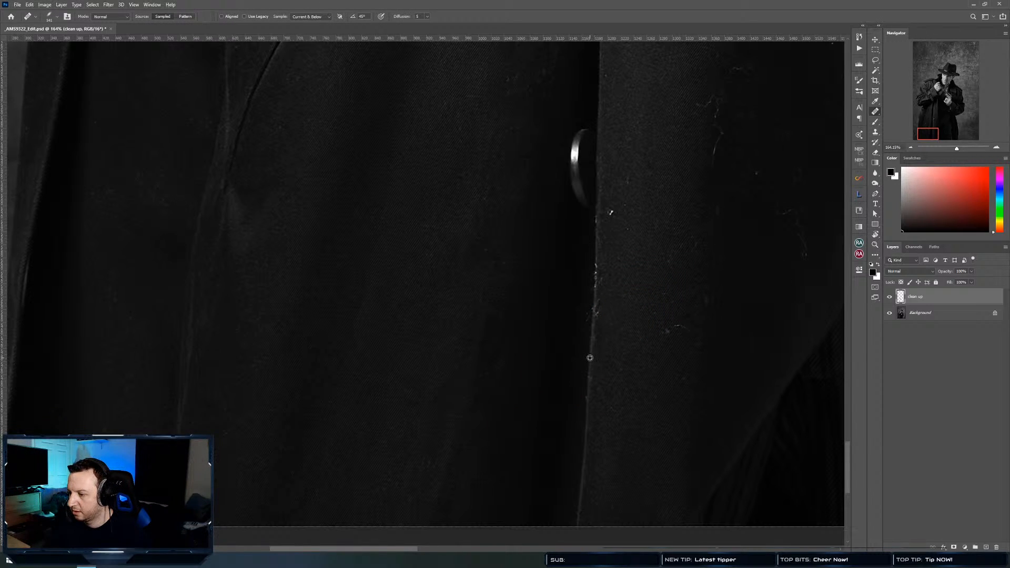
pyautogui.click(591, 319)
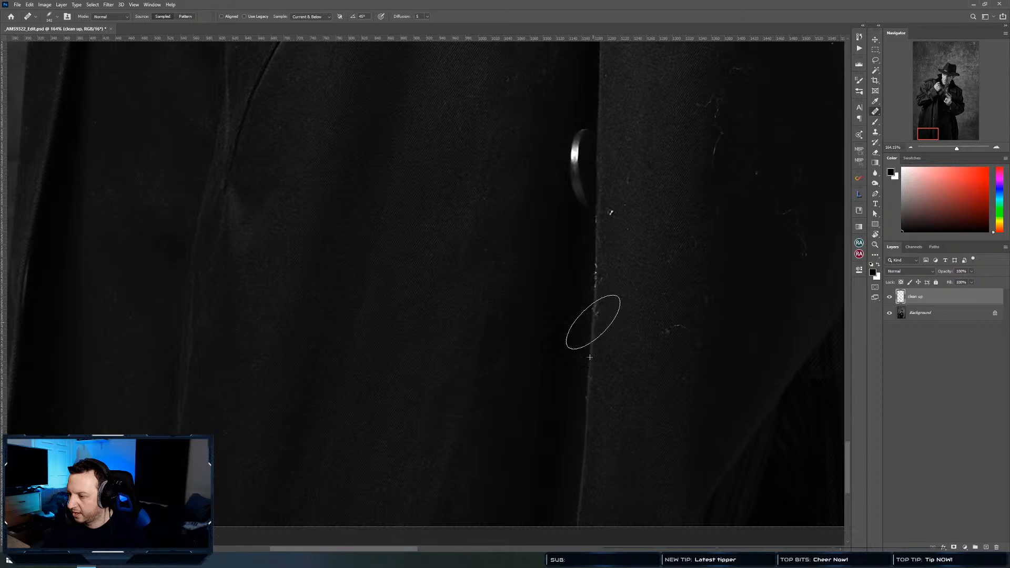
pyautogui.click(596, 314)
pyautogui.moveTo(593, 327); pyautogui.dragTo(596, 268)
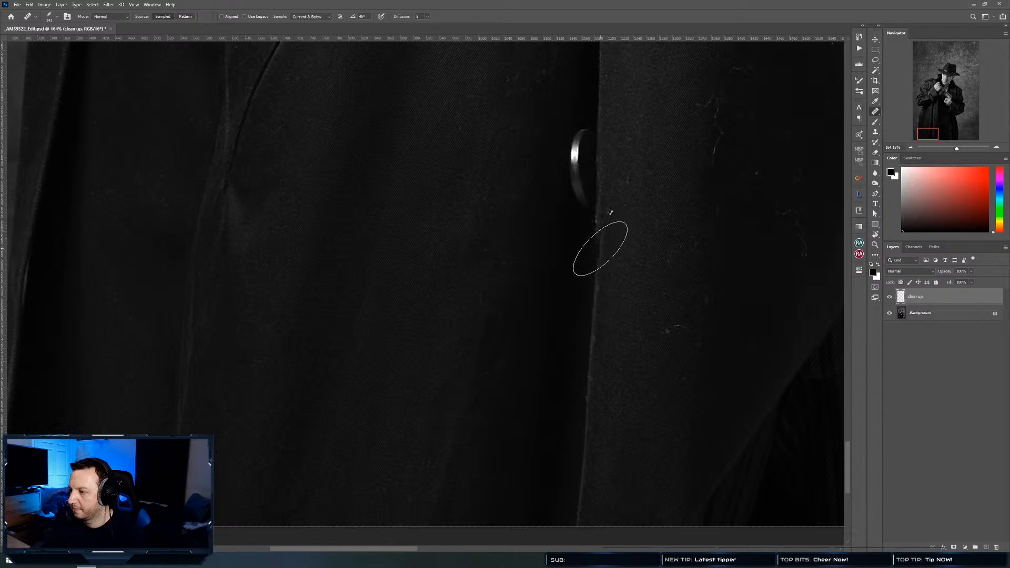
# Return to the Spot Healing Brush and heal the bright speck near the half-hidden button and the lint on the front panel below
pyautogui.rightClick(875, 113)
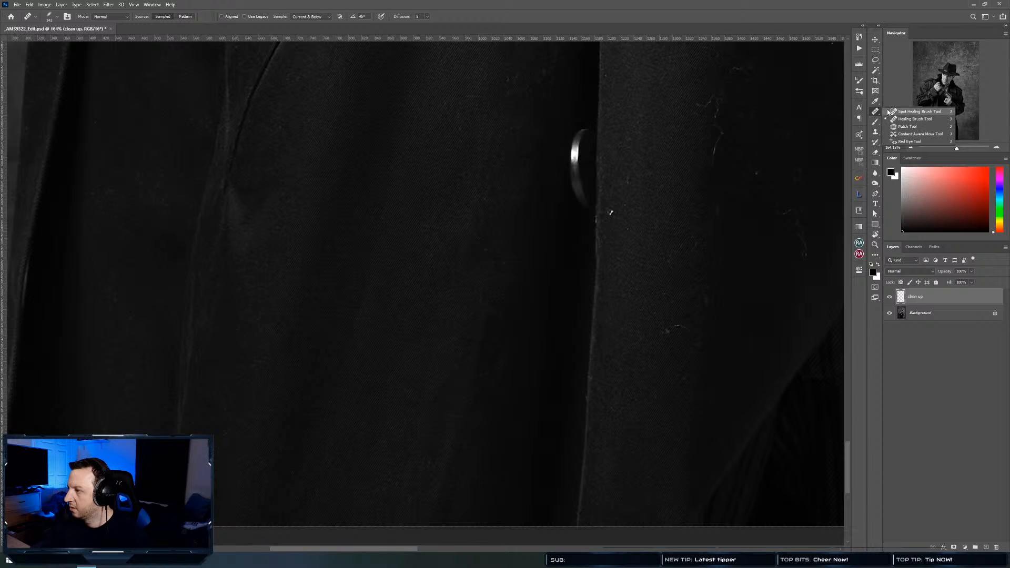
pyautogui.click(905, 112)
pyautogui.click(614, 211)
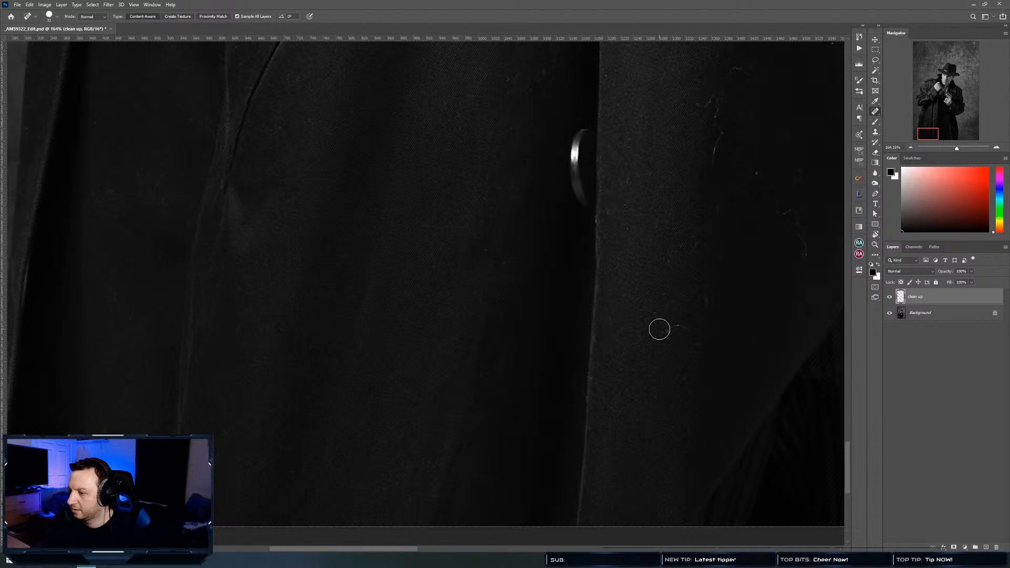
pyautogui.moveTo(661, 331)
pyautogui.mouseDown()
pyautogui.moveTo(686, 328)
pyautogui.moveTo(673, 322)
pyautogui.moveTo(667, 342)
pyautogui.mouseUp()
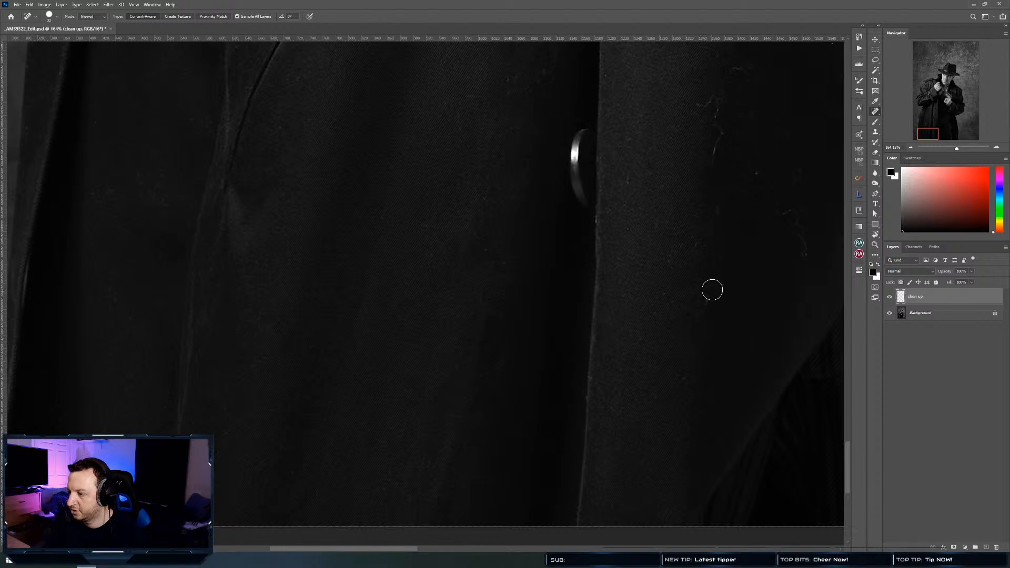
pyautogui.moveTo(708, 295); pyautogui.dragTo(707, 309)
pyautogui.moveTo(683, 377); pyautogui.dragTo(684, 381)
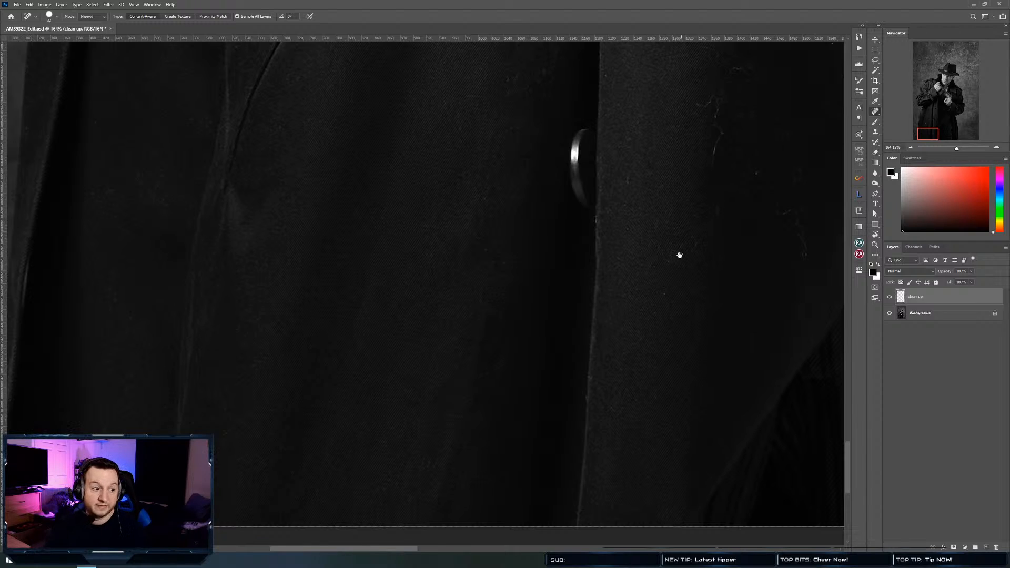
# Heal the long wavy fibres and specks on the shadowed side of the lower front panel, toward the pinstripe trousers
pyautogui.moveTo(680, 256)
pyautogui.mouseDown()
pyautogui.moveTo(634, 301)
pyautogui.moveTo(639, 291)
pyautogui.moveTo(633, 313)
pyautogui.moveTo(586, 312)
pyautogui.moveTo(562, 328)
pyautogui.moveTo(560, 240)
pyautogui.moveTo(546, 248)
pyautogui.moveTo(597, 212)
pyautogui.moveTo(569, 253)
pyautogui.moveTo(569, 238)
pyautogui.moveTo(600, 255)
pyautogui.moveTo(565, 273)
pyautogui.moveTo(603, 310)
pyautogui.mouseUp()
pyautogui.moveTo(559, 362); pyautogui.dragTo(565, 345)
pyautogui.moveTo(510, 403); pyautogui.dragTo(521, 387)
pyautogui.moveTo(488, 358); pyautogui.dragTo(488, 350)
pyautogui.moveTo(475, 373); pyautogui.dragTo(476, 366)
pyautogui.moveTo(473, 319)
pyautogui.mouseDown()
pyautogui.moveTo(472, 331)
pyautogui.moveTo(473, 318)
pyautogui.mouseUp()
pyautogui.moveTo(454, 358); pyautogui.dragTo(459, 349)
pyautogui.moveTo(640, 355)
pyautogui.mouseDown()
pyautogui.moveTo(650, 397)
pyautogui.moveTo(643, 364)
pyautogui.moveTo(622, 352)
pyautogui.mouseUp()
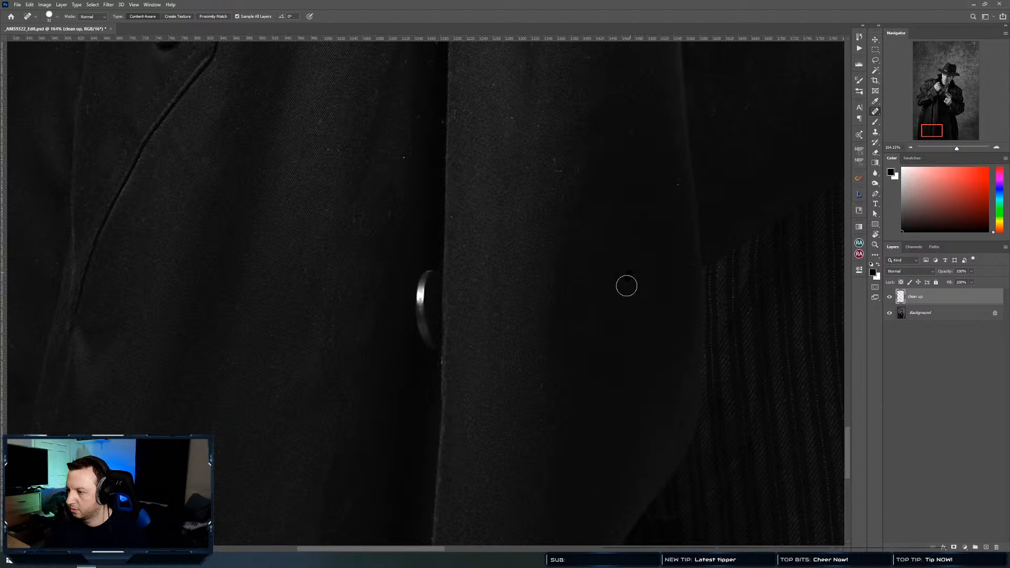
pyautogui.moveTo(607, 302)
pyautogui.mouseDown()
pyautogui.moveTo(578, 335)
pyautogui.moveTo(593, 332)
pyautogui.mouseUp()
pyautogui.moveTo(648, 311); pyautogui.dragTo(642, 317)
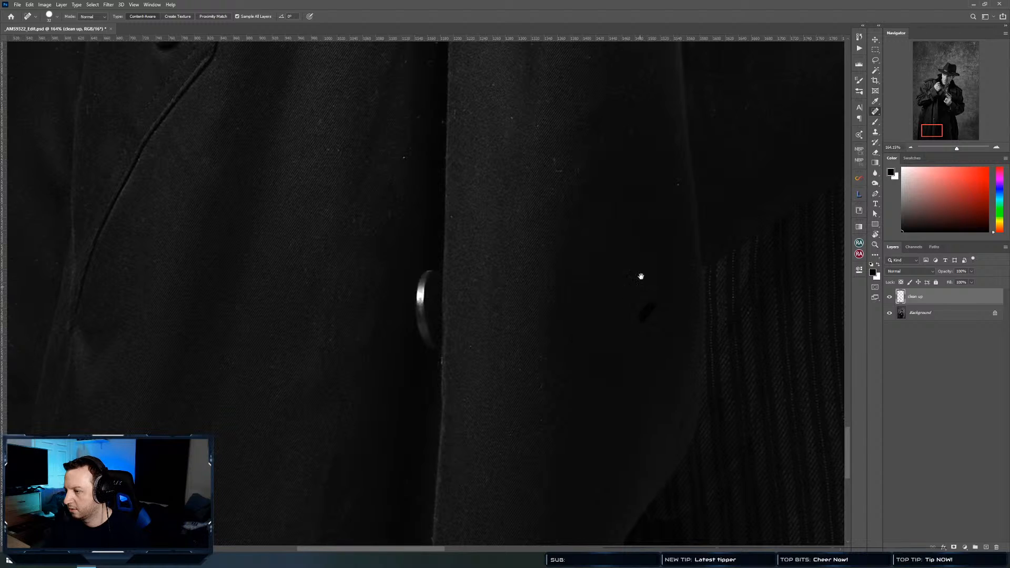
# Heal the specks on the front panel and along its fold edge, between the full front button and the half-hidden one
pyautogui.moveTo(640, 277); pyautogui.dragTo(580, 429)
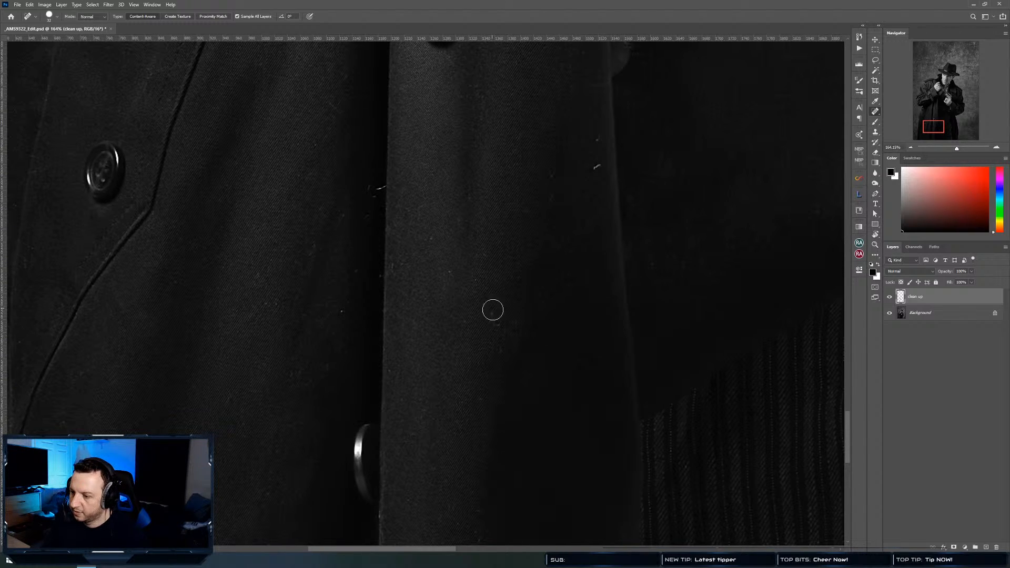
pyautogui.click(487, 327)
pyautogui.moveTo(490, 310); pyautogui.dragTo(552, 340)
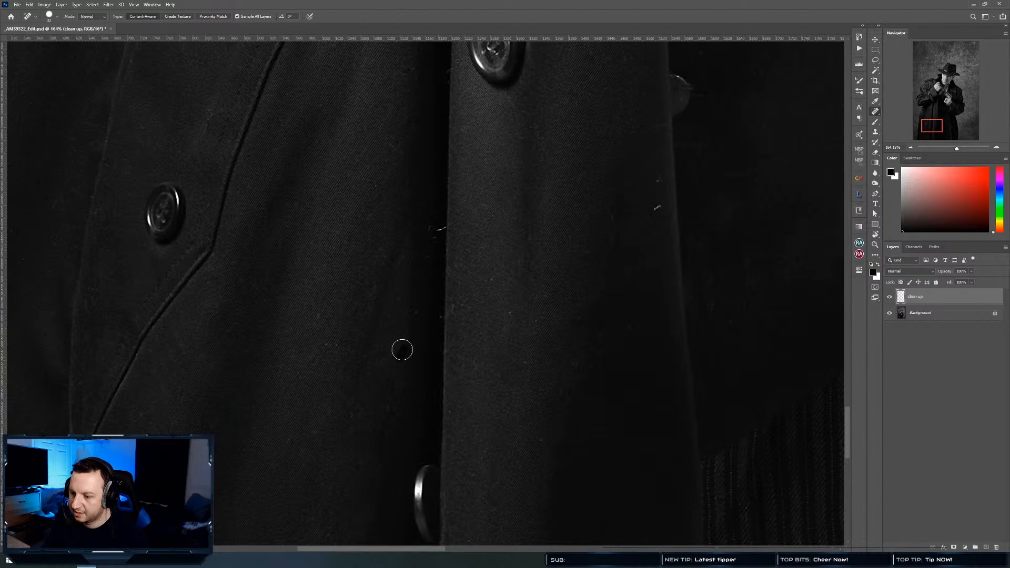
pyautogui.click(504, 310)
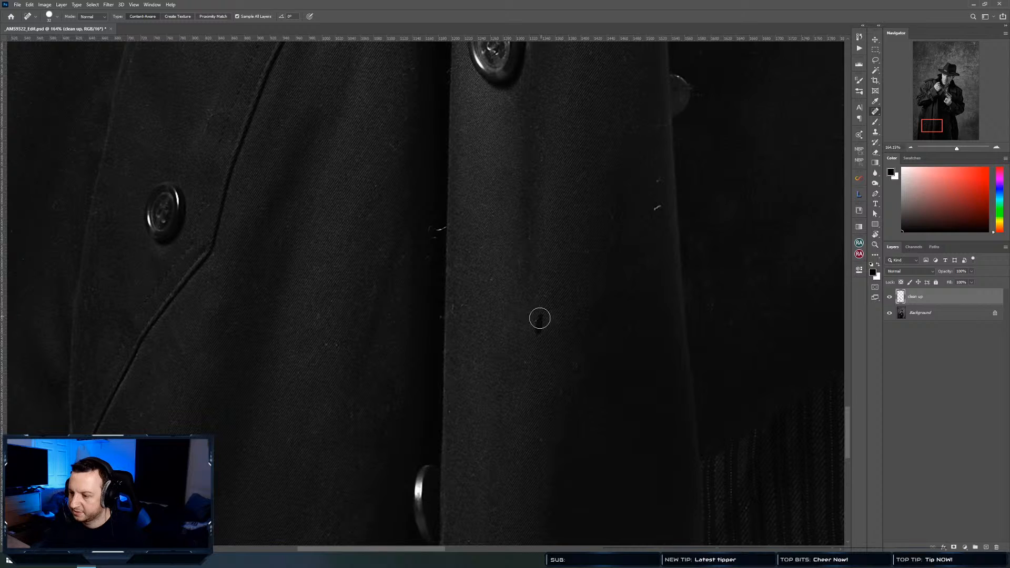
pyautogui.click(537, 320)
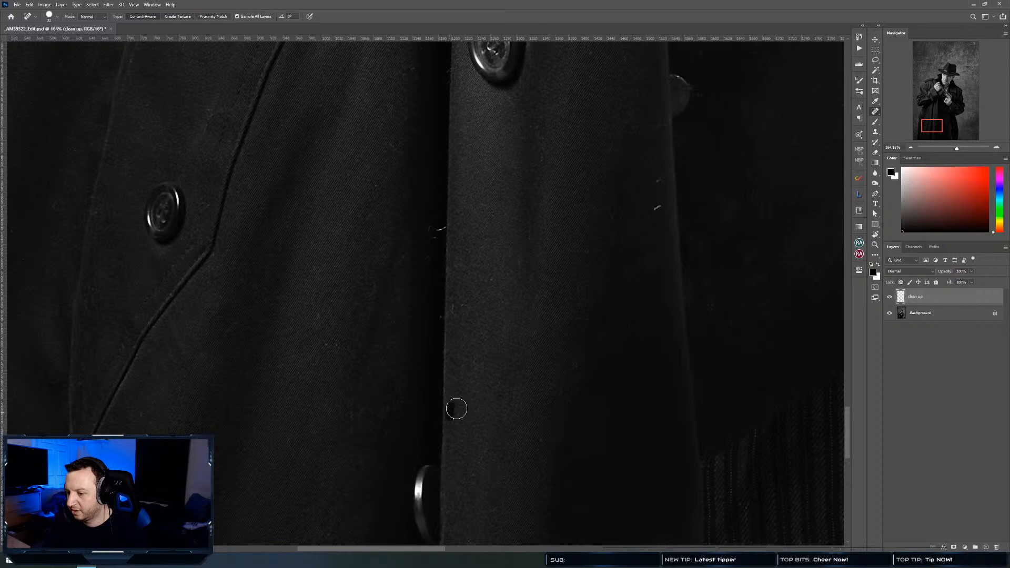
pyautogui.click(476, 478)
# Heal the specks on the coat fabric between the pocket flap's seam and the deep front fold
pyautogui.moveTo(509, 311); pyautogui.dragTo(478, 362)
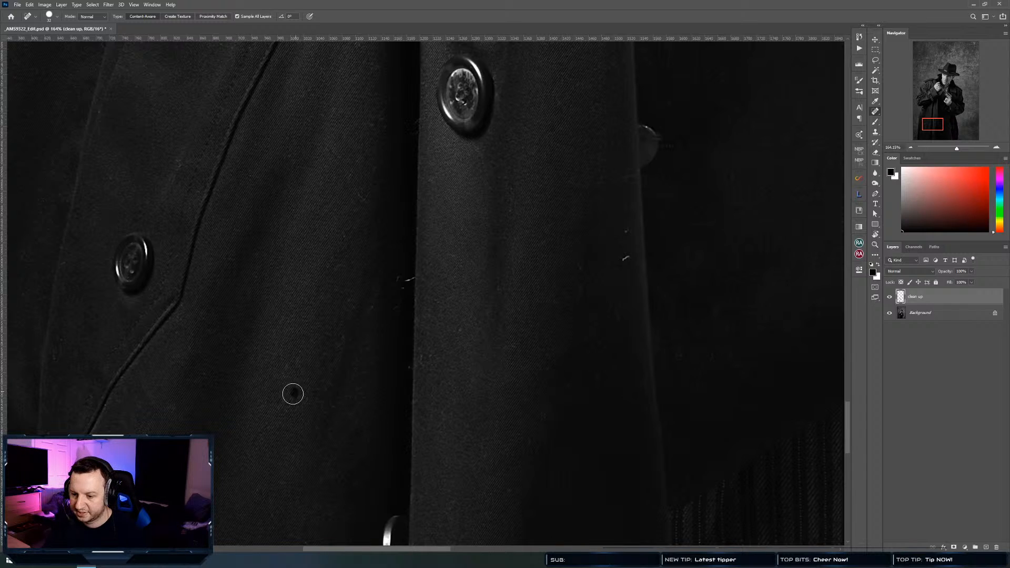
pyautogui.click(338, 350)
pyautogui.click(354, 314)
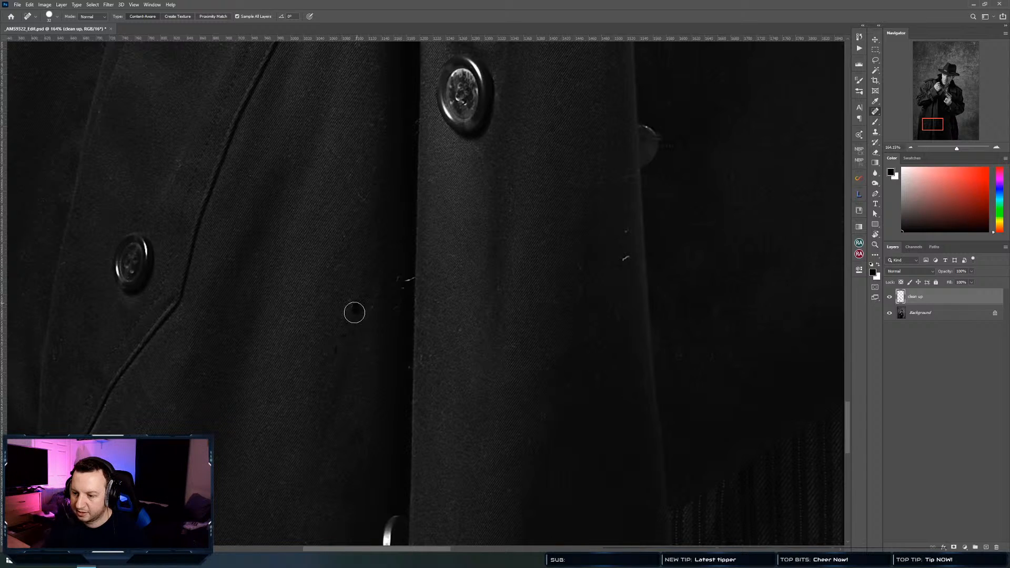
pyautogui.click(343, 240)
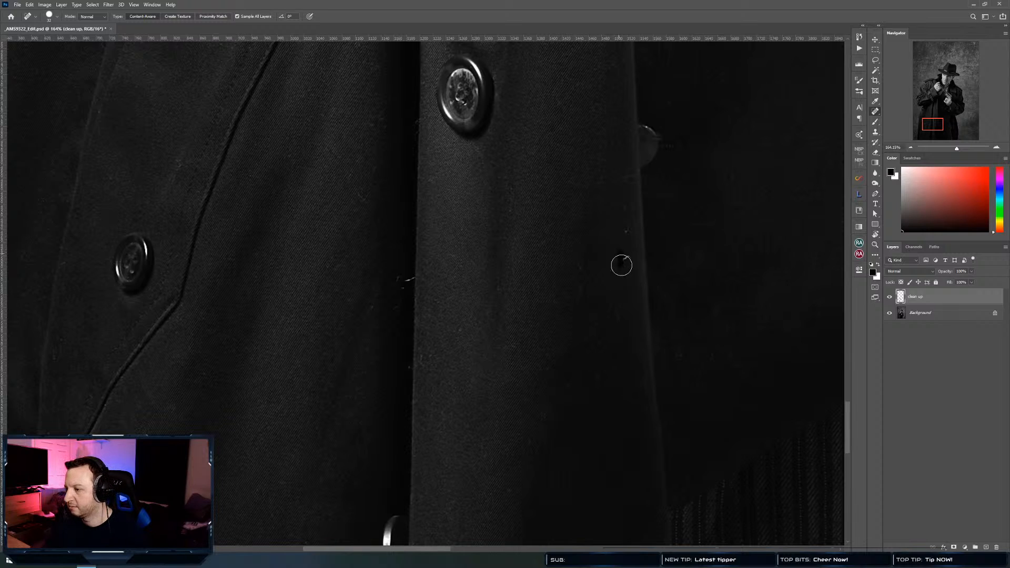
# Heal the remaining specks on the lower front panel and the stray fibre along its fold edge below the full front button
pyautogui.click(626, 231)
pyautogui.moveTo(589, 263)
pyautogui.mouseDown()
pyautogui.moveTo(503, 365)
pyautogui.moveTo(532, 261)
pyautogui.mouseUp()
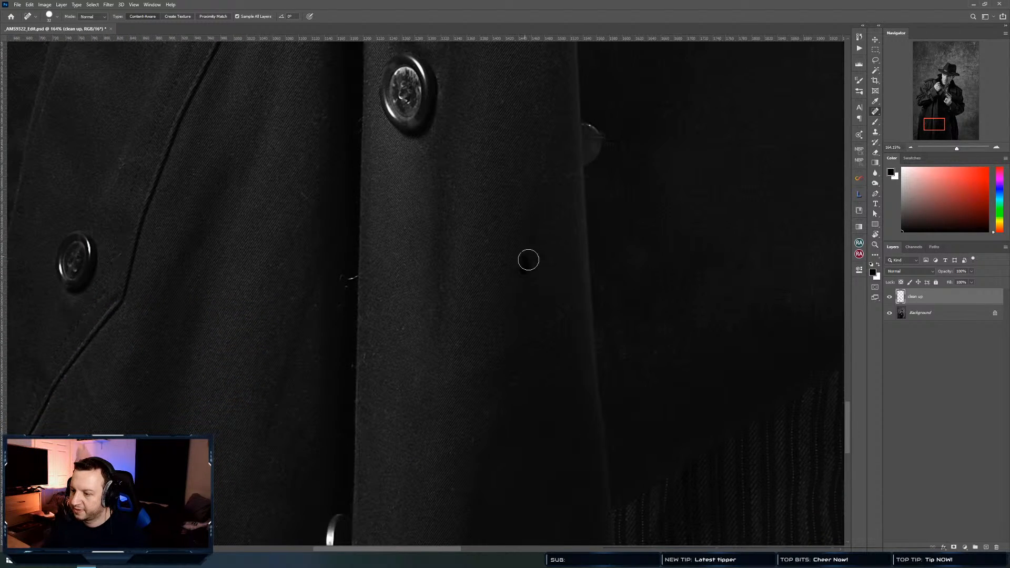
pyautogui.click(484, 224)
pyautogui.click(453, 190)
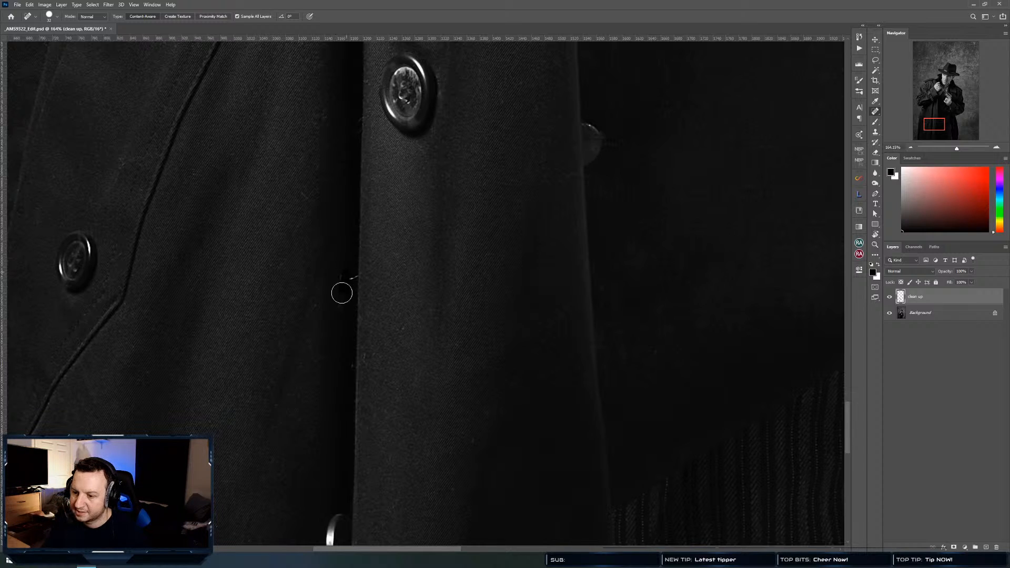
pyautogui.click(353, 278)
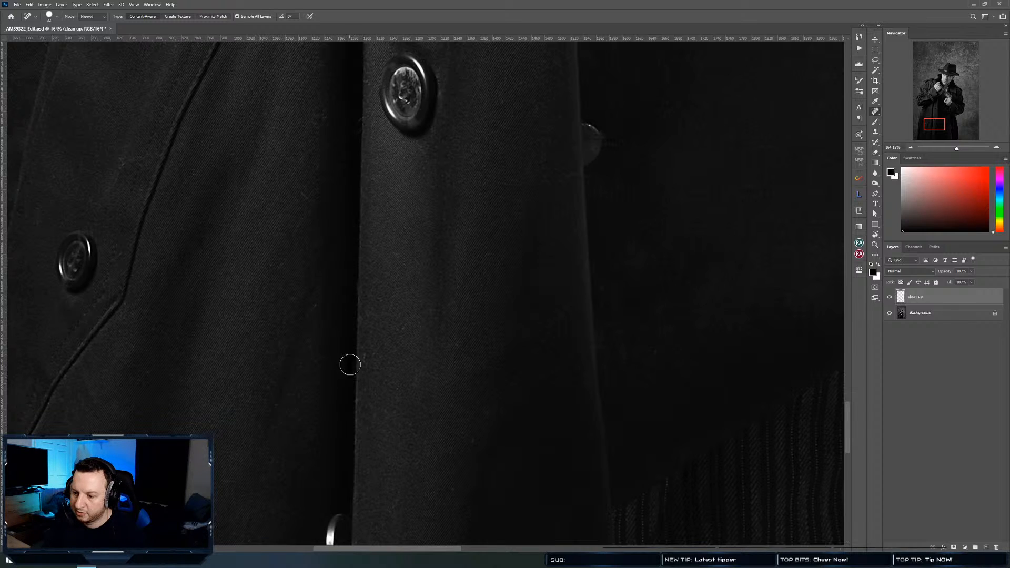
pyautogui.moveTo(371, 359); pyautogui.dragTo(404, 327)
pyautogui.moveTo(440, 278); pyautogui.dragTo(438, 291)
pyautogui.moveTo(486, 411); pyautogui.dragTo(475, 447)
# Heal the lint on the shadowed coat front beside the sleeve cuff
pyautogui.press('space')
pyautogui.moveTo(559, 298); pyautogui.dragTo(521, 368)
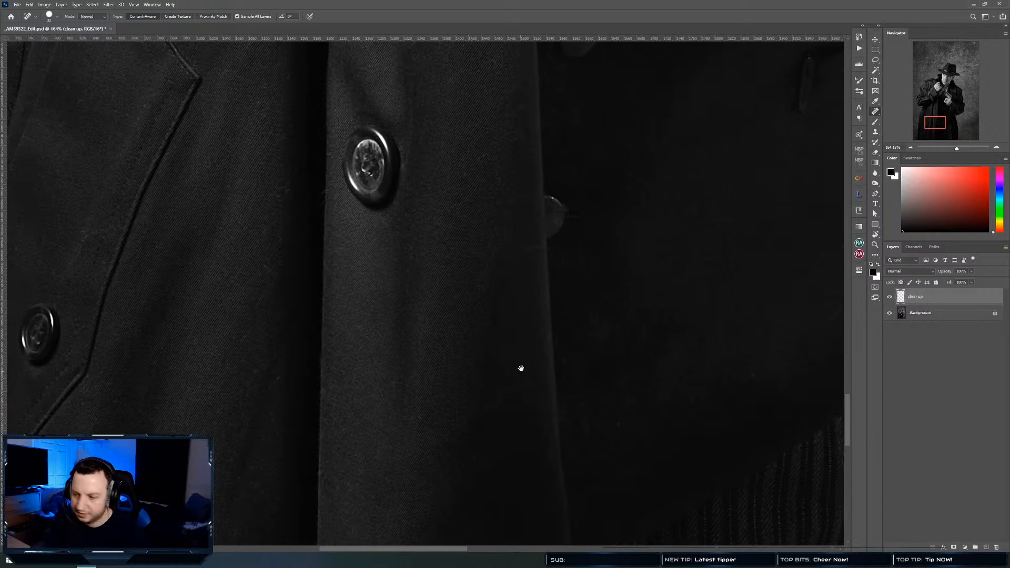
pyautogui.moveTo(497, 292); pyautogui.dragTo(537, 434)
pyautogui.moveTo(546, 249); pyautogui.dragTo(532, 394)
pyautogui.moveTo(617, 316)
pyautogui.mouseDown()
pyautogui.moveTo(505, 276)
pyautogui.moveTo(447, 425)
pyautogui.mouseUp()
pyautogui.click(557, 233)
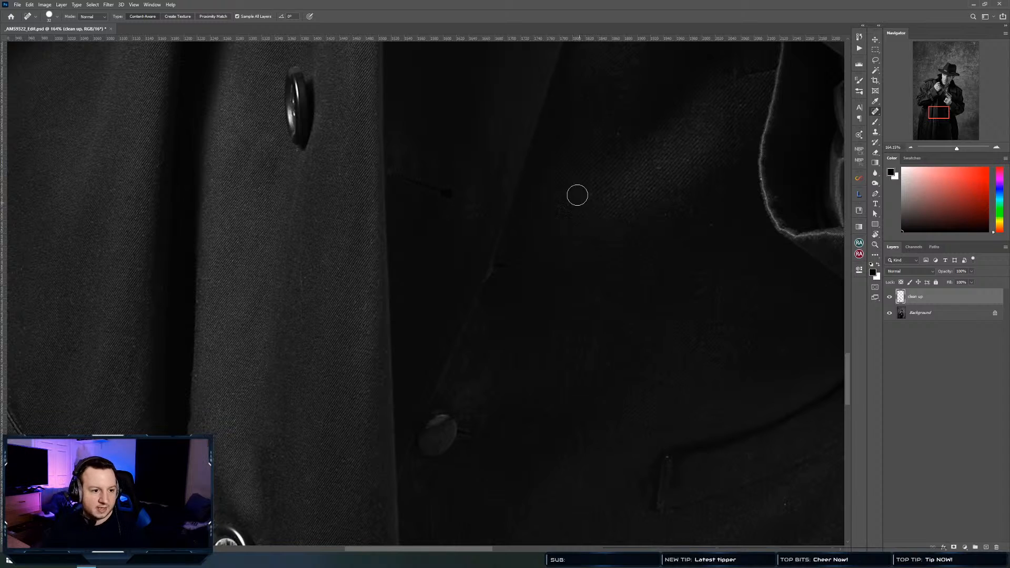
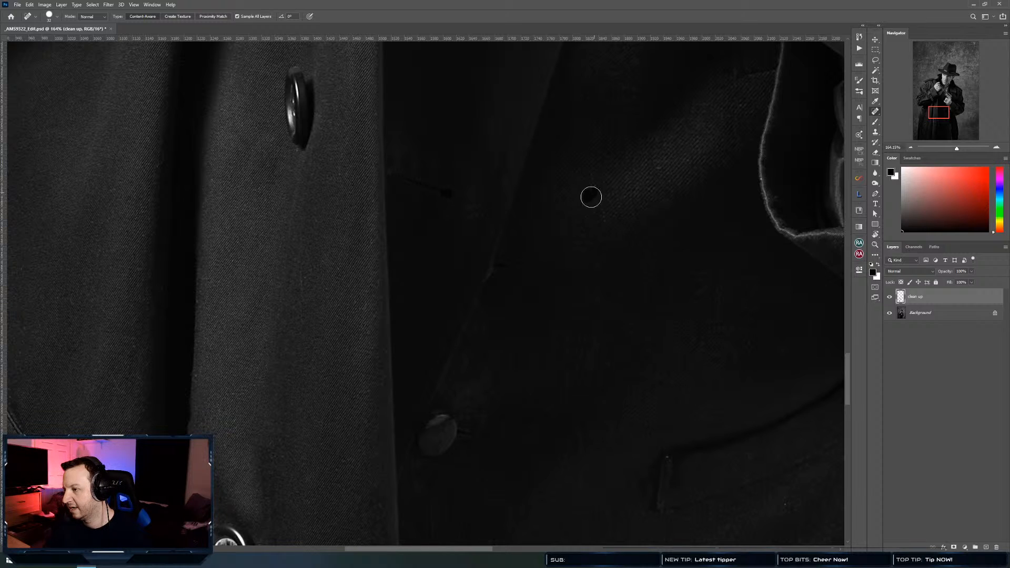
# Inspect the coat's waist, the gun hand area, the strapped sleeve and the pocket flap for remaining lint
pyautogui.moveTo(497, 193)
pyautogui.mouseDown()
pyautogui.moveTo(566, 287)
pyautogui.moveTo(541, 292)
pyautogui.mouseUp()
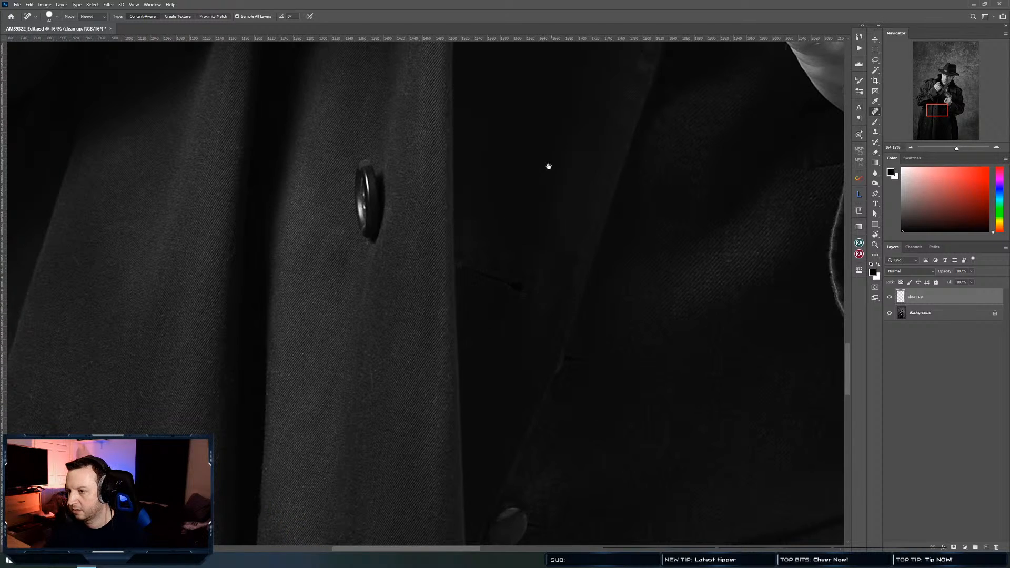
pyautogui.moveTo(554, 126); pyautogui.dragTo(489, 365)
pyautogui.moveTo(531, 263); pyautogui.dragTo(480, 369)
pyautogui.moveTo(514, 133); pyautogui.dragTo(472, 245)
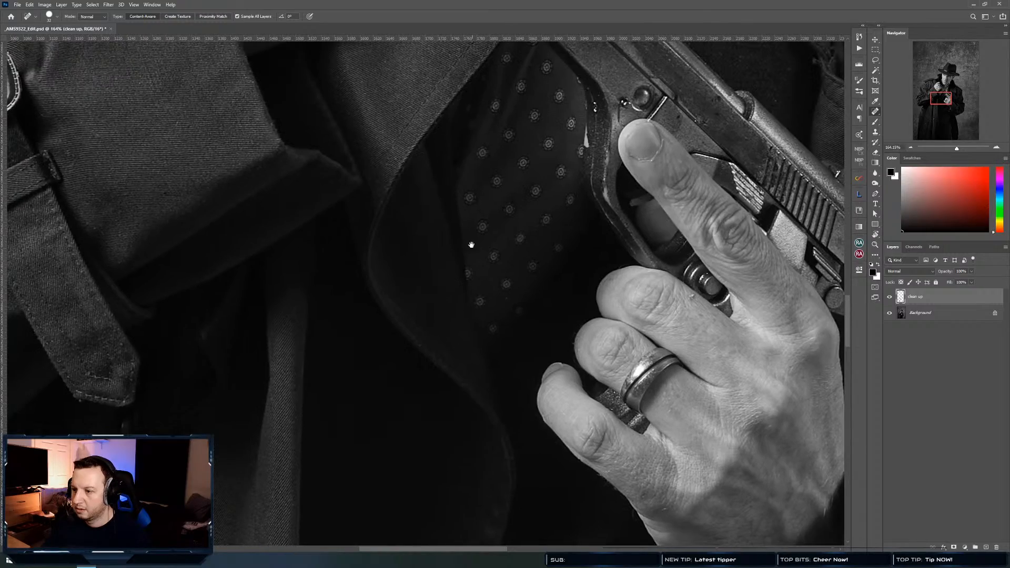
pyautogui.moveTo(453, 168); pyautogui.dragTo(504, 364)
pyautogui.moveTo(443, 239); pyautogui.dragTo(585, 109)
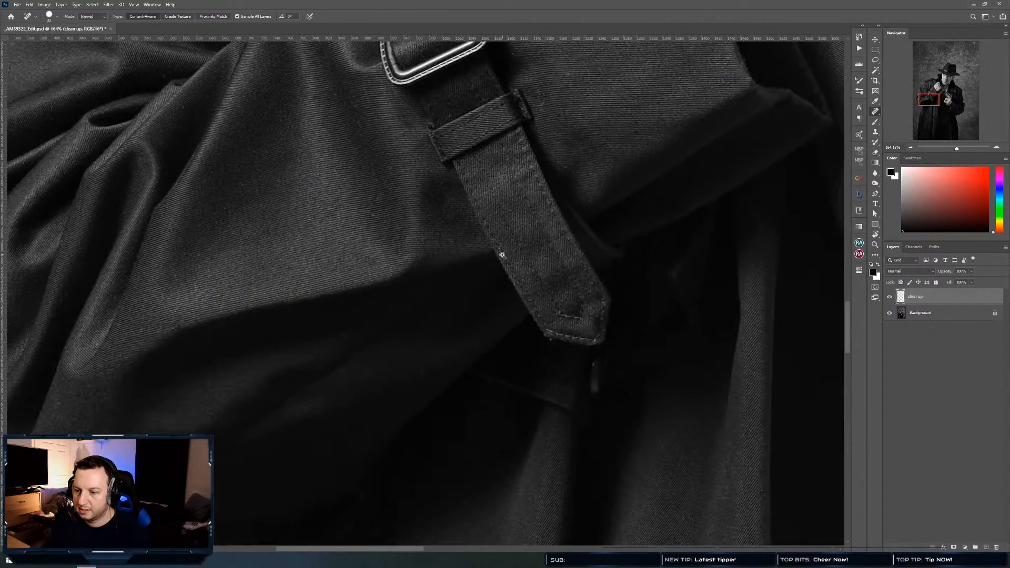
pyautogui.moveTo(502, 255); pyautogui.dragTo(477, 285)
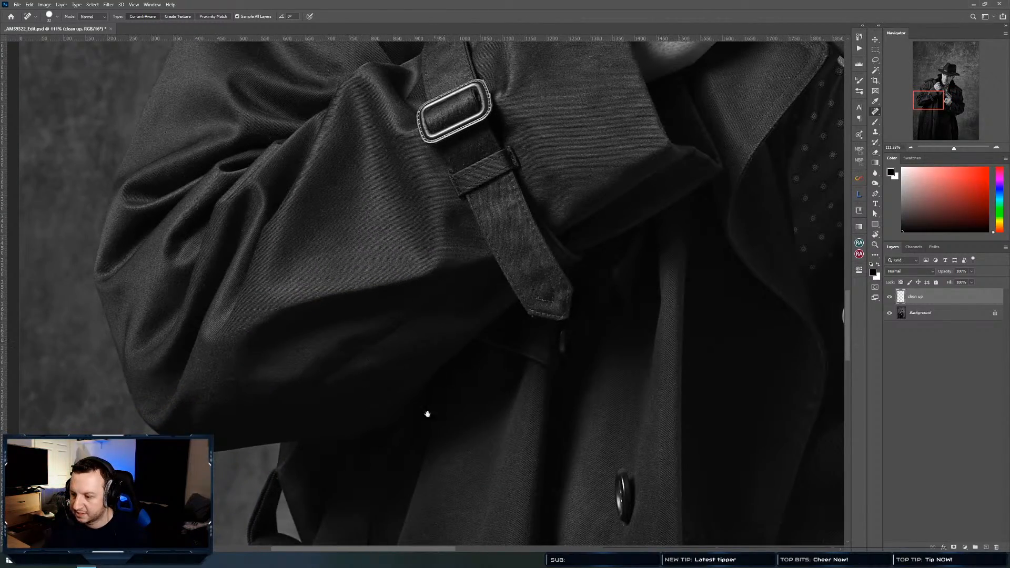
pyautogui.moveTo(427, 414); pyautogui.dragTo(417, 287)
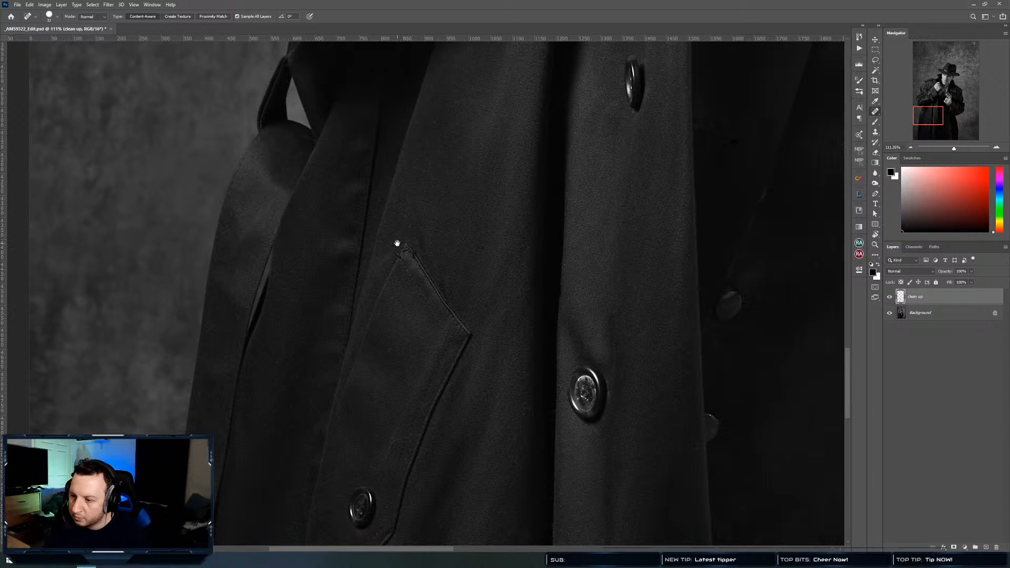
pyautogui.moveTo(397, 244); pyautogui.dragTo(409, 230)
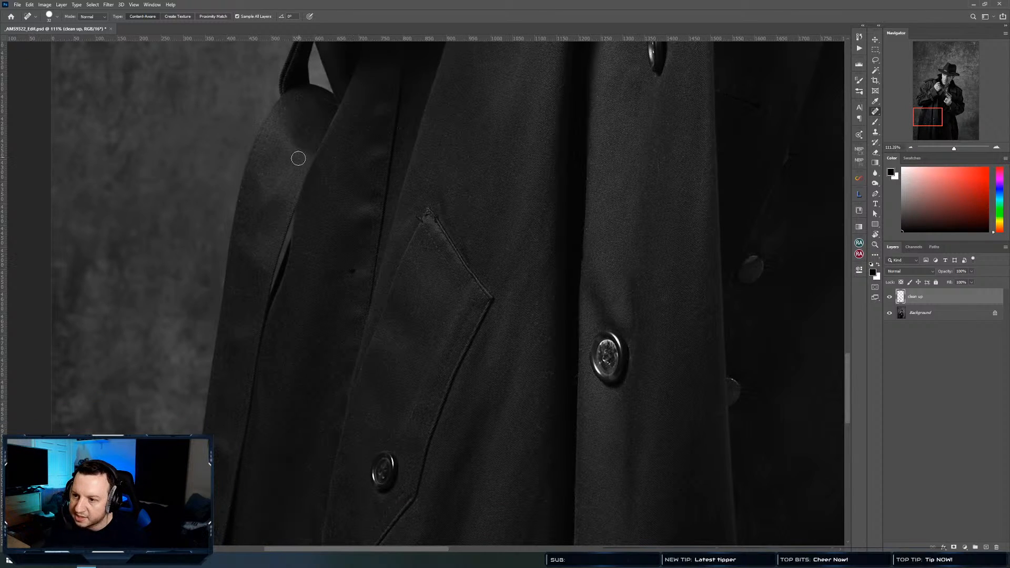
# Heal the specks on the coat's outer side folds and the fabric above the pocket flap, beneath the bent sleeve
pyautogui.moveTo(292, 138); pyautogui.dragTo(328, 115)
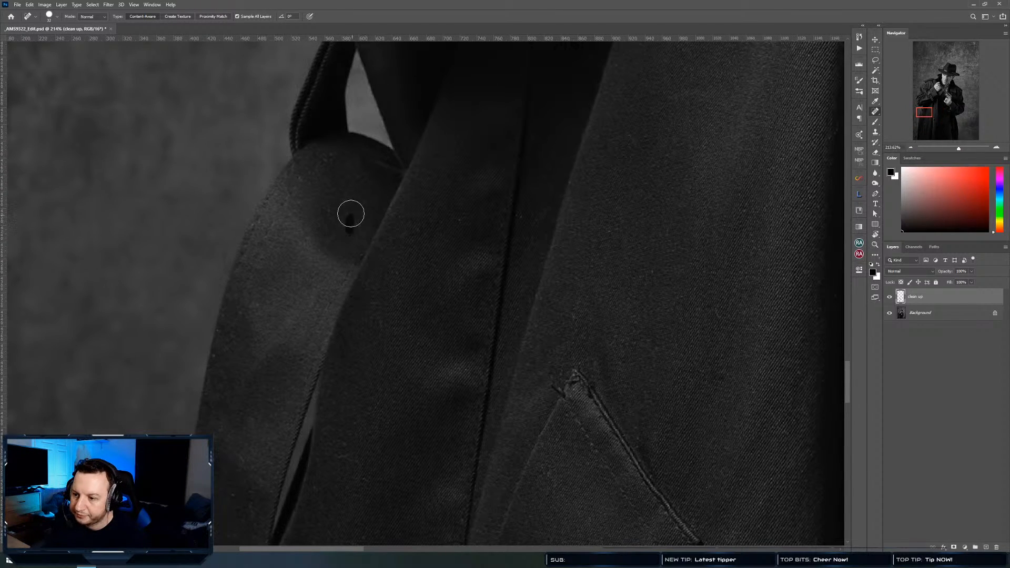
pyautogui.moveTo(327, 215); pyautogui.dragTo(318, 212)
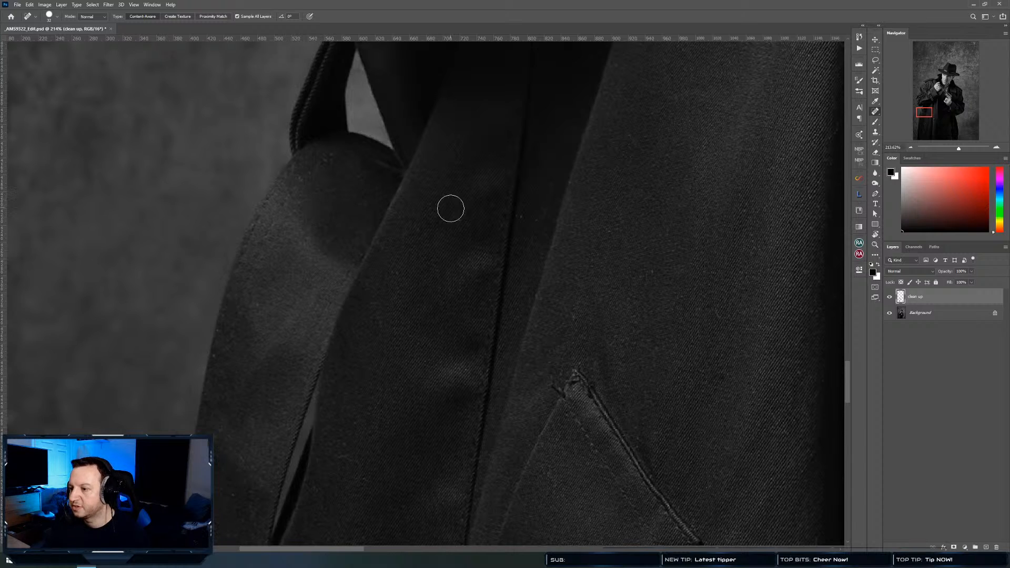
pyautogui.moveTo(453, 225); pyautogui.dragTo(457, 221)
pyautogui.moveTo(524, 212); pyautogui.dragTo(522, 213)
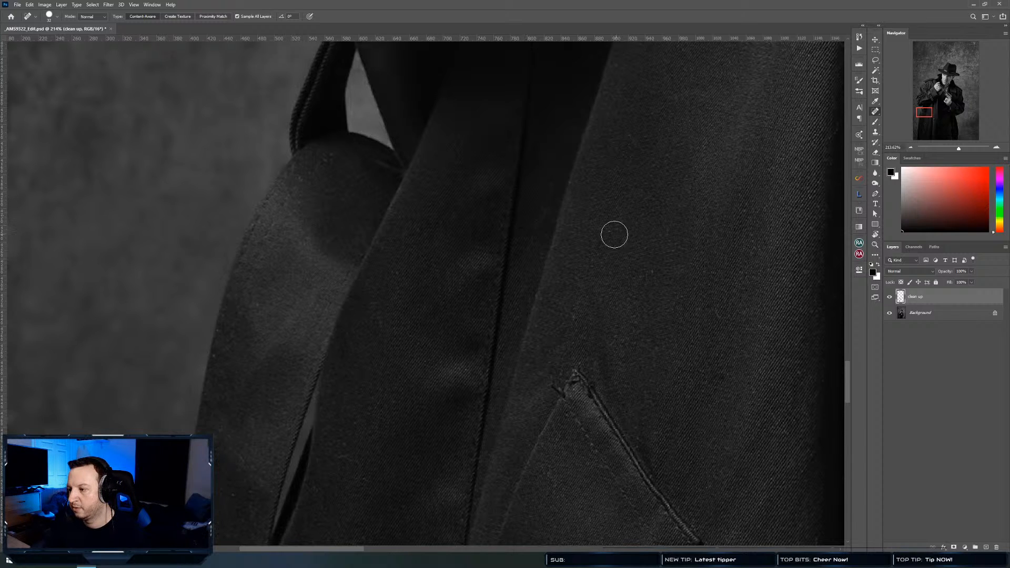
pyautogui.moveTo(627, 150); pyautogui.dragTo(634, 144)
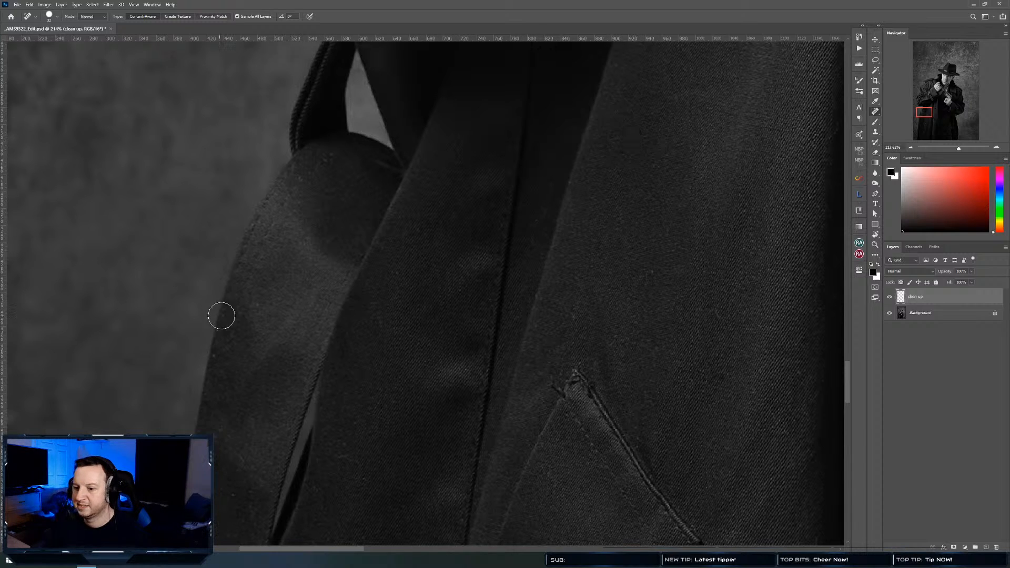
pyautogui.moveTo(255, 305); pyautogui.dragTo(256, 307)
# Heal the curved mark and leftover speck along the dark coat fold between the pinstripe trousers and the backdrop
pyautogui.moveTo(501, 328); pyautogui.dragTo(460, 384)
pyautogui.moveTo(553, 518); pyautogui.dragTo(378, 217)
pyautogui.moveTo(673, 245); pyautogui.dragTo(421, 302)
pyautogui.moveTo(490, 352); pyautogui.dragTo(501, 279)
pyautogui.moveTo(489, 134); pyautogui.dragTo(516, 366)
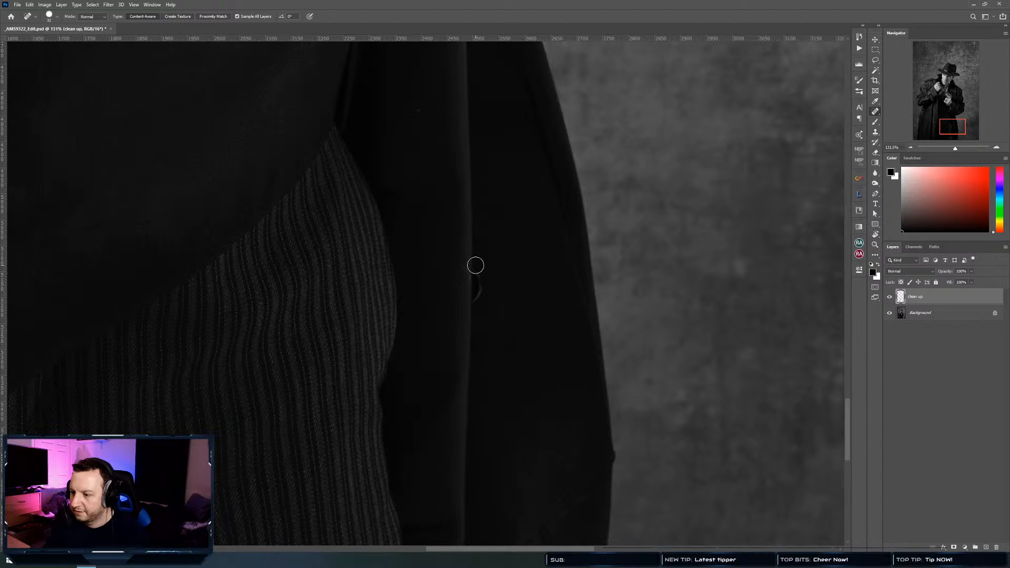
pyautogui.moveTo(479, 289); pyautogui.dragTo(473, 334)
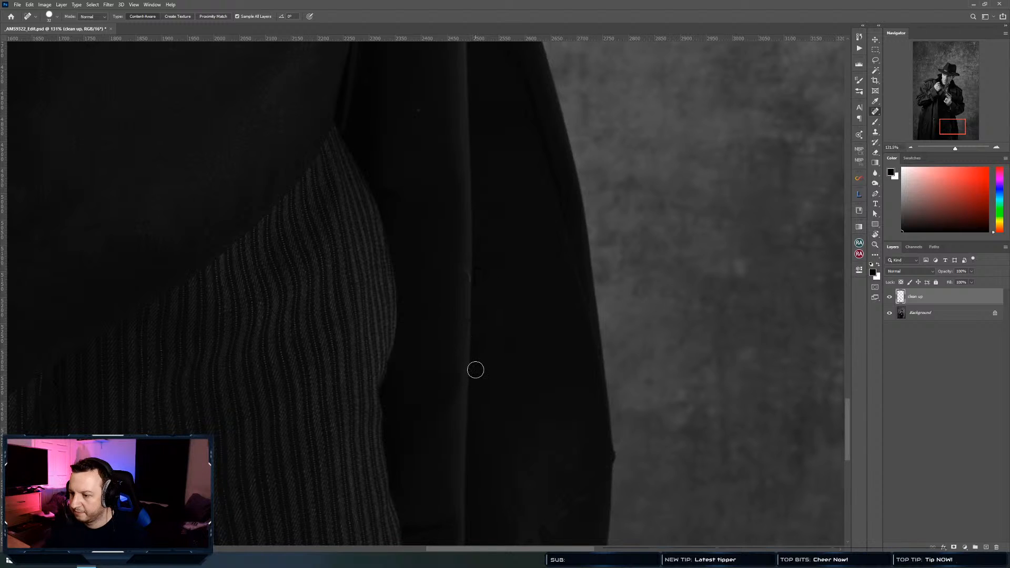
pyautogui.moveTo(465, 265)
pyautogui.mouseDown()
pyautogui.moveTo(466, 289)
pyautogui.moveTo(473, 270)
pyautogui.mouseUp()
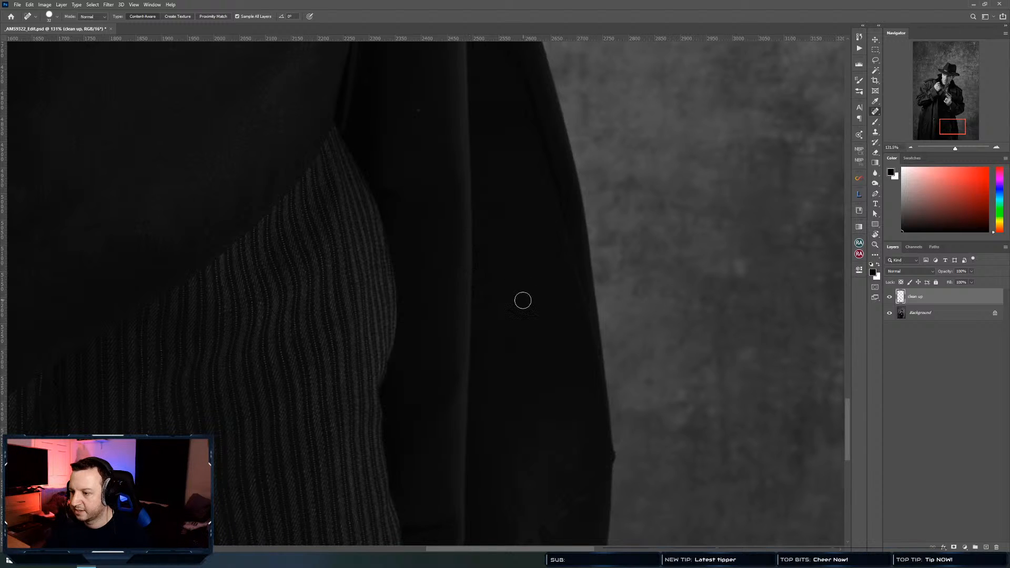
# Heal the specks on the wide cuff below the gun hand and on the sleeve folds around the buckled strap
pyautogui.moveTo(518, 204); pyautogui.dragTo(538, 372)
pyautogui.moveTo(435, 214); pyautogui.dragTo(500, 311)
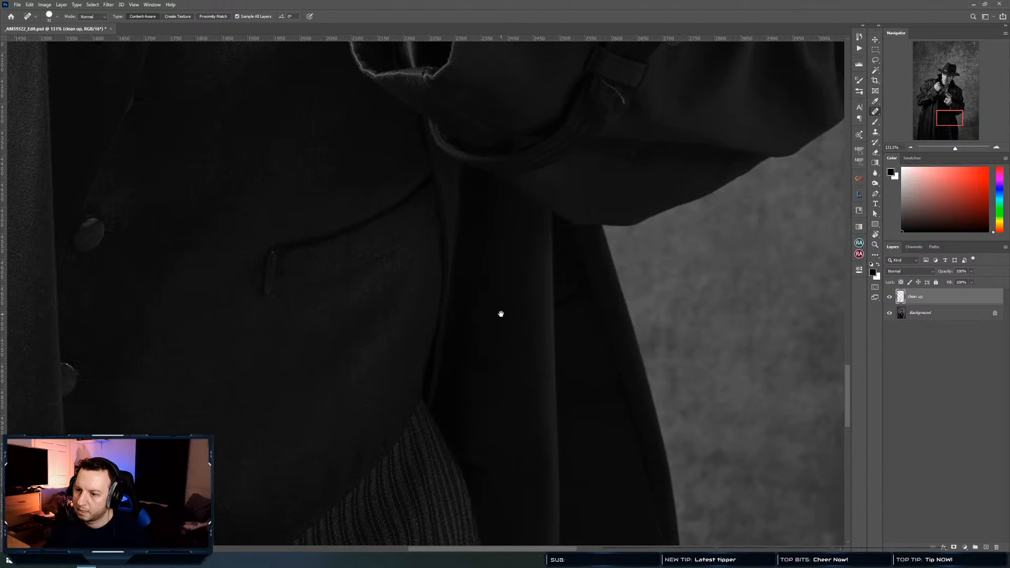
pyautogui.moveTo(365, 292); pyautogui.dragTo(395, 426)
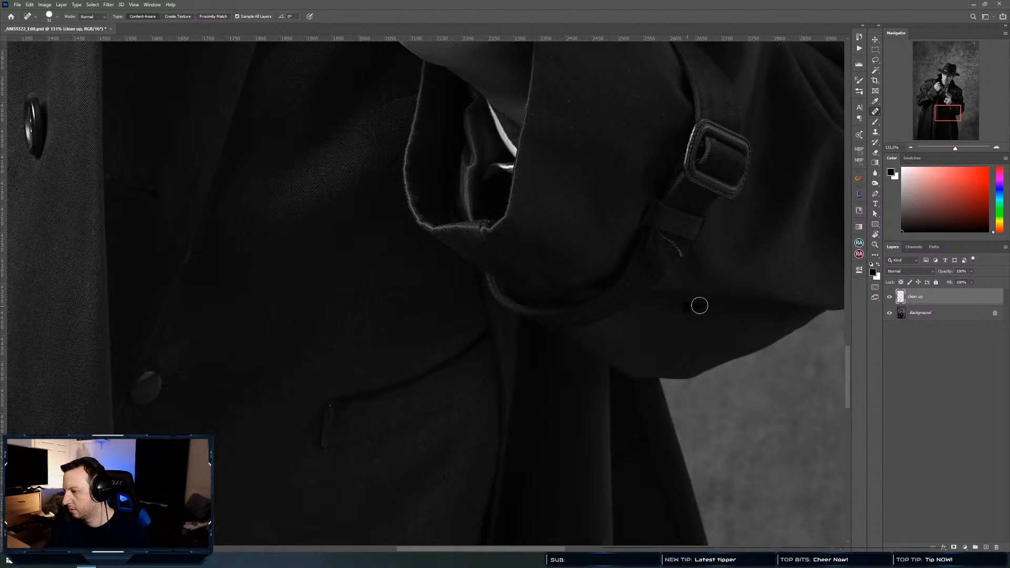
pyautogui.moveTo(688, 301); pyautogui.dragTo(617, 391)
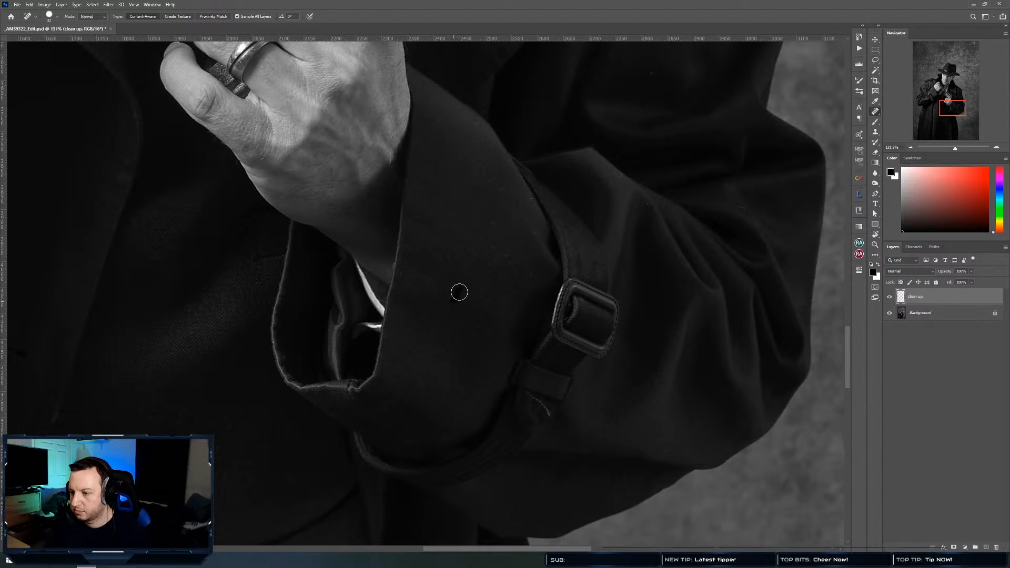
pyautogui.click(436, 327)
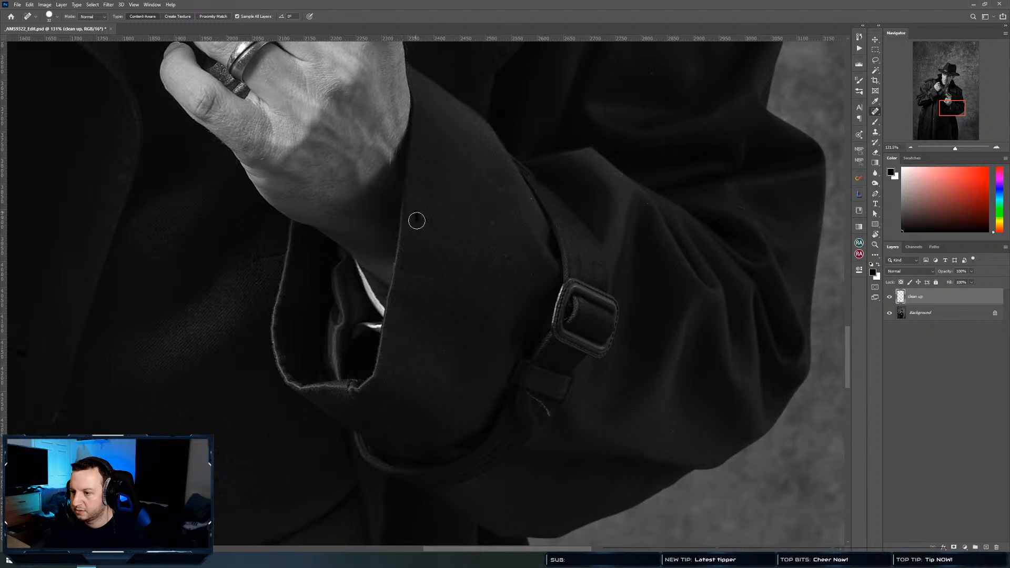
pyautogui.click(417, 219)
pyautogui.click(475, 255)
pyautogui.click(497, 249)
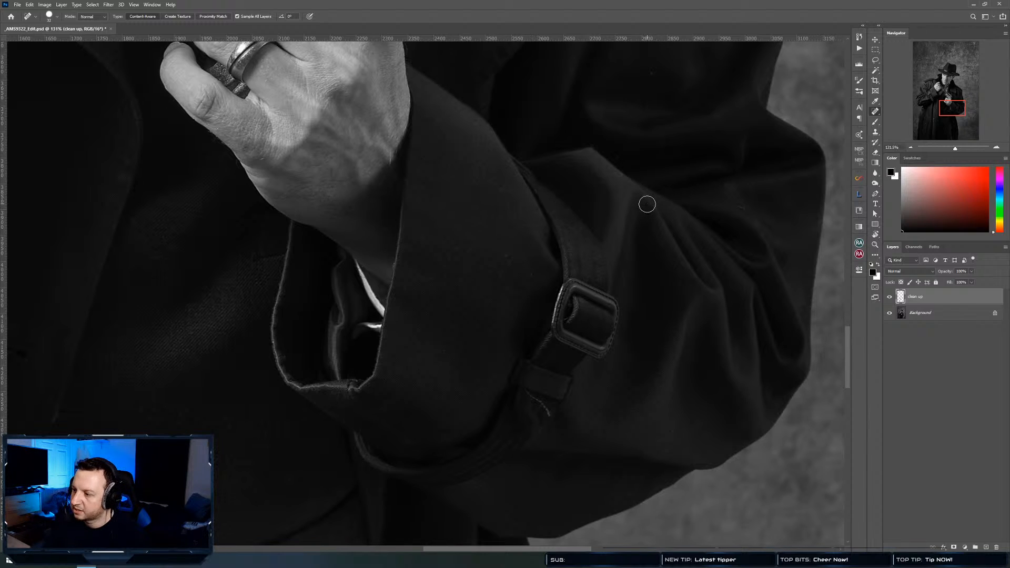
pyautogui.click(753, 205)
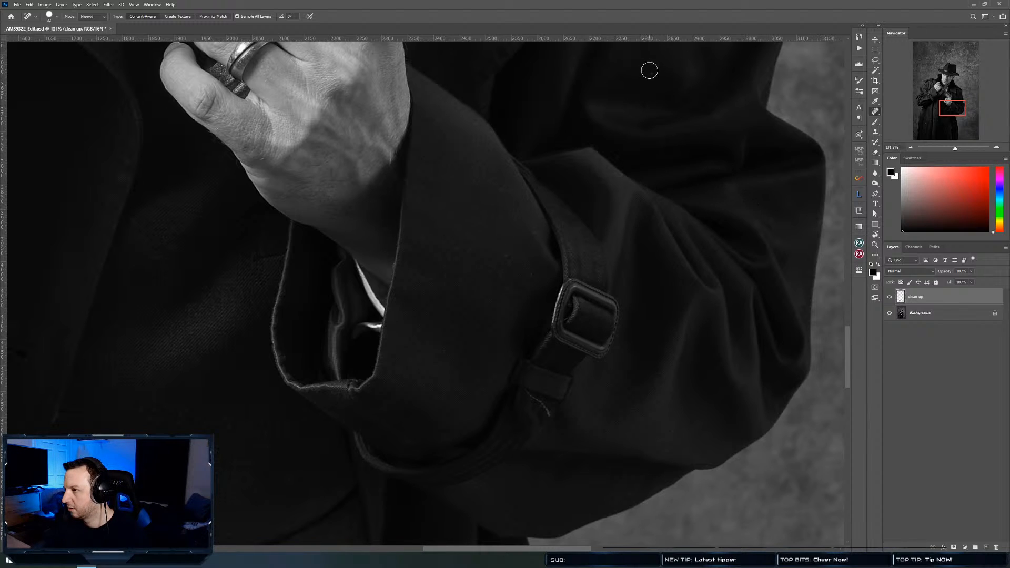
pyautogui.click(528, 278)
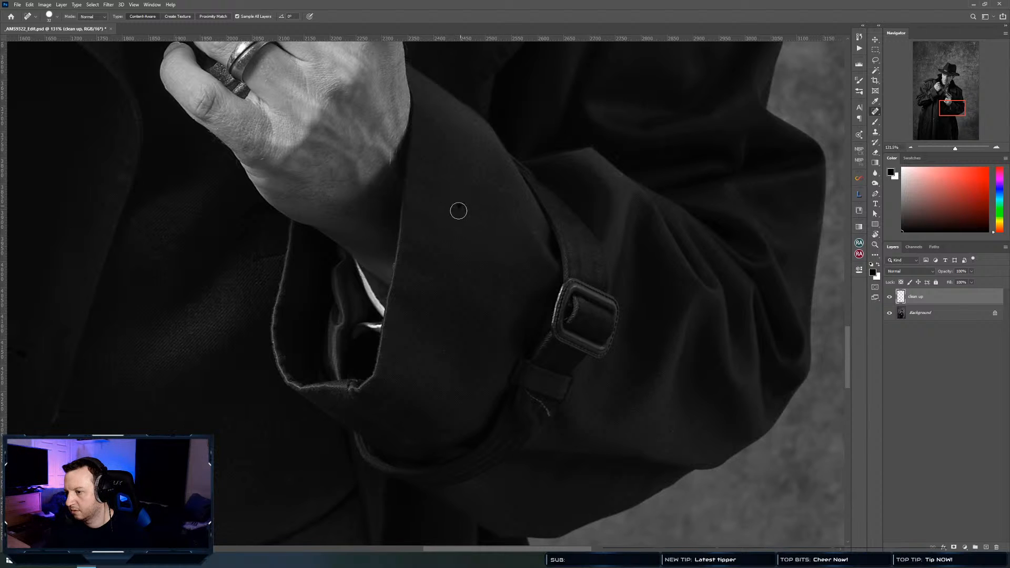
pyautogui.moveTo(471, 213); pyautogui.dragTo(470, 225)
# Heal the specks on the buttonholed lapel beside the gun and the bright dots near the collar tip above it
pyautogui.moveTo(517, 185); pyautogui.dragTo(456, 332)
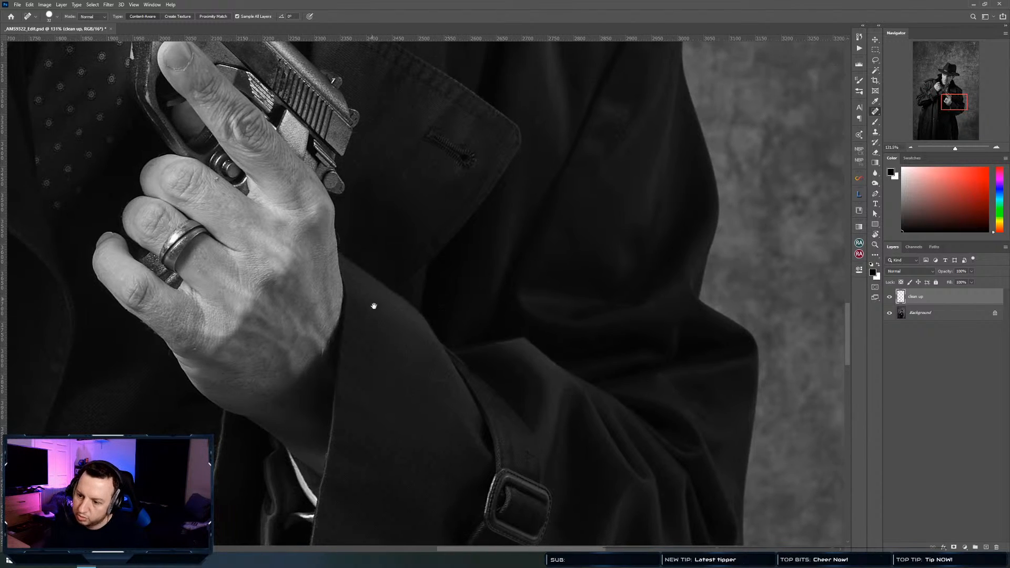
pyautogui.moveTo(411, 293); pyautogui.dragTo(323, 320)
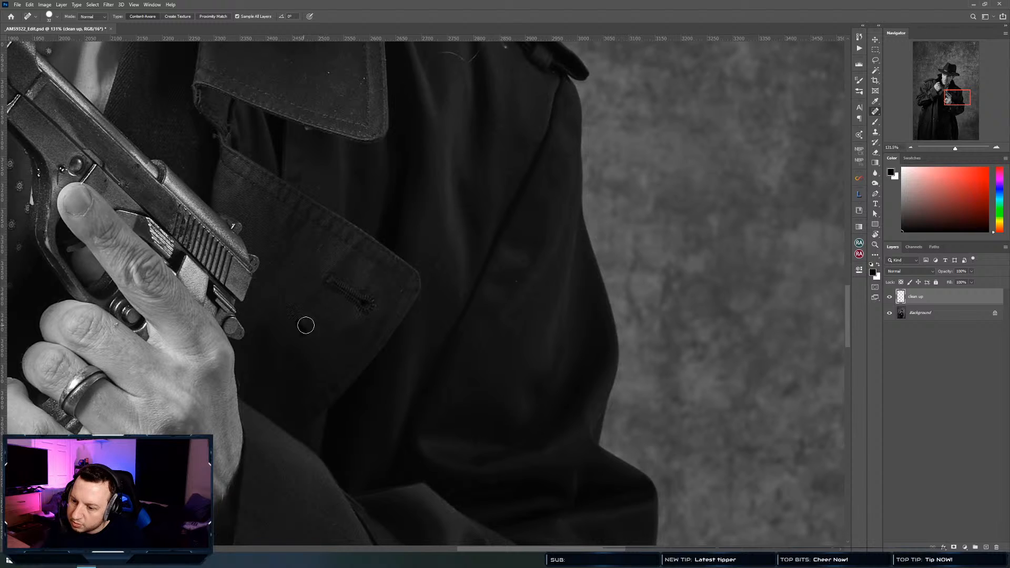
pyautogui.click(304, 319)
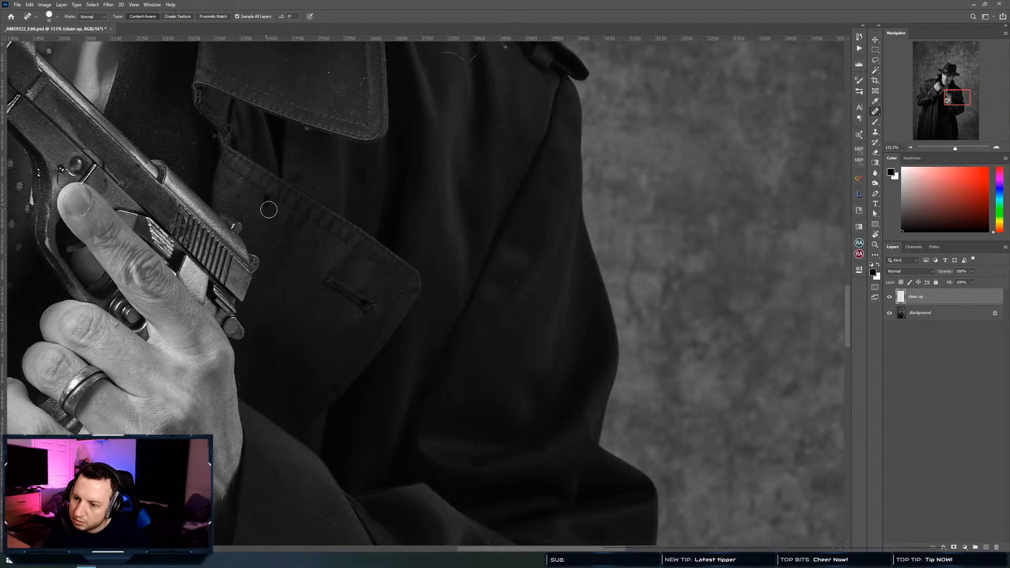
pyautogui.moveTo(325, 122); pyautogui.dragTo(354, 275)
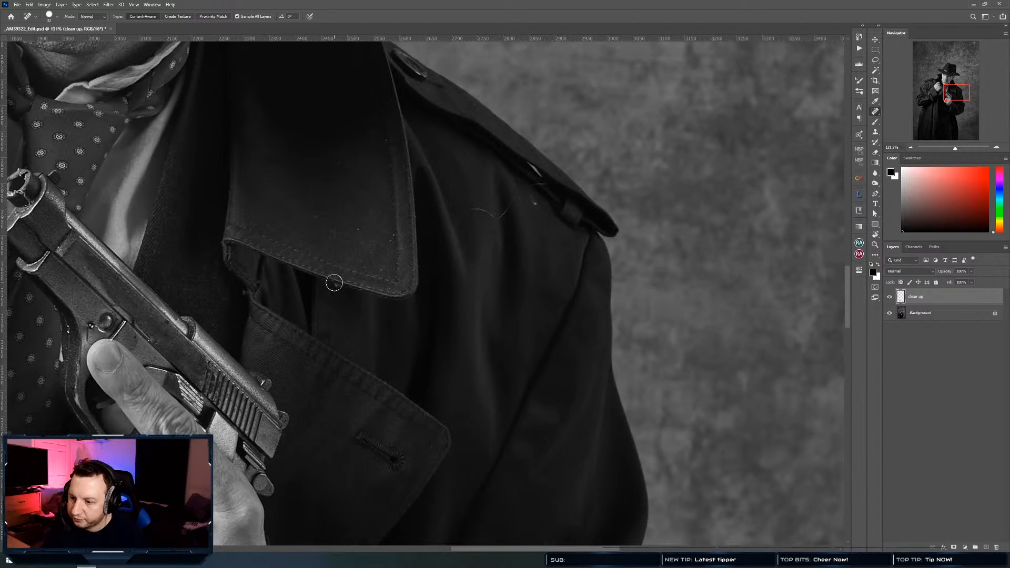
pyautogui.click(360, 231)
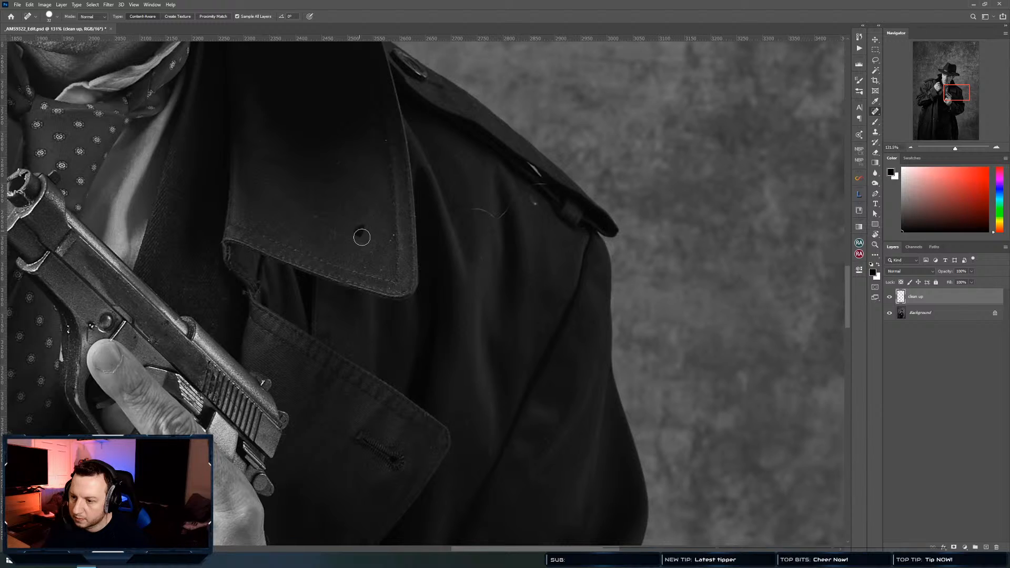
pyautogui.moveTo(391, 240); pyautogui.dragTo(395, 236)
# Heal the long wavy hair on the shoulder beneath the epaulette and the specks around it
pyautogui.moveTo(509, 203); pyautogui.dragTo(503, 204)
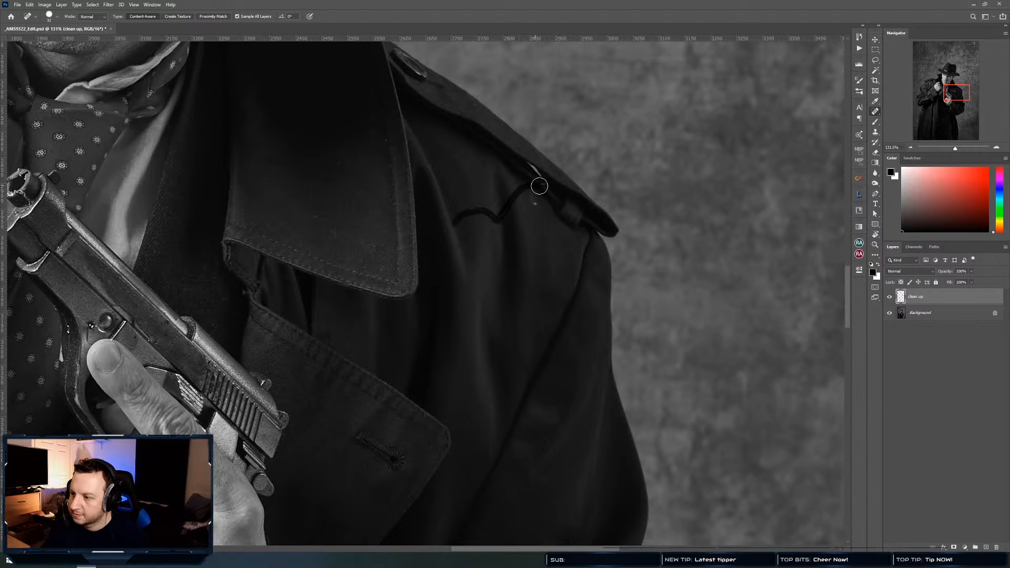
pyautogui.moveTo(556, 182); pyautogui.dragTo(535, 198)
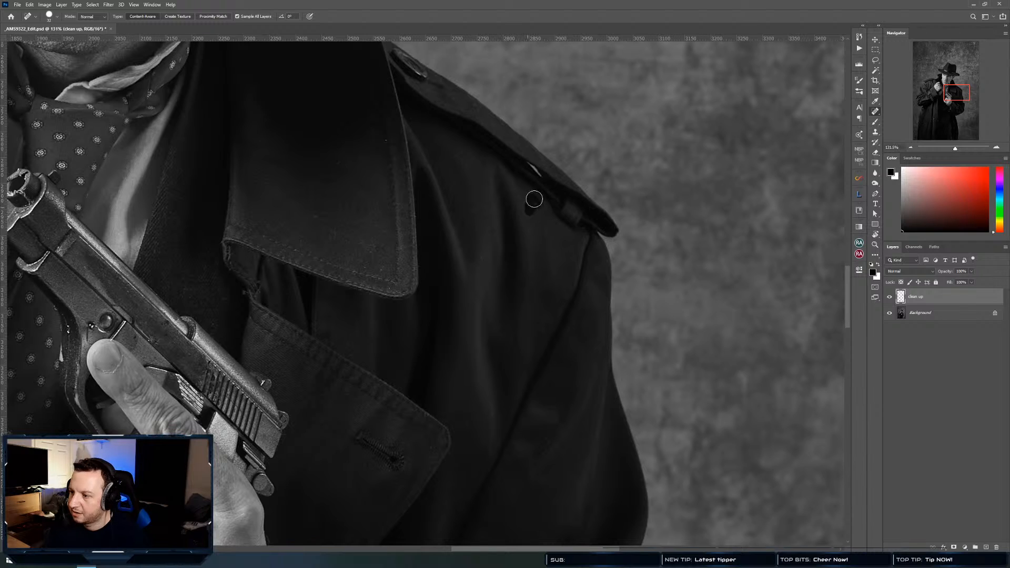
pyautogui.moveTo(474, 190); pyautogui.dragTo(474, 220)
pyautogui.moveTo(464, 159); pyautogui.dragTo(465, 174)
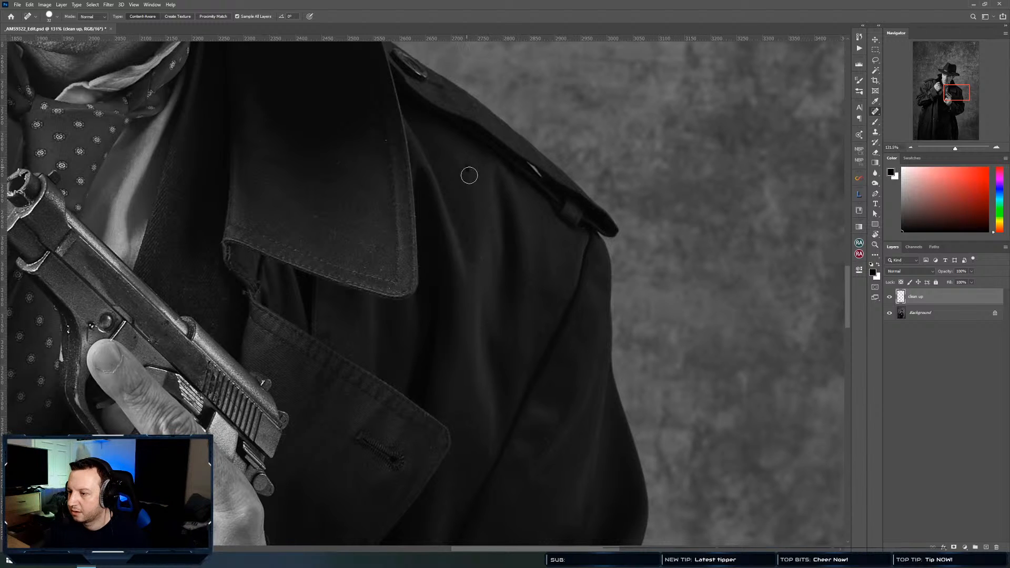
pyautogui.moveTo(380, 216); pyautogui.dragTo(399, 272)
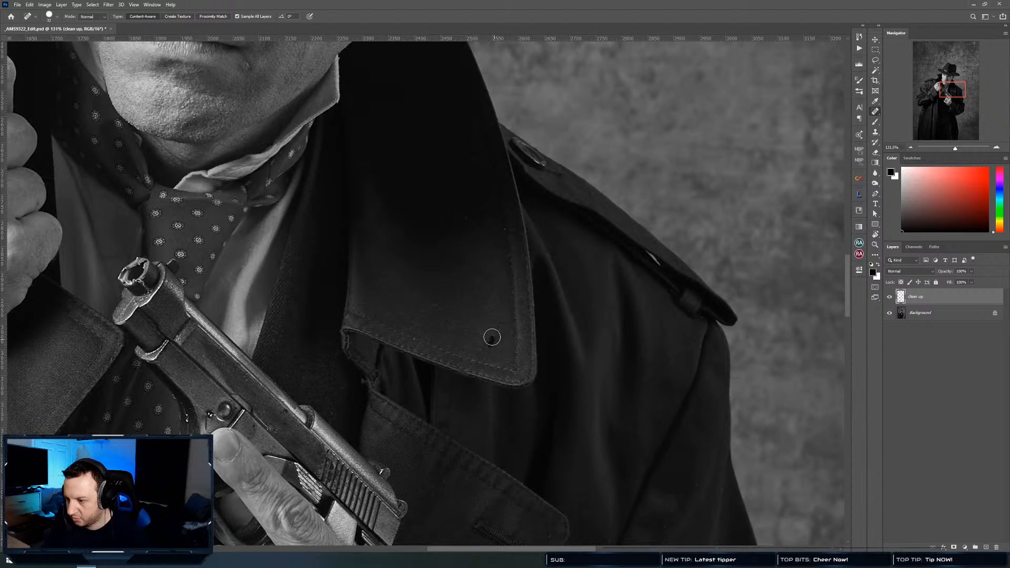
# Heal the remaining specks on the large coat collar and on the dark folds below the shoulder epaulette
pyautogui.click(490, 340)
pyautogui.click(438, 306)
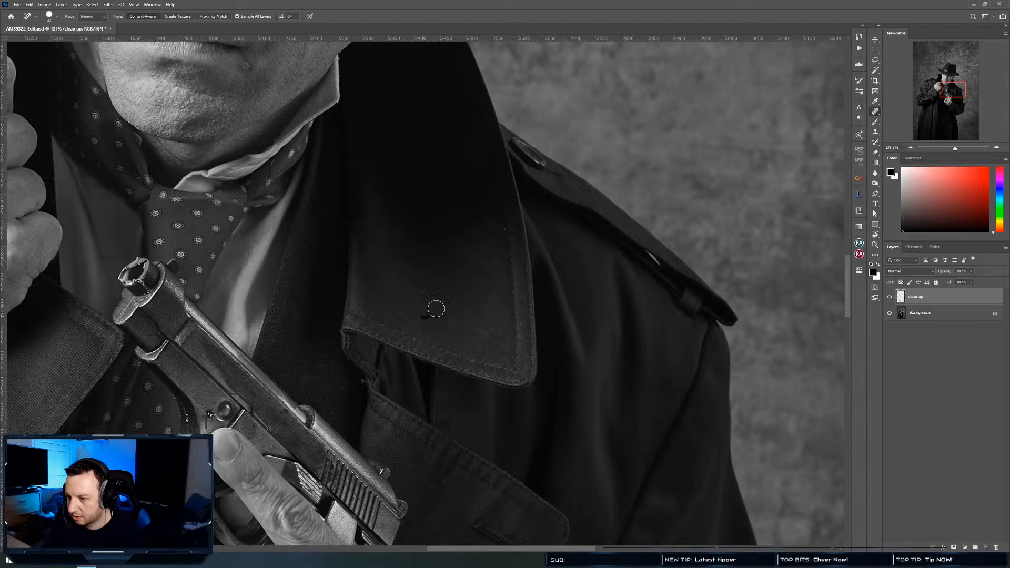
pyautogui.click(390, 245)
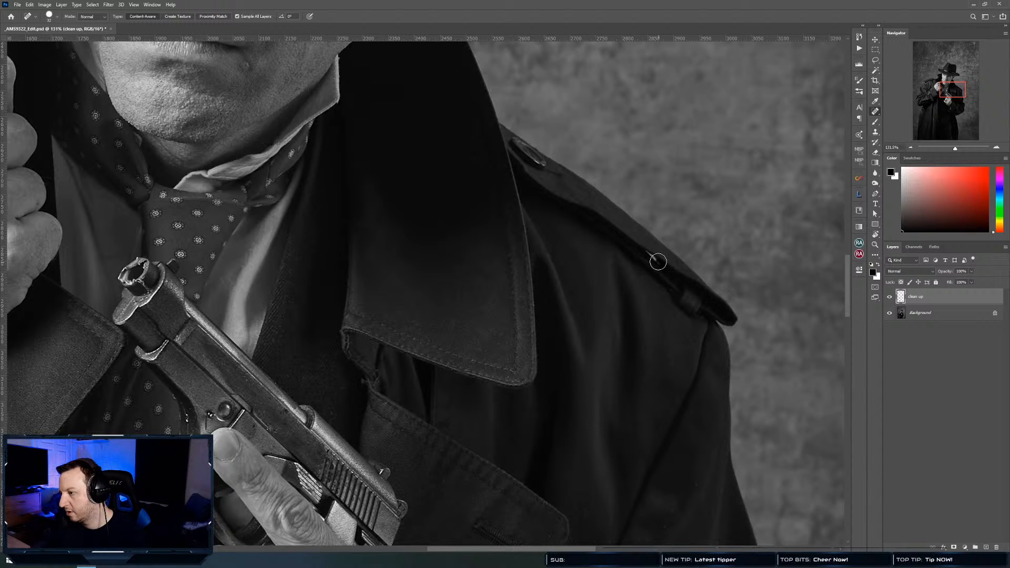
pyautogui.moveTo(604, 304); pyautogui.dragTo(474, 293)
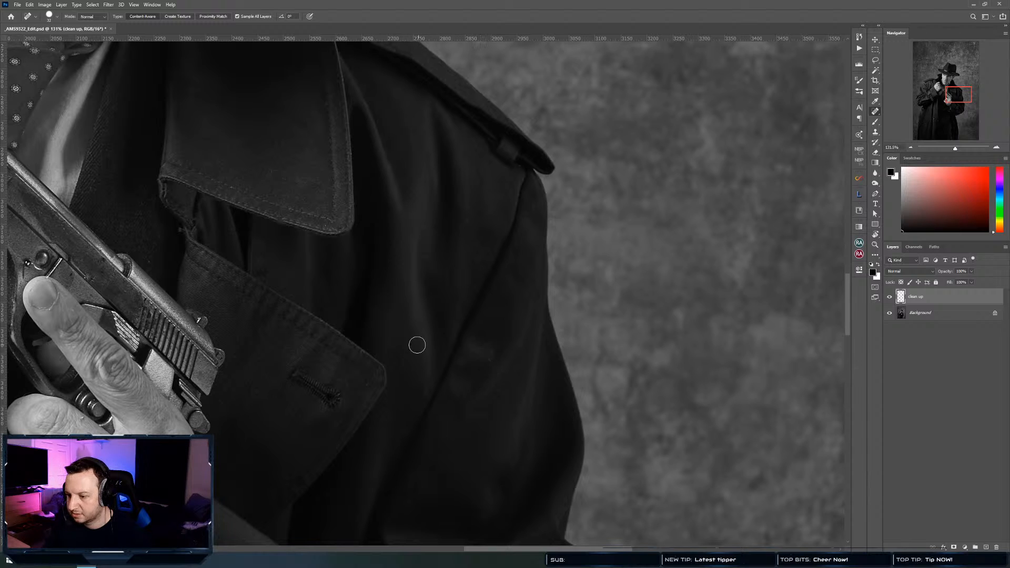
pyautogui.moveTo(420, 302); pyautogui.dragTo(406, 327)
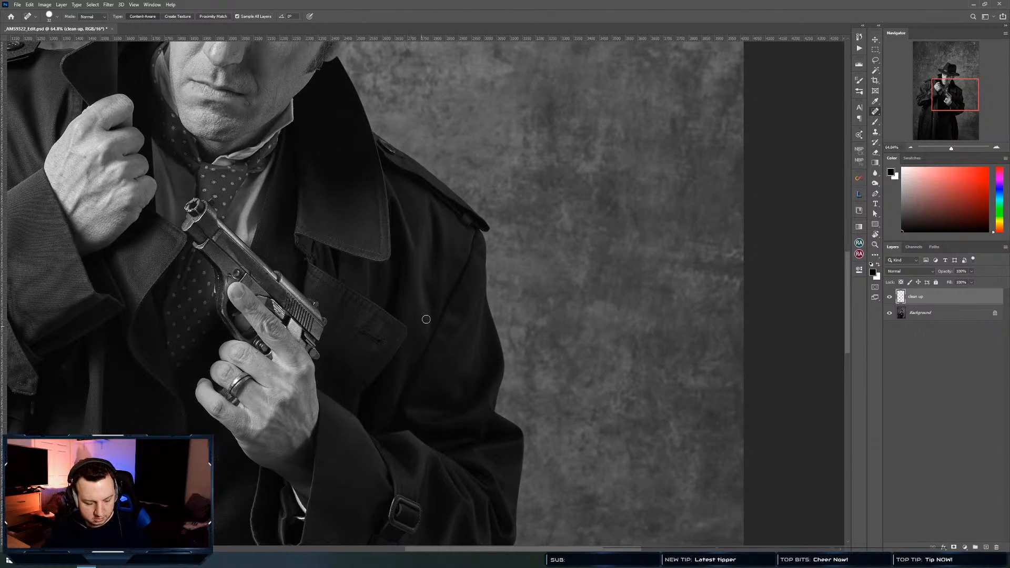
# Toggle the clean up layer's visibility to compare the coat before and after healing, and review the whole portrait
pyautogui.press('v')
pyautogui.moveTo(311, 306); pyautogui.dragTo(557, 260)
pyautogui.hotkey('ctrl', ',')
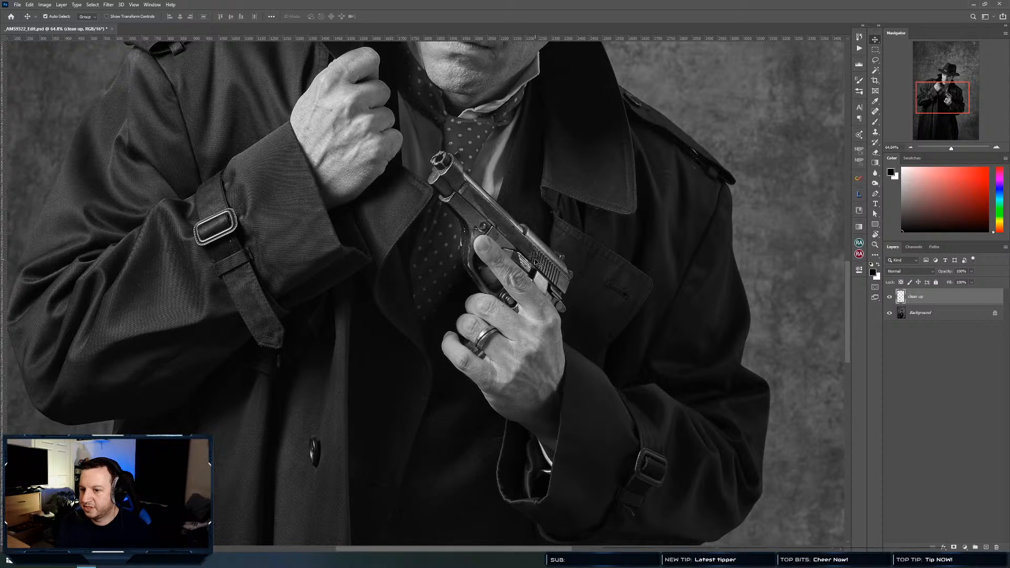
pyautogui.moveTo(415, 379); pyautogui.dragTo(465, 158)
pyautogui.moveTo(429, 268); pyautogui.dragTo(417, 191)
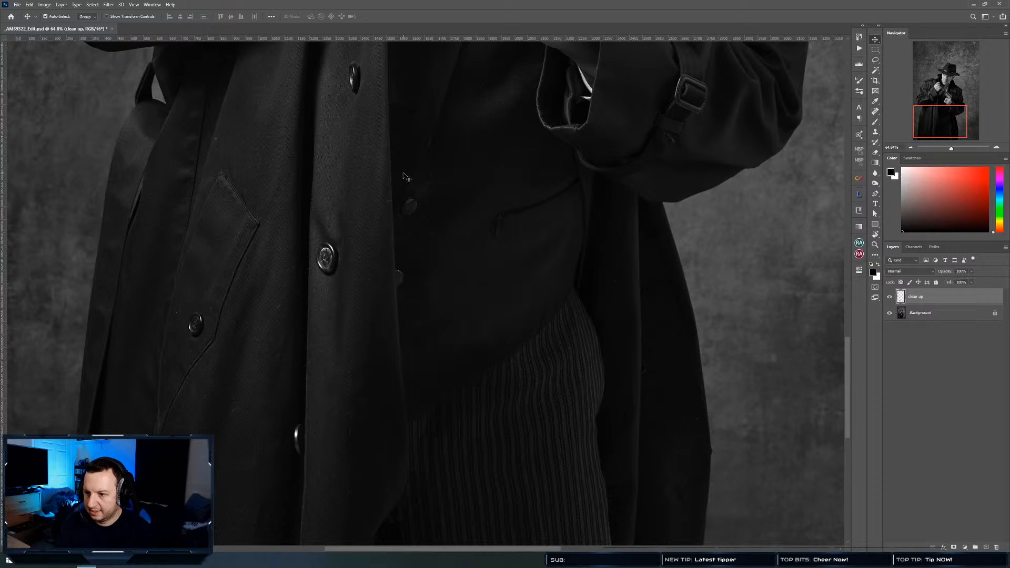
pyautogui.hotkey('ctrl', ',')
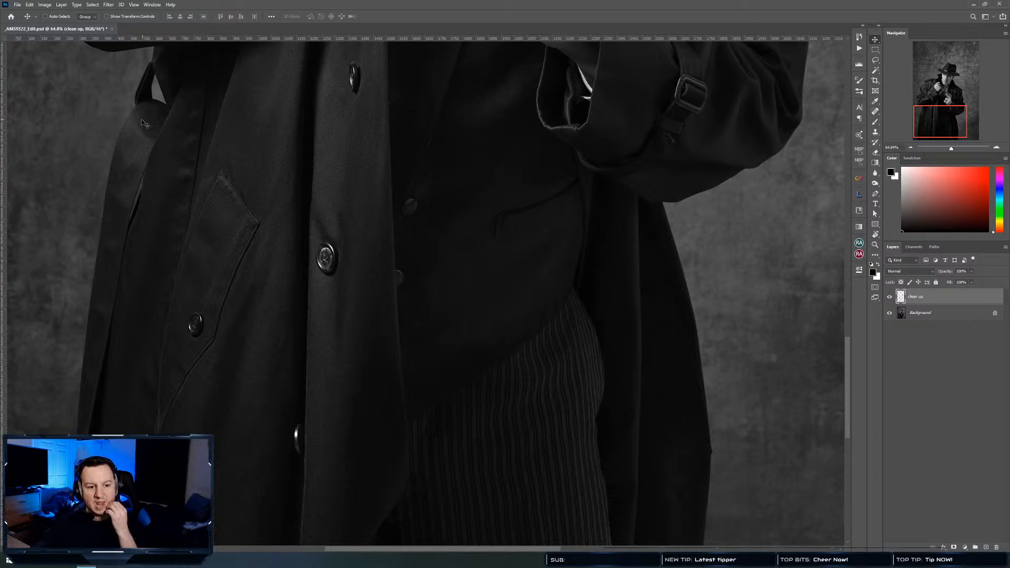
pyautogui.moveTo(340, 158); pyautogui.dragTo(392, 365)
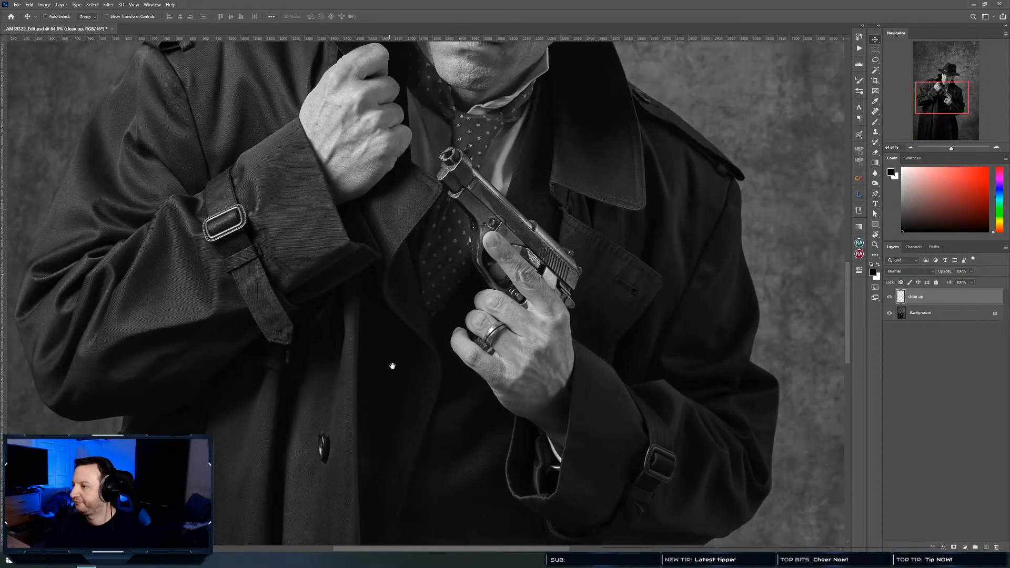
pyautogui.moveTo(503, 57); pyautogui.dragTo(419, 215)
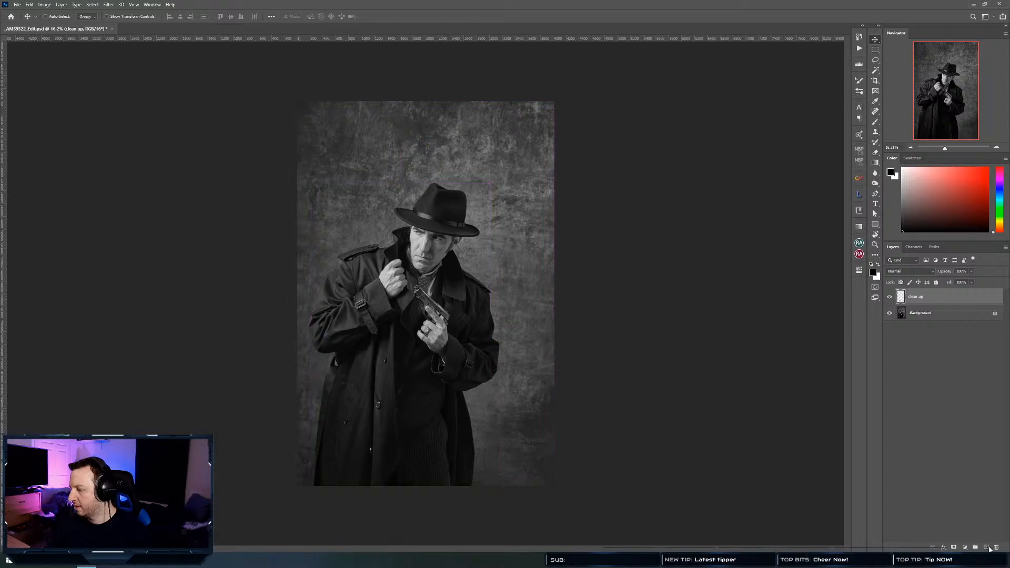
pyautogui.click(970, 495)
pyautogui.click(949, 293)
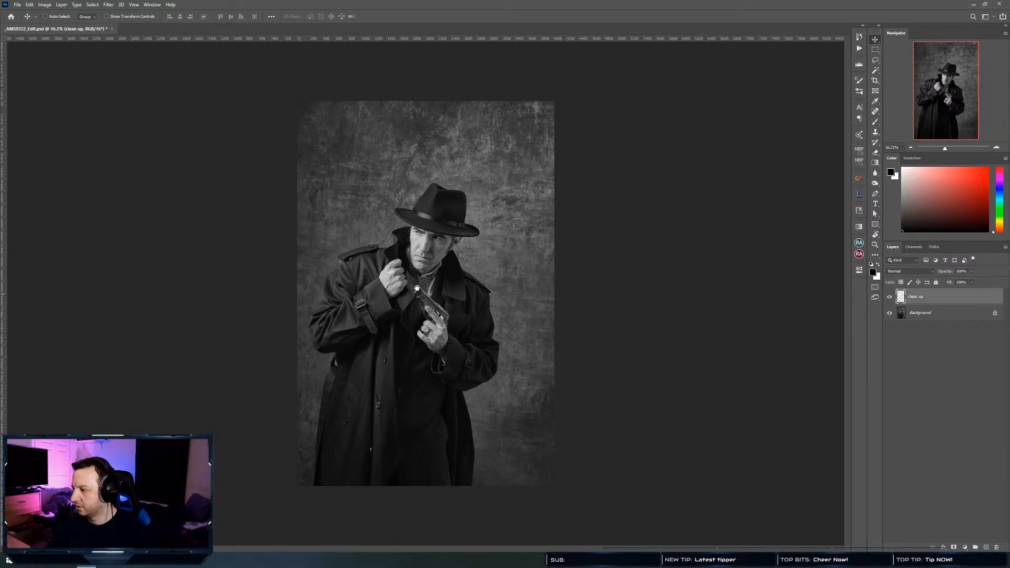
# Switch to the Healing Brush and heal the blemishes on the back of the fist gripping the collar
pyautogui.moveTo(377, 280)
pyautogui.mouseDown()
pyautogui.moveTo(423, 290)
pyautogui.moveTo(287, 440)
pyautogui.mouseUp()
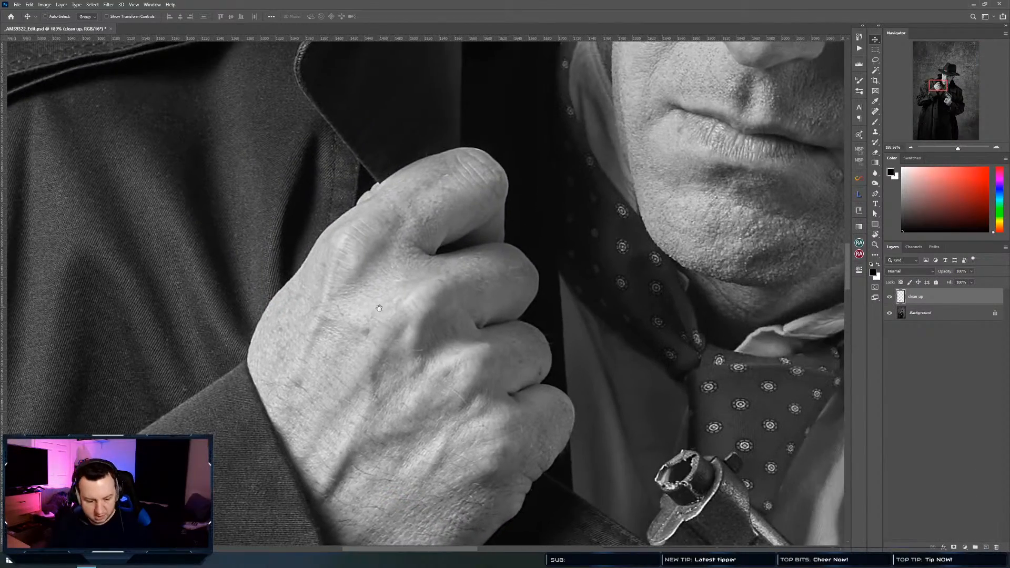
pyautogui.press('j')
pyautogui.moveTo(384, 309)
pyautogui.mouseDown()
pyautogui.moveTo(352, 314)
pyautogui.moveTo(383, 316)
pyautogui.moveTo(339, 336)
pyautogui.mouseUp()
pyautogui.rightClick(875, 117)
pyautogui.click(908, 122)
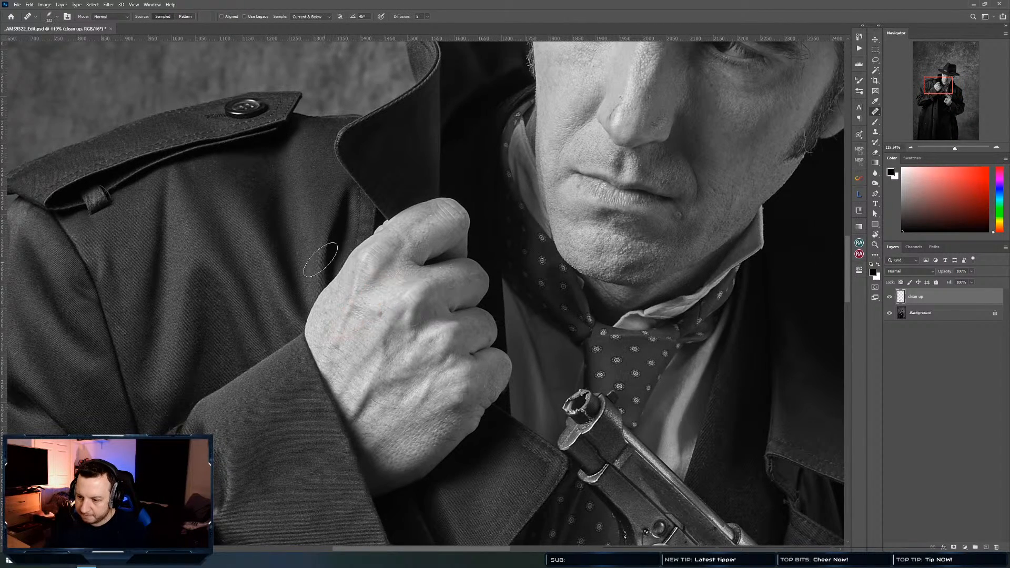
pyautogui.moveTo(364, 279); pyautogui.dragTo(392, 325)
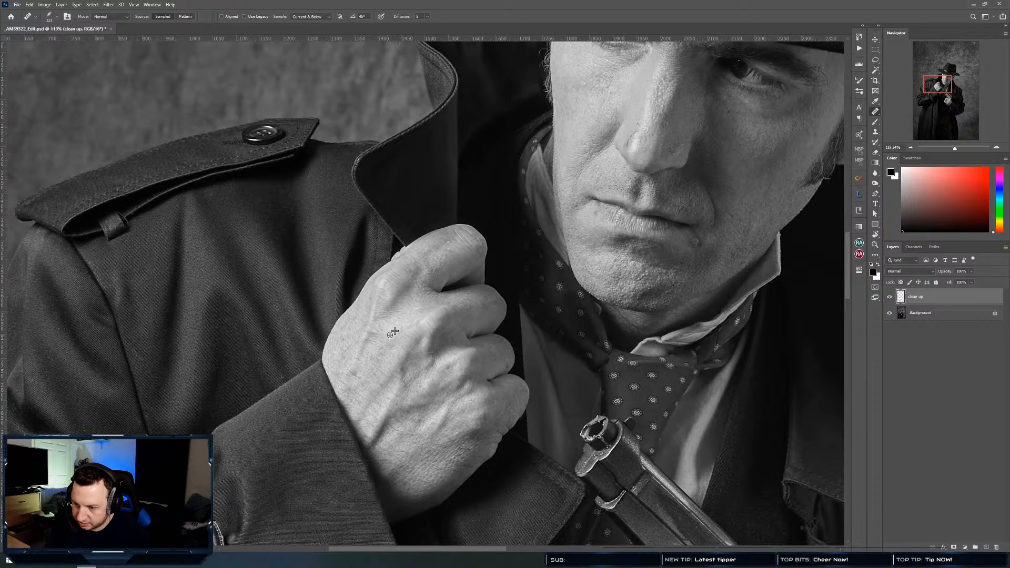
pyautogui.keyDown('alt'); pyautogui.click(362, 367); pyautogui.keyUp('alt')
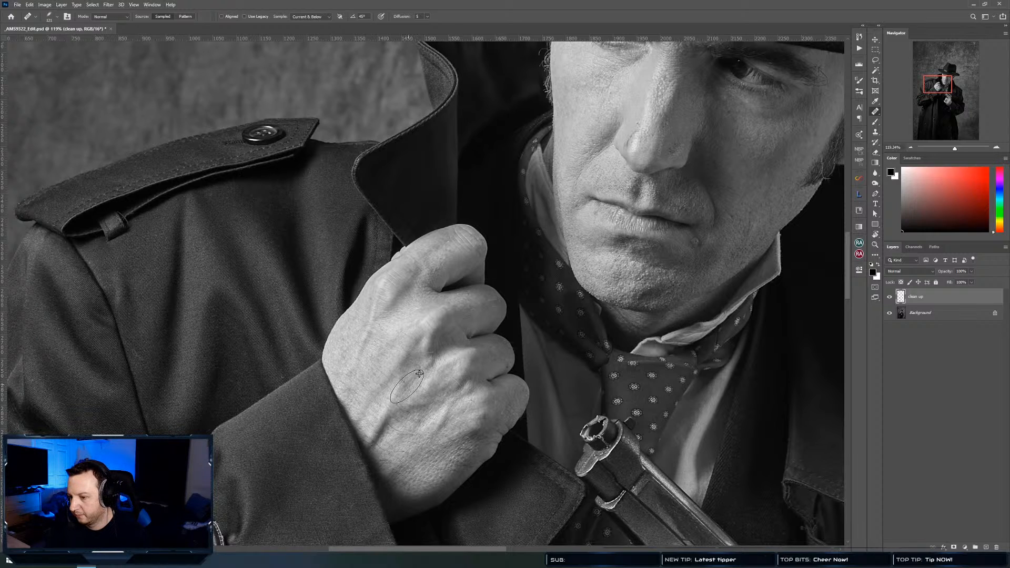
# Heal the small mark on the finger above the ring on the gun hand, using nearby skin as the source
pyautogui.scroll(-5, 434, 439)
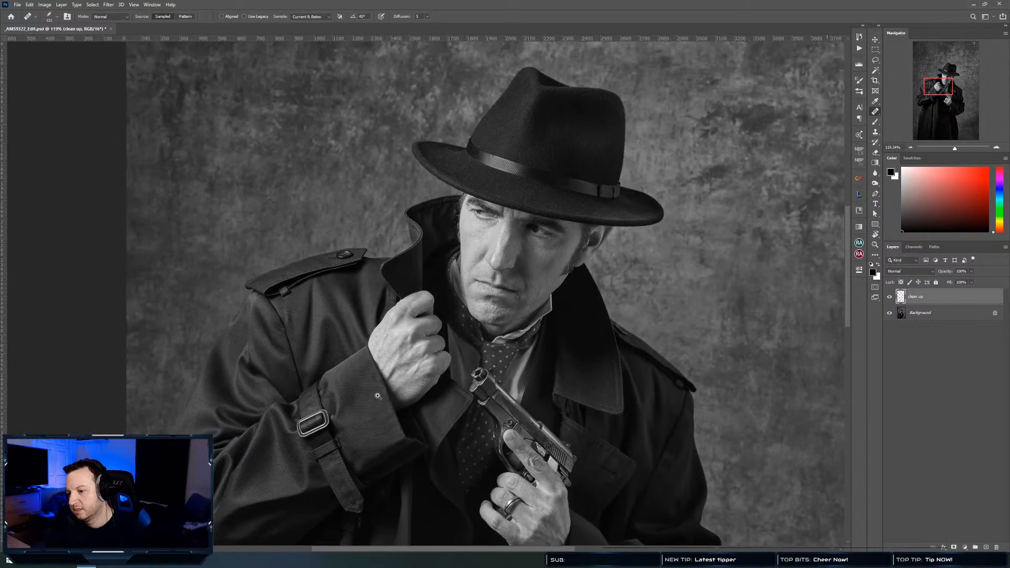
pyautogui.scroll(5, 456, 454)
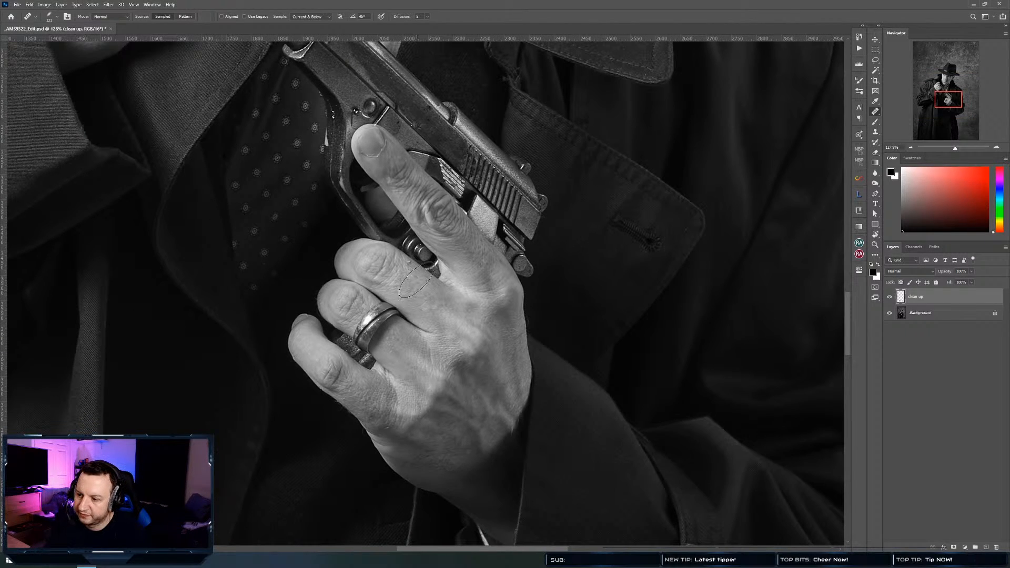
pyautogui.keyDown('alt'); pyautogui.click(424, 284); pyautogui.keyUp('alt')
pyautogui.click(407, 264)
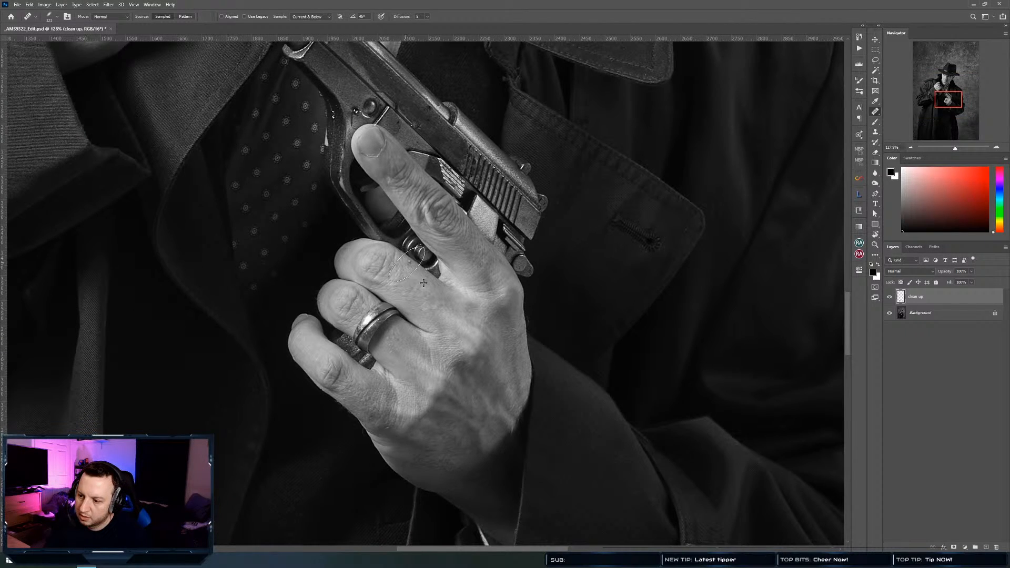
# Try to heal over the opening of the gun's muzzle, and undo the stroke
pyautogui.moveTo(448, 351); pyautogui.dragTo(418, 429)
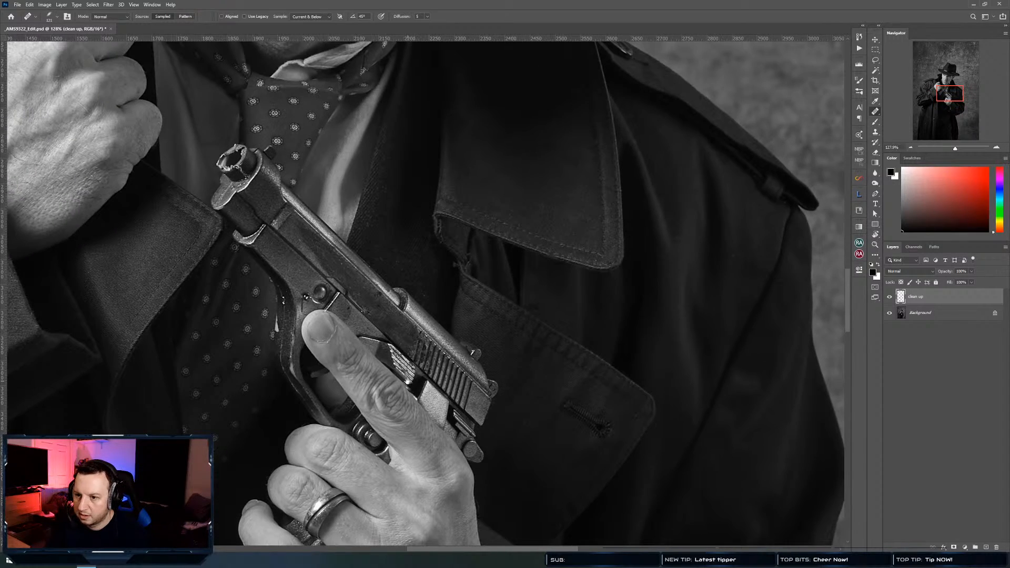
pyautogui.moveTo(307, 268); pyautogui.dragTo(390, 348)
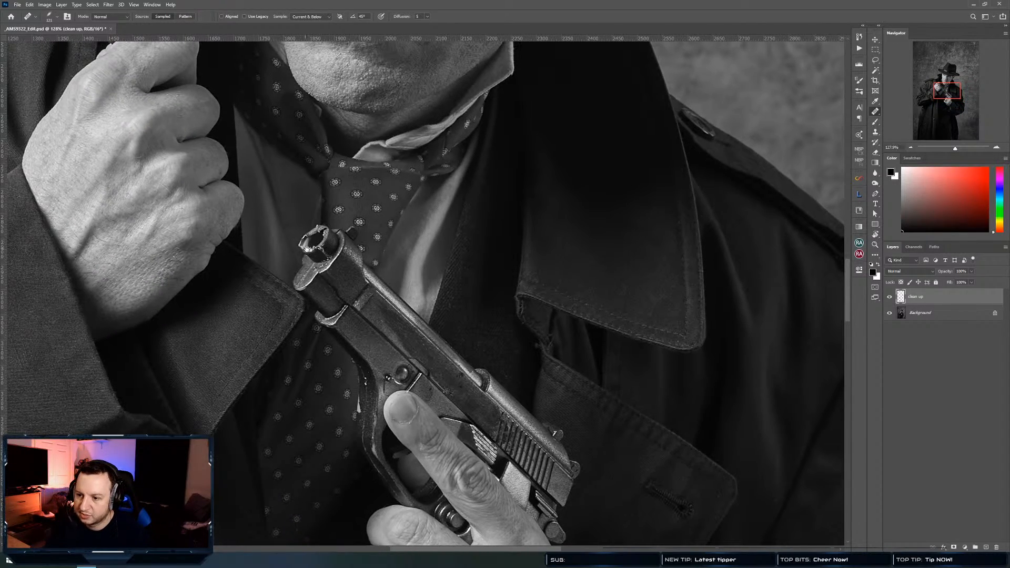
pyautogui.moveTo(324, 255); pyautogui.dragTo(369, 315)
pyautogui.moveTo(386, 253); pyautogui.dragTo(401, 186)
pyautogui.moveTo(376, 301); pyautogui.dragTo(394, 256)
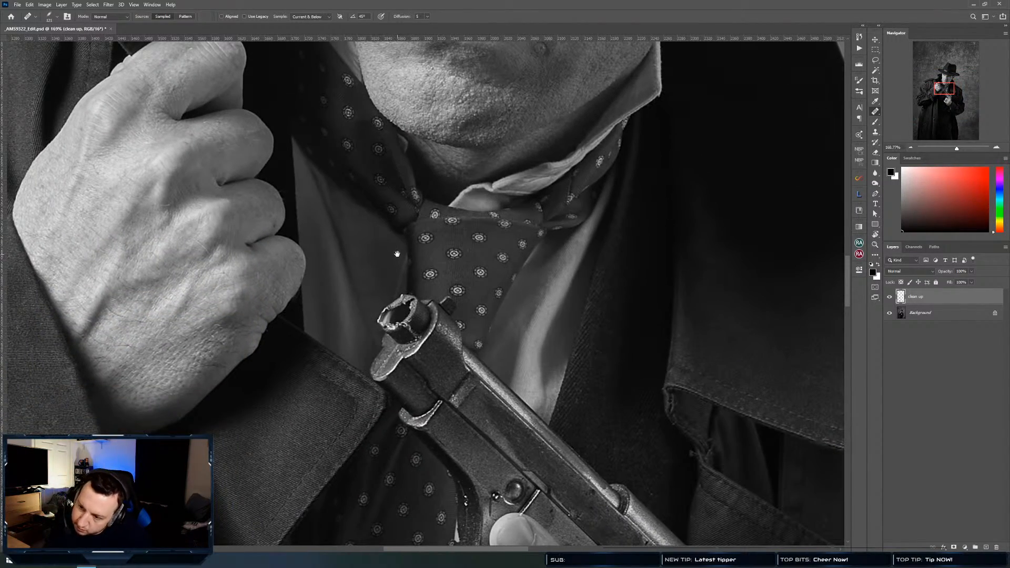
pyautogui.moveTo(406, 319); pyautogui.dragTo(397, 316)
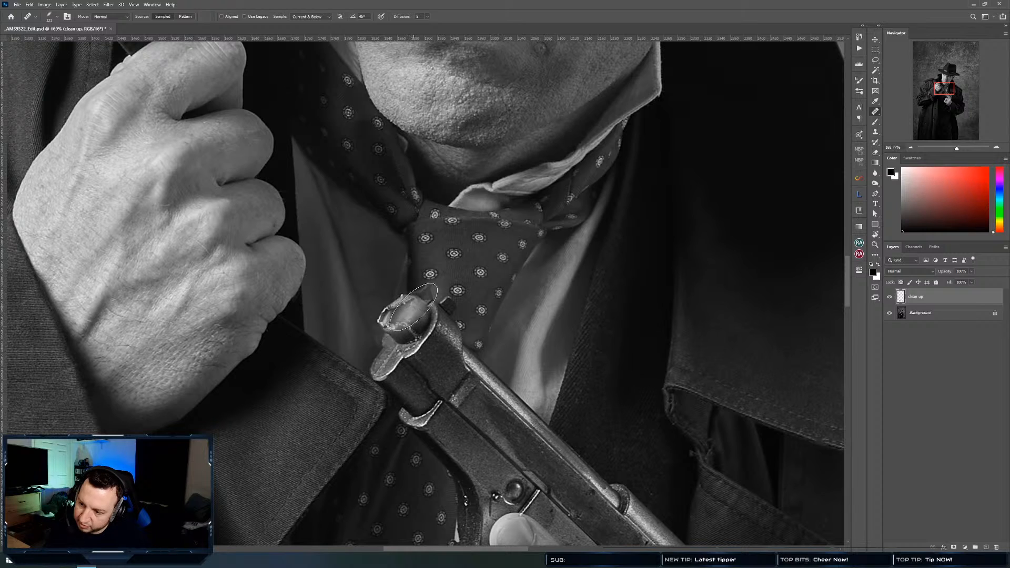
pyautogui.hotkey('ctrl', 'z')
# Heal the spot just below the corner of the mouth, sampling the adjacent cheek skin
pyautogui.moveTo(442, 206); pyautogui.dragTo(405, 311)
pyautogui.moveTo(453, 239); pyautogui.dragTo(438, 367)
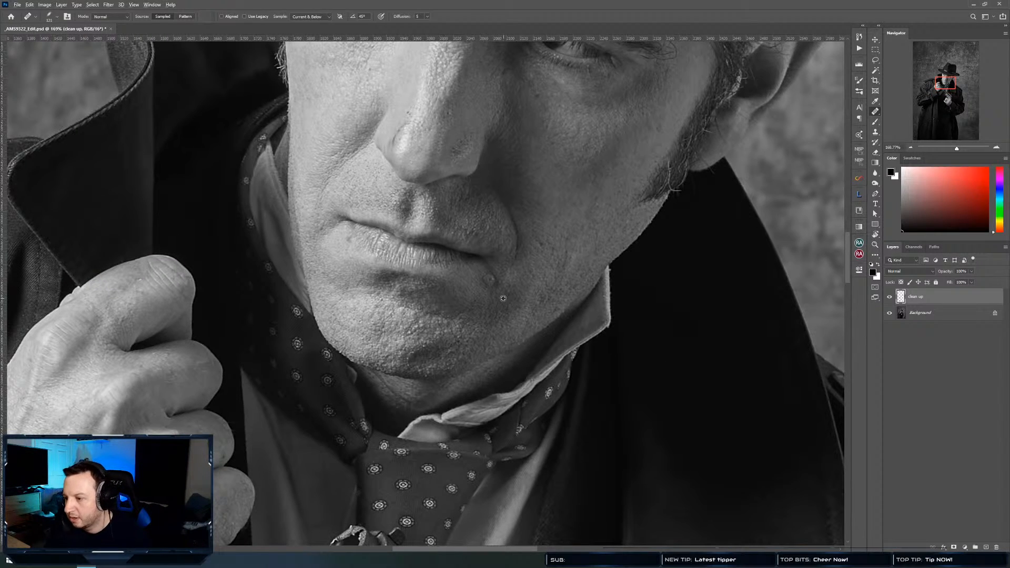
pyautogui.keyDown('alt'); pyautogui.click(515, 285); pyautogui.keyUp('alt')
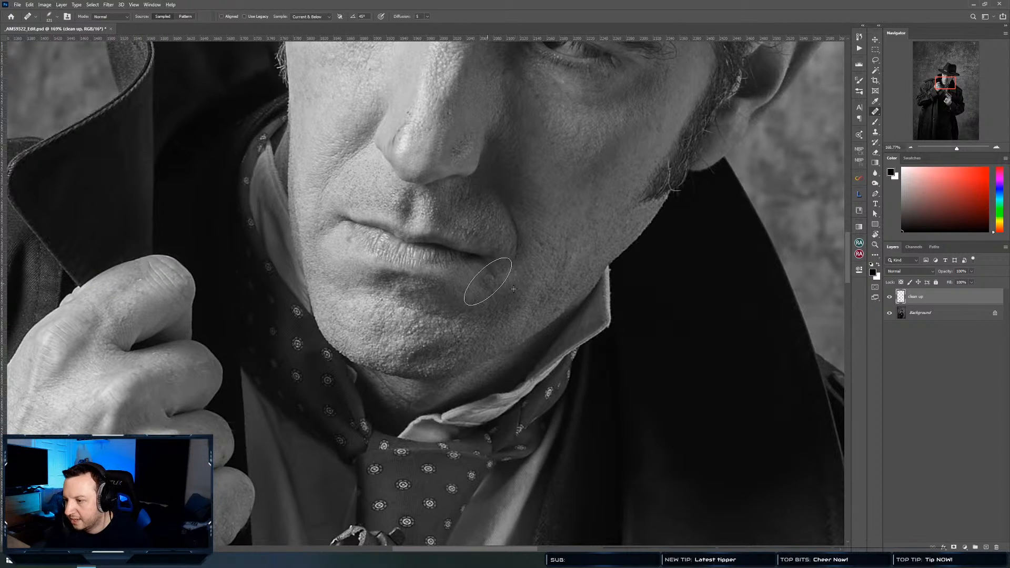
pyautogui.click(488, 279)
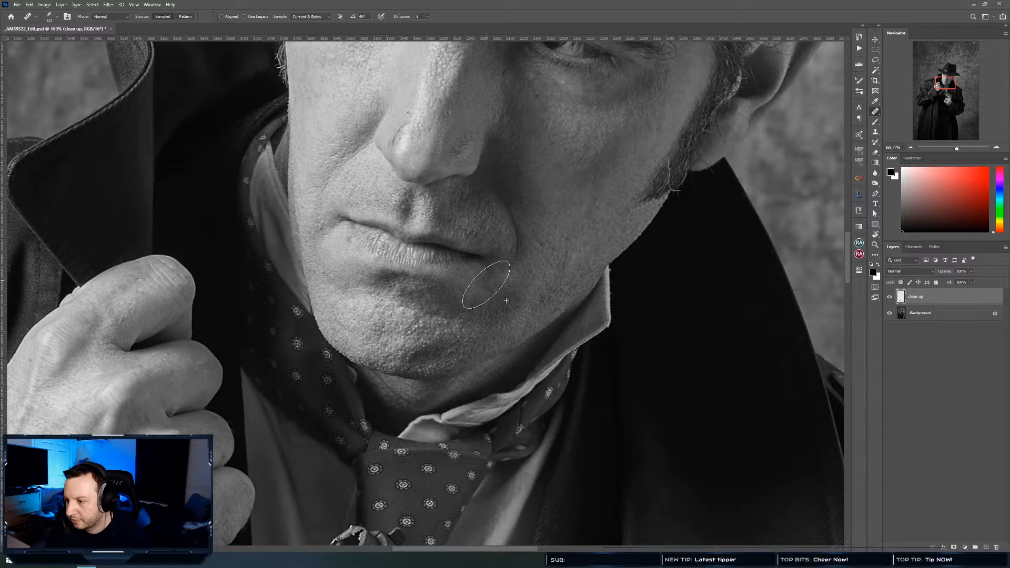
# Heal the marks along the lit side of the nose and the spots on the cheek beside it
pyautogui.moveTo(544, 215); pyautogui.dragTo(533, 372)
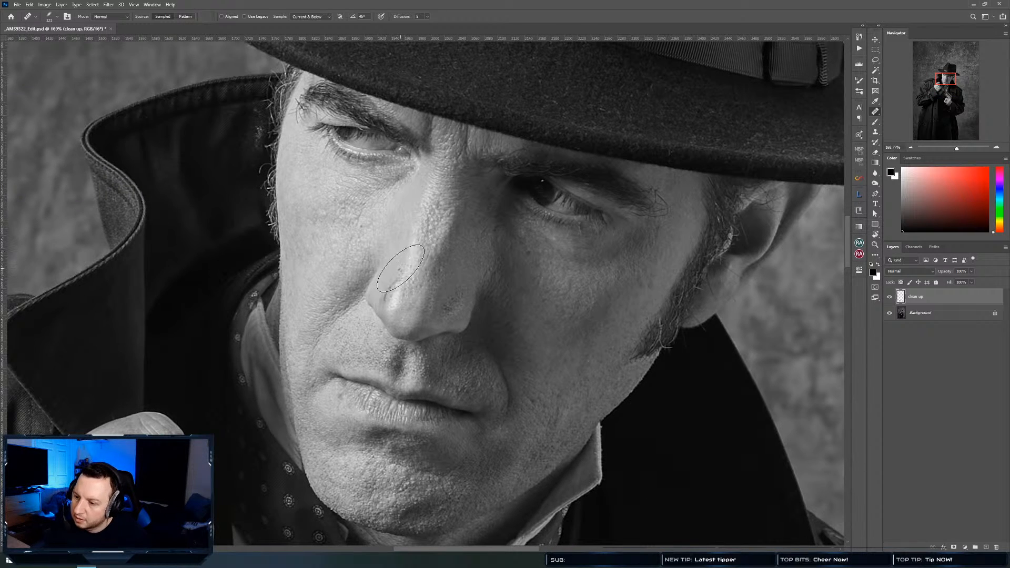
pyautogui.moveTo(400, 279)
pyautogui.mouseDown()
pyautogui.moveTo(401, 270)
pyautogui.moveTo(385, 282)
pyautogui.moveTo(383, 301)
pyautogui.moveTo(395, 288)
pyautogui.moveTo(383, 301)
pyautogui.mouseUp()
pyautogui.keyDown('alt'); pyautogui.click(401, 294); pyautogui.keyUp('alt')
pyautogui.keyDown('alt'); pyautogui.click(386, 282); pyautogui.keyUp('alt')
pyautogui.keyDown('alt'); pyautogui.click(391, 285); pyautogui.keyUp('alt')
pyautogui.keyDown('alt'); pyautogui.click(394, 272); pyautogui.keyUp('alt')
pyautogui.keyDown('alt'); pyautogui.click(375, 241); pyautogui.keyUp('alt')
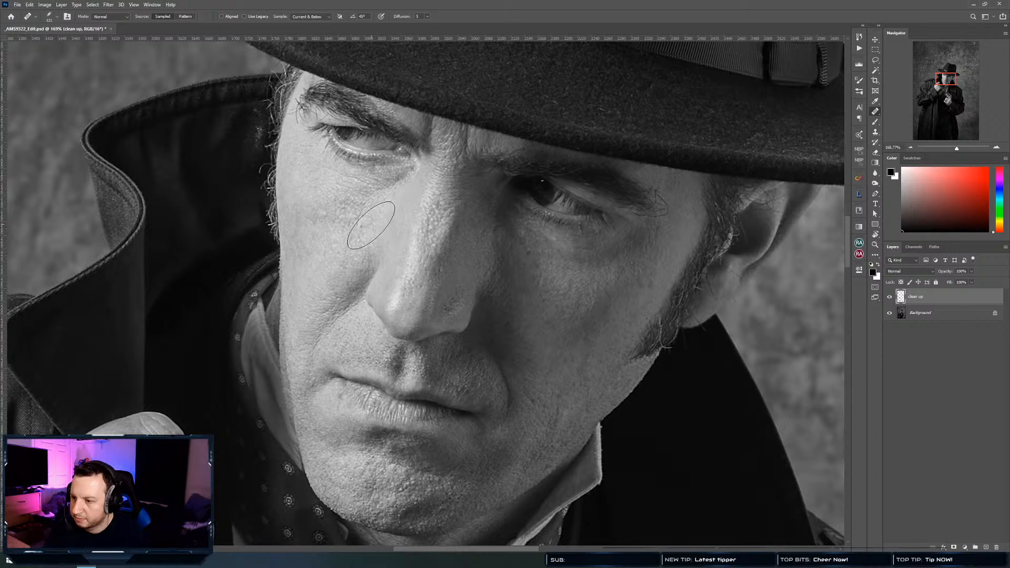
pyautogui.moveTo(358, 230); pyautogui.dragTo(357, 221)
pyautogui.keyDown('alt'); pyautogui.click(368, 229); pyautogui.keyUp('alt')
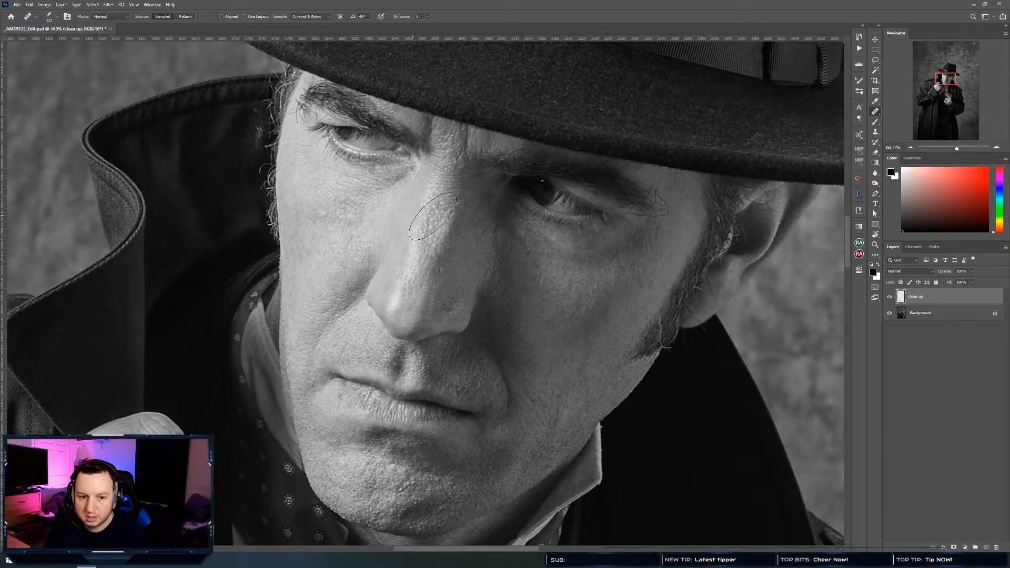
# Heal the marks on the shadowed nostril and the spots on the cheek beneath the shadowed eye
pyautogui.moveTo(452, 301); pyautogui.dragTo(454, 297)
pyautogui.keyDown('alt'); pyautogui.click(447, 308); pyautogui.keyUp('alt')
pyautogui.click(449, 304)
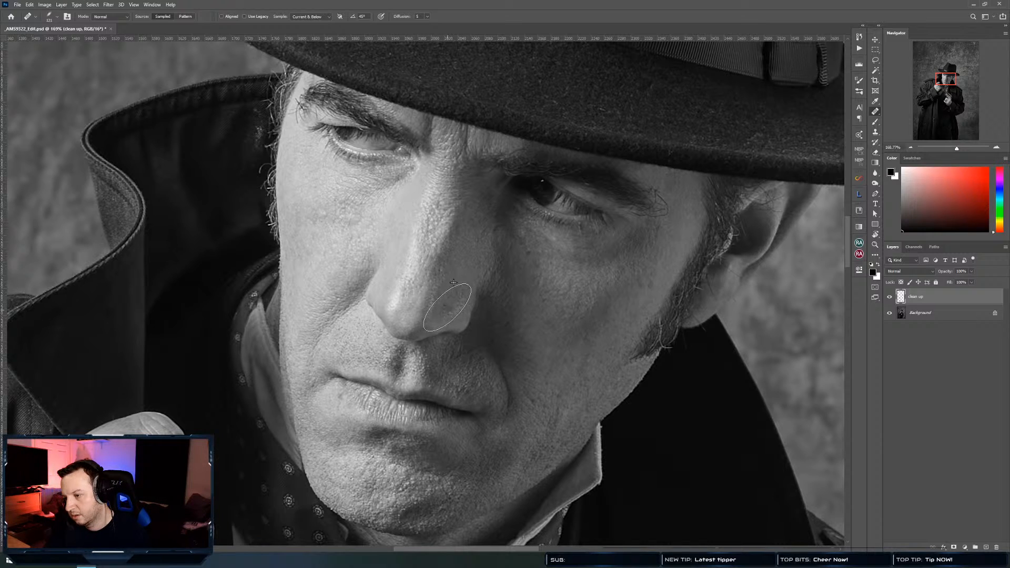
pyautogui.keyDown('alt'); pyautogui.click(530, 273); pyautogui.keyUp('alt')
pyautogui.moveTo(528, 256); pyautogui.dragTo(524, 250)
pyautogui.keyDown('alt'); pyautogui.click(529, 256); pyautogui.keyUp('alt')
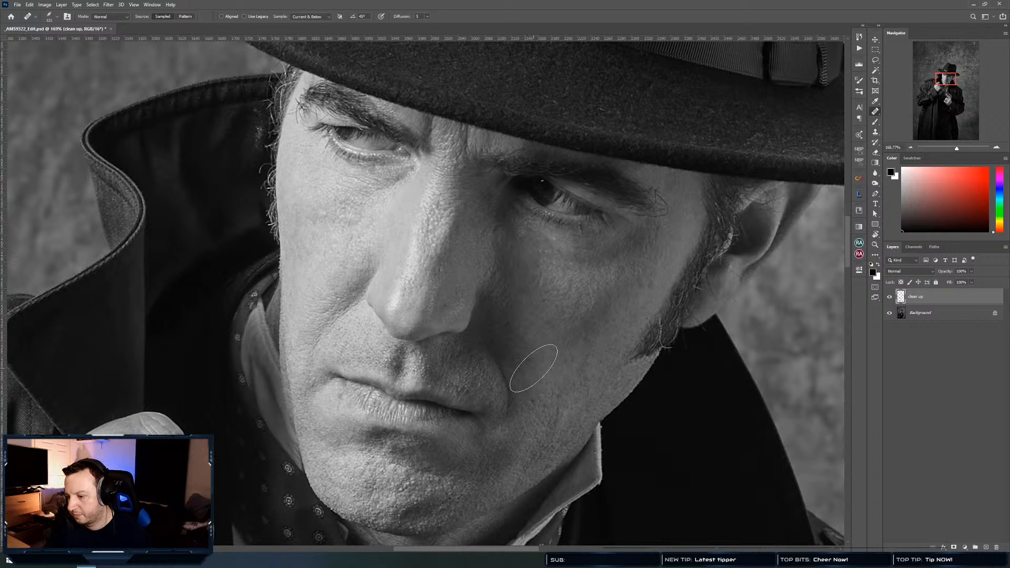
# Try to heal the stray hairs beside the temple against the dark upturned collar with a smaller brush, and undo it
pyautogui.moveTo(551, 349); pyautogui.dragTo(522, 350)
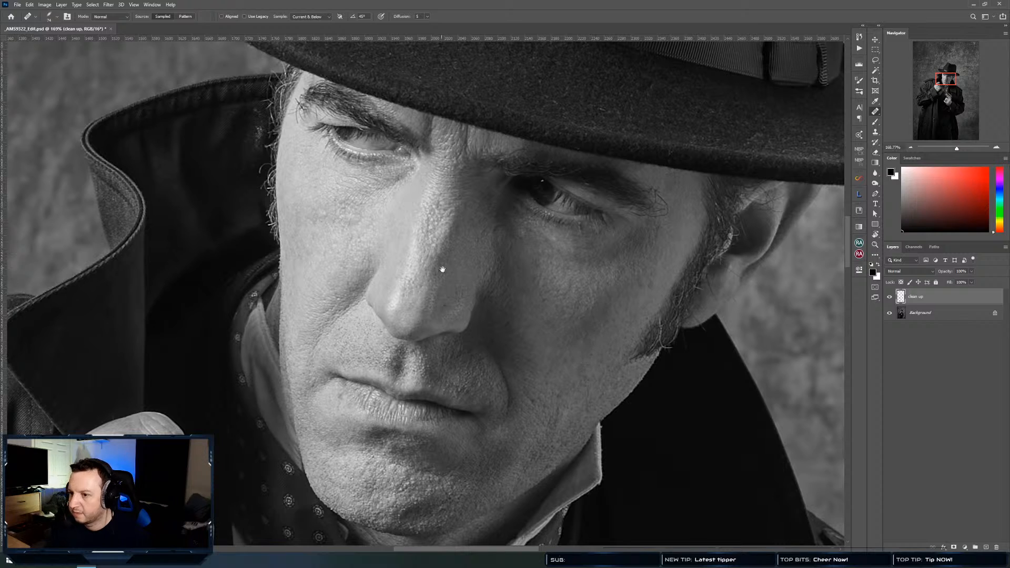
pyautogui.moveTo(365, 276); pyautogui.dragTo(461, 324)
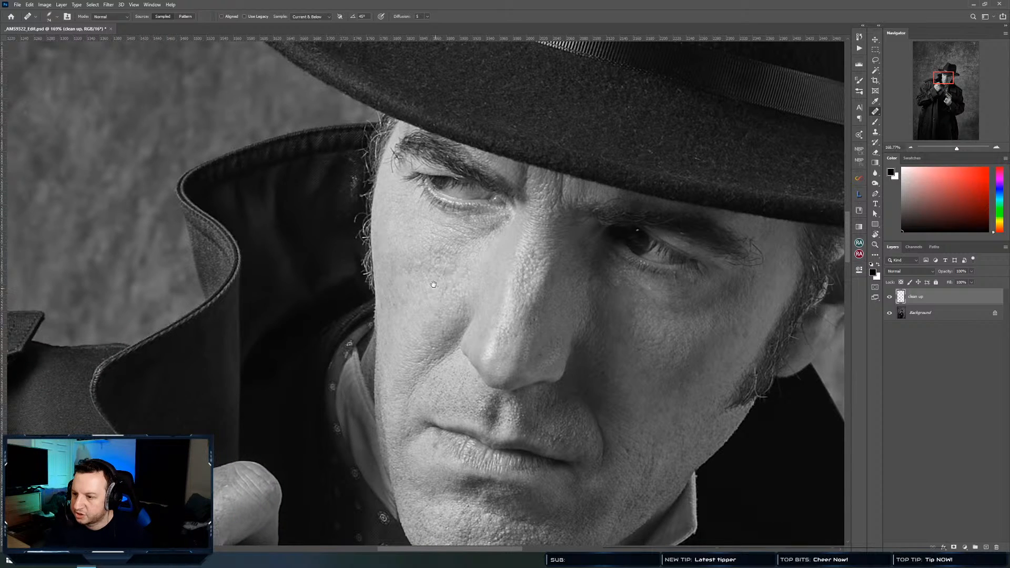
pyautogui.scroll(3, 430, 300)
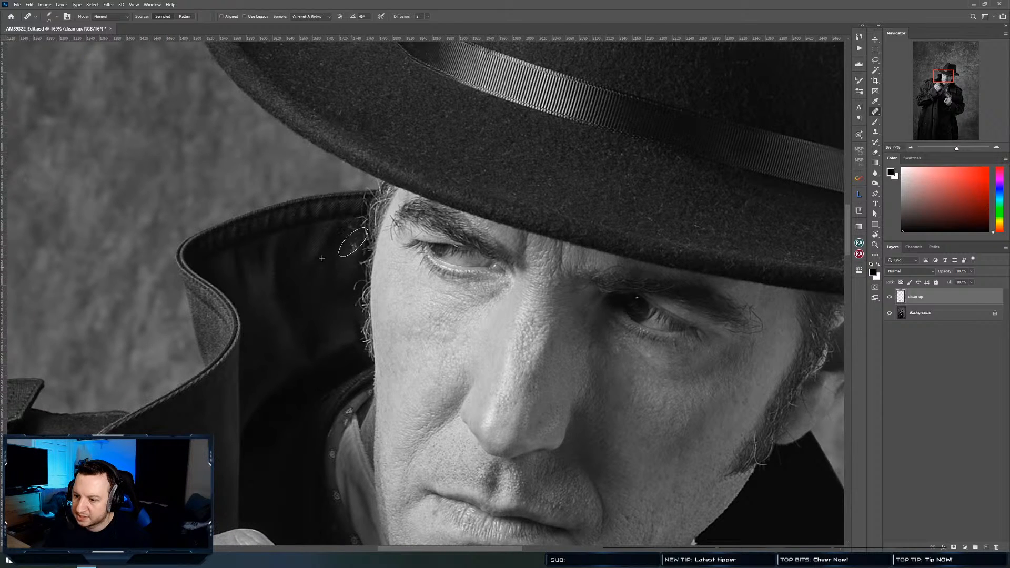
pyautogui.moveTo(354, 227)
pyautogui.mouseDown()
pyautogui.moveTo(331, 270)
pyautogui.moveTo(354, 286)
pyautogui.mouseUp()
pyautogui.hotkey('ctrl', 'z')
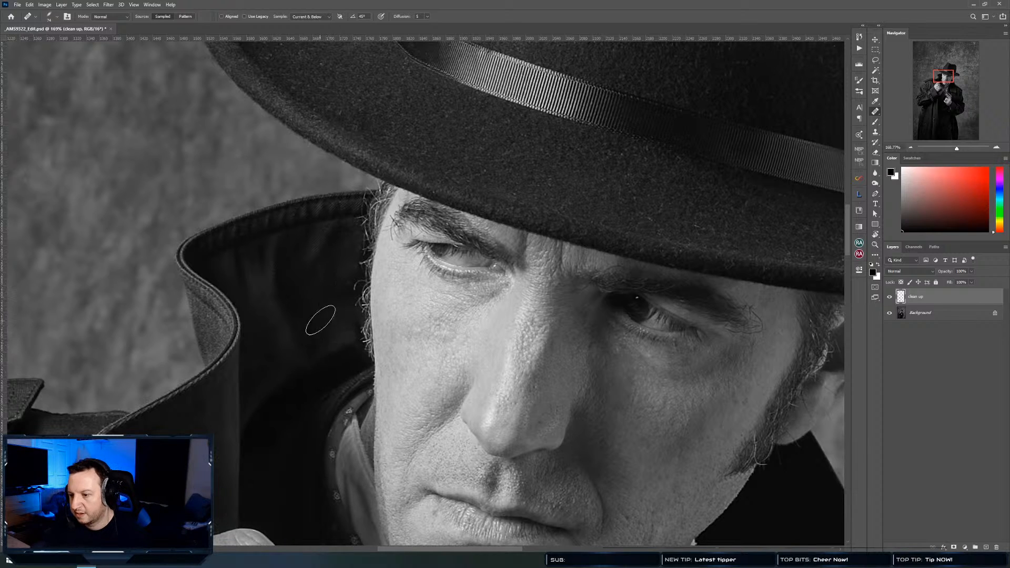
# Heal the spot on the chin below the lower lip, sampling clean chin skin beside it
pyautogui.moveTo(774, 341); pyautogui.dragTo(458, 244)
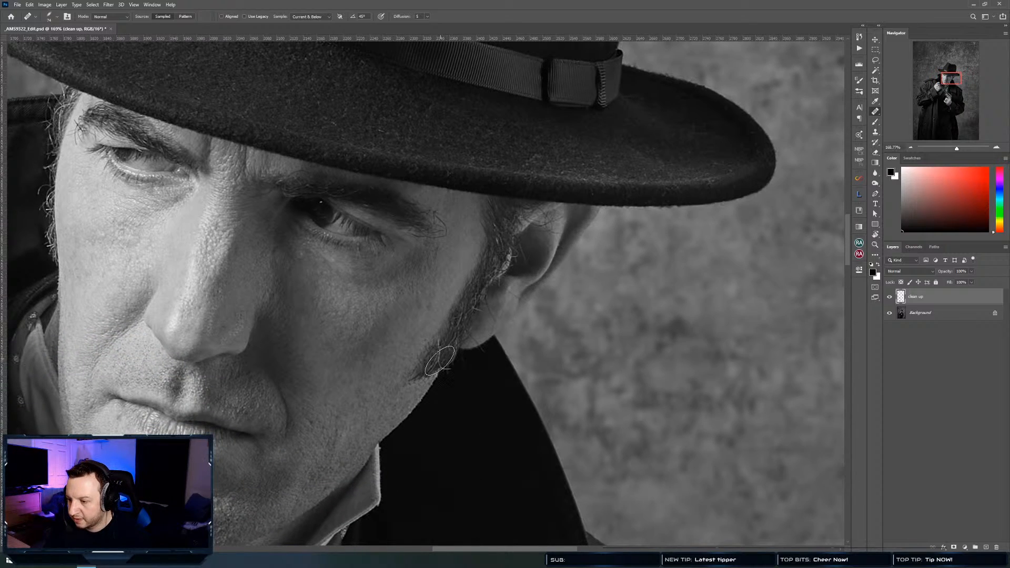
pyautogui.moveTo(371, 417); pyautogui.dragTo(450, 314)
pyautogui.keyDown('alt'); pyautogui.click(333, 406); pyautogui.keyUp('alt')
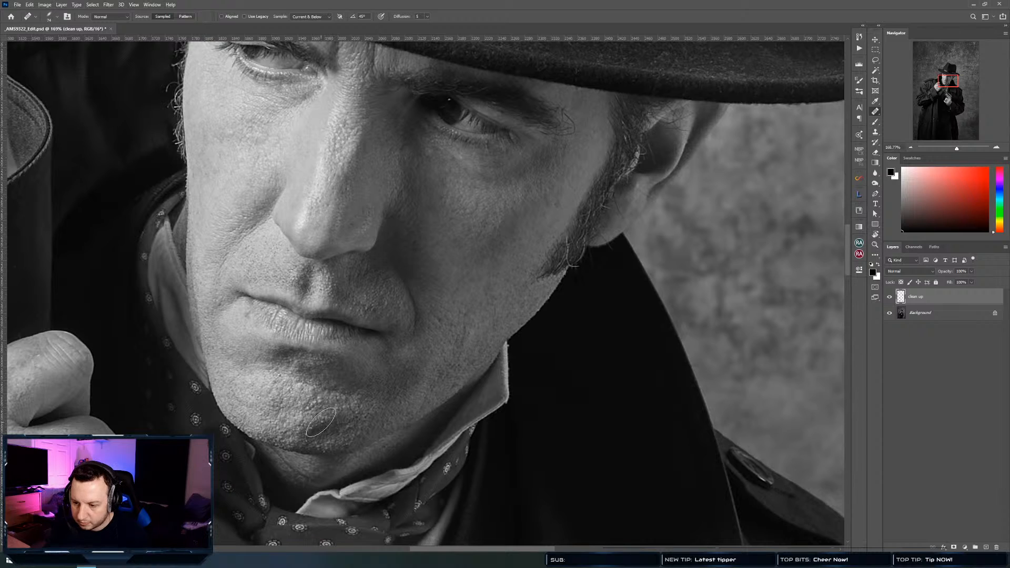
pyautogui.moveTo(320, 422); pyautogui.dragTo(313, 401)
# Heal the stray hairs on the skin at the outer end of the shadowed eyebrow
pyautogui.moveTo(443, 193); pyautogui.dragTo(415, 314)
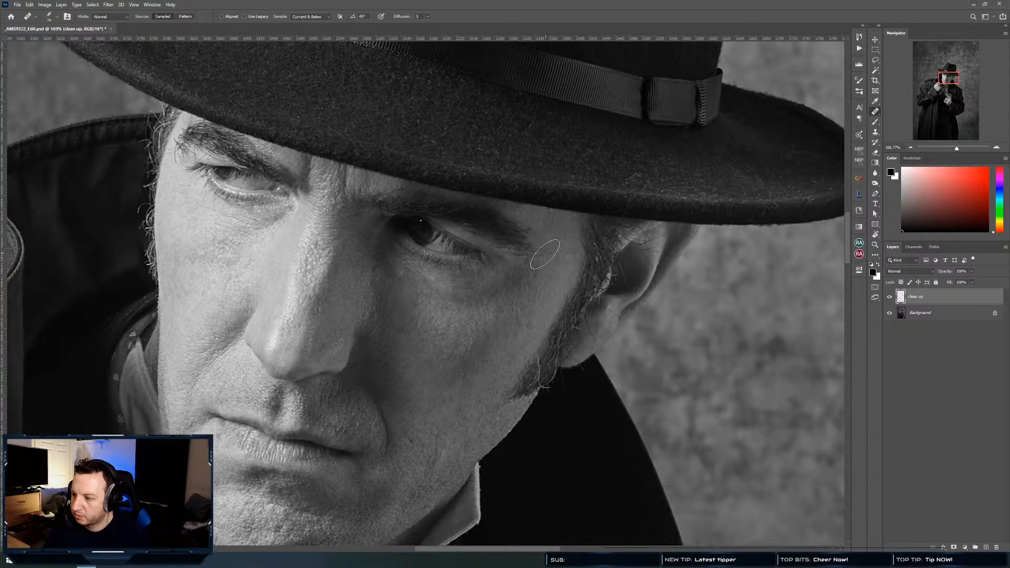
pyautogui.moveTo(545, 257)
pyautogui.mouseDown()
pyautogui.moveTo(526, 256)
pyautogui.moveTo(553, 256)
pyautogui.mouseUp()
pyautogui.keyDown('alt'); pyautogui.click(550, 270); pyautogui.keyUp('alt')
# Heal the stray hairs and marks in the shadowed ear beside the sideburn, sampling the dark inner ear
pyautogui.keyDown('alt'); pyautogui.click(638, 270); pyautogui.keyUp('alt')
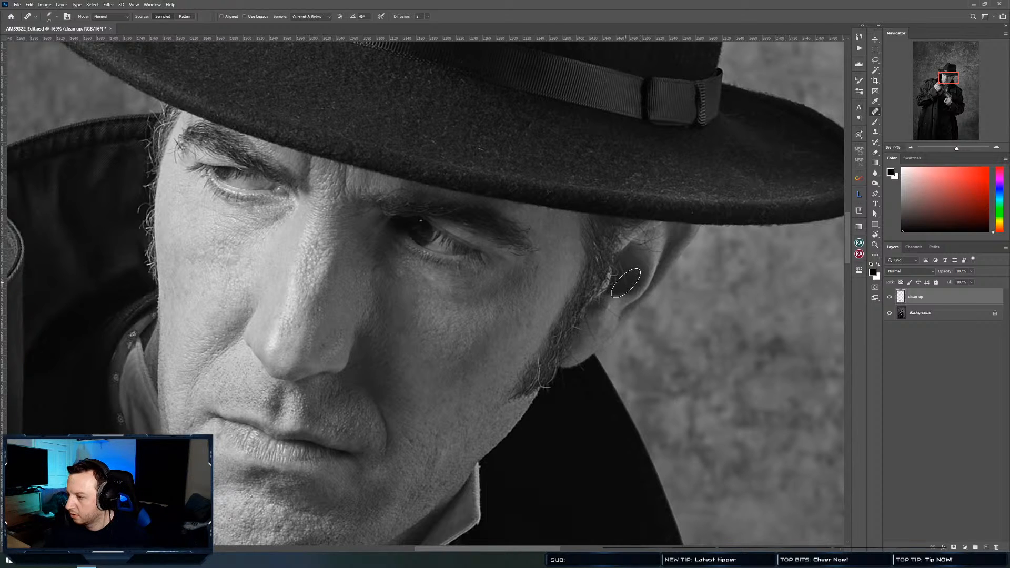
pyautogui.moveTo(629, 282)
pyautogui.mouseDown()
pyautogui.moveTo(636, 282)
pyautogui.moveTo(636, 260)
pyautogui.moveTo(621, 280)
pyautogui.mouseUp()
pyautogui.keyDown('alt'); pyautogui.click(630, 270); pyautogui.keyUp('alt')
pyautogui.keyDown('alt'); pyautogui.click(634, 271); pyautogui.keyUp('alt')
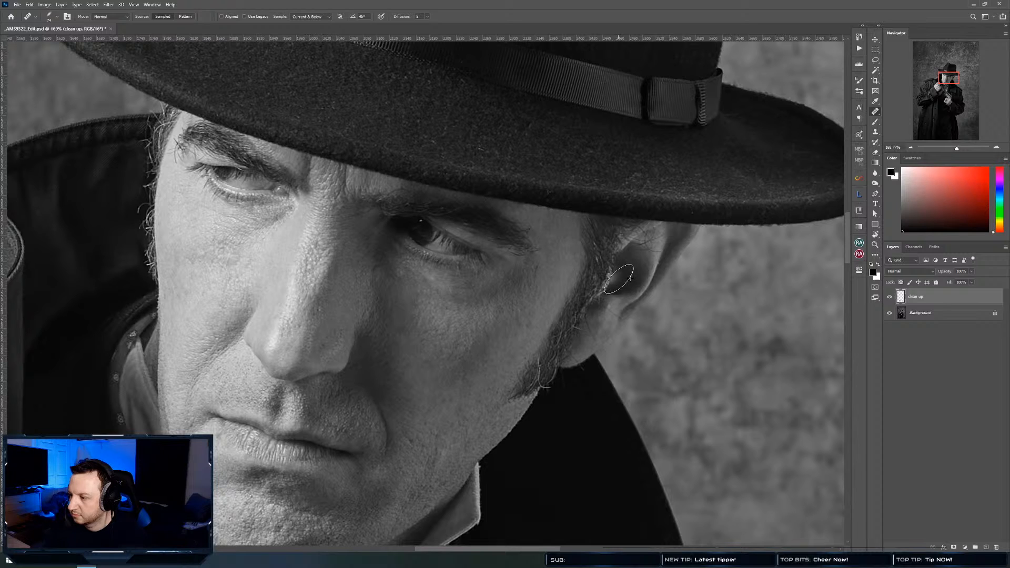
pyautogui.keyDown('alt'); pyautogui.click(634, 274); pyautogui.keyUp('alt')
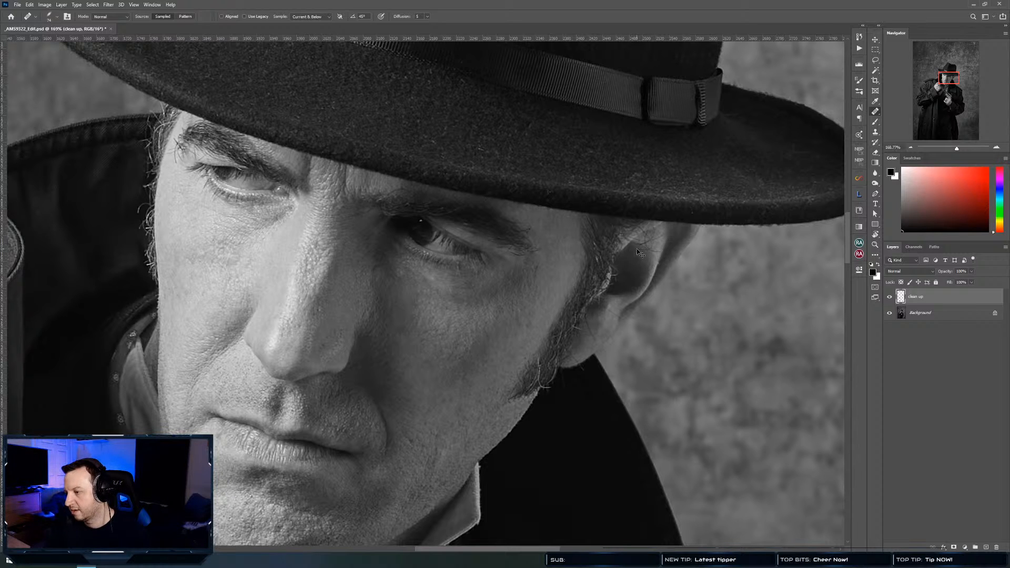
# Try to heal the dark area beside the knuckles of the raised fist
pyautogui.moveTo(356, 275); pyautogui.dragTo(454, 367)
pyautogui.moveTo(336, 337); pyautogui.dragTo(387, 253)
pyautogui.moveTo(357, 399); pyautogui.dragTo(406, 255)
pyautogui.moveTo(349, 379); pyautogui.dragTo(419, 192)
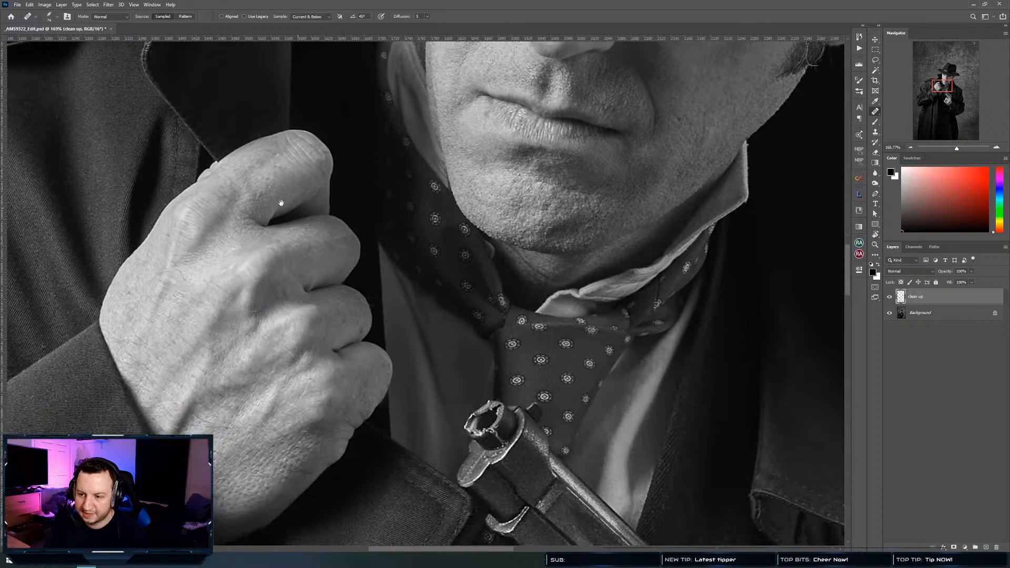
pyautogui.click(344, 206)
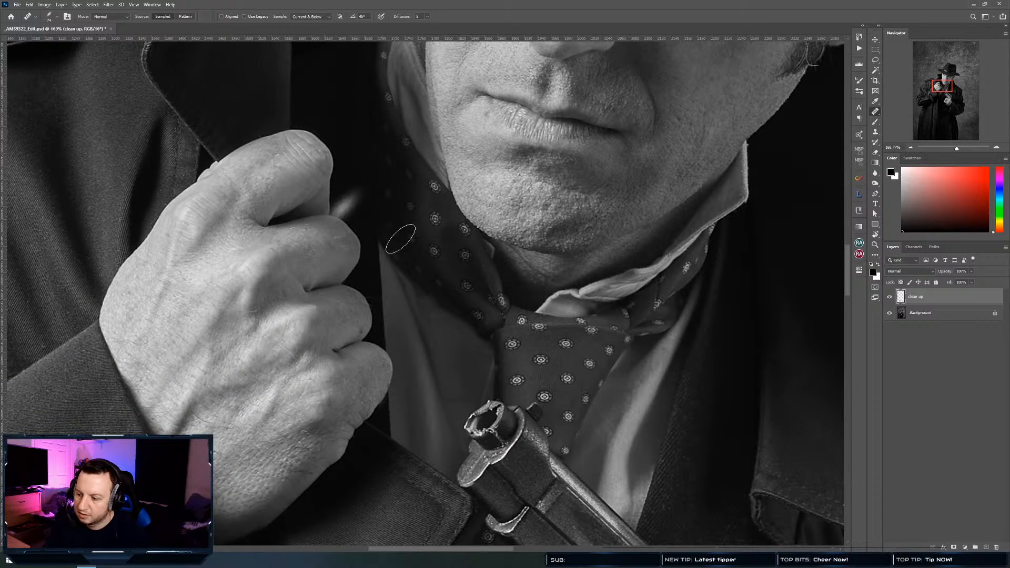
# Make the Background layer active and get the Lasso ready at the pistol's muzzle
pyautogui.scroll(-2, 533, 328)
pyautogui.moveTo(551, 475); pyautogui.dragTo(505, 350)
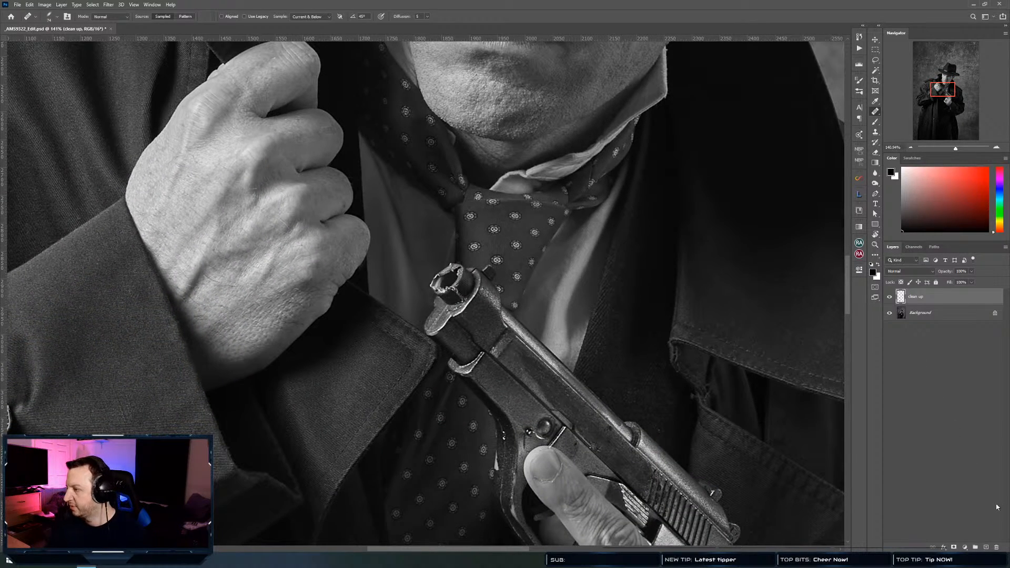
pyautogui.click(931, 312)
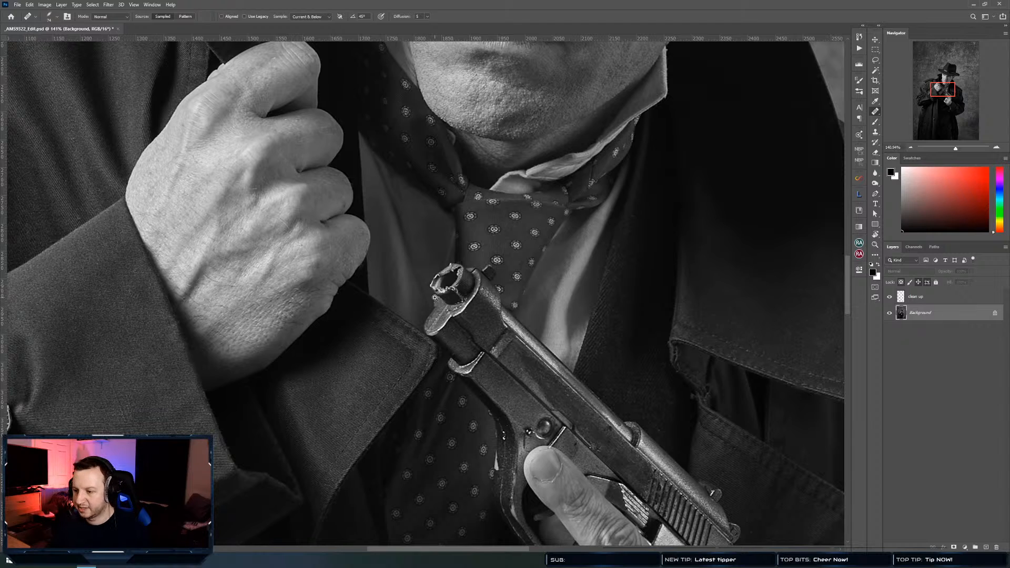
pyautogui.scroll(2, 453, 298)
pyautogui.press('l')
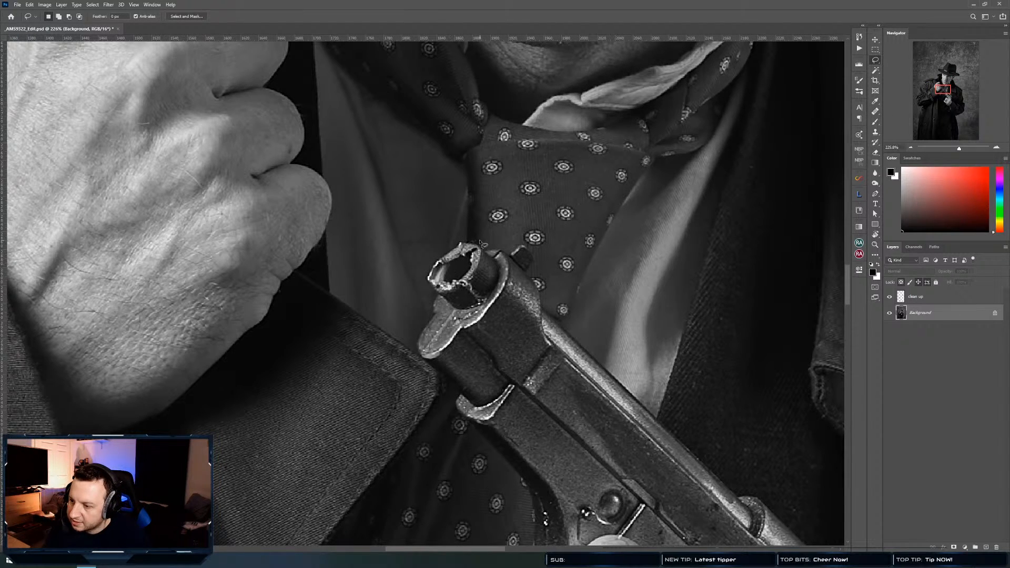
pyautogui.moveTo(435, 256); pyautogui.dragTo(421, 297)
pyautogui.moveTo(483, 313)
pyautogui.mouseDown()
pyautogui.moveTo(500, 298)
pyautogui.moveTo(501, 246)
pyautogui.mouseUp()
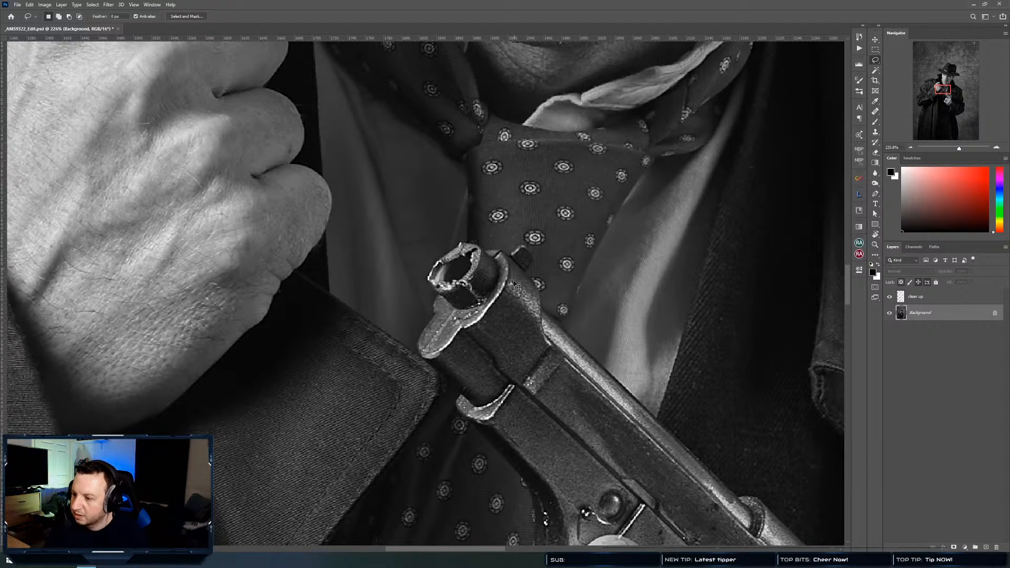
pyautogui.click(955, 298)
pyautogui.click(949, 316)
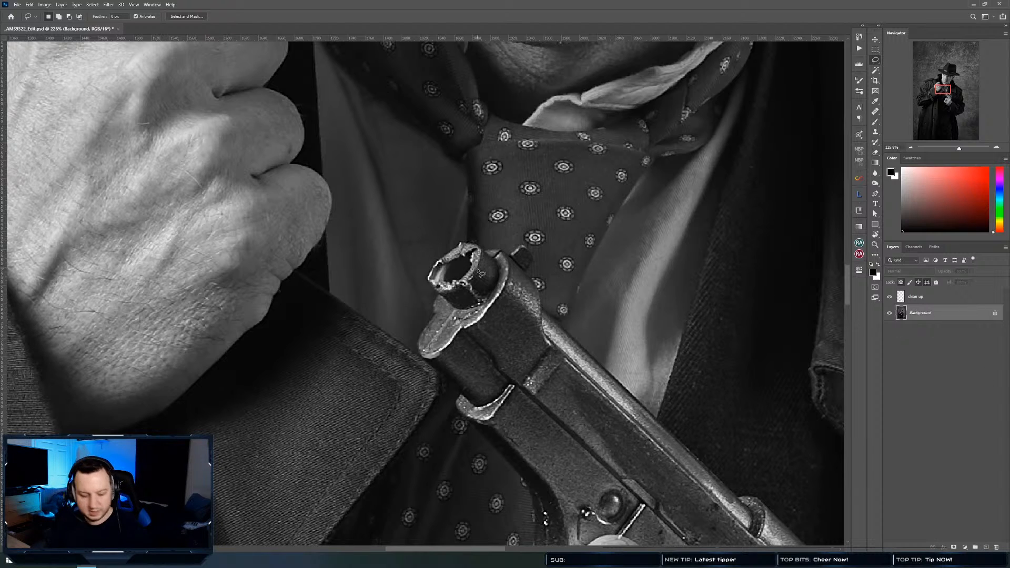
pyautogui.press('j')
pyautogui.press('l')
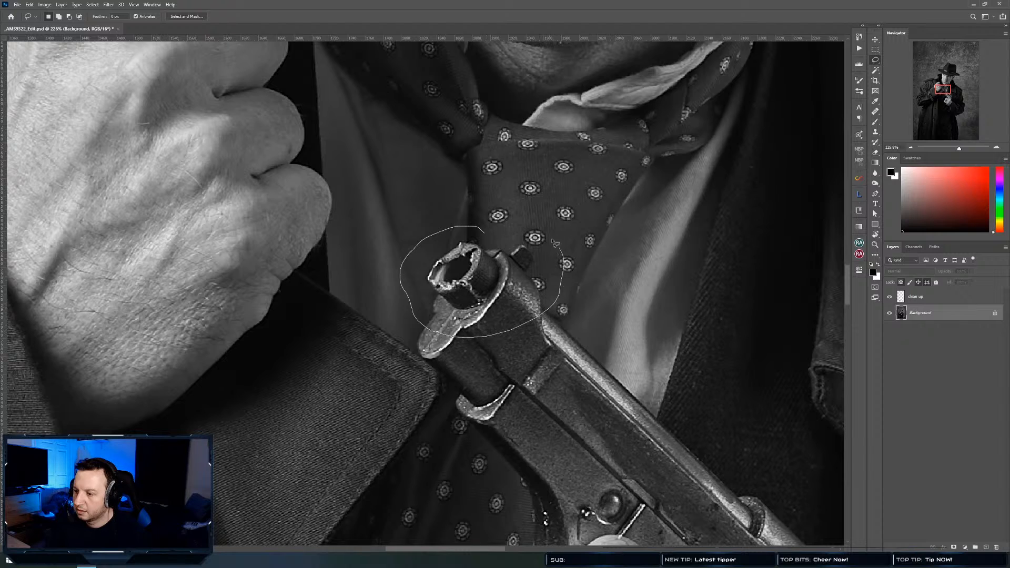
# Lasso the pistol's muzzle on the Background layer, copy it to a new layer, and duplicate that layer
pyautogui.moveTo(556, 244); pyautogui.dragTo(487, 230)
pyautogui.hotkey('ctrl', 'j')
pyautogui.press('v')
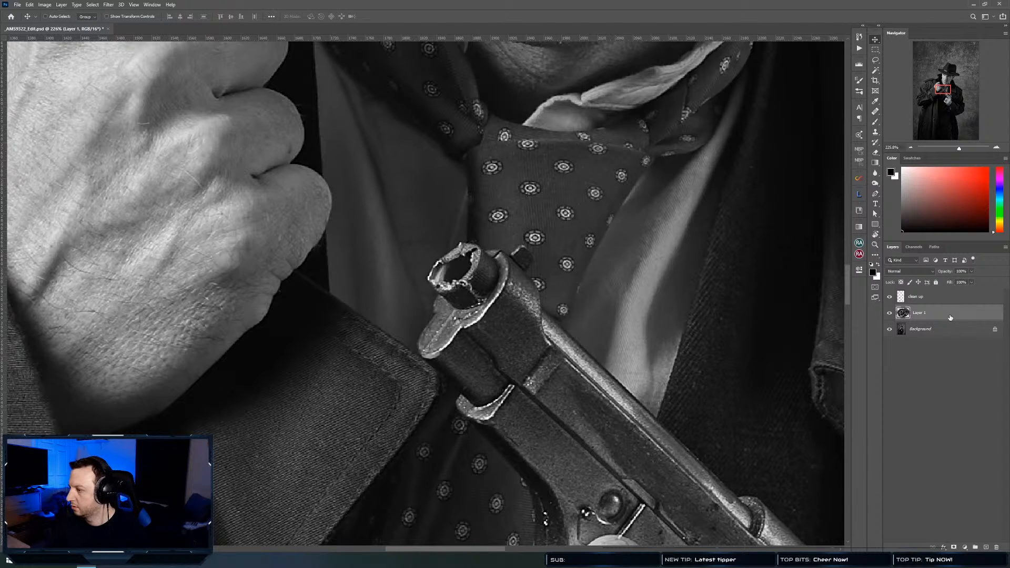
pyautogui.hotkey('ctrl', 'j')
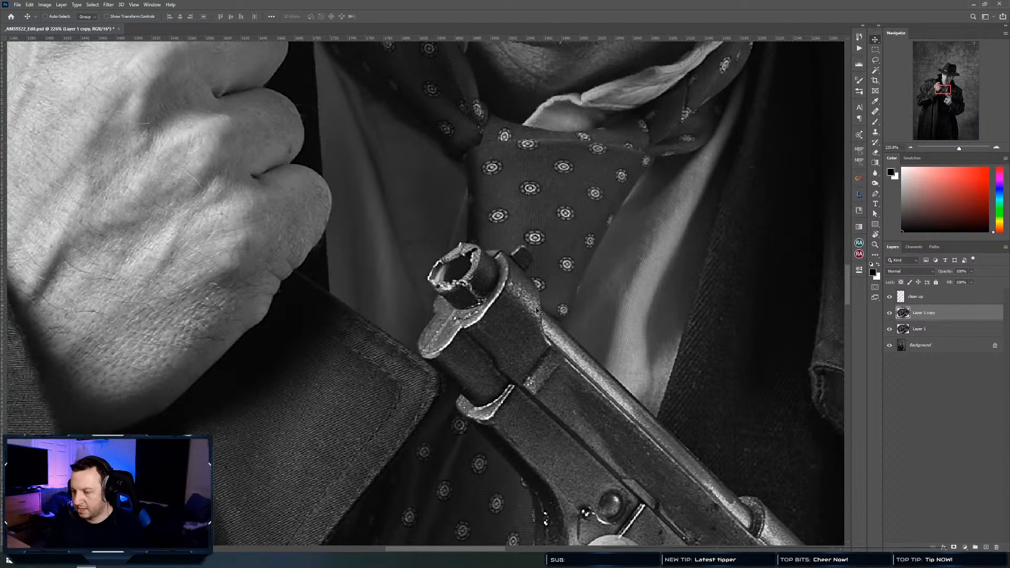
# Heal the bright specks on the side of the barrel tip on the duplicated muzzle layer
pyautogui.press('j')
pyautogui.keyDown('alt'); pyautogui.rightClick(480, 278); pyautogui.keyUp('alt')
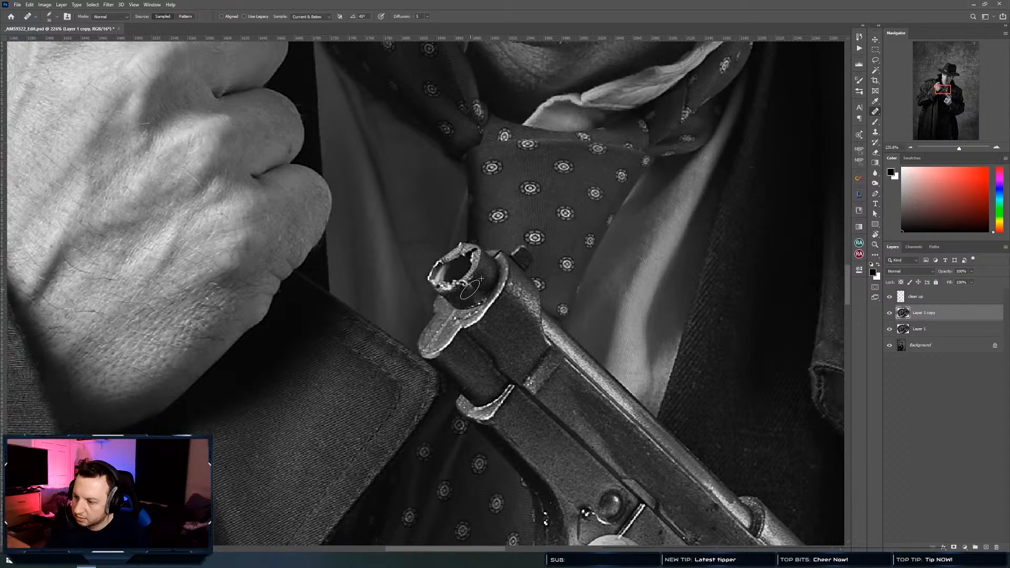
pyautogui.moveTo(467, 287); pyautogui.dragTo(458, 296)
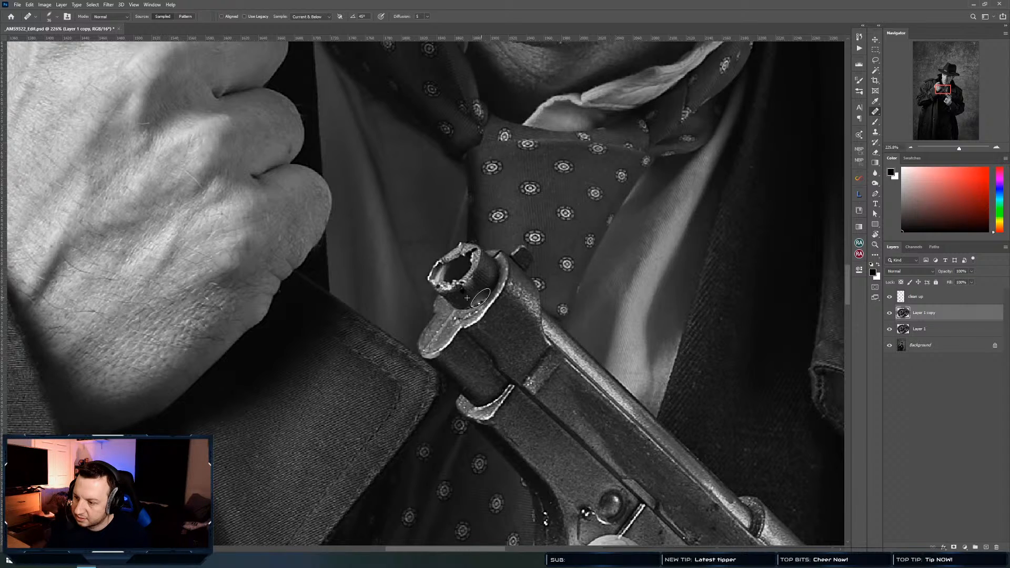
pyautogui.keyDown('alt'); pyautogui.click(453, 305); pyautogui.keyUp('alt')
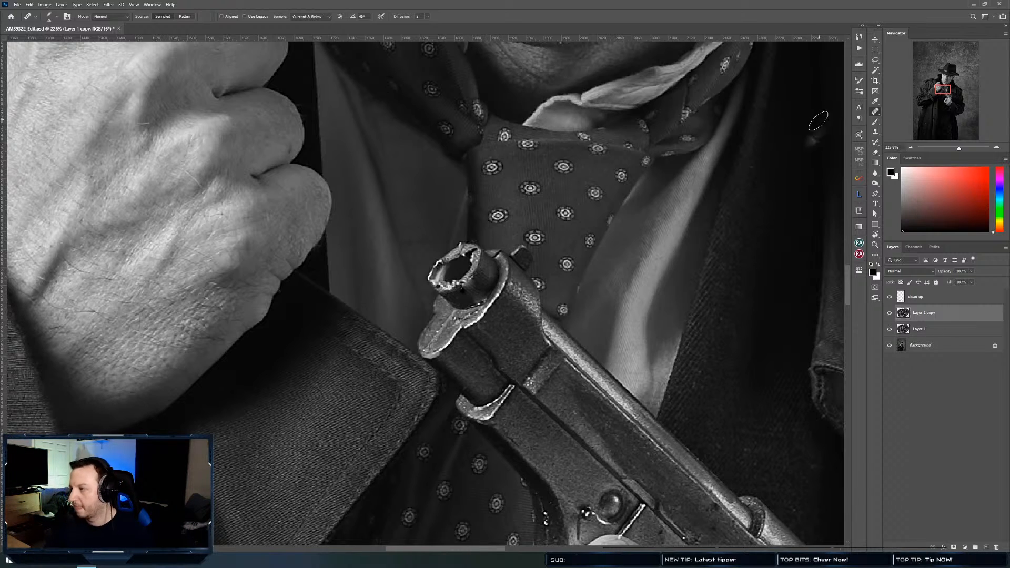
# Clone clean dark metal over the marks on the barrel tip's side and in the muzzle opening
pyautogui.press('s')
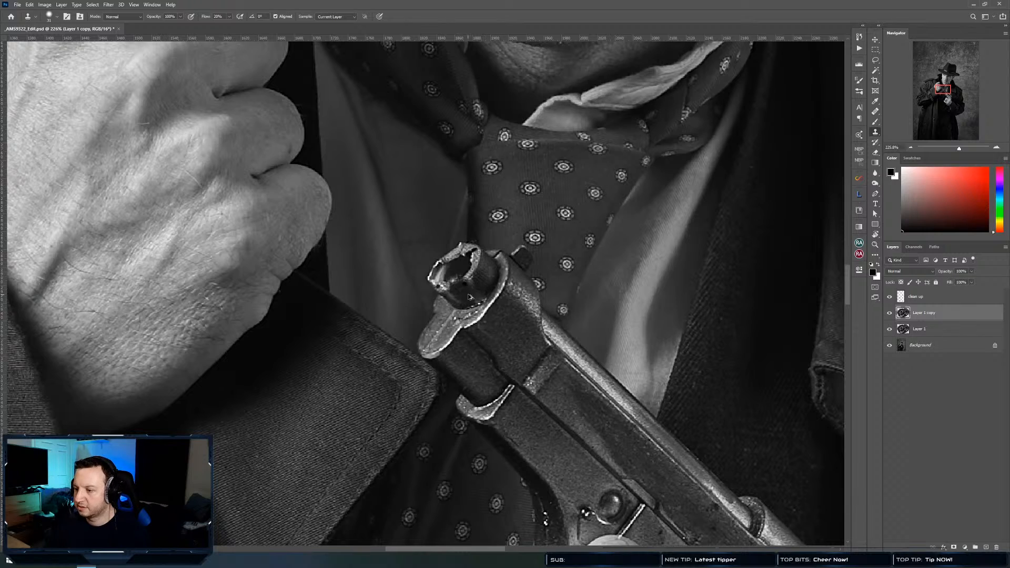
pyautogui.moveTo(472, 291); pyautogui.dragTo(465, 290)
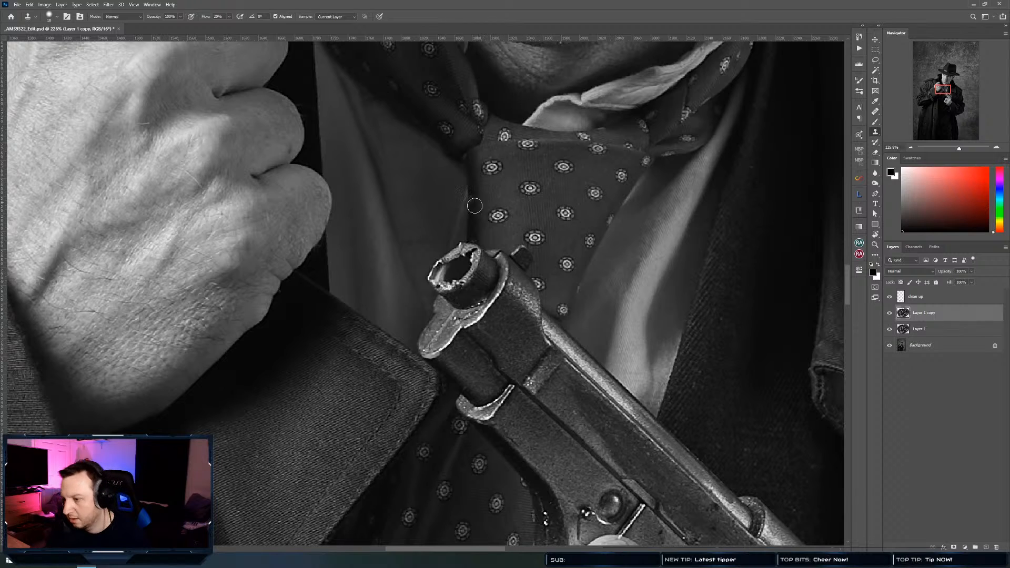
pyautogui.moveTo(463, 261)
pyautogui.mouseDown()
pyautogui.moveTo(476, 263)
pyautogui.moveTo(469, 258)
pyautogui.mouseUp()
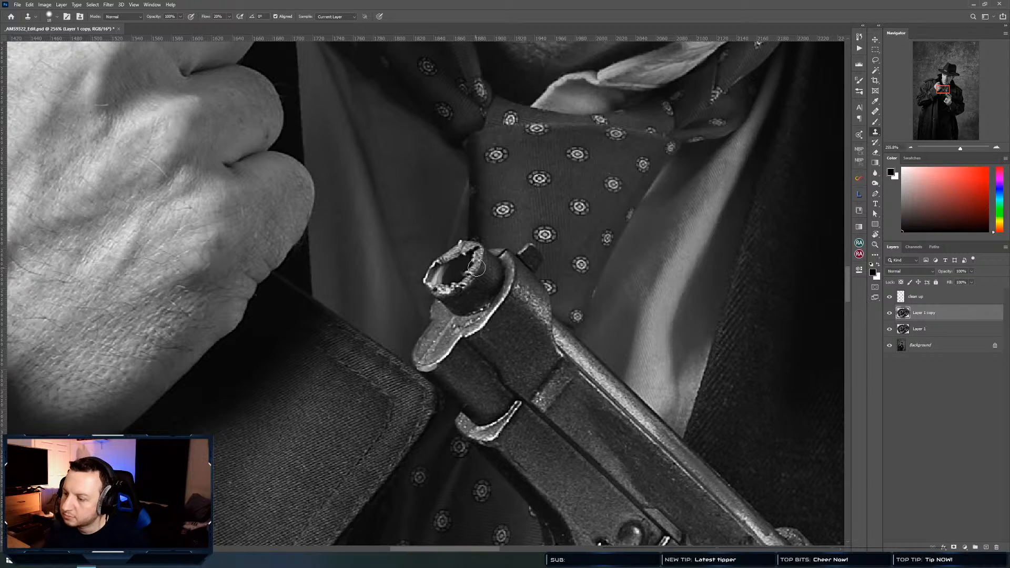
# Clone dark metal along the base of the barrel tip where it meets the slide, and inside the muzzle rim
pyautogui.keyDown('alt'); pyautogui.click(497, 293); pyautogui.keyUp('alt')
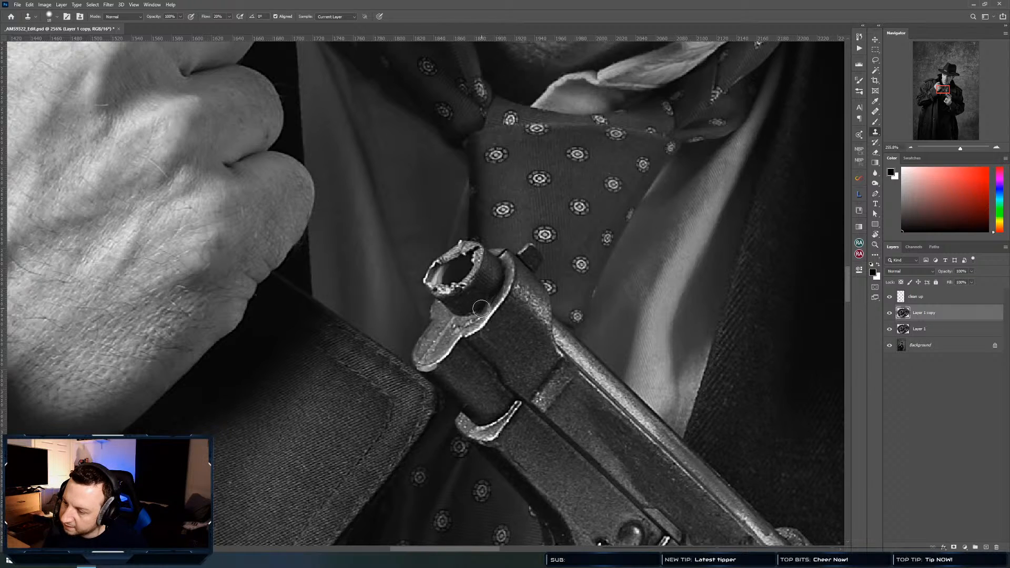
pyautogui.moveTo(482, 310); pyautogui.dragTo(483, 308)
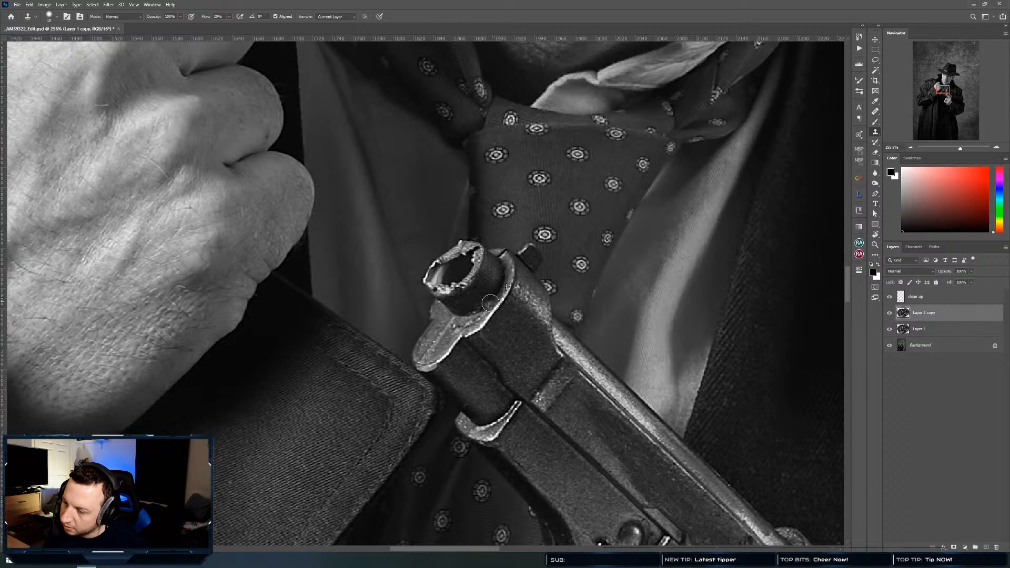
pyautogui.moveTo(490, 301); pyautogui.dragTo(485, 306)
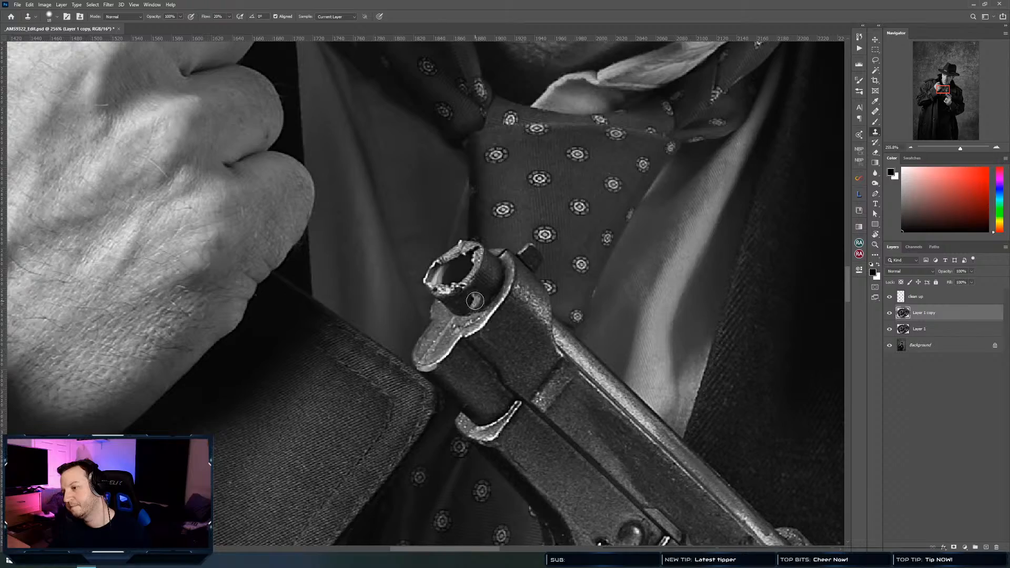
pyautogui.moveTo(463, 269)
pyautogui.mouseDown()
pyautogui.moveTo(490, 273)
pyautogui.moveTo(469, 273)
pyautogui.mouseUp()
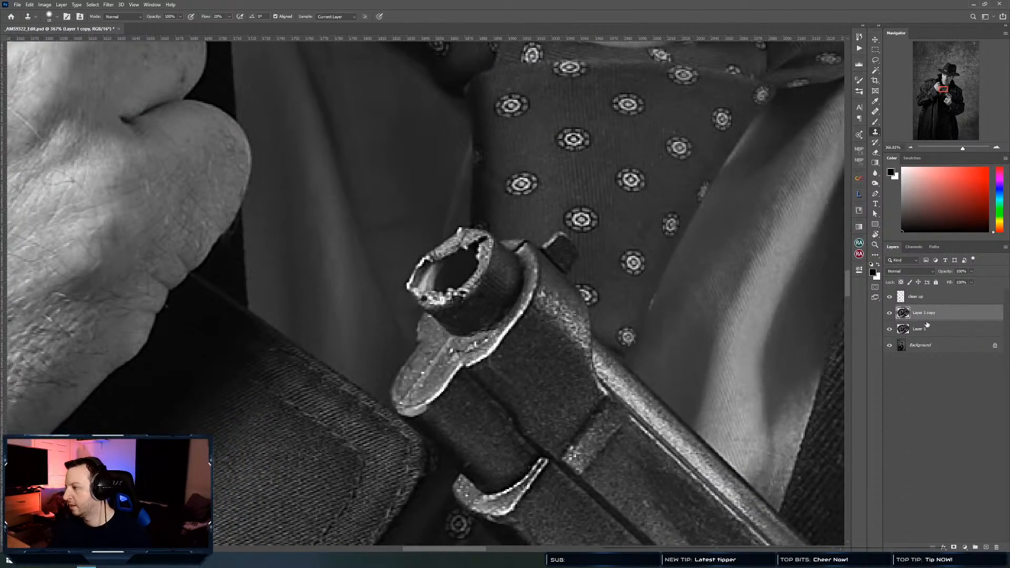
# Add a new layer above the duplicated muzzle layer and set up a small soft brush with 15% flow
pyautogui.click(987, 547)
pyautogui.press('b')
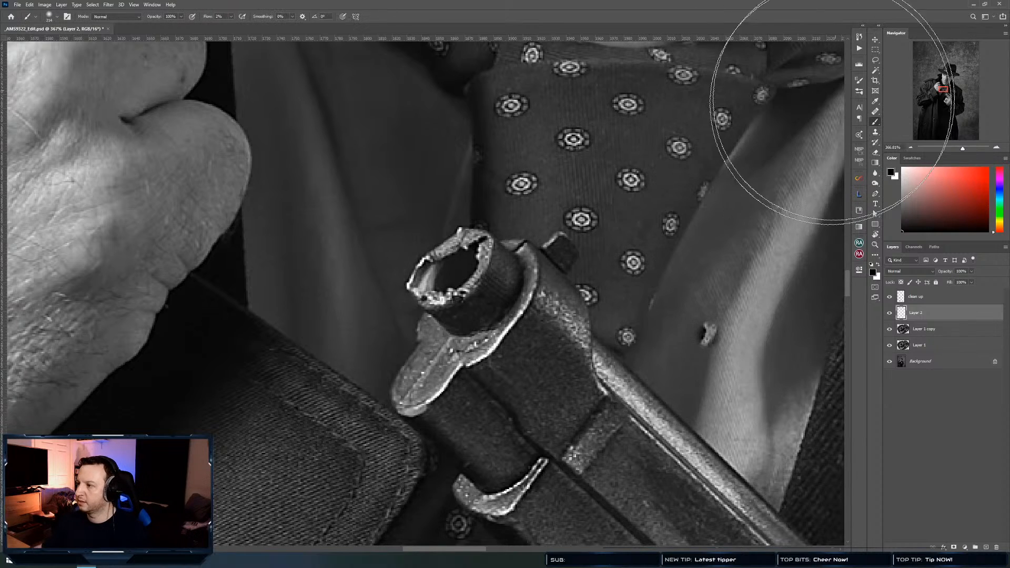
pyautogui.moveTo(546, 260); pyautogui.dragTo(408, 245)
pyautogui.rightClick(544, 261)
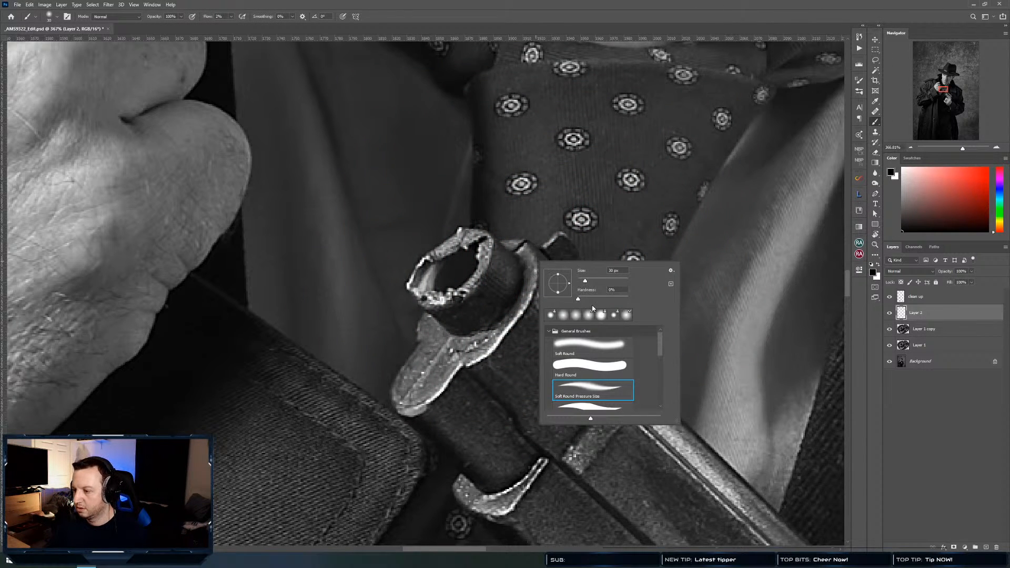
pyautogui.click(218, 17)
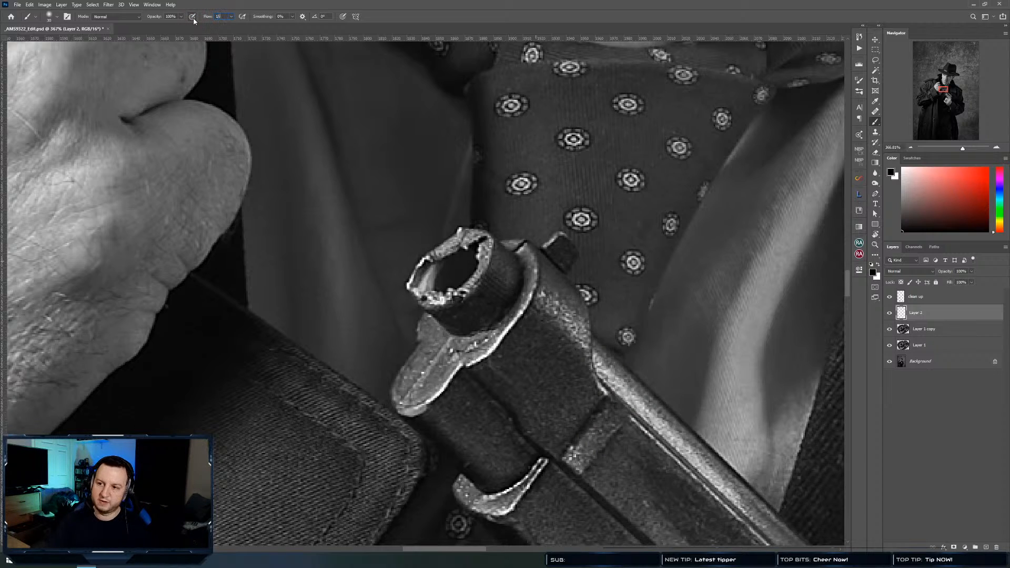
pyautogui.write('15')
pyautogui.press('Return')
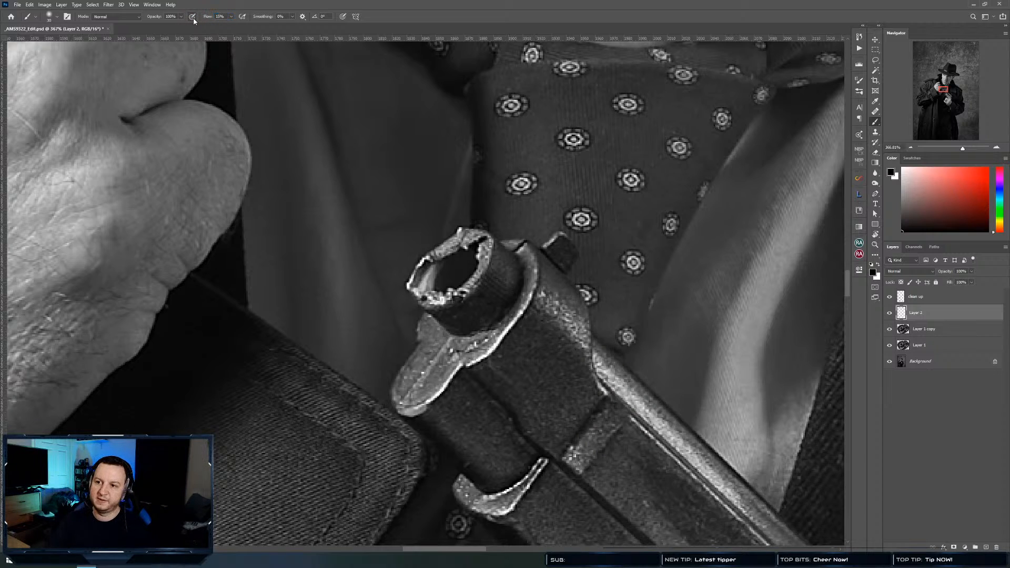
# Paint the sampled near-black tone inside the muzzle opening with a smaller brush to cover its ragged inner edge
pyautogui.keyDown('alt'); pyautogui.click(463, 263); pyautogui.keyUp('alt')
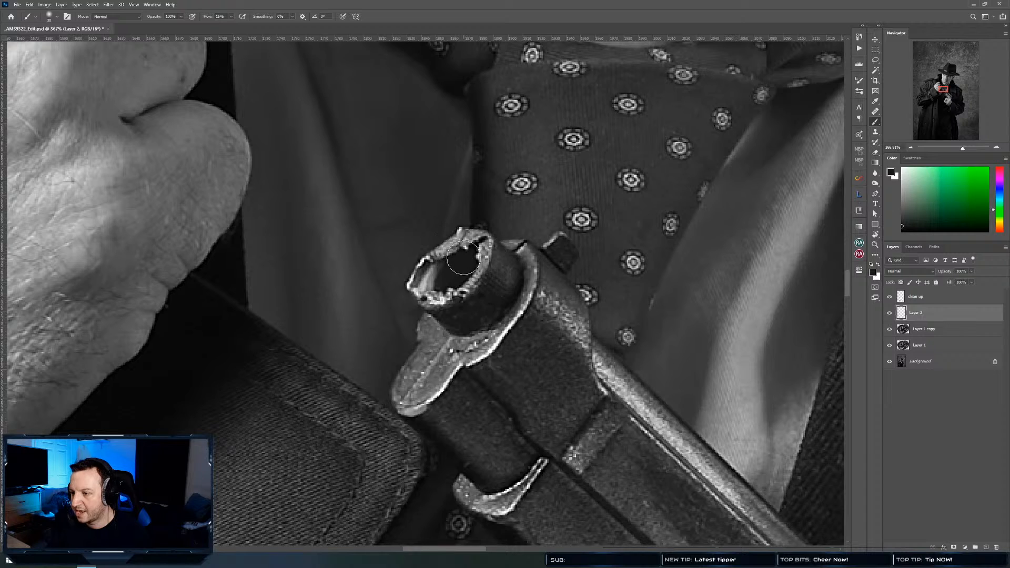
pyautogui.keyDown('alt'); pyautogui.rightClick(458, 250); pyautogui.keyUp('alt')
pyautogui.moveTo(458, 250); pyautogui.dragTo(457, 251)
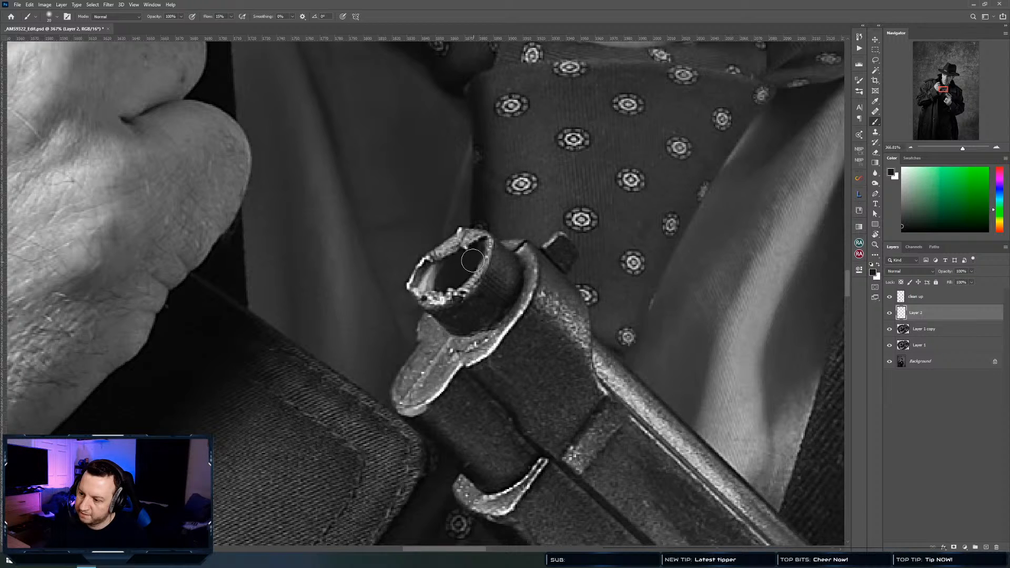
pyautogui.moveTo(473, 261); pyautogui.dragTo(453, 280)
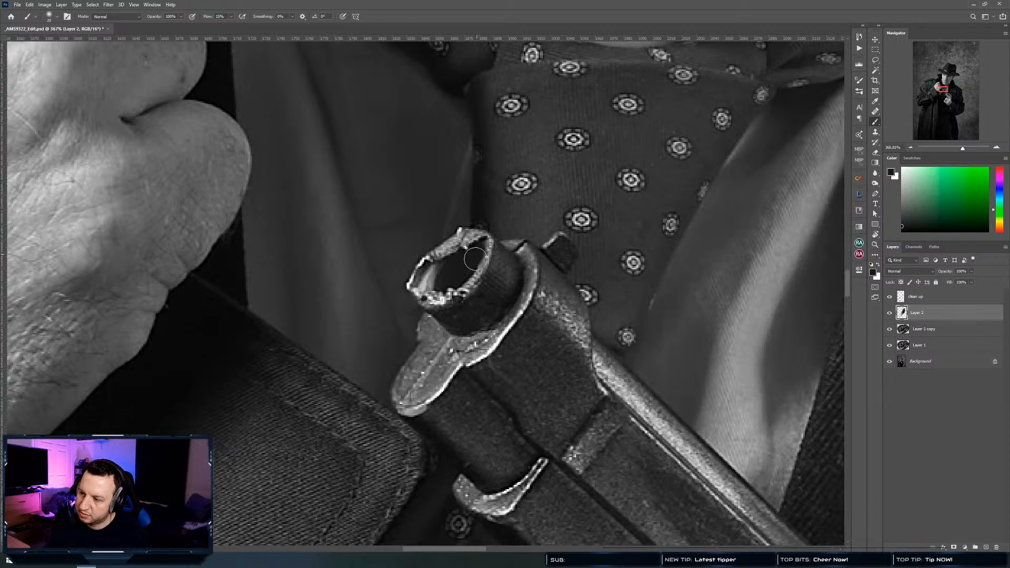
# Paint sampled grey metal over the jagged notch in the upper edge of the muzzle rim
pyautogui.keyDown('alt'); pyautogui.click(484, 237); pyautogui.keyUp('alt')
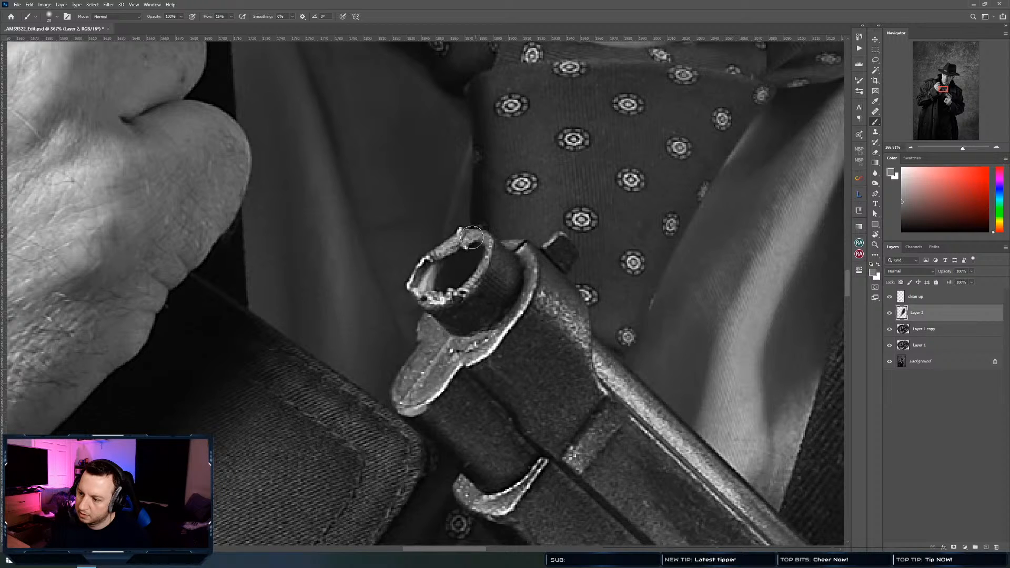
pyautogui.keyDown('alt'); pyautogui.click(477, 244); pyautogui.keyUp('alt')
pyautogui.moveTo(469, 244); pyautogui.dragTo(476, 243)
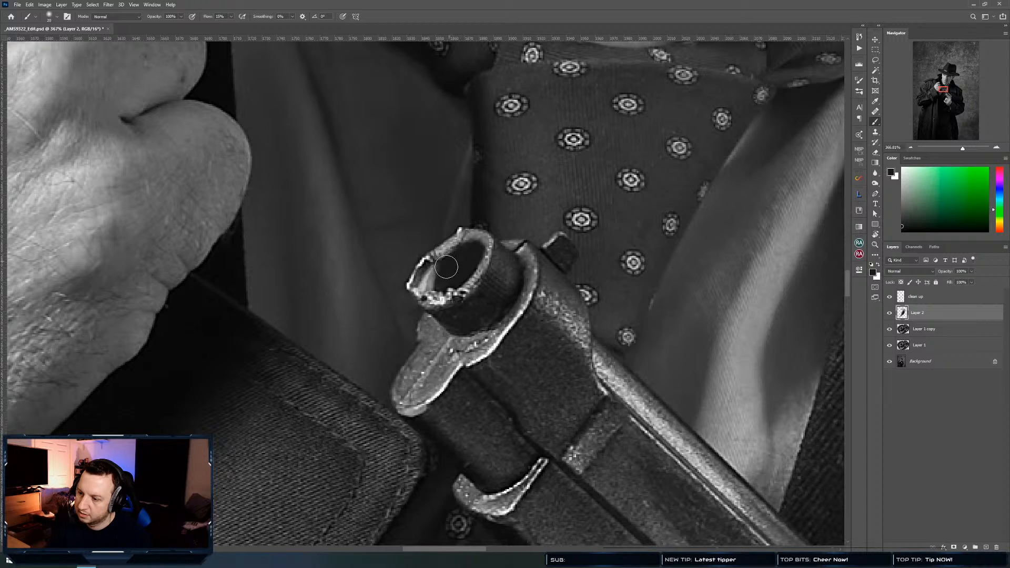
# Paint sampled near-black over the ragged lower and inner edges of the muzzle opening
pyautogui.moveTo(429, 278)
pyautogui.mouseDown()
pyautogui.moveTo(450, 261)
pyautogui.moveTo(429, 243)
pyautogui.moveTo(394, 255)
pyautogui.moveTo(467, 271)
pyautogui.moveTo(439, 294)
pyautogui.moveTo(462, 277)
pyautogui.mouseUp()
pyautogui.keyDown('alt'); pyautogui.click(451, 284); pyautogui.keyUp('alt')
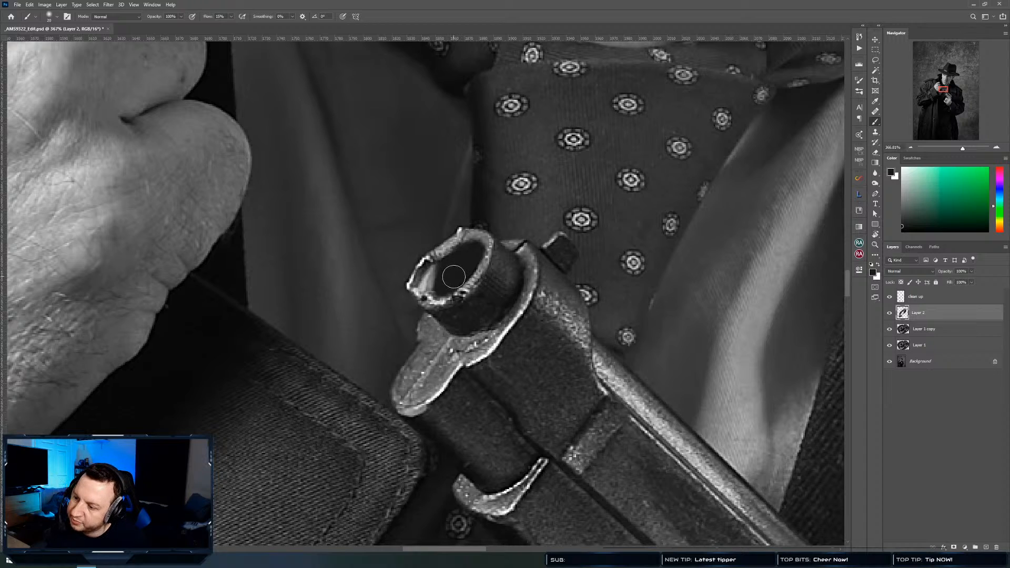
pyautogui.moveTo(456, 276); pyautogui.dragTo(468, 256)
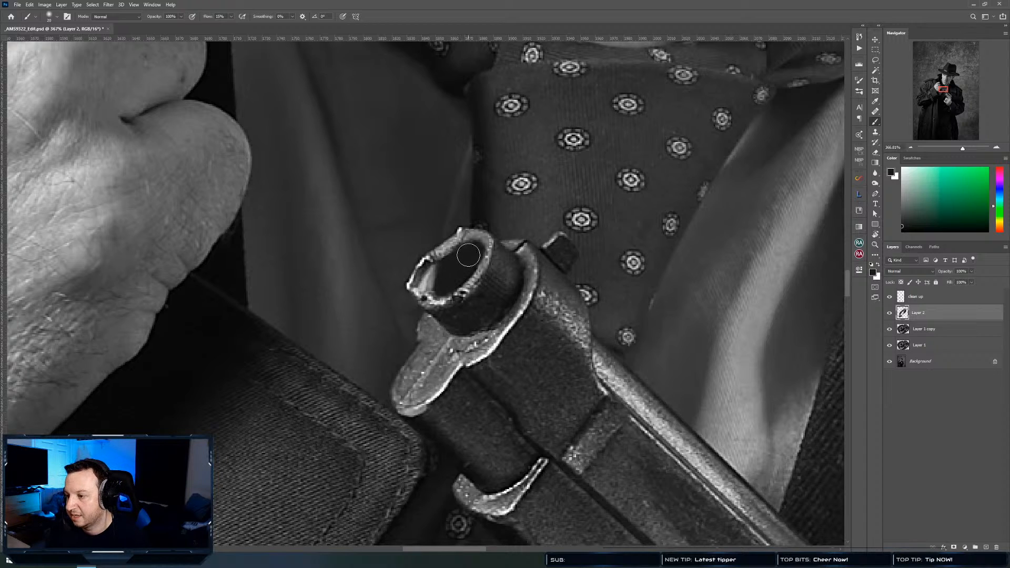
# Paint out the spike on the muzzle's upper rim with the sampled dark background tone and smooth the rim with sampled greys
pyautogui.keyDown('alt'); pyautogui.click(452, 239); pyautogui.keyUp('alt')
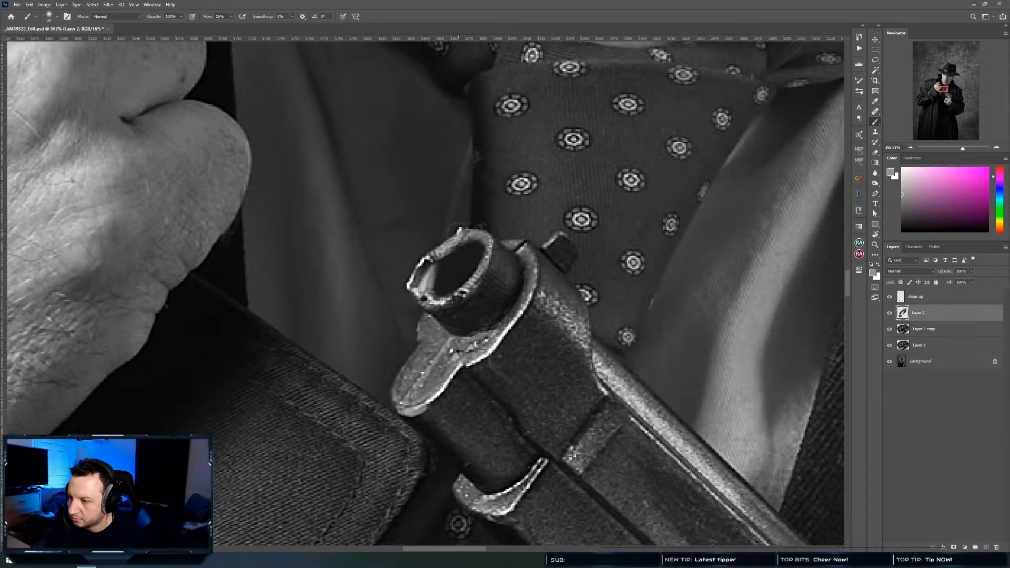
pyautogui.keyDown('alt'); pyautogui.click(464, 216); pyautogui.keyUp('alt')
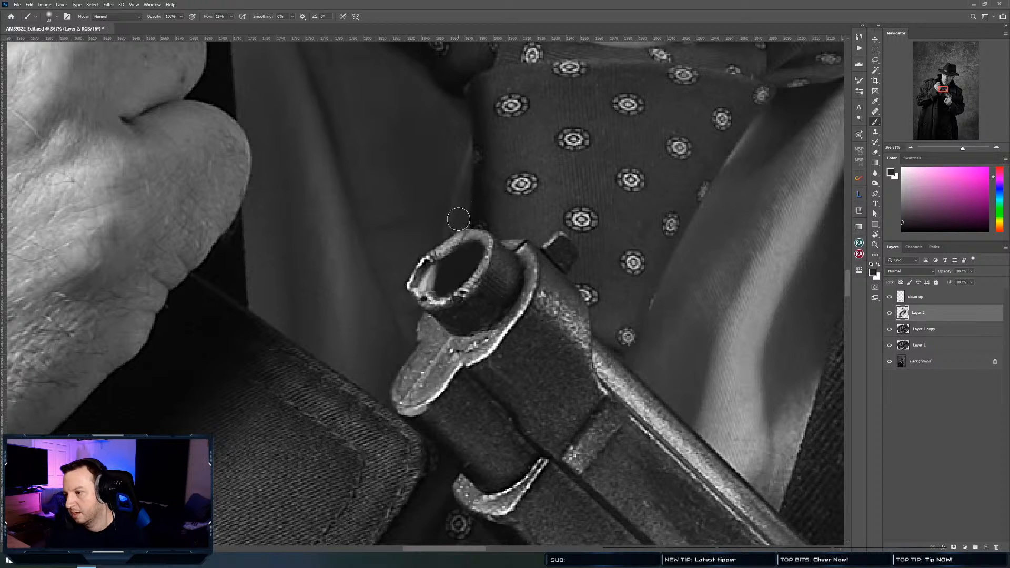
pyautogui.keyDown('alt'); pyautogui.click(473, 234); pyautogui.keyUp('alt')
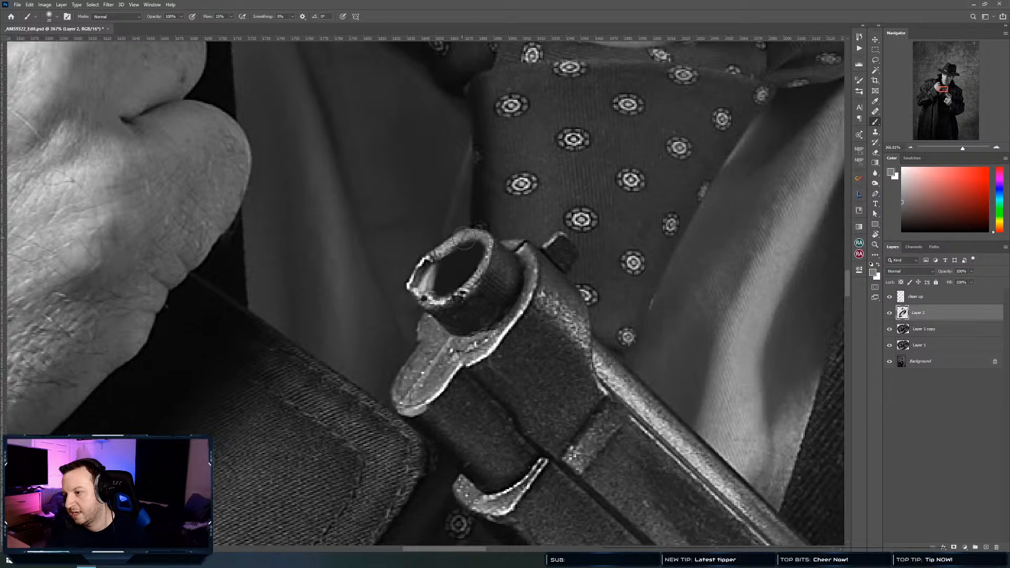
pyautogui.keyDown('alt'); pyautogui.click(463, 236); pyautogui.keyUp('alt')
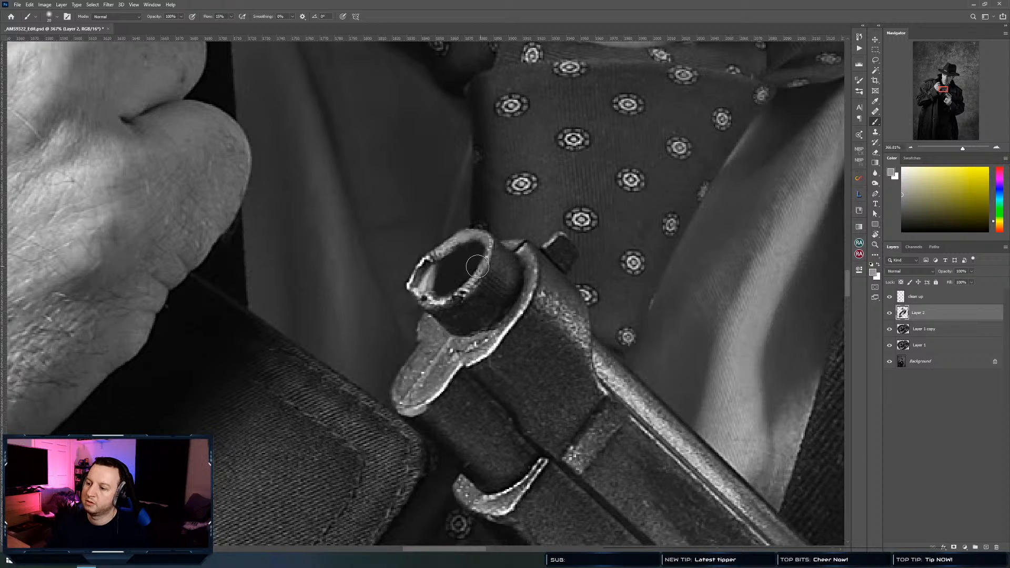
# Merge Layer 2 with the Layer 1 copy beneath it into a single layer
pyautogui.keyDown('shift'); pyautogui.click(931, 330); pyautogui.keyUp('shift')
pyautogui.hotkey('ctrl', 'r')
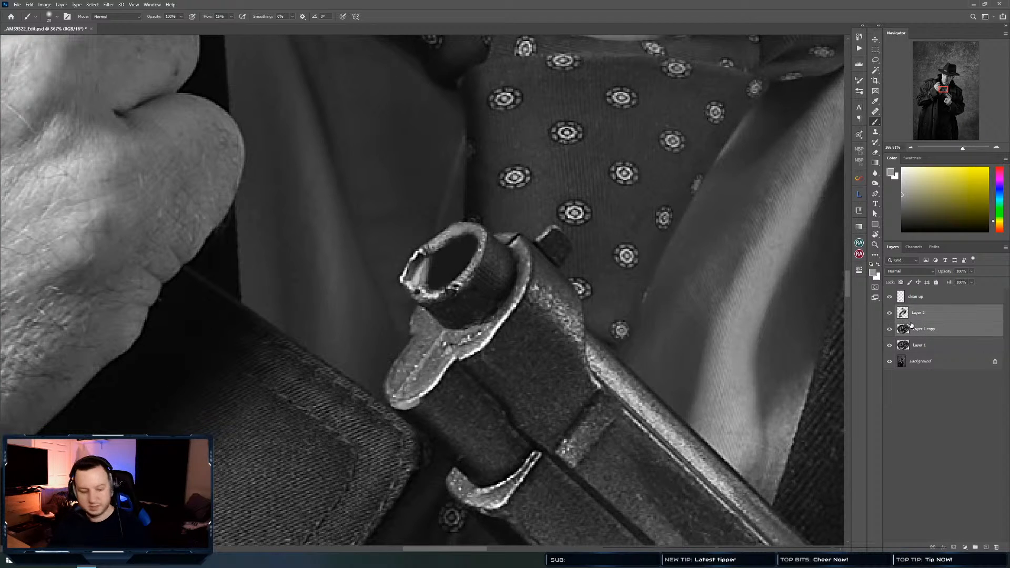
pyautogui.hotkey('ctrl', 'r')
pyautogui.hotkey('ctrl', 'e')
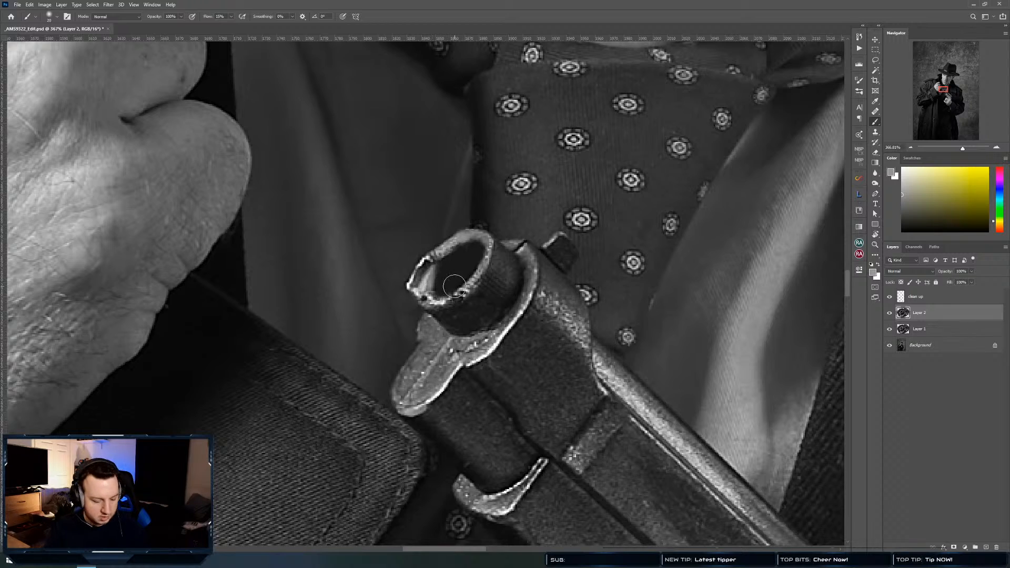
# Lasso the lower curve of the muzzle rim together with the adjoining strip of barrel, using 0 px feather
pyautogui.press('l')
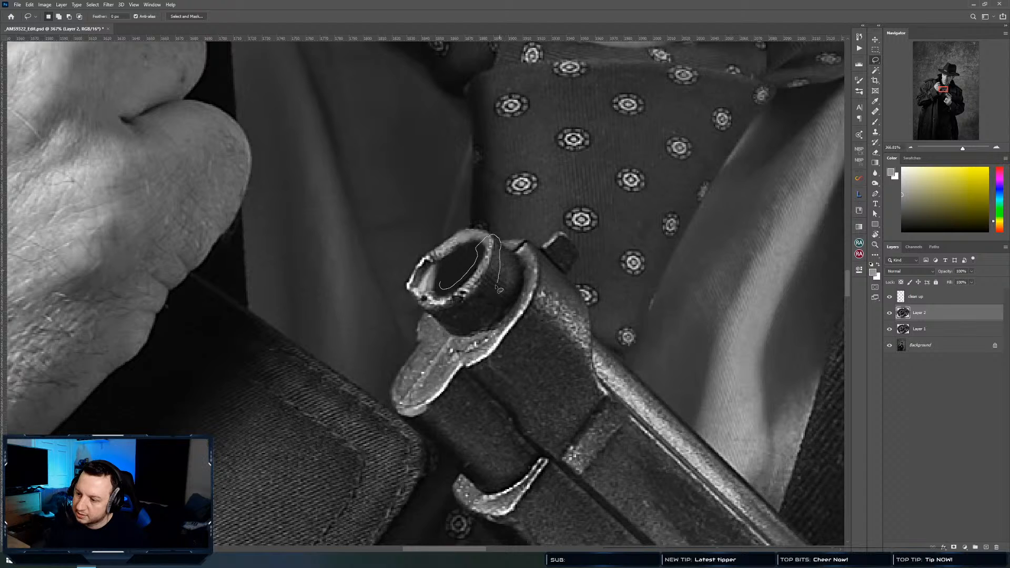
pyautogui.moveTo(453, 323)
pyautogui.mouseDown()
pyautogui.moveTo(430, 321)
pyautogui.moveTo(415, 304)
pyautogui.moveTo(444, 289)
pyautogui.mouseUp()
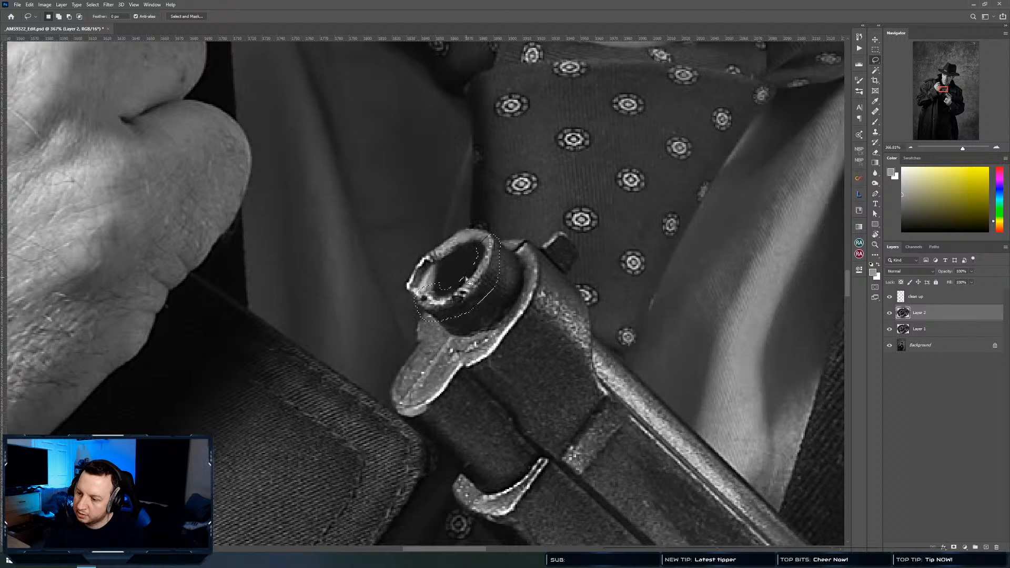
# Copy the selected muzzle rim to a new layer, rotate it and fit it over the damaged upper-left rim at full opacity
pyautogui.hotkey('ctrl', 'j')
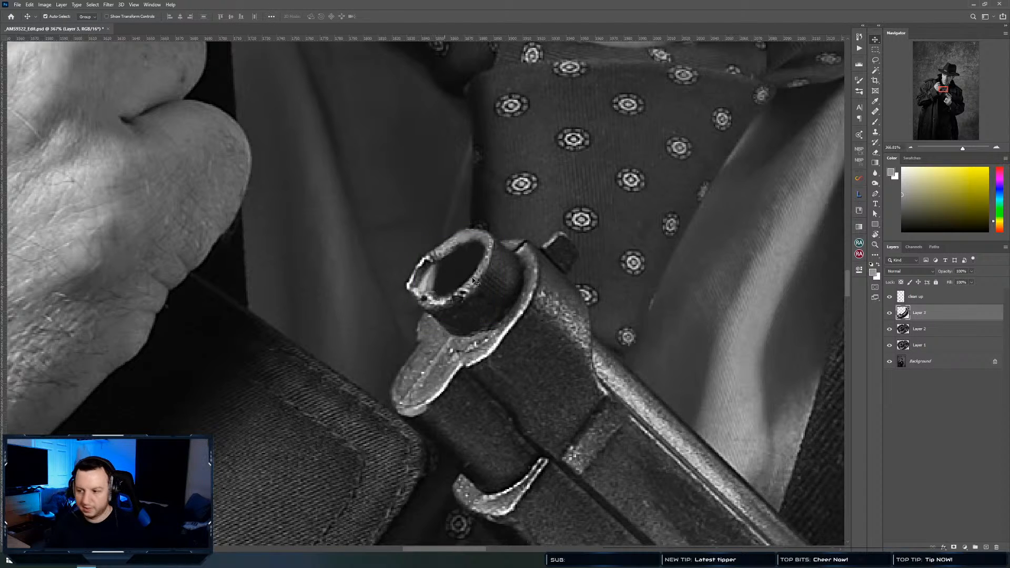
pyautogui.hotkey('ctrl', 't')
pyautogui.moveTo(529, 278); pyautogui.dragTo(361, 271)
pyautogui.moveTo(477, 257)
pyautogui.mouseDown()
pyautogui.moveTo(470, 235)
pyautogui.moveTo(508, 240)
pyautogui.moveTo(513, 231)
pyautogui.moveTo(491, 253)
pyautogui.moveTo(459, 249)
pyautogui.moveTo(489, 251)
pyautogui.mouseUp()
pyautogui.press('Return')
pyautogui.press('0')
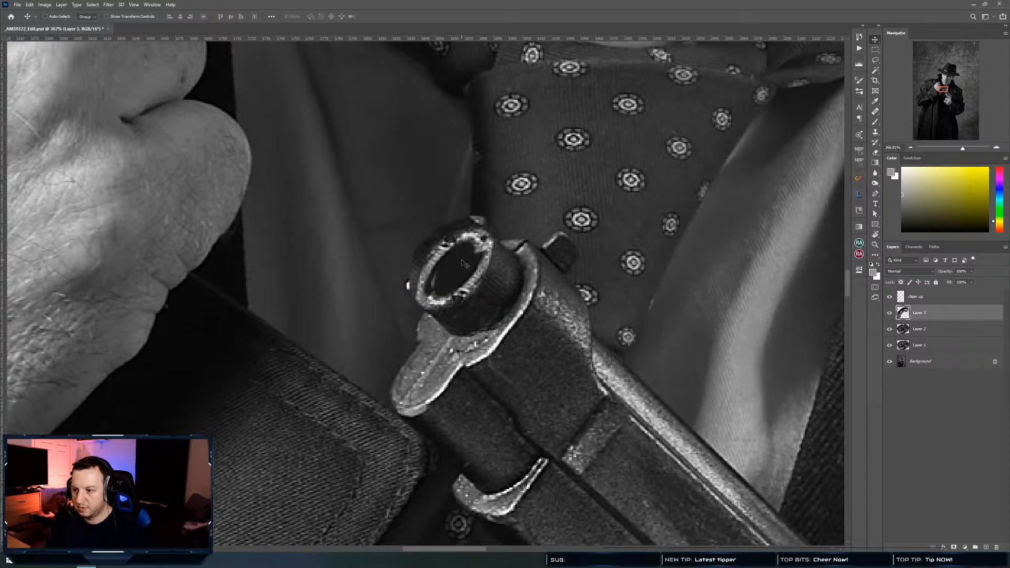
# Add a mask to the rim patch layer and paint away its excess edges with black to blend it into the muzzle
pyautogui.click(953, 547)
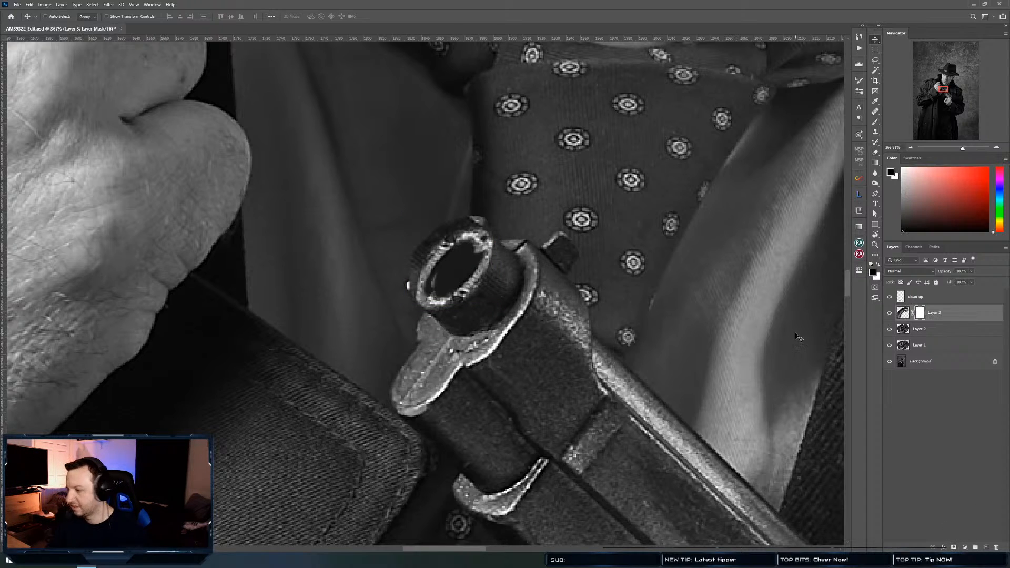
pyautogui.press('b')
pyautogui.moveTo(409, 273)
pyautogui.mouseDown()
pyautogui.moveTo(456, 223)
pyautogui.moveTo(442, 228)
pyautogui.moveTo(499, 226)
pyautogui.moveTo(479, 217)
pyautogui.moveTo(490, 221)
pyautogui.moveTo(449, 223)
pyautogui.moveTo(426, 238)
pyautogui.moveTo(481, 221)
pyautogui.mouseUp()
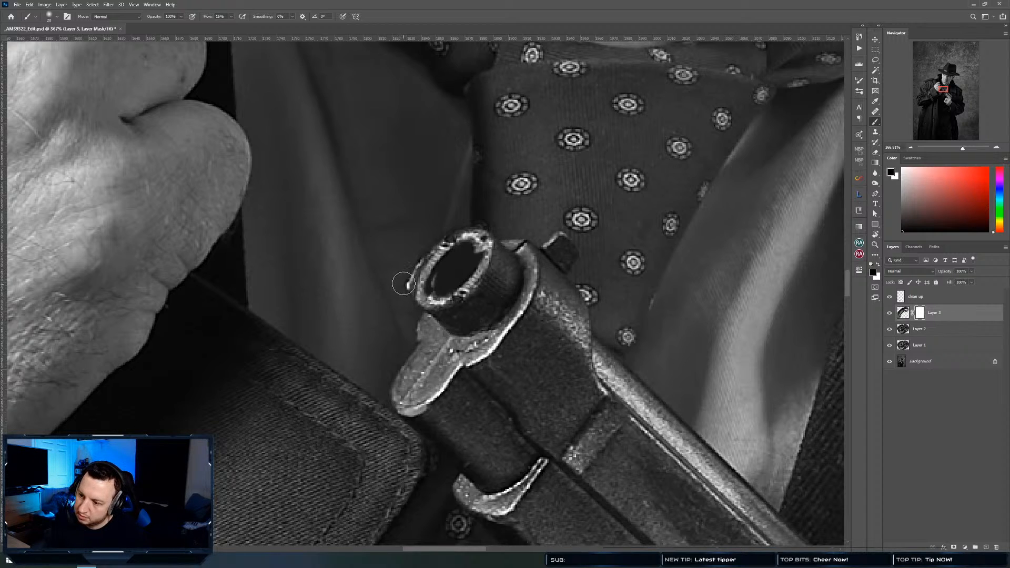
pyautogui.press('x')
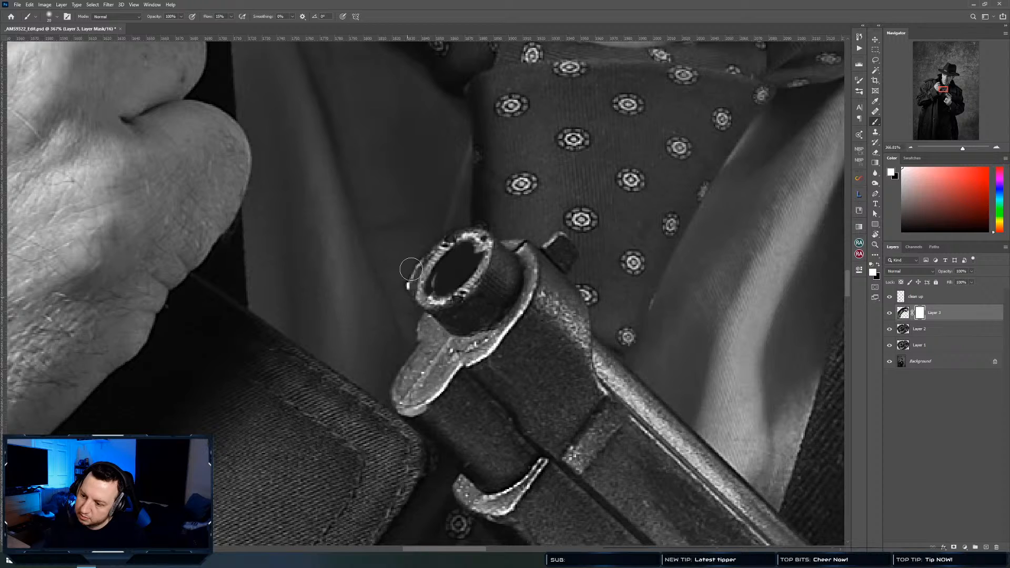
pyautogui.press('x')
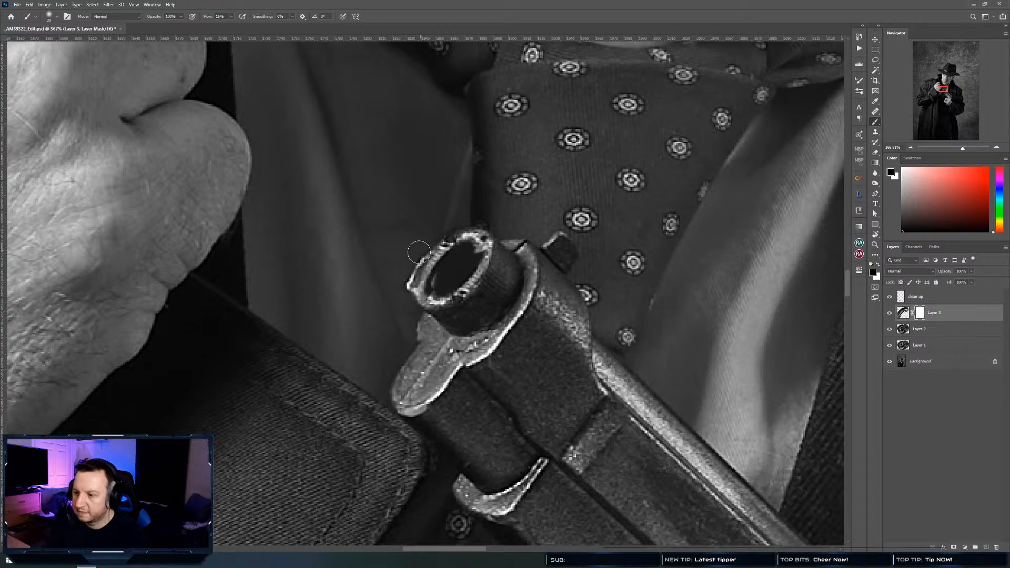
pyautogui.moveTo(415, 278)
pyautogui.mouseDown()
pyautogui.moveTo(431, 274)
pyautogui.moveTo(429, 300)
pyautogui.moveTo(439, 301)
pyautogui.mouseUp()
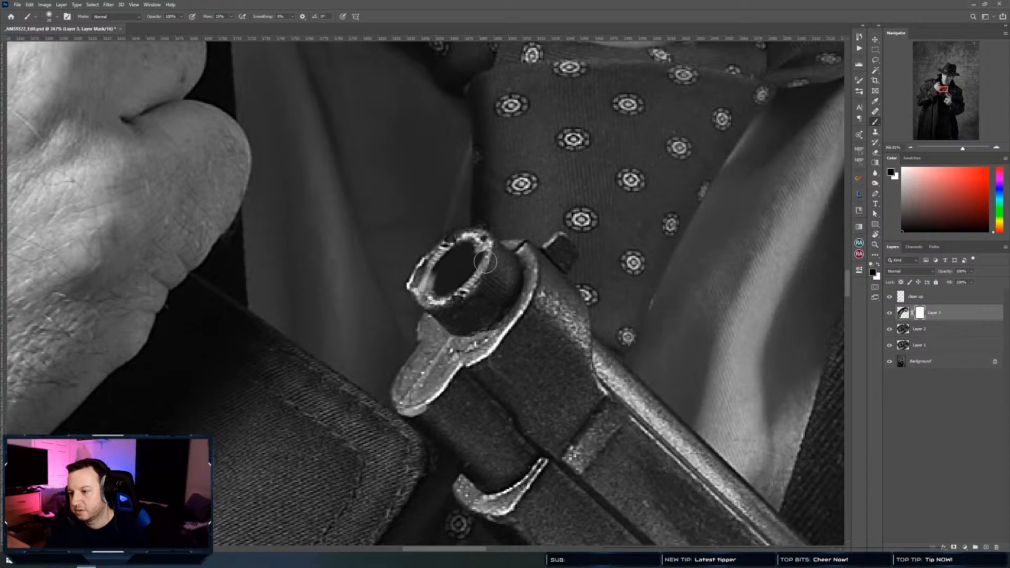
pyautogui.moveTo(473, 246); pyautogui.dragTo(478, 250)
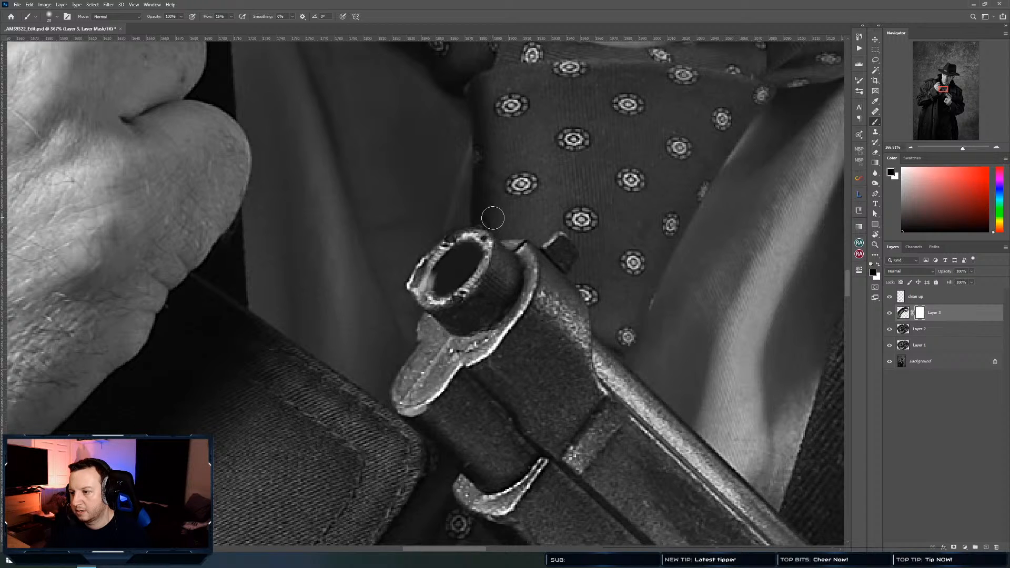
# Duplicate the masked Layer 3, delete the copy's mask without applying it, and set the copy's opacity to 70%
pyautogui.press('v')
pyautogui.click(953, 315)
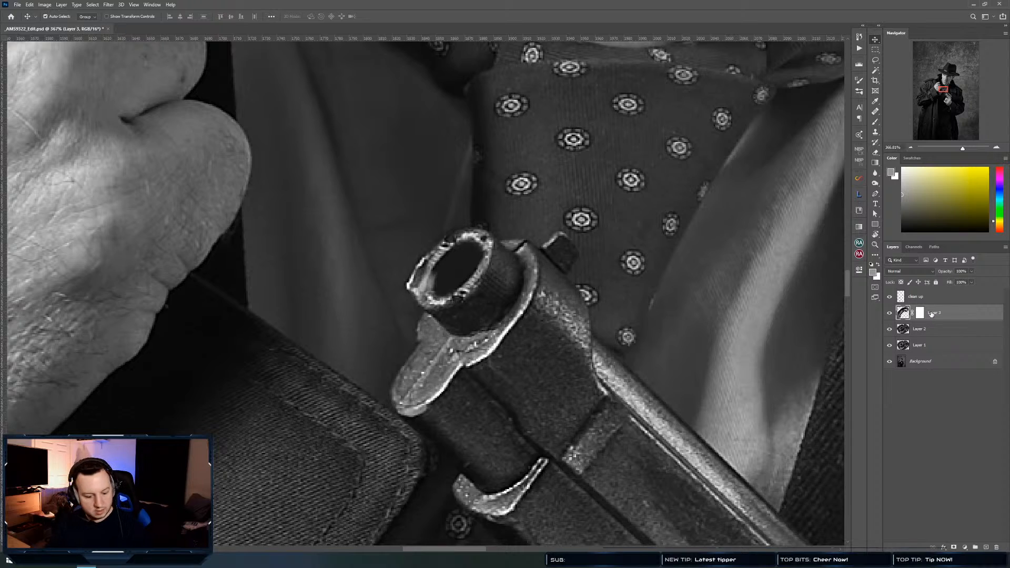
pyautogui.hotkey('ctrl', 'j')
pyautogui.hotkey('ctrl', 't')
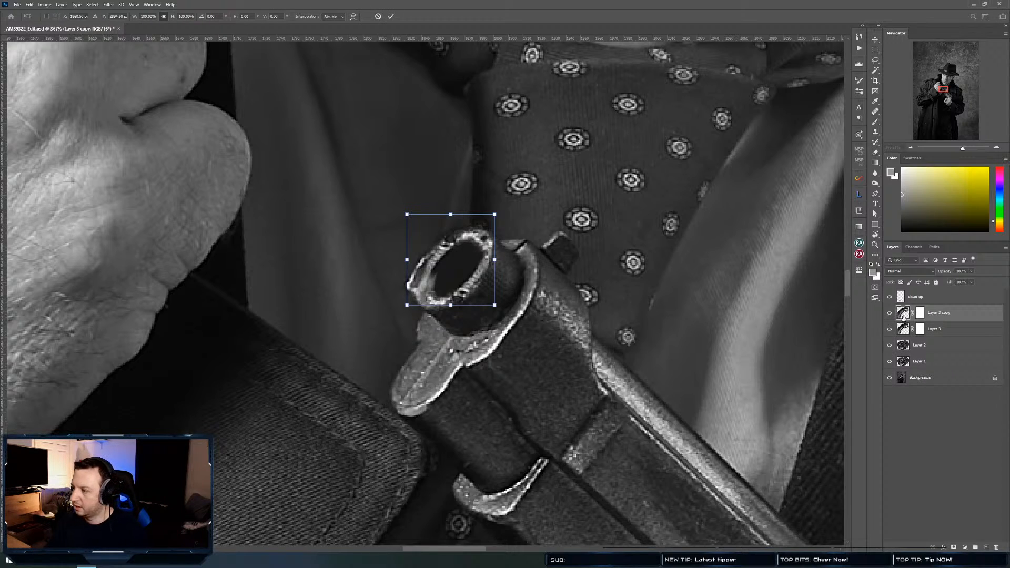
pyautogui.moveTo(920, 314); pyautogui.dragTo(996, 548)
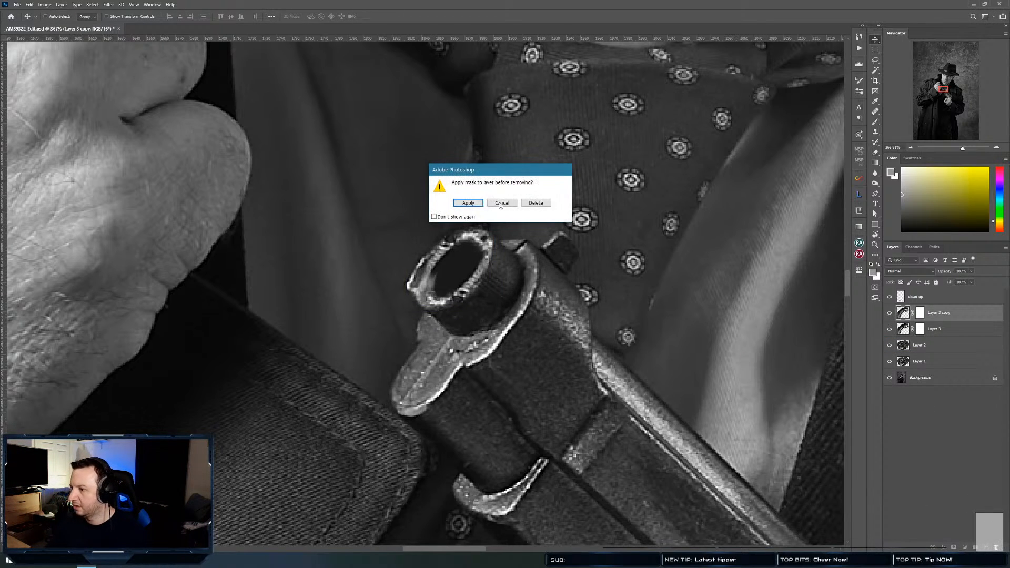
pyautogui.click(528, 205)
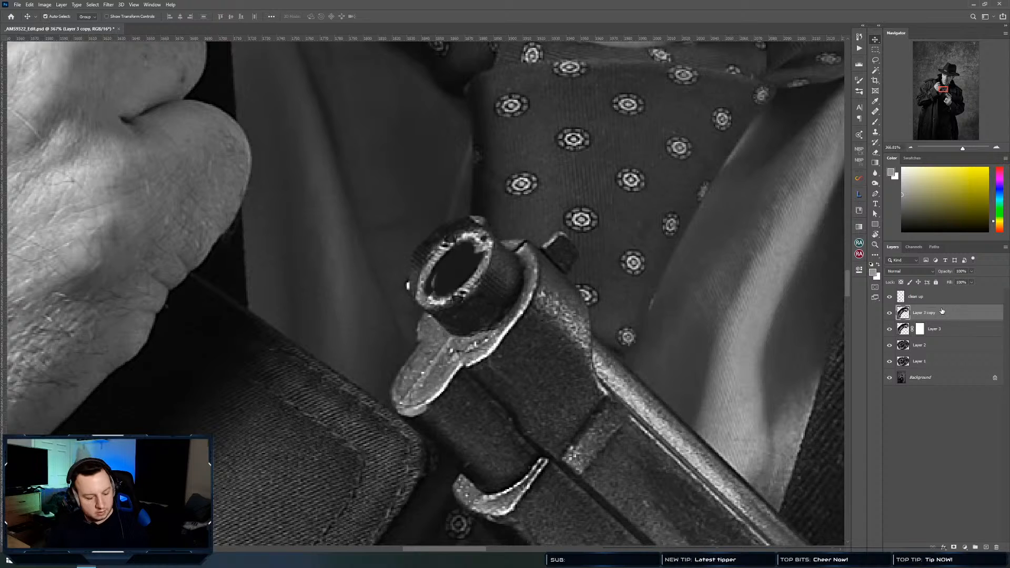
pyautogui.press('7')
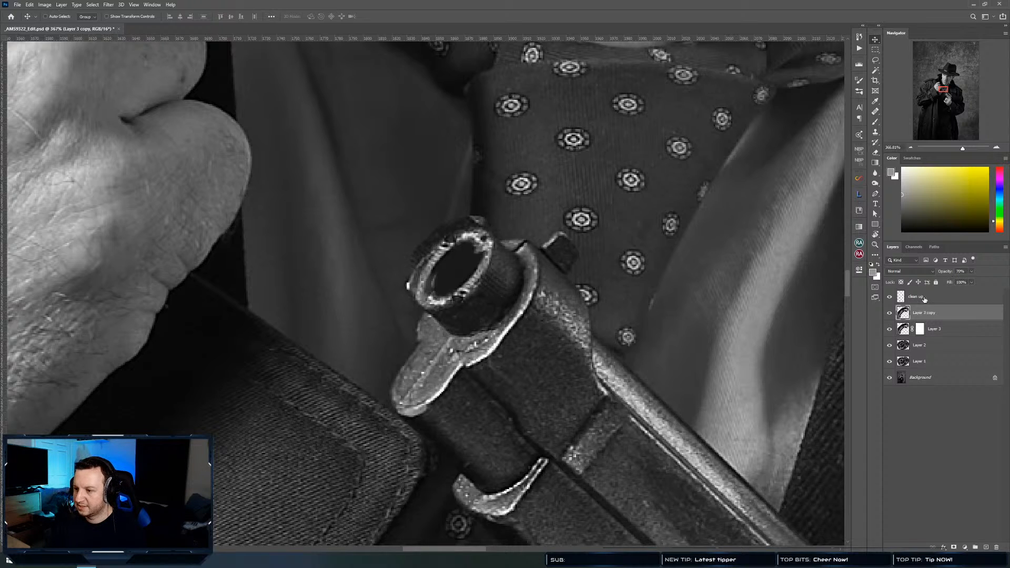
# Rotate the duplicated rim patch and position it along the lower-left edge of the muzzle opening
pyautogui.hotkey('ctrl', 't')
pyautogui.moveTo(509, 300); pyautogui.dragTo(449, 174)
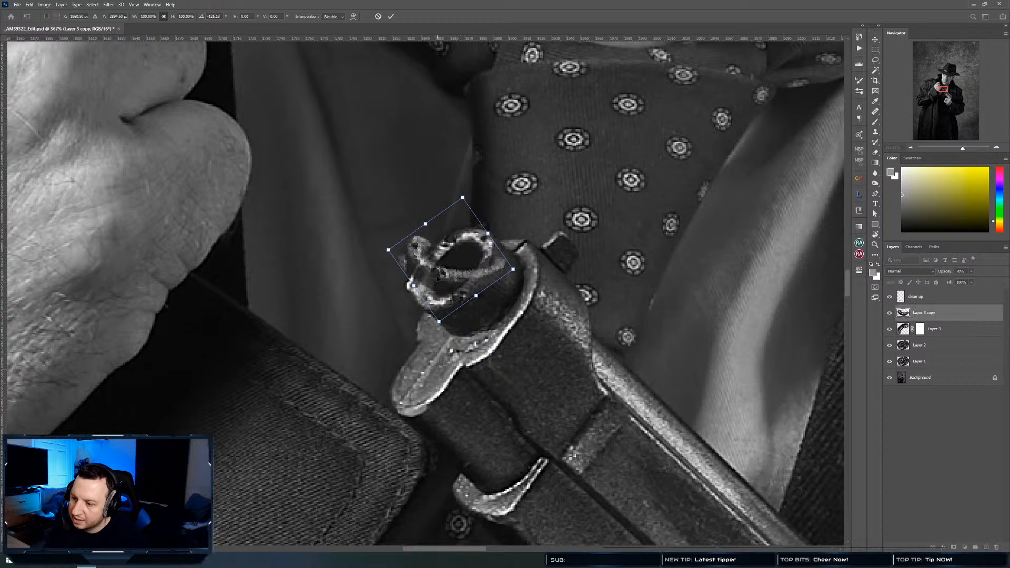
pyautogui.moveTo(441, 280); pyautogui.dragTo(441, 312)
pyautogui.moveTo(542, 316); pyautogui.dragTo(544, 275)
pyautogui.moveTo(467, 319); pyautogui.dragTo(464, 308)
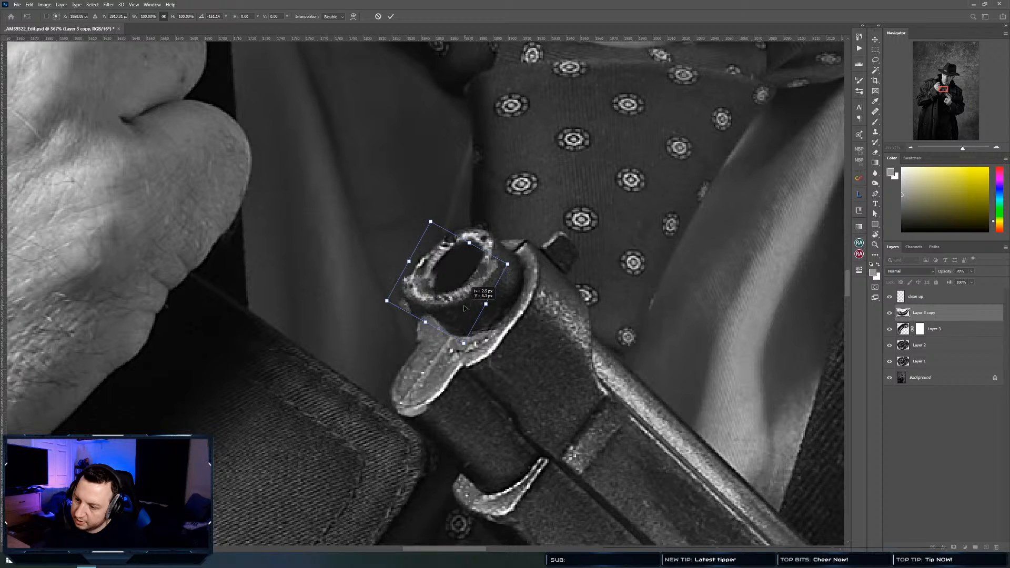
pyautogui.press('Return')
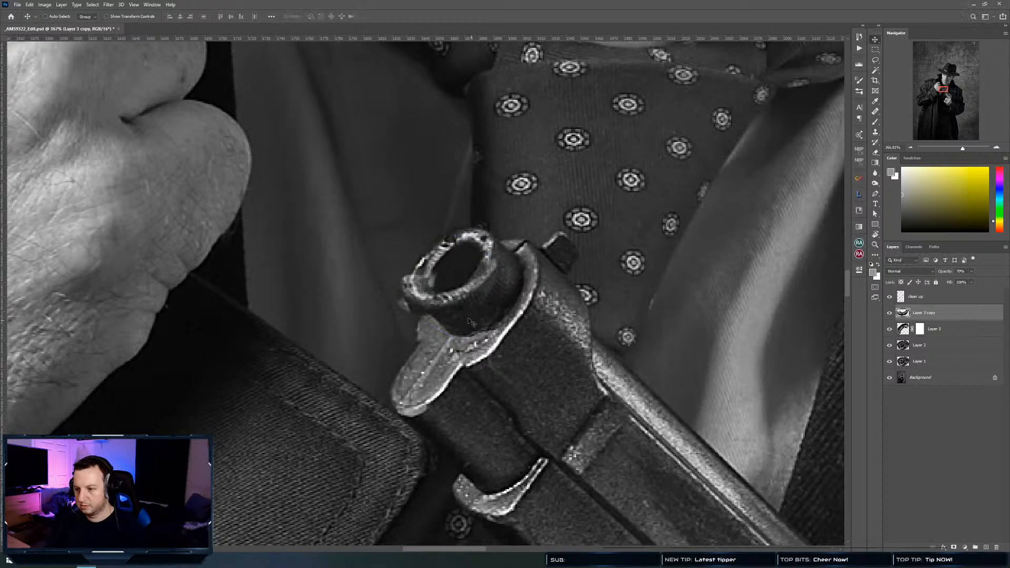
# Add a mask to Layer 3 copy and brush out the parts extending beyond the muzzle's lower rim
pyautogui.click(954, 547)
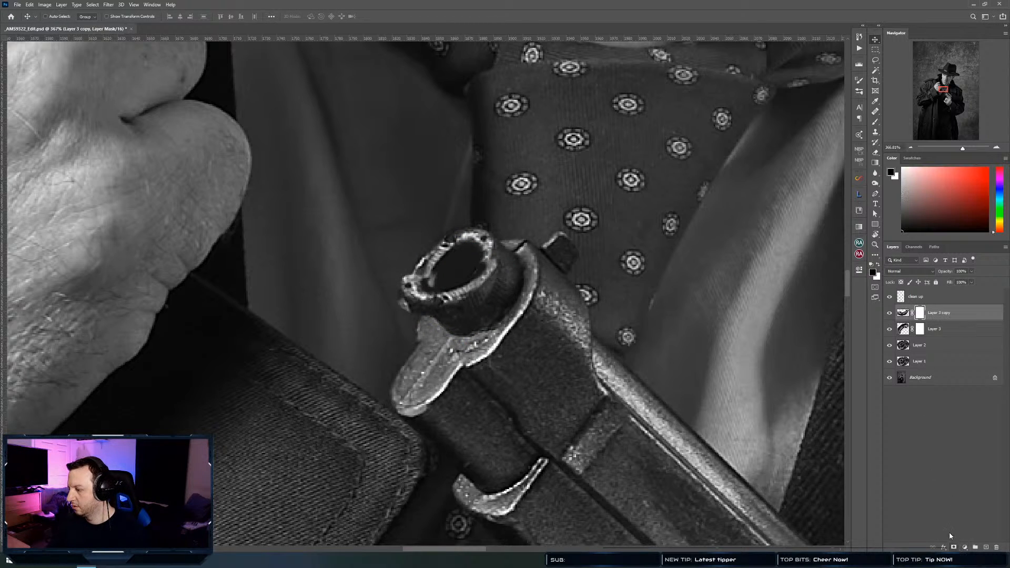
pyautogui.press('b')
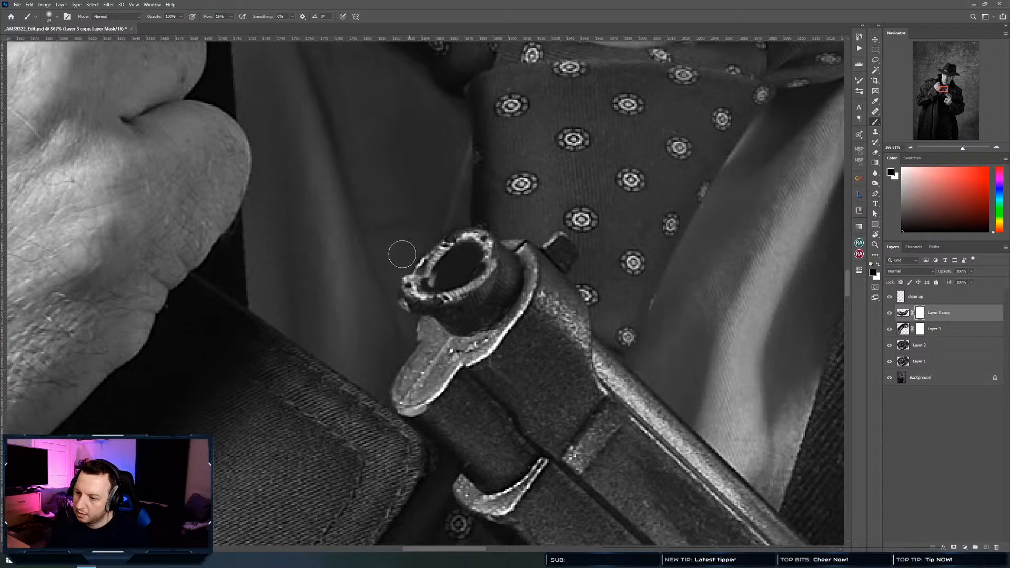
pyautogui.moveTo(400, 285)
pyautogui.mouseDown()
pyautogui.moveTo(406, 306)
pyautogui.moveTo(400, 262)
pyautogui.moveTo(405, 282)
pyautogui.moveTo(441, 272)
pyautogui.moveTo(432, 283)
pyautogui.moveTo(449, 285)
pyautogui.moveTo(492, 266)
pyautogui.moveTo(473, 295)
pyautogui.moveTo(443, 309)
pyautogui.moveTo(404, 303)
pyautogui.moveTo(405, 280)
pyautogui.moveTo(438, 310)
pyautogui.moveTo(466, 295)
pyautogui.moveTo(423, 313)
pyautogui.moveTo(409, 304)
pyautogui.moveTo(471, 297)
pyautogui.moveTo(441, 310)
pyautogui.moveTo(399, 282)
pyautogui.mouseUp()
pyautogui.press('v')
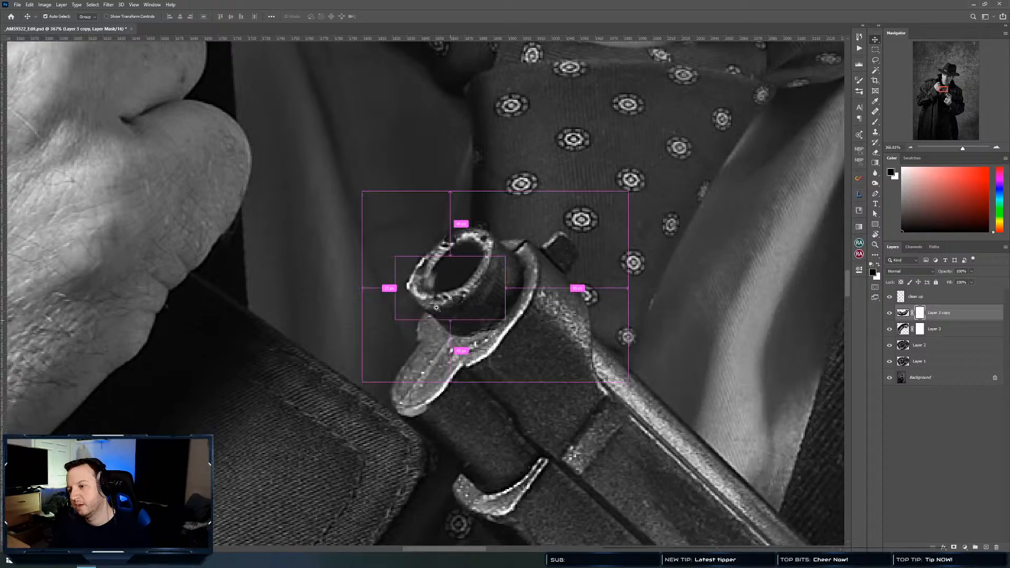
# Skew the upper-left corner of the lower rim patch slightly with Free Transform
pyautogui.moveTo(441, 311); pyautogui.dragTo(371, 342)
pyautogui.moveTo(439, 289); pyautogui.dragTo(525, 273)
pyautogui.moveTo(415, 350); pyautogui.dragTo(400, 235)
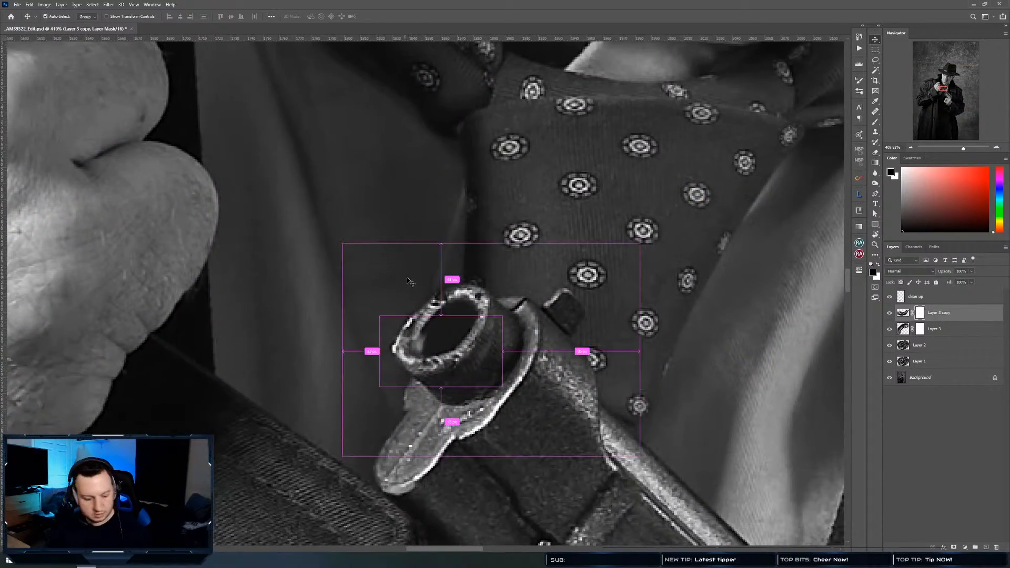
pyautogui.hotkey('ctrl', 't')
pyautogui.moveTo(382, 318); pyautogui.dragTo(382, 317)
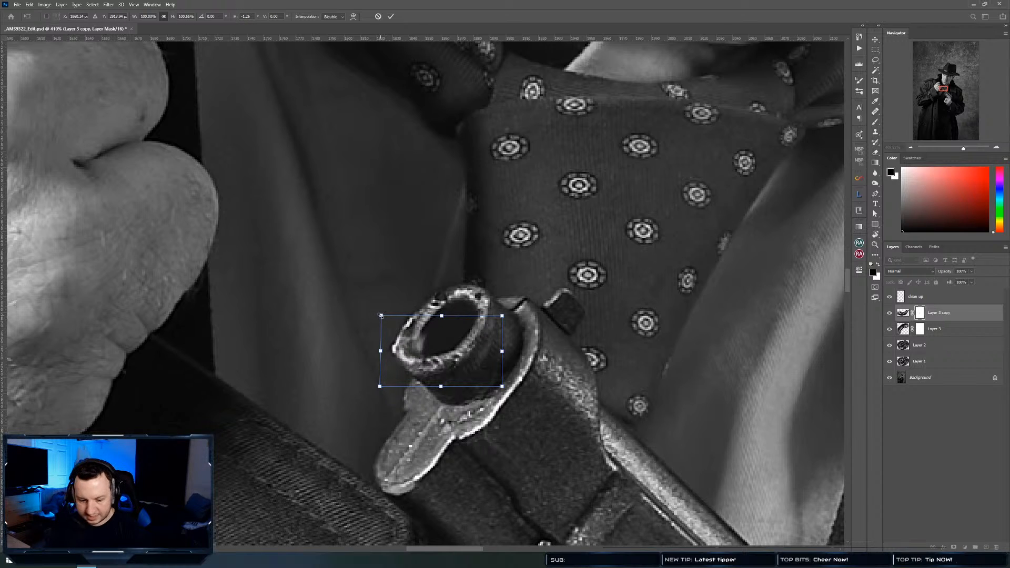
pyautogui.press('Return')
# Toggle Layer 3 to check its effect, and hide both Layer 3 and Layer 3 copy
pyautogui.click(944, 330)
pyautogui.click(890, 328)
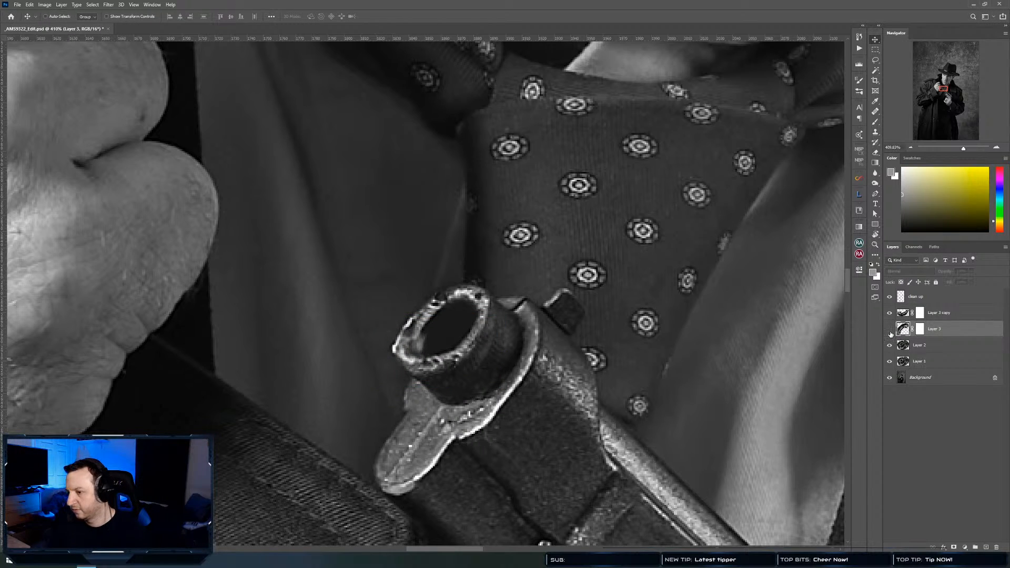
pyautogui.click(890, 329)
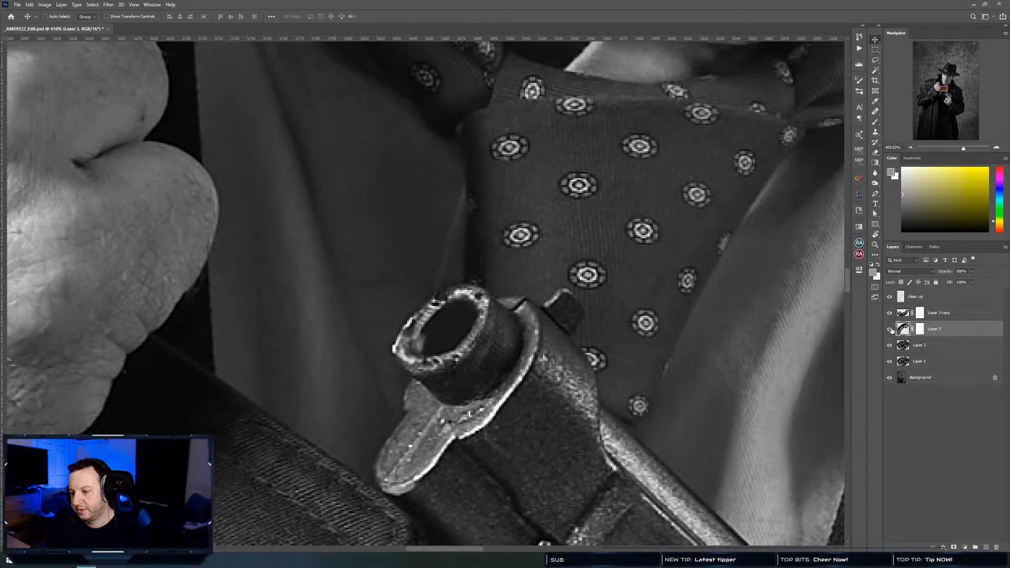
pyautogui.moveTo(890, 330); pyautogui.dragTo(889, 322)
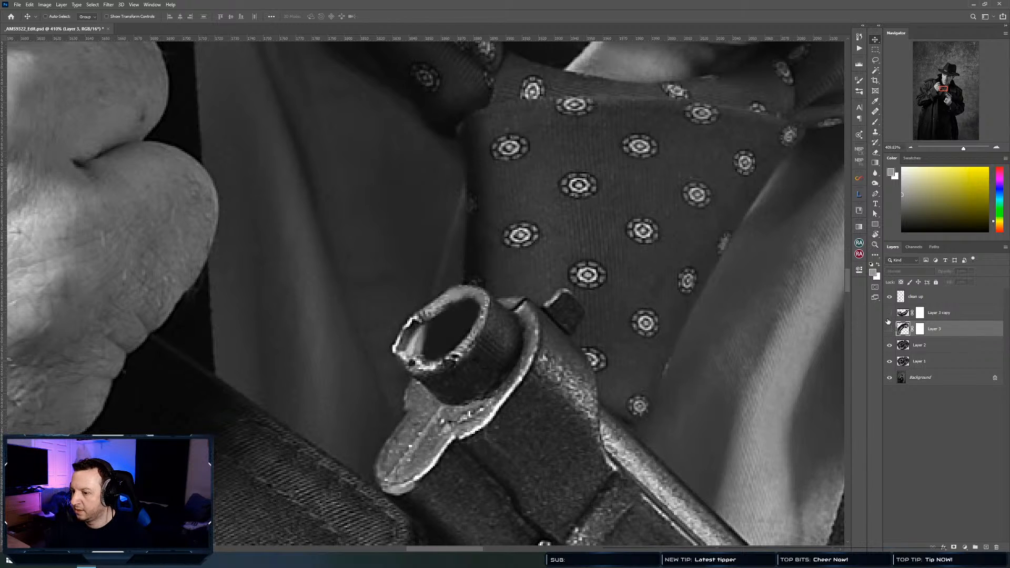
# Clone nearby cloth over the jagged left edge of the muzzle on Layer 2, and show both rim patch layers again
pyautogui.click(910, 348)
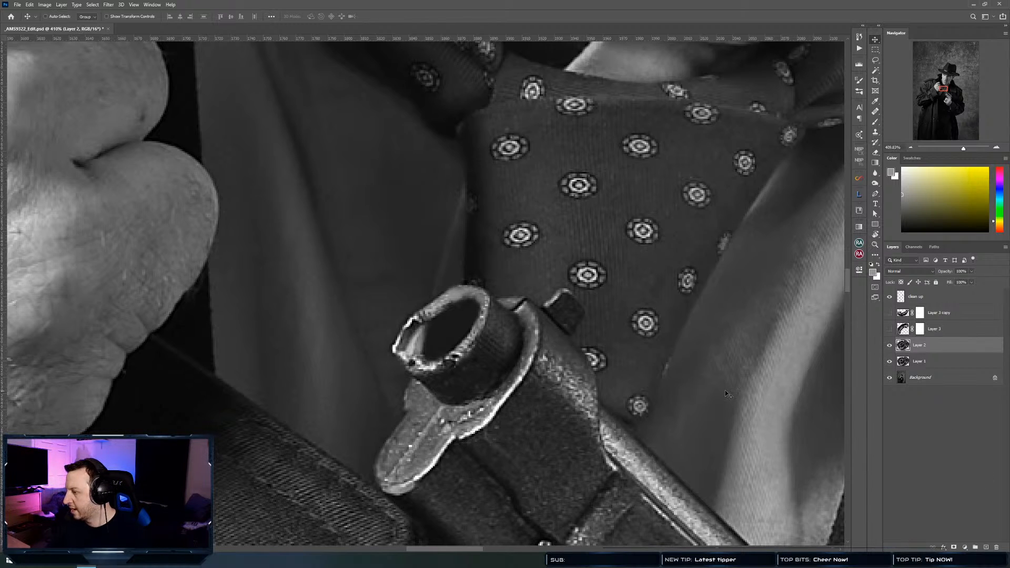
pyautogui.press('s')
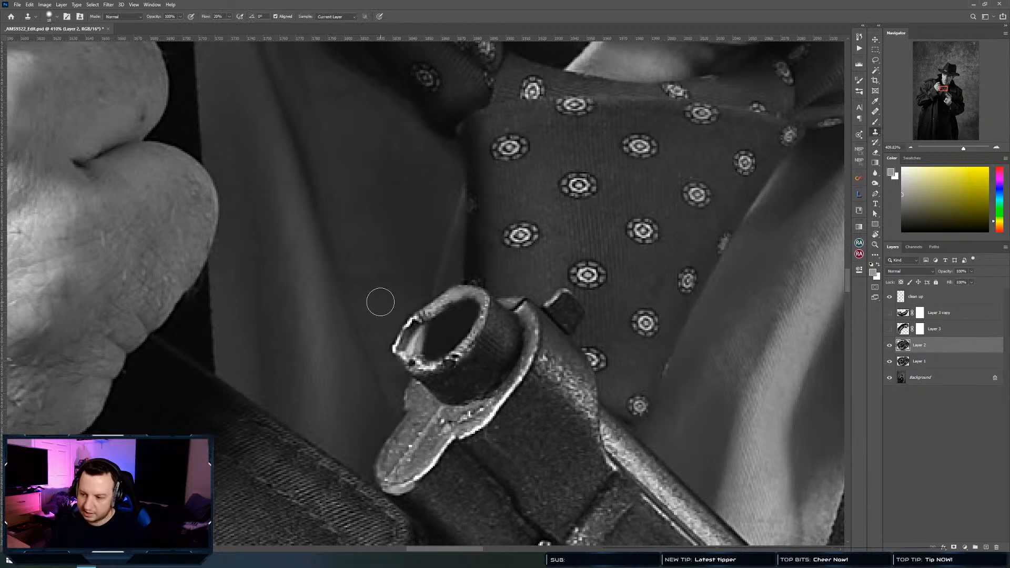
pyautogui.keyDown('alt'); pyautogui.click(388, 304); pyautogui.keyUp('alt')
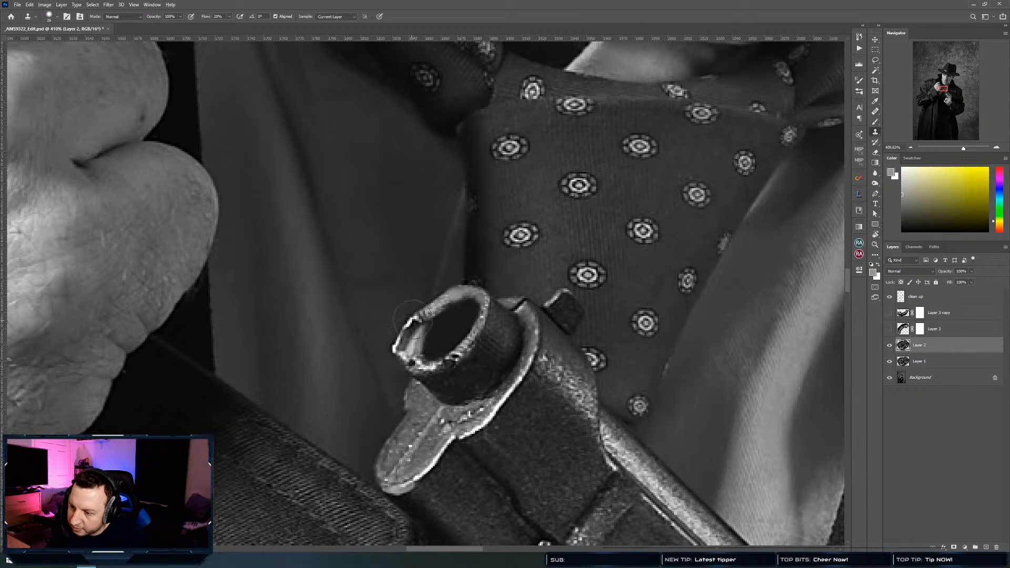
pyautogui.moveTo(412, 319); pyautogui.dragTo(423, 315)
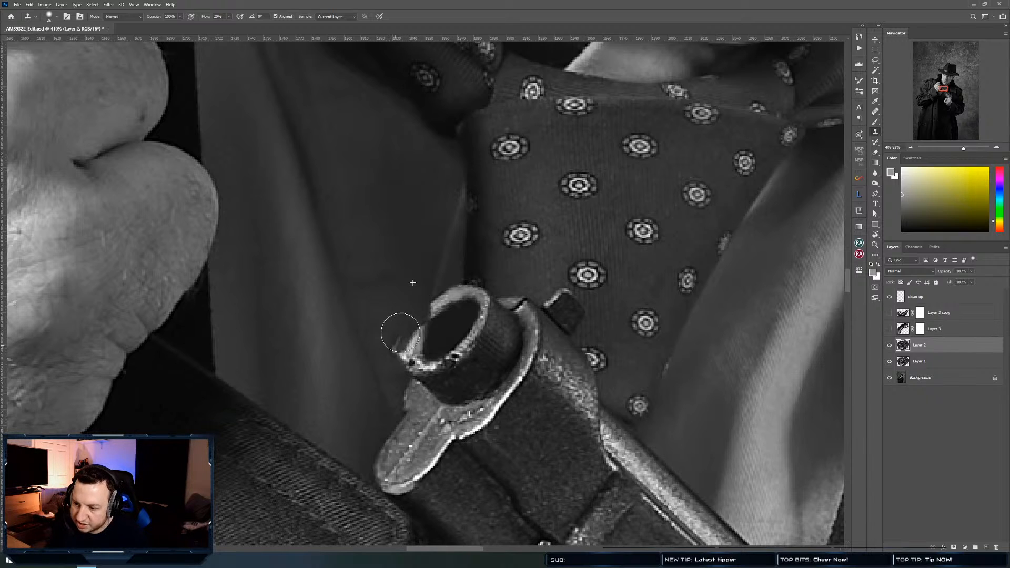
pyautogui.keyDown('alt'); pyautogui.click(383, 318); pyautogui.keyUp('alt')
pyautogui.moveTo(388, 350)
pyautogui.mouseDown()
pyautogui.moveTo(393, 342)
pyautogui.moveTo(398, 358)
pyautogui.mouseUp()
pyautogui.keyDown('alt'); pyautogui.click(401, 314); pyautogui.keyUp('alt')
pyautogui.moveTo(415, 324)
pyautogui.mouseDown()
pyautogui.moveTo(400, 345)
pyautogui.moveTo(403, 366)
pyautogui.mouseUp()
pyautogui.keyDown('alt'); pyautogui.click(385, 312); pyautogui.keyUp('alt')
pyautogui.keyDown('alt'); pyautogui.click(380, 362); pyautogui.keyUp('alt')
pyautogui.click(888, 319)
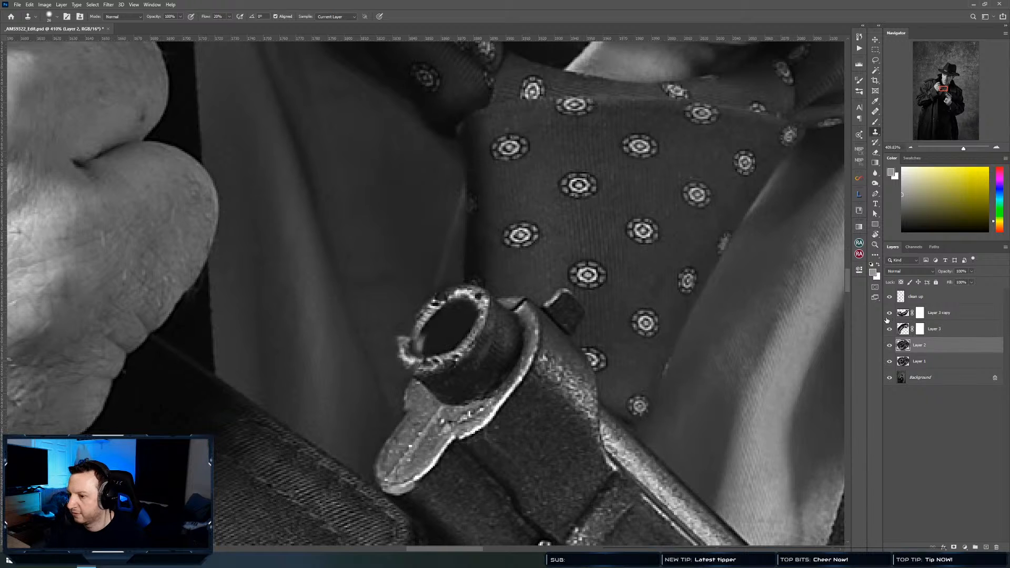
# Distort the lower rim patch on Layer 3 copy with Free Transform, shifting its corners and stretching its lower edge to fit the muzzle
pyautogui.press('v')
pyautogui.click(953, 332)
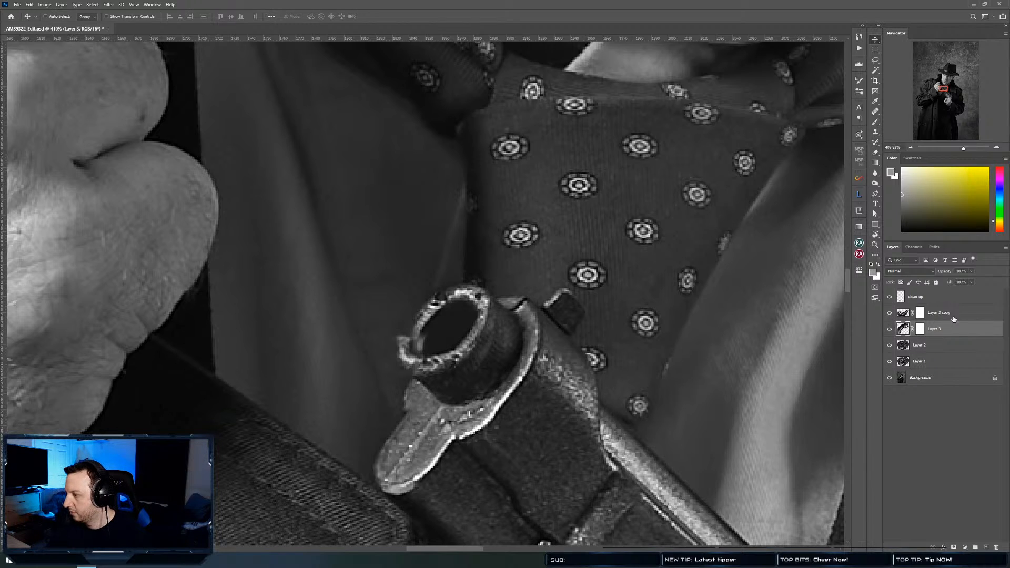
pyautogui.click(954, 315)
pyautogui.press('ctrl')
pyautogui.hotkey('ctrl', 't')
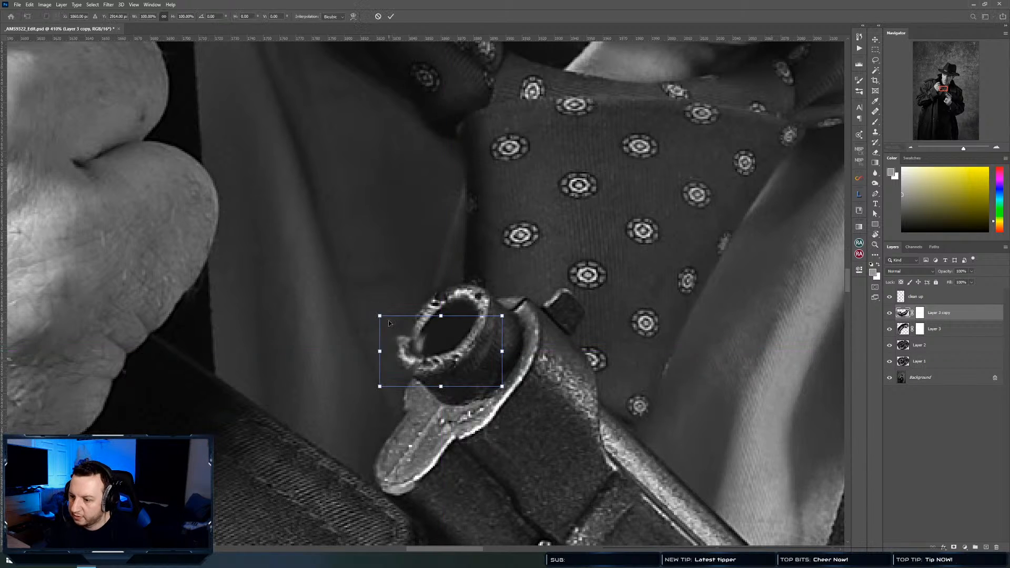
pyautogui.moveTo(380, 316); pyautogui.dragTo(393, 316)
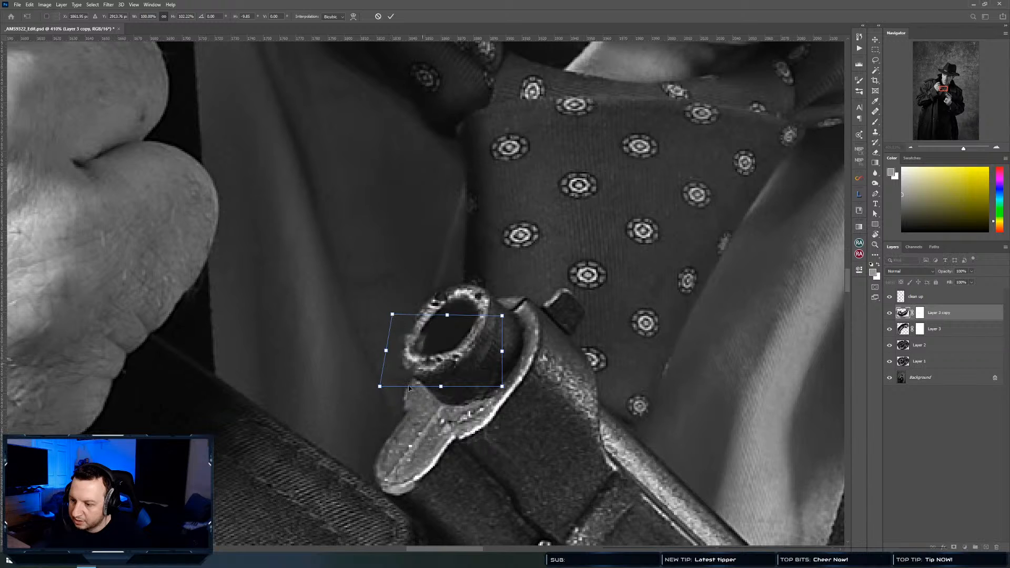
pyautogui.moveTo(379, 392); pyautogui.dragTo(372, 394)
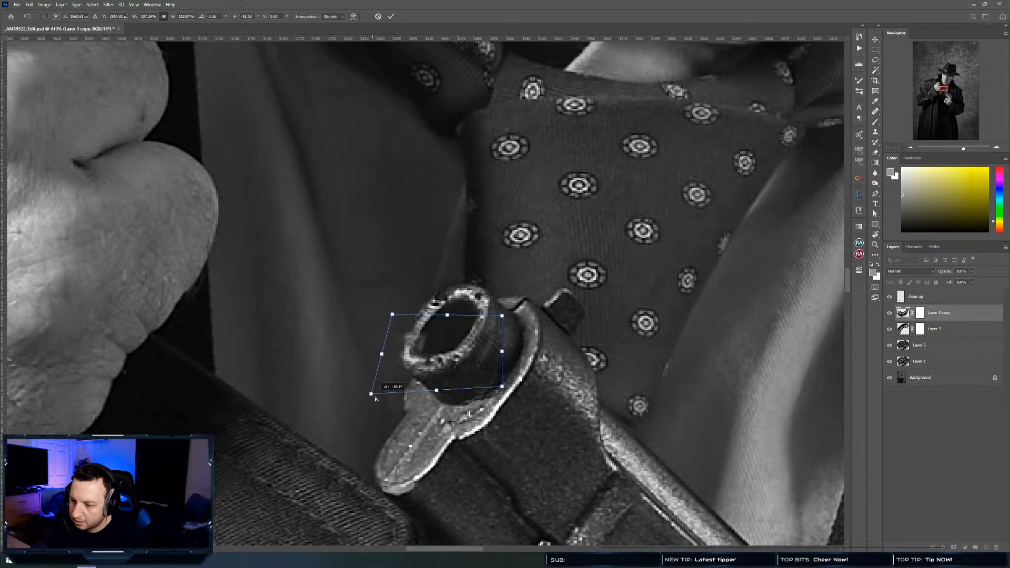
pyautogui.moveTo(502, 319); pyautogui.dragTo(443, 317)
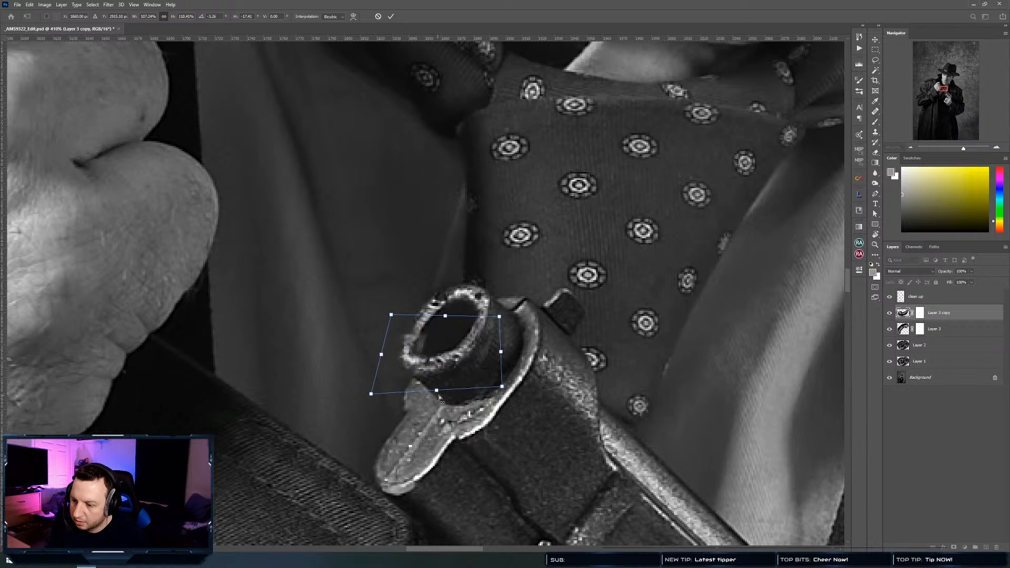
pyautogui.moveTo(437, 391); pyautogui.dragTo(434, 401)
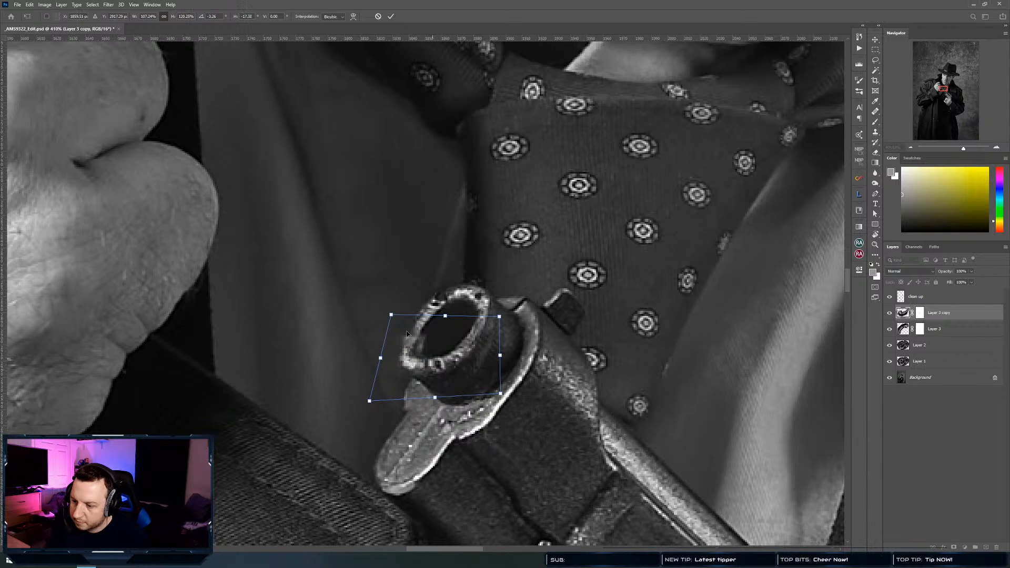
pyautogui.moveTo(392, 316); pyautogui.dragTo(395, 316)
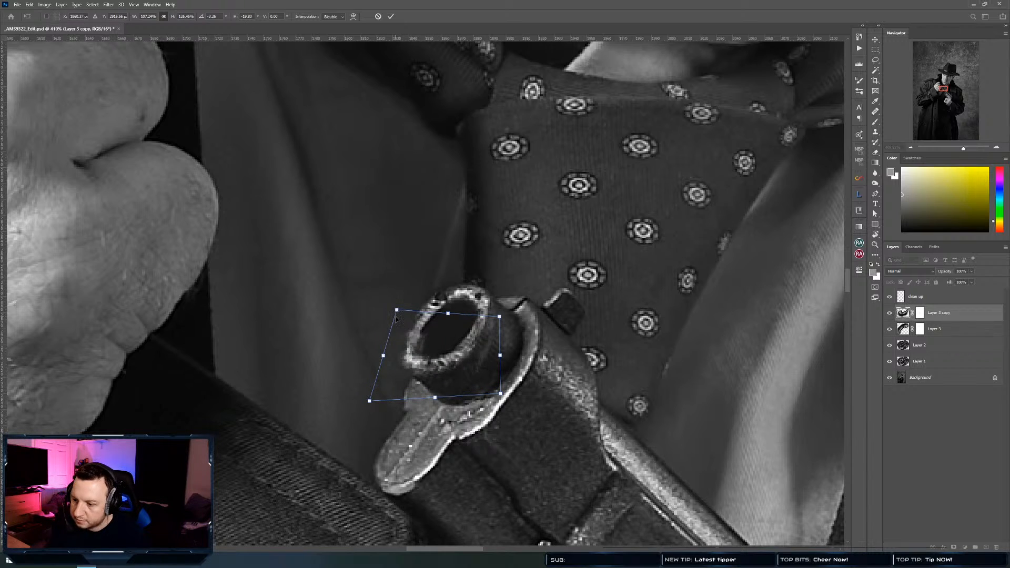
pyautogui.press('Return')
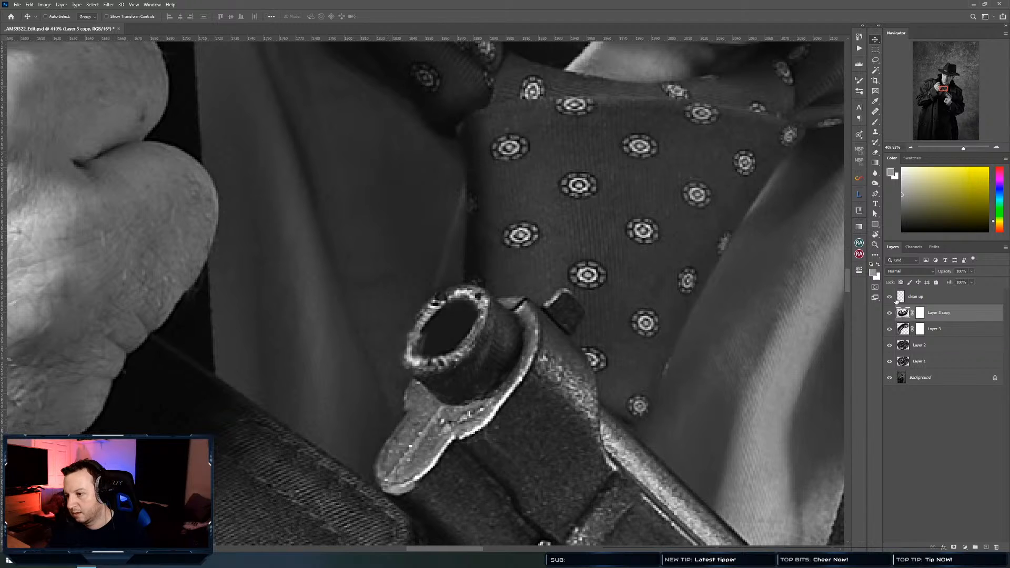
# Distort the left corners of the Layer 3 rim patch with Free Transform and mask out its stray part beside the muzzle
pyautogui.click(908, 333)
pyautogui.hotkey('ctrl', 't')
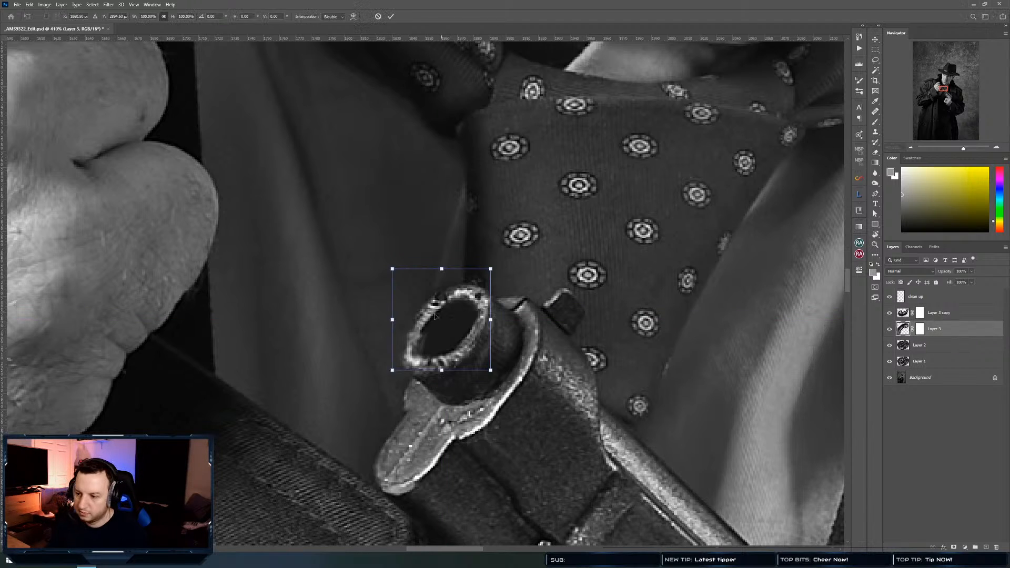
pyautogui.moveTo(393, 372); pyautogui.dragTo(378, 392)
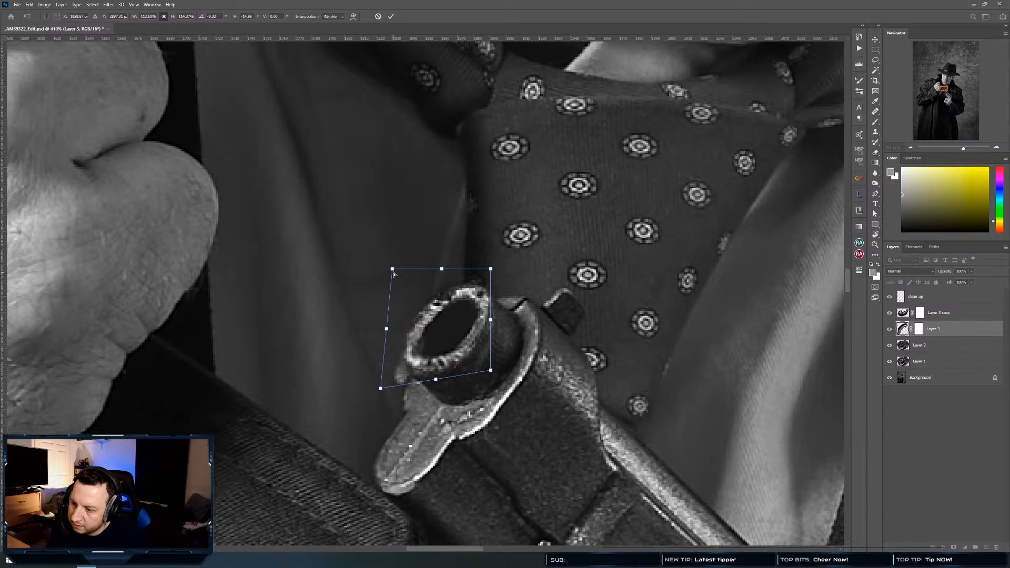
pyautogui.moveTo(393, 269); pyautogui.dragTo(383, 274)
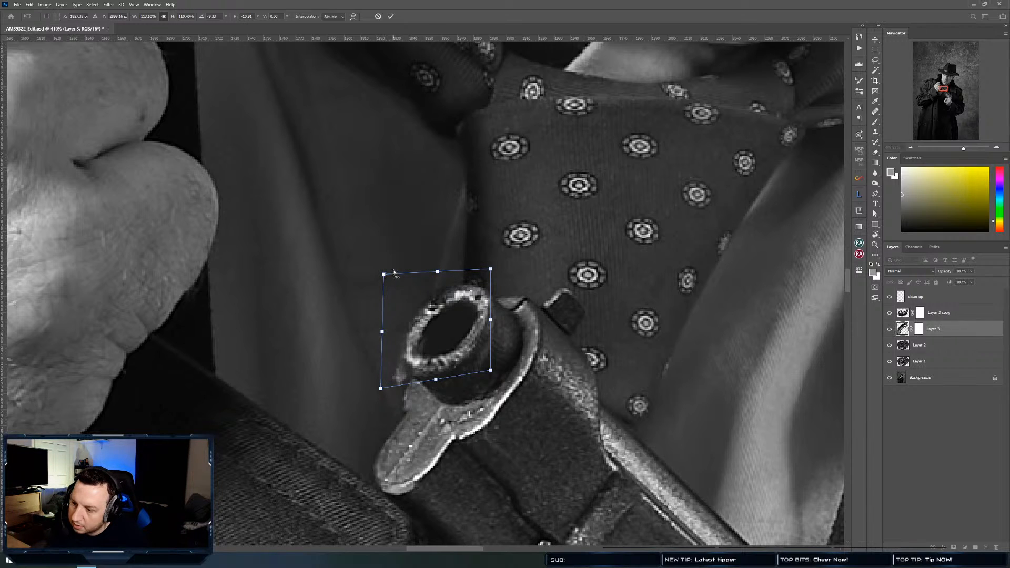
pyautogui.press('Return')
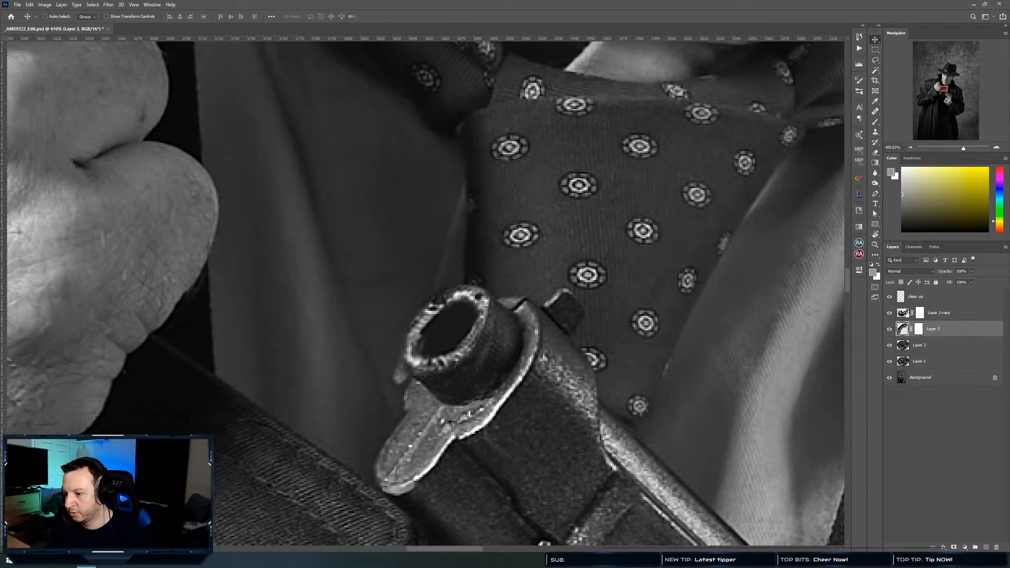
pyautogui.click(919, 329)
pyautogui.press('b')
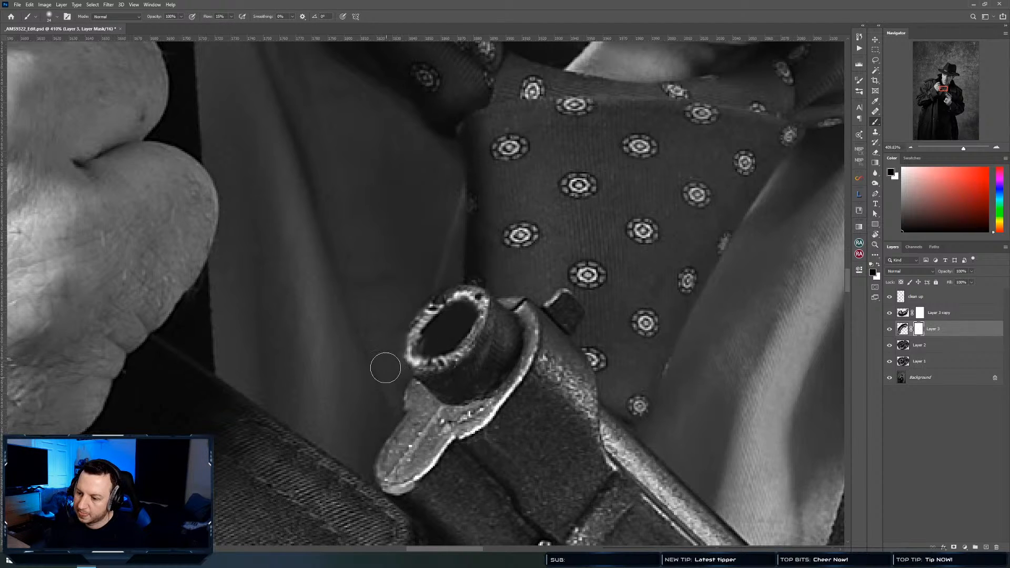
# Merge Layer 3 copy, Layer 3 and Layer 2 into a single layer
pyautogui.click(954, 311)
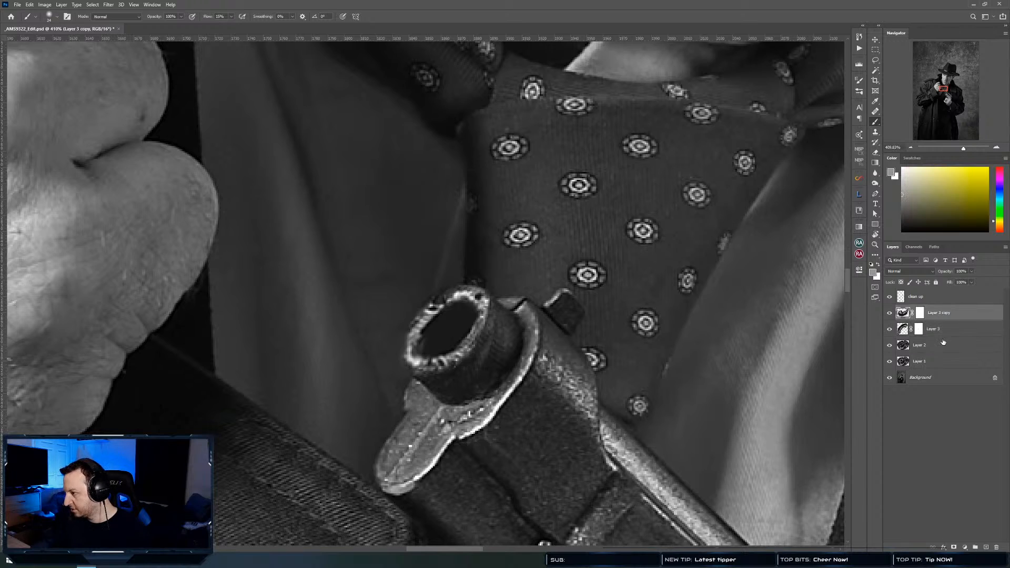
pyautogui.keyDown('shift'); pyautogui.click(942, 344); pyautogui.keyUp('shift')
pyautogui.hotkey('ctrl', 'e')
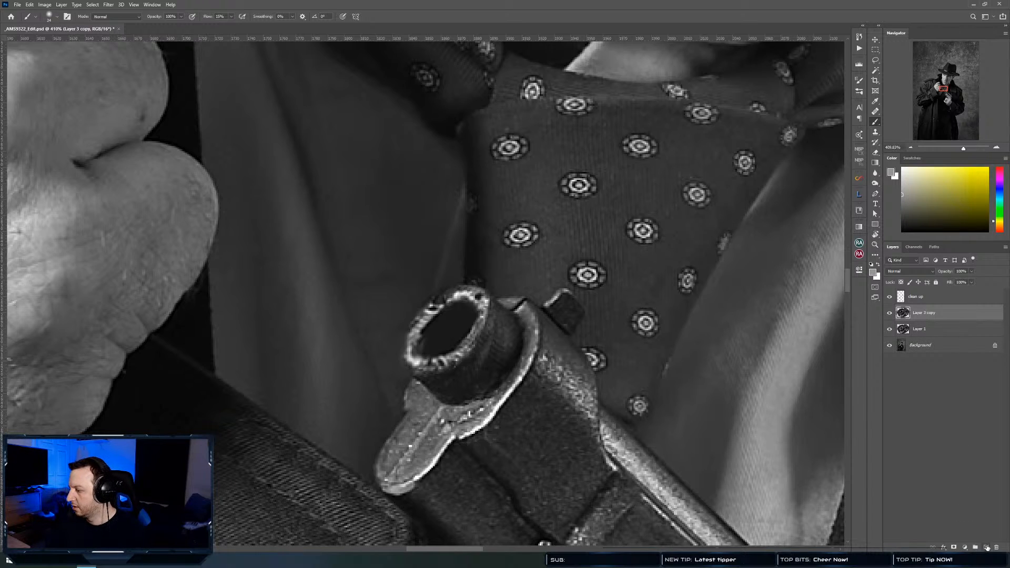
# Heal the dark specks around the muzzle rim with the Spot Healing Brush in Content-Aware mode, sampling all layers
pyautogui.click(875, 111)
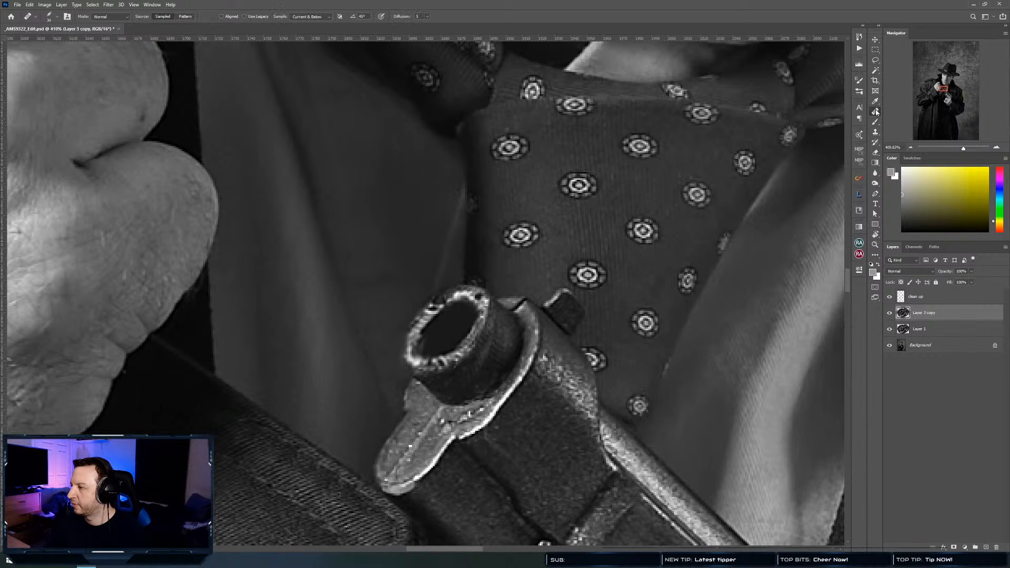
pyautogui.click(898, 112)
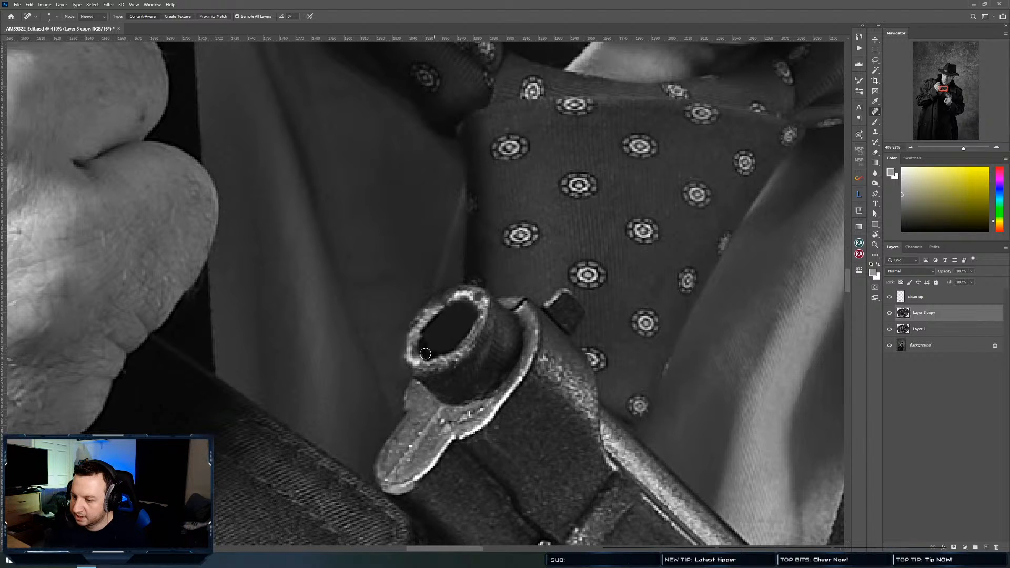
pyautogui.moveTo(446, 350)
pyautogui.mouseDown()
pyautogui.moveTo(413, 370)
pyautogui.moveTo(789, 331)
pyautogui.mouseUp()
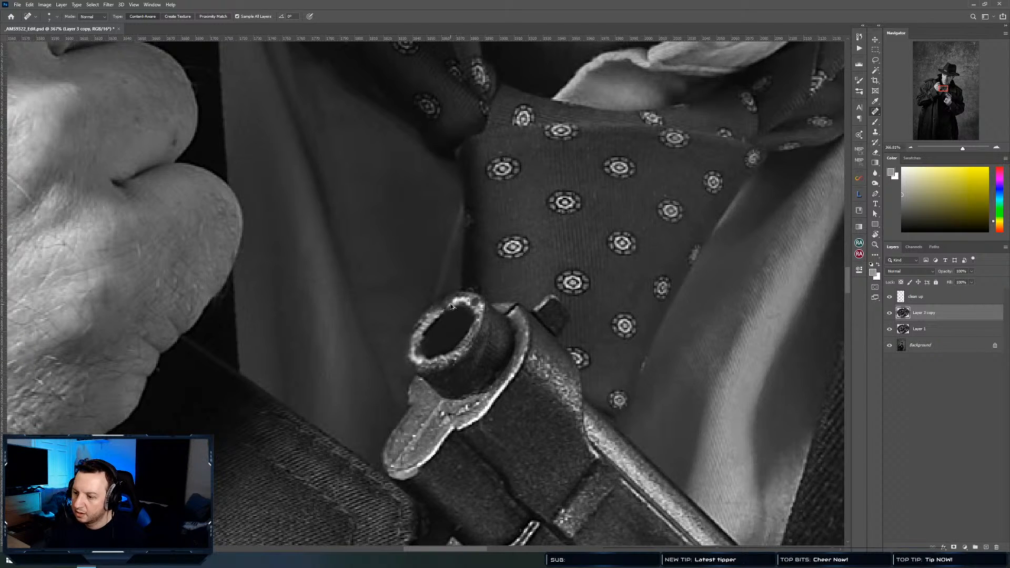
pyautogui.rightClick(458, 298)
pyautogui.click(436, 301)
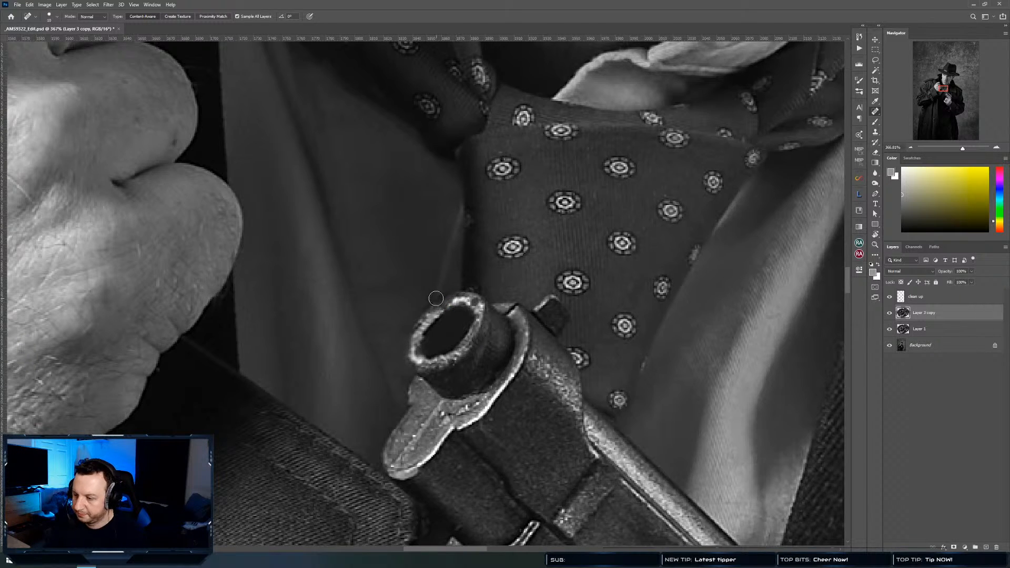
# Smooth the upper edge of the muzzle rim with the Clone Stamp, sampling the nearby rim and cloth
pyautogui.press('s')
pyautogui.moveTo(465, 296); pyautogui.dragTo(448, 292)
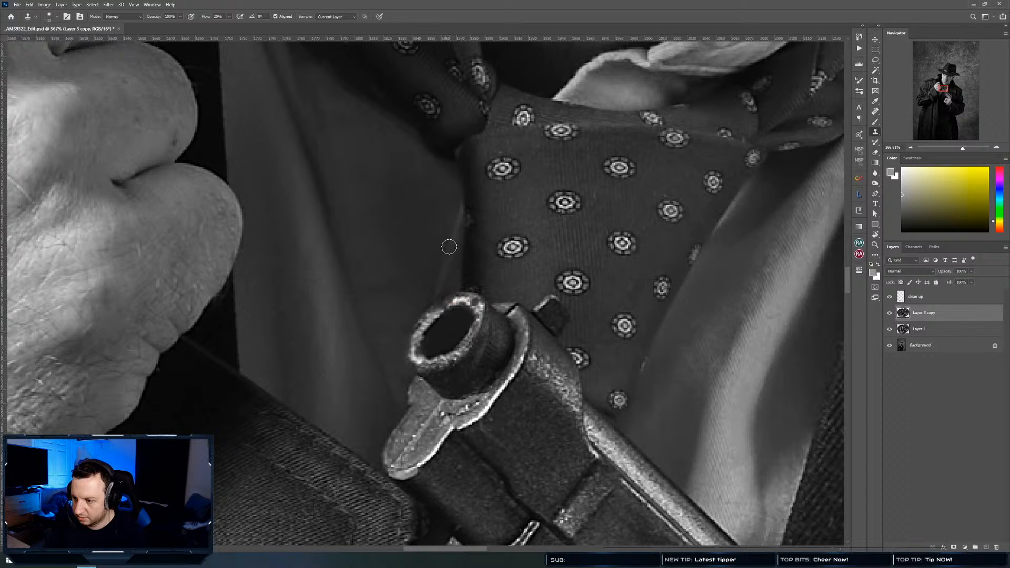
pyautogui.click(472, 299)
pyautogui.moveTo(472, 298); pyautogui.dragTo(440, 317)
pyautogui.keyDown('alt'); pyautogui.click(480, 314); pyautogui.keyUp('alt')
pyautogui.keyDown('alt'); pyautogui.click(455, 298); pyautogui.keyUp('alt')
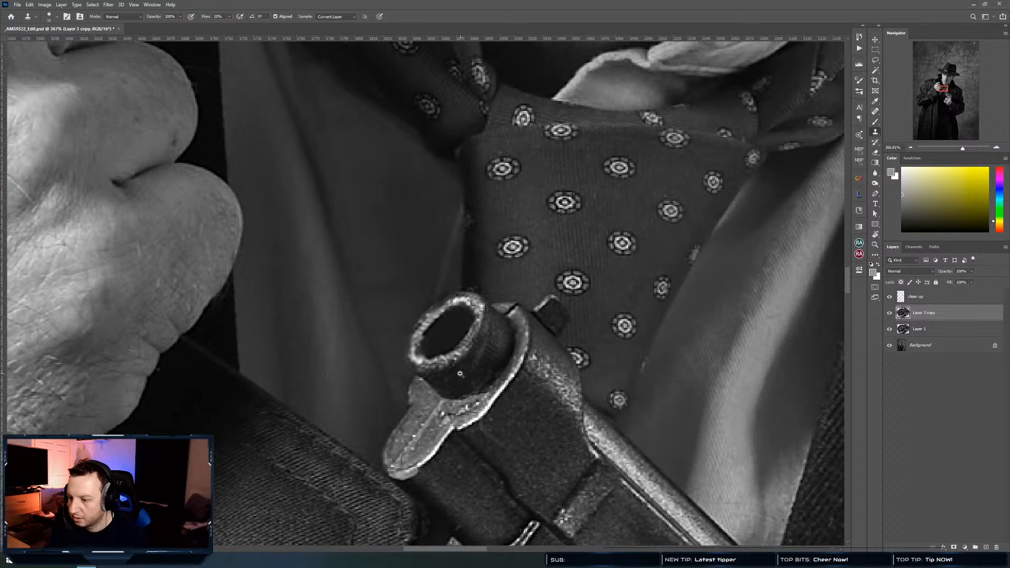
# Delete Layer 1 beneath the merged muzzle repair layer
pyautogui.hotkey('ctrl', '0')
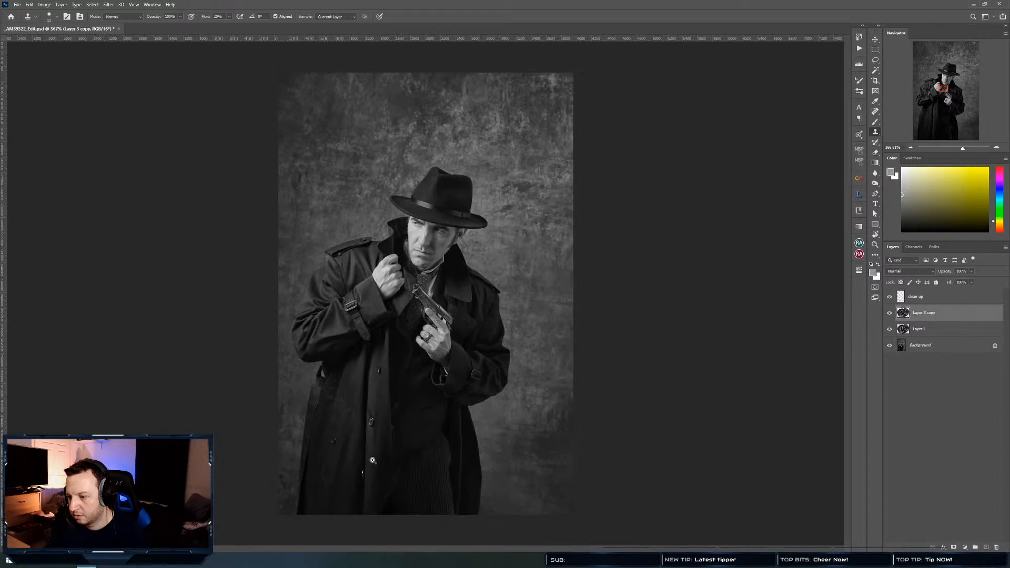
pyautogui.hotkey('ctrl', '+')
pyautogui.press('v')
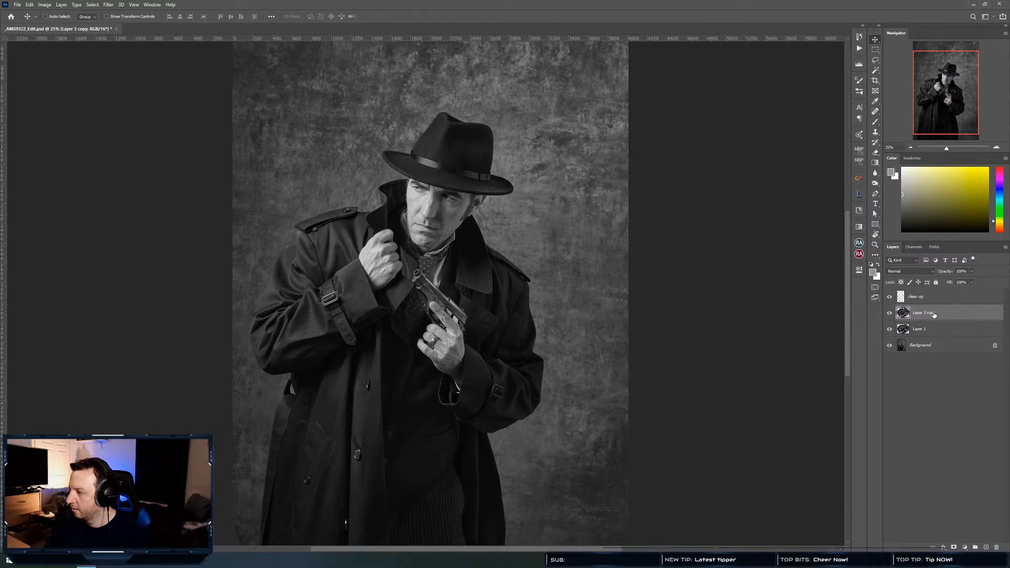
pyautogui.click(918, 329)
pyautogui.press('Delete')
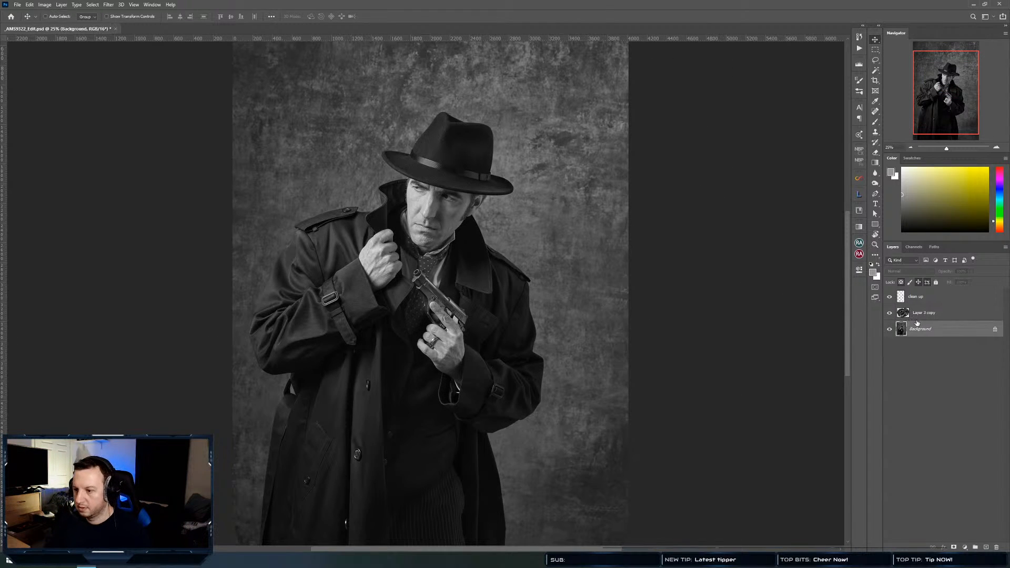
# Toggle the visibility of Layer 3 copy repeatedly to compare the pistol muzzle before and after the repair
pyautogui.click(927, 312)
pyautogui.hotkey('ctrl', ',')
pyautogui.hotkey('ctrl', ',')
pyautogui.hotkey('ctrl', ',')
pyautogui.hotkey('ctrl', ',')
pyautogui.hotkey('ctrl', ',')
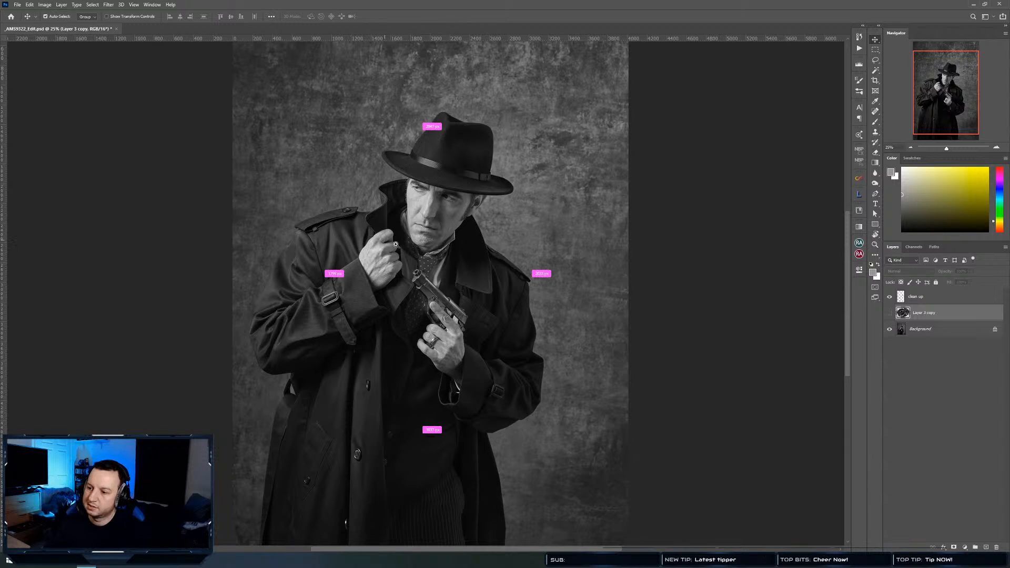
pyautogui.scroll(5, 437, 271)
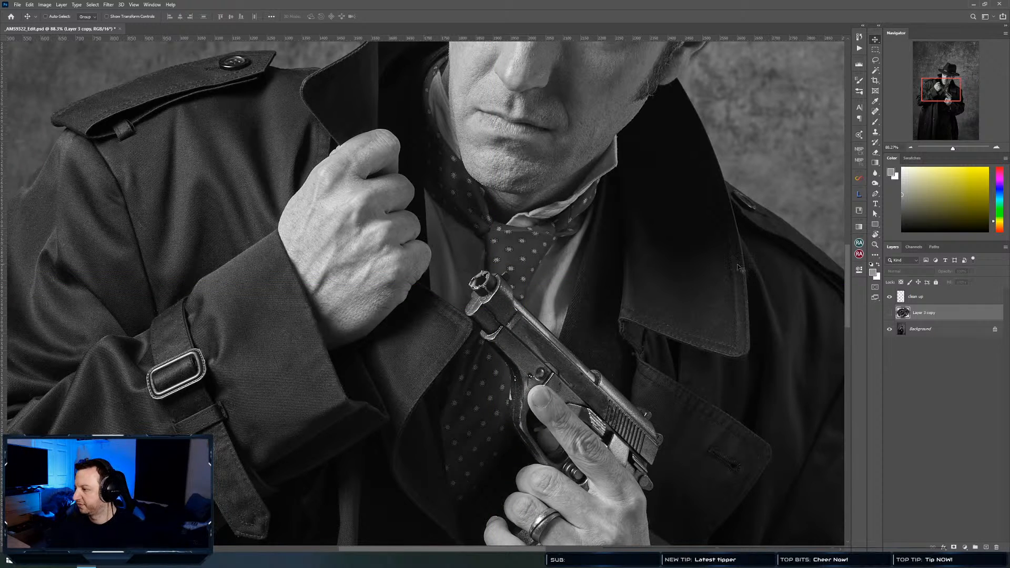
pyautogui.click(890, 313)
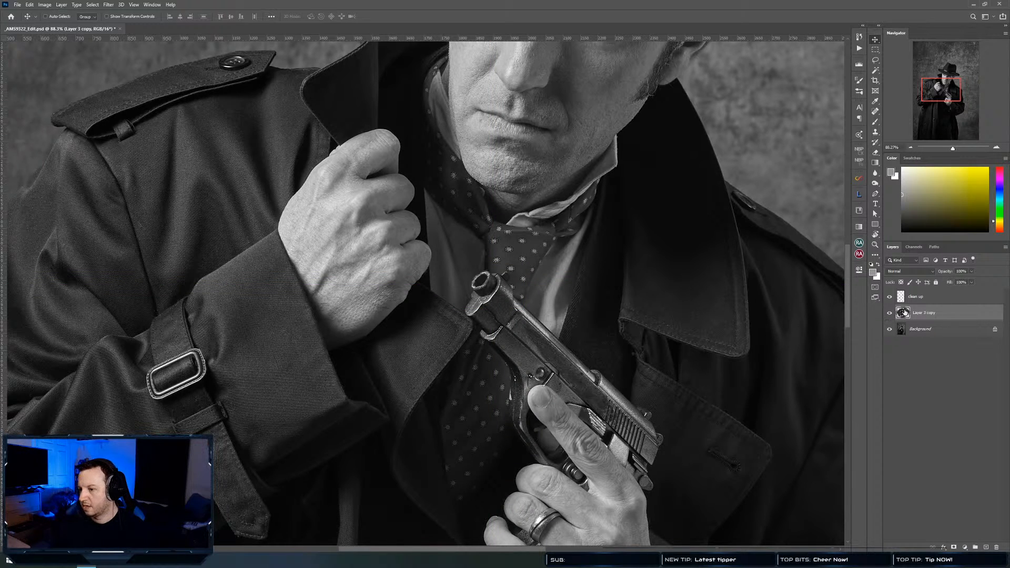
pyautogui.hotkey('ctrl', ',')
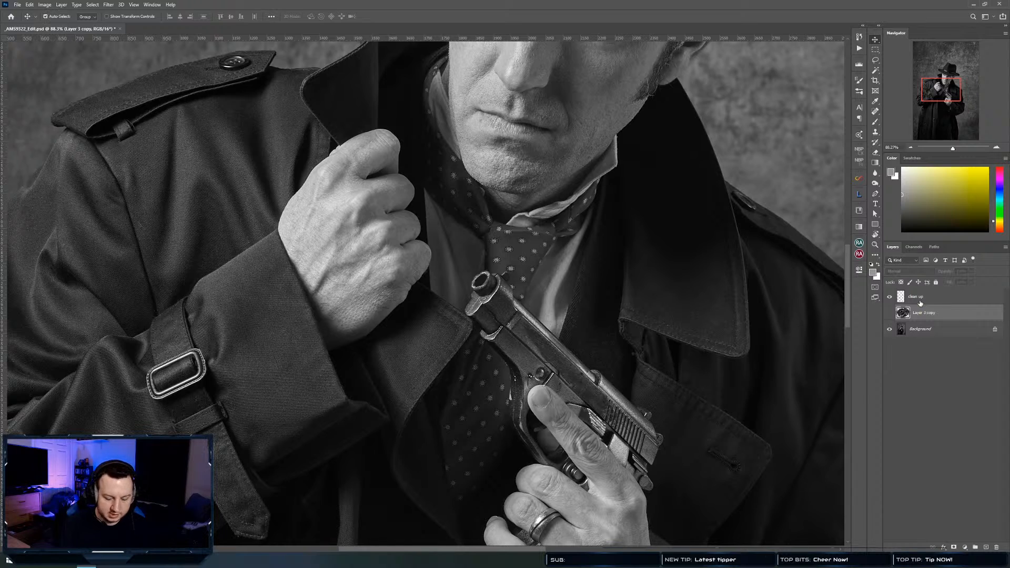
pyautogui.hotkey('ctrl', ',')
pyautogui.hotkey('ctrl', ',')
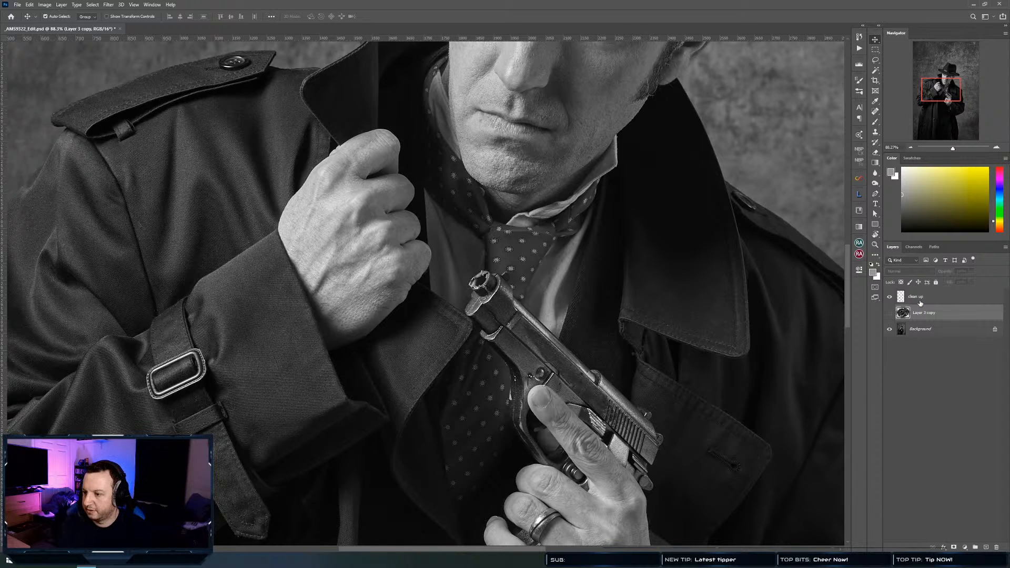
pyautogui.hotkey('ctrl', ',')
pyautogui.hotkey('ctrl', ',')
pyautogui.hotkey('ctrl', ',')
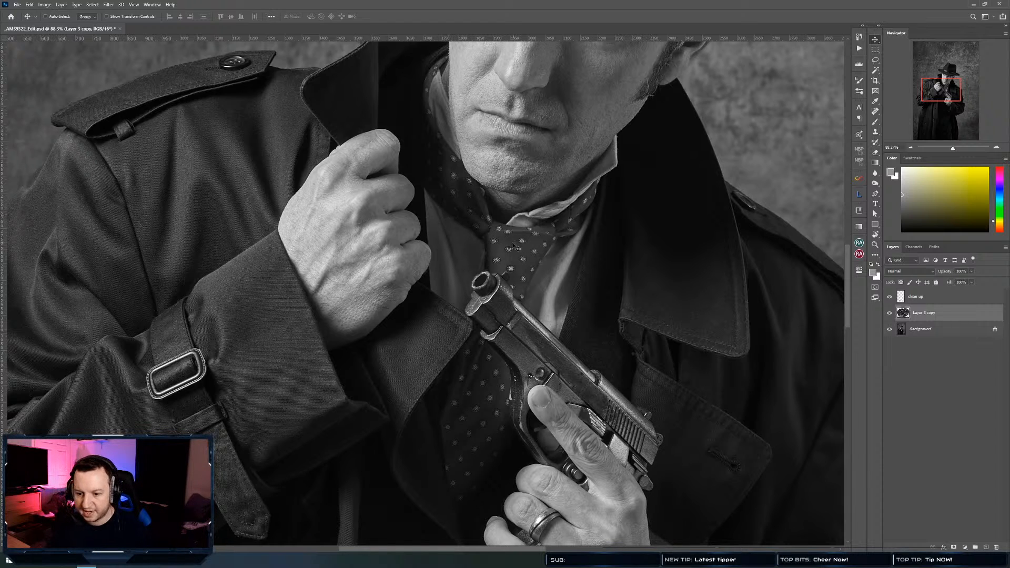
pyautogui.moveTo(568, 241); pyautogui.dragTo(485, 280)
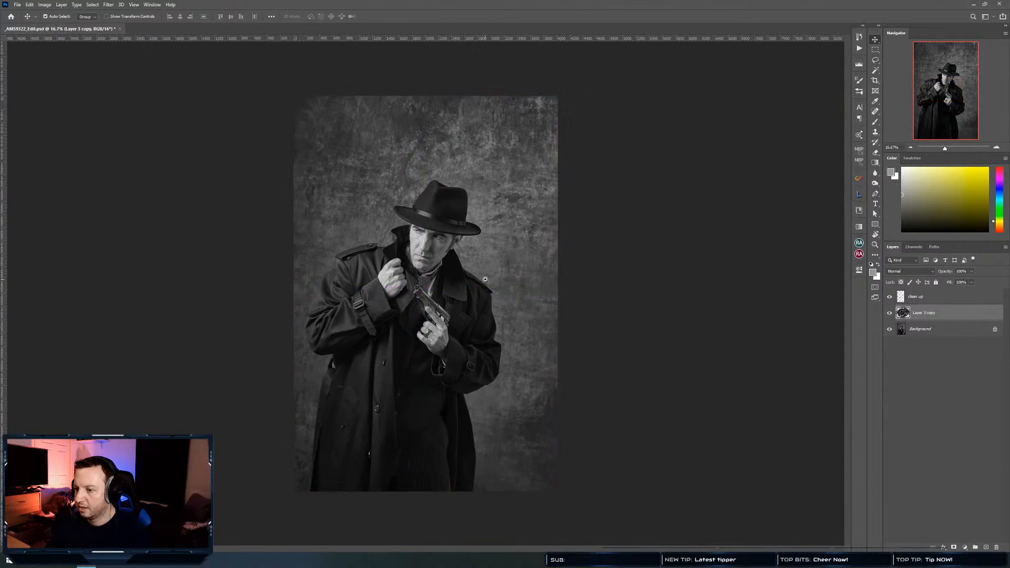
# Select the clean up layer and duplicate the whole document under the default copy name
pyautogui.click(948, 297)
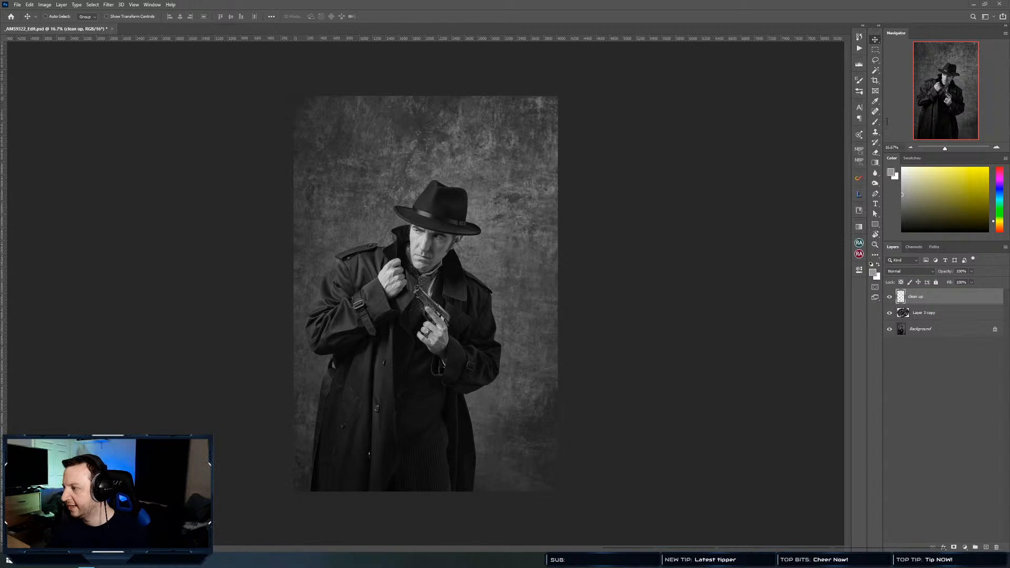
pyautogui.click(38, 6)
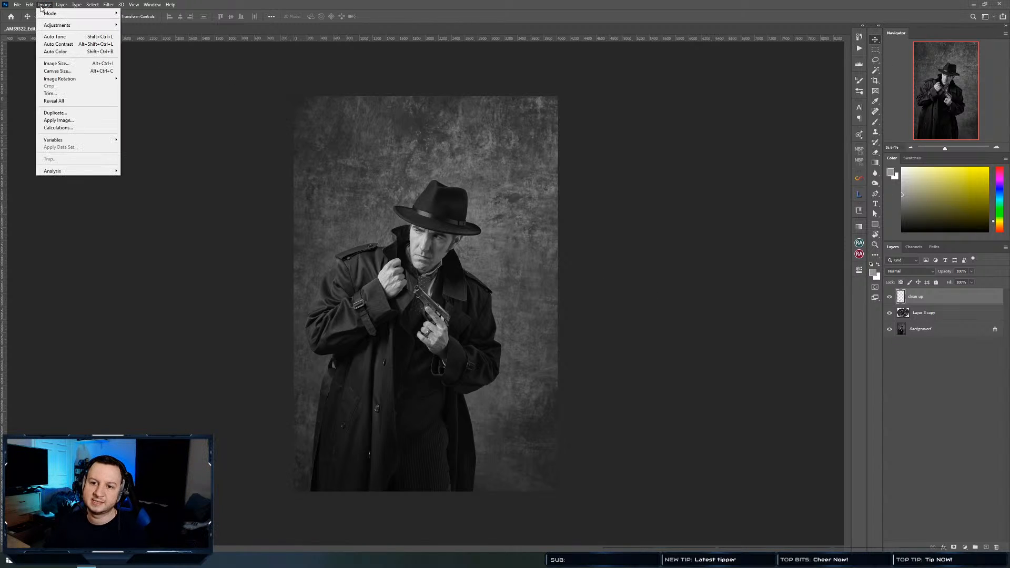
pyautogui.click(58, 114)
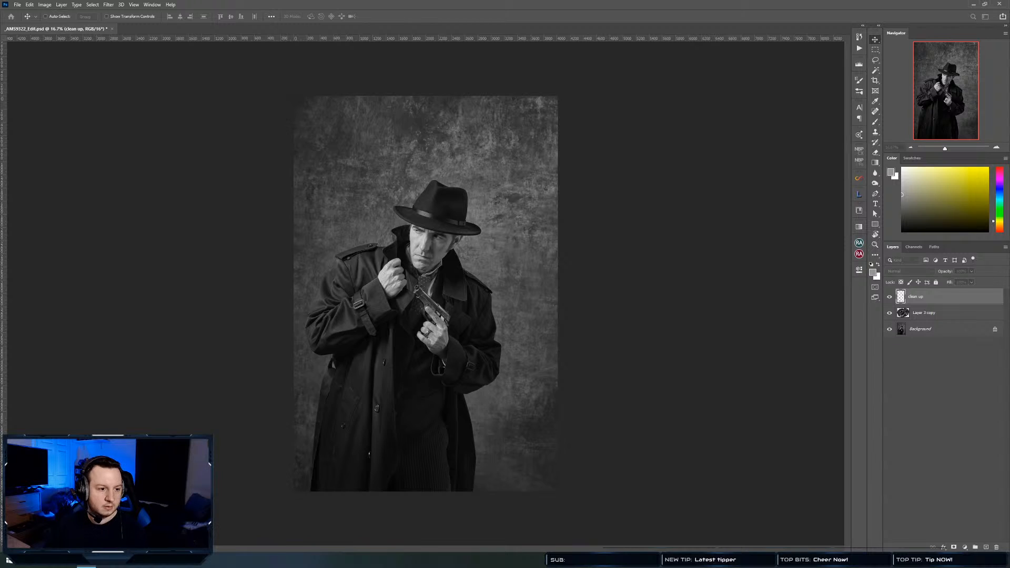
pyautogui.press('Return')
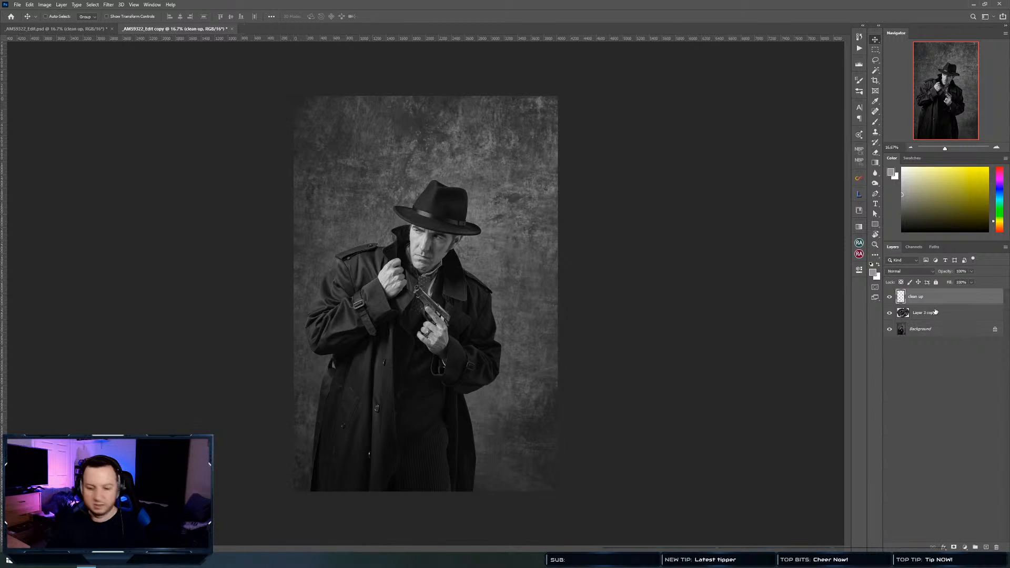
# Merge all layers of the document copy and start an NBP Freqsep Control preview with the Super Surface Blur S/2/2 preset
pyautogui.keyDown('shift'); pyautogui.click(941, 335); pyautogui.keyUp('shift')
pyautogui.hotkey('ctrl', 'e')
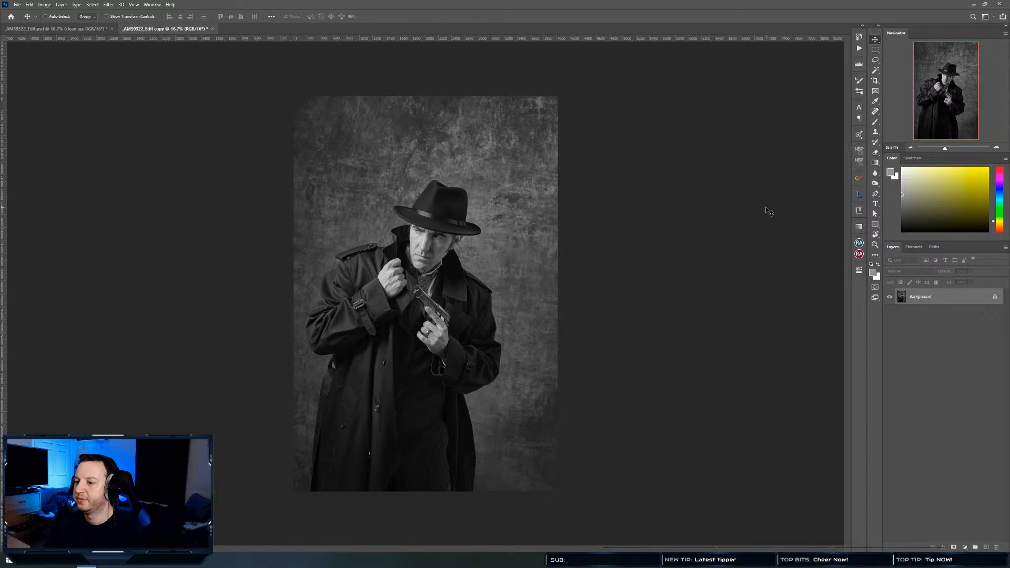
pyautogui.click(855, 162)
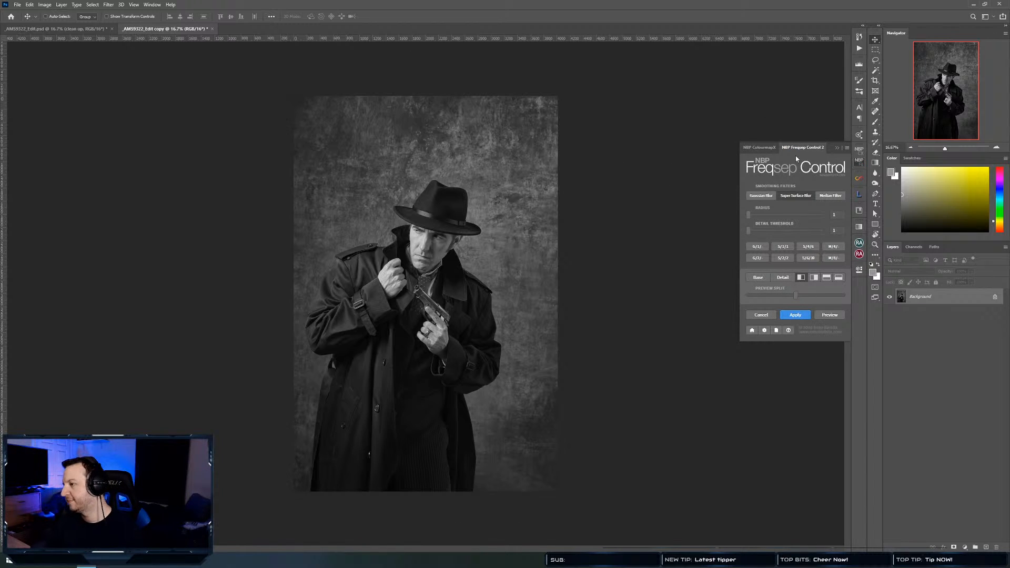
pyautogui.click(784, 260)
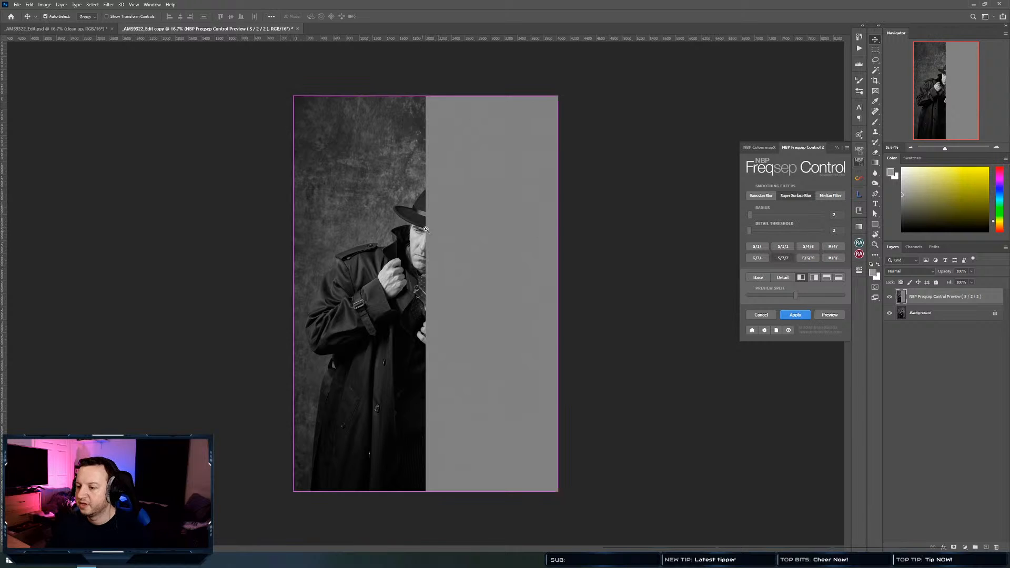
pyautogui.moveTo(421, 228); pyautogui.dragTo(478, 237)
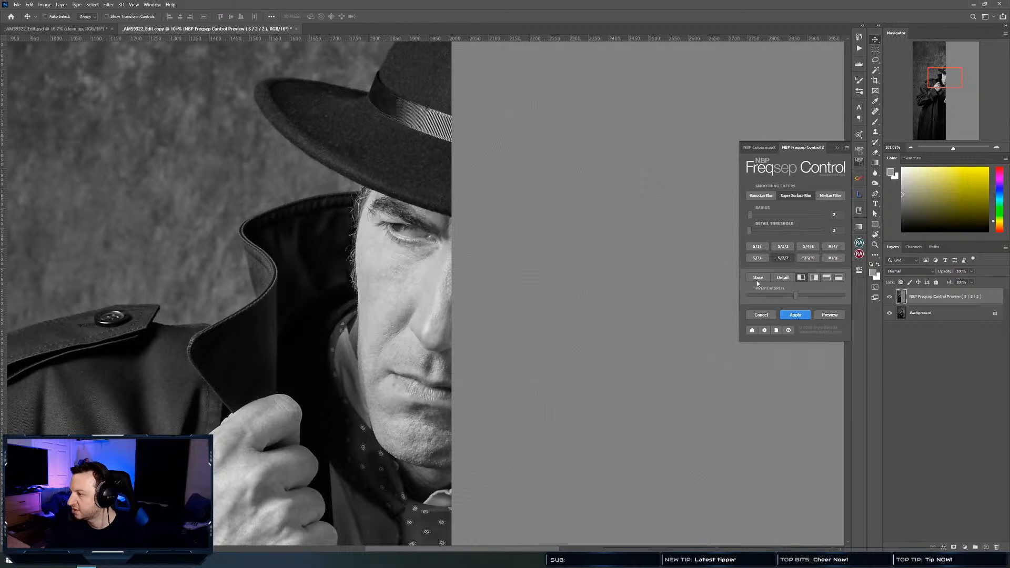
# Try a radius of 16 and a detail threshold of 7 in the frequency separation preview
pyautogui.moveTo(751, 216); pyautogui.dragTo(756, 217)
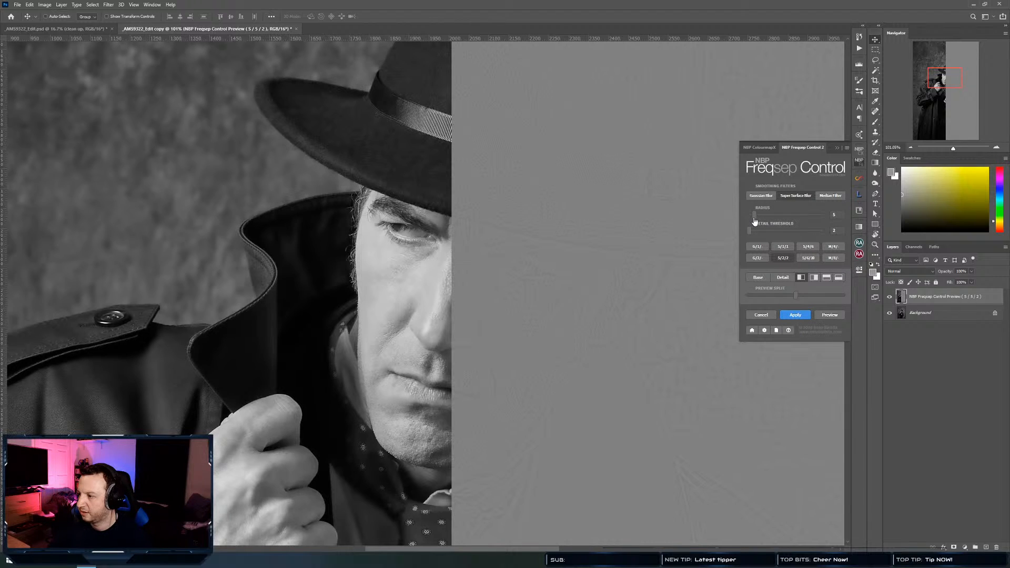
pyautogui.moveTo(754, 218); pyautogui.dragTo(756, 218)
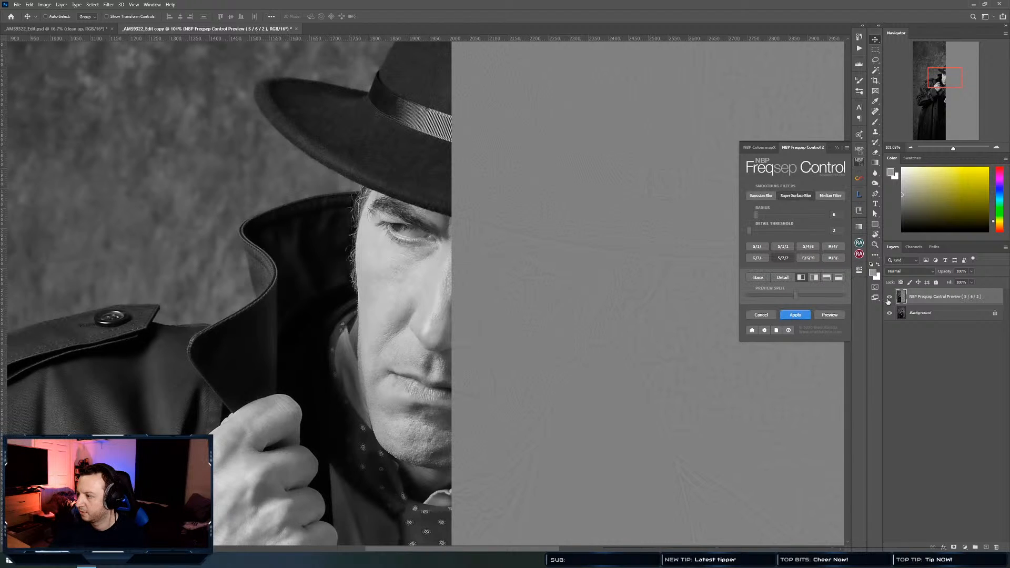
pyautogui.moveTo(756, 218); pyautogui.dragTo(758, 220)
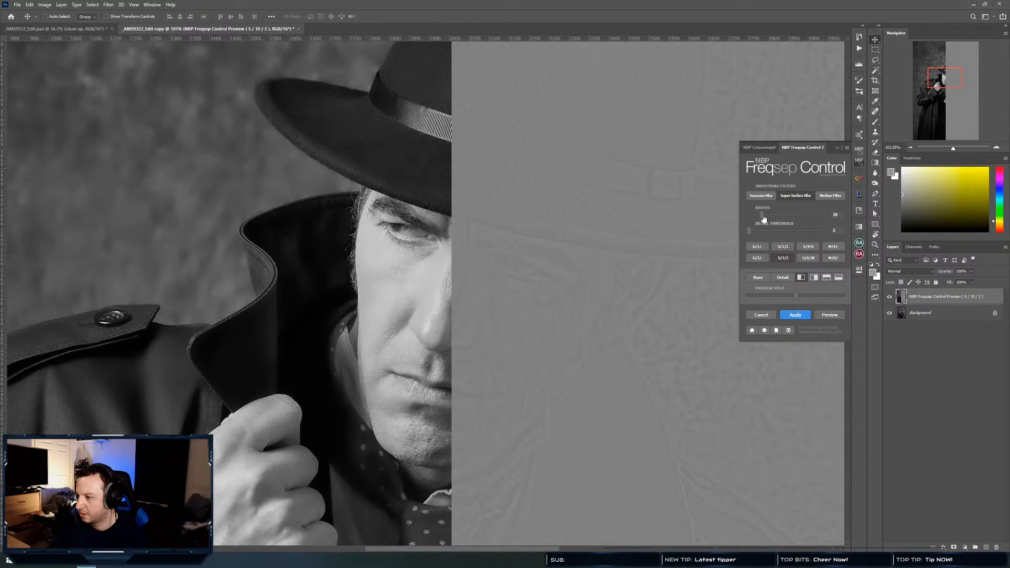
pyautogui.moveTo(764, 216); pyautogui.dragTo(767, 215)
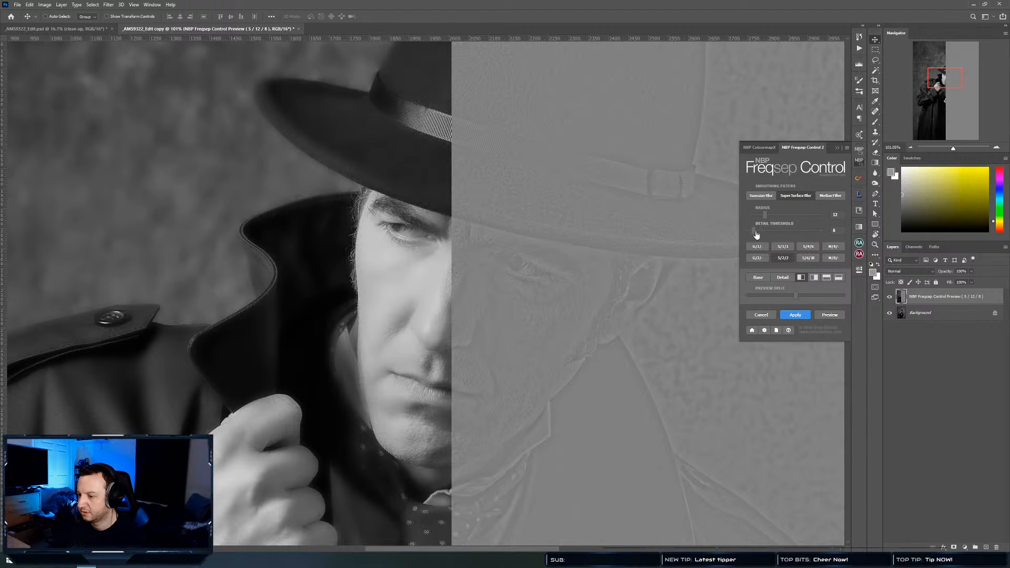
pyautogui.moveTo(756, 232); pyautogui.dragTo(753, 232)
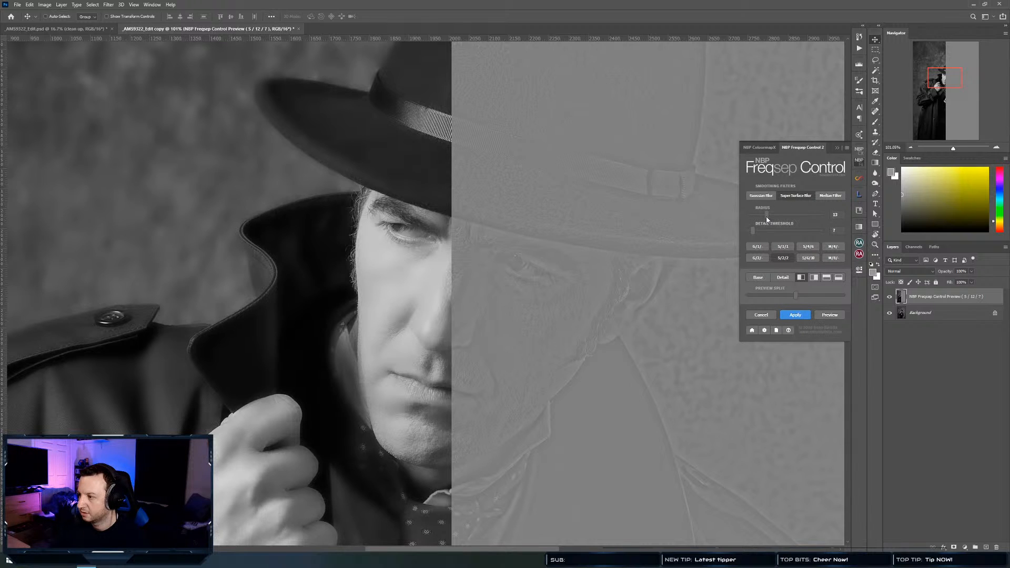
pyautogui.moveTo(767, 217); pyautogui.dragTo(772, 217)
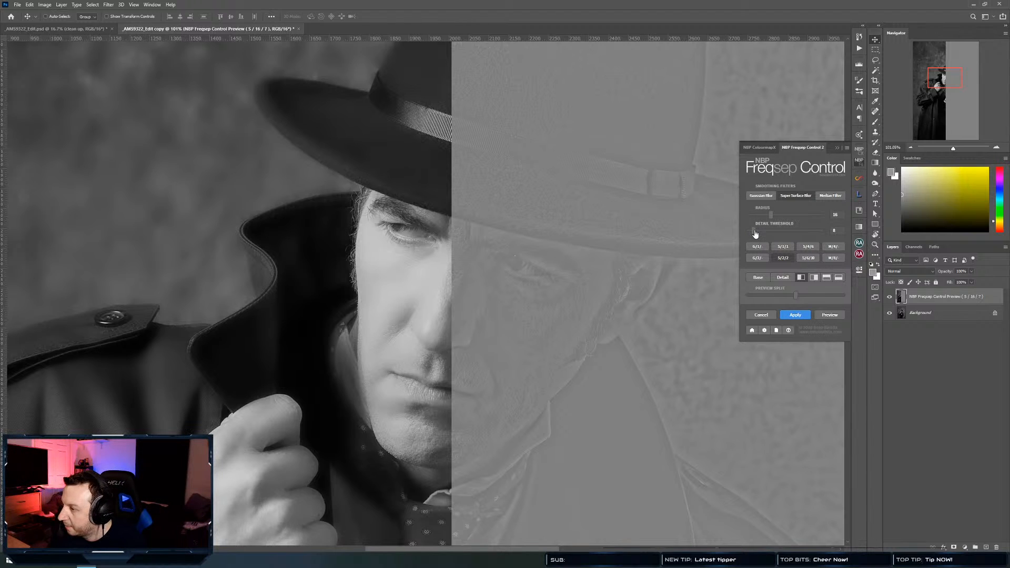
# Set the detail threshold to 6 and the radius to 14, and apply the frequency separation
pyautogui.click(755, 233)
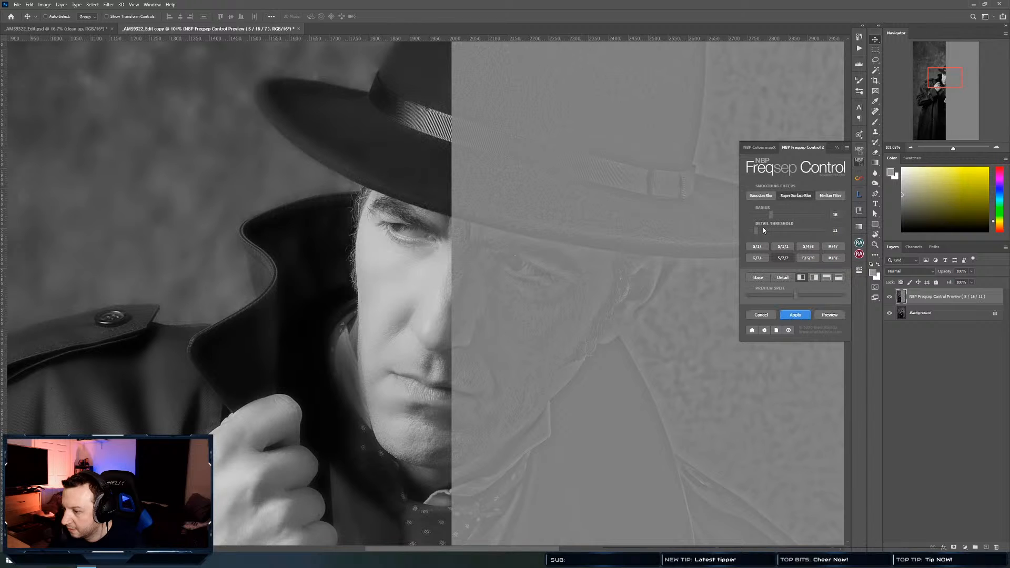
pyautogui.click(756, 230)
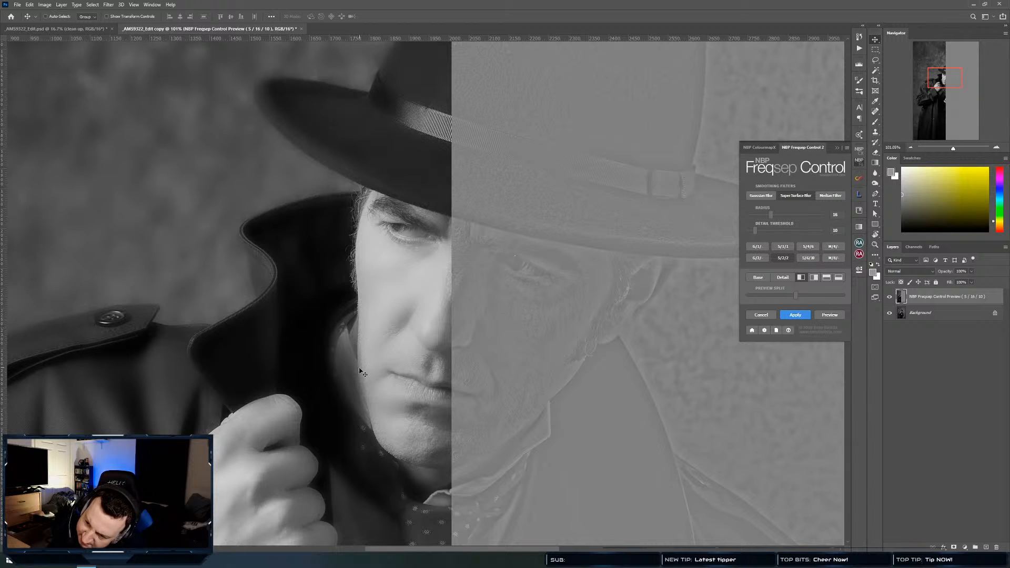
pyautogui.moveTo(756, 231); pyautogui.dragTo(751, 234)
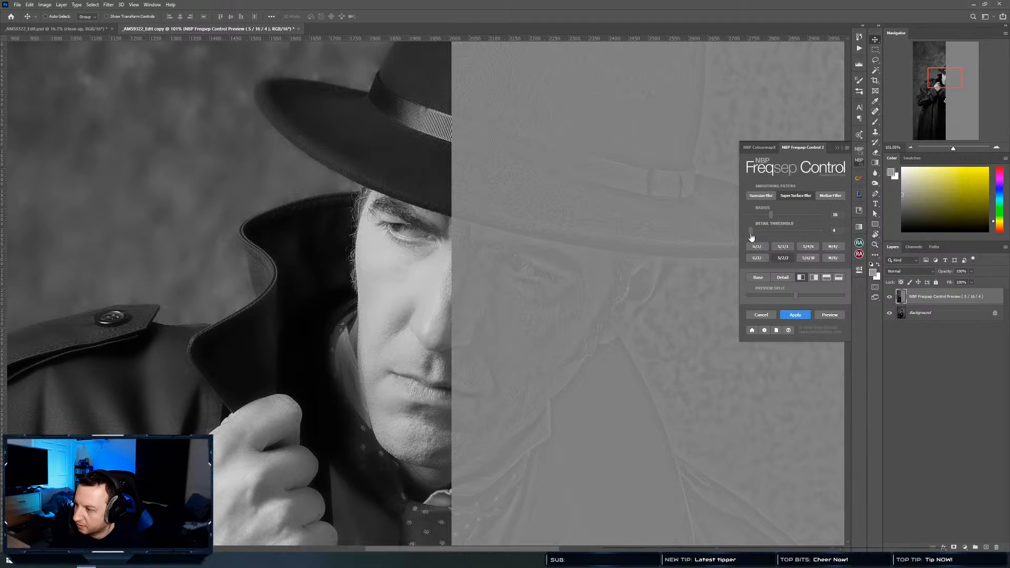
pyautogui.click(752, 231)
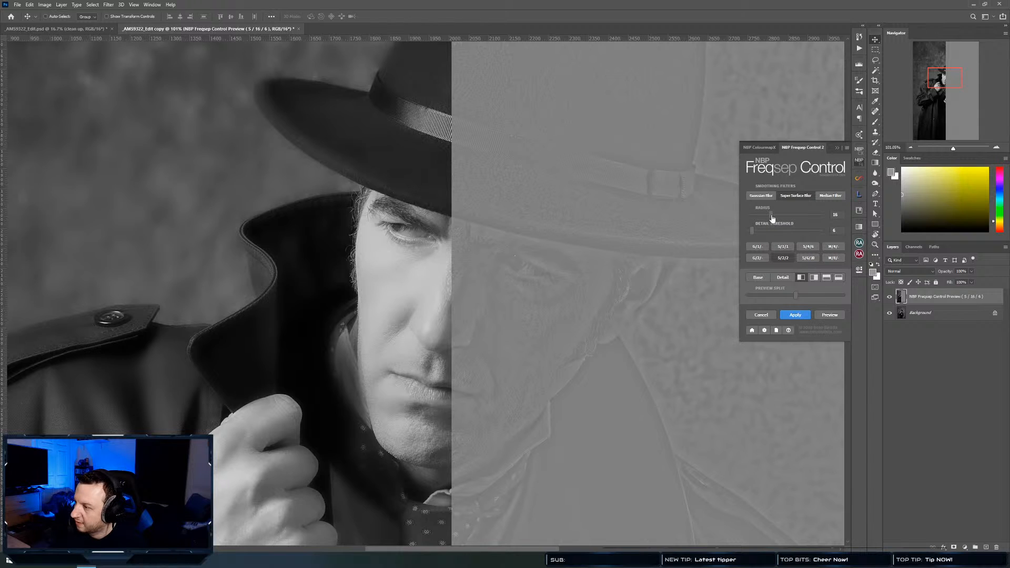
pyautogui.moveTo(771, 215); pyautogui.dragTo(770, 219)
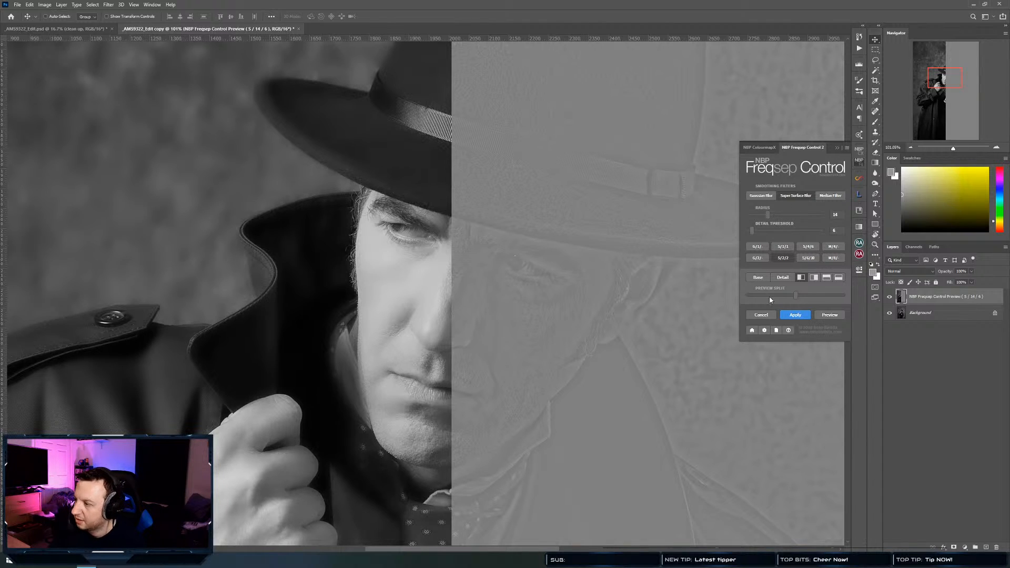
pyautogui.click(794, 314)
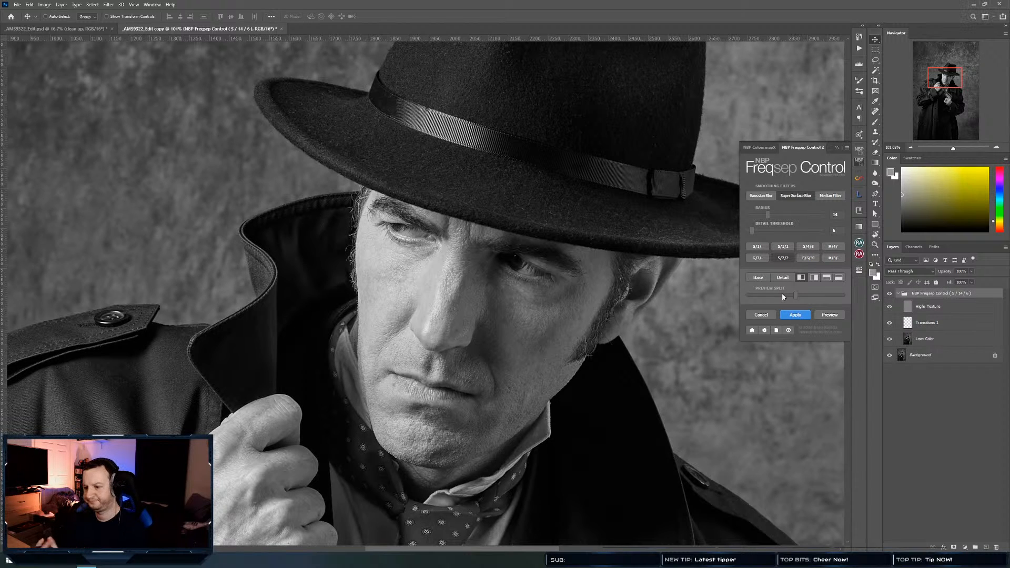
# Compare the portrait with the frequency separation group hidden and shown, and examine the face and hand in the original document
pyautogui.click(890, 294)
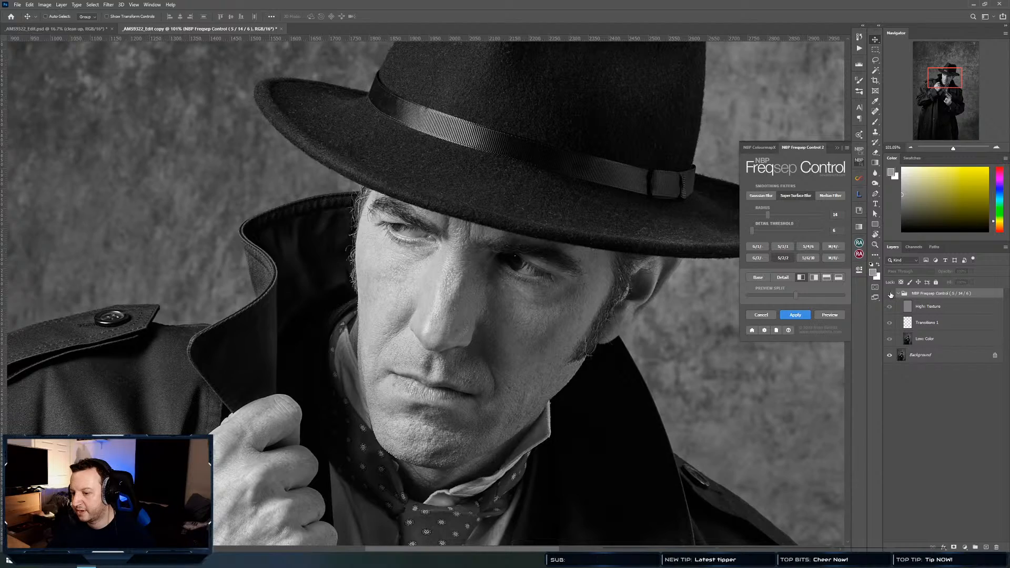
pyautogui.click(890, 294)
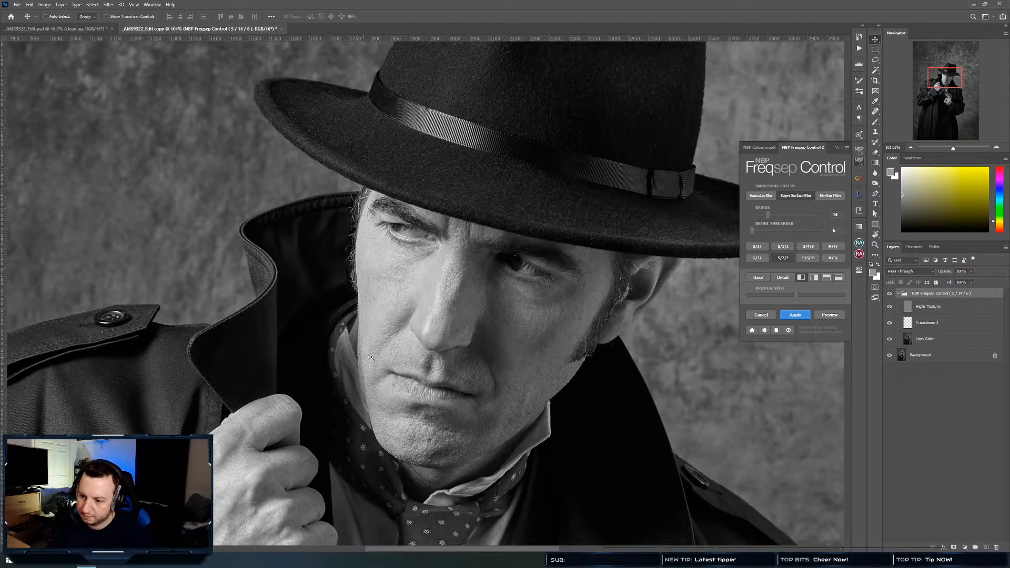
pyautogui.moveTo(371, 357); pyautogui.dragTo(354, 369)
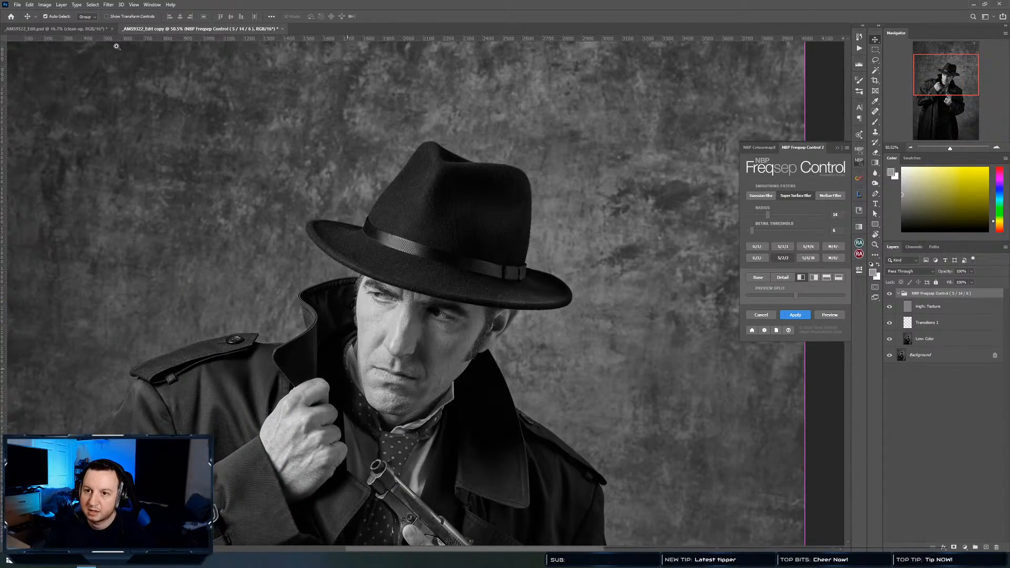
pyautogui.click(92, 32)
pyautogui.moveTo(409, 257); pyautogui.dragTo(470, 252)
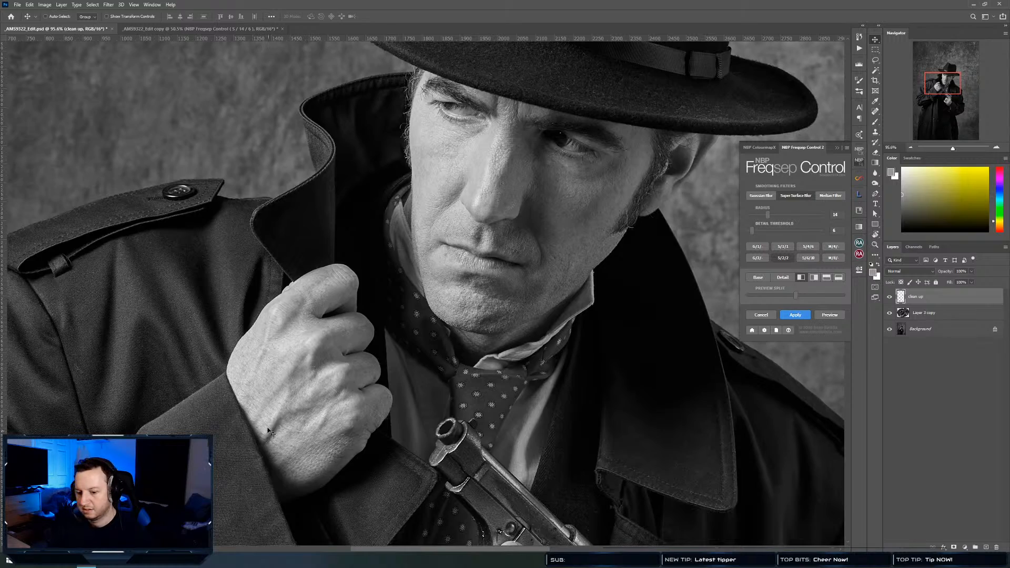
pyautogui.moveTo(456, 247); pyautogui.dragTo(410, 273)
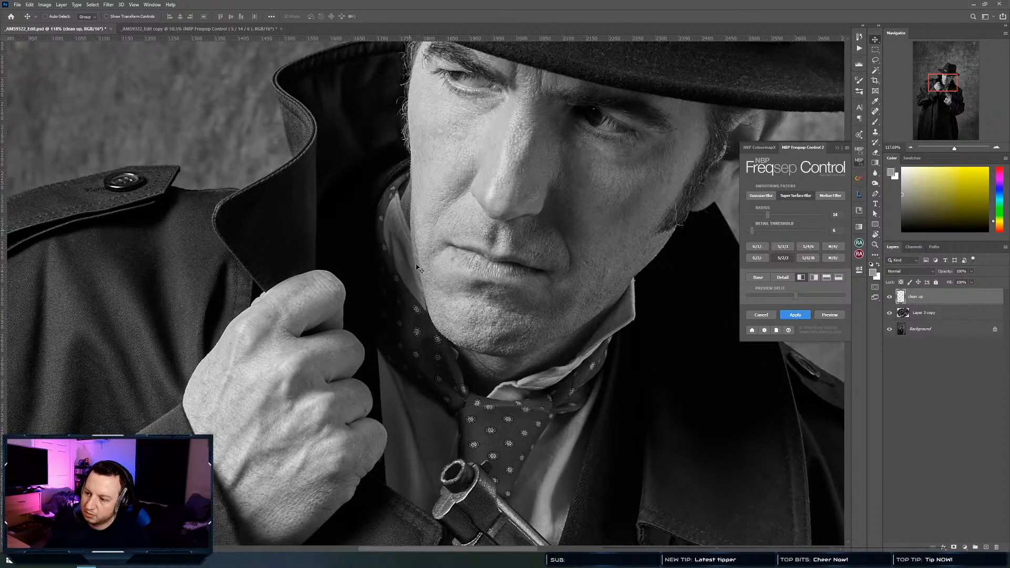
pyautogui.moveTo(460, 208); pyautogui.dragTo(395, 245)
pyautogui.click(406, 244)
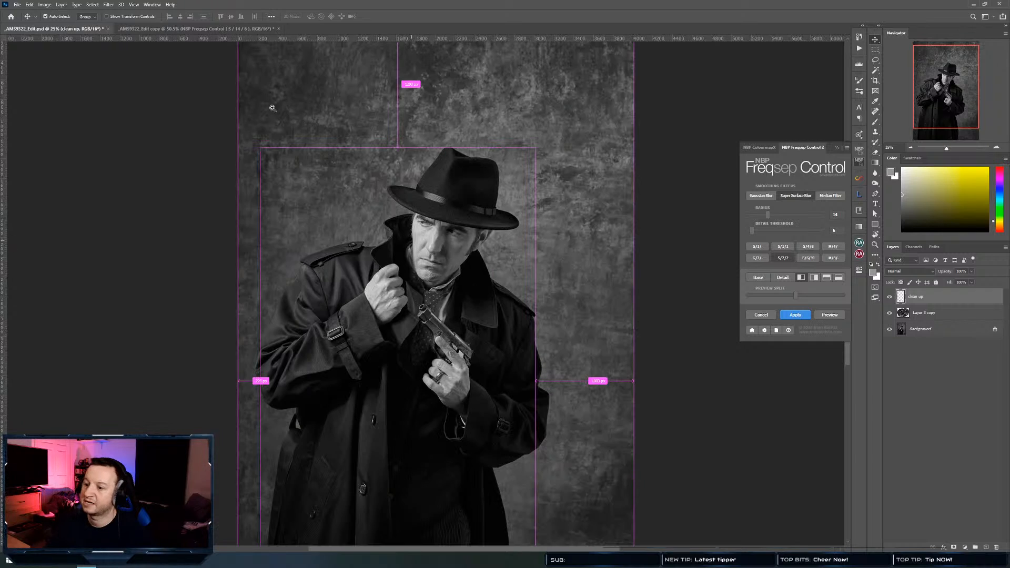
# In the document copy, duplicate the Low: Color and High: Texture layers inside the frequency separation group
pyautogui.click(179, 29)
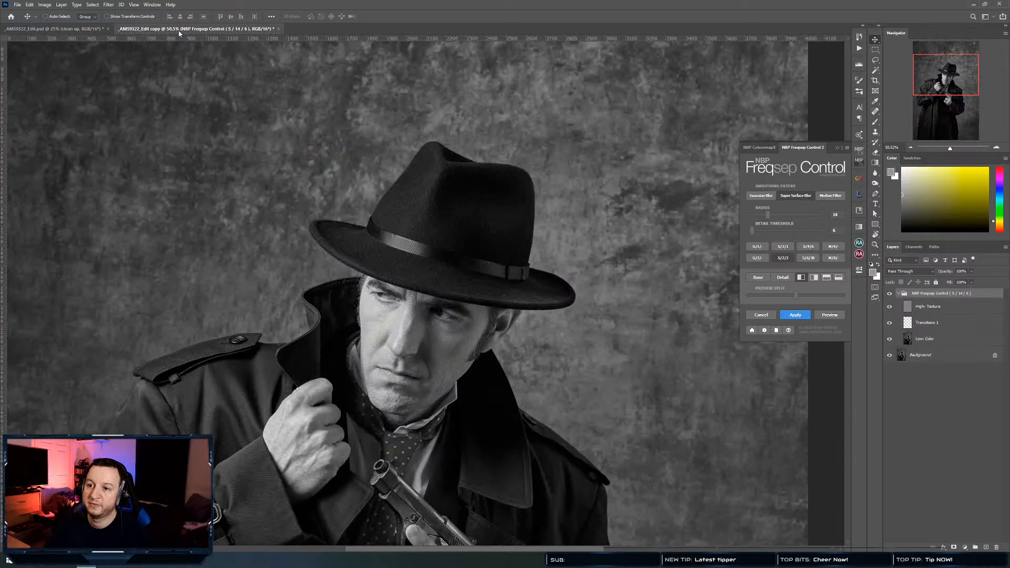
pyautogui.click(858, 162)
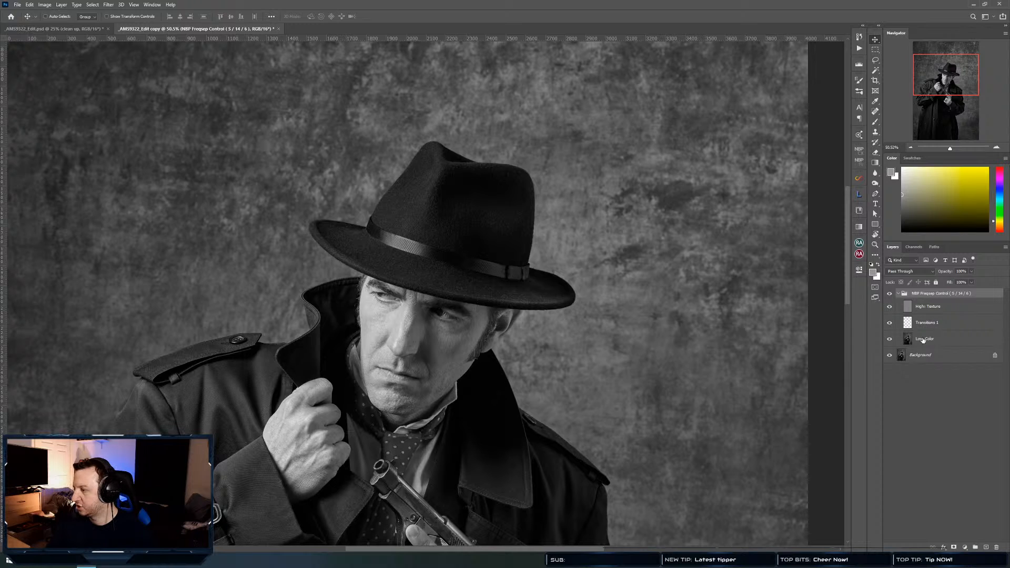
pyautogui.click(940, 339)
pyautogui.hotkey('ctrl', 'j')
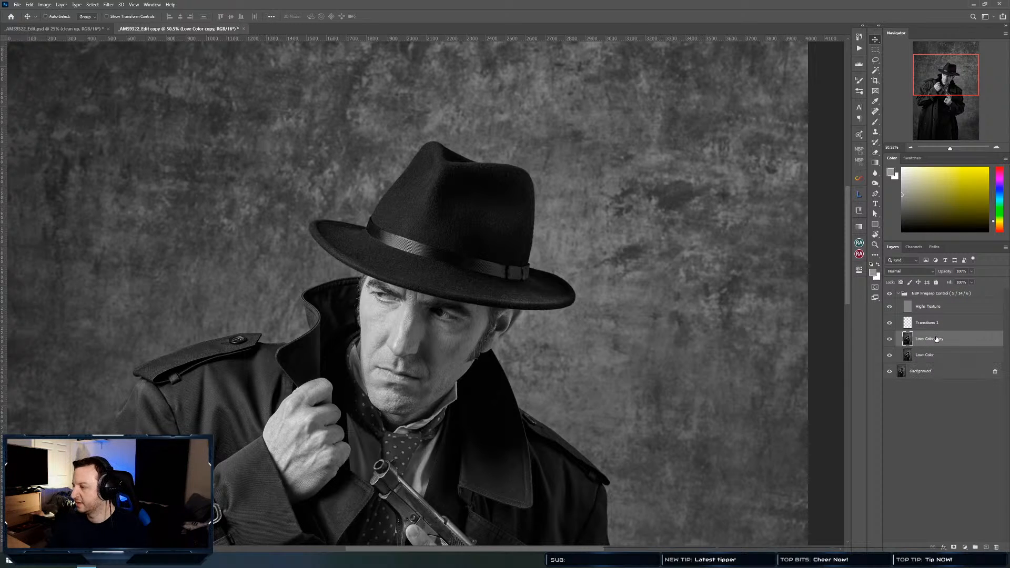
pyautogui.click(948, 310)
pyautogui.hotkey('ctrl', 'j')
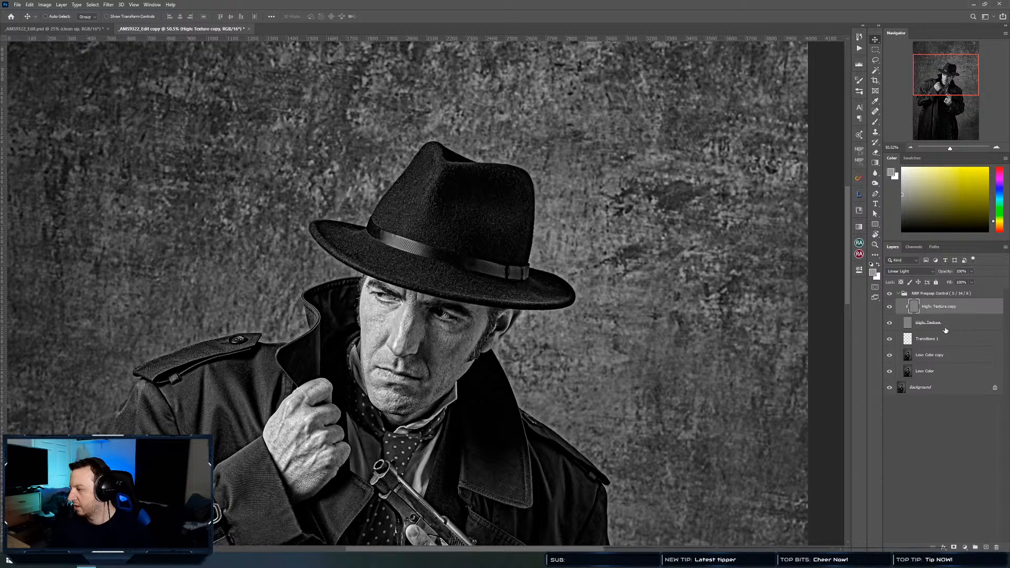
# Set the blend mode of the High: Texture copy layer to Normal
pyautogui.click(915, 272)
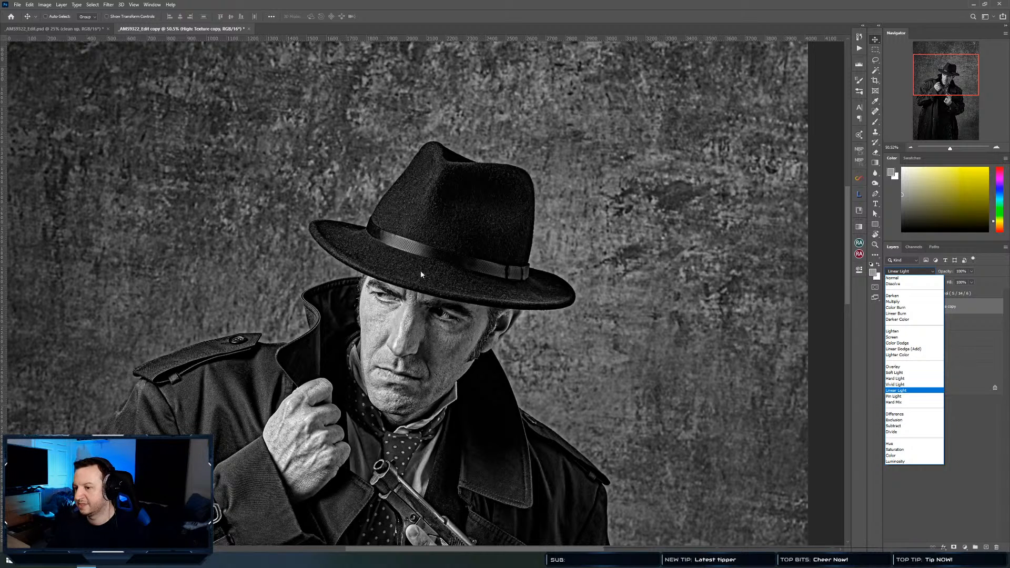
pyautogui.click(890, 283)
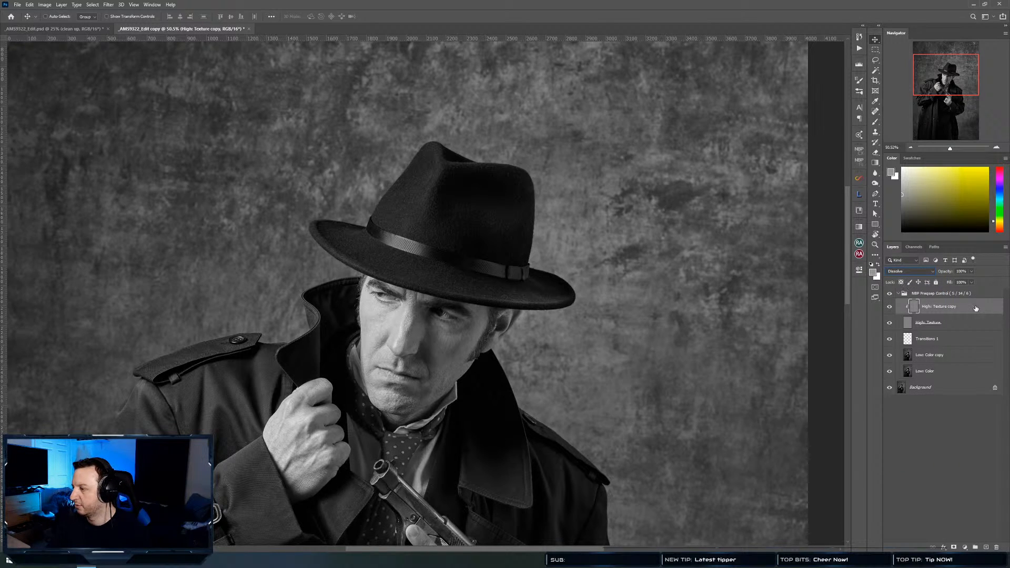
pyautogui.click(924, 272)
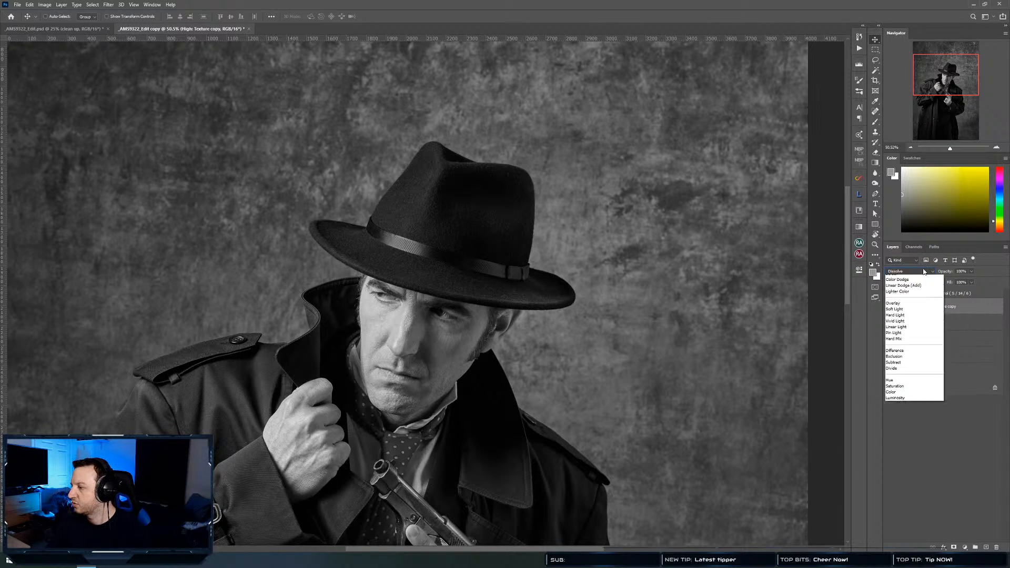
pyautogui.click(913, 284)
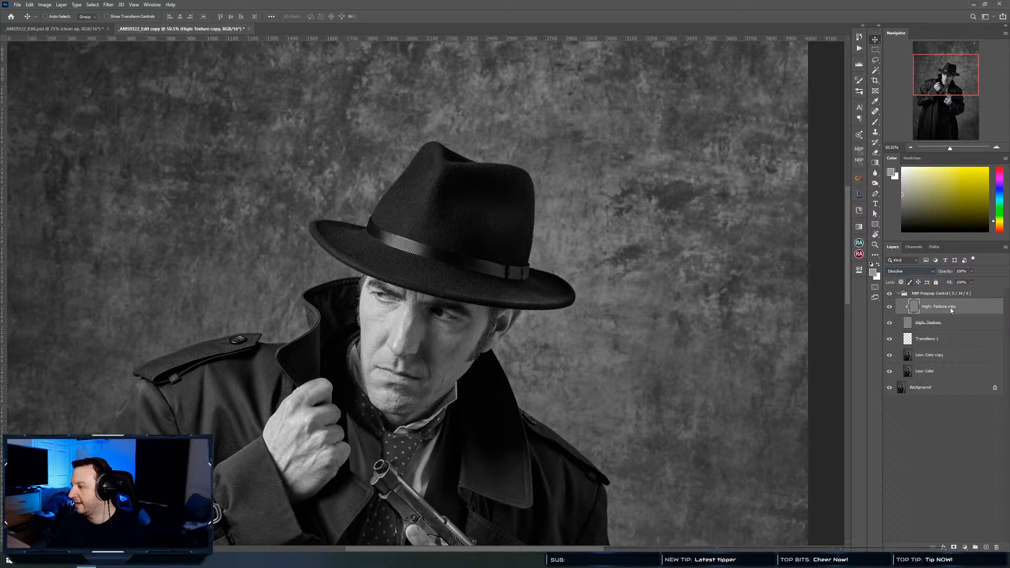
pyautogui.click(912, 271)
pyautogui.click(909, 266)
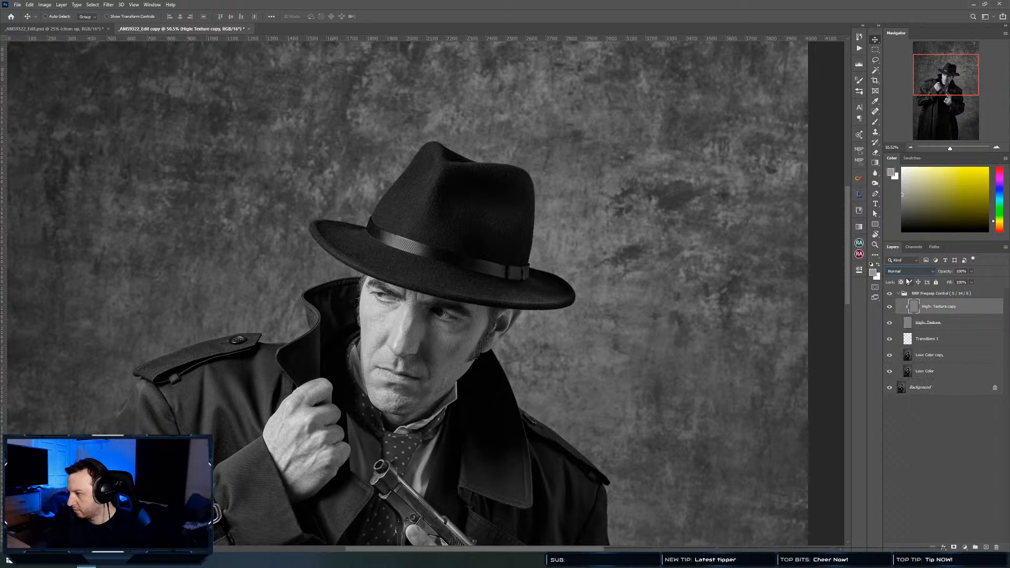
# Select the Low: Color copy layer and hide both High: Texture layers to inspect the smoothed skin around the mouth
pyautogui.click(942, 359)
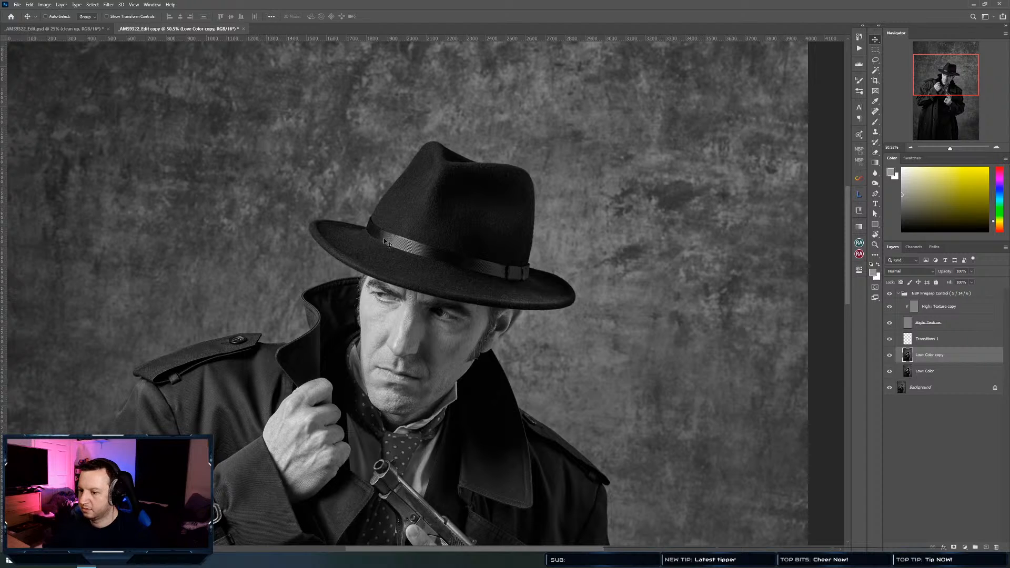
pyautogui.click(892, 325)
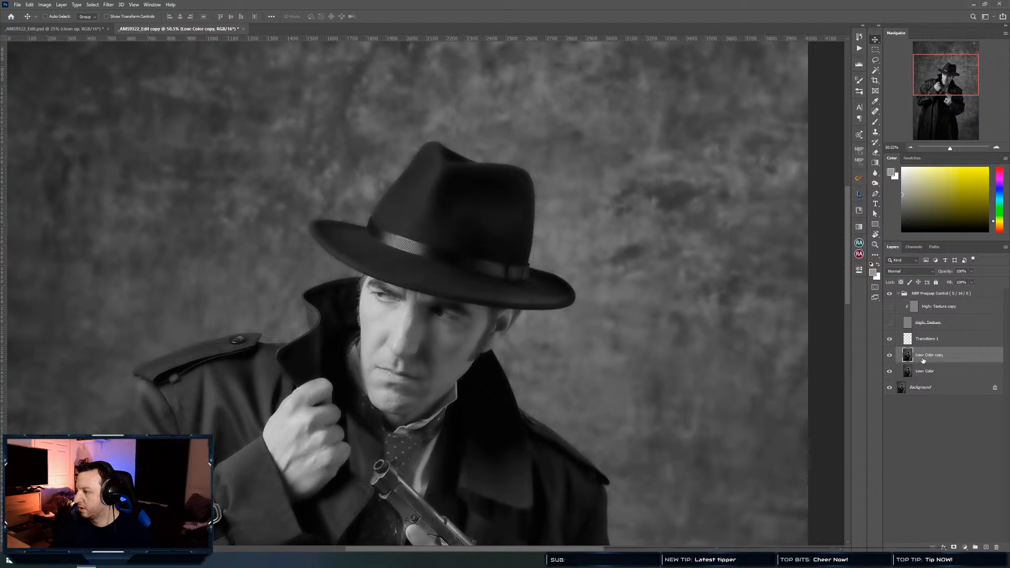
pyautogui.keyDown('ctrl'); pyautogui.click(389, 357); pyautogui.keyUp('ctrl')
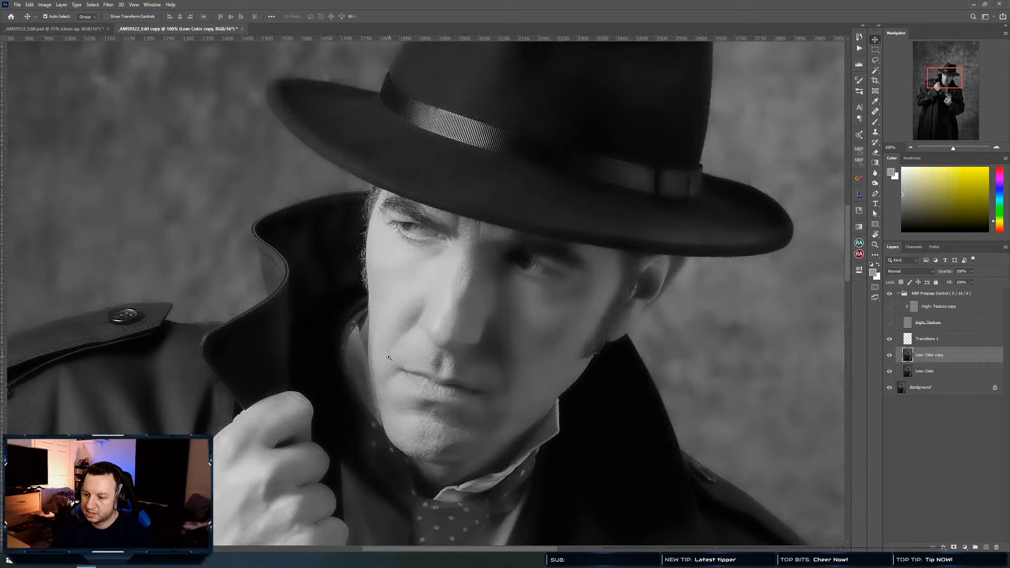
pyautogui.moveTo(356, 392); pyautogui.dragTo(409, 383)
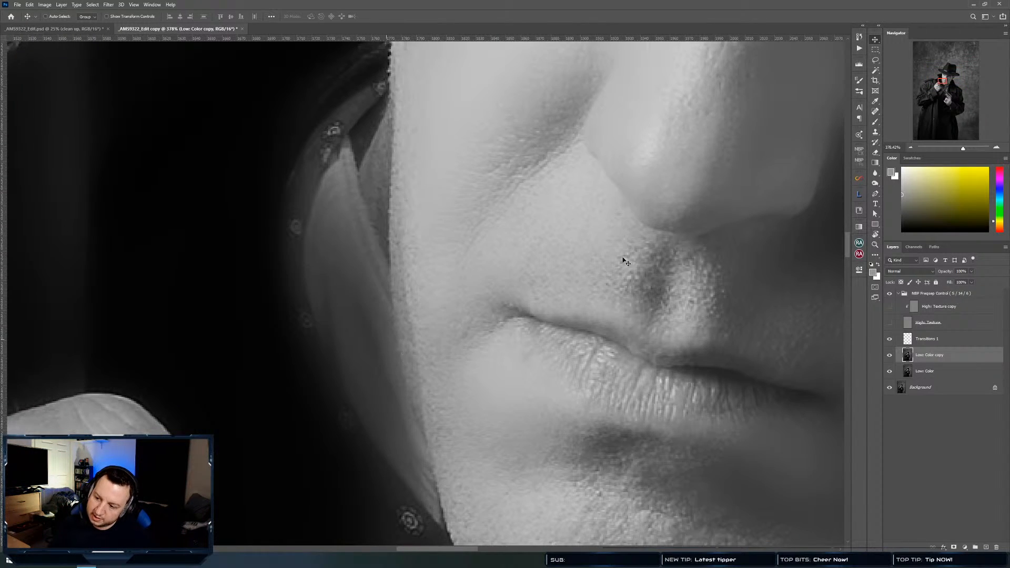
# Blend the lit cheek and jaw edge on the Low: Color copy layer with a reduced-size Mixer Brush
pyautogui.click(876, 123)
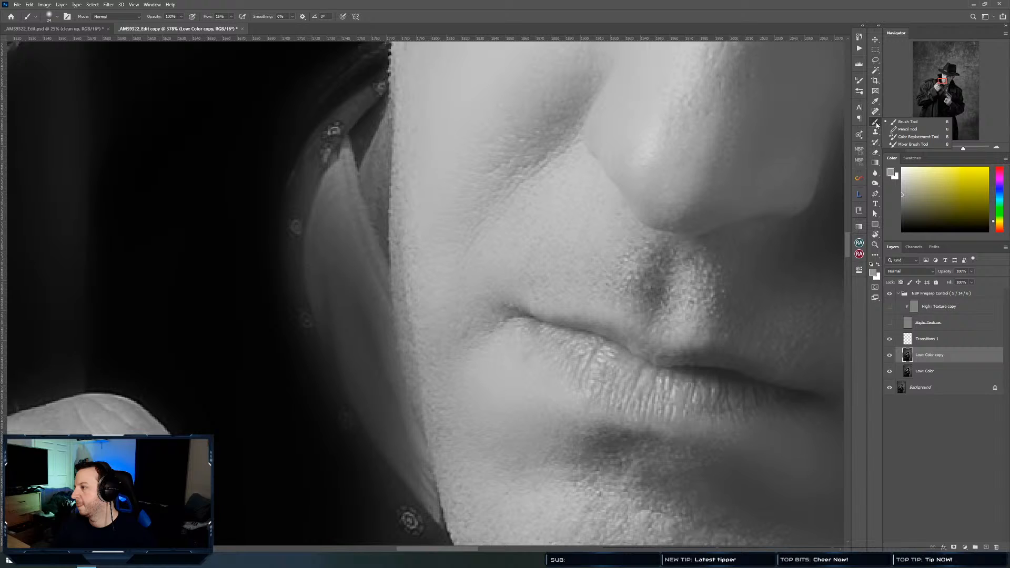
pyautogui.click(903, 141)
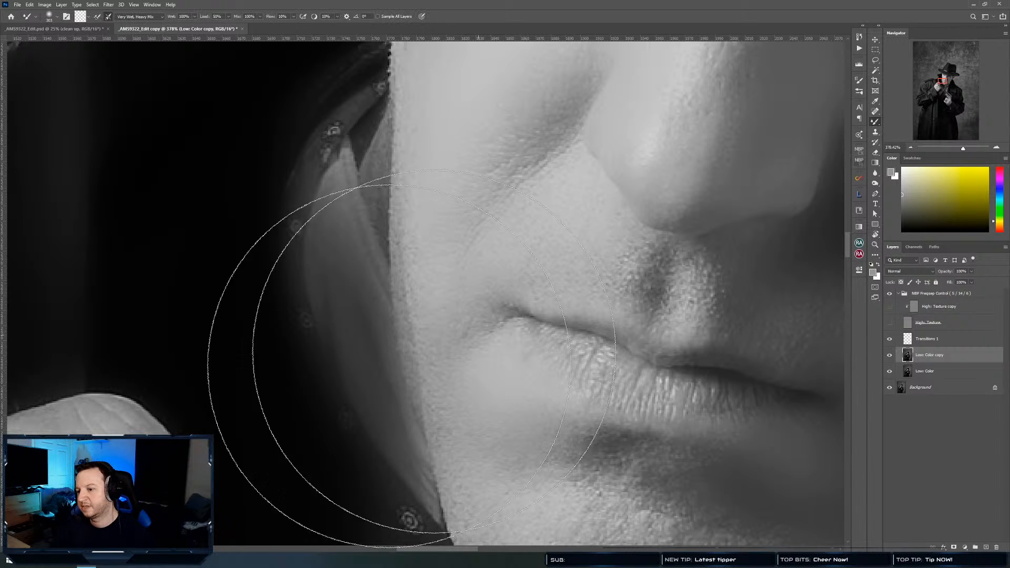
pyautogui.moveTo(177, 321)
pyautogui.mouseDown()
pyautogui.moveTo(261, 155)
pyautogui.moveTo(243, 126)
pyautogui.moveTo(225, 125)
pyautogui.mouseUp()
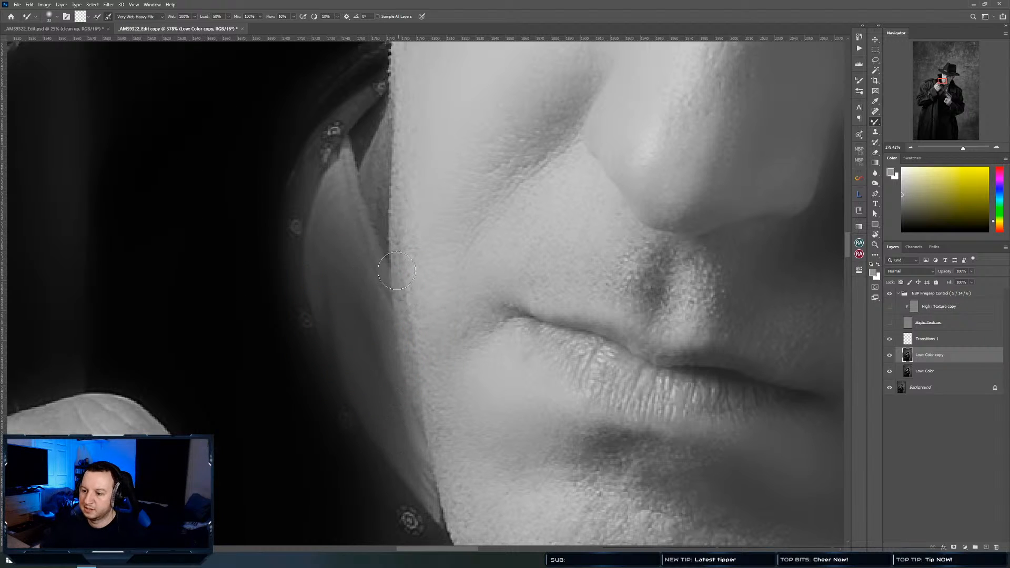
pyautogui.moveTo(390, 361)
pyautogui.mouseDown()
pyautogui.moveTo(390, 339)
pyautogui.moveTo(400, 361)
pyautogui.moveTo(397, 315)
pyautogui.moveTo(395, 361)
pyautogui.moveTo(394, 329)
pyautogui.moveTo(397, 357)
pyautogui.mouseUp()
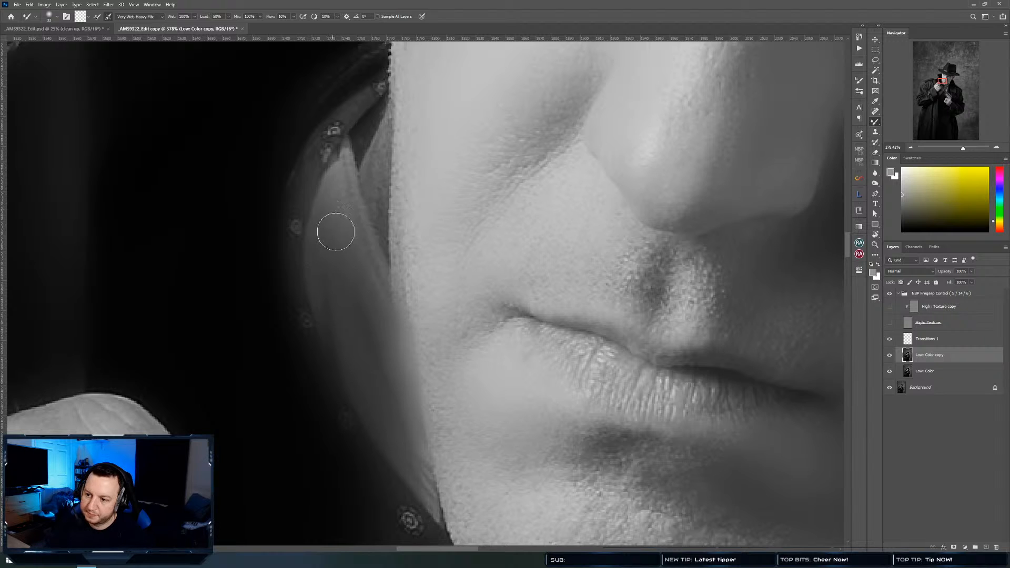
pyautogui.moveTo(506, 237); pyautogui.dragTo(420, 316)
pyautogui.moveTo(487, 317); pyautogui.dragTo(460, 316)
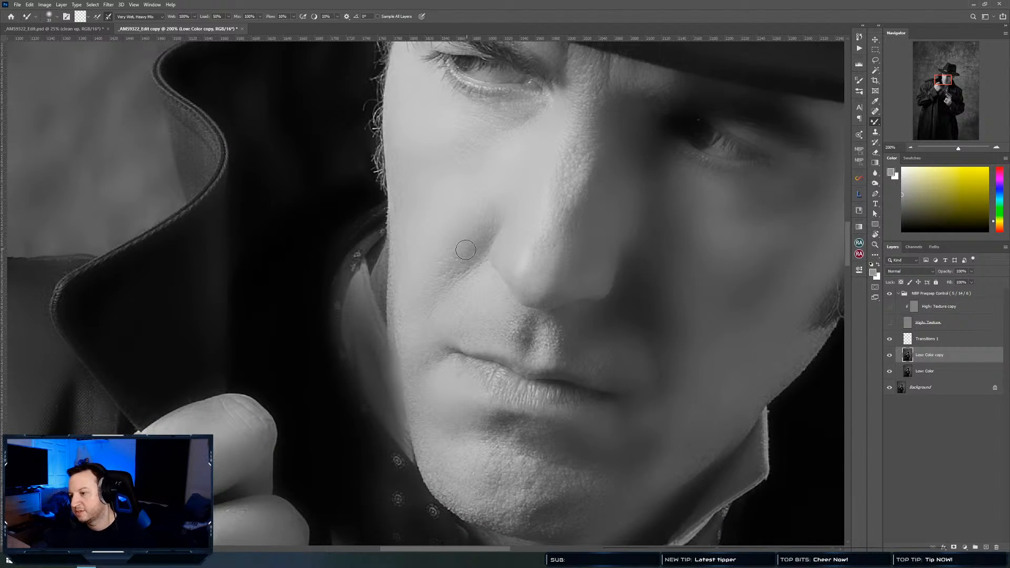
# Smooth the tonal transitions around the nose and across the shadowed cheek below the eye with the Mixer Brush
pyautogui.moveTo(496, 188); pyautogui.dragTo(428, 247)
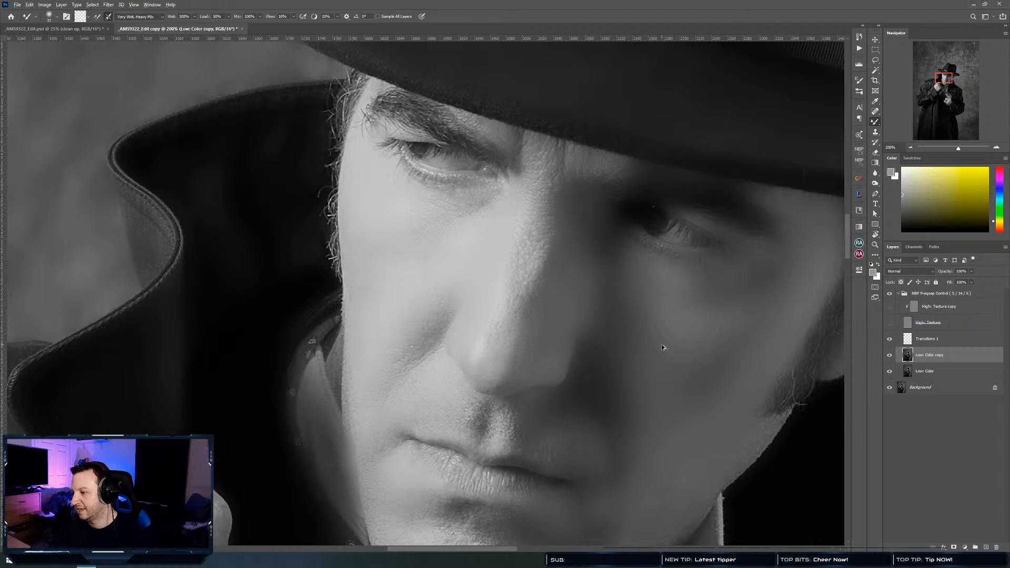
pyautogui.moveTo(668, 344)
pyautogui.mouseDown()
pyautogui.moveTo(675, 345)
pyautogui.moveTo(559, 311)
pyautogui.mouseUp()
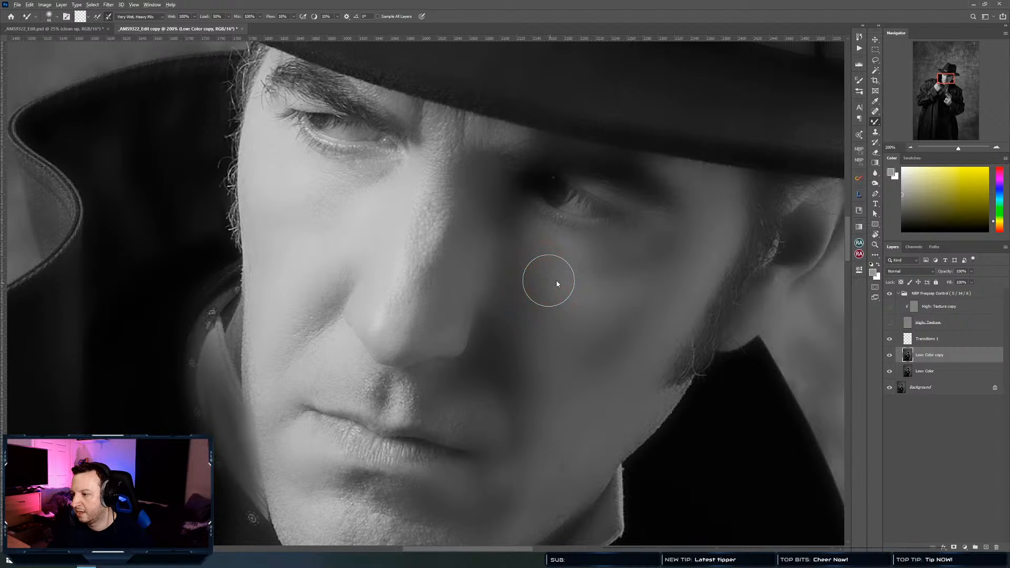
pyautogui.moveTo(554, 287); pyautogui.dragTo(536, 302)
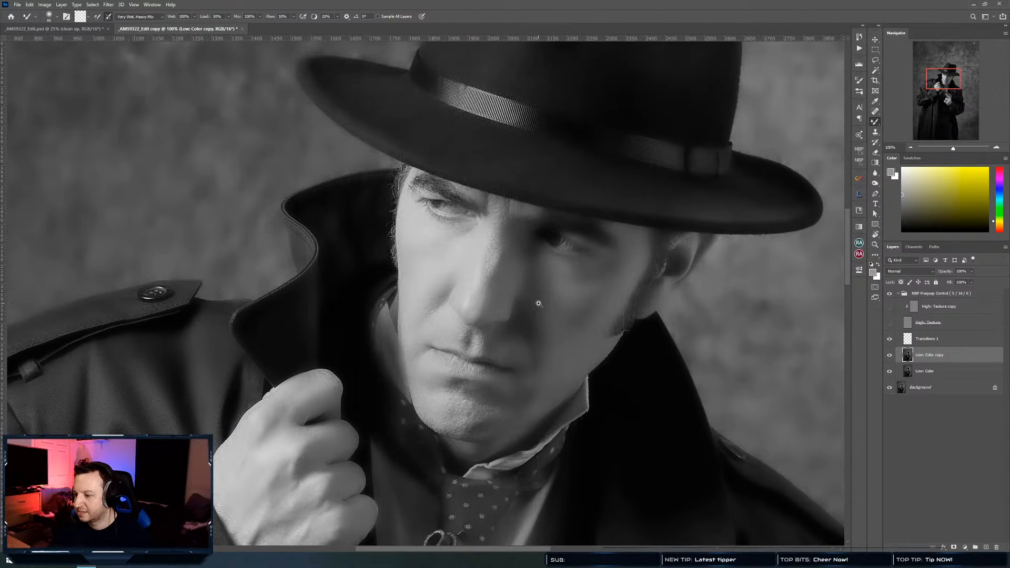
pyautogui.click(537, 305)
pyautogui.moveTo(621, 384)
pyautogui.mouseDown()
pyautogui.moveTo(649, 345)
pyautogui.moveTo(624, 354)
pyautogui.moveTo(627, 331)
pyautogui.mouseUp()
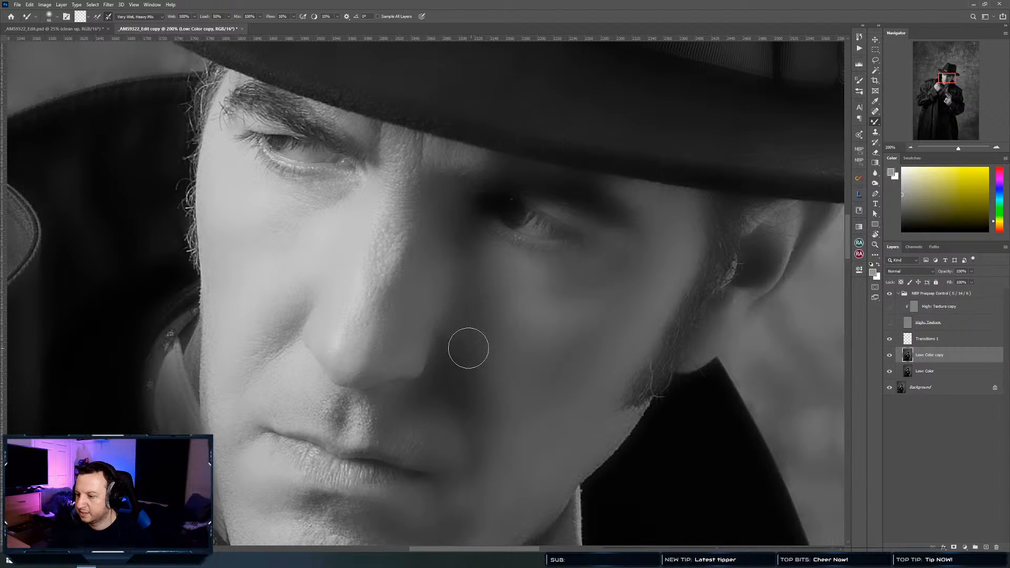
pyautogui.moveTo(485, 370)
pyautogui.mouseDown()
pyautogui.moveTo(467, 391)
pyautogui.moveTo(517, 344)
pyautogui.mouseUp()
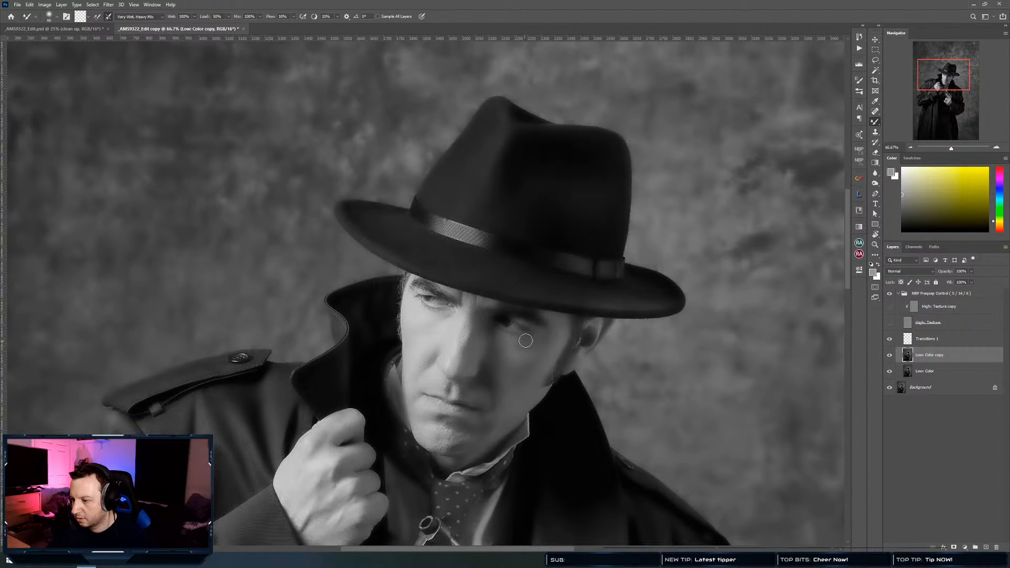
# Even out the shadowed cheek and jaw with a larger Mixer Brush, and look over the hands and pistol
pyautogui.keyDown('alt'); pyautogui.rightClick(540, 352); pyautogui.keyUp('alt')
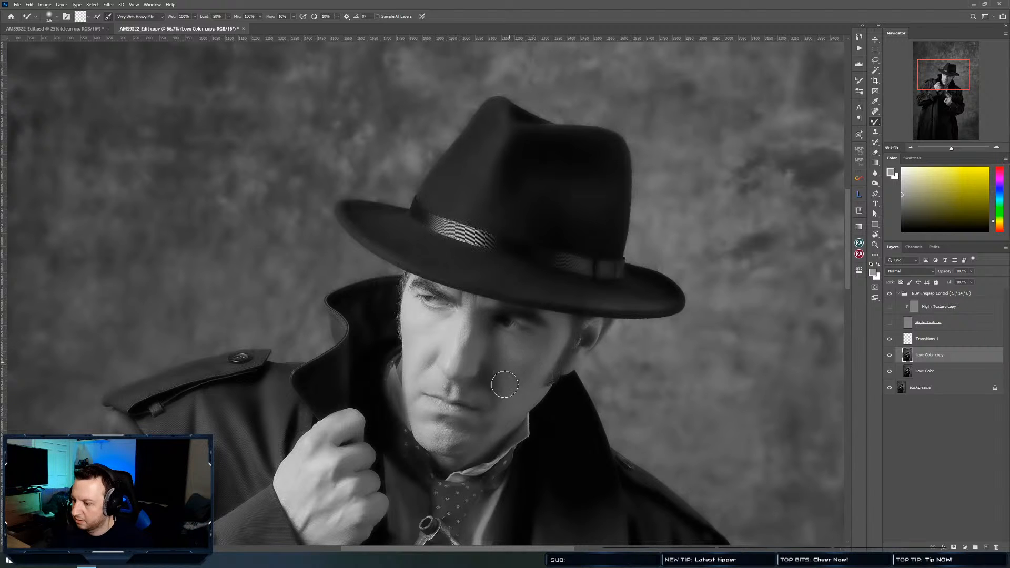
pyautogui.moveTo(521, 386); pyautogui.dragTo(549, 338)
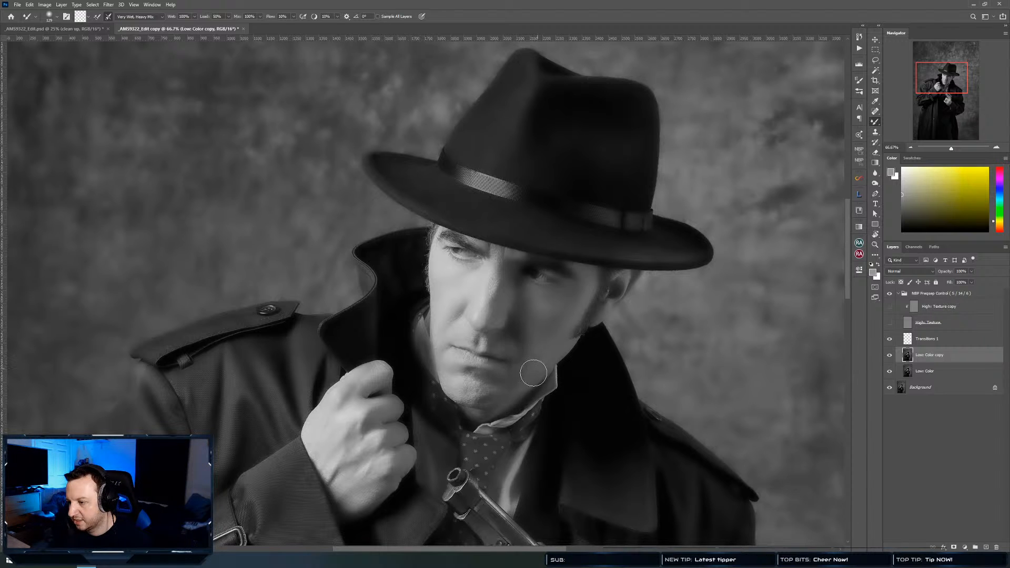
pyautogui.moveTo(516, 397); pyautogui.dragTo(558, 335)
pyautogui.moveTo(541, 482); pyautogui.dragTo(478, 291)
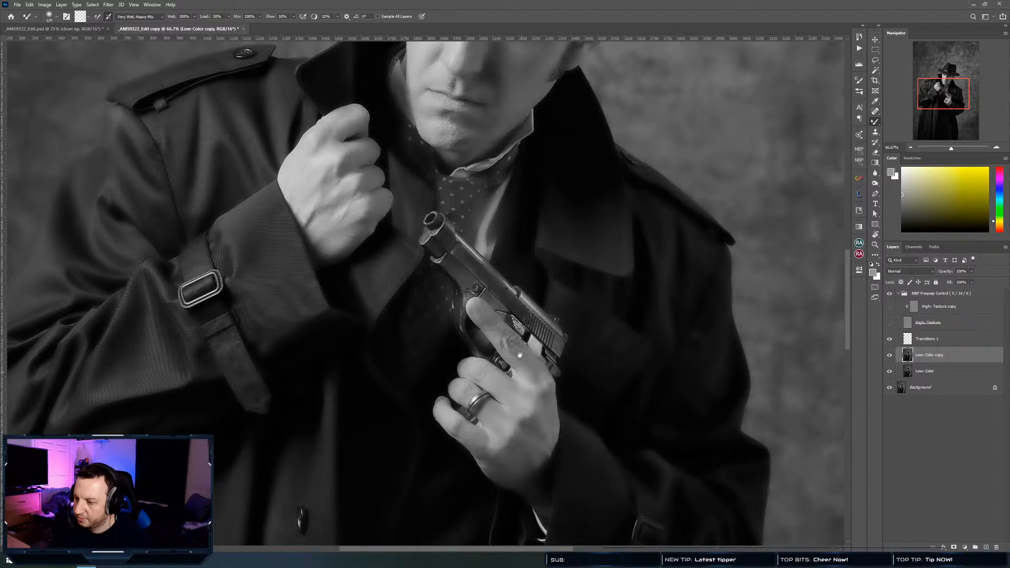
pyautogui.moveTo(520, 355); pyautogui.dragTo(540, 466)
pyautogui.moveTo(514, 383); pyautogui.dragTo(517, 499)
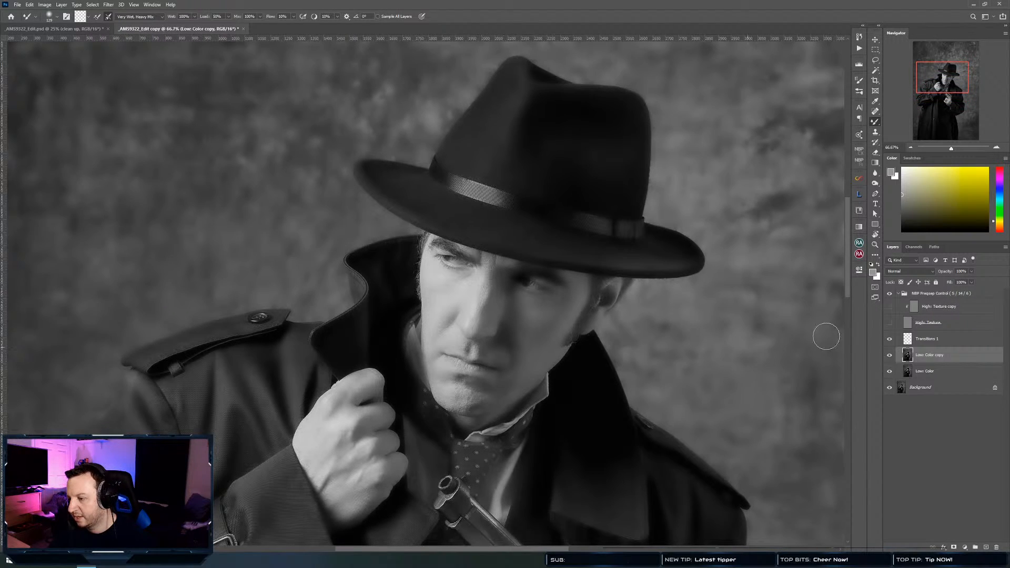
# Show both High: Texture layers again and merge the frequency separation group into a single Background layer
pyautogui.click(890, 308)
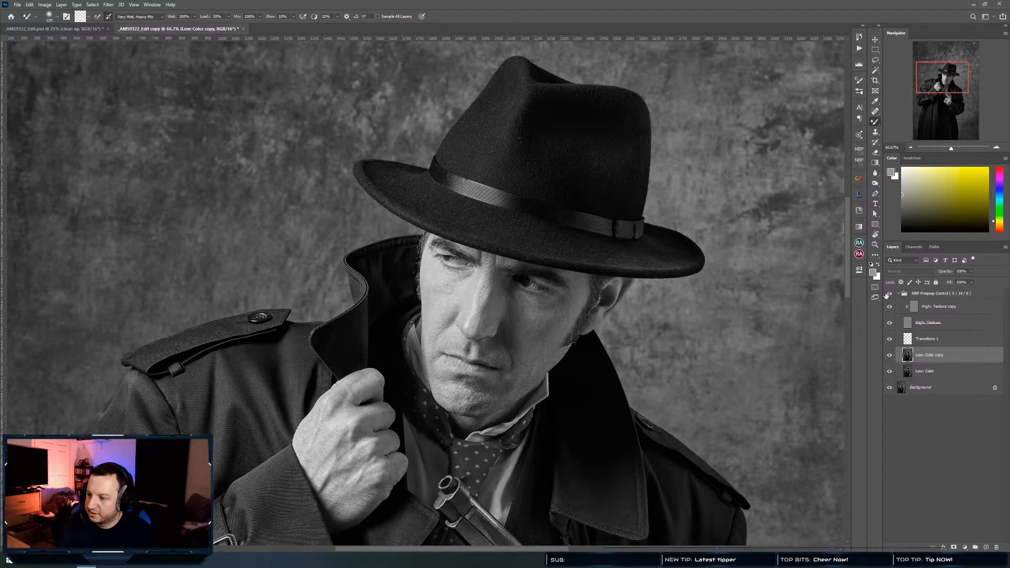
pyautogui.hotkey('ctrl', ',')
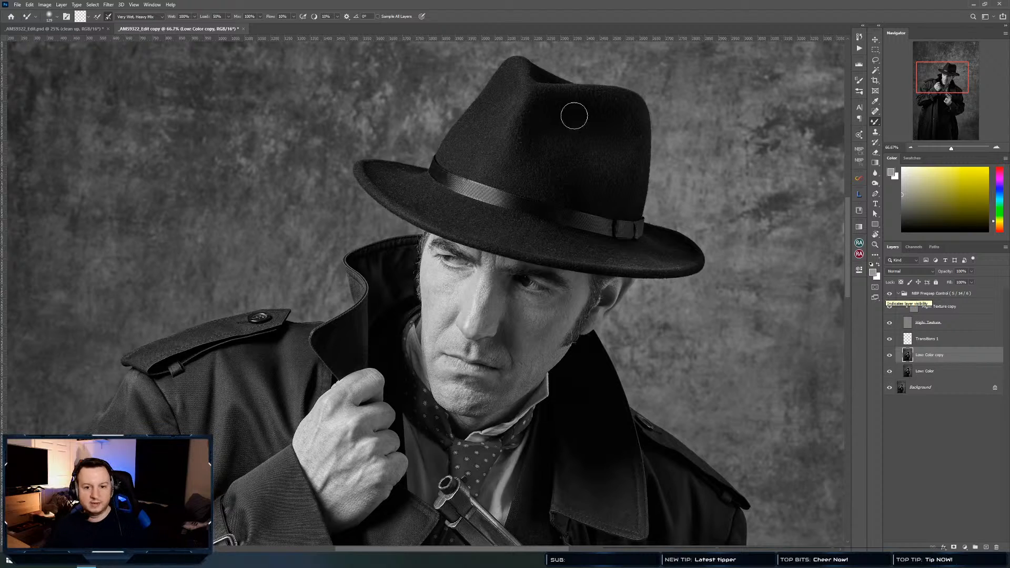
pyautogui.click(942, 294)
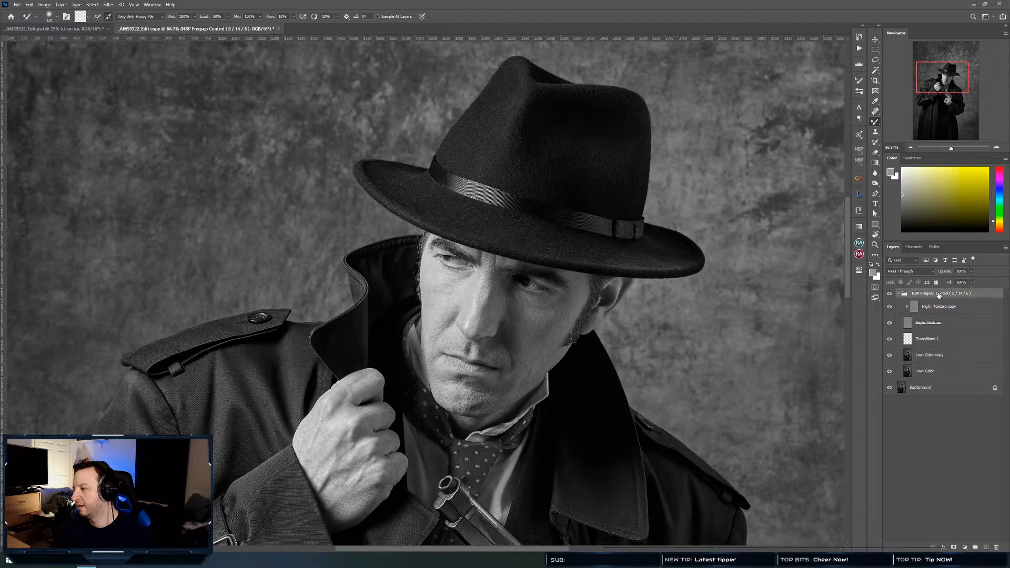
pyautogui.hotkey('ctrl', 'shift', 'e')
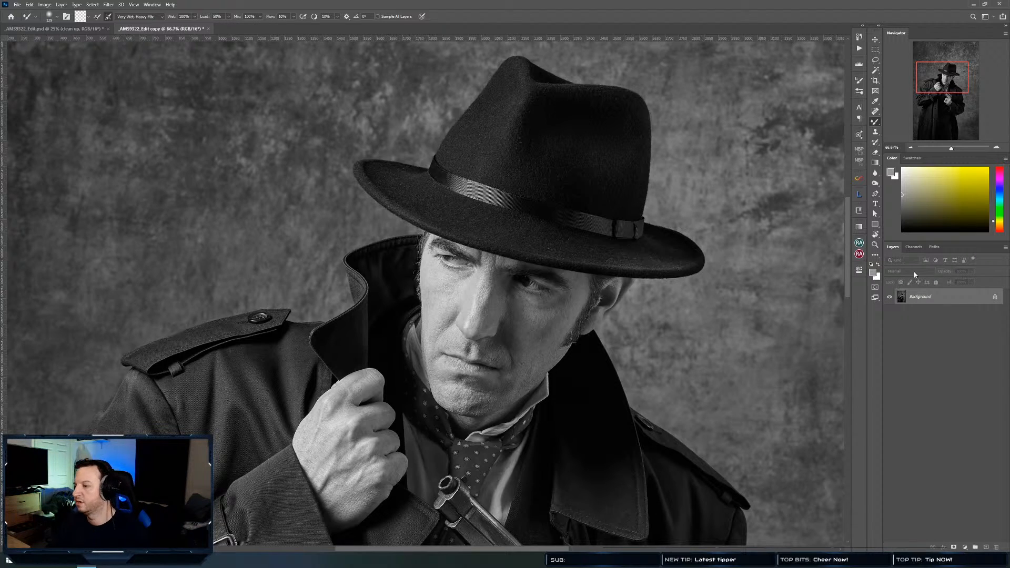
# Build a new frequency separation group with NBP Freqsep Control, using Gaussian Blur smoothing at radius 2.8
pyautogui.click(858, 162)
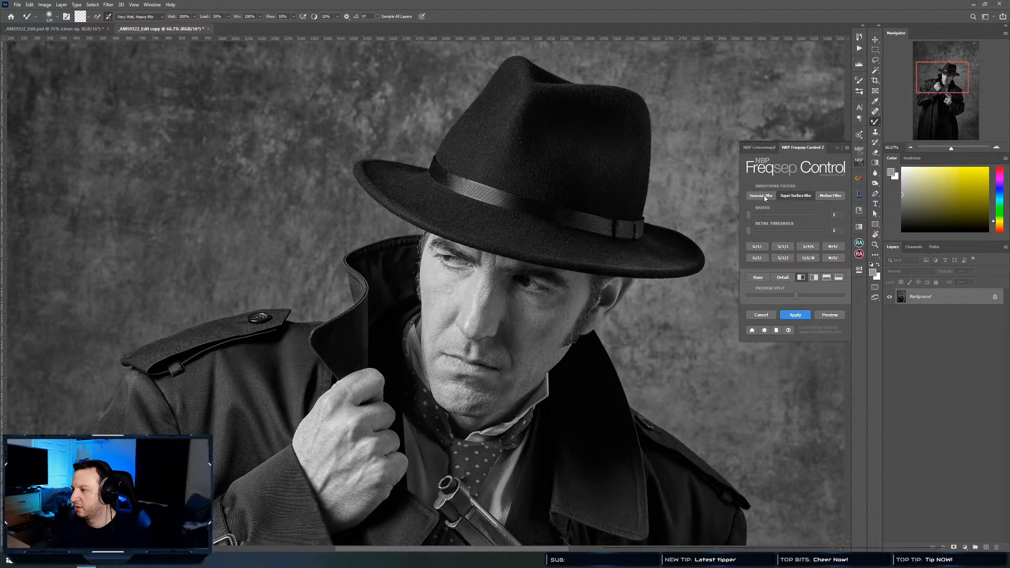
pyautogui.click(763, 195)
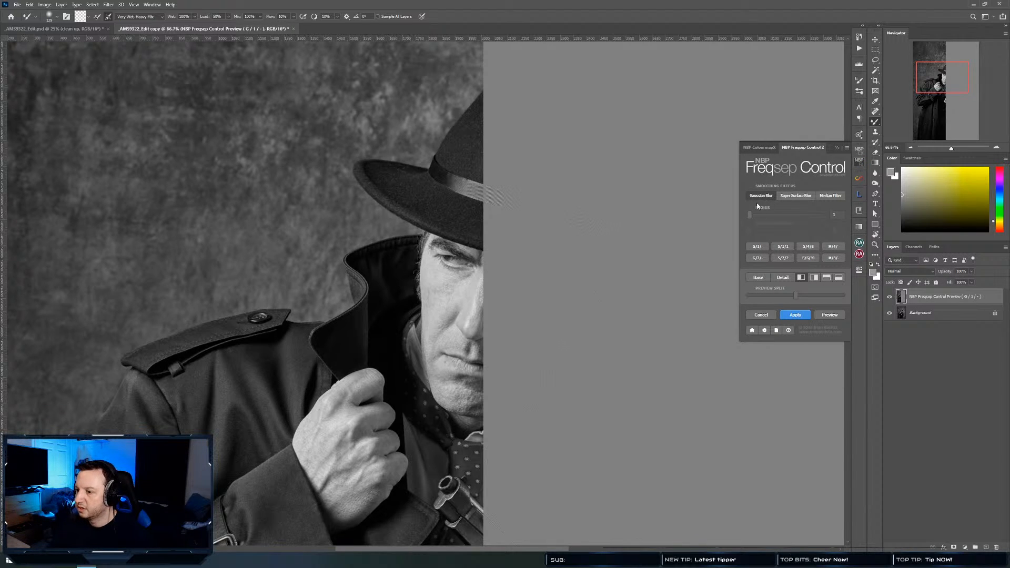
pyautogui.moveTo(492, 316); pyautogui.dragTo(517, 321)
pyautogui.keyDown('ctrl'); pyautogui.click(516, 321); pyautogui.keyUp('ctrl')
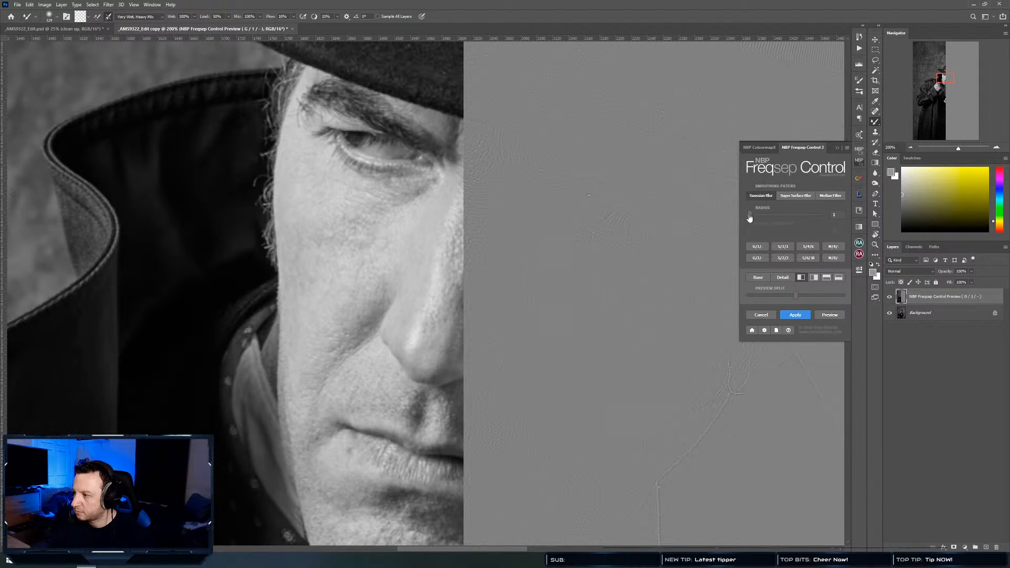
pyautogui.moveTo(751, 216); pyautogui.dragTo(757, 216)
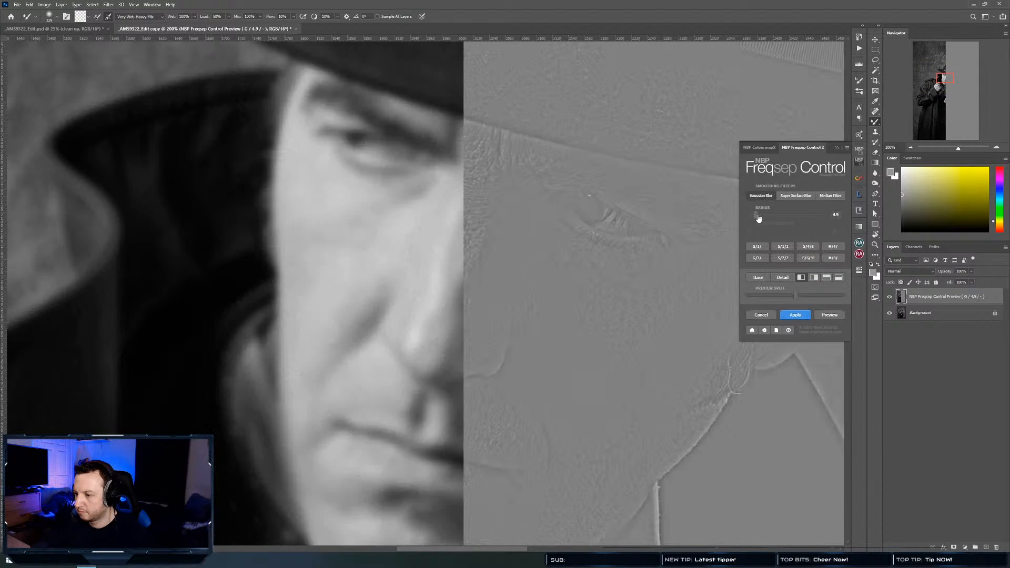
pyautogui.moveTo(754, 216); pyautogui.dragTo(754, 215)
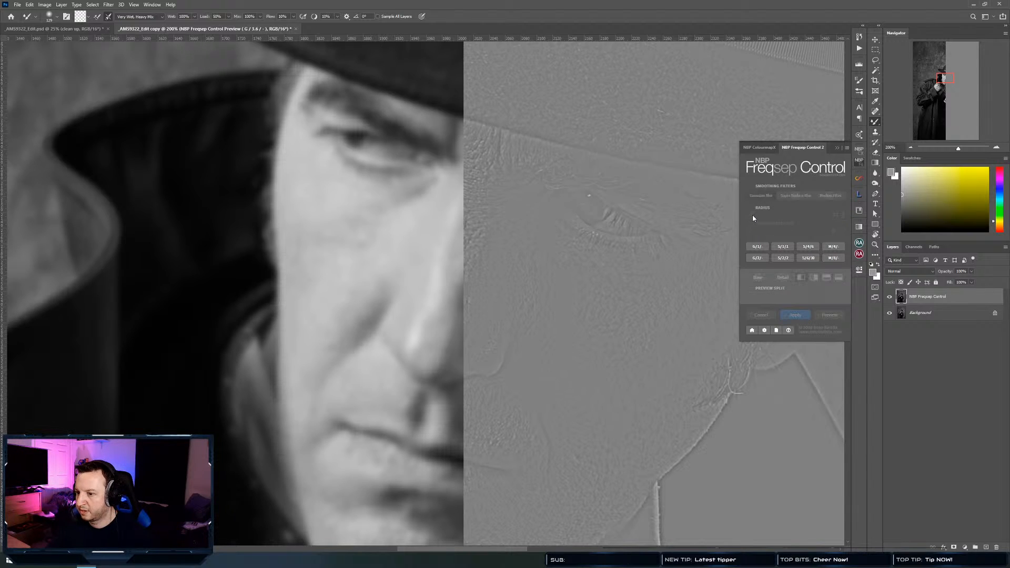
pyautogui.moveTo(754, 218); pyautogui.dragTo(756, 215)
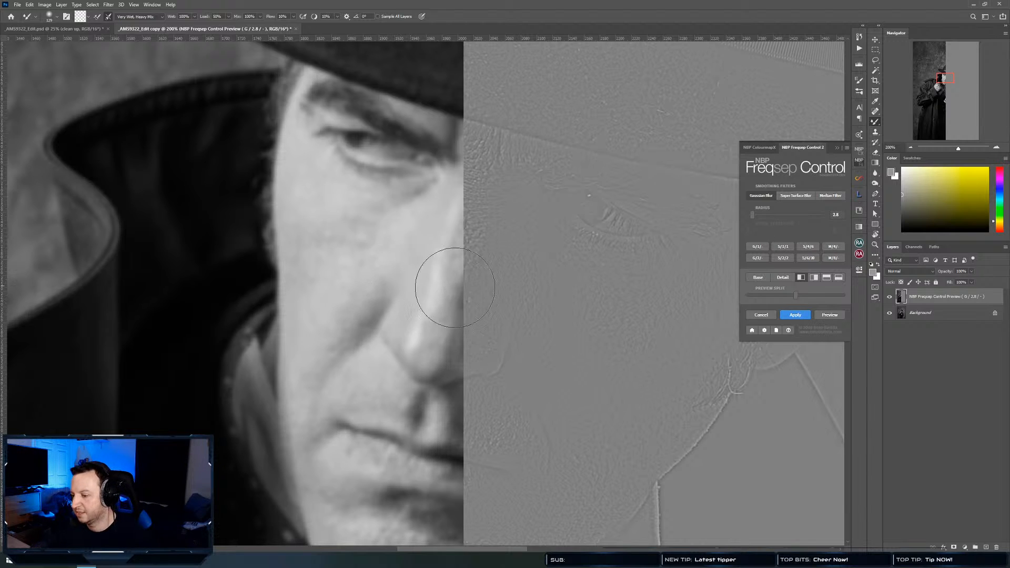
pyautogui.click(798, 315)
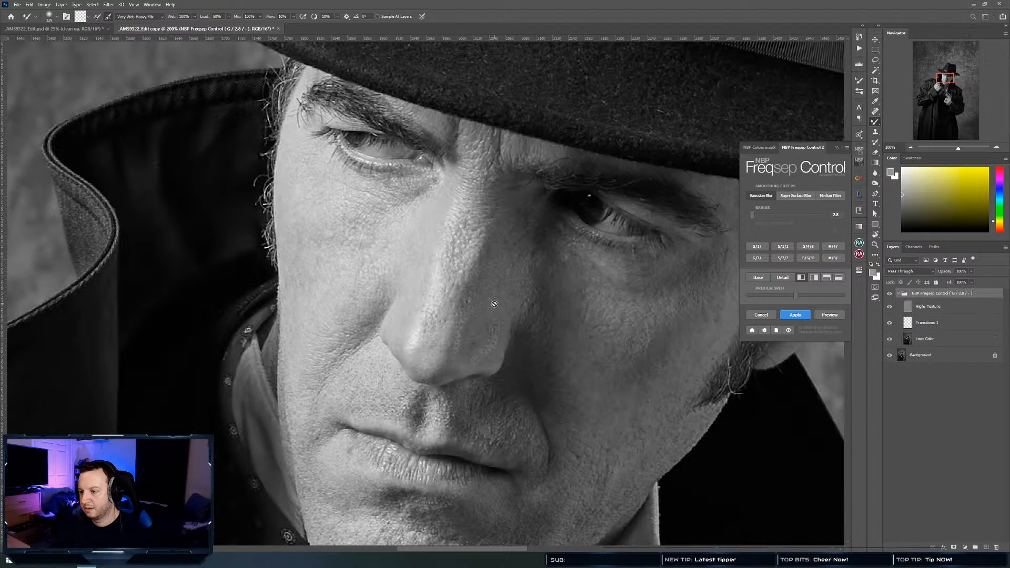
# Duplicate the new Low: Color layer and keep the High: Texture layer hidden for retouching
pyautogui.click(891, 311)
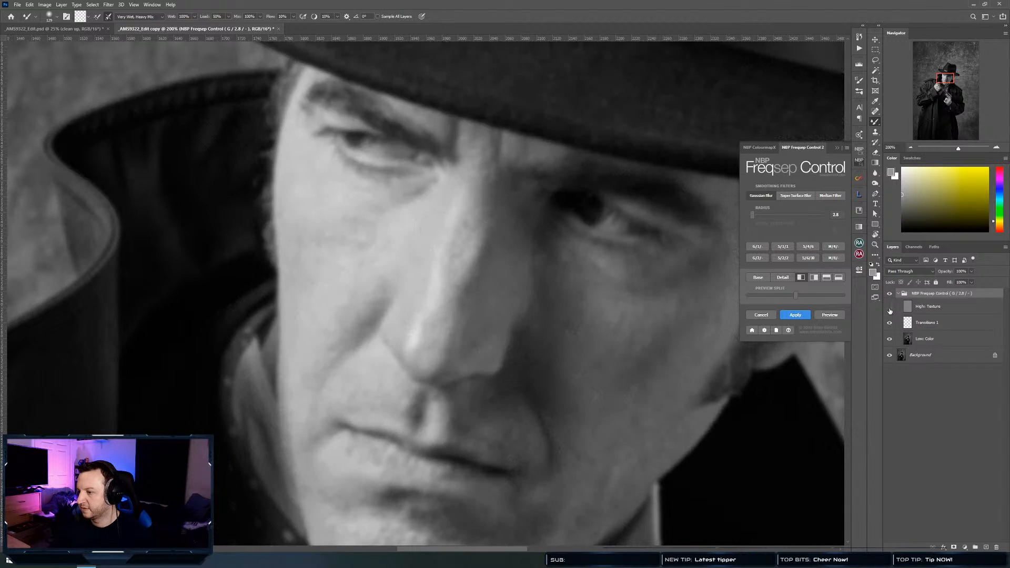
pyautogui.click(926, 340)
pyautogui.hotkey('ctrl', 'j')
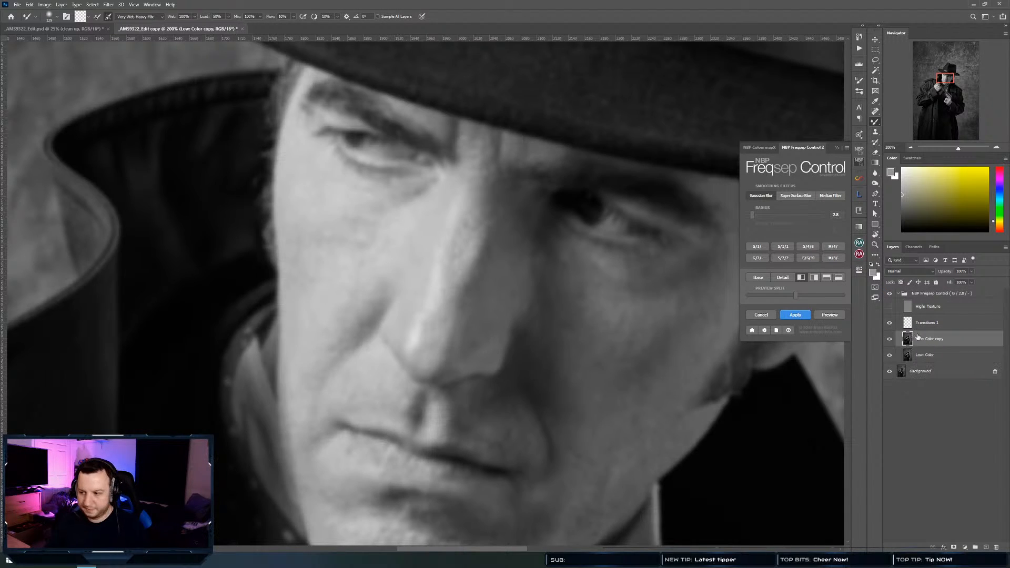
pyautogui.click(889, 310)
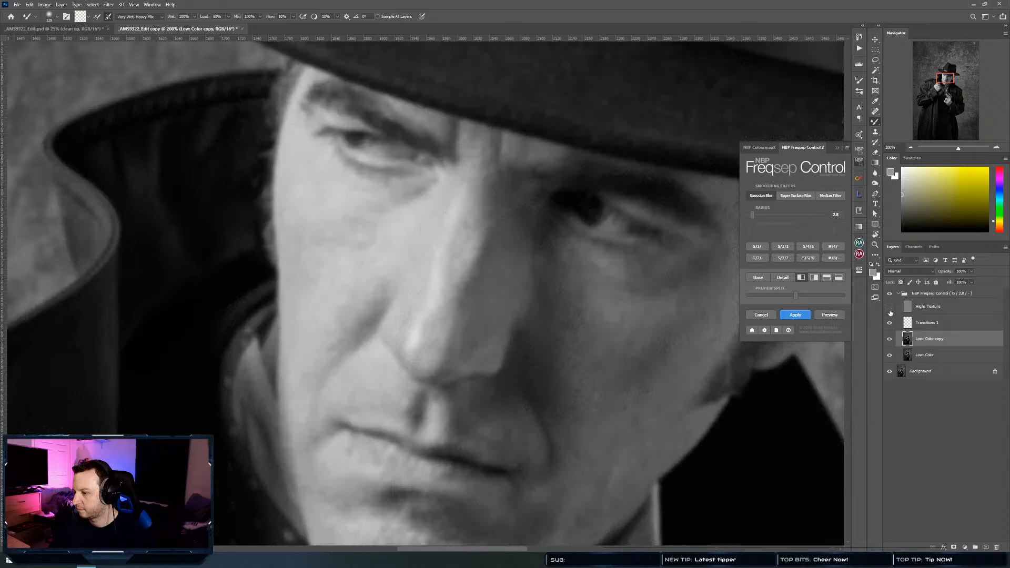
# Smooth the lit cheek and under-eye area on the Low: Color copy layer, and check it with High: Texture shown
pyautogui.moveTo(464, 280)
pyautogui.mouseDown()
pyautogui.moveTo(517, 318)
pyautogui.moveTo(492, 333)
pyautogui.moveTo(514, 334)
pyautogui.mouseUp()
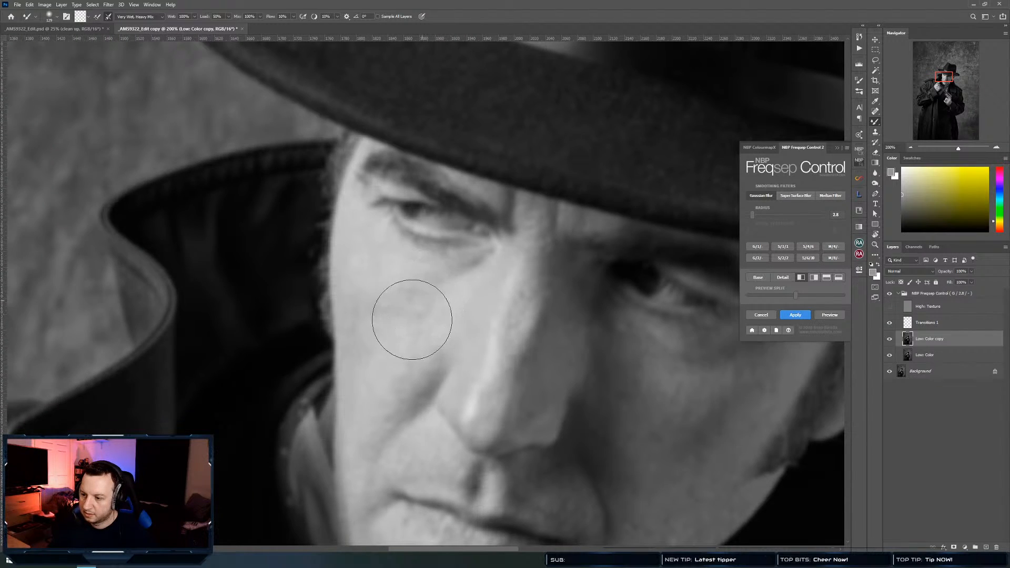
pyautogui.moveTo(425, 291); pyautogui.dragTo(390, 286)
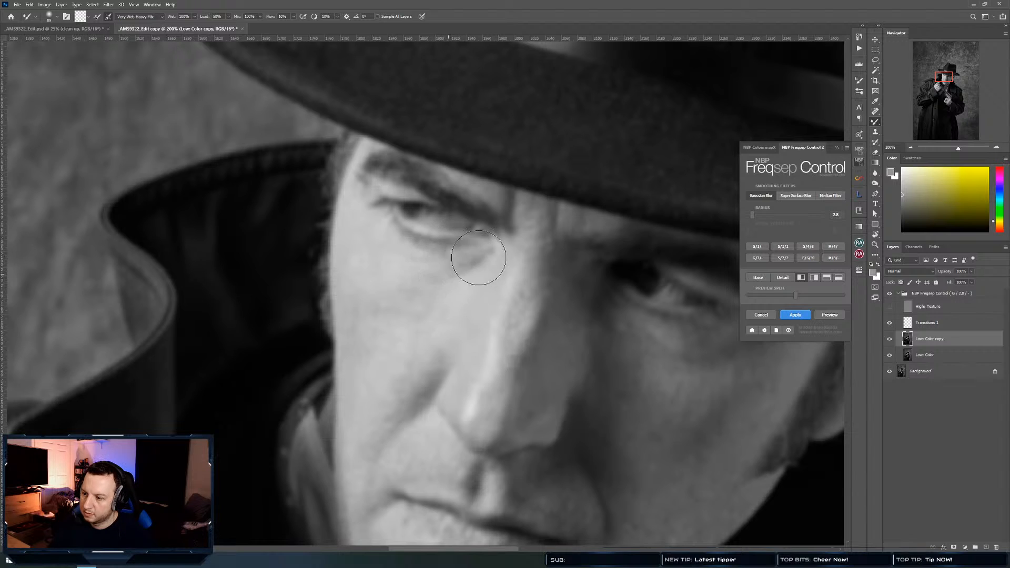
pyautogui.moveTo(485, 265)
pyautogui.mouseDown()
pyautogui.moveTo(468, 289)
pyautogui.moveTo(487, 266)
pyautogui.moveTo(472, 262)
pyautogui.moveTo(471, 273)
pyautogui.moveTo(500, 251)
pyautogui.moveTo(431, 284)
pyautogui.mouseUp()
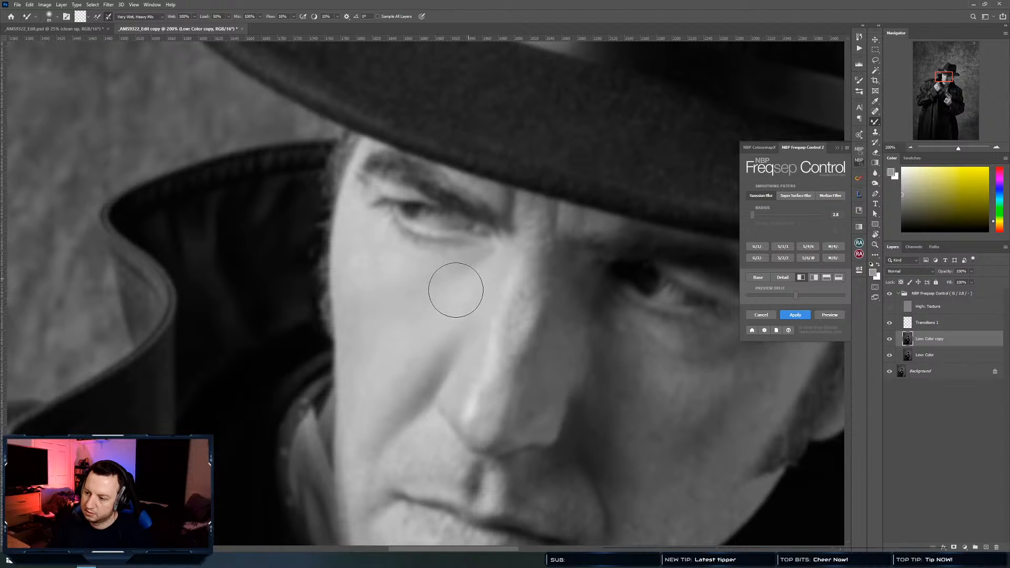
pyautogui.click(891, 307)
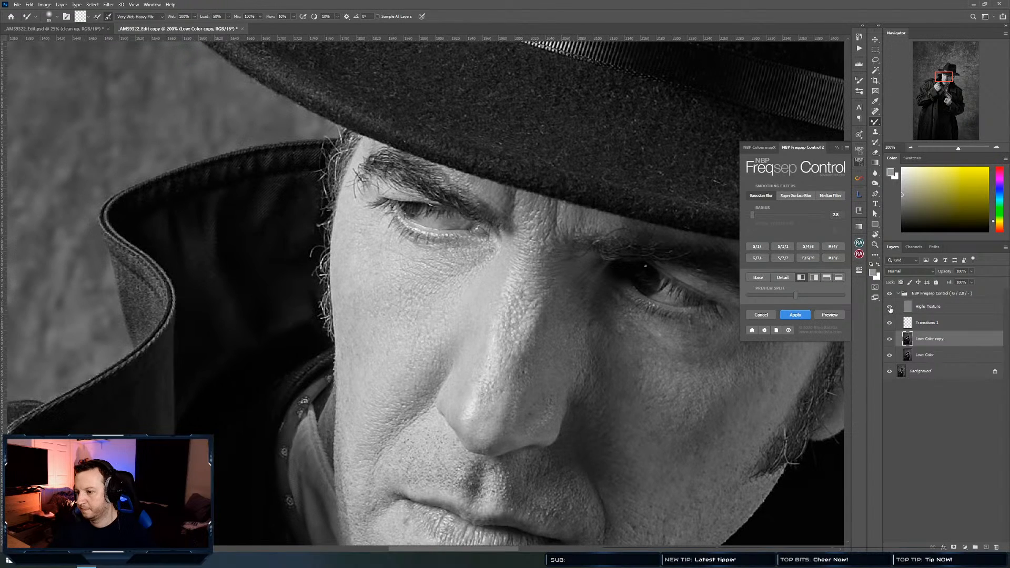
# Blend the blotchy tones on the shadowed cheek and beneath its eye with the Mixer Brush, keeping High: Texture hidden
pyautogui.moveTo(566, 401); pyautogui.dragTo(439, 329)
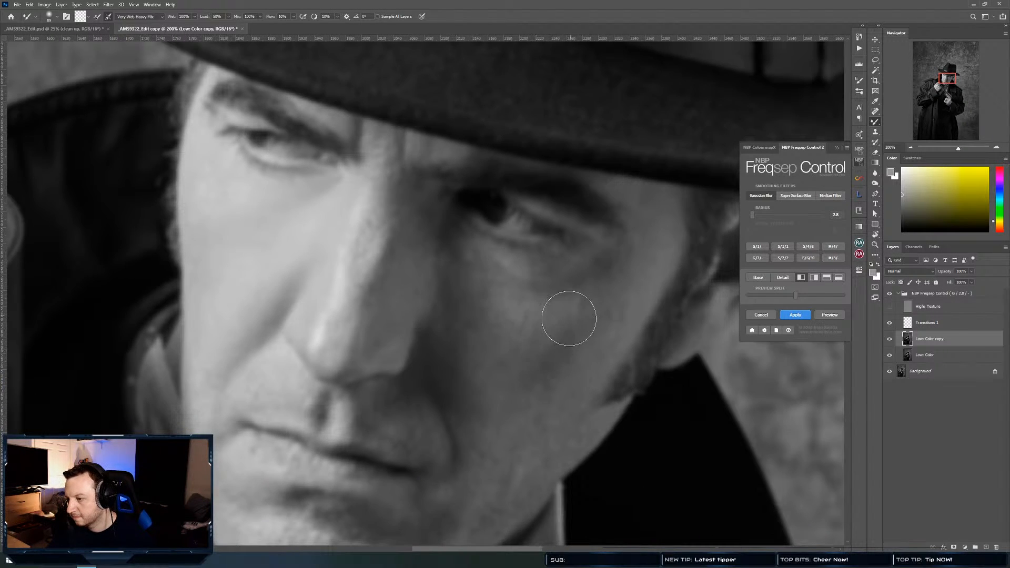
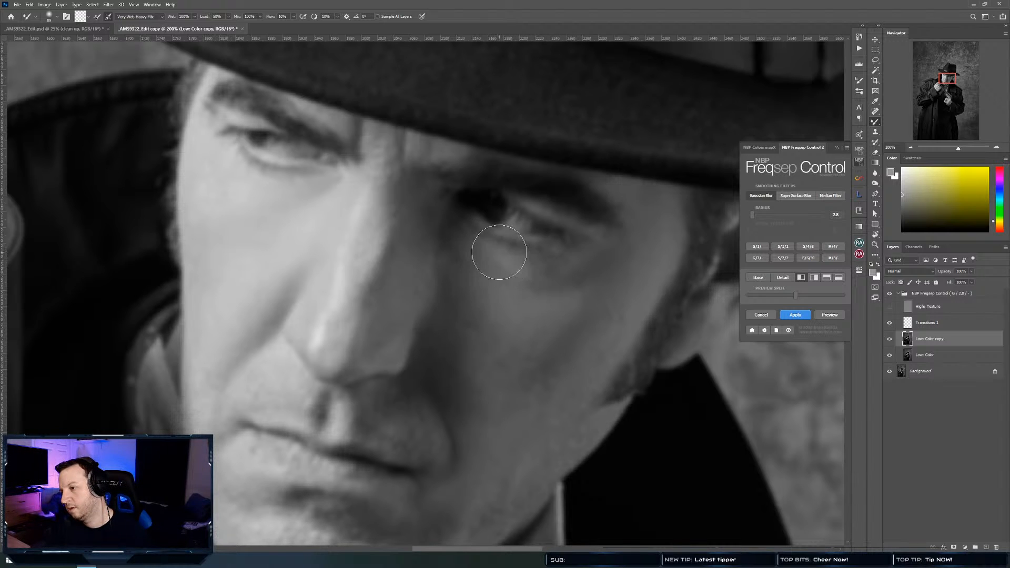
pyautogui.keyDown('alt'); pyautogui.click(487, 305); pyautogui.keyUp('alt')
pyautogui.keyDown('alt'); pyautogui.click(485, 308); pyautogui.keyUp('alt')
pyautogui.keyDown('ctrl'); pyautogui.click(472, 319); pyautogui.keyUp('ctrl')
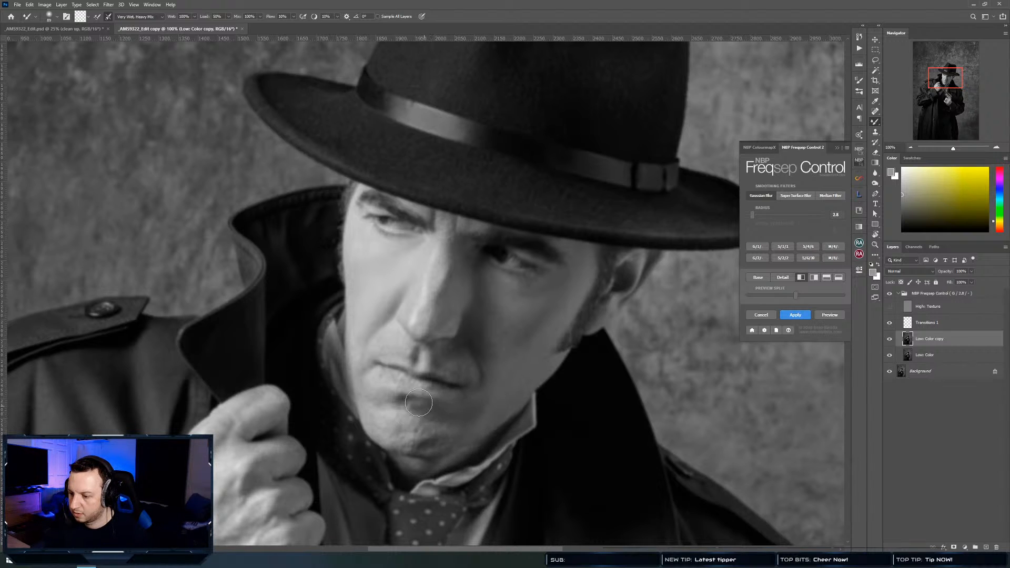
# Show High: Texture and compare the face with the Low: Color copy layer's retouching on and off
pyautogui.click(889, 308)
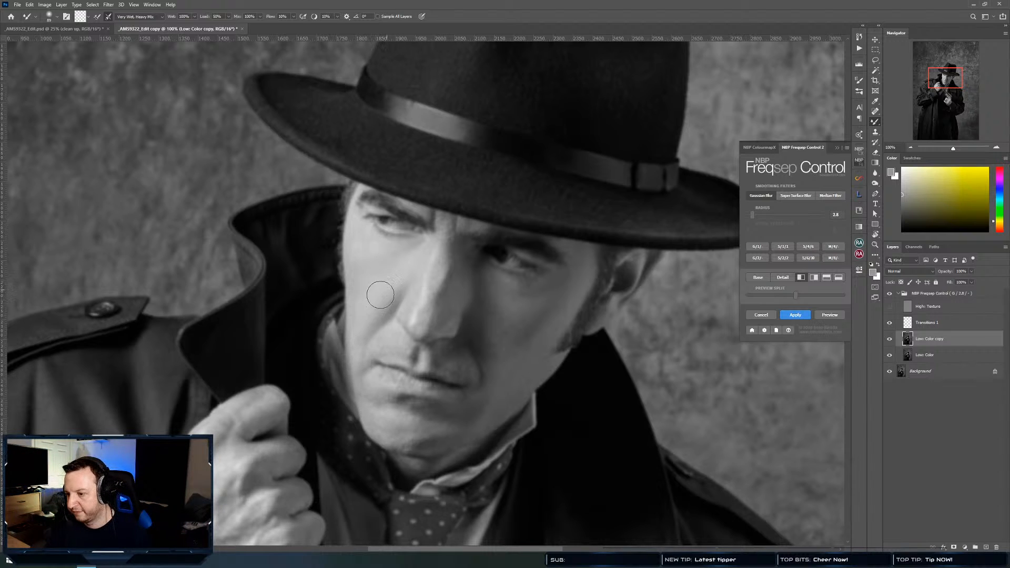
pyautogui.click(890, 306)
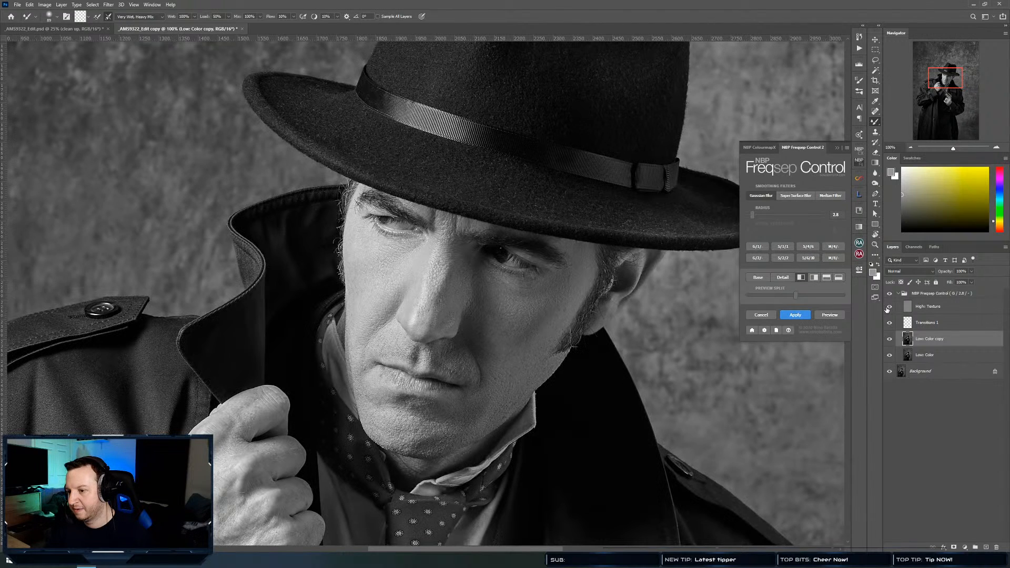
pyautogui.click(890, 307)
pyautogui.click(889, 306)
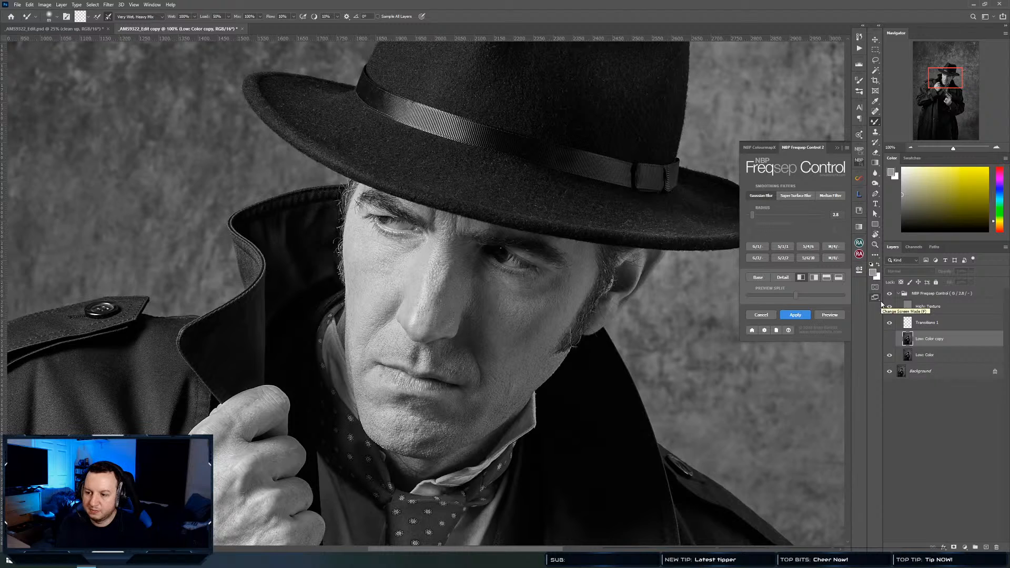
pyautogui.hotkey('ctrl', ',')
pyautogui.hotkey('ctrl', ',')
pyautogui.hotkey('ctrl', ',')
pyautogui.hotkey('ctrl', ',')
pyautogui.hotkey('ctrl', ',')
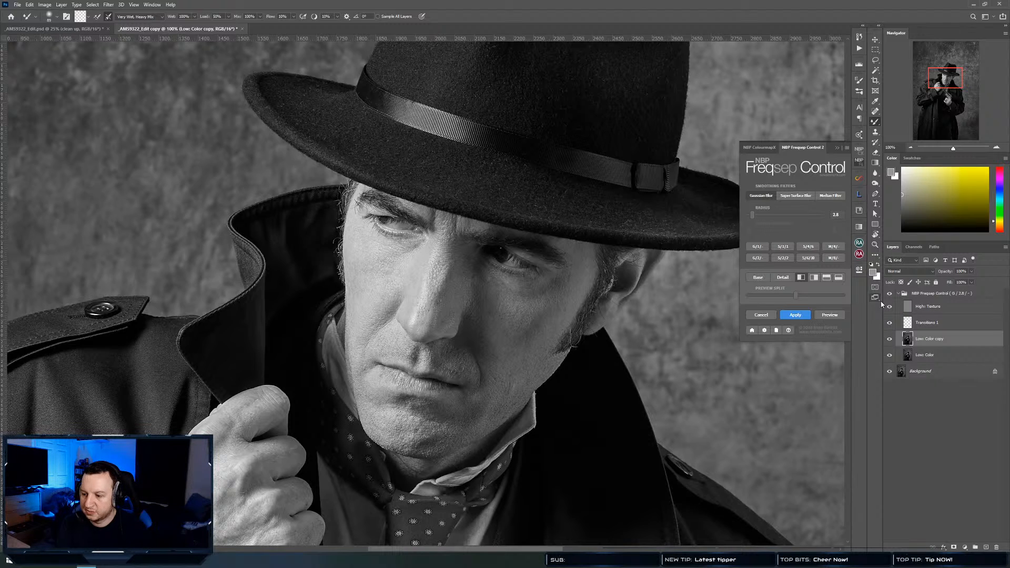
pyautogui.hotkey('ctrl', ',')
pyautogui.hotkey('ctrl', ',')
pyautogui.hotkey('ctrl', ',')
pyautogui.hotkey('ctrl', ',')
pyautogui.hotkey('ctrl', ',')
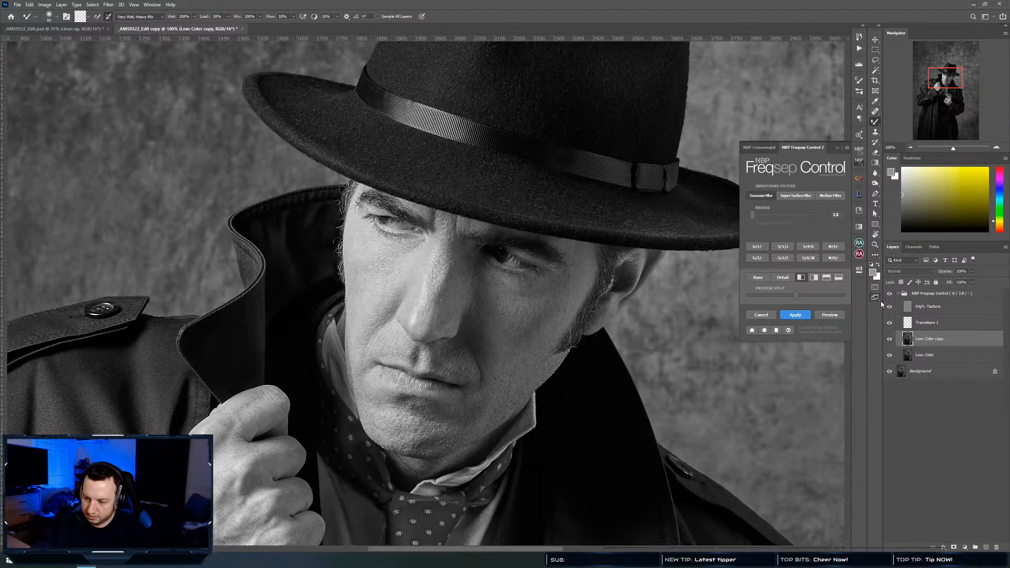
pyautogui.hotkey('ctrl', ',')
pyautogui.hotkey('ctrl', ',')
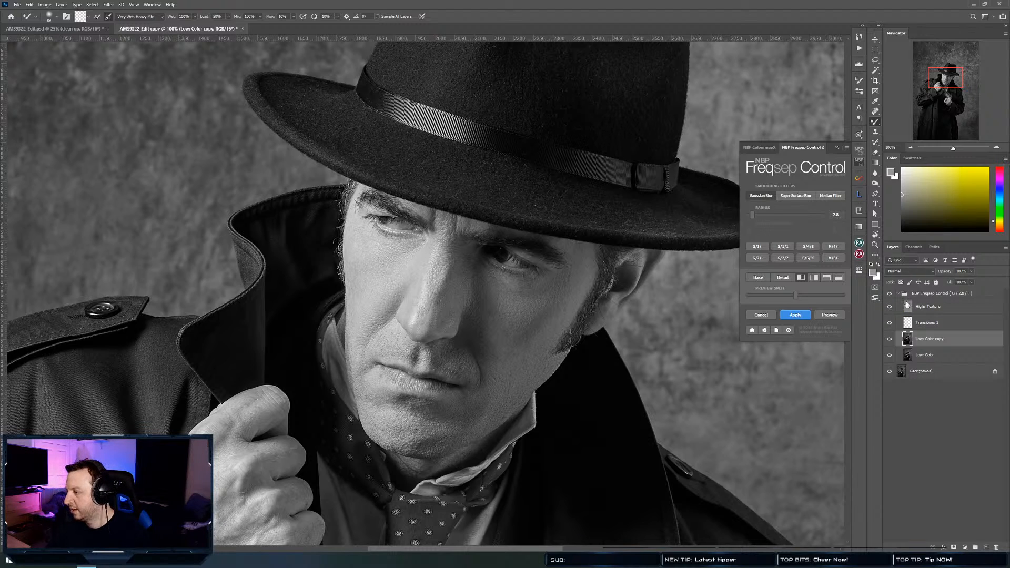
# Hide High: Texture, blend the tones along the nose on Low: Color copy, and show the texture again
pyautogui.click(891, 307)
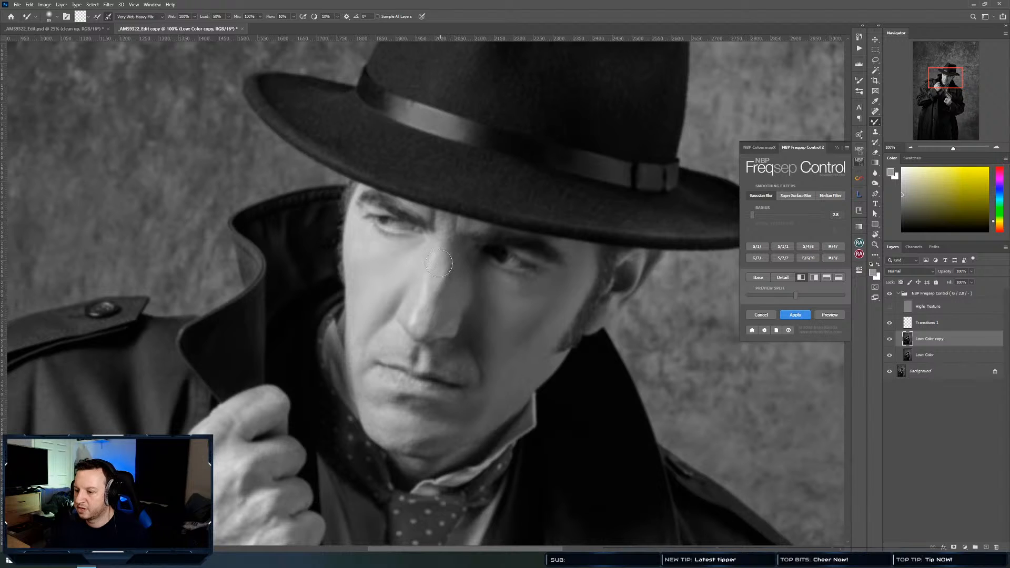
pyautogui.moveTo(445, 398); pyautogui.dragTo(503, 261)
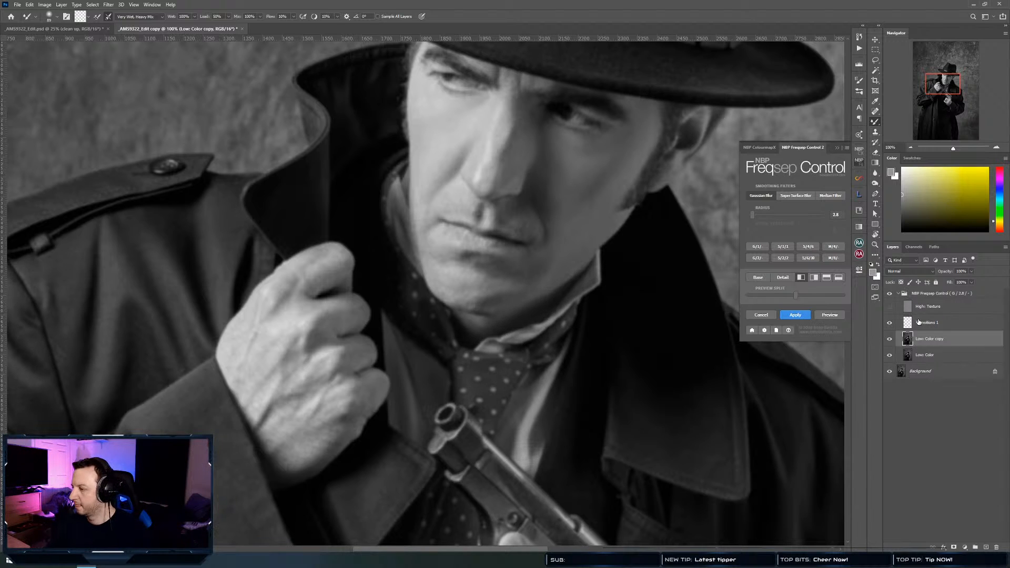
pyautogui.click(890, 307)
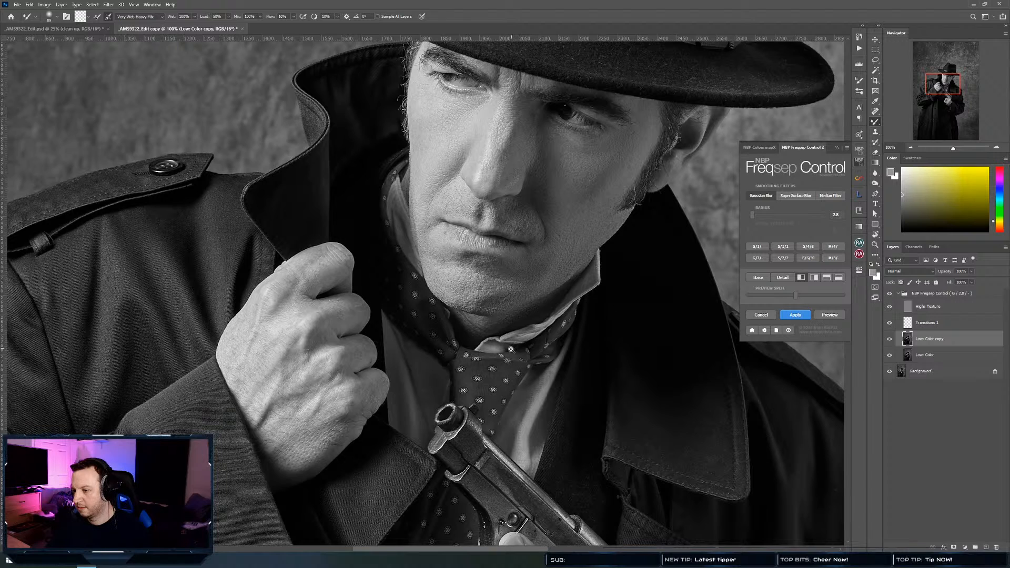
# Compare the whole portrait with and without the NBP Freqsep Control group
pyautogui.moveTo(511, 349); pyautogui.dragTo(414, 297)
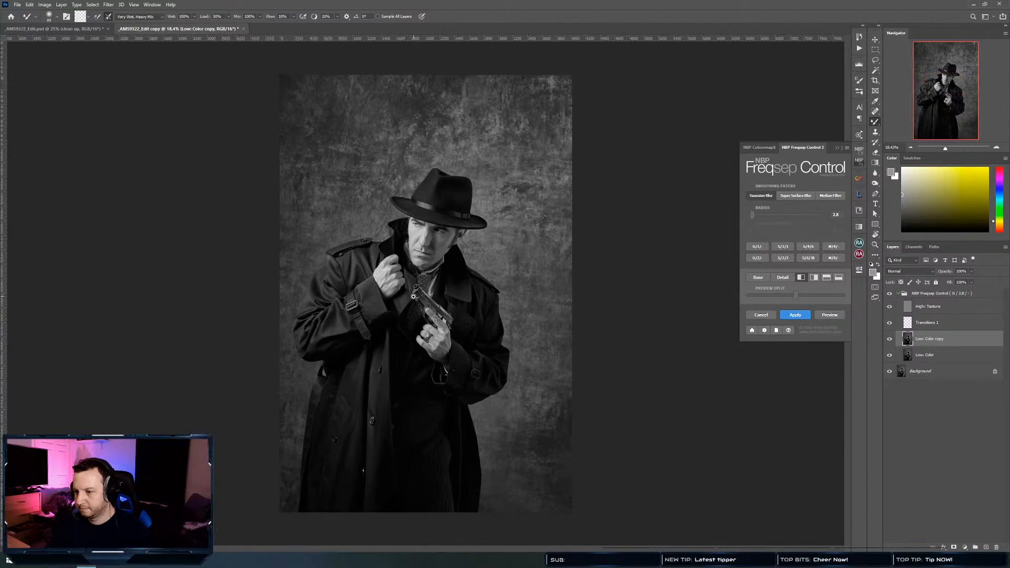
pyautogui.click(414, 296)
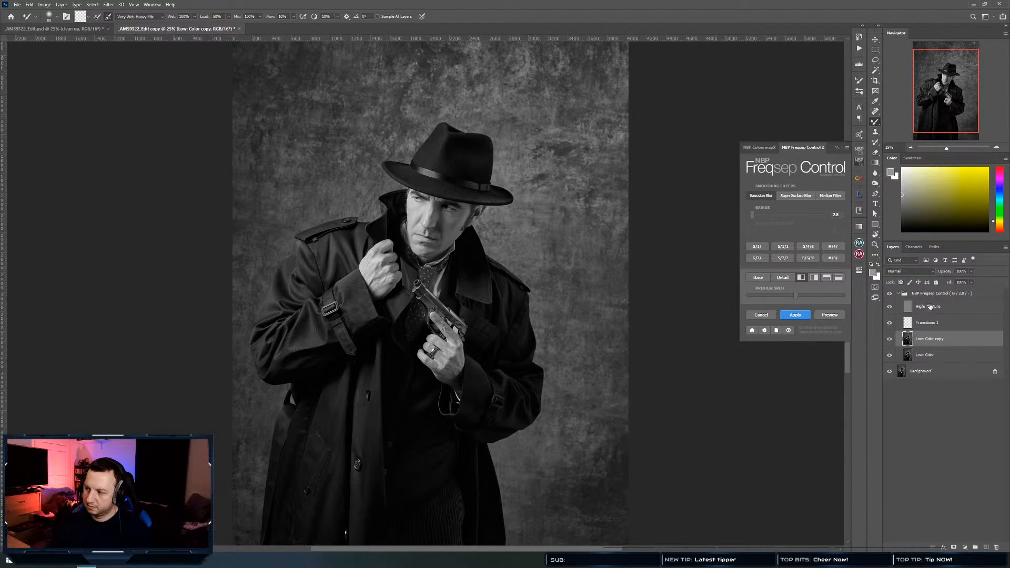
pyautogui.click(929, 294)
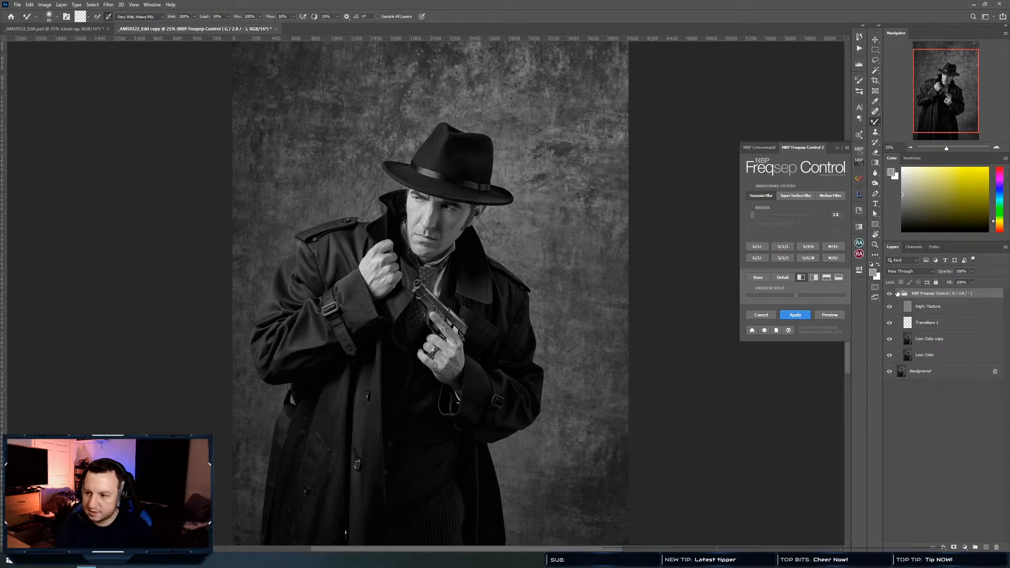
pyautogui.click(897, 293)
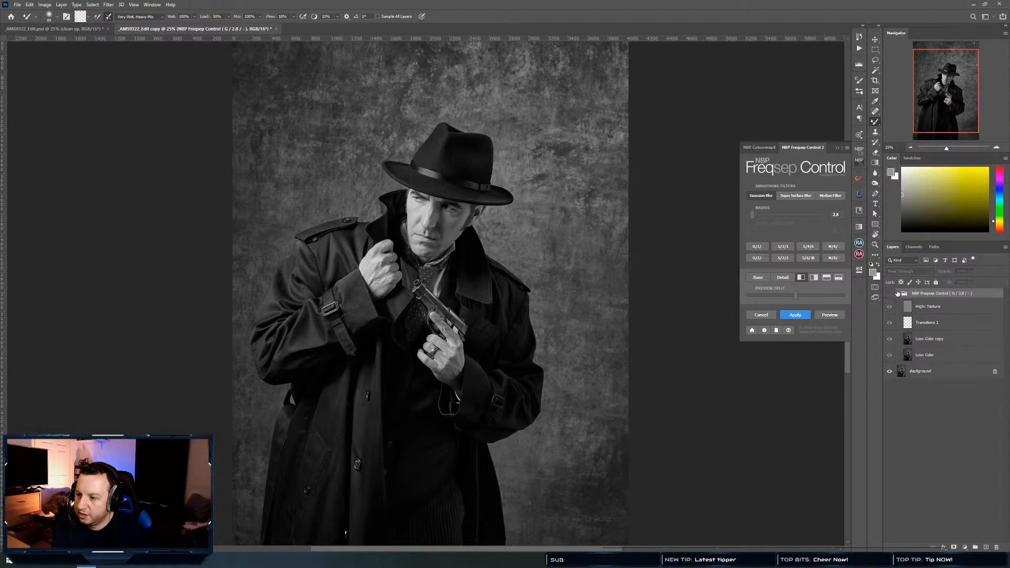
pyautogui.click(897, 293)
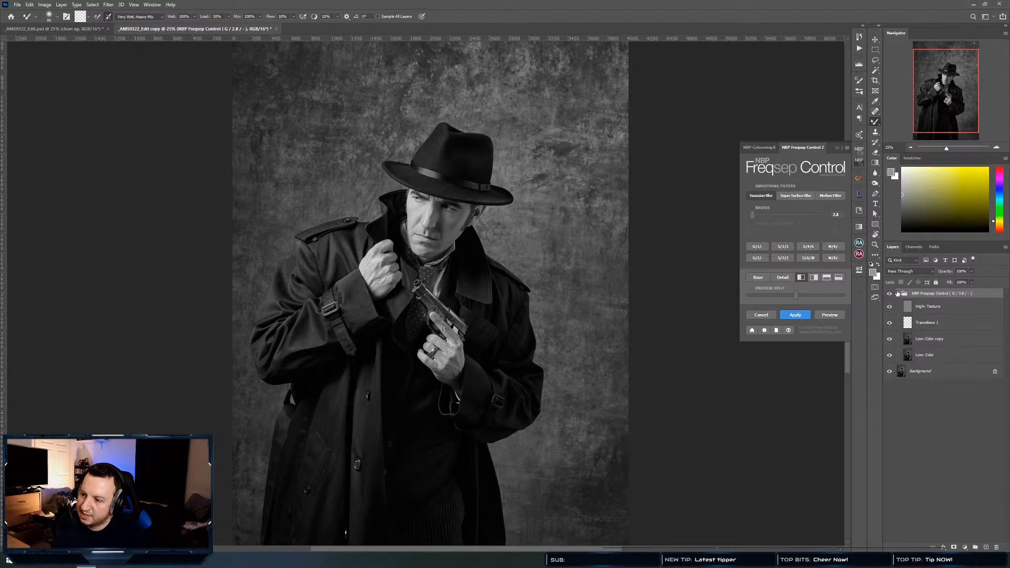
# Smooth the shadowed cheek on Low: Color copy with High: Texture hidden, and restore the texture's visibility
pyautogui.click(929, 339)
pyautogui.click(890, 306)
pyautogui.click(470, 219)
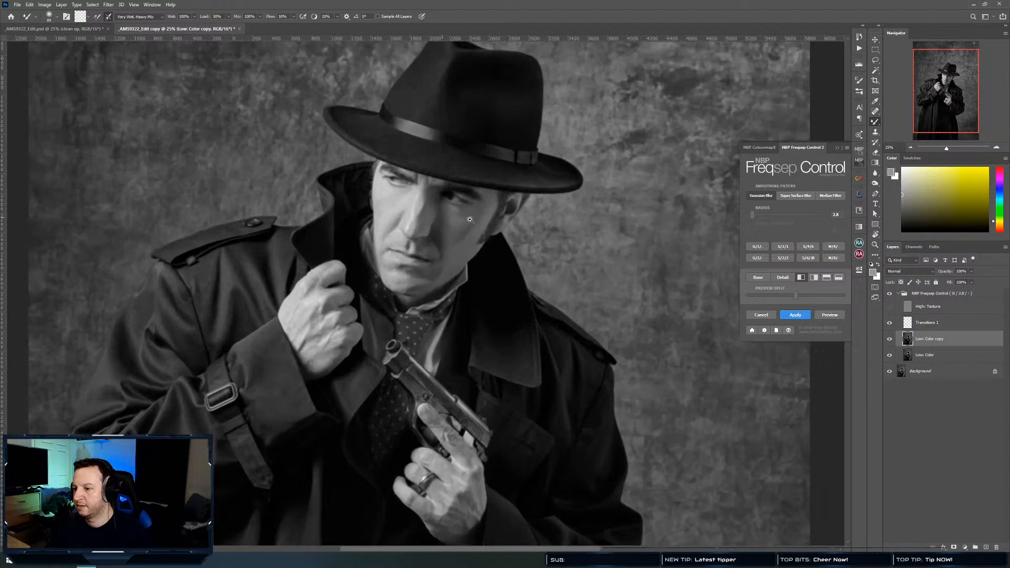
pyautogui.moveTo(470, 220); pyautogui.dragTo(481, 228)
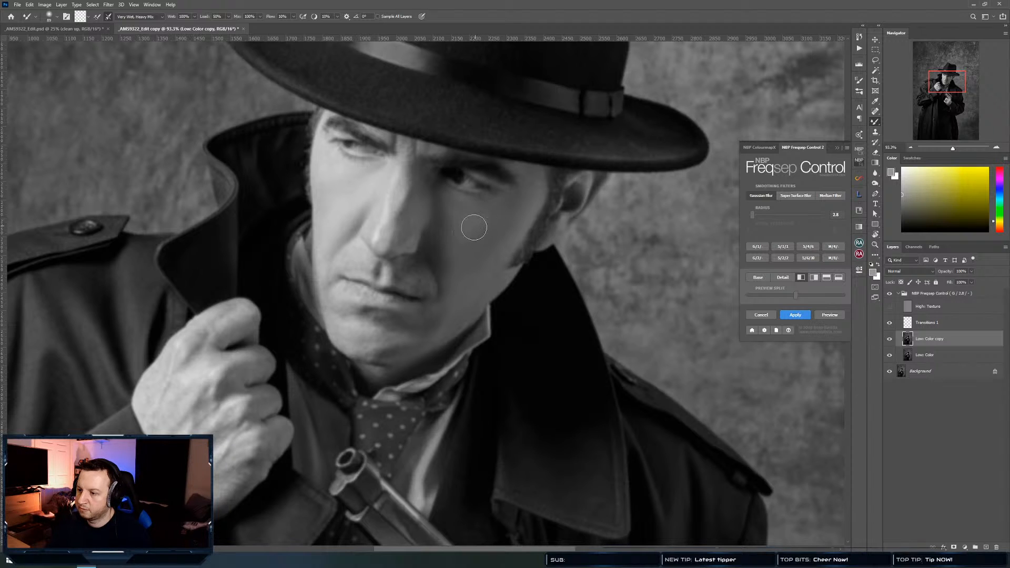
pyautogui.moveTo(450, 276); pyautogui.dragTo(500, 360)
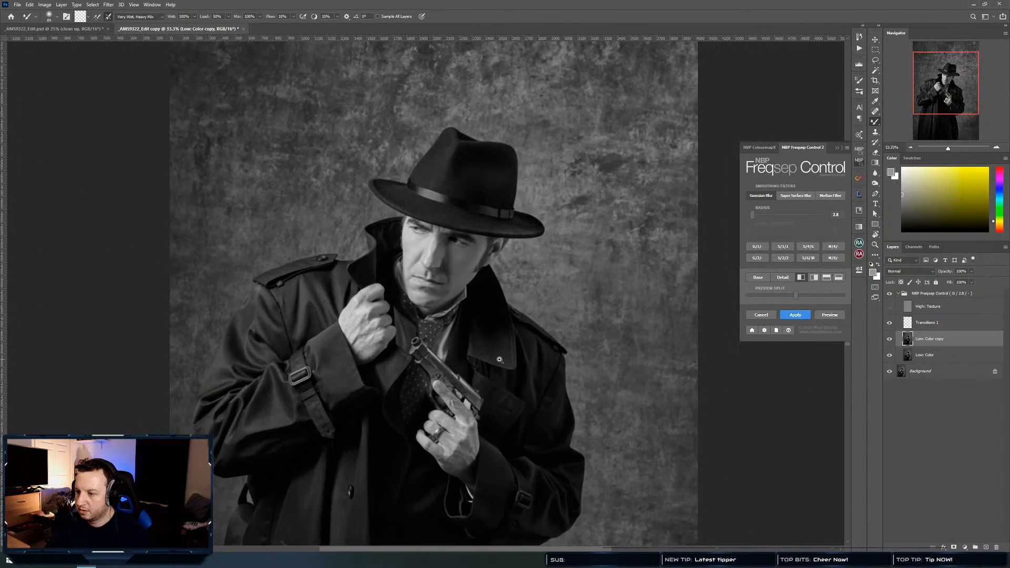
pyautogui.click(890, 306)
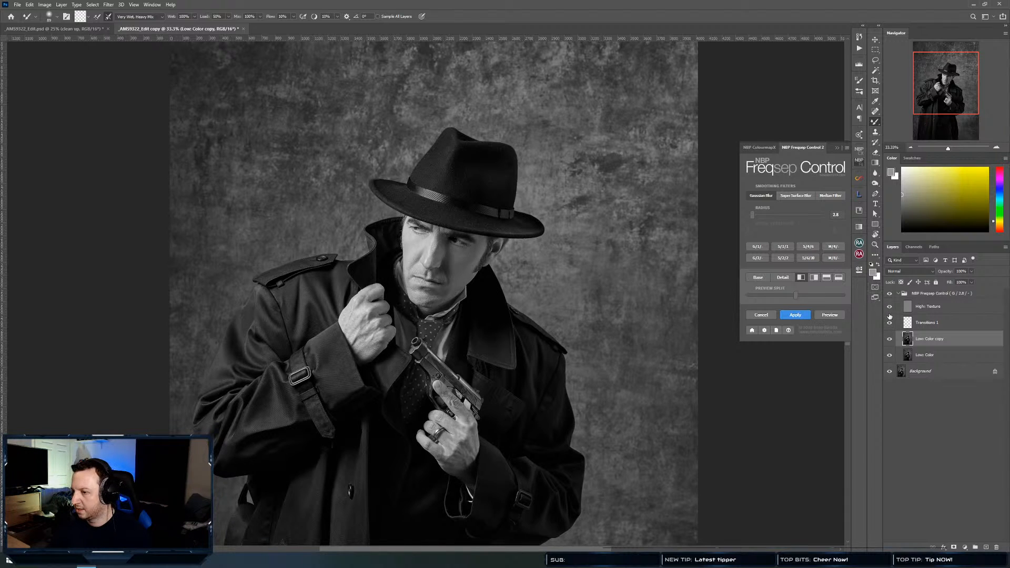
# Collapse the NBP Freqsep Control group and toggle its visibility repeatedly to examine the retouch before and after
pyautogui.click(897, 294)
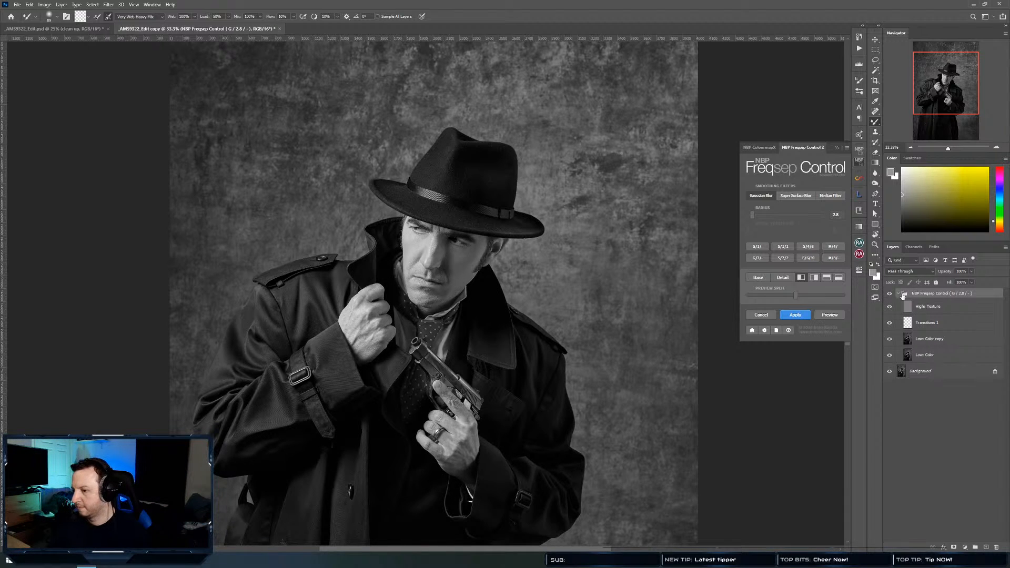
pyautogui.click(899, 294)
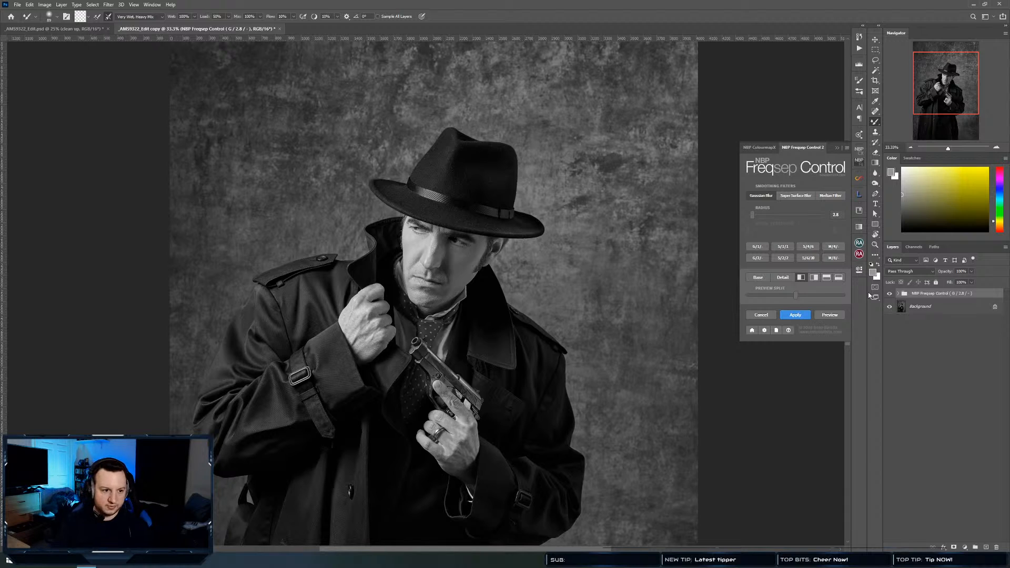
pyautogui.hotkey('ctrl', ',')
pyautogui.hotkey('ctrl', ',')
pyautogui.hotkey('ctrl', ',')
pyautogui.hotkey('ctrl', ',')
pyautogui.hotkey('ctrl', ',')
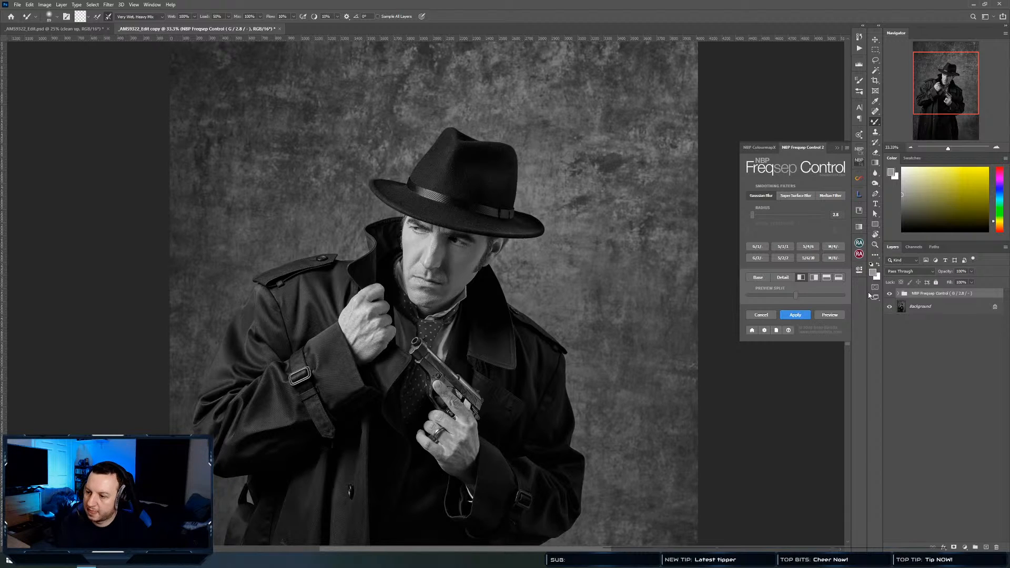
pyautogui.hotkey('ctrl', ',')
pyautogui.hotkey('ctrl', ',')
pyautogui.hotkey('ctrl', ',')
pyautogui.hotkey('ctrl', ',')
pyautogui.hotkey('ctrl', ',')
pyautogui.hotkey('ctrl', ',')
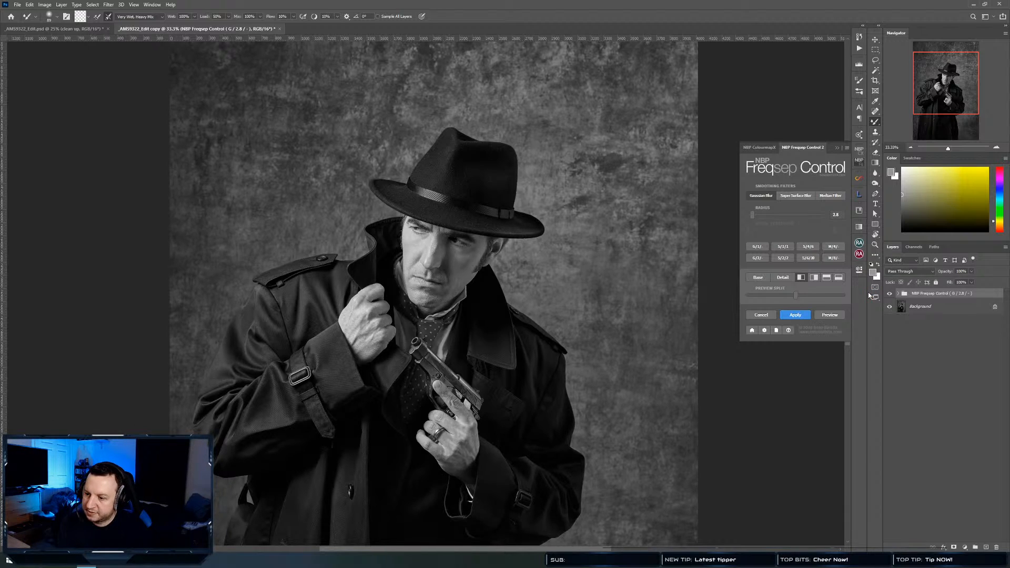
pyautogui.hotkey('ctrl', ',')
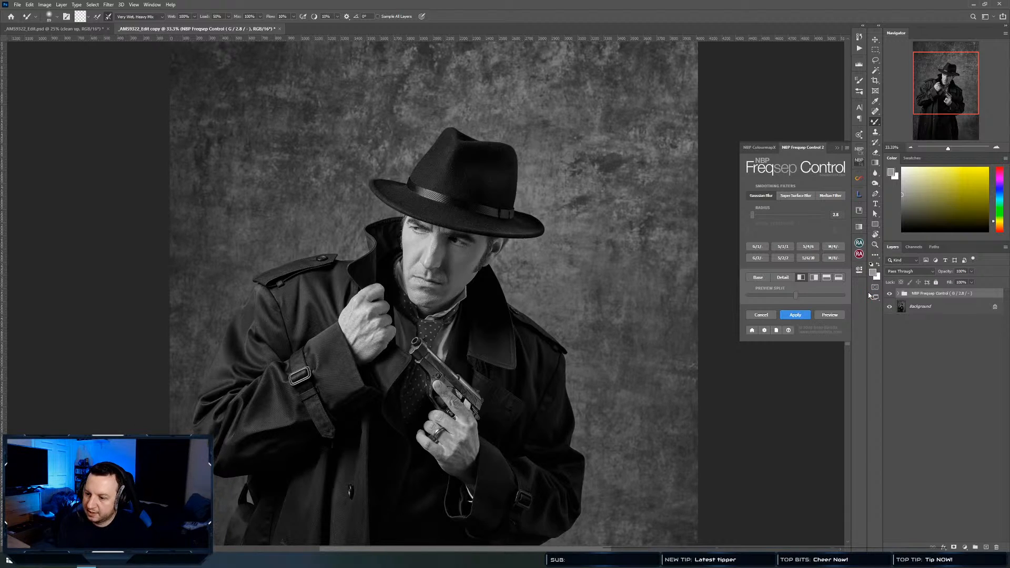
# Blend the crease beneath the chin and the uneven jaw tones on Low: Color copy, keeping High: Texture hidden
pyautogui.click(899, 294)
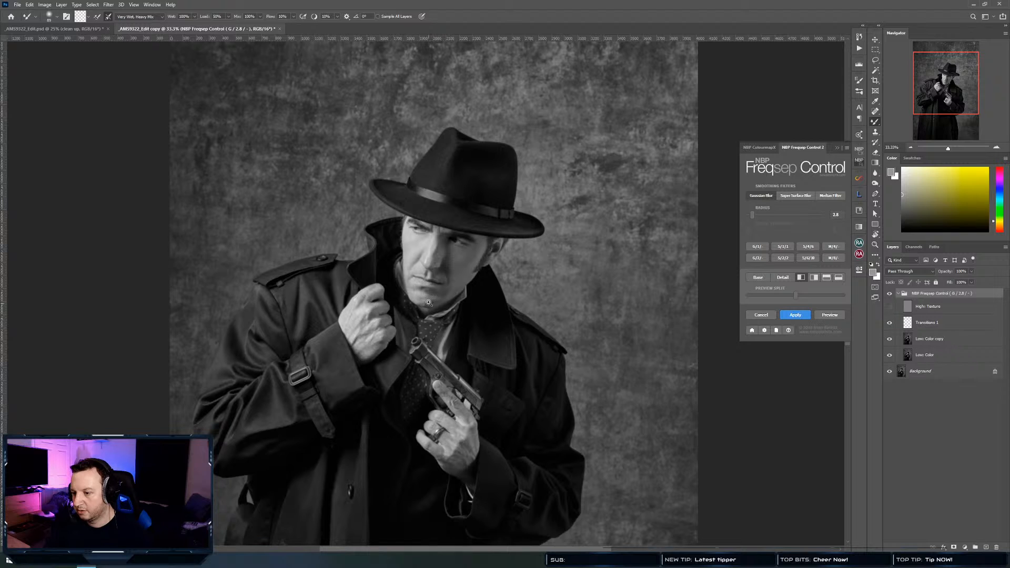
pyautogui.moveTo(429, 302); pyautogui.dragTo(513, 342)
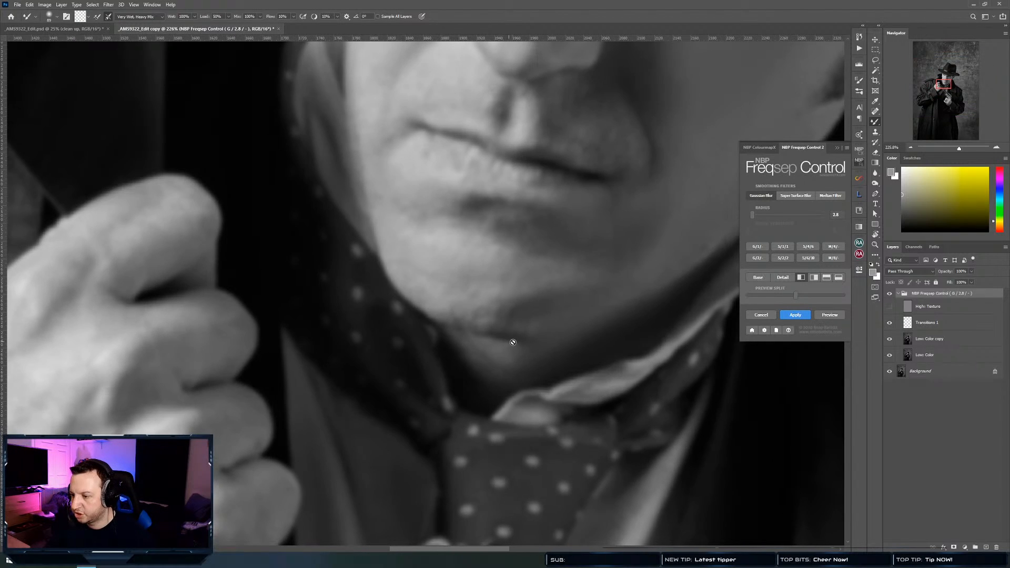
pyautogui.click(920, 339)
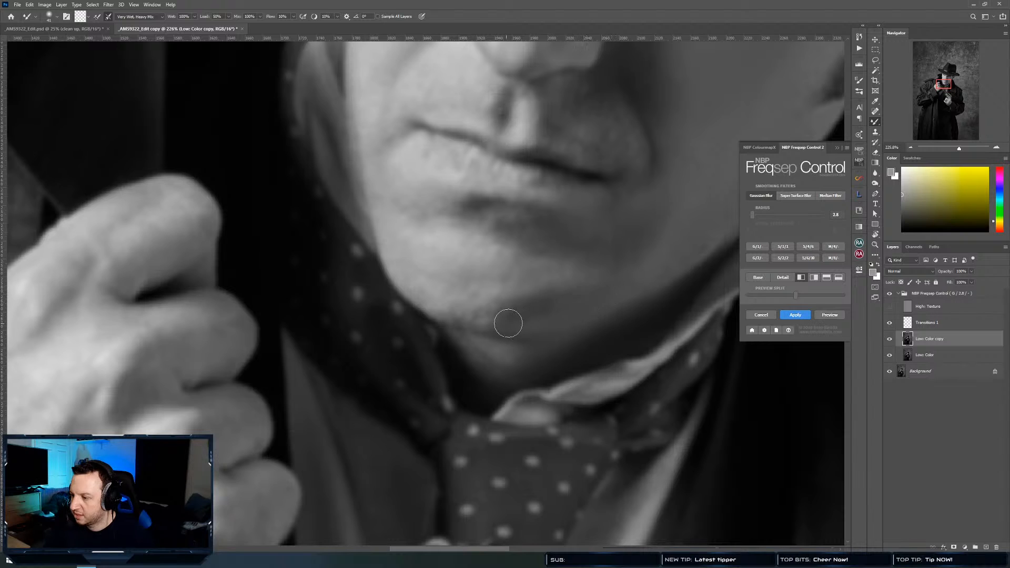
pyautogui.moveTo(495, 318)
pyautogui.mouseDown()
pyautogui.moveTo(513, 304)
pyautogui.moveTo(512, 315)
pyautogui.moveTo(478, 318)
pyautogui.moveTo(521, 327)
pyautogui.moveTo(525, 317)
pyautogui.moveTo(567, 326)
pyautogui.moveTo(568, 315)
pyautogui.moveTo(526, 336)
pyautogui.moveTo(547, 327)
pyautogui.mouseUp()
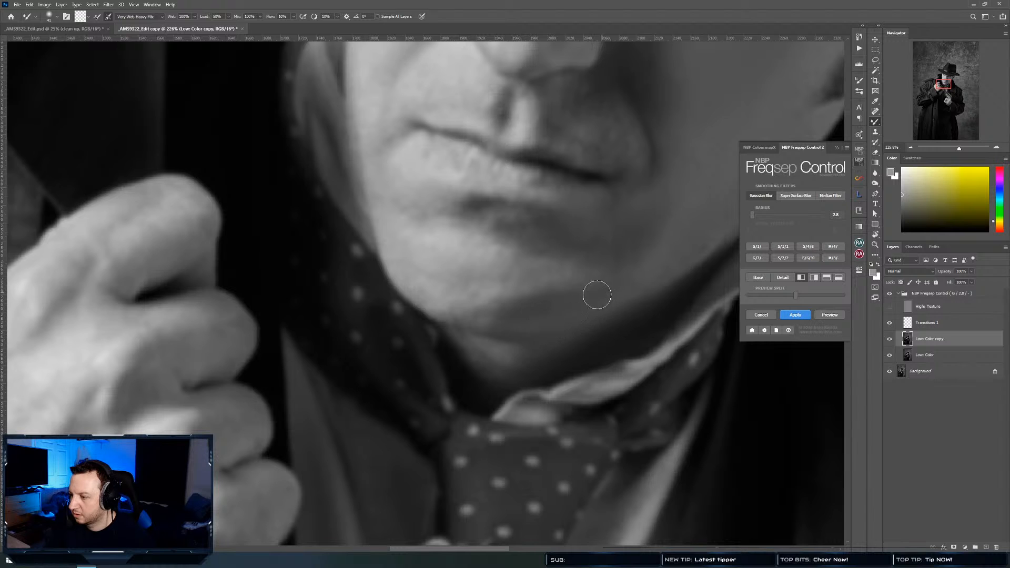
pyautogui.moveTo(581, 294); pyautogui.dragTo(552, 301)
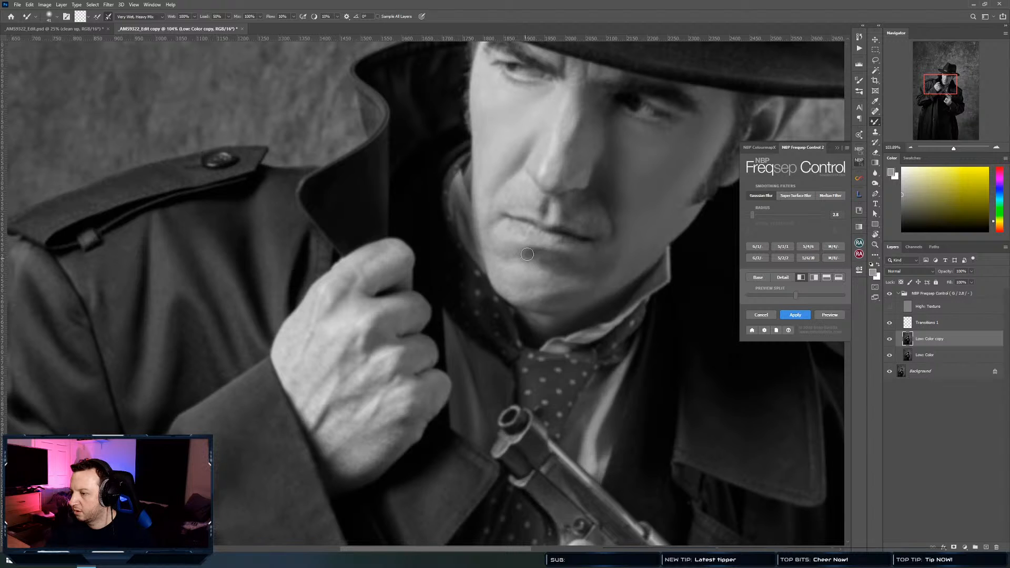
pyautogui.moveTo(581, 271); pyautogui.dragTo(500, 287)
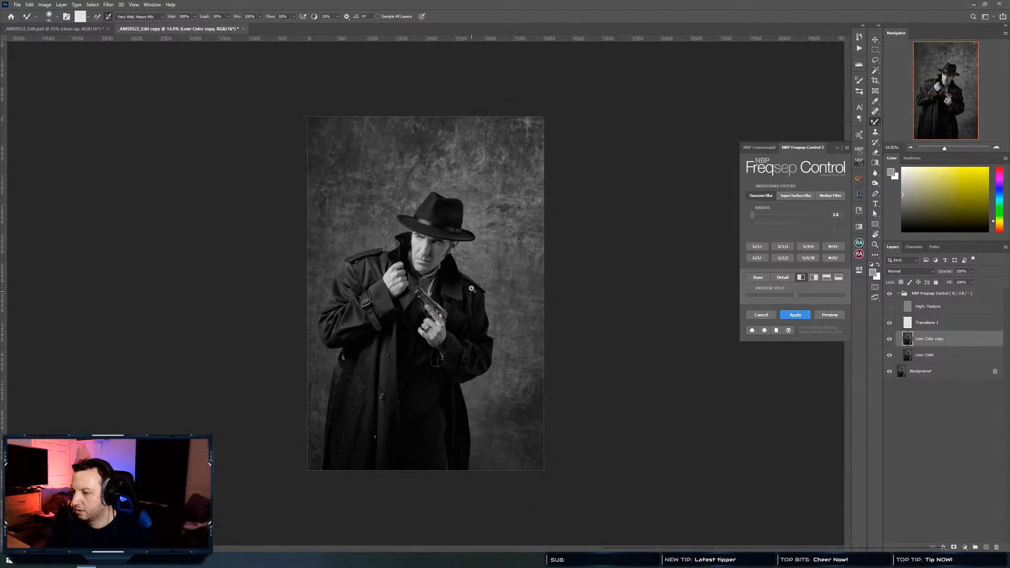
# Show High: Texture, collapse the frequency separation group, and examine the retouch on the full portrait and close up
pyautogui.keyDown('ctrl'); pyautogui.click(472, 290); pyautogui.keyUp('ctrl')
pyautogui.press('v')
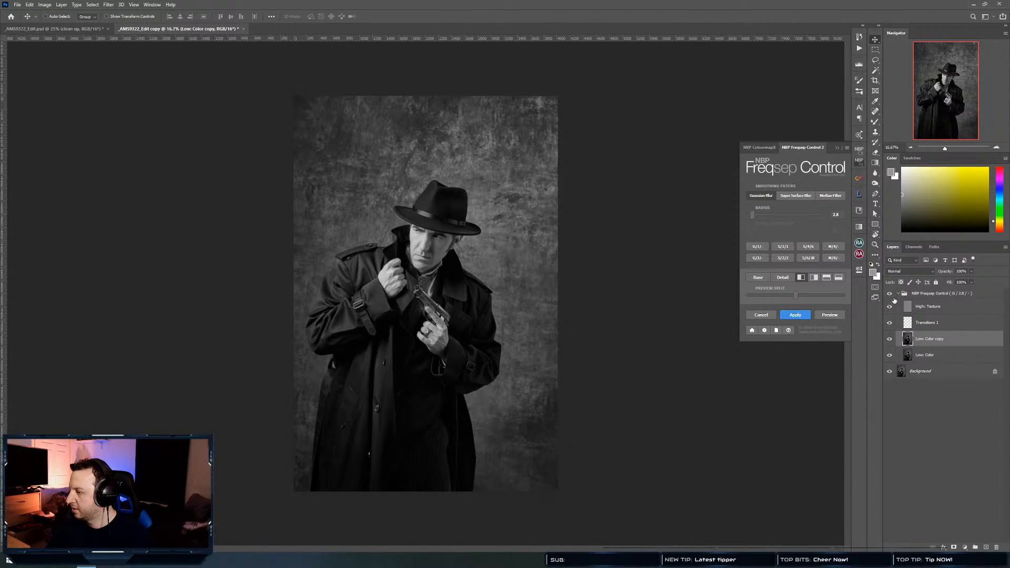
pyautogui.click(898, 298)
pyautogui.click(898, 294)
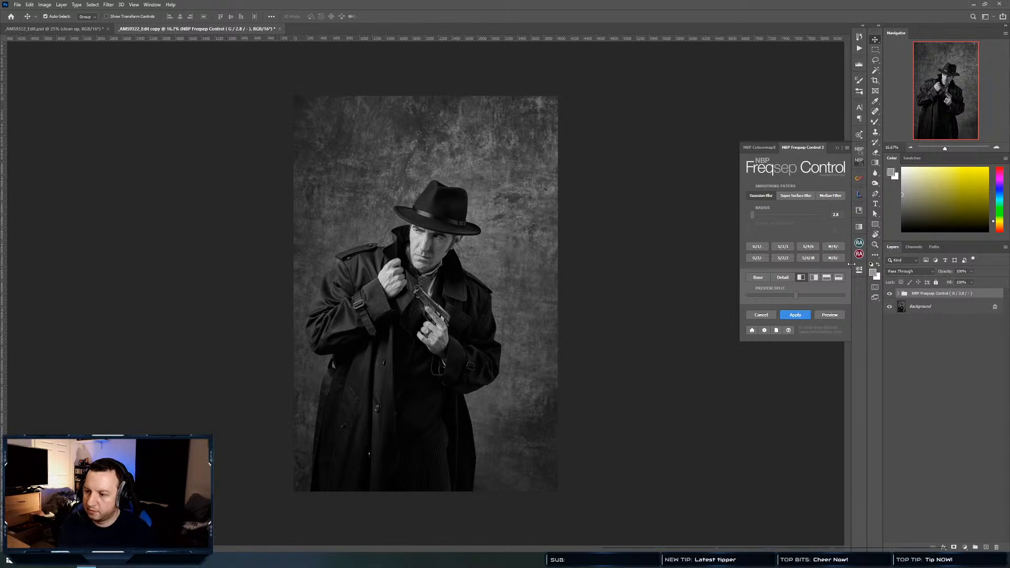
pyautogui.scroll(3, 423, 200)
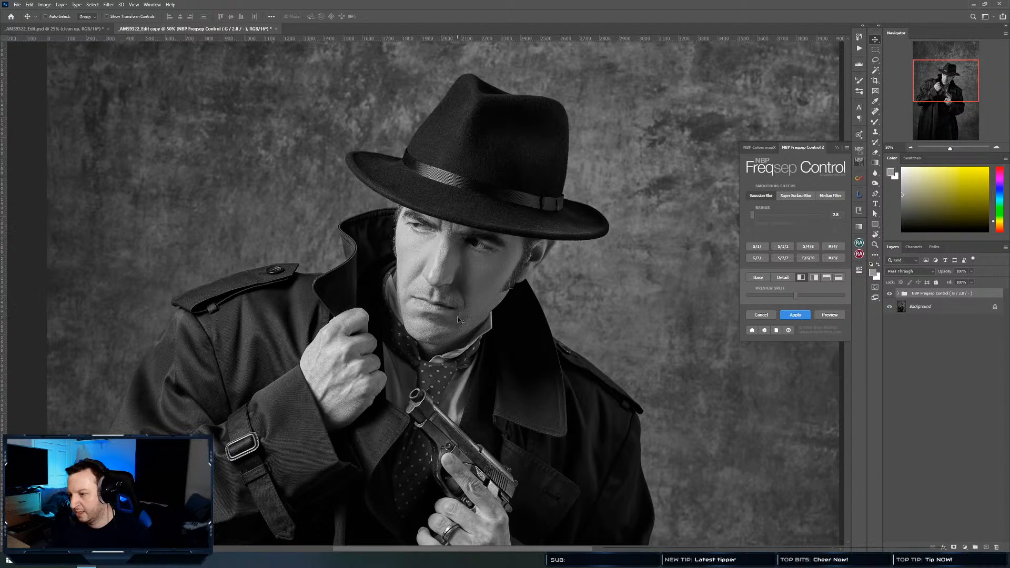
pyautogui.keyDown('ctrl'); pyautogui.click(450, 332); pyautogui.keyUp('ctrl')
pyautogui.keyDown('ctrl'); pyautogui.click(451, 333); pyautogui.keyUp('ctrl')
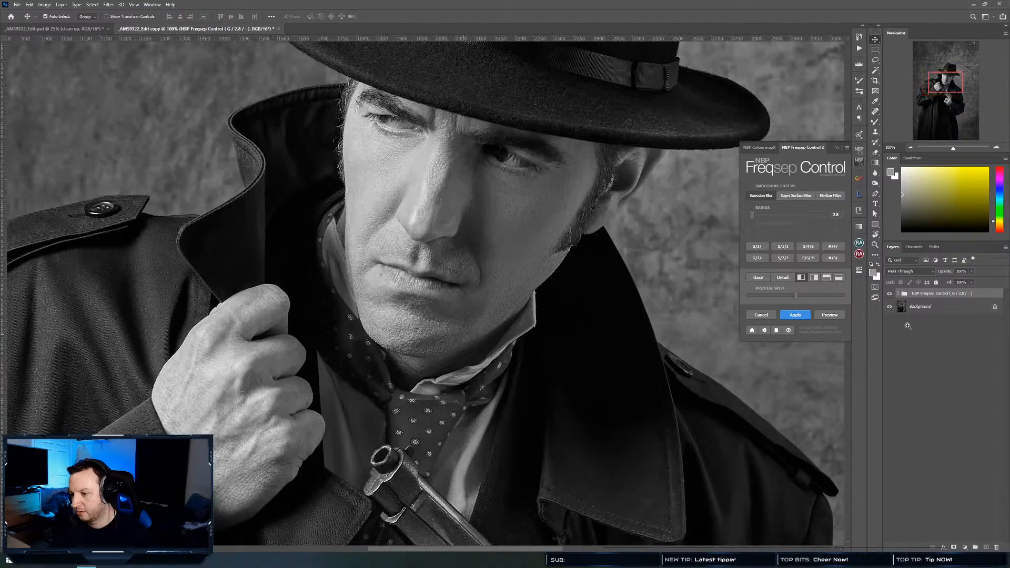
# Smooth the chin and jaw tones on Low: Color copy with the Mixer Brush while High: Texture is hidden, and restore the texture
pyautogui.click(898, 293)
pyautogui.click(890, 306)
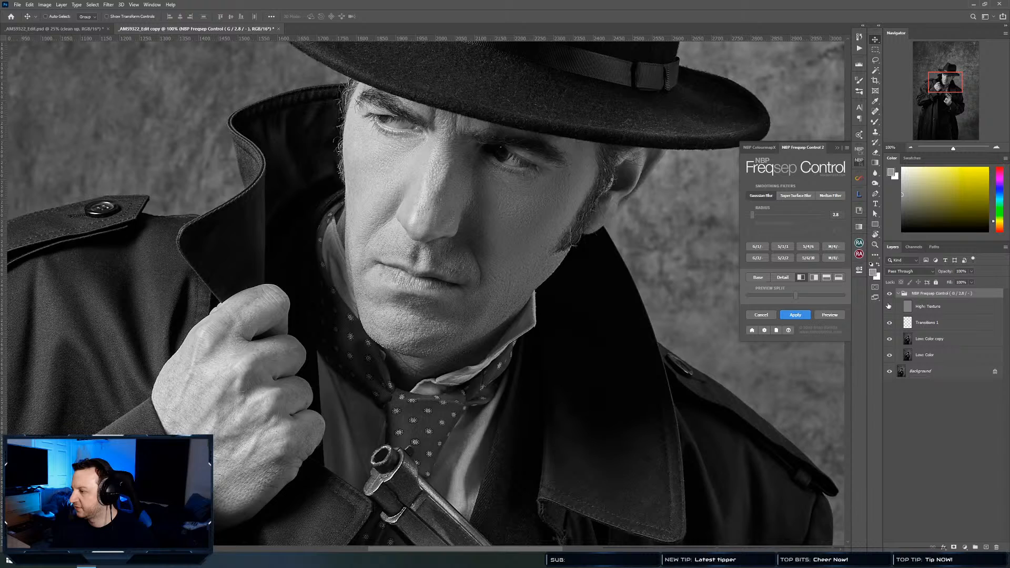
pyautogui.click(929, 341)
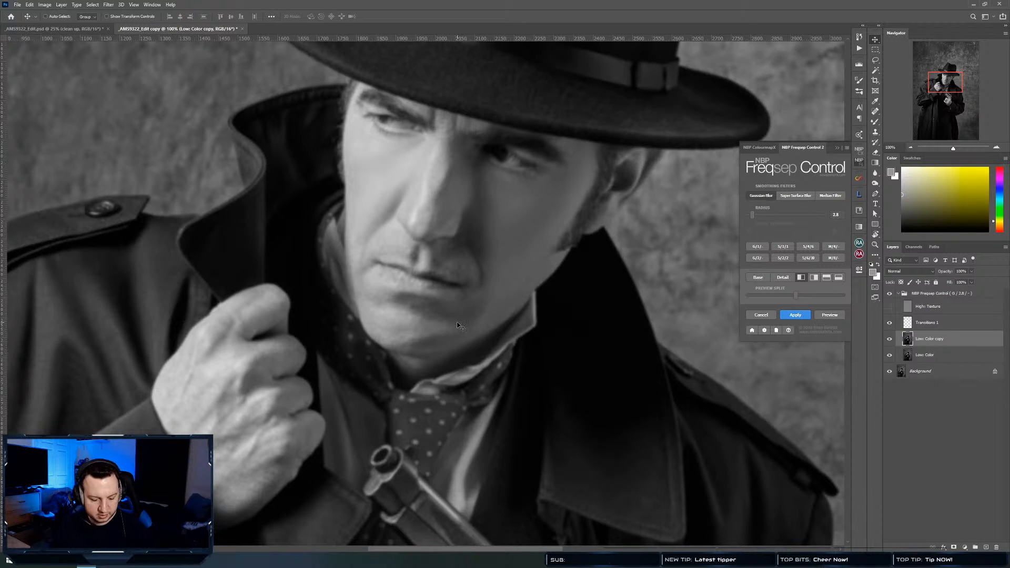
pyautogui.press('b')
pyautogui.moveTo(479, 322)
pyautogui.mouseDown()
pyautogui.moveTo(487, 293)
pyautogui.moveTo(460, 325)
pyautogui.moveTo(473, 321)
pyautogui.moveTo(398, 311)
pyautogui.moveTo(430, 323)
pyautogui.moveTo(423, 313)
pyautogui.moveTo(451, 318)
pyautogui.moveTo(464, 305)
pyautogui.moveTo(444, 316)
pyautogui.moveTo(450, 308)
pyautogui.moveTo(414, 304)
pyautogui.moveTo(446, 311)
pyautogui.mouseUp()
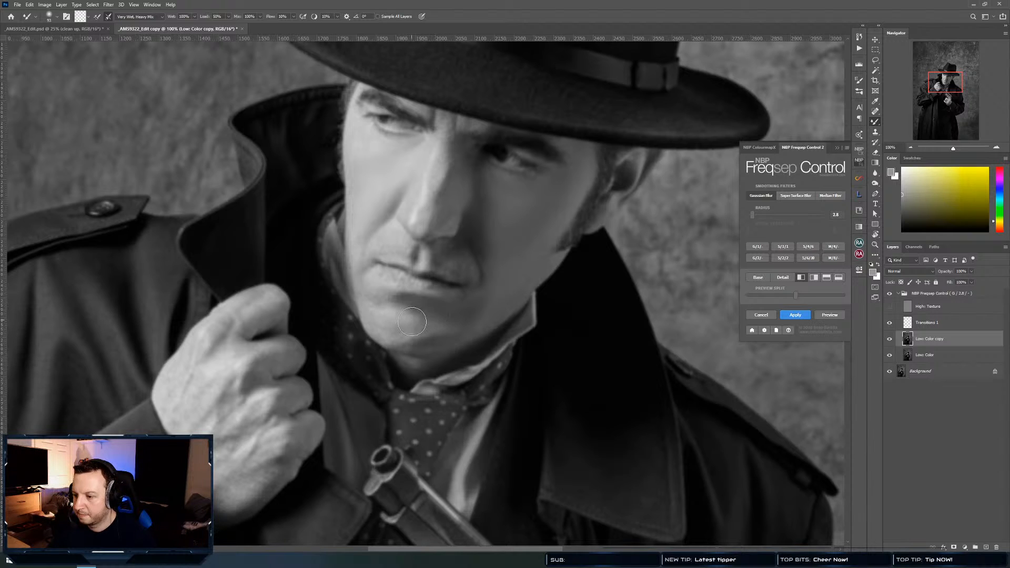
pyautogui.moveTo(404, 306); pyautogui.dragTo(413, 311)
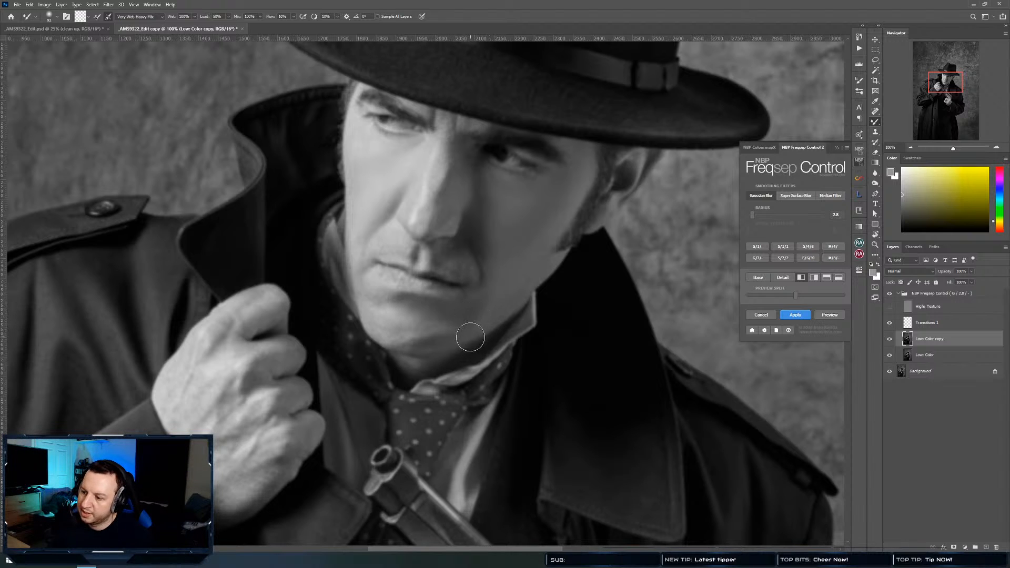
pyautogui.moveTo(472, 327)
pyautogui.mouseDown()
pyautogui.moveTo(451, 332)
pyautogui.moveTo(453, 311)
pyautogui.moveTo(443, 319)
pyautogui.moveTo(451, 338)
pyautogui.moveTo(428, 349)
pyautogui.moveTo(471, 331)
pyautogui.moveTo(438, 349)
pyautogui.moveTo(429, 336)
pyautogui.moveTo(402, 334)
pyautogui.moveTo(407, 347)
pyautogui.moveTo(399, 336)
pyautogui.moveTo(450, 337)
pyautogui.moveTo(401, 336)
pyautogui.moveTo(438, 342)
pyautogui.moveTo(418, 322)
pyautogui.moveTo(404, 329)
pyautogui.moveTo(424, 343)
pyautogui.moveTo(410, 339)
pyautogui.moveTo(487, 317)
pyautogui.moveTo(502, 286)
pyautogui.moveTo(471, 318)
pyautogui.moveTo(505, 294)
pyautogui.mouseUp()
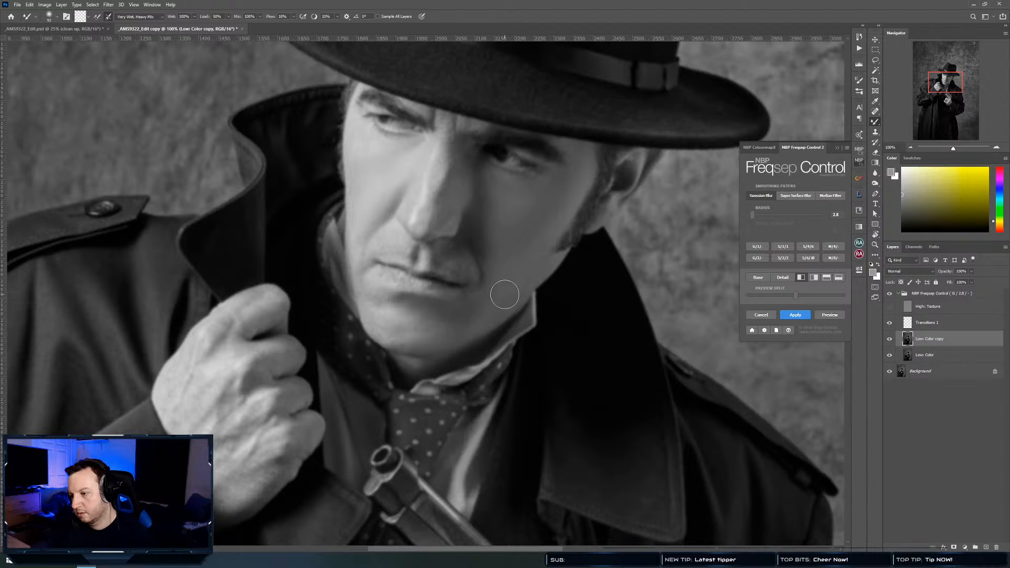
pyautogui.moveTo(411, 325)
pyautogui.mouseDown()
pyautogui.moveTo(464, 315)
pyautogui.moveTo(426, 338)
pyautogui.moveTo(498, 310)
pyautogui.moveTo(398, 349)
pyautogui.moveTo(432, 324)
pyautogui.moveTo(394, 337)
pyautogui.mouseUp()
pyautogui.hotkey('ctrl', '+')
pyautogui.press('v')
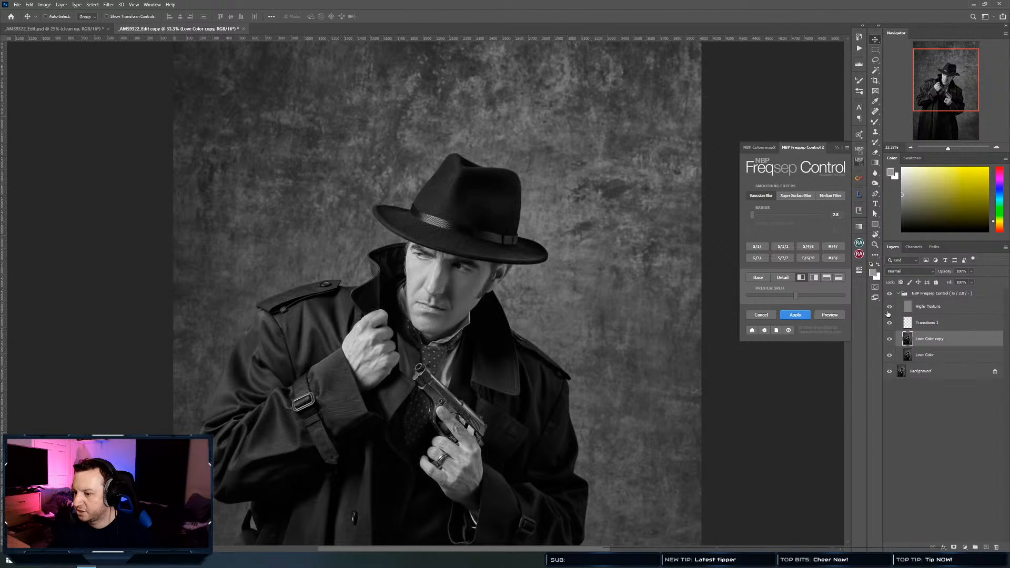
# Collapse the NBP Freqsep Control group and copy it into the _AMS9322_Edit.psd document above the clean up layer
pyautogui.click(899, 295)
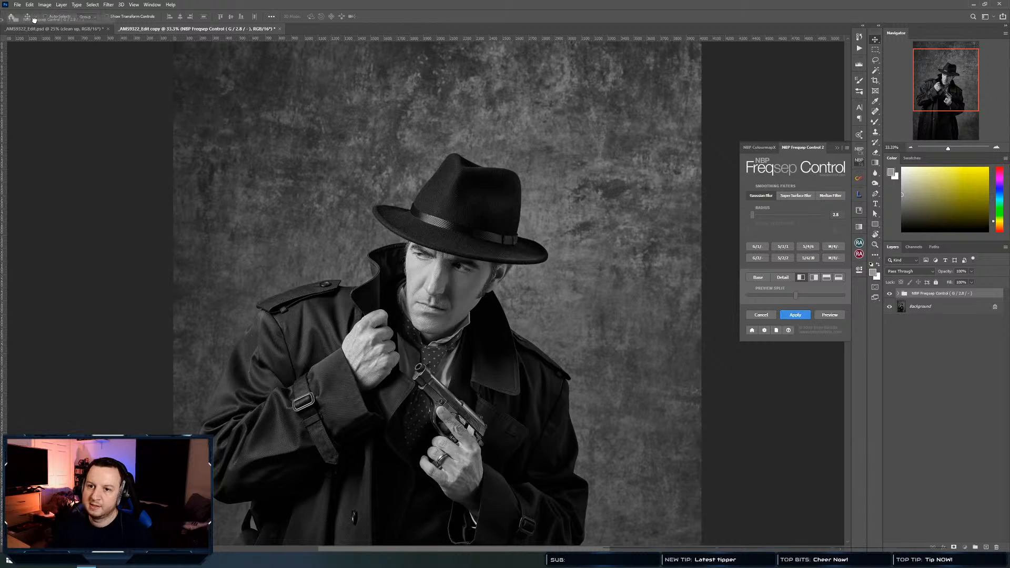
pyautogui.click(52, 29)
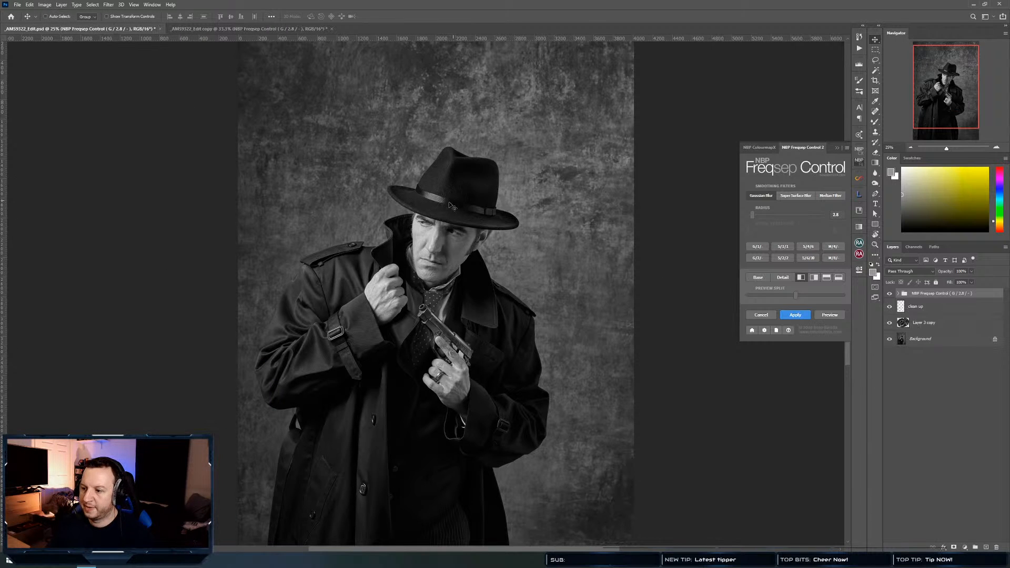
# Close the _AMS9322_Edit copy document without saving and collapse the NBP Freqsep Control panel
pyautogui.click(188, 29)
pyautogui.hotkey('ctrl', 'w')
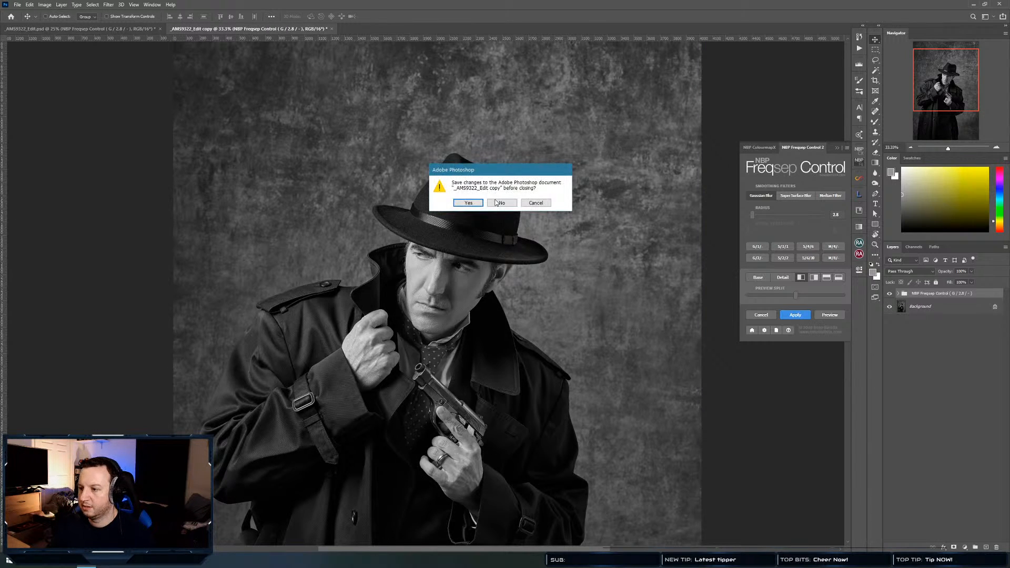
pyautogui.click(497, 199)
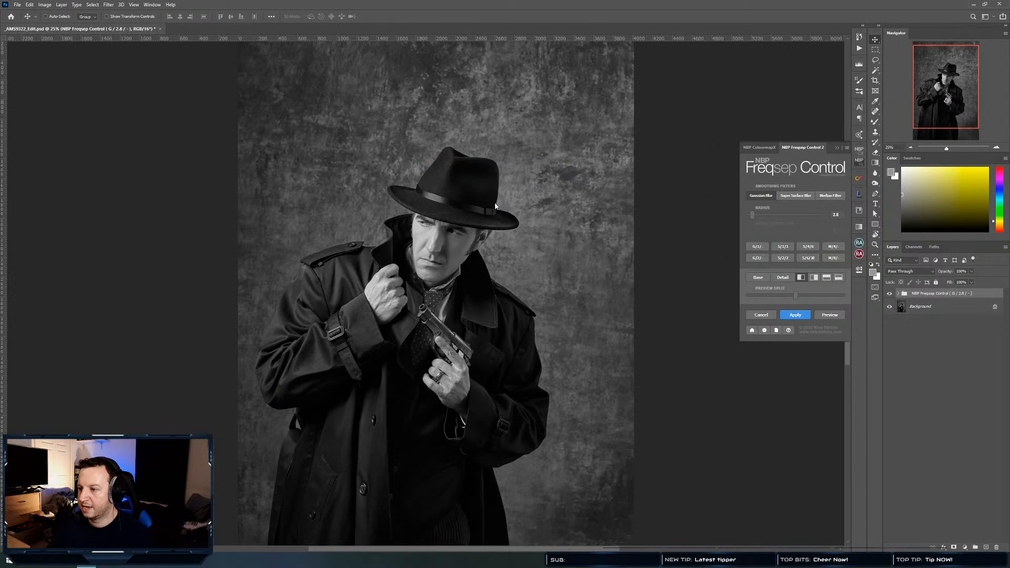
pyautogui.click(891, 353)
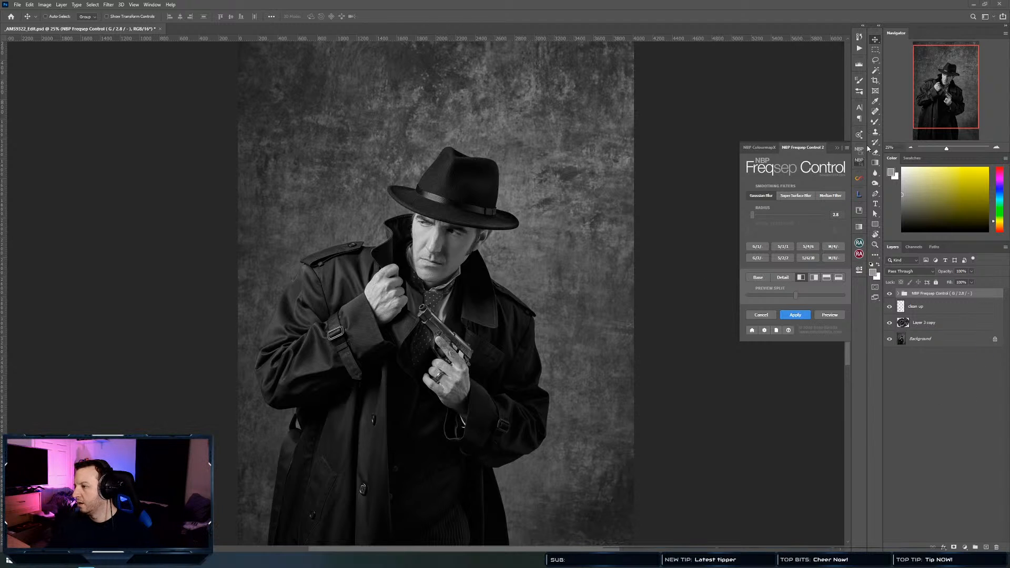
pyautogui.click(860, 163)
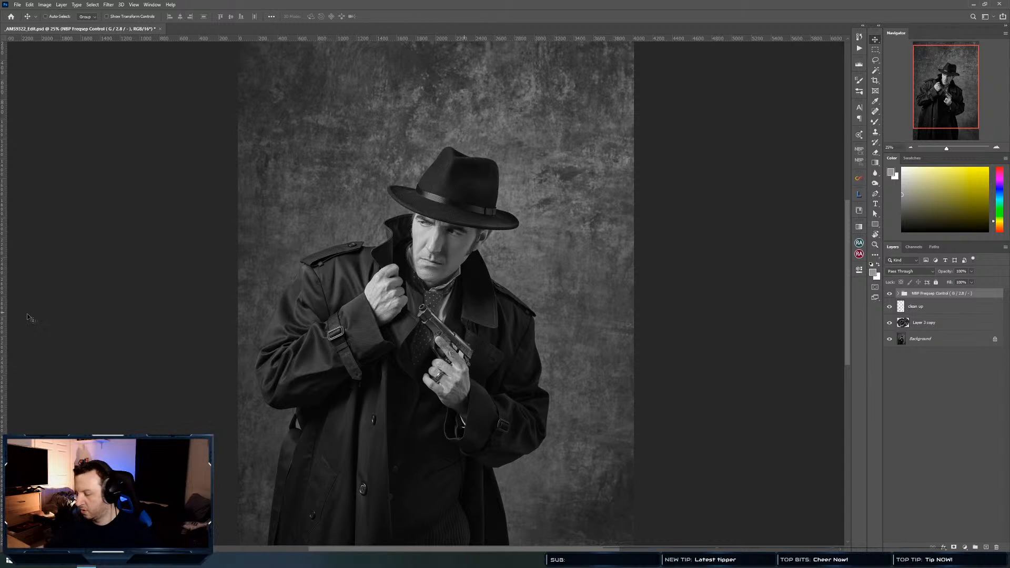
# Add a new empty layer above the NBP Freqsep Control group for cleaning up the shirt collar beside the jaw
pyautogui.scroll(6, 424, 210)
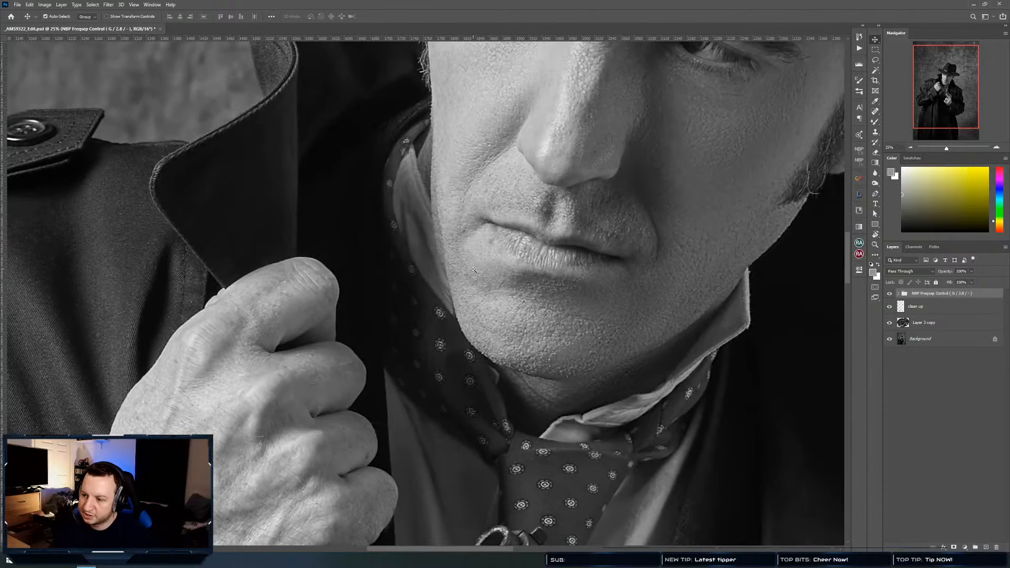
pyautogui.scroll(4, 439, 256)
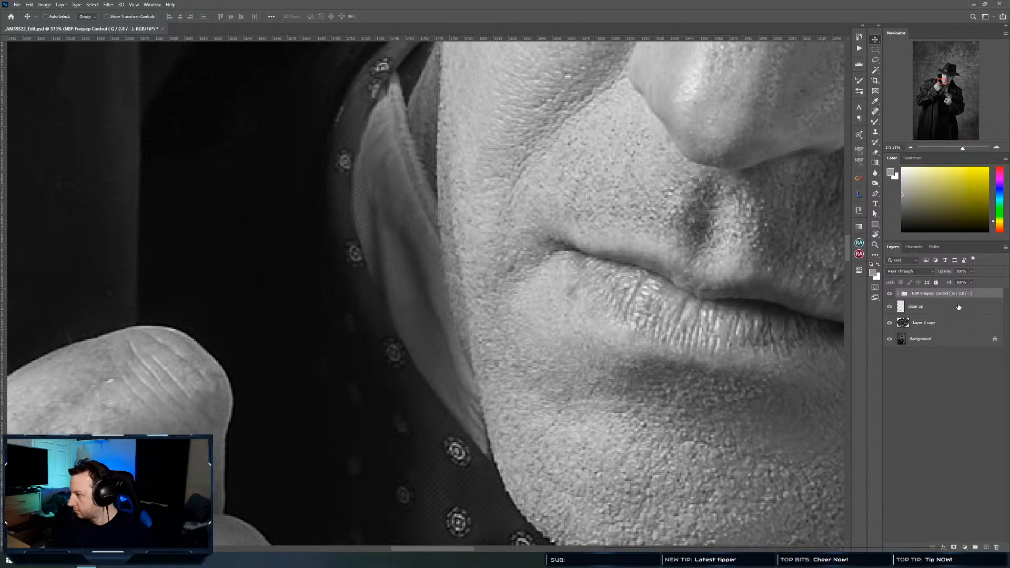
pyautogui.click(989, 547)
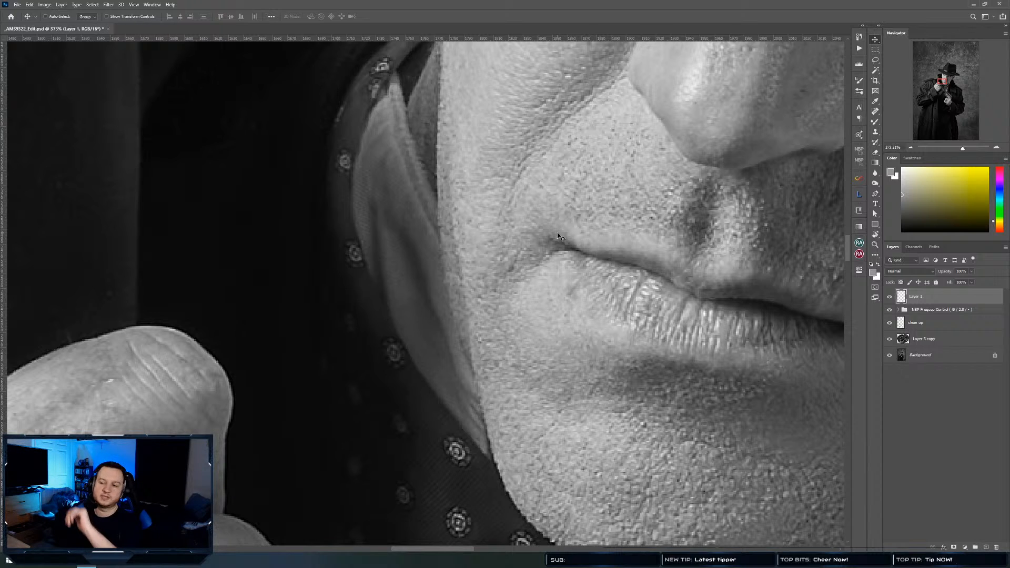
pyautogui.press('l')
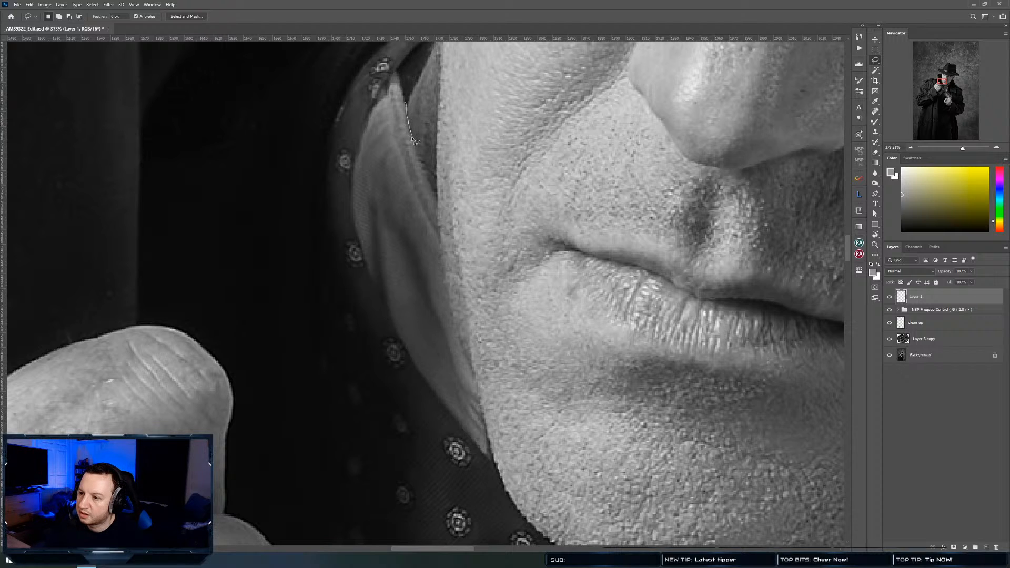
pyautogui.moveTo(411, 129); pyautogui.dragTo(424, 164)
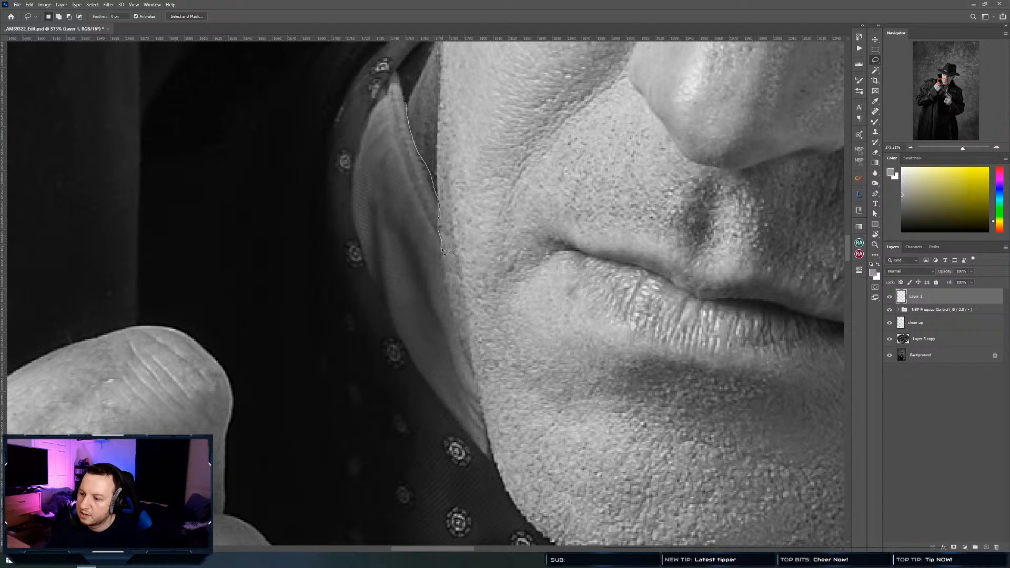
pyautogui.moveTo(441, 278); pyautogui.dragTo(411, 275)
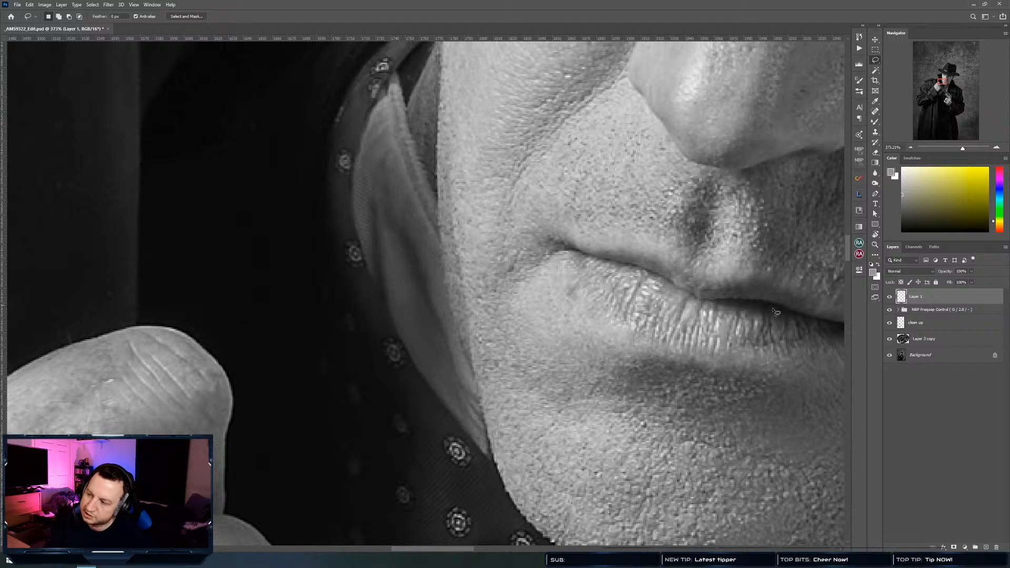
# Clone collar fabric over the bright collar edge beside the jaw, using the Clone Stamp with sampling set to Current & Below
pyautogui.press('s')
pyautogui.keyDown('alt'); pyautogui.click(412, 254); pyautogui.keyUp('alt')
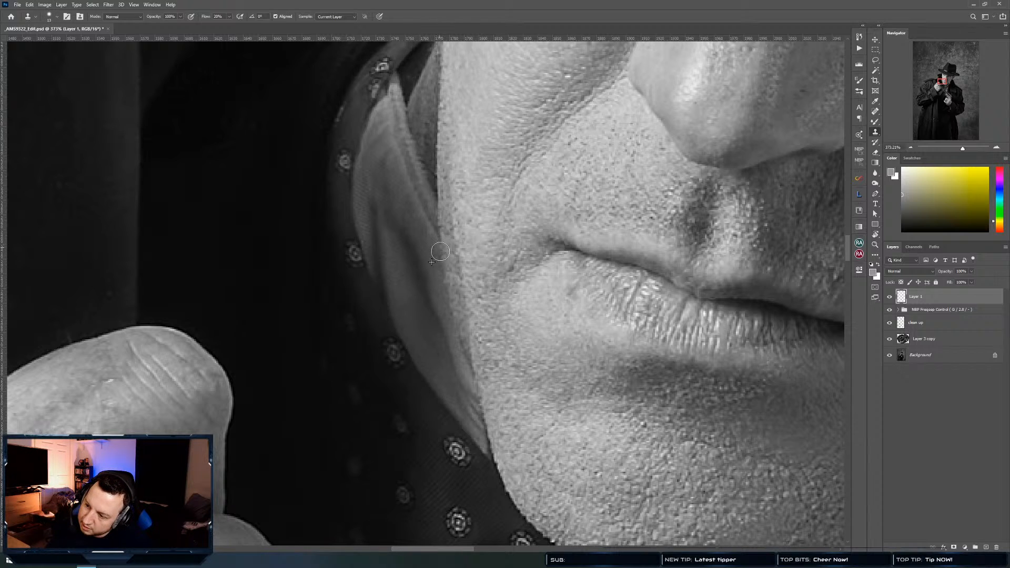
pyautogui.click(335, 17)
pyautogui.click(331, 26)
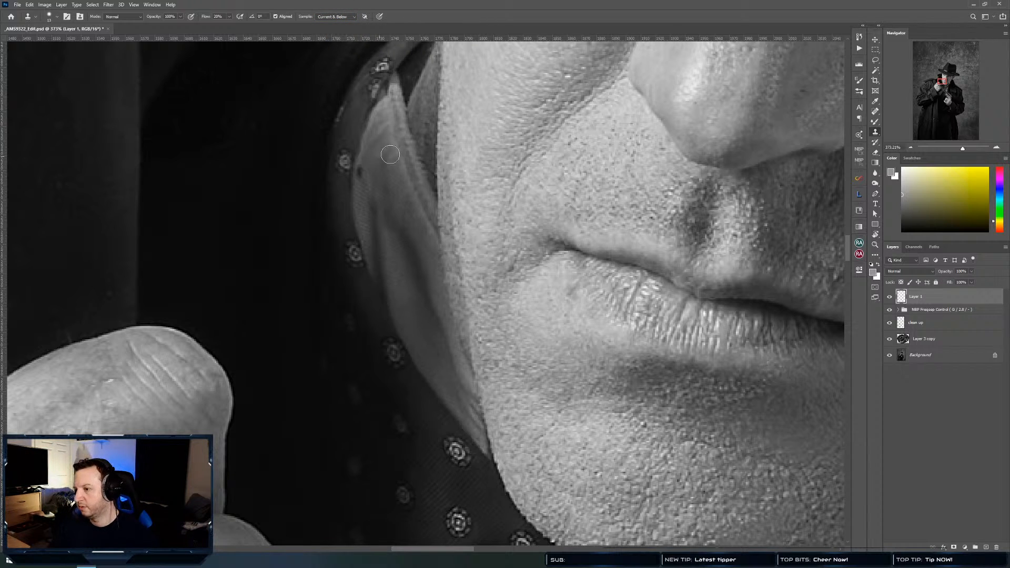
pyautogui.moveTo(458, 296); pyautogui.dragTo(436, 246)
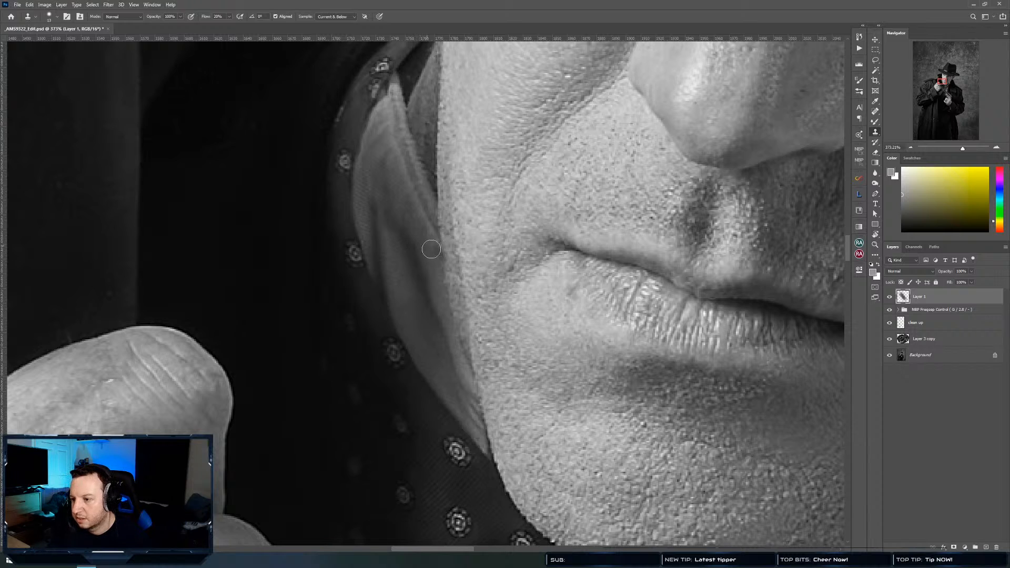
pyautogui.moveTo(447, 275)
pyautogui.mouseDown()
pyautogui.moveTo(446, 288)
pyautogui.moveTo(421, 270)
pyautogui.moveTo(436, 246)
pyautogui.moveTo(428, 235)
pyautogui.moveTo(455, 313)
pyautogui.moveTo(444, 287)
pyautogui.moveTo(451, 323)
pyautogui.moveTo(444, 314)
pyautogui.moveTo(429, 338)
pyautogui.moveTo(451, 311)
pyautogui.moveTo(464, 371)
pyautogui.moveTo(461, 328)
pyautogui.mouseUp()
pyautogui.keyDown('alt'); pyautogui.click(404, 305); pyautogui.keyUp('alt')
pyautogui.keyDown('alt'); pyautogui.click(430, 338); pyautogui.keyUp('alt')
pyautogui.moveTo(453, 293)
pyautogui.mouseDown()
pyautogui.moveTo(429, 244)
pyautogui.moveTo(431, 267)
pyautogui.moveTo(417, 250)
pyautogui.mouseUp()
pyautogui.keyDown('alt'); pyautogui.click(423, 342); pyautogui.keyUp('alt')
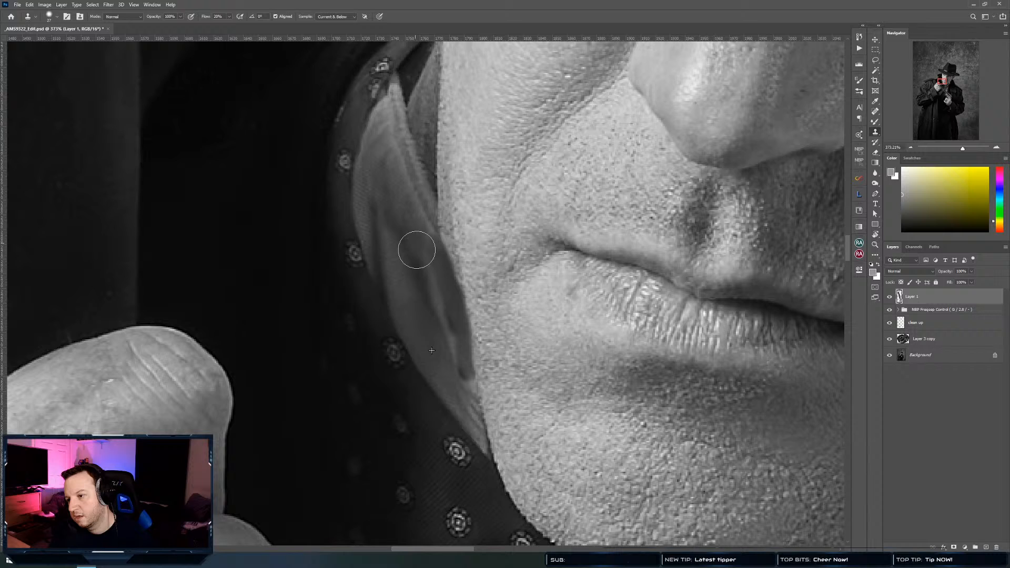
# Even out the folds and cloned patches across the middle of the shirt collar with freshly sampled fabric
pyautogui.keyDown('alt'); pyautogui.click(418, 326); pyautogui.keyUp('alt')
pyautogui.moveTo(446, 337)
pyautogui.mouseDown()
pyautogui.moveTo(433, 286)
pyautogui.moveTo(419, 319)
pyautogui.moveTo(425, 293)
pyautogui.mouseUp()
pyautogui.keyDown('alt'); pyautogui.click(423, 280); pyautogui.keyUp('alt')
pyautogui.moveTo(425, 256); pyautogui.dragTo(402, 232)
pyautogui.keyDown('alt'); pyautogui.click(424, 302); pyautogui.keyUp('alt')
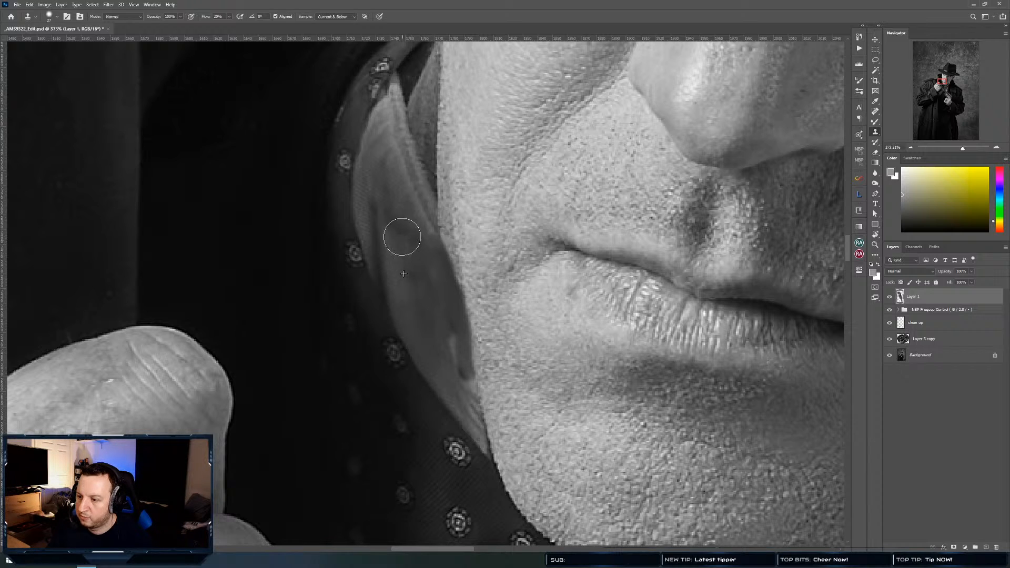
pyautogui.moveTo(437, 289); pyautogui.dragTo(406, 211)
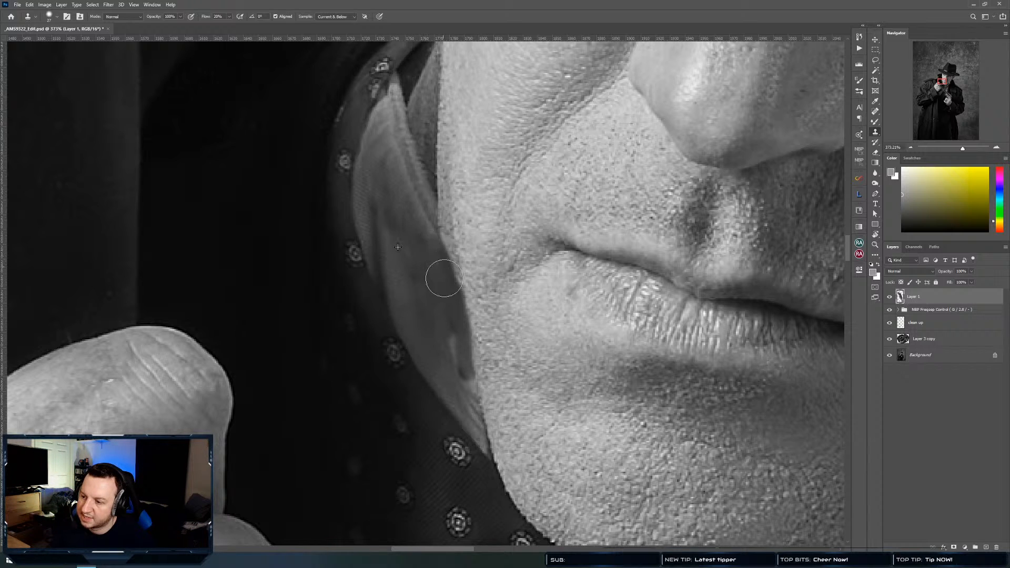
# Clone darker fabric over the remaining bright patches near the collar's lower tip and along its jaw edge
pyautogui.moveTo(437, 324)
pyautogui.mouseDown()
pyautogui.moveTo(440, 302)
pyautogui.moveTo(456, 338)
pyautogui.moveTo(437, 325)
pyautogui.moveTo(468, 385)
pyautogui.mouseUp()
pyautogui.keyDown('alt'); pyautogui.click(442, 323); pyautogui.keyUp('alt')
pyautogui.moveTo(451, 342)
pyautogui.mouseDown()
pyautogui.moveTo(463, 394)
pyautogui.moveTo(450, 356)
pyautogui.mouseUp()
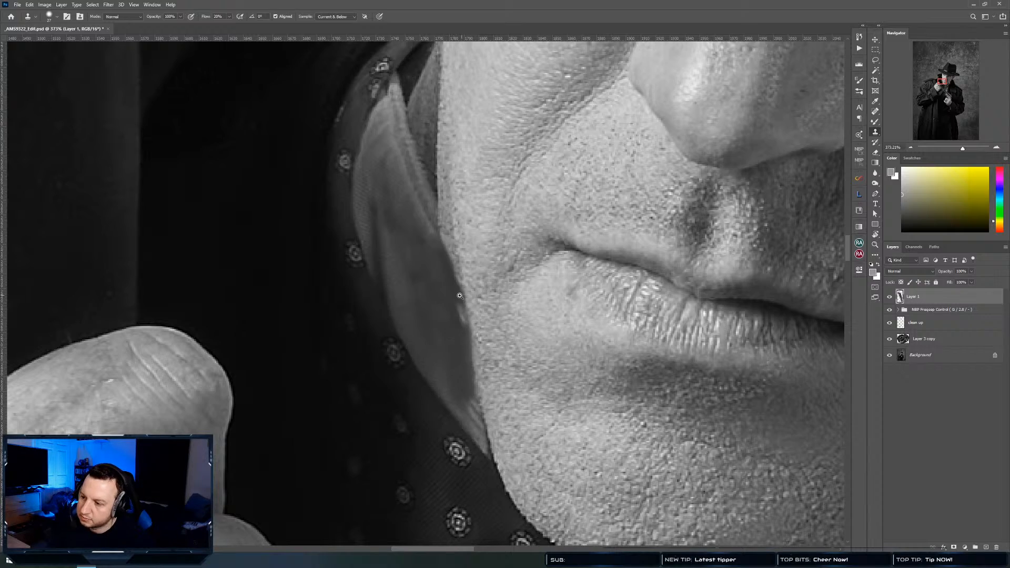
pyautogui.moveTo(461, 297); pyautogui.dragTo(410, 317)
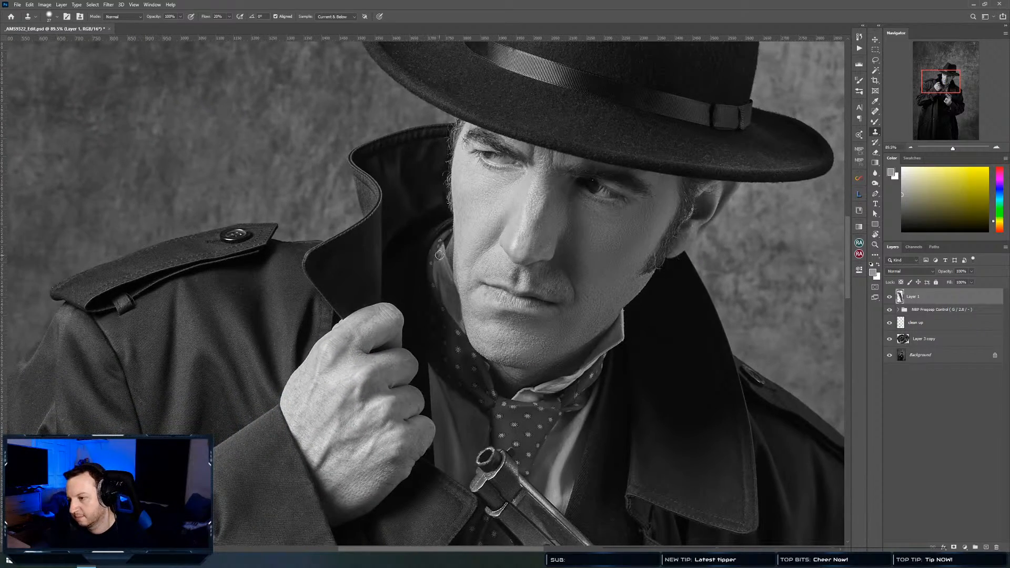
# Clone fabric along the upper part of the collar edge where it meets the cheek, blending the light seam
pyautogui.moveTo(448, 247); pyautogui.dragTo(486, 250)
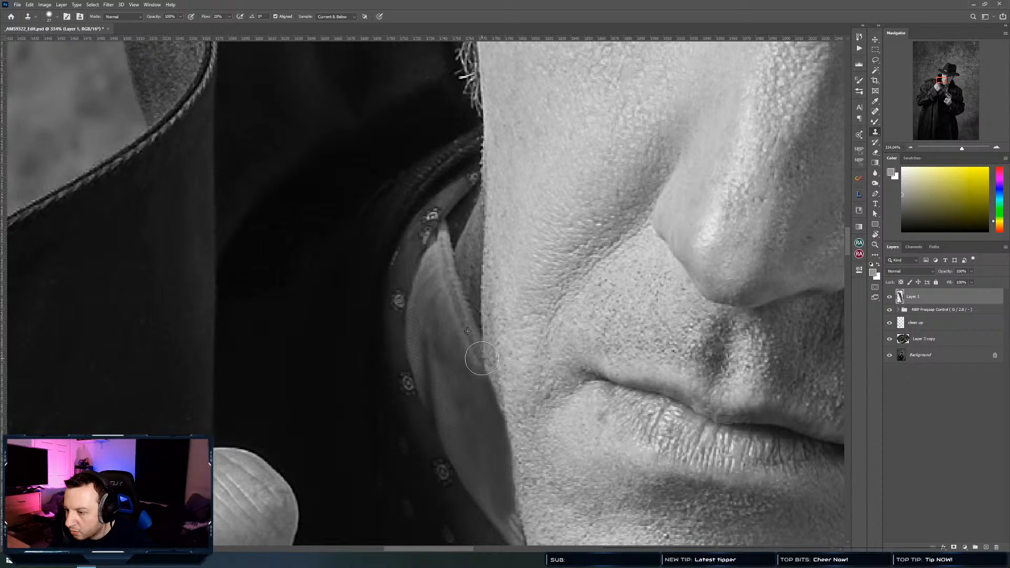
pyautogui.moveTo(478, 361)
pyautogui.mouseDown()
pyautogui.moveTo(502, 401)
pyautogui.moveTo(475, 340)
pyautogui.mouseUp()
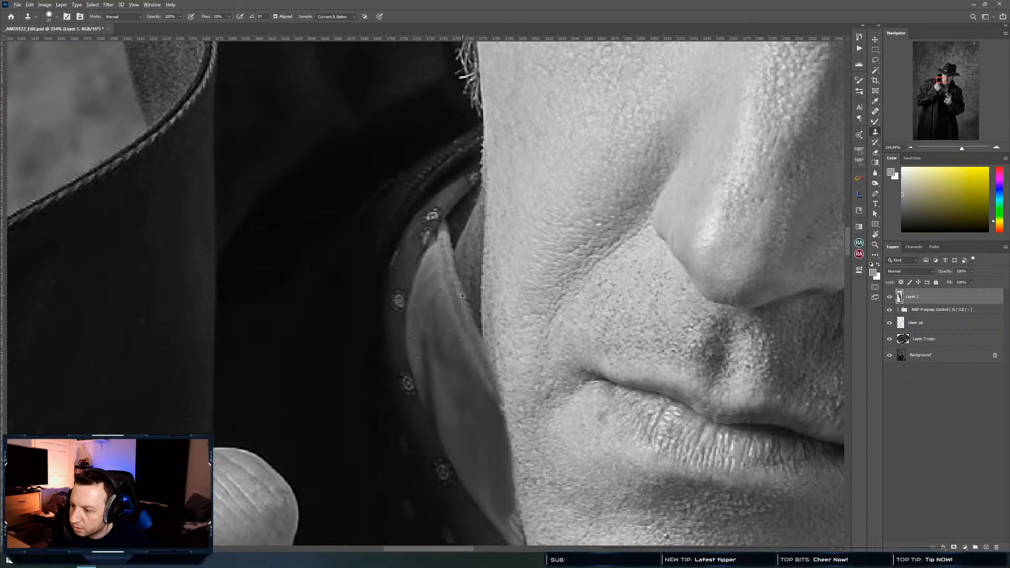
pyautogui.moveTo(453, 286)
pyautogui.mouseDown()
pyautogui.moveTo(409, 302)
pyautogui.moveTo(466, 303)
pyautogui.mouseUp()
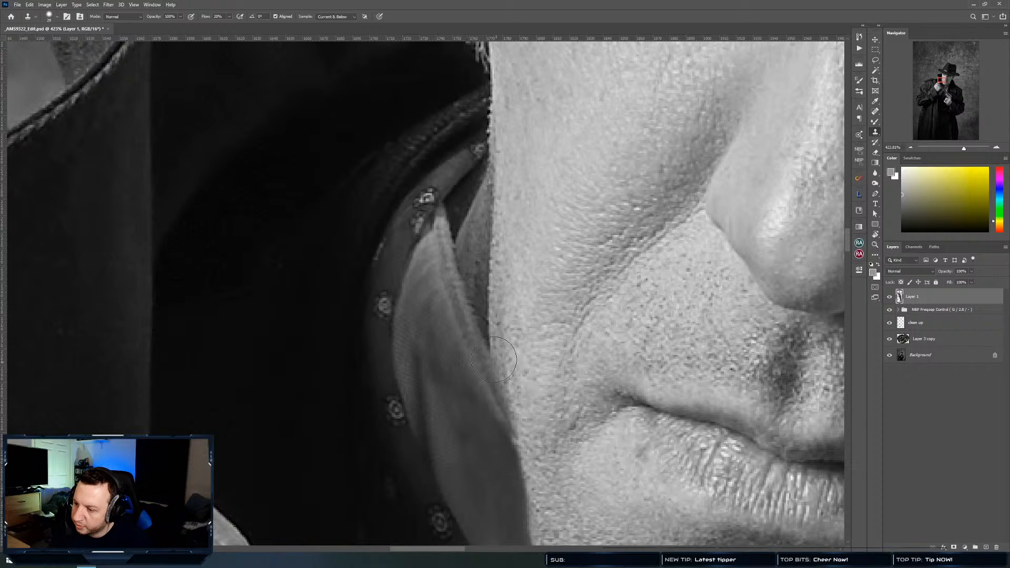
pyautogui.moveTo(494, 360)
pyautogui.mouseDown()
pyautogui.moveTo(476, 354)
pyautogui.moveTo(477, 342)
pyautogui.moveTo(491, 379)
pyautogui.moveTo(469, 342)
pyautogui.moveTo(479, 345)
pyautogui.moveTo(474, 356)
pyautogui.mouseUp()
pyautogui.moveTo(488, 464)
pyautogui.mouseDown()
pyautogui.moveTo(446, 452)
pyautogui.moveTo(472, 426)
pyautogui.moveTo(457, 417)
pyautogui.moveTo(462, 396)
pyautogui.mouseUp()
pyautogui.keyDown('alt'); pyautogui.click(473, 454); pyautogui.keyUp('alt')
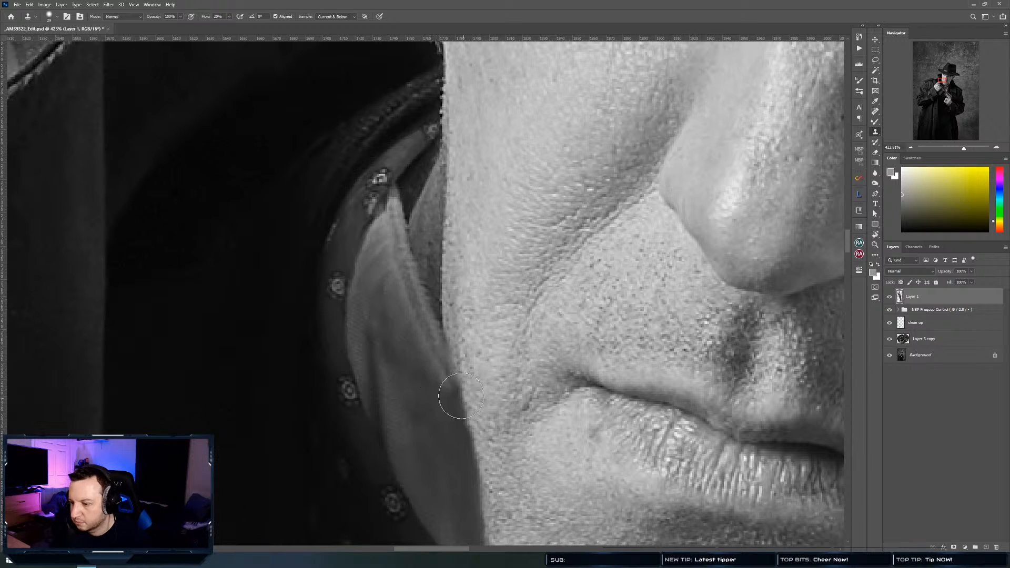
pyautogui.moveTo(443, 234)
pyautogui.mouseDown()
pyautogui.moveTo(440, 418)
pyautogui.moveTo(456, 350)
pyautogui.moveTo(453, 362)
pyautogui.moveTo(442, 348)
pyautogui.moveTo(452, 307)
pyautogui.moveTo(441, 297)
pyautogui.moveTo(445, 344)
pyautogui.mouseUp()
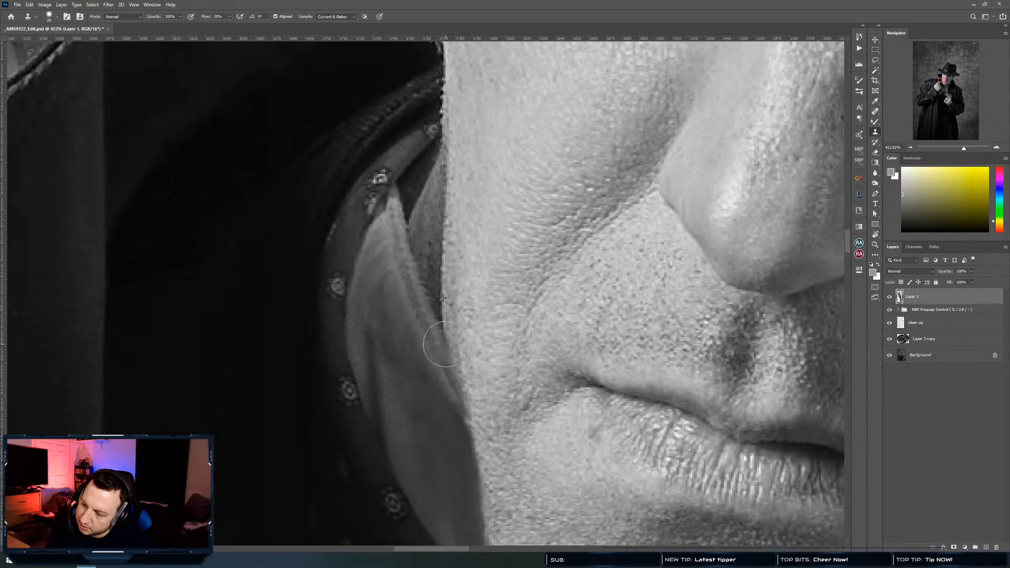
pyautogui.hotkey('ctrl', 'z')
pyautogui.hotkey('ctrl', 'z')
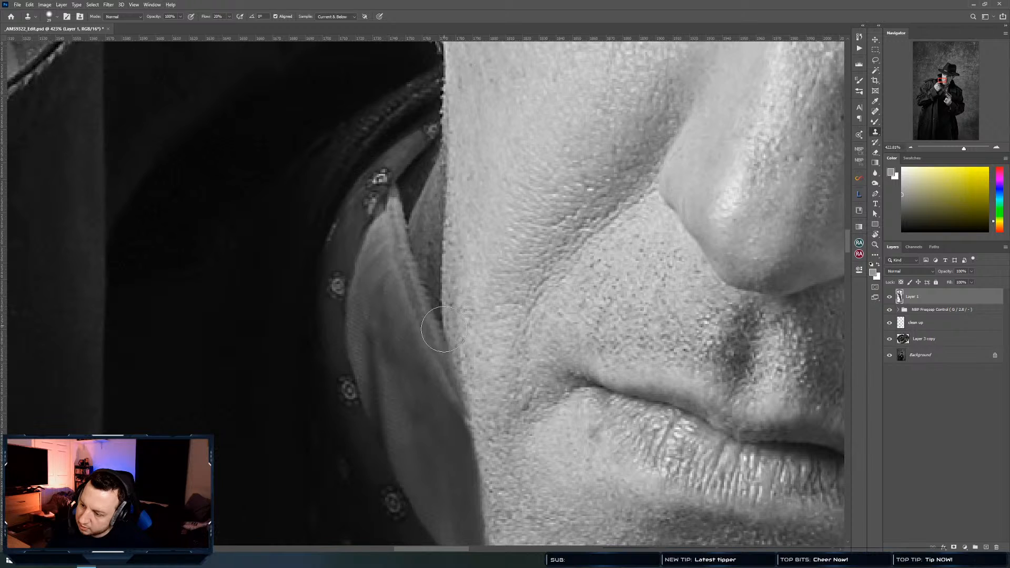
# Clone fabric over the light seam where the shirt collar meets the cheek and jaw, resampling from the darker lower collar
pyautogui.moveTo(444, 330); pyautogui.dragTo(443, 335)
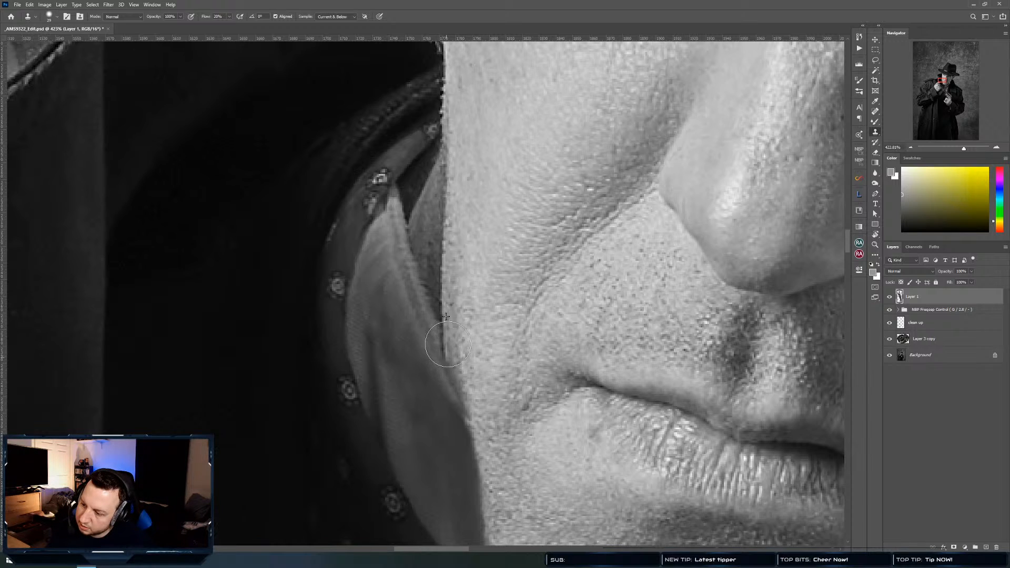
pyautogui.moveTo(448, 344); pyautogui.dragTo(445, 366)
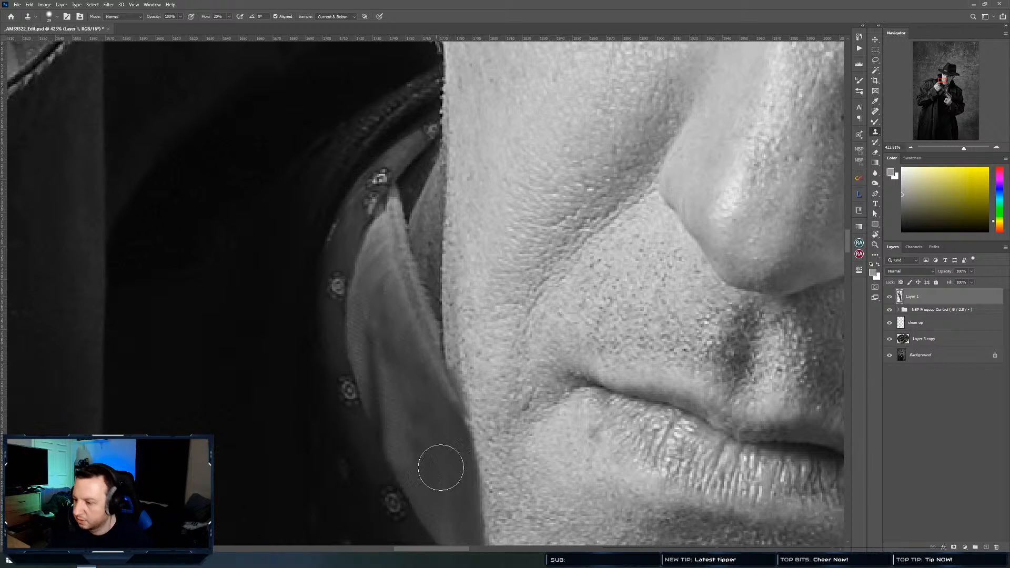
pyautogui.keyDown('alt'); pyautogui.click(462, 454); pyautogui.keyUp('alt')
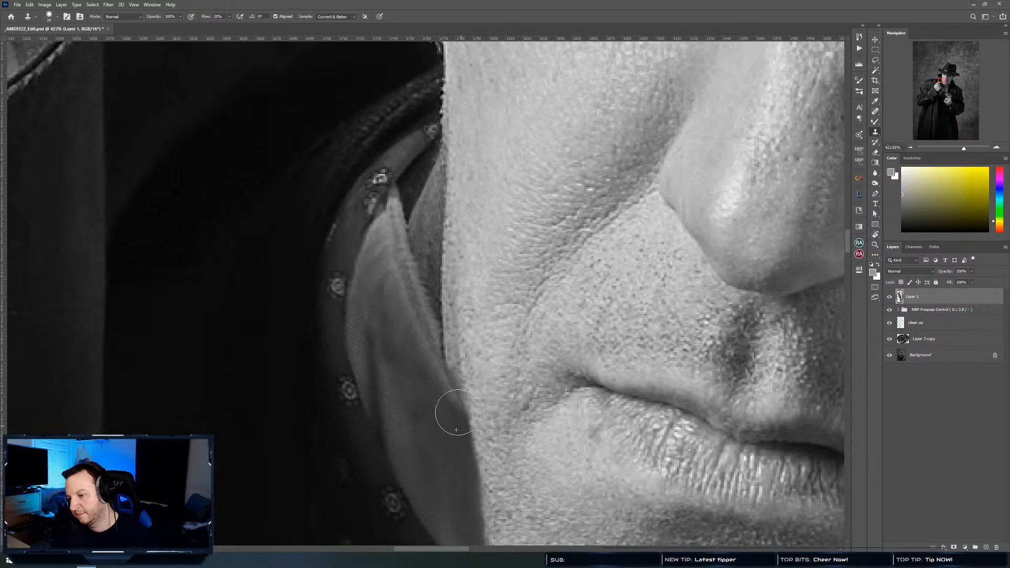
pyautogui.moveTo(458, 413); pyautogui.dragTo(459, 413)
pyautogui.keyDown('alt'); pyautogui.click(445, 384); pyautogui.keyUp('alt')
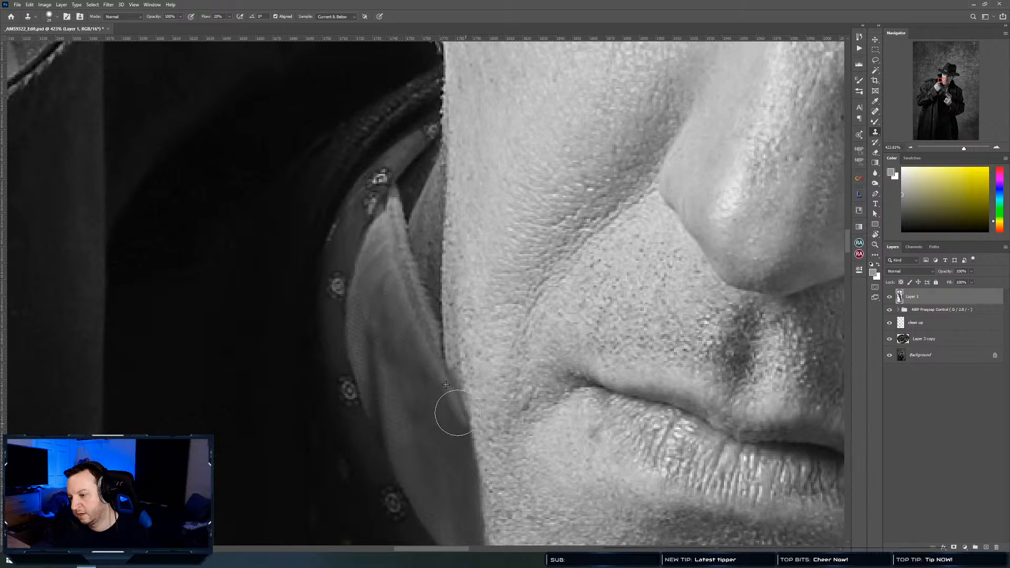
# Refine the collar's inner edge beside the mouth with more clone strokes after checking the retouch on the whole portrait
pyautogui.scroll(-10, 436, 369)
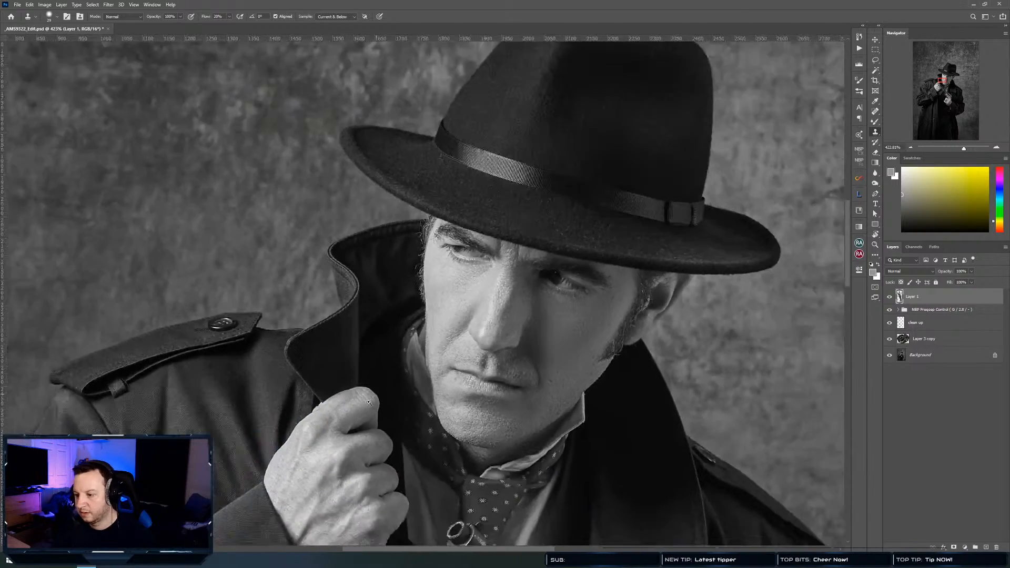
pyautogui.scroll(-2, 384, 364)
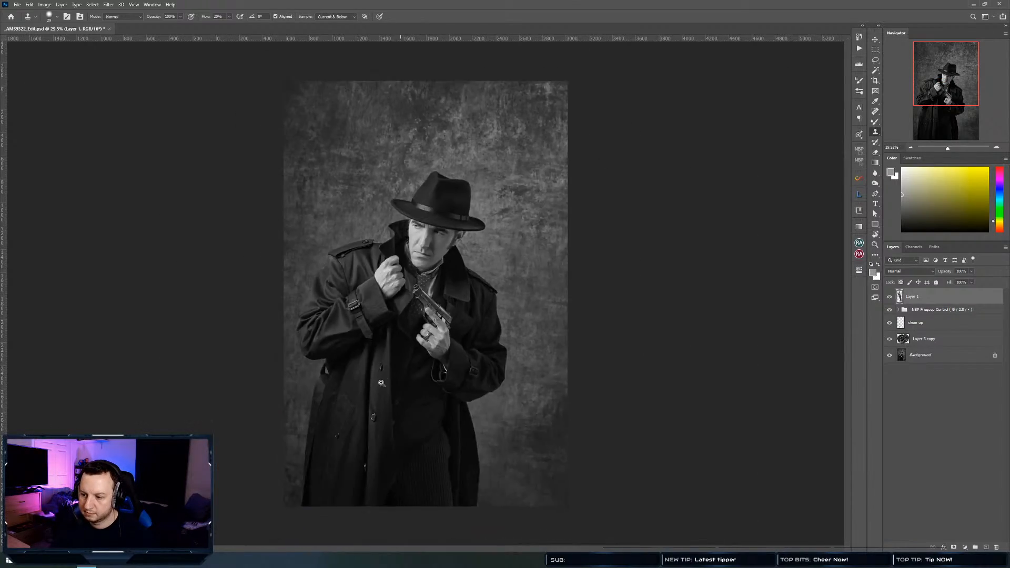
pyautogui.scroll(8, 480, 289)
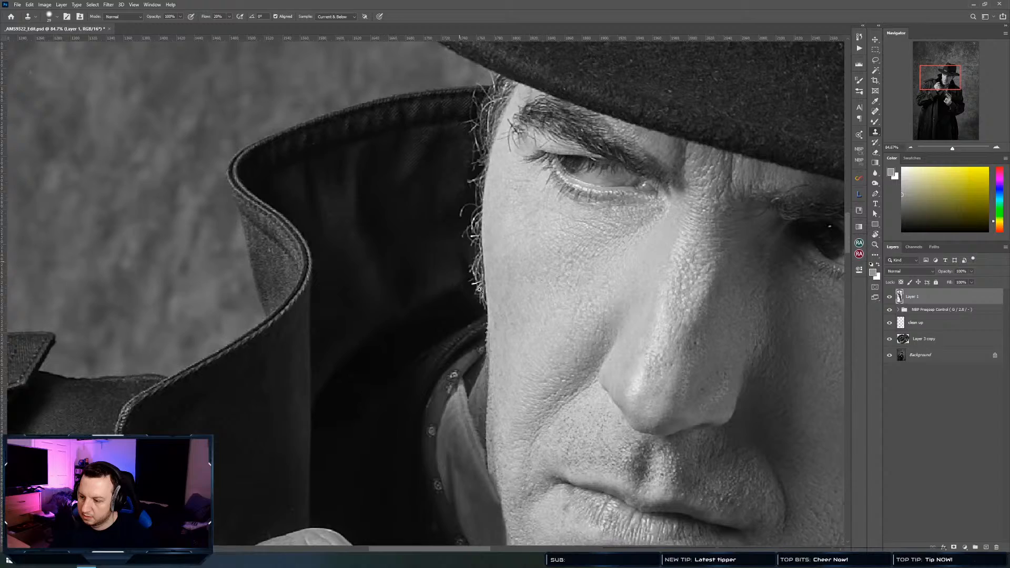
pyautogui.moveTo(473, 426); pyautogui.dragTo(436, 231)
pyautogui.moveTo(454, 293); pyautogui.dragTo(411, 316)
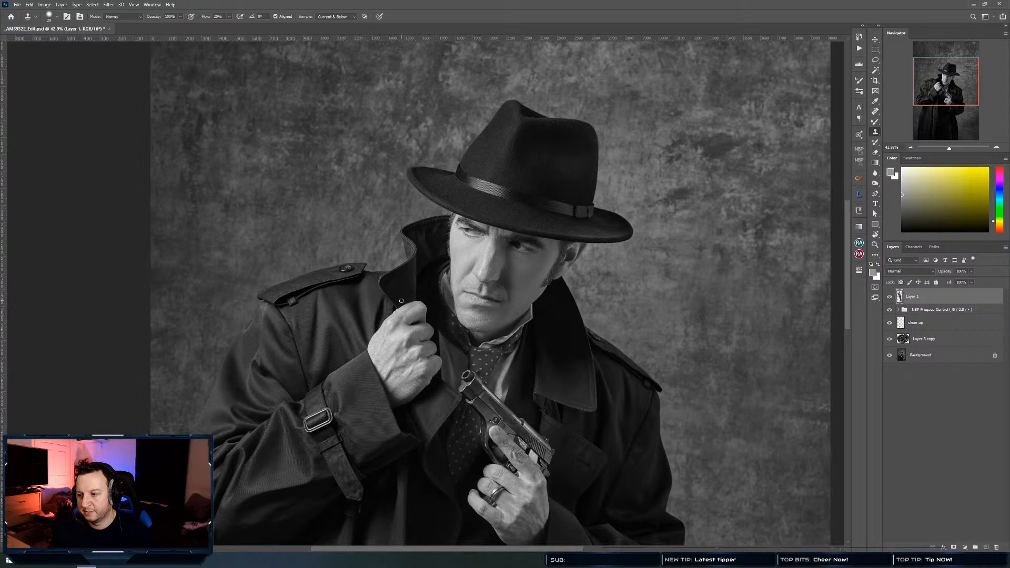
pyautogui.moveTo(448, 275); pyautogui.dragTo(497, 279)
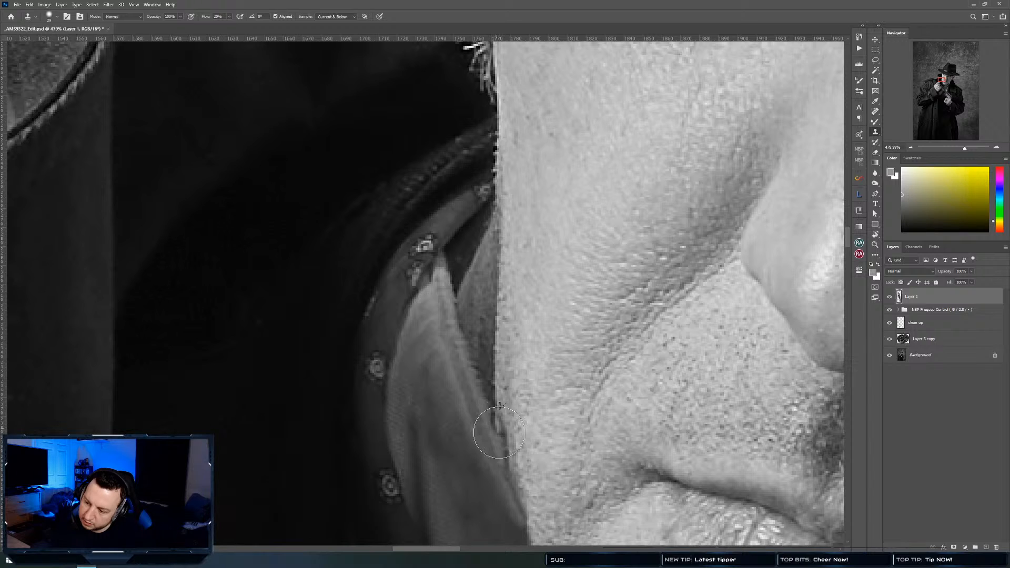
pyautogui.moveTo(518, 352); pyautogui.dragTo(506, 368)
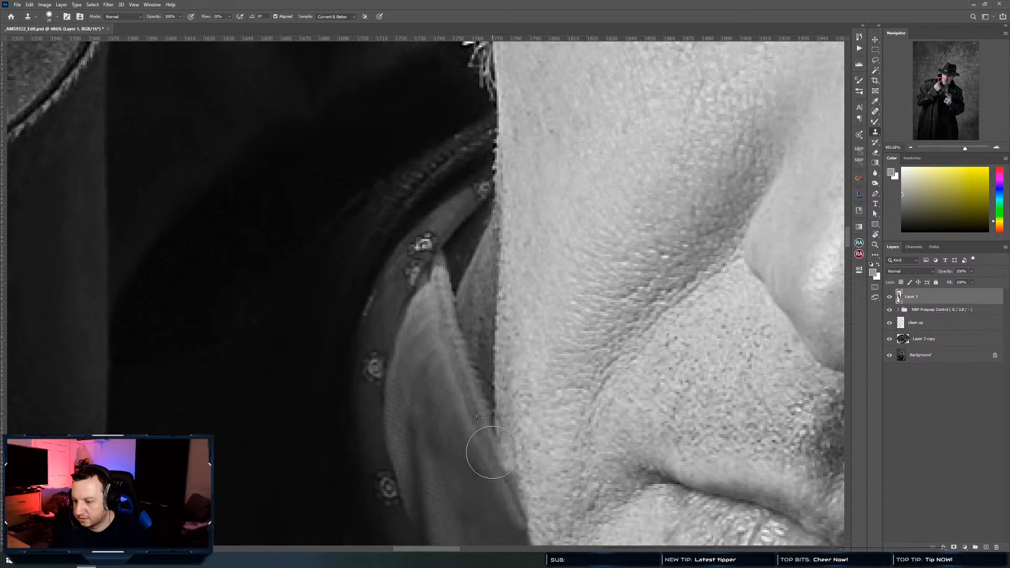
pyautogui.moveTo(494, 457)
pyautogui.mouseDown()
pyautogui.moveTo(486, 451)
pyautogui.moveTo(510, 486)
pyautogui.mouseUp()
# Stamp all visible layers into a new merged layer at the top of the layer stack
pyautogui.scroll(-6, 492, 443)
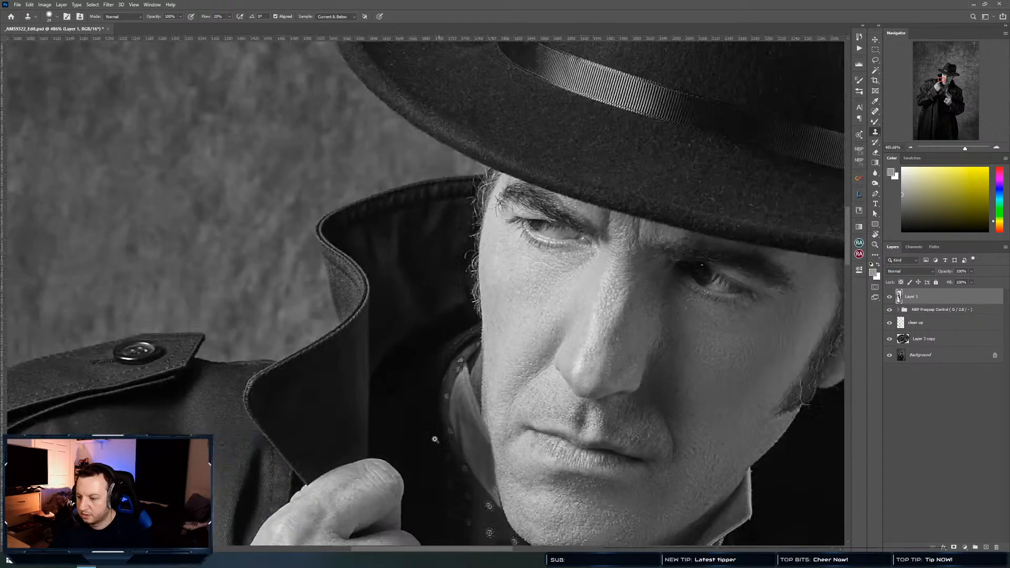
pyautogui.scroll(-10, 419, 459)
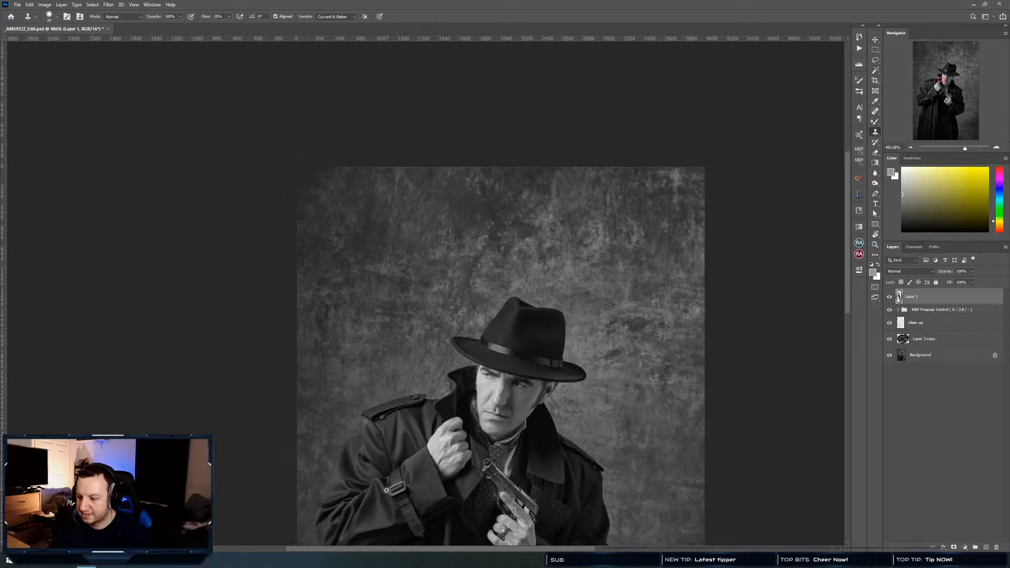
pyautogui.scroll(2, 408, 274)
pyautogui.press('v')
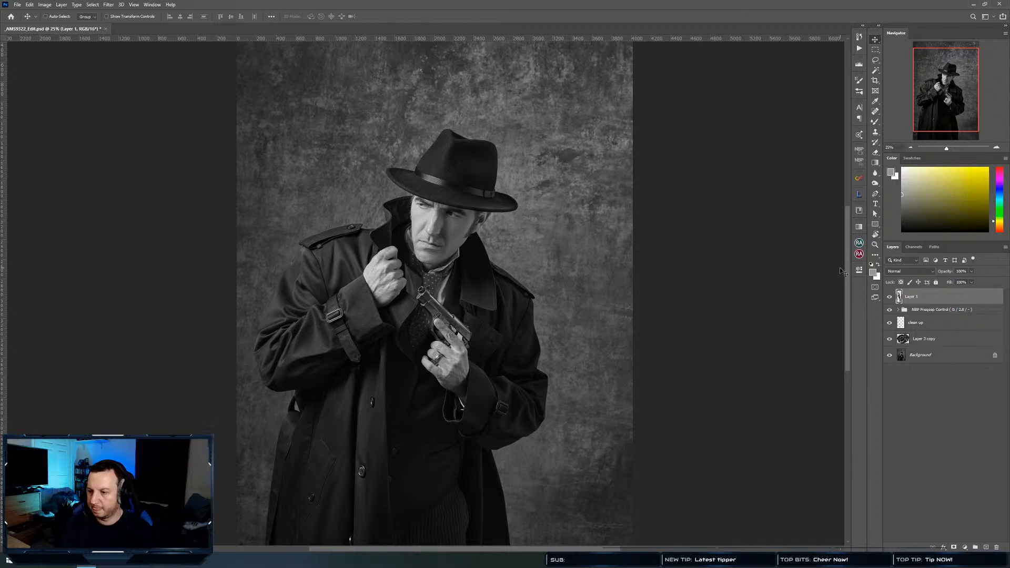
pyautogui.hotkey('ctrl', 'space')
pyautogui.moveTo(398, 242); pyautogui.dragTo(471, 287)
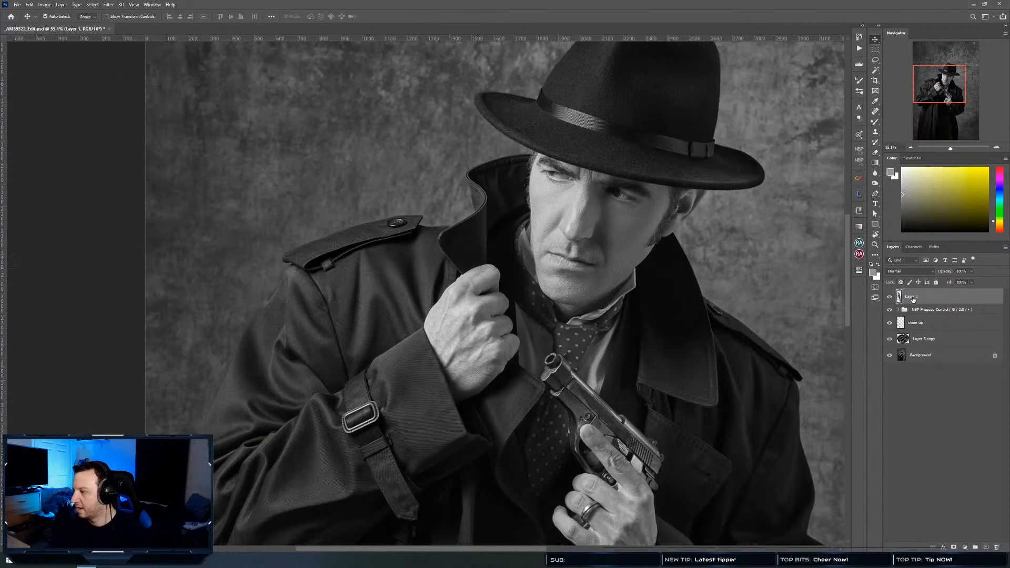
pyautogui.hotkey('ctrl', 'alt', 'shift', 'e')
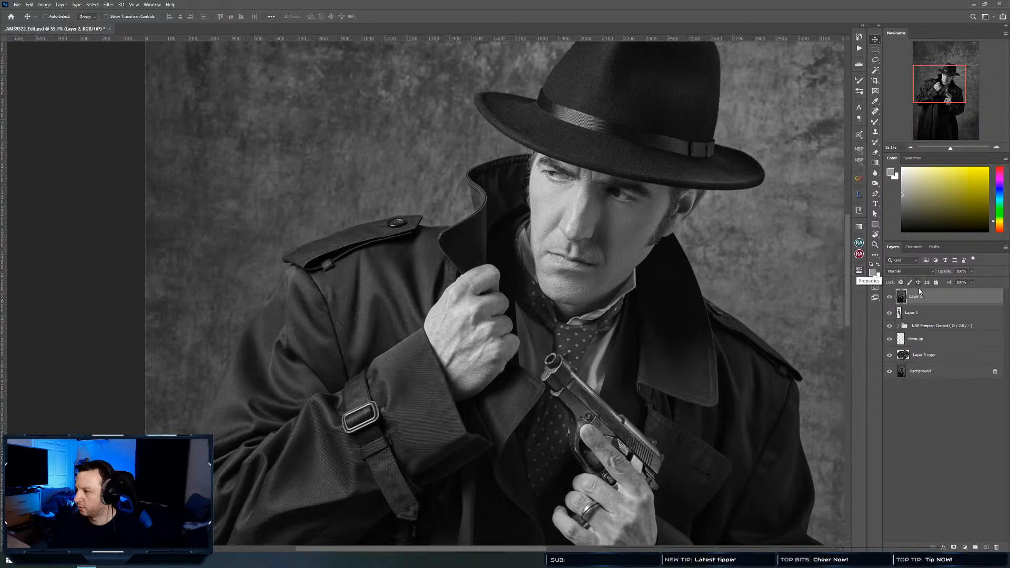
# Open Liquify on the merged layer and nudge the cheek and collar edge beside the mouth with a warp brush of about size 90
pyautogui.click(108, 4)
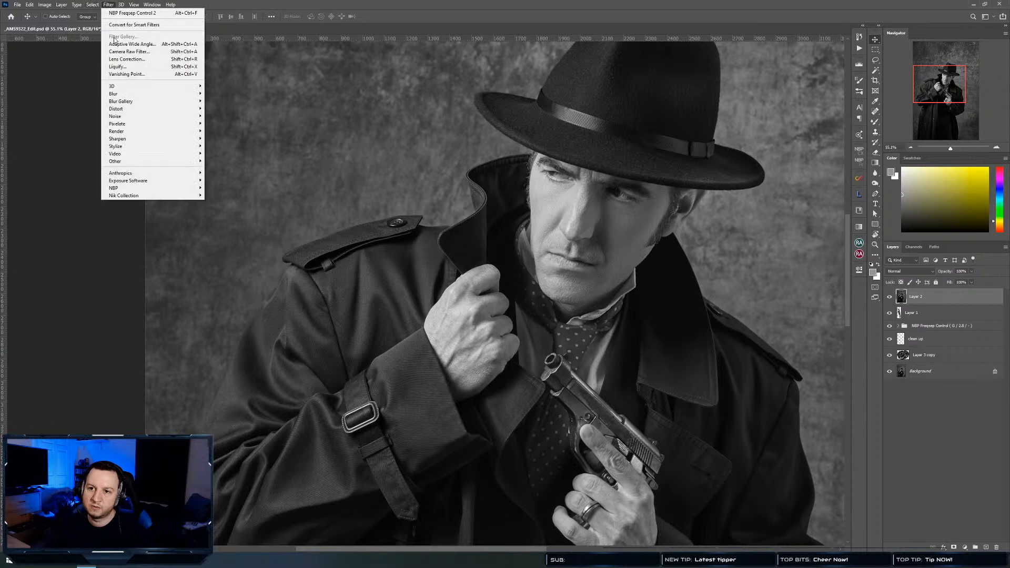
pyautogui.click(122, 67)
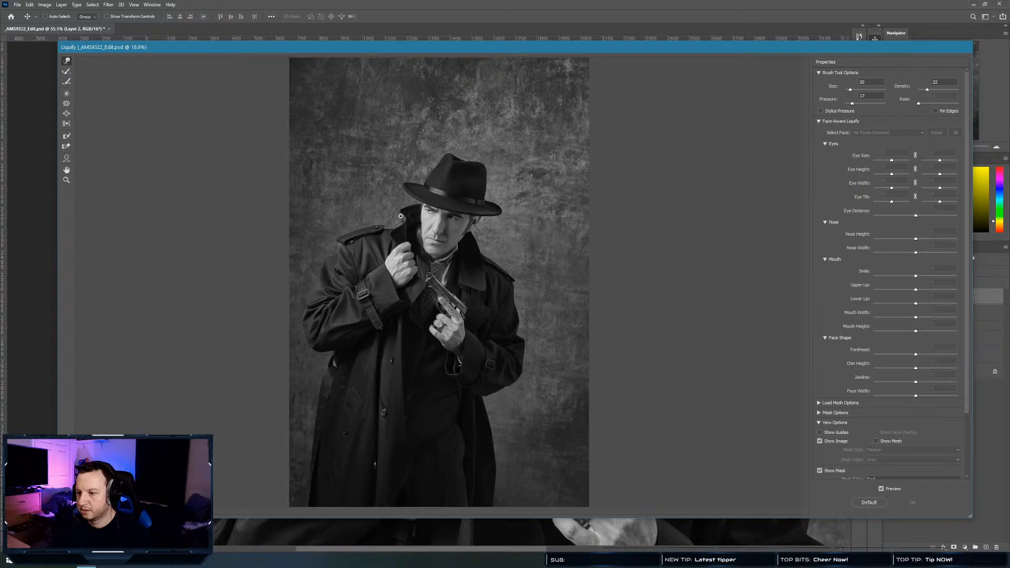
pyautogui.moveTo(453, 267); pyautogui.dragTo(452, 269)
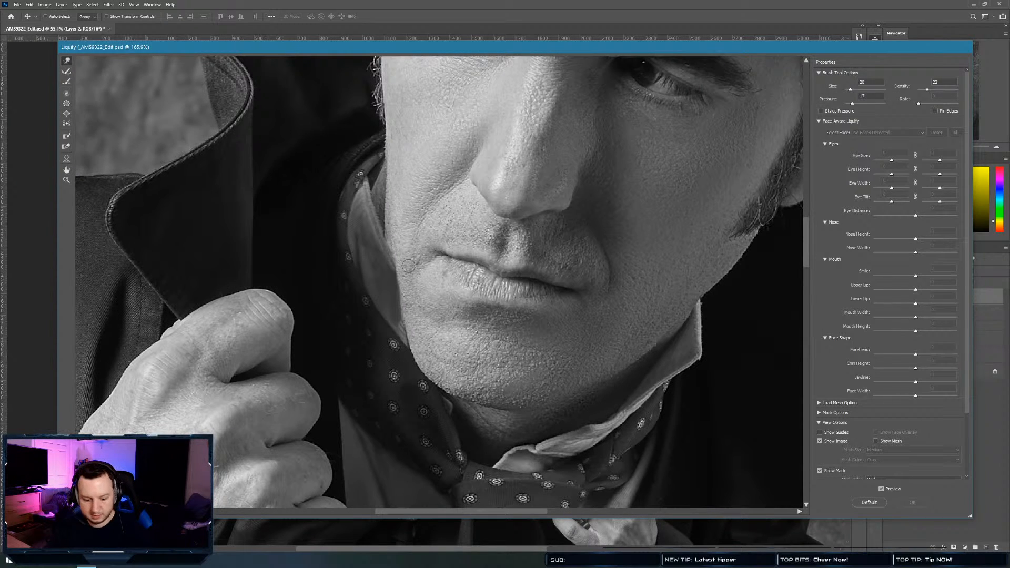
pyautogui.press(']')
pyautogui.press(']')
pyautogui.press(']')
pyautogui.press(']')
pyautogui.press(']')
pyautogui.press(']')
pyautogui.press(']')
pyautogui.press(']')
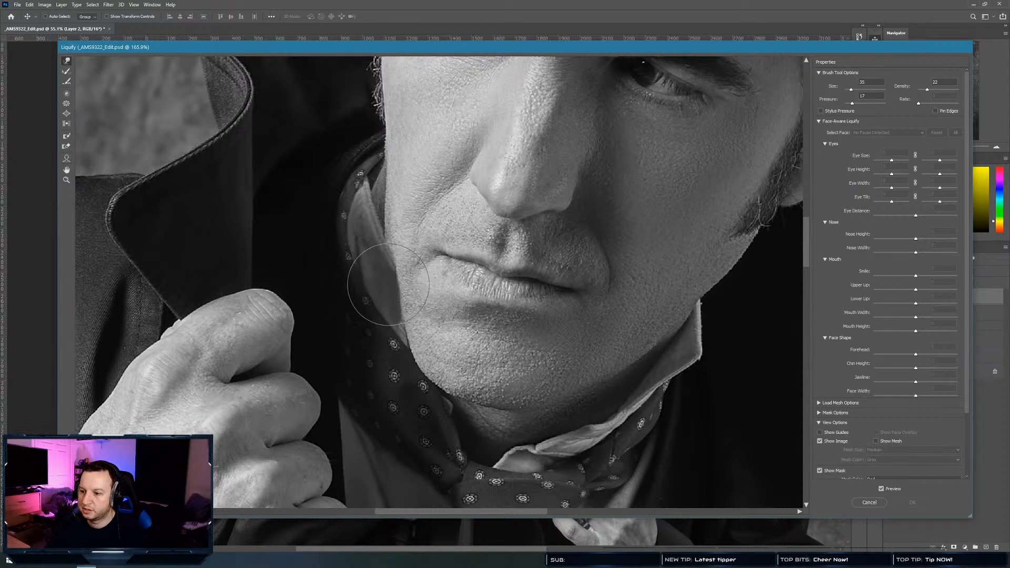
pyautogui.moveTo(408, 263)
pyautogui.mouseDown()
pyautogui.moveTo(394, 274)
pyautogui.moveTo(388, 236)
pyautogui.moveTo(404, 288)
pyautogui.moveTo(404, 311)
pyautogui.moveTo(390, 265)
pyautogui.moveTo(401, 323)
pyautogui.moveTo(412, 326)
pyautogui.moveTo(405, 256)
pyautogui.mouseUp()
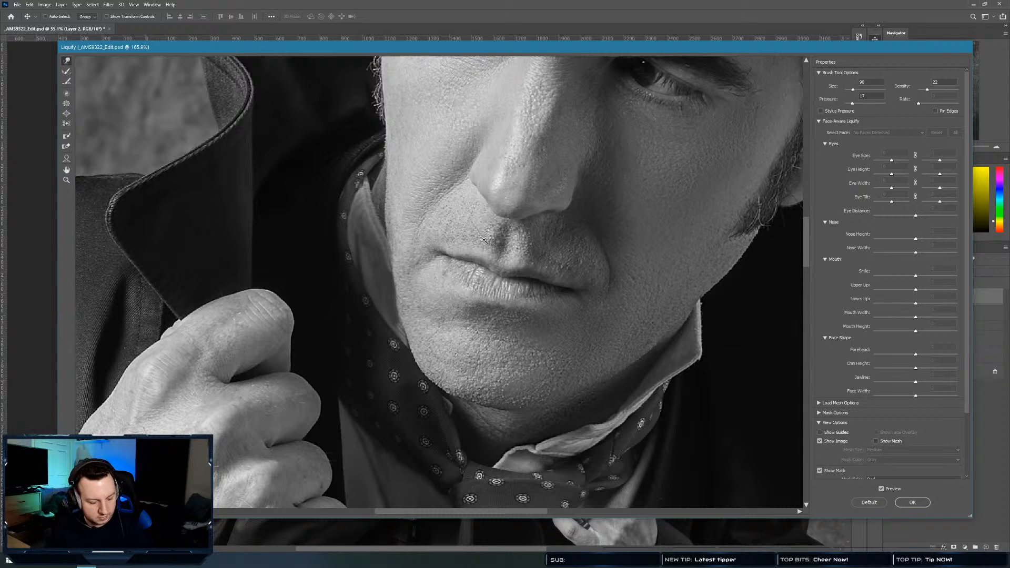
# Enlarge the warp brush to 900, broaden the coat's shoulders and flare its lower side, and apply Liquify
pyautogui.hotkey('ctrl', '0')
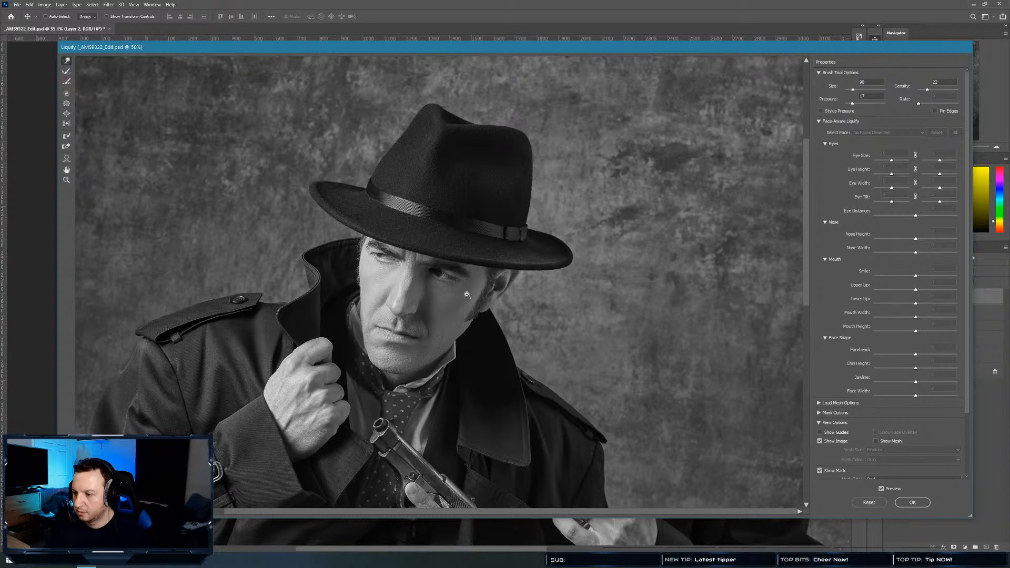
pyautogui.keyDown('alt'); pyautogui.click(467, 295); pyautogui.keyUp('alt')
pyautogui.keyDown('alt'); pyautogui.click(467, 299); pyautogui.keyUp('alt')
pyautogui.keyDown('alt'); pyautogui.click(467, 309); pyautogui.keyUp('alt')
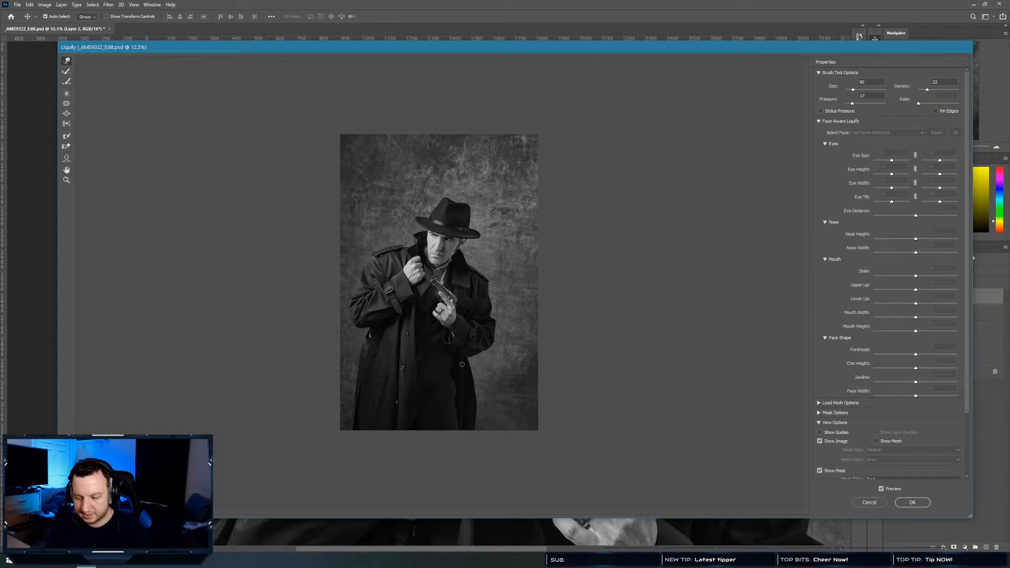
pyautogui.press(']')
pyautogui.press(']')
pyautogui.press(']')
pyautogui.press(']')
pyautogui.press(']')
pyautogui.press(']')
pyautogui.press(']')
pyautogui.press(']')
pyautogui.press(']')
pyautogui.press(']')
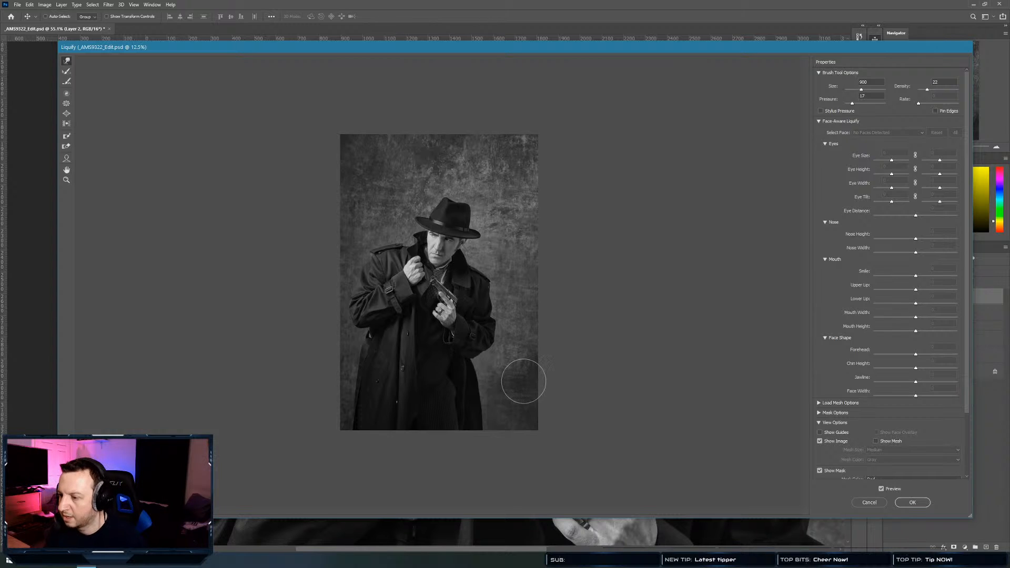
pyautogui.click(903, 502)
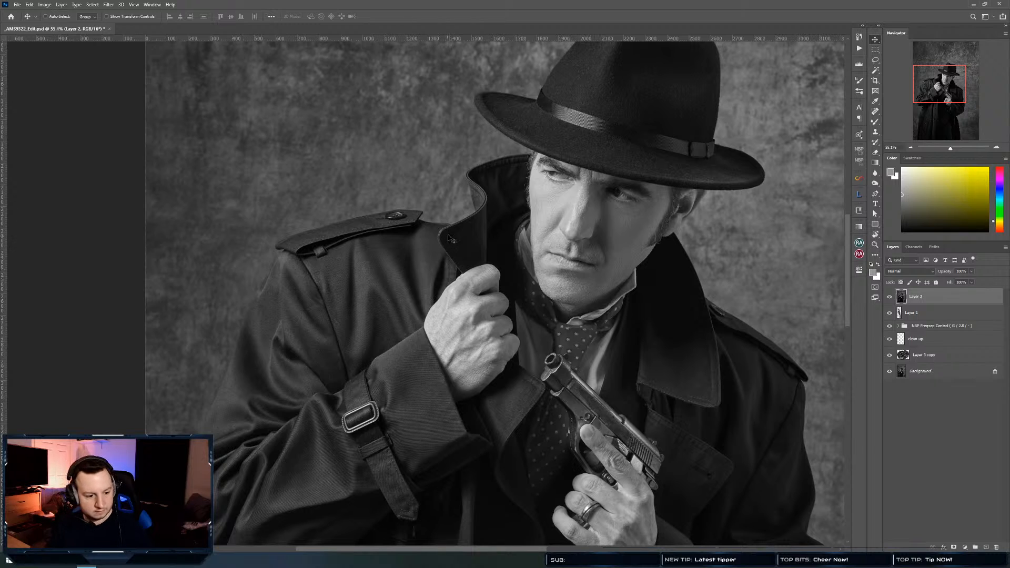
# Compare the whole figure before and after the Liquify changes by toggling the merged layer's visibility
pyautogui.moveTo(500, 253); pyautogui.dragTo(436, 272)
pyautogui.click(435, 272)
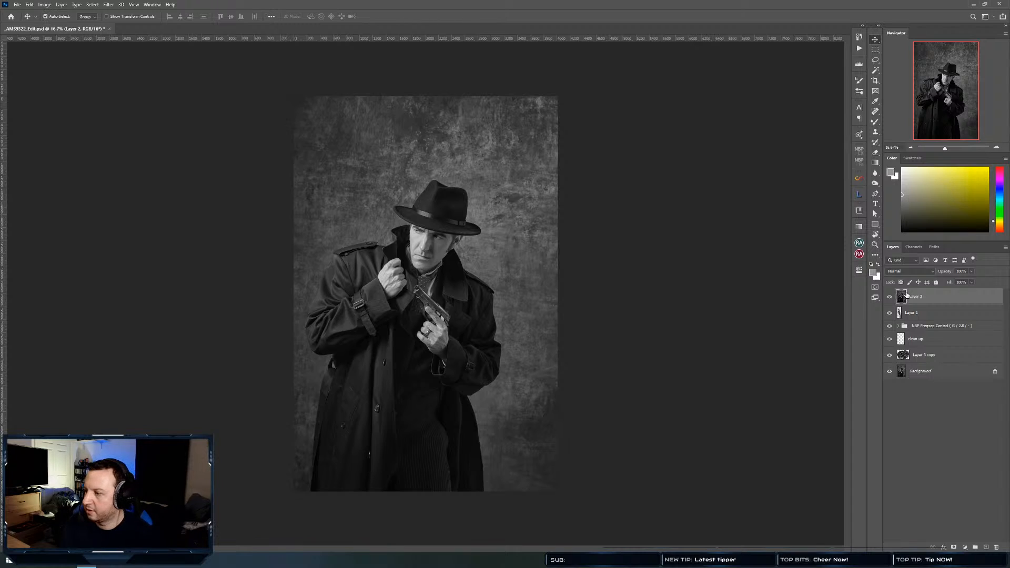
pyautogui.hotkey('ctrl', ',')
pyautogui.hotkey('ctrl', ',')
pyautogui.hotkey('ctrl', ',')
pyautogui.hotkey('ctrl', ',')
pyautogui.hotkey('ctrl', ',')
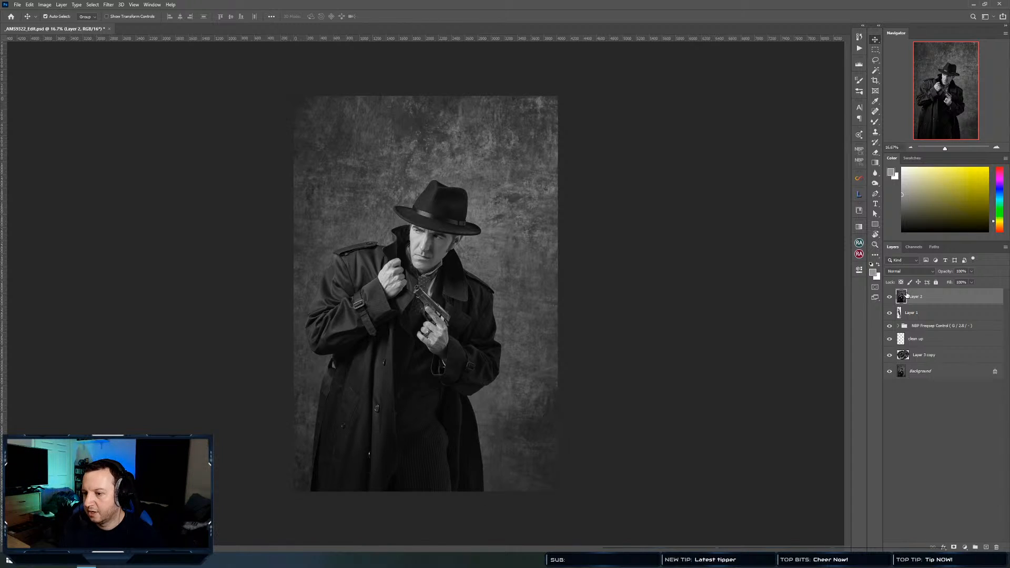
pyautogui.hotkey('ctrl', ',')
pyautogui.hotkey('ctrl', ',')
pyautogui.hotkey('ctrl', ',')
pyautogui.hotkey('ctrl', ',')
pyautogui.hotkey('ctrl', ',')
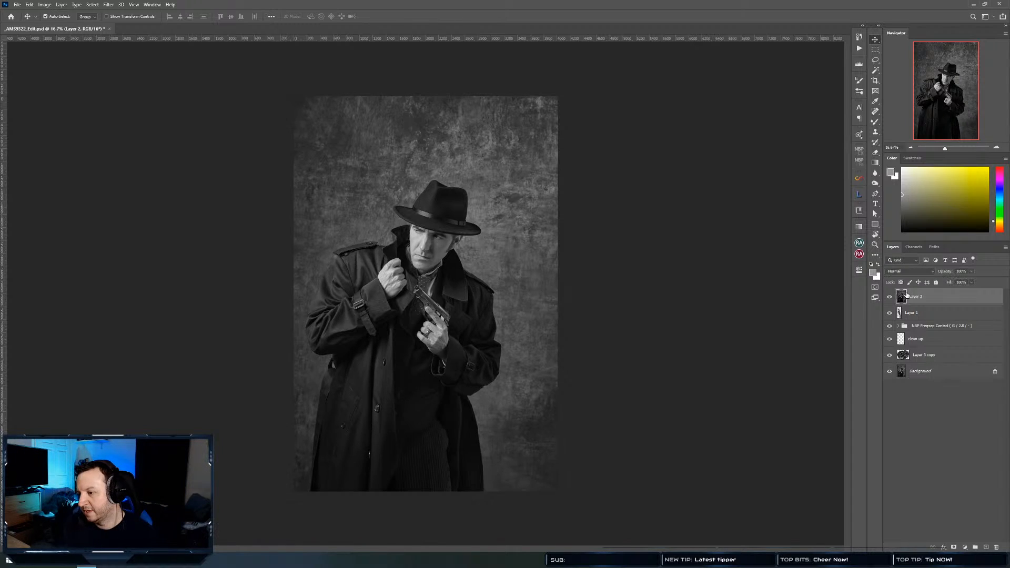
pyautogui.hotkey('ctrl', ',')
pyautogui.hotkey('ctrl', ',')
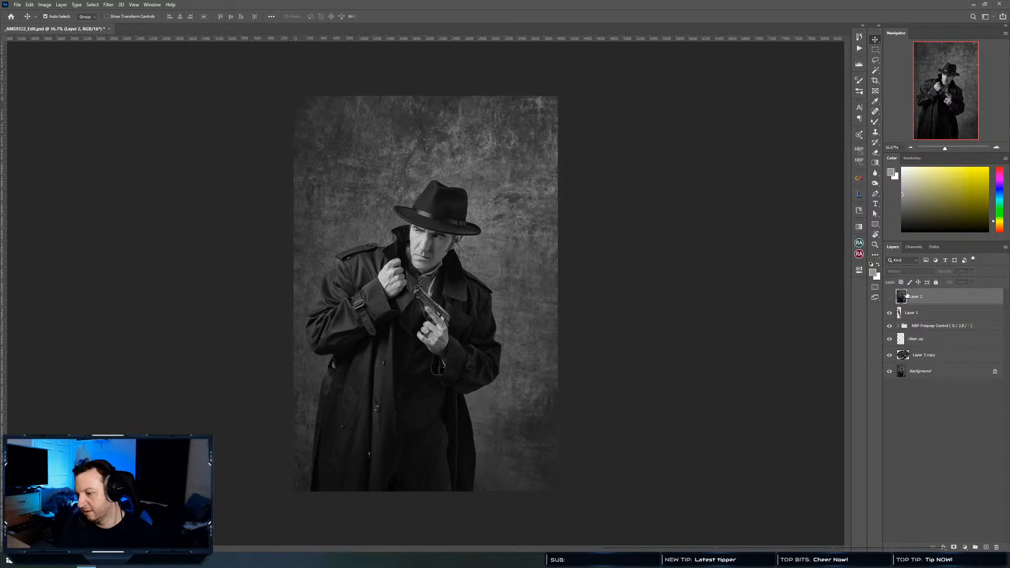
# Undo the last Liquify pass on the lower coat
pyautogui.click(108, 4)
pyautogui.press('Escape')
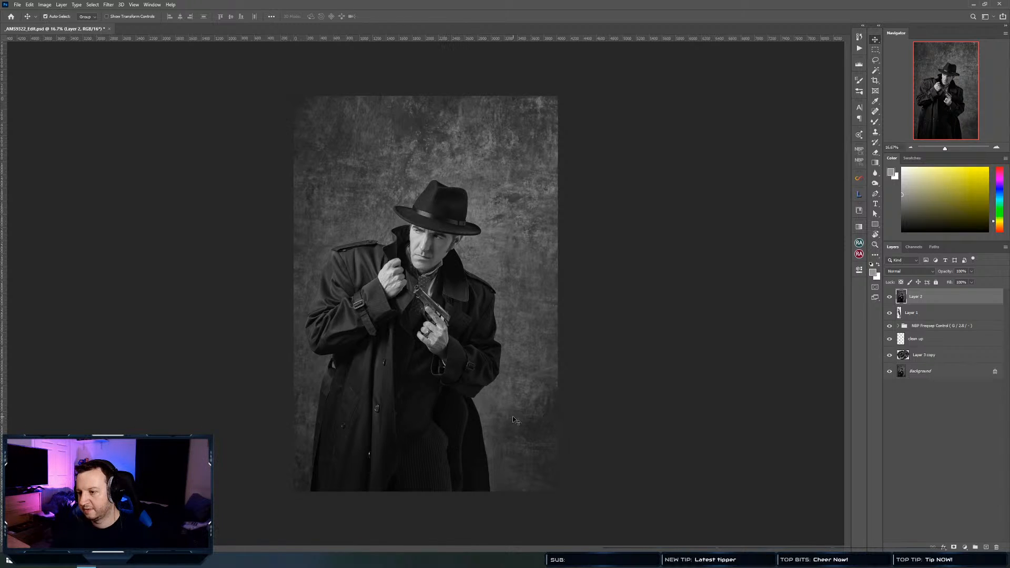
pyautogui.hotkey('ctrl', 'z')
# Reopen Liquify on the merged layer and reshape the lower coat with a smaller warp brush, comparing it with the preview off and on
pyautogui.click(108, 5)
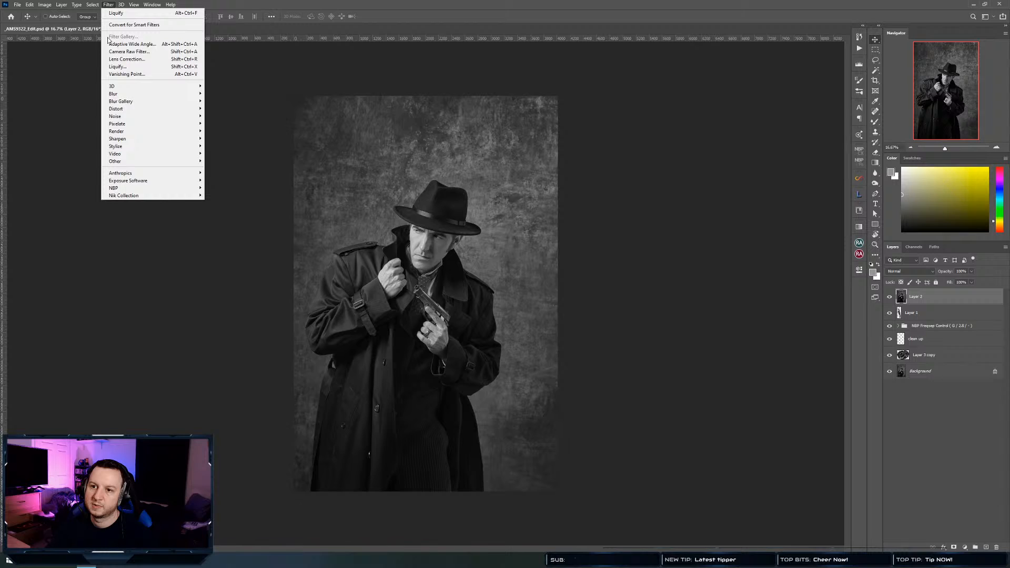
pyautogui.click(117, 66)
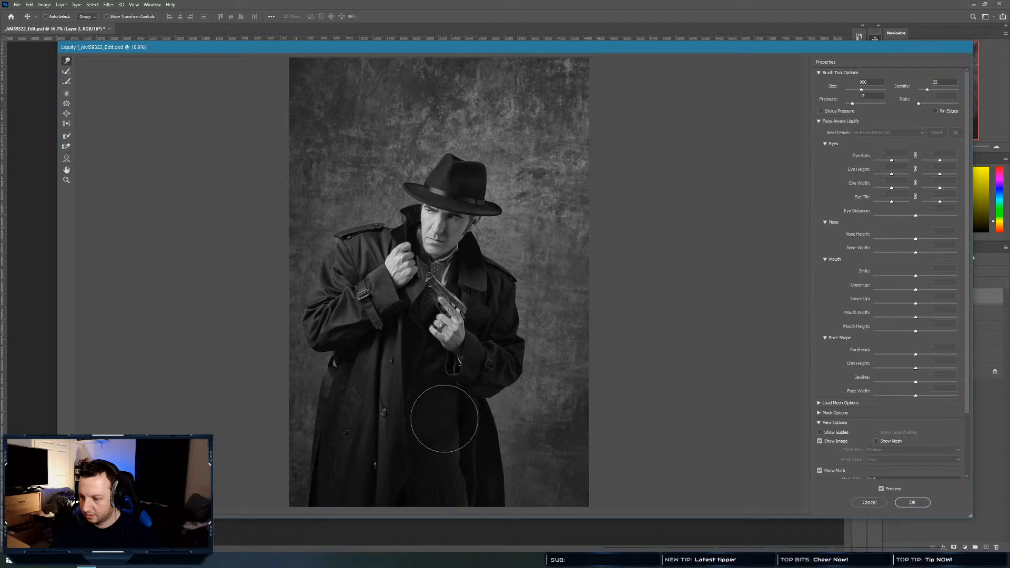
pyautogui.press('[')
pyautogui.press('[')
pyautogui.press('[')
pyautogui.press('[')
pyautogui.press('[')
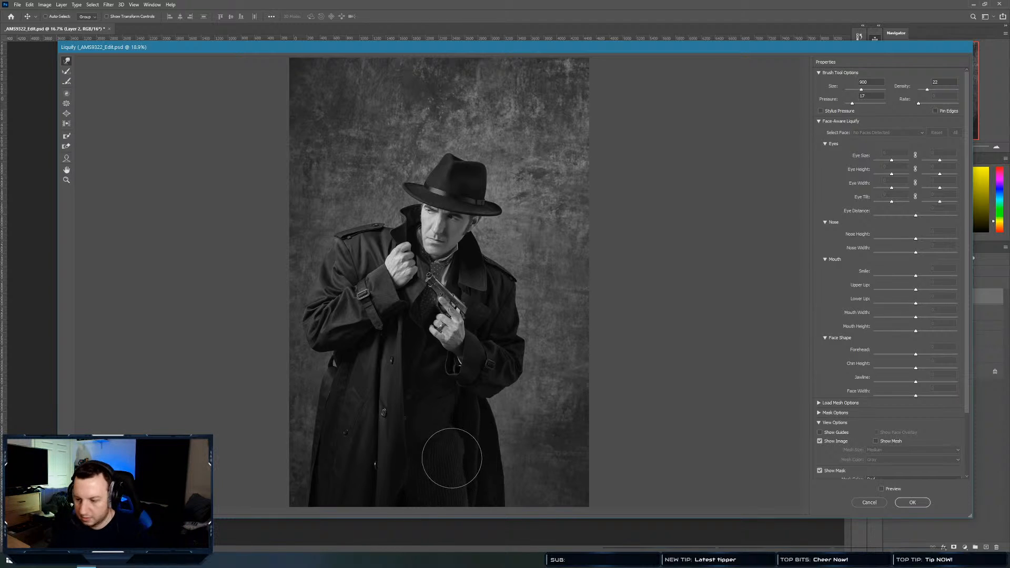
pyautogui.press('p')
pyautogui.press('[')
pyautogui.press('[')
pyautogui.press('[')
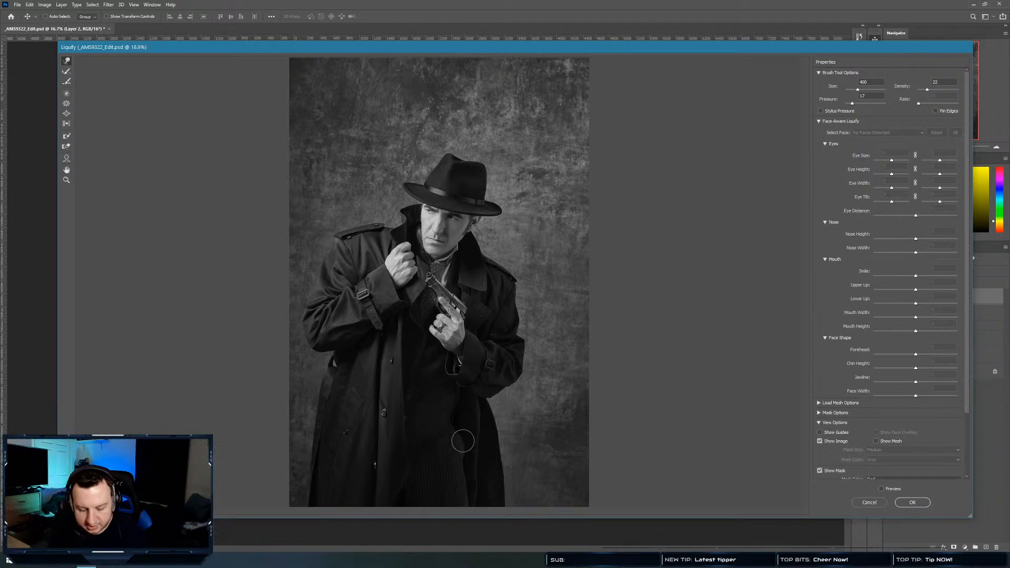
pyautogui.press('p')
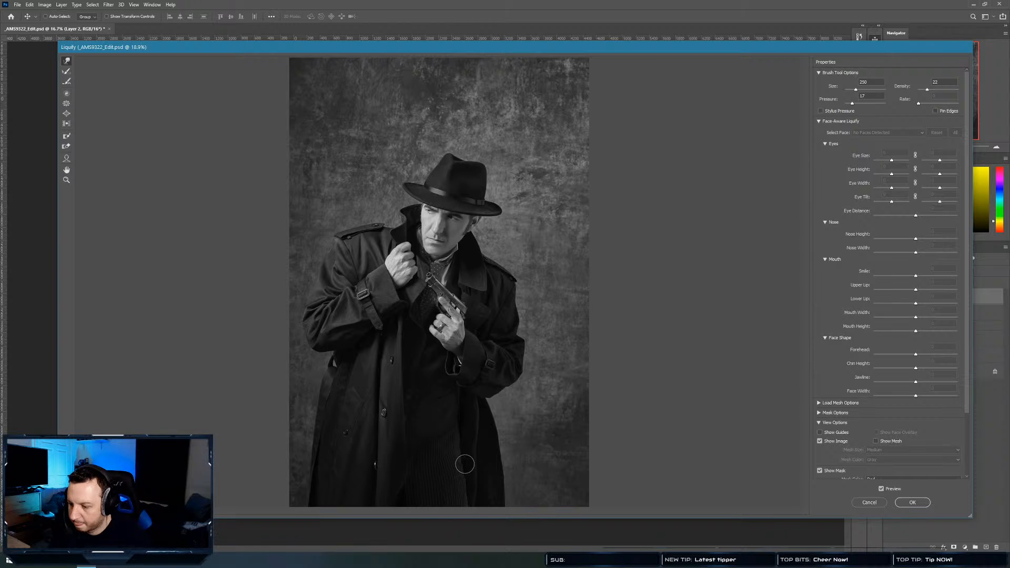
# Refine the lower edge of the trench coat using warp brush sizes between 150 and 600, and apply Liquify
pyautogui.press(']')
pyautogui.press(']')
pyautogui.press(']')
pyautogui.press(']')
pyautogui.press(']')
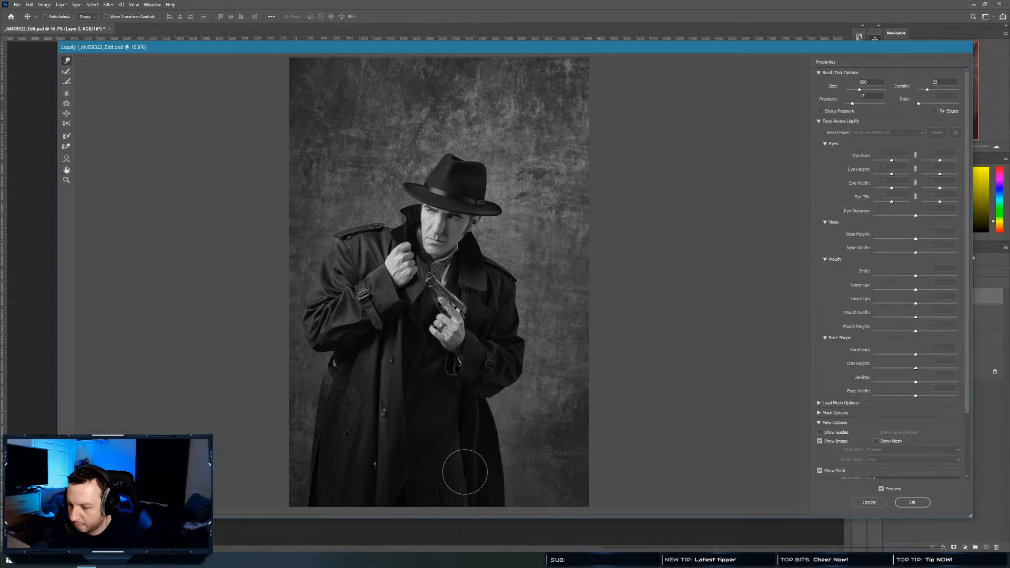
pyautogui.press('[')
pyautogui.press('[')
pyautogui.press('[')
pyautogui.press('[')
pyautogui.press('[')
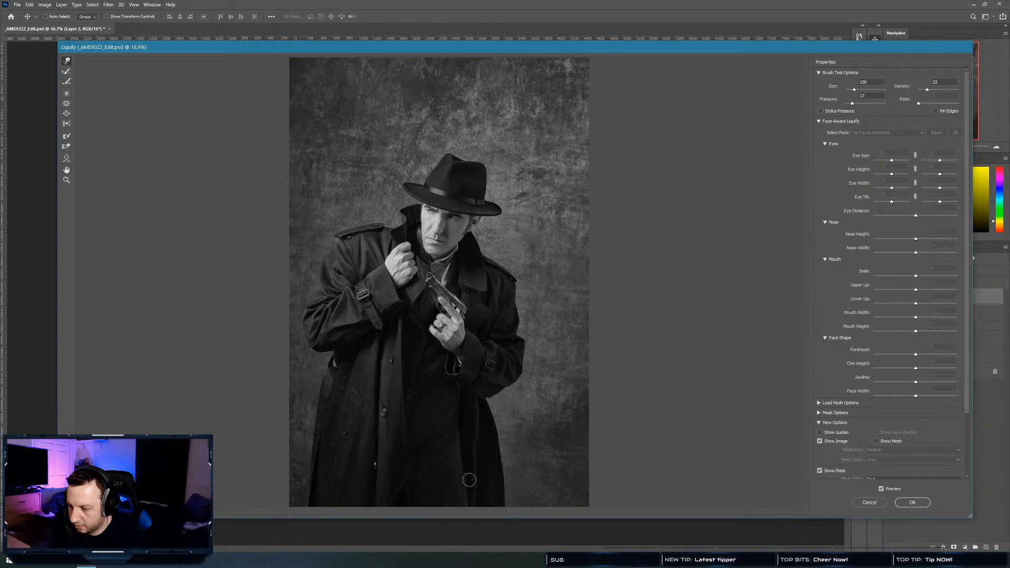
pyautogui.press(']')
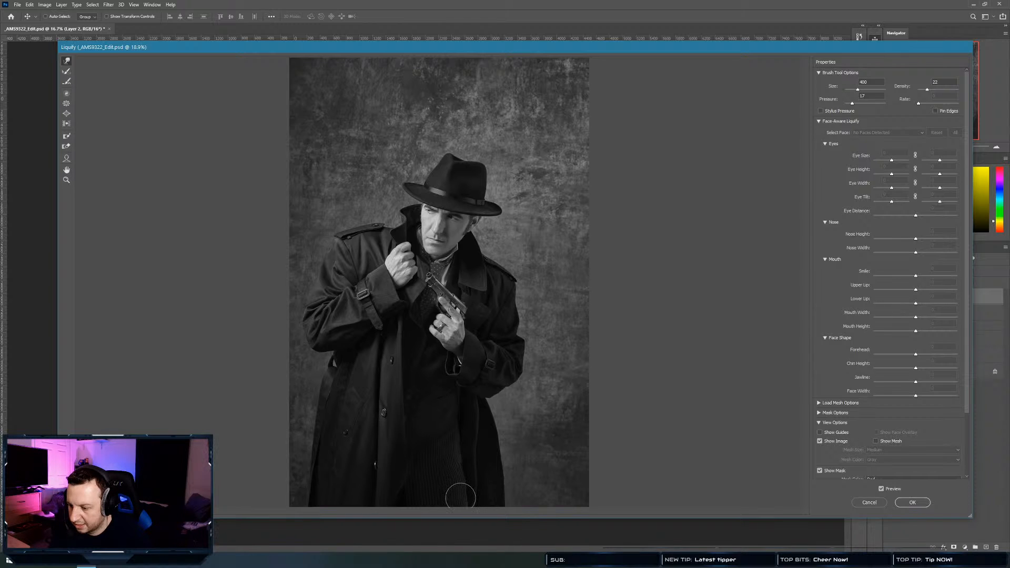
pyautogui.click(912, 503)
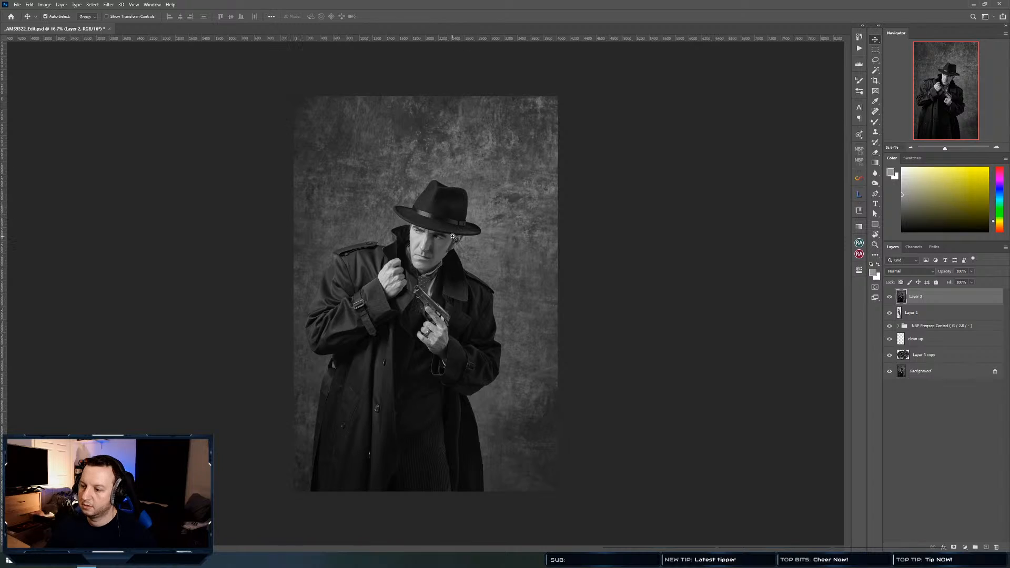
# Add a new layer above the merged layer and remove stray hairs around the ear with the Spot Healing Brush
pyautogui.moveTo(453, 237); pyautogui.dragTo(476, 262)
pyautogui.moveTo(405, 266); pyautogui.dragTo(456, 331)
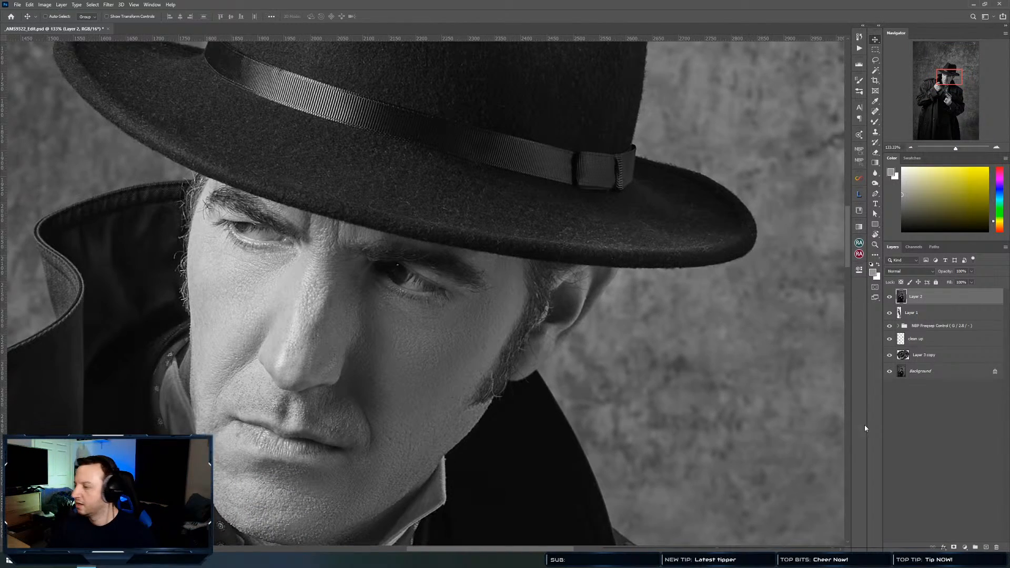
pyautogui.click(986, 547)
pyautogui.click(874, 112)
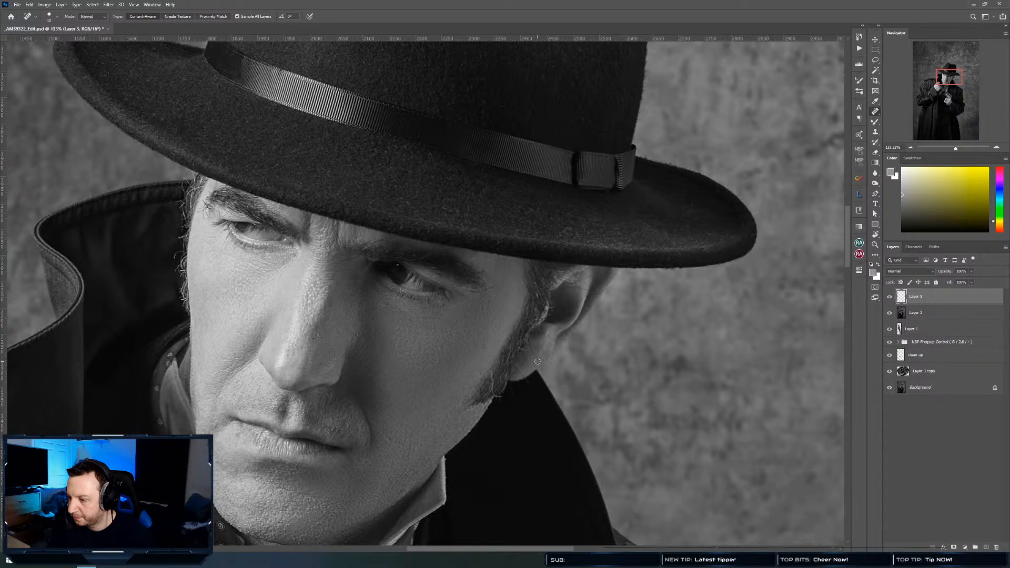
pyautogui.moveTo(528, 340); pyautogui.dragTo(551, 303)
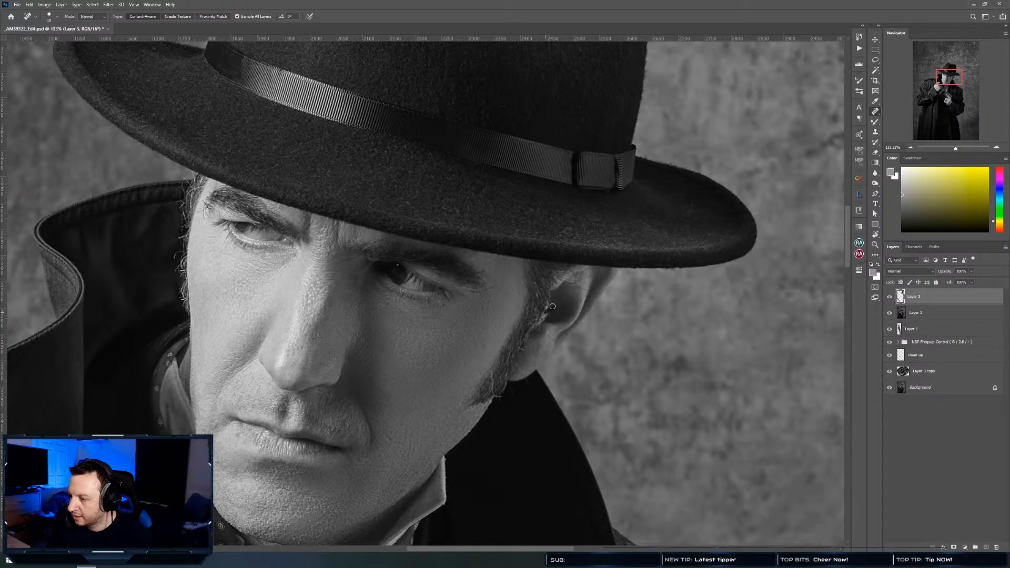
pyautogui.moveTo(570, 283); pyautogui.dragTo(572, 283)
pyautogui.moveTo(583, 287); pyautogui.dragTo(582, 278)
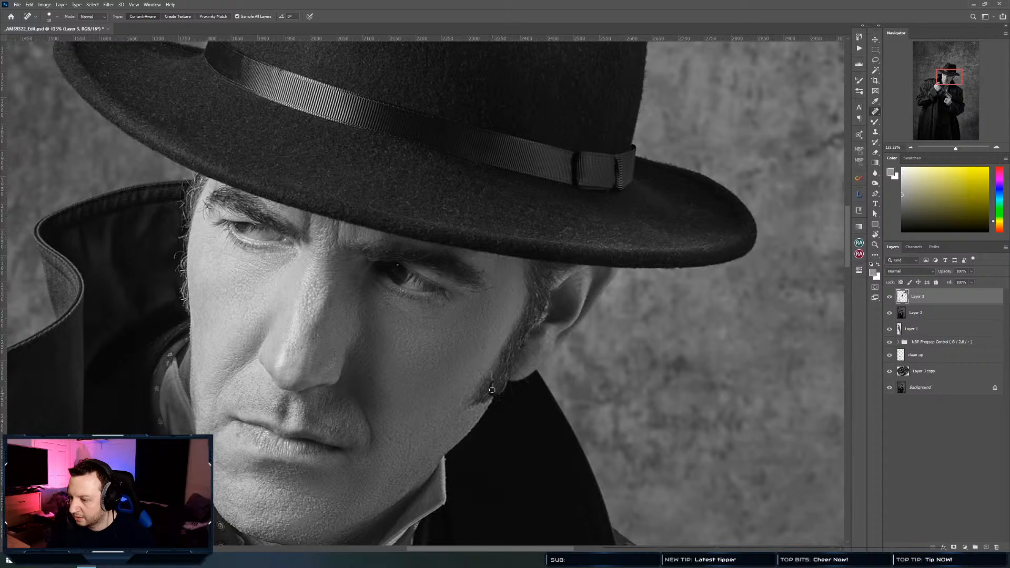
# Heal the light hairs in the sideburn and the stray hairs along the cheek beside the raised collar, keeping layer opacity at 100%
pyautogui.moveTo(492, 375)
pyautogui.mouseDown()
pyautogui.moveTo(500, 392)
pyautogui.moveTo(513, 346)
pyautogui.mouseUp()
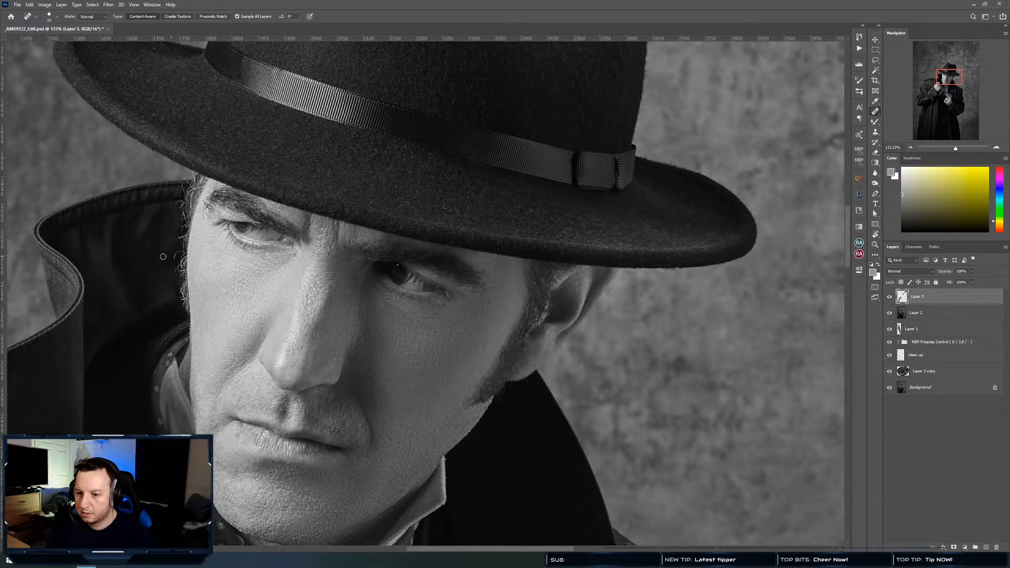
pyautogui.moveTo(173, 258); pyautogui.dragTo(181, 253)
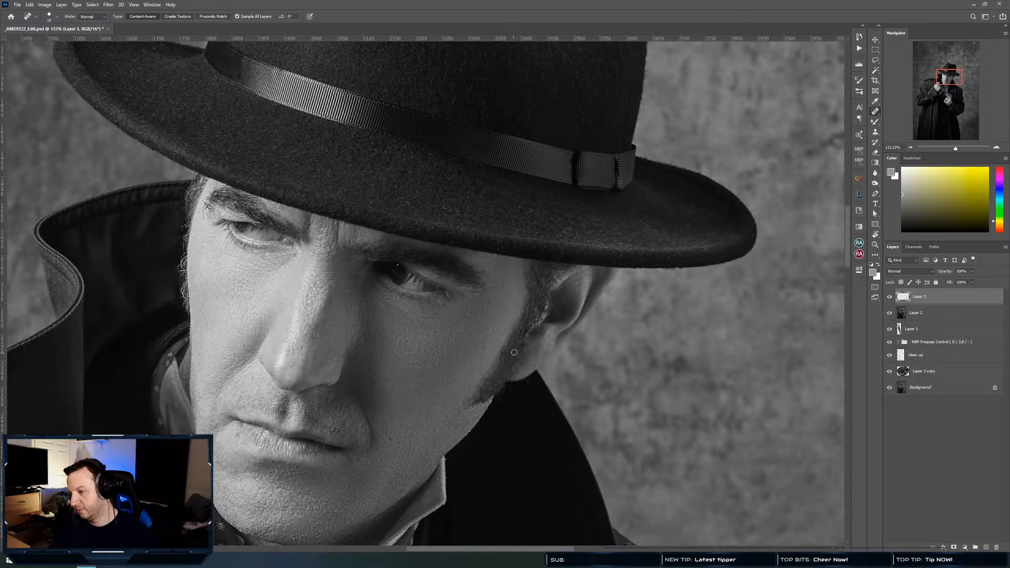
pyautogui.click(971, 272)
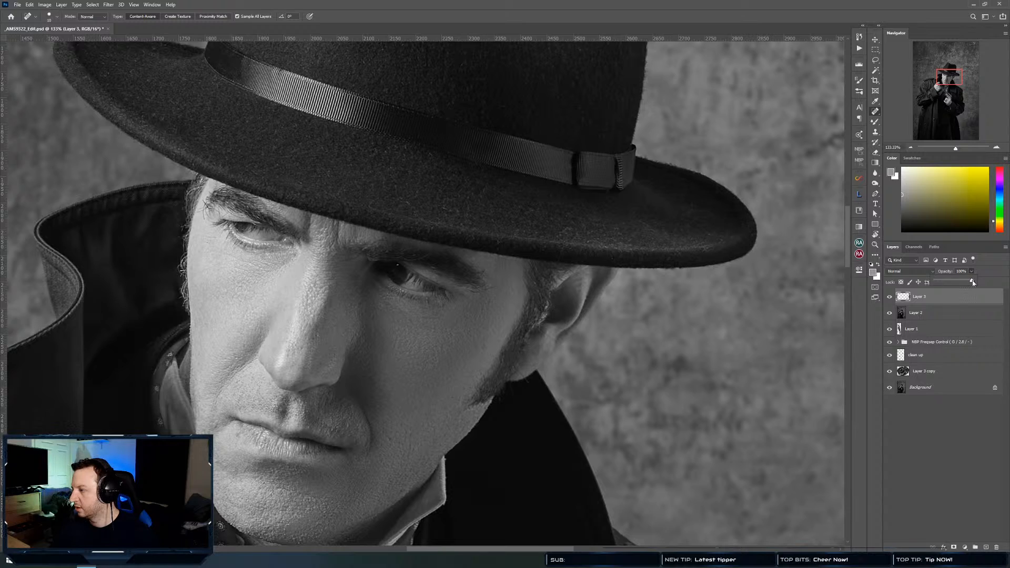
pyautogui.moveTo(973, 283)
pyautogui.mouseDown()
pyautogui.moveTo(961, 282)
pyautogui.moveTo(972, 287)
pyautogui.mouseUp()
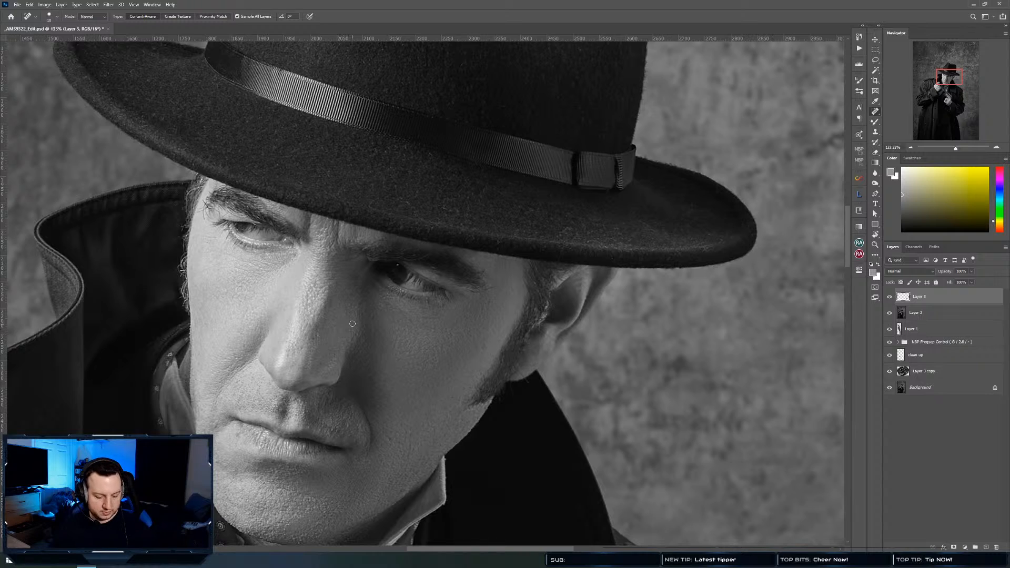
# Touch up the sideburn beside the ear with the Healing Brush and the Clone Stamp
pyautogui.rightClick(875, 111)
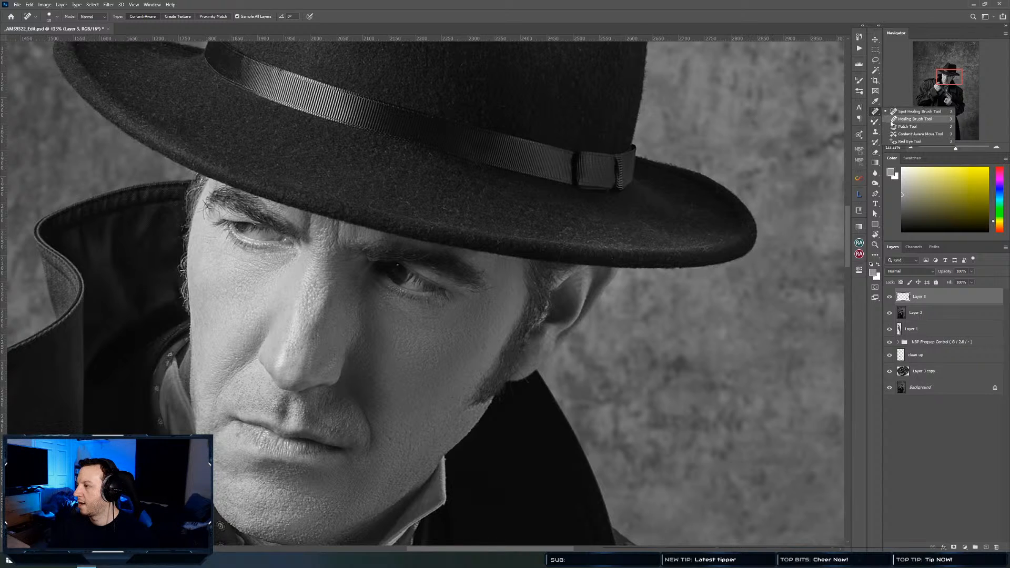
pyautogui.click(894, 120)
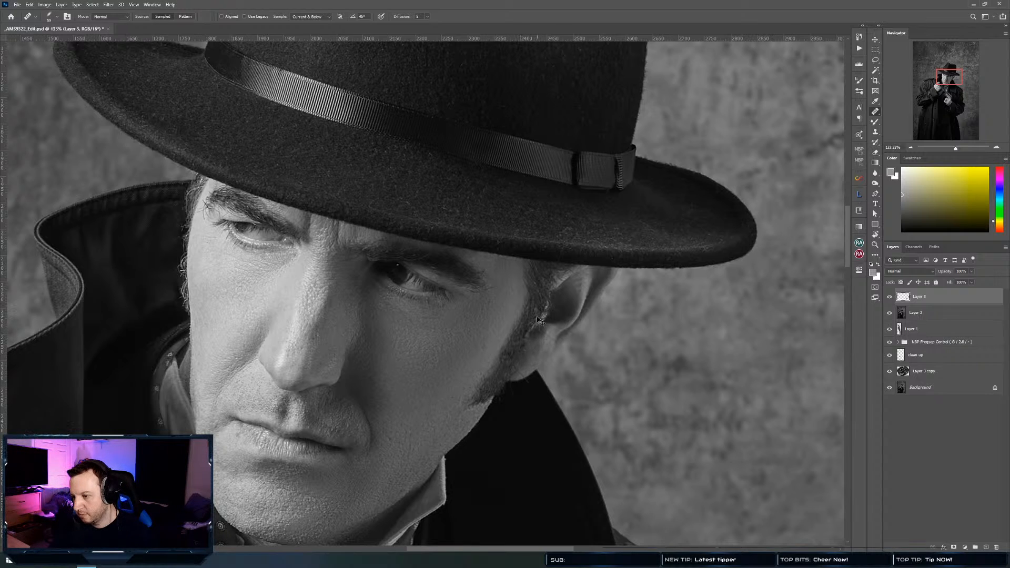
pyautogui.press('s')
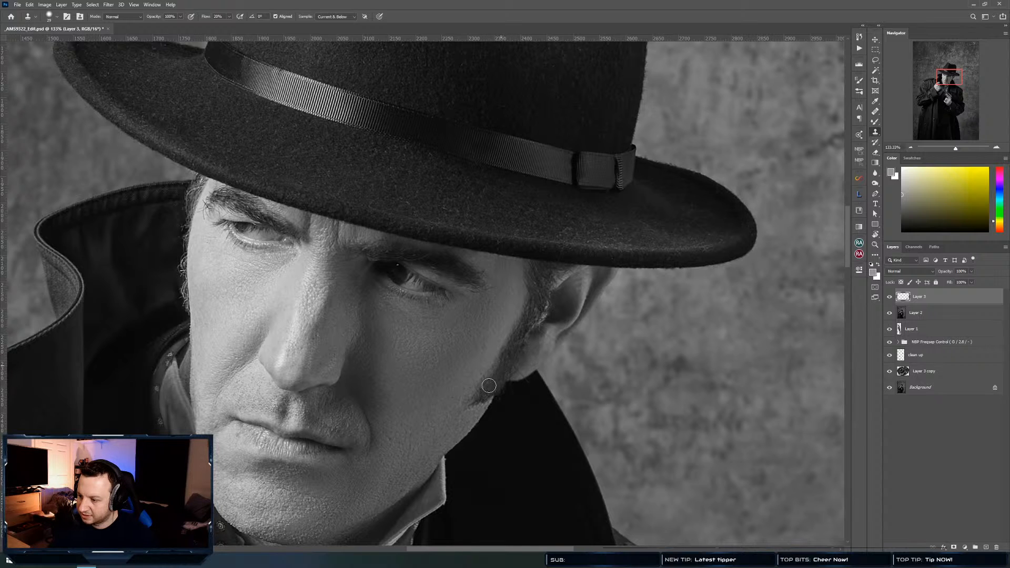
# Compare the retouched portrait with the original by showing only the Background layer and restoring all layers
pyautogui.scroll(-10, 478, 341)
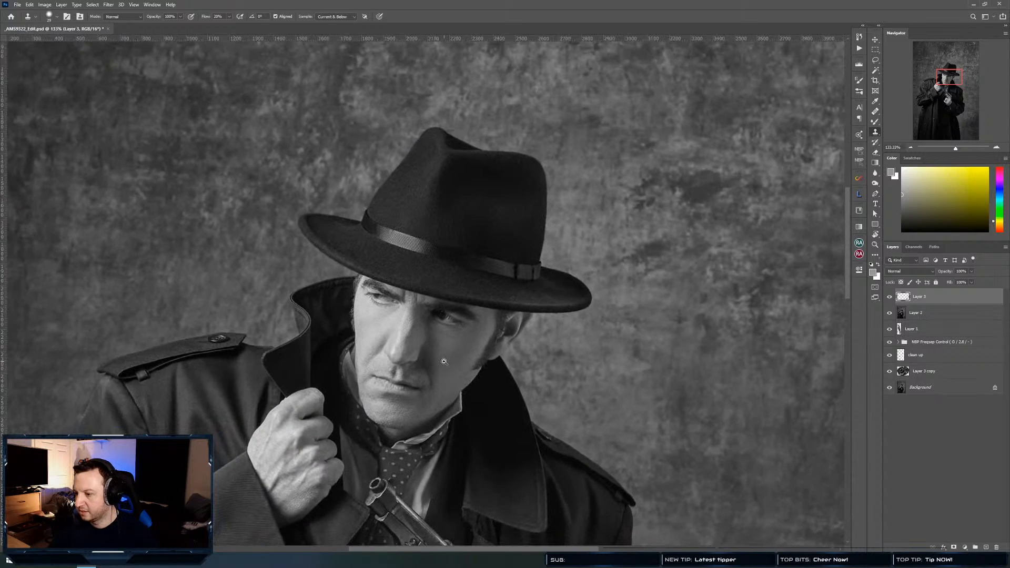
pyautogui.scroll(1, 433, 341)
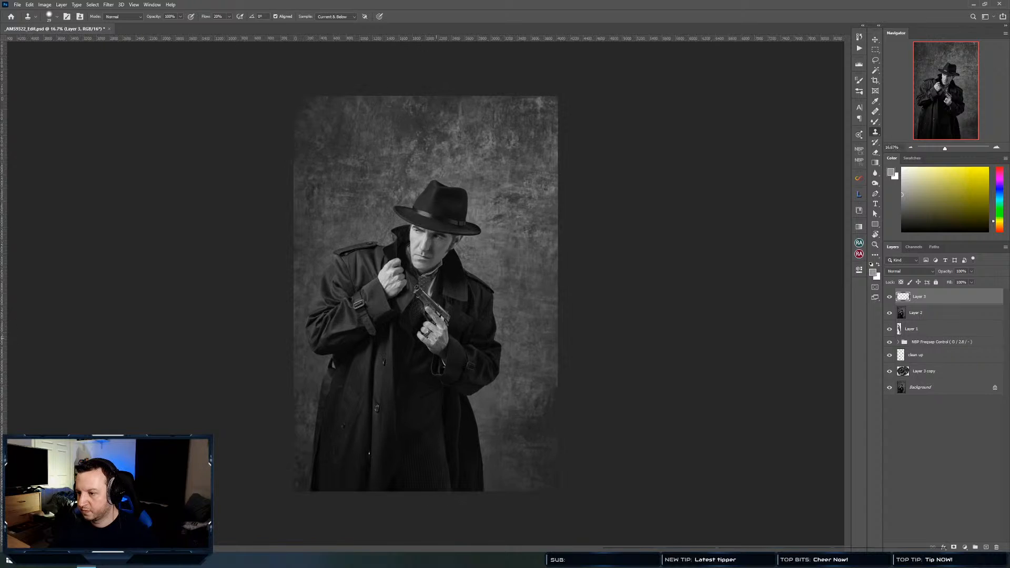
pyautogui.press('v')
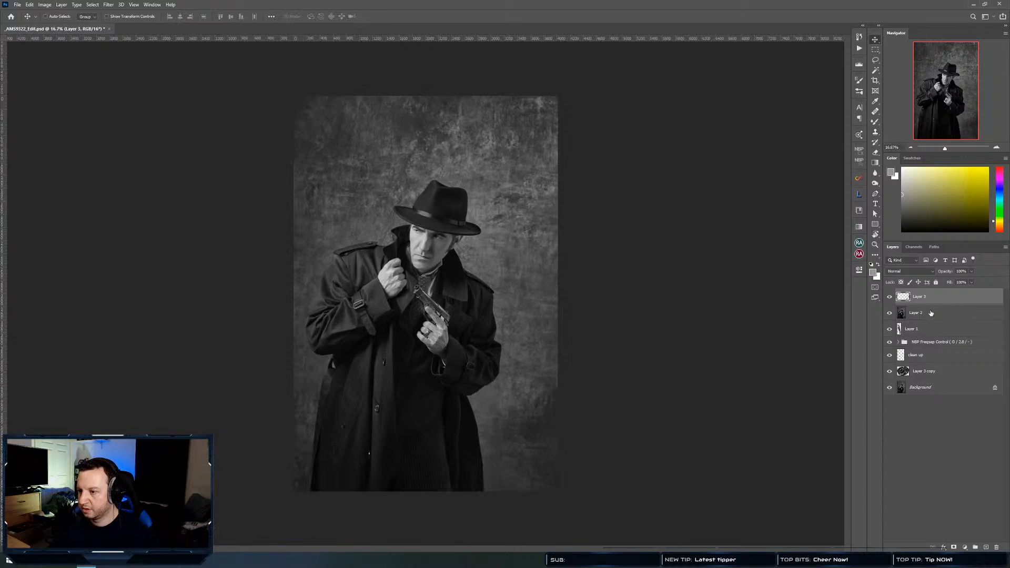
pyautogui.keyDown('alt'); pyautogui.click(890, 388); pyautogui.keyUp('alt')
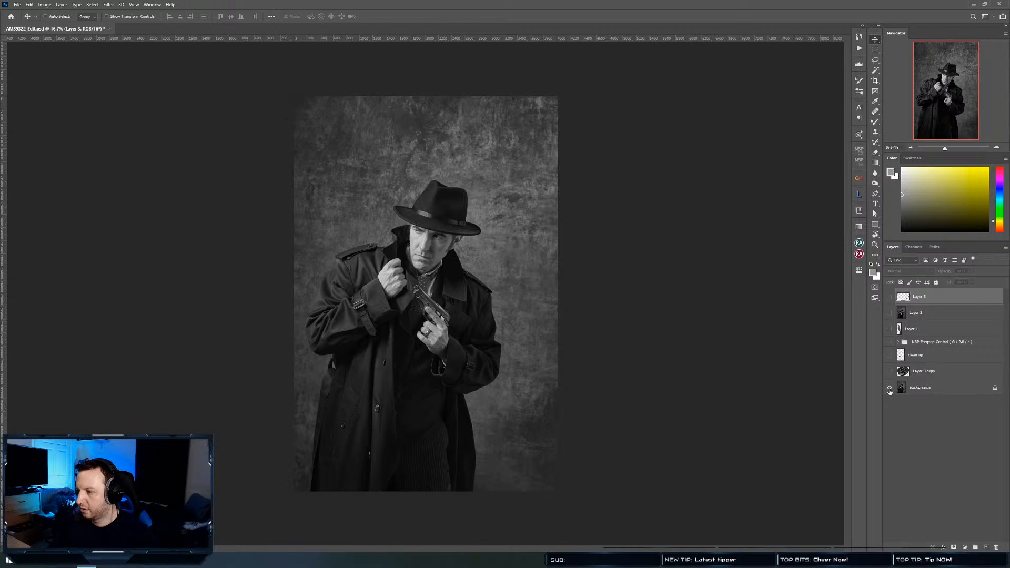
pyautogui.keyDown('alt'); pyautogui.click(889, 388); pyautogui.keyUp('alt')
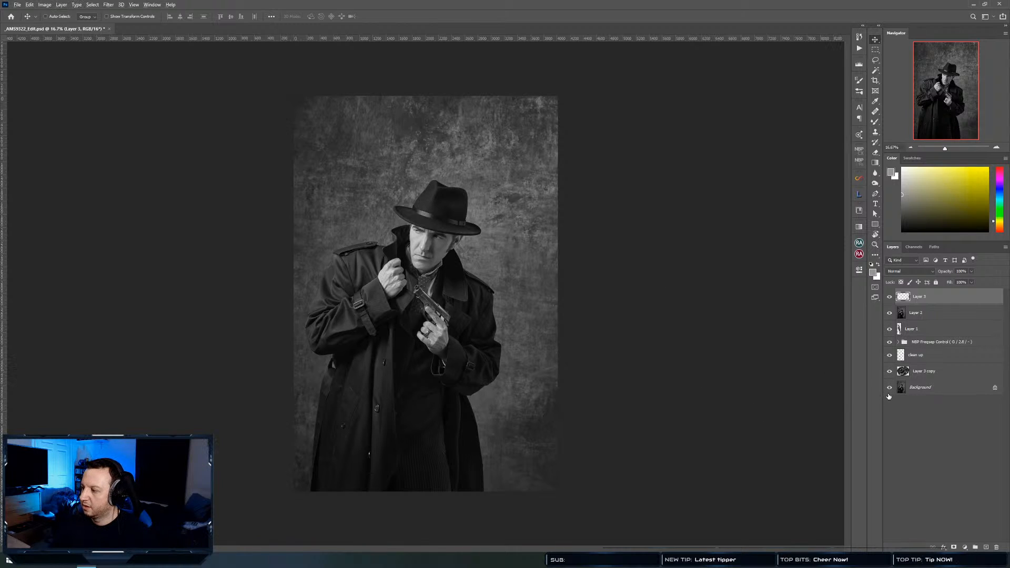
pyautogui.keyDown('alt'); pyautogui.click(890, 389); pyautogui.keyUp('alt')
pyautogui.keyDown('alt'); pyautogui.click(890, 389); pyautogui.keyUp('alt')
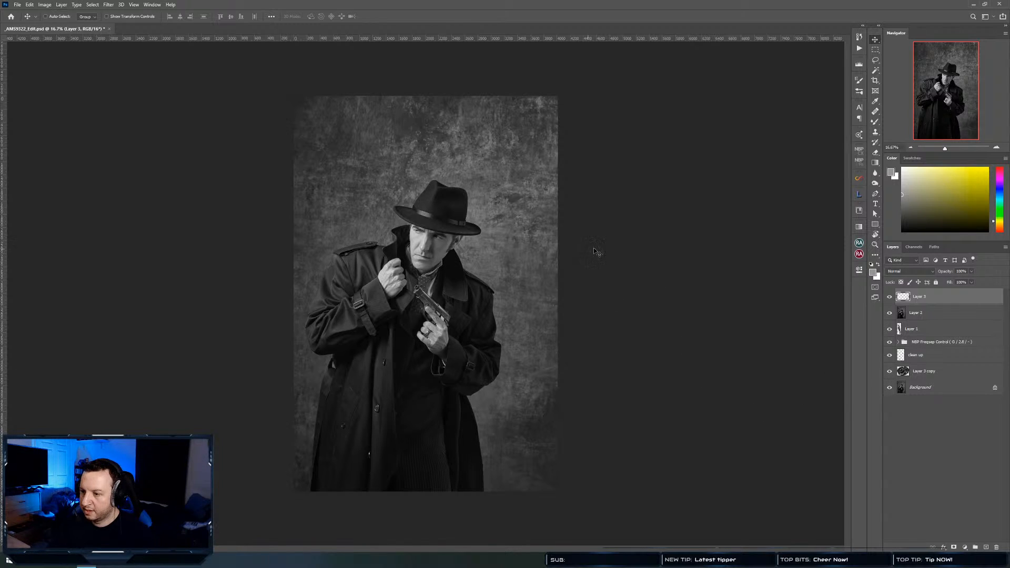
# Save the layered PSD with Maximize Compatibility enabled
pyautogui.hotkey('ctrl', 's')
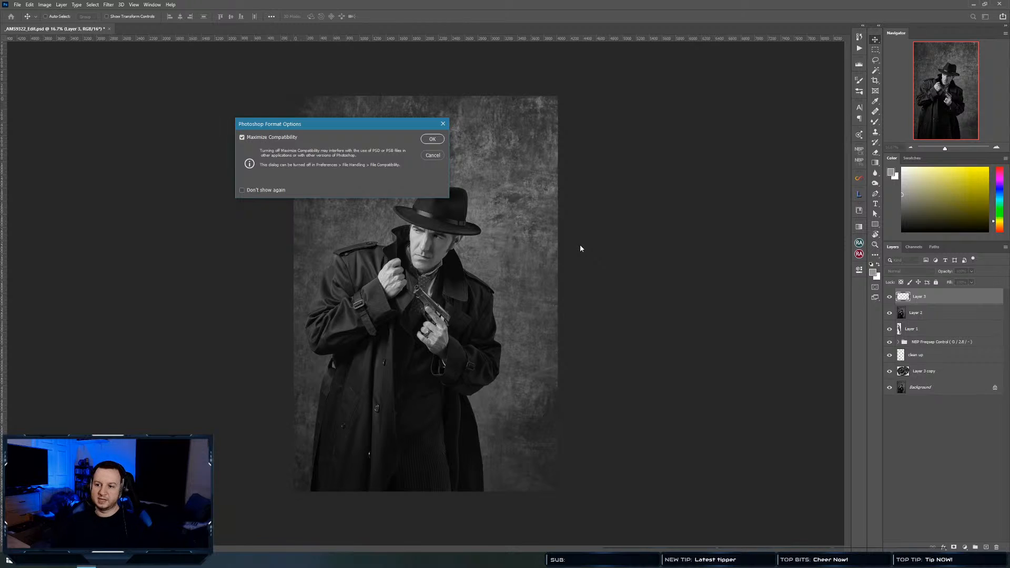
pyautogui.press('Return')
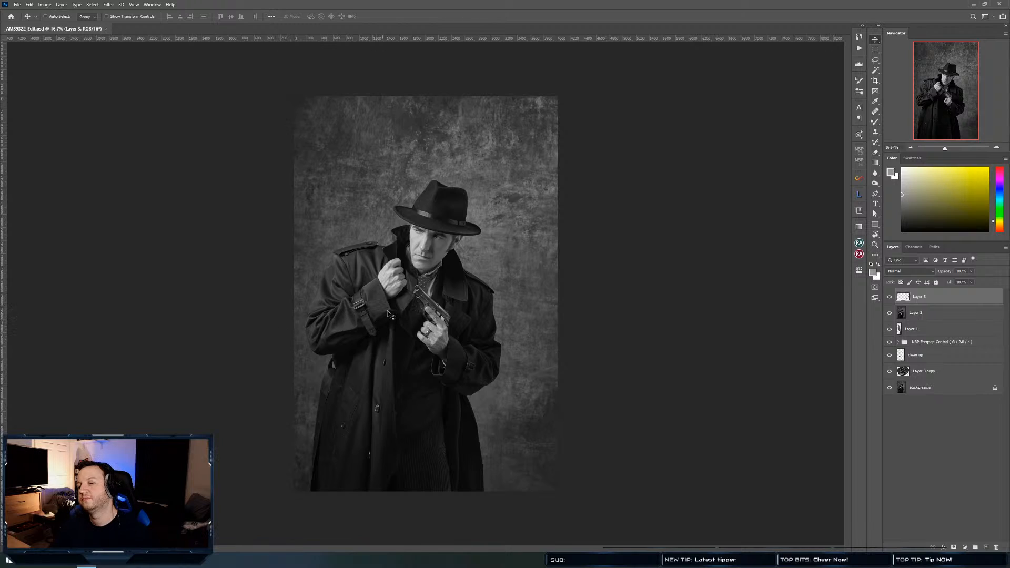
pyautogui.moveTo(417, 249); pyautogui.dragTo(429, 272)
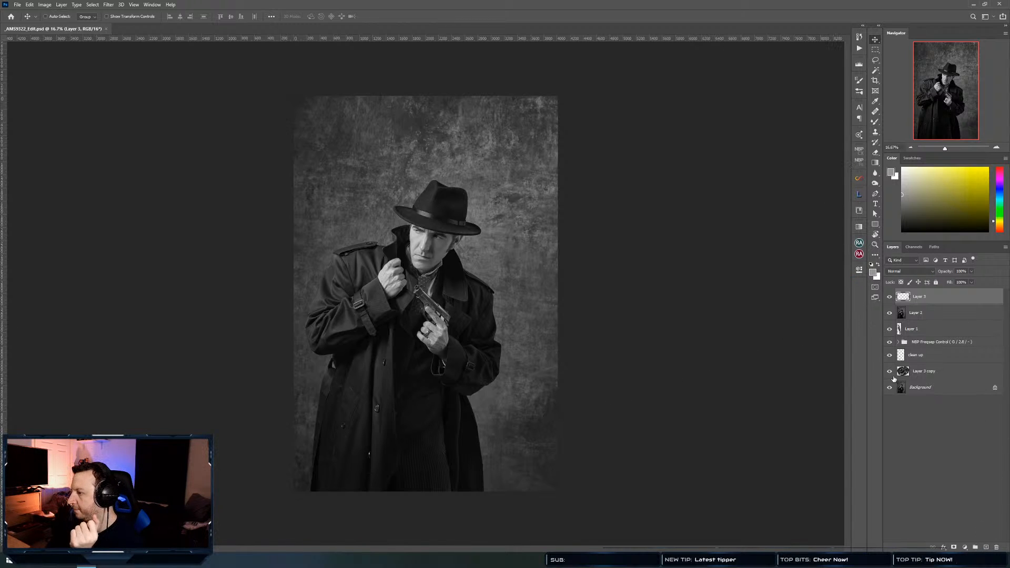
# Generate the Beauty Retouch D&B Curves Setup and delete its Visual Aid group, keeping the Dodge & Burn group
pyautogui.click(859, 244)
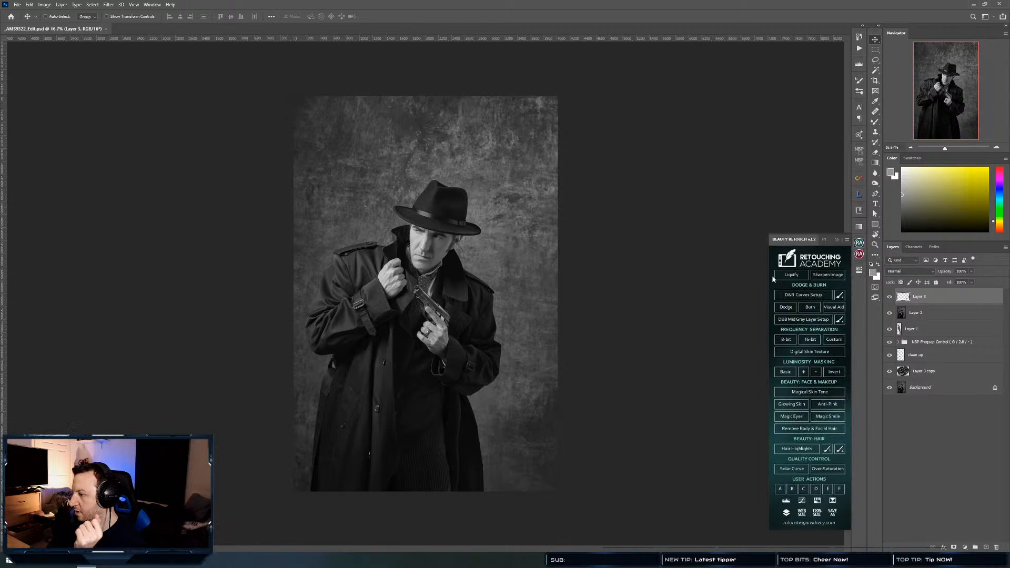
pyautogui.click(803, 295)
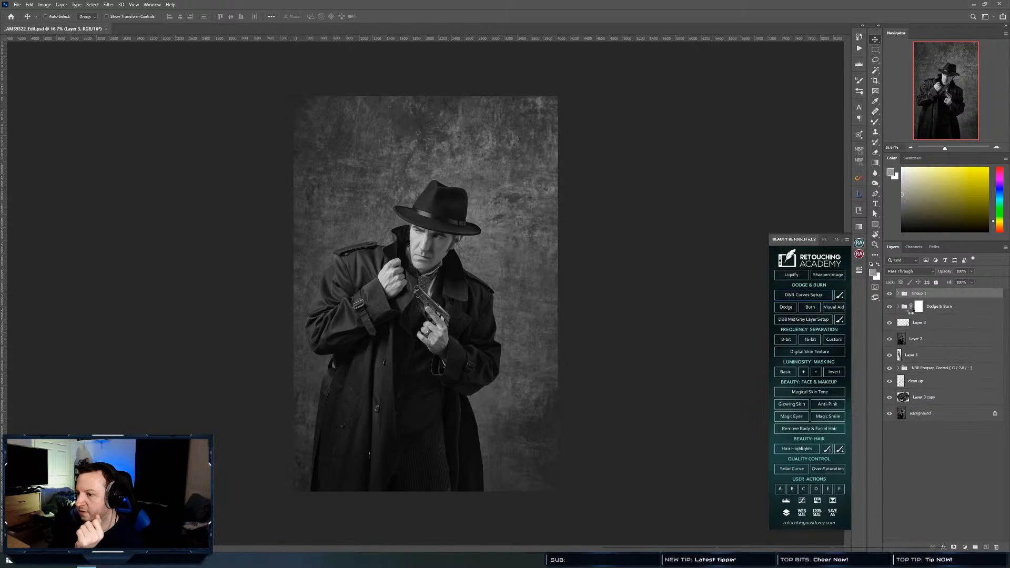
pyautogui.click(860, 245)
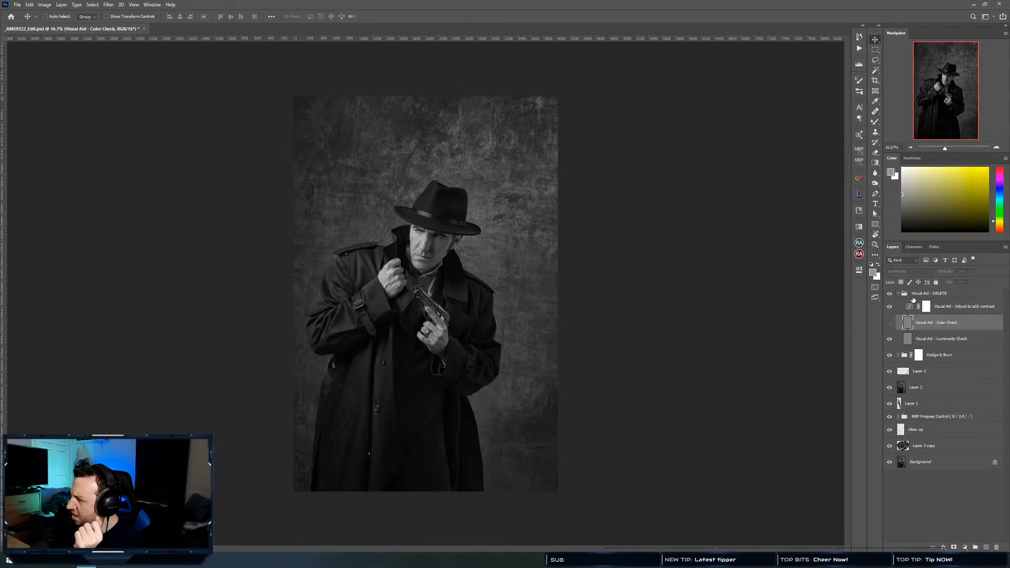
pyautogui.moveTo(919, 297)
pyautogui.mouseDown()
pyautogui.moveTo(947, 545)
pyautogui.moveTo(975, 534)
pyautogui.moveTo(996, 548)
pyautogui.mouseUp()
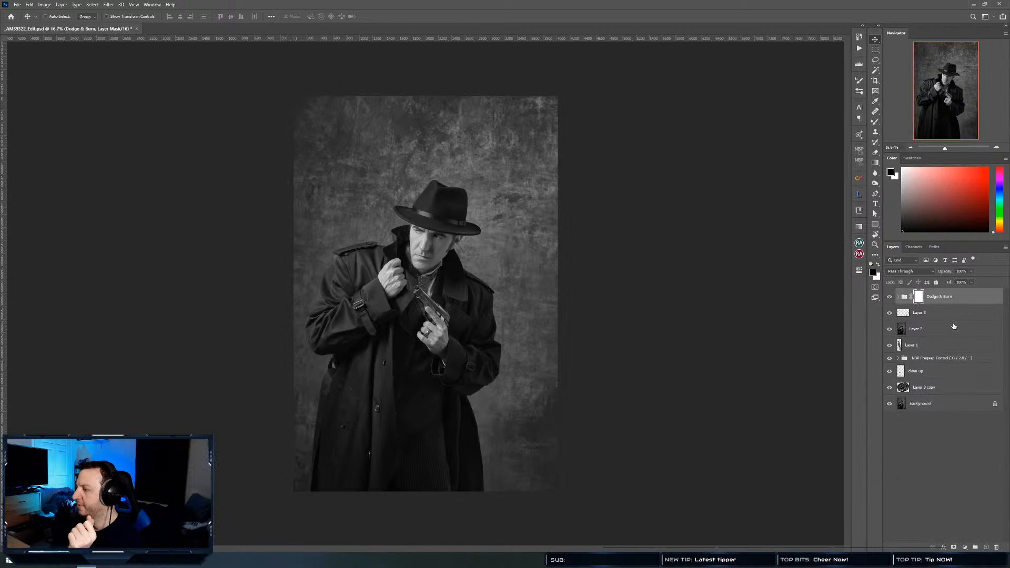
# Set up the Dodge Curve mask for painting with the Brush tool at 2% flow and white as the foreground colour
pyautogui.click(899, 297)
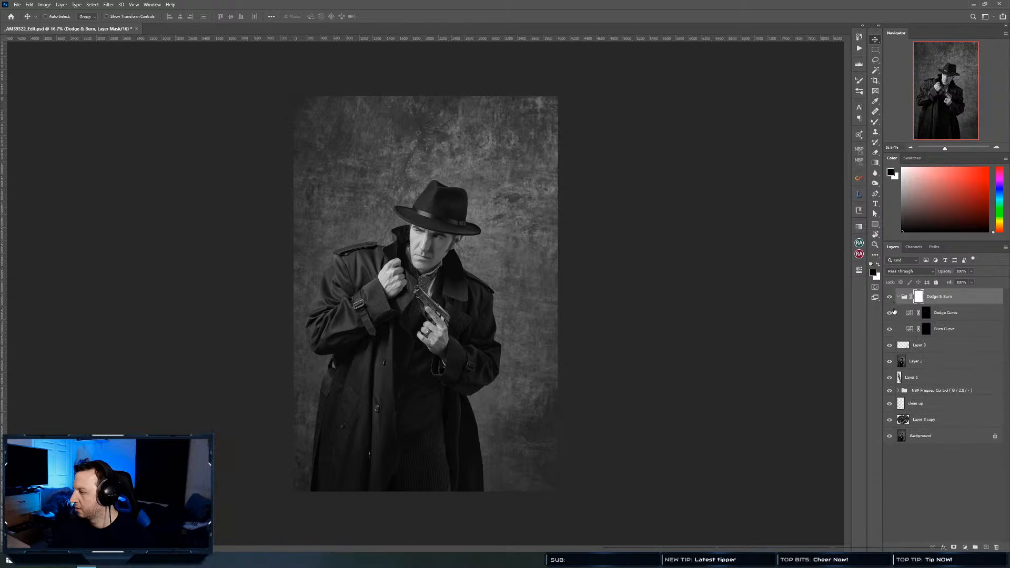
pyautogui.click(947, 316)
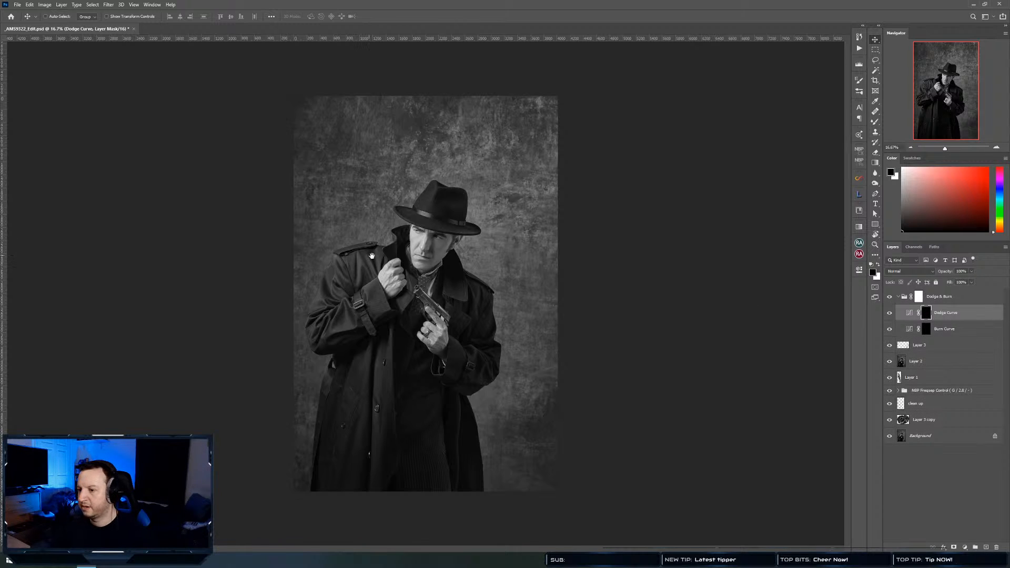
pyautogui.scroll(3, 372, 257)
pyautogui.press('b')
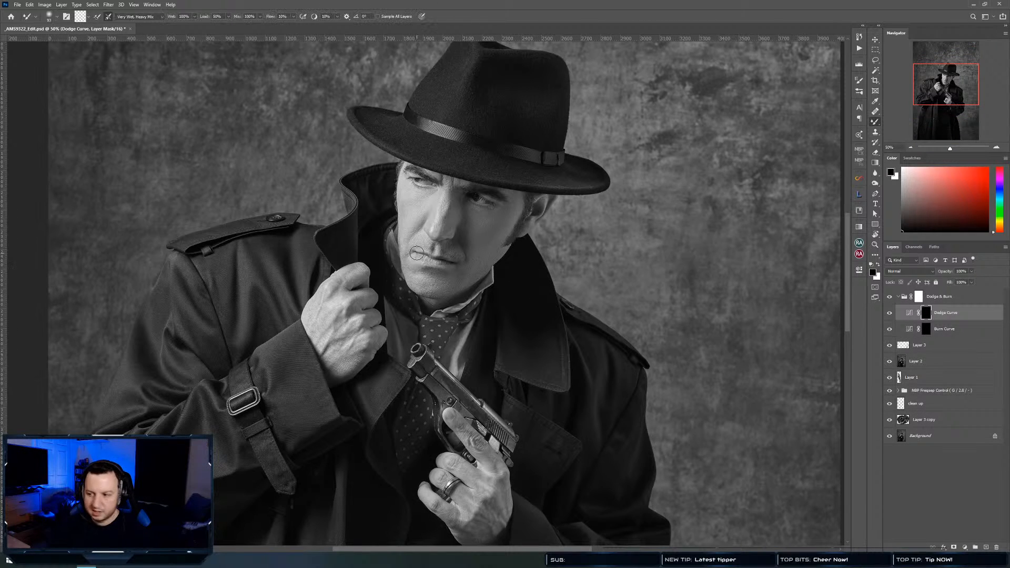
pyautogui.moveTo(433, 246)
pyautogui.mouseDown()
pyautogui.moveTo(463, 236)
pyautogui.moveTo(467, 220)
pyautogui.mouseUp()
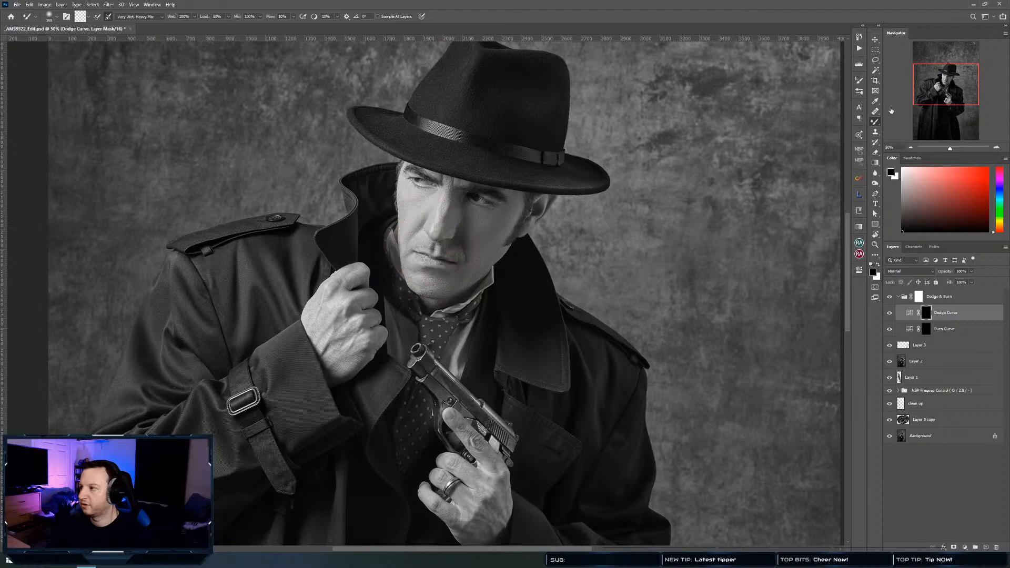
pyautogui.rightClick(874, 124)
pyautogui.click(905, 121)
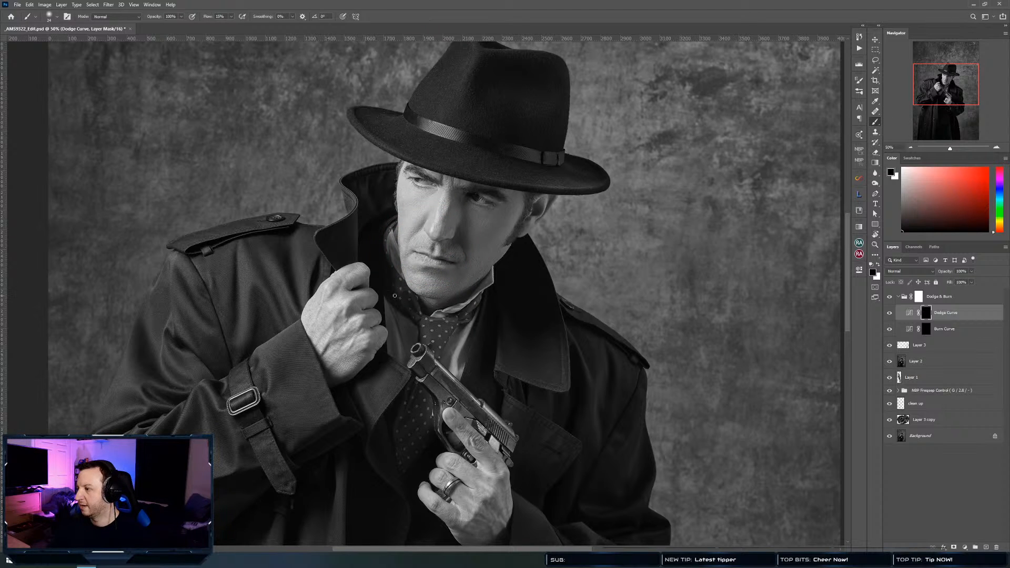
pyautogui.moveTo(392, 276); pyautogui.dragTo(427, 271)
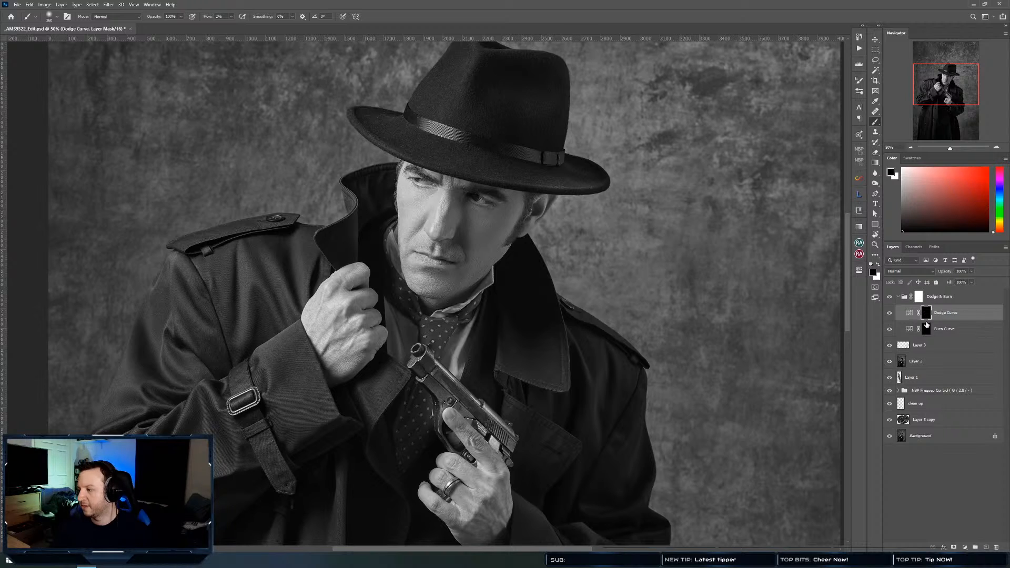
pyautogui.press('x')
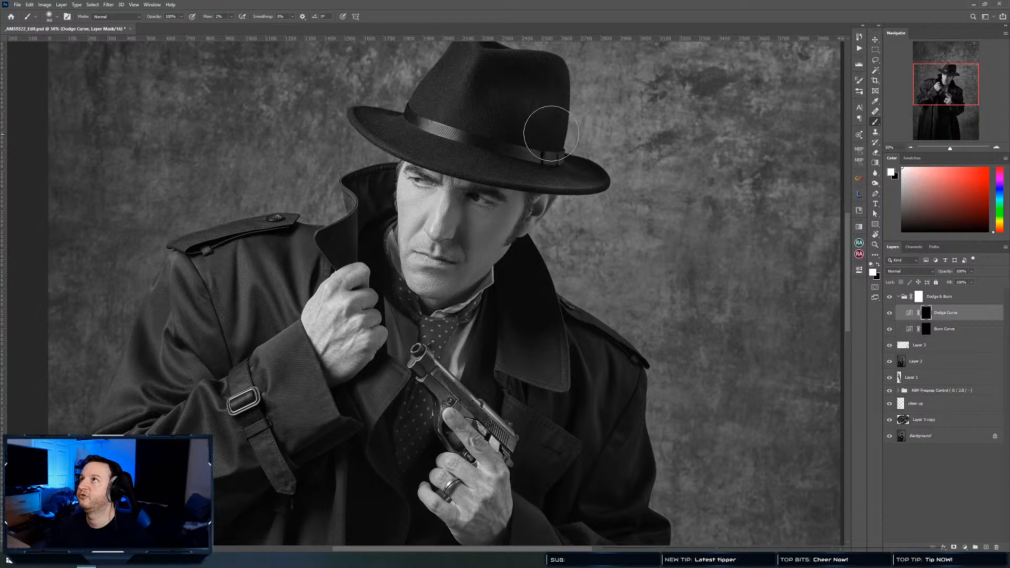
# Dodge the lit areas of the man's face with soft strokes on the Dodge Curve mask
pyautogui.keyDown('alt'); pyautogui.rightClick(539, 242); pyautogui.keyUp('alt')
pyautogui.moveTo(521, 238)
pyautogui.mouseDown()
pyautogui.moveTo(467, 223)
pyautogui.moveTo(450, 230)
pyautogui.moveTo(475, 218)
pyautogui.moveTo(473, 234)
pyautogui.mouseUp()
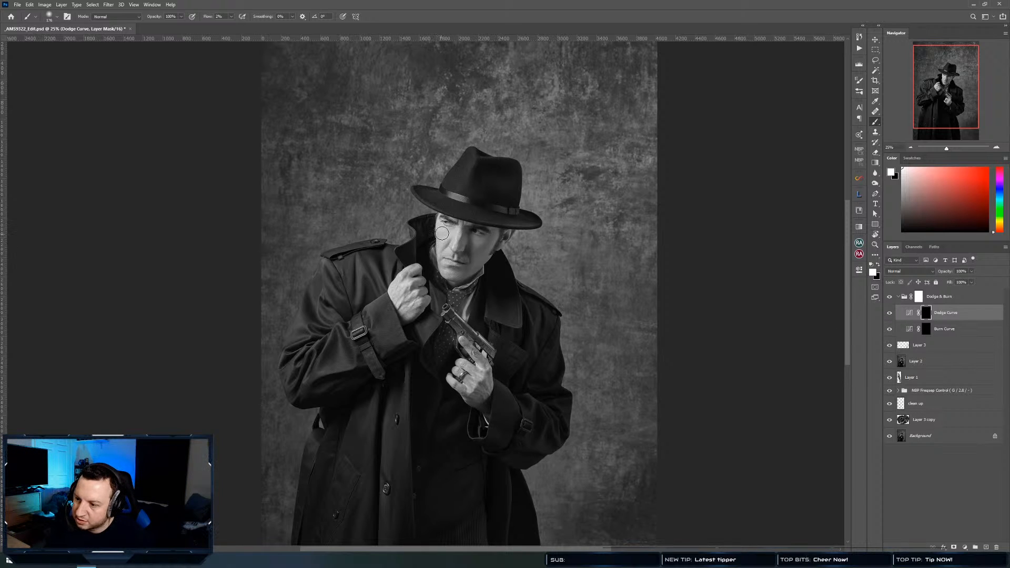
pyautogui.moveTo(440, 230); pyautogui.dragTo(467, 236)
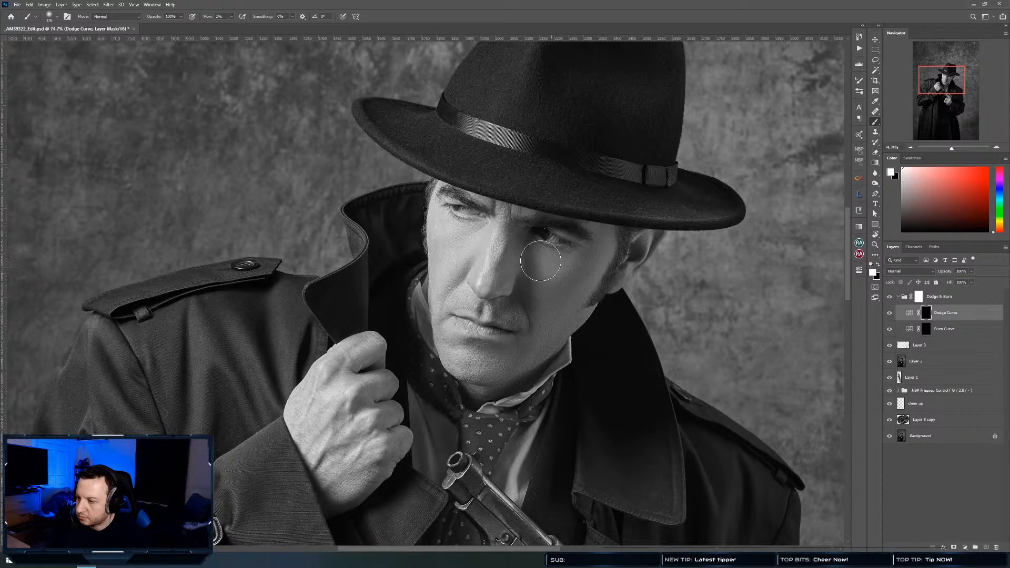
pyautogui.moveTo(477, 394); pyautogui.dragTo(413, 202)
pyautogui.keyDown('ctrl'); pyautogui.click(436, 205); pyautogui.keyUp('ctrl')
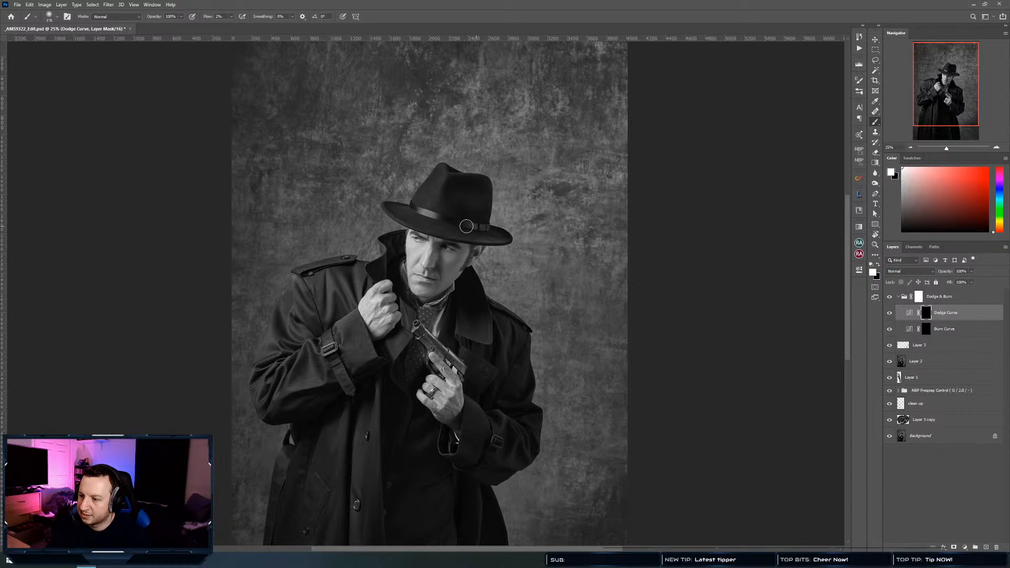
# Dodge the coat's shoulder, sleeve folds and cuff on the arm holding the collar, using a larger brush
pyautogui.moveTo(311, 380); pyautogui.dragTo(342, 308)
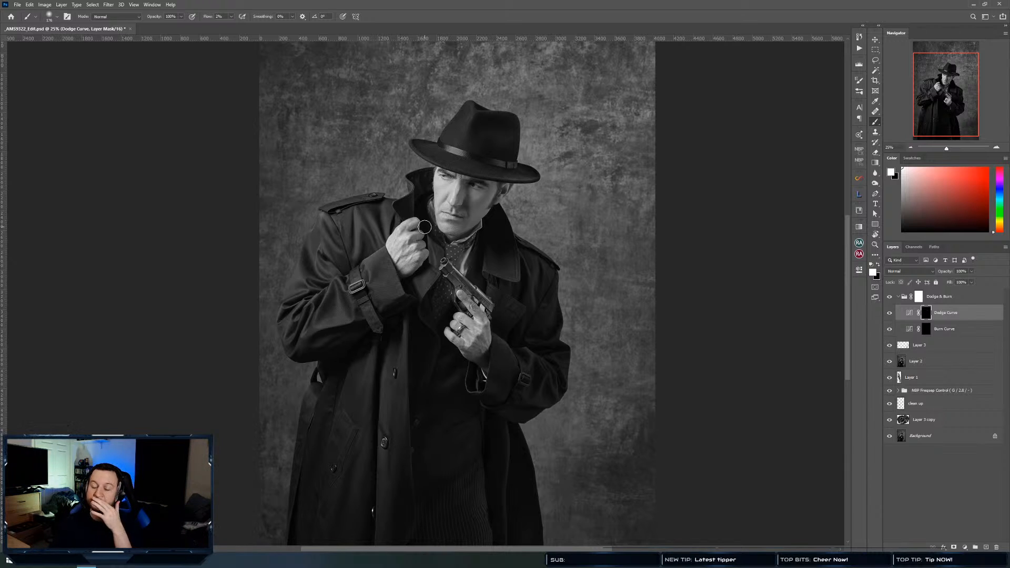
pyautogui.keyDown('alt'); pyautogui.rightClick(386, 383); pyautogui.keyUp('alt')
pyautogui.moveTo(391, 383); pyautogui.dragTo(409, 372)
pyautogui.moveTo(310, 398)
pyautogui.mouseDown()
pyautogui.moveTo(306, 414)
pyautogui.moveTo(314, 389)
pyautogui.moveTo(306, 404)
pyautogui.mouseUp()
pyautogui.moveTo(457, 372)
pyautogui.mouseDown()
pyautogui.moveTo(446, 391)
pyautogui.moveTo(466, 371)
pyautogui.mouseUp()
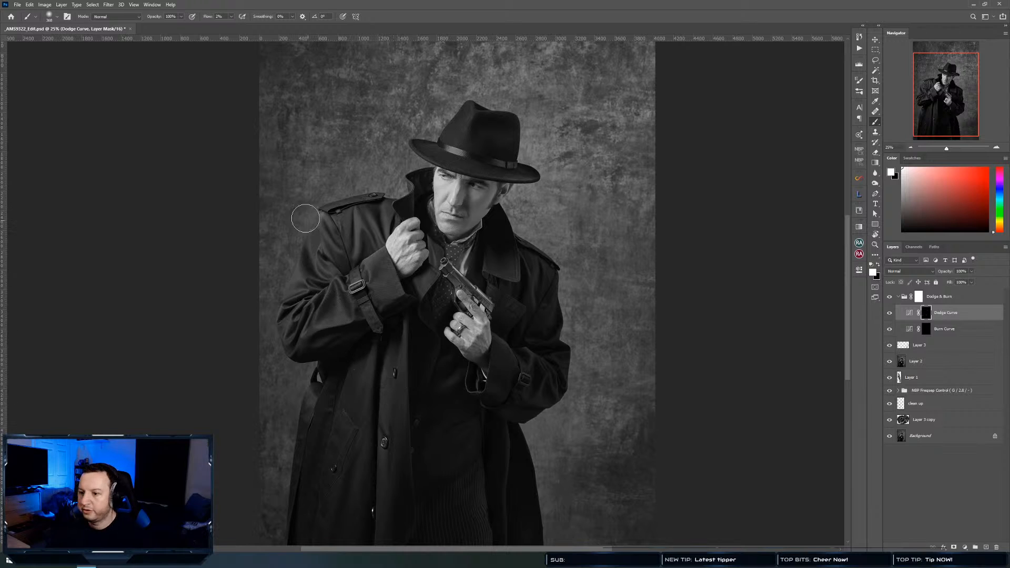
pyautogui.moveTo(360, 226)
pyautogui.mouseDown()
pyautogui.moveTo(350, 263)
pyautogui.moveTo(374, 232)
pyautogui.mouseUp()
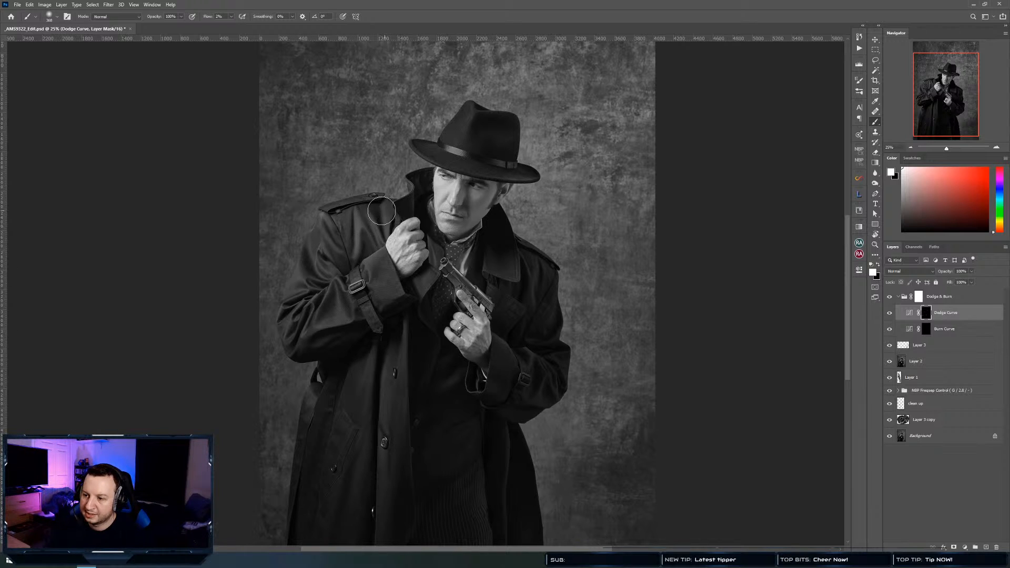
pyautogui.moveTo(300, 279)
pyautogui.mouseDown()
pyautogui.moveTo(288, 294)
pyautogui.moveTo(294, 287)
pyautogui.mouseUp()
pyautogui.moveTo(341, 317)
pyautogui.mouseDown()
pyautogui.moveTo(315, 332)
pyautogui.moveTo(322, 303)
pyautogui.mouseUp()
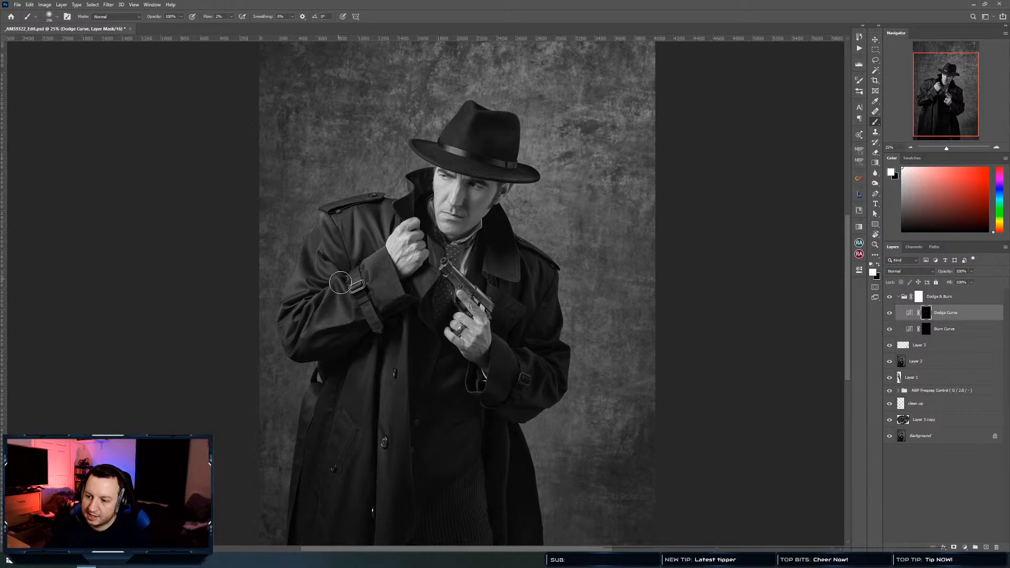
pyautogui.moveTo(375, 272)
pyautogui.mouseDown()
pyautogui.moveTo(375, 259)
pyautogui.moveTo(366, 271)
pyautogui.moveTo(399, 310)
pyautogui.mouseUp()
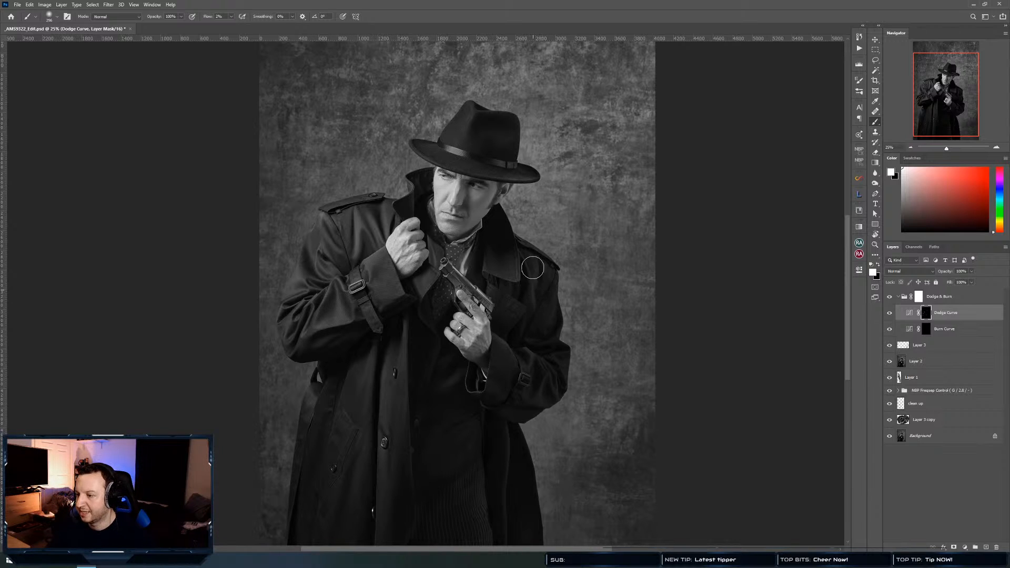
# Dodge the coat's shoulder, collar flap and sleeve on the arm holding the pistol
pyautogui.moveTo(533, 267); pyautogui.dragTo(531, 299)
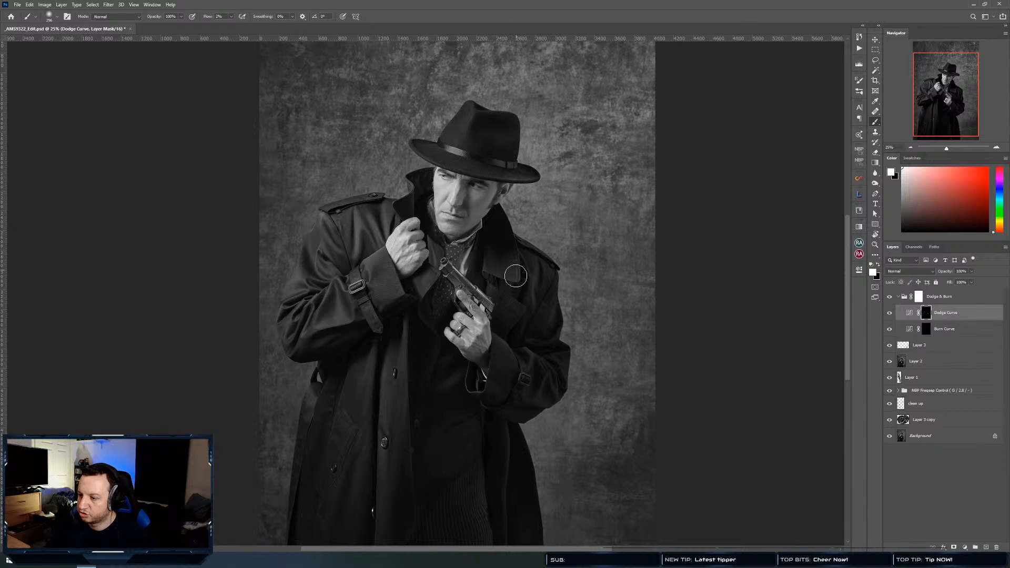
pyautogui.moveTo(515, 277)
pyautogui.mouseDown()
pyautogui.moveTo(489, 269)
pyautogui.moveTo(501, 274)
pyautogui.mouseUp()
pyautogui.moveTo(484, 392); pyautogui.dragTo(502, 318)
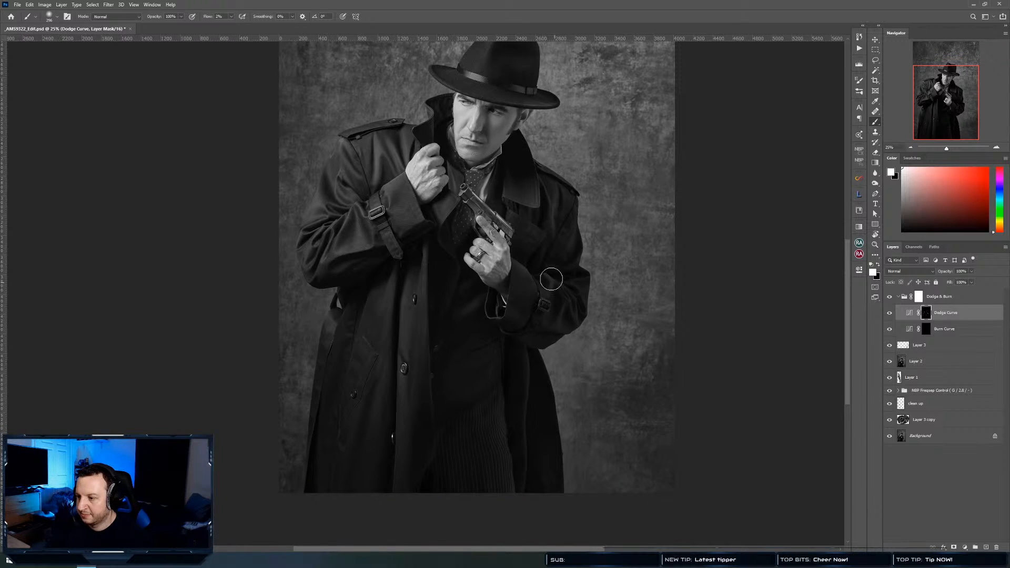
pyautogui.moveTo(561, 313)
pyautogui.mouseDown()
pyautogui.moveTo(566, 335)
pyautogui.moveTo(555, 332)
pyautogui.moveTo(575, 325)
pyautogui.mouseUp()
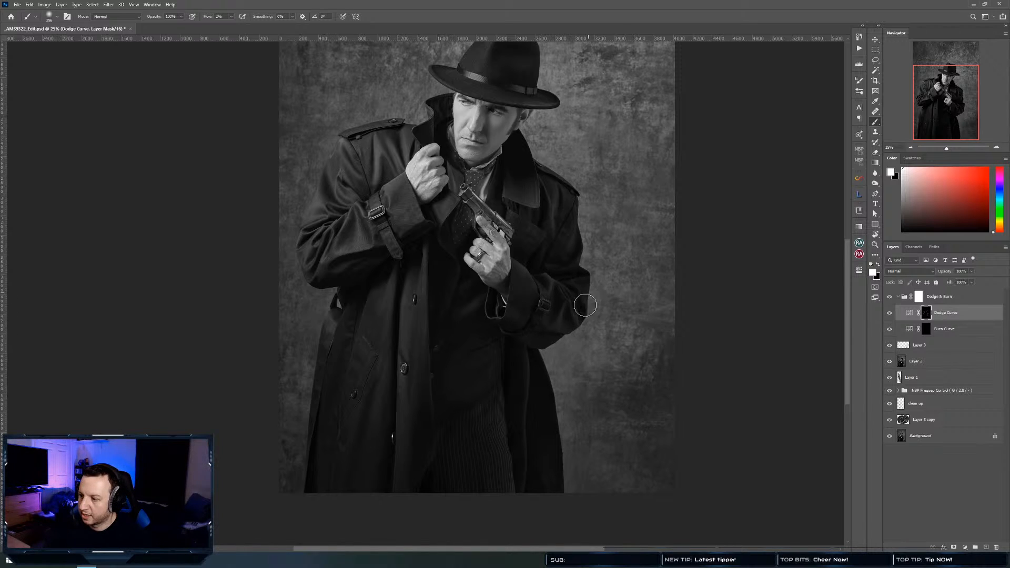
# Dodge the lower front of the coat along the button placket and the folds around it
pyautogui.moveTo(517, 393)
pyautogui.mouseDown()
pyautogui.moveTo(498, 445)
pyautogui.moveTo(510, 468)
pyautogui.moveTo(499, 441)
pyautogui.moveTo(504, 484)
pyautogui.moveTo(500, 432)
pyautogui.moveTo(509, 487)
pyautogui.moveTo(500, 411)
pyautogui.moveTo(503, 516)
pyautogui.moveTo(492, 409)
pyautogui.moveTo(502, 522)
pyautogui.moveTo(515, 409)
pyautogui.moveTo(489, 349)
pyautogui.mouseUp()
pyautogui.moveTo(482, 387)
pyautogui.mouseDown()
pyautogui.moveTo(462, 386)
pyautogui.moveTo(501, 400)
pyautogui.moveTo(502, 514)
pyautogui.mouseUp()
pyautogui.moveTo(417, 440); pyautogui.dragTo(498, 446)
pyautogui.moveTo(481, 412); pyautogui.dragTo(479, 384)
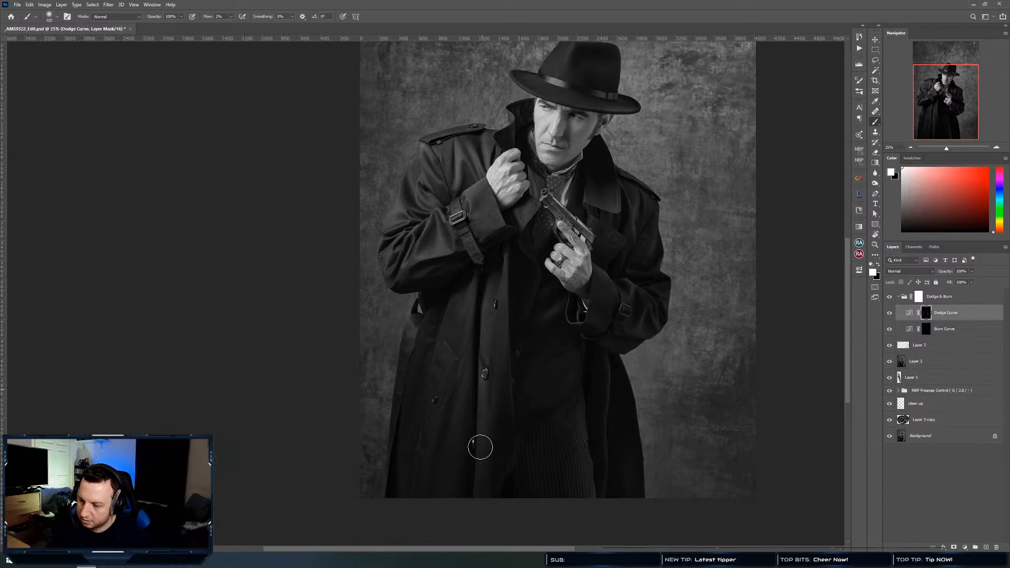
pyautogui.moveTo(481, 276)
pyautogui.mouseDown()
pyautogui.moveTo(463, 336)
pyautogui.moveTo(485, 291)
pyautogui.moveTo(484, 307)
pyautogui.moveTo(502, 300)
pyautogui.moveTo(505, 251)
pyautogui.moveTo(505, 309)
pyautogui.moveTo(509, 252)
pyautogui.mouseUp()
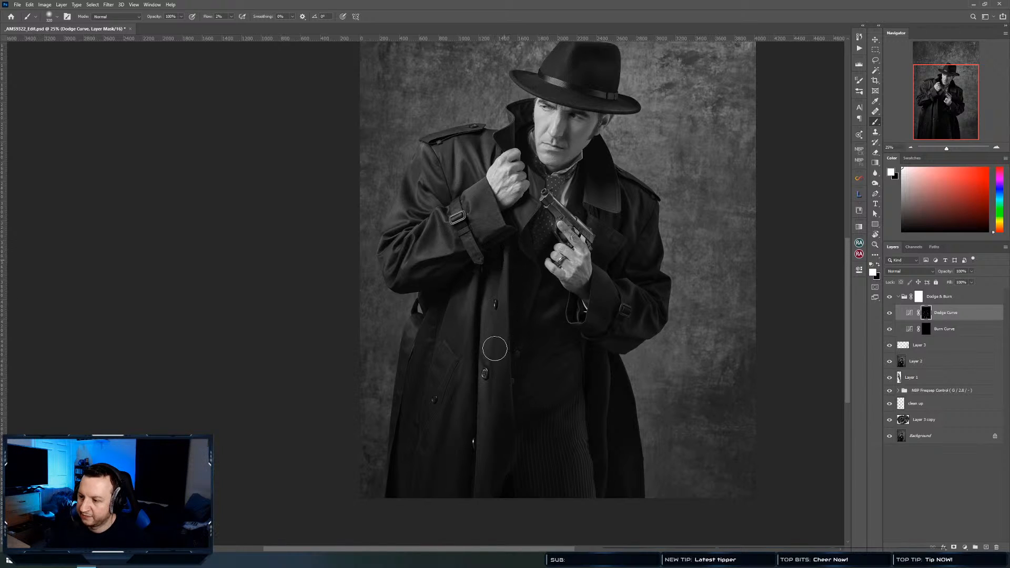
pyautogui.moveTo(493, 374); pyautogui.dragTo(411, 488)
# Burn the shadow side of the face around the ear, cheek, jaw and chin on the Burn Curve mask
pyautogui.click(925, 334)
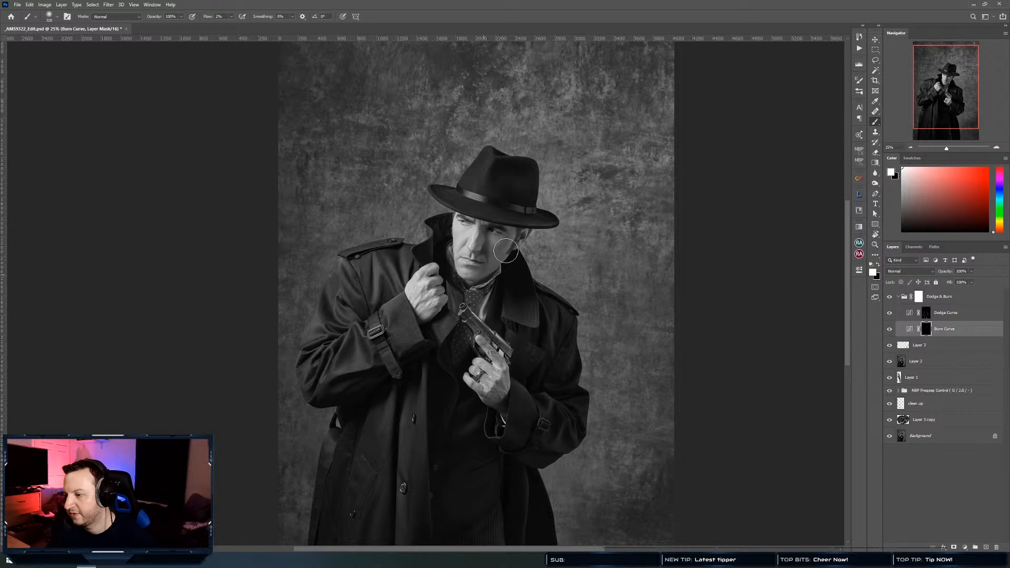
pyautogui.scroll(7, 509, 235)
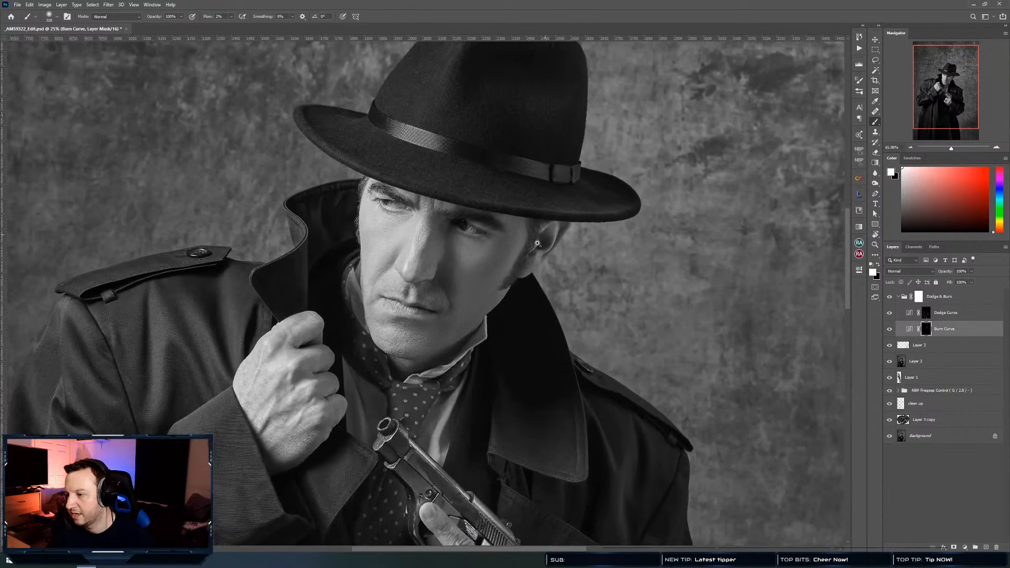
pyautogui.moveTo(532, 252); pyautogui.dragTo(506, 248)
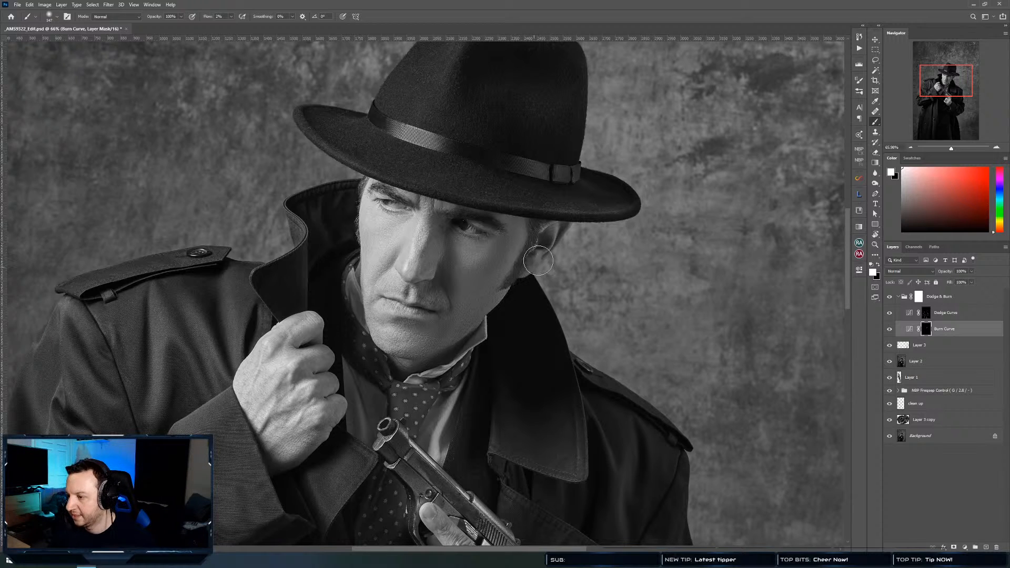
pyautogui.moveTo(459, 299); pyautogui.dragTo(472, 299)
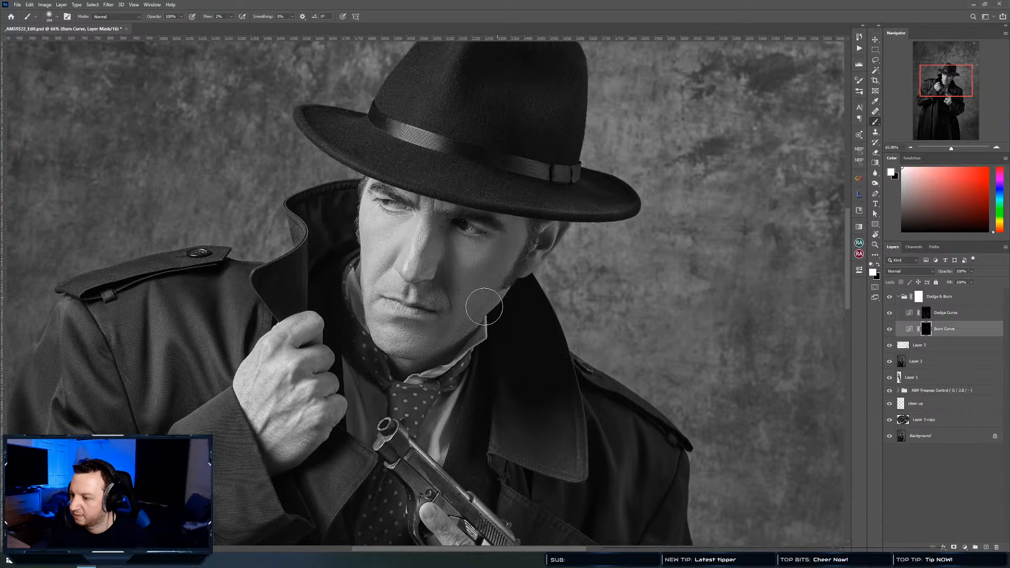
pyautogui.moveTo(396, 357)
pyautogui.mouseDown()
pyautogui.moveTo(447, 343)
pyautogui.moveTo(459, 334)
pyautogui.moveTo(404, 354)
pyautogui.moveTo(446, 344)
pyautogui.moveTo(418, 354)
pyautogui.moveTo(495, 291)
pyautogui.moveTo(405, 361)
pyautogui.moveTo(439, 343)
pyautogui.moveTo(411, 358)
pyautogui.moveTo(395, 325)
pyautogui.moveTo(421, 327)
pyautogui.mouseUp()
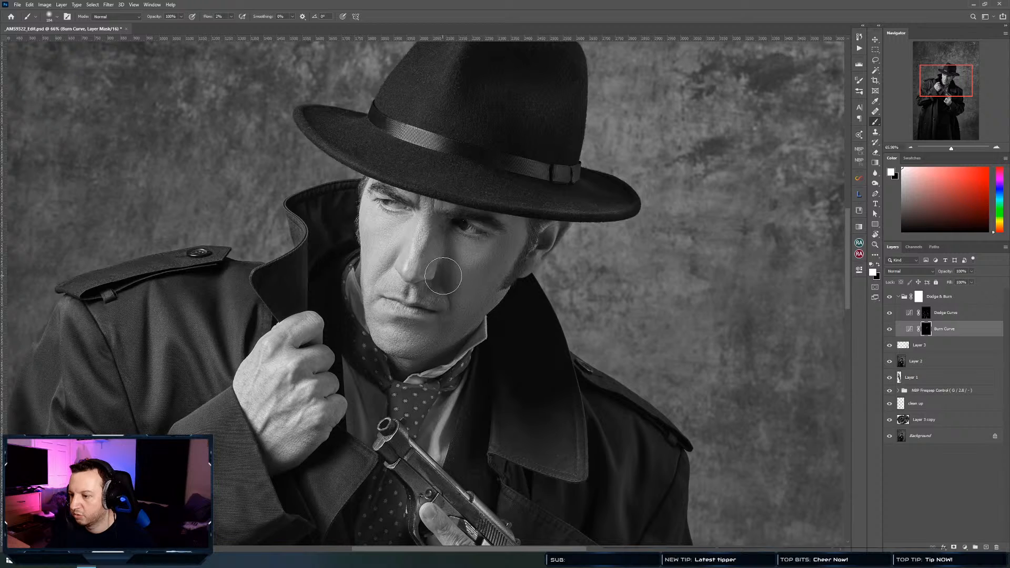
pyautogui.moveTo(443, 276)
pyautogui.mouseDown()
pyautogui.moveTo(427, 297)
pyautogui.moveTo(440, 299)
pyautogui.moveTo(443, 325)
pyautogui.moveTo(426, 339)
pyautogui.moveTo(447, 299)
pyautogui.moveTo(439, 235)
pyautogui.moveTo(427, 248)
pyautogui.moveTo(440, 223)
pyautogui.moveTo(438, 240)
pyautogui.moveTo(447, 237)
pyautogui.moveTo(428, 278)
pyautogui.moveTo(503, 268)
pyautogui.moveTo(514, 235)
pyautogui.moveTo(487, 284)
pyautogui.moveTo(463, 291)
pyautogui.moveTo(489, 267)
pyautogui.mouseUp()
pyautogui.keyDown('alt'); pyautogui.rightClick(503, 268); pyautogui.keyUp('alt')
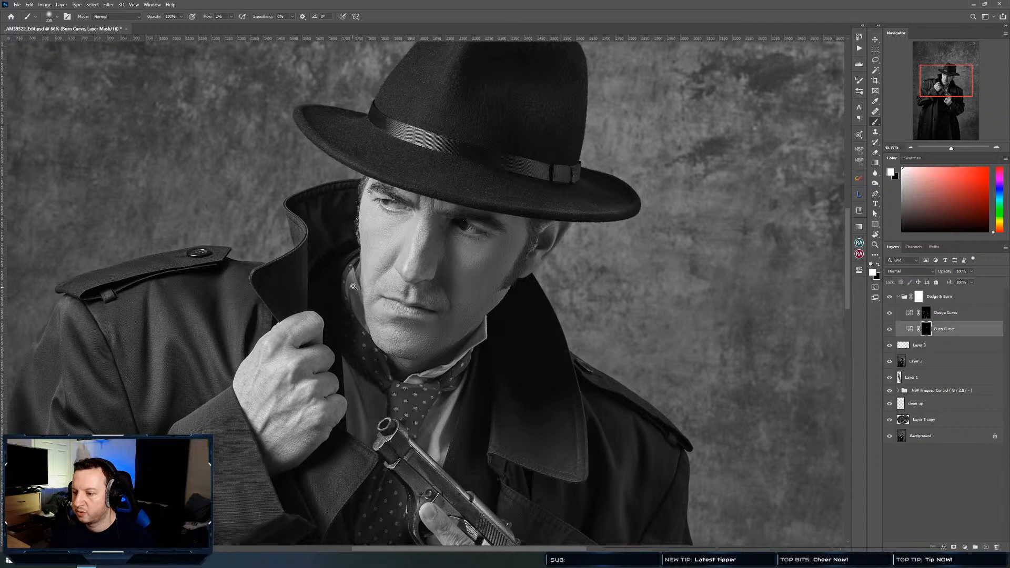
# Burn the neck and shirt collar beside the lit side of the jaw with a small brush
pyautogui.moveTo(353, 287); pyautogui.dragTo(414, 298)
pyautogui.keyDown('alt'); pyautogui.rightClick(410, 313); pyautogui.keyUp('alt')
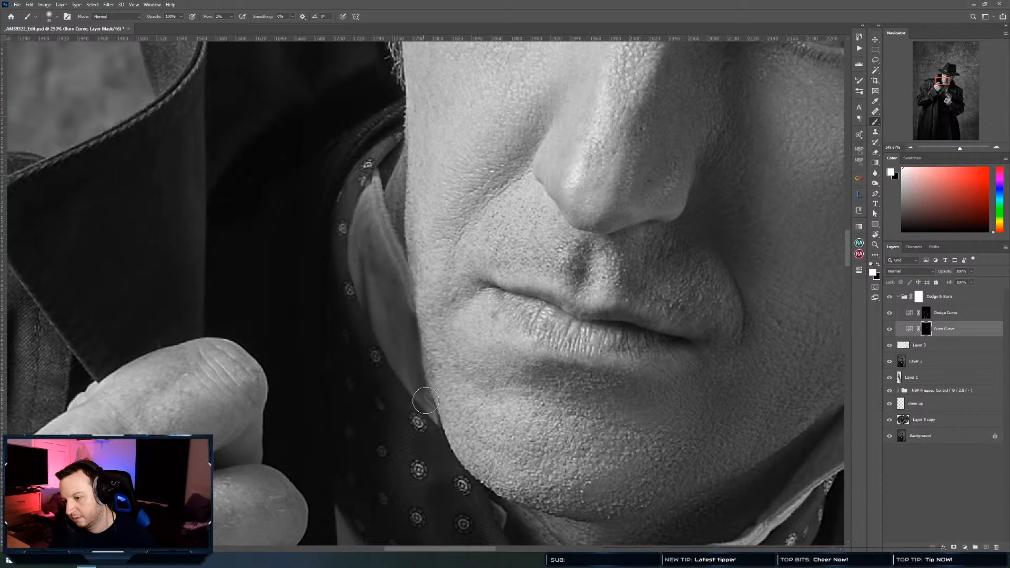
pyautogui.moveTo(395, 262)
pyautogui.mouseDown()
pyautogui.moveTo(332, 293)
pyautogui.moveTo(472, 319)
pyautogui.mouseUp()
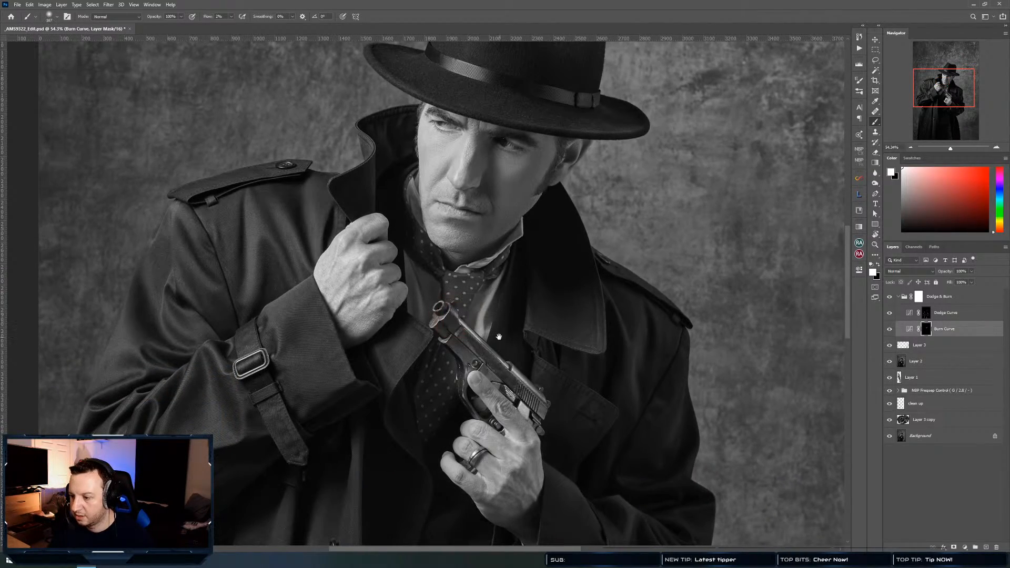
# Burn the pistol's barrel, slide, grip end and trigger guard to deepen their shadows on the Burn Curve mask
pyautogui.moveTo(471, 353); pyautogui.dragTo(492, 364)
pyautogui.moveTo(451, 321)
pyautogui.mouseDown()
pyautogui.moveTo(494, 362)
pyautogui.moveTo(511, 359)
pyautogui.moveTo(552, 409)
pyautogui.moveTo(473, 337)
pyautogui.moveTo(548, 414)
pyautogui.moveTo(490, 343)
pyautogui.moveTo(473, 344)
pyautogui.moveTo(437, 284)
pyautogui.moveTo(426, 303)
pyautogui.moveTo(431, 266)
pyautogui.moveTo(418, 263)
pyautogui.moveTo(418, 276)
pyautogui.moveTo(441, 267)
pyautogui.mouseUp()
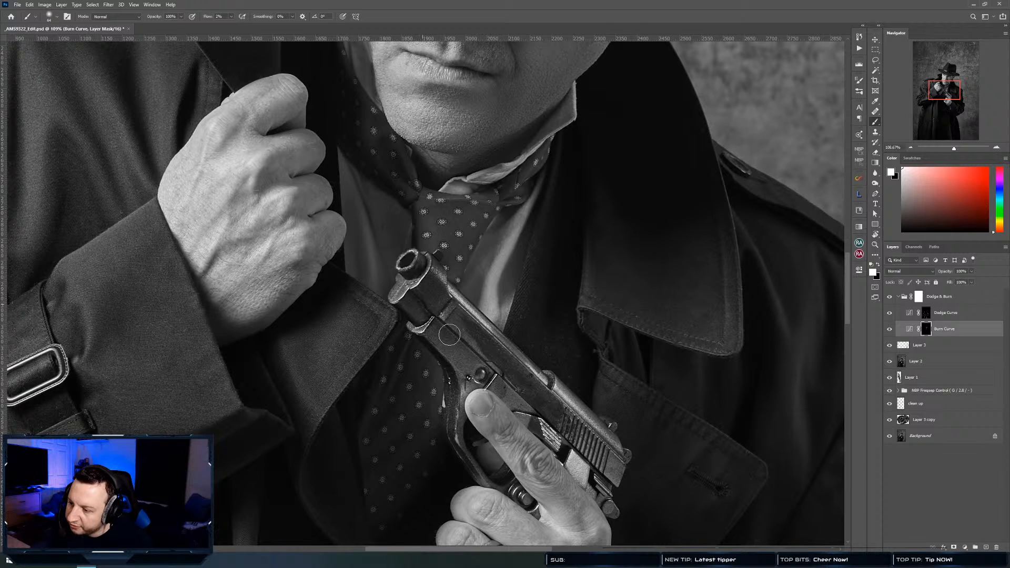
pyautogui.moveTo(470, 351)
pyautogui.mouseDown()
pyautogui.moveTo(451, 336)
pyautogui.moveTo(477, 360)
pyautogui.moveTo(440, 314)
pyautogui.moveTo(367, 262)
pyautogui.mouseUp()
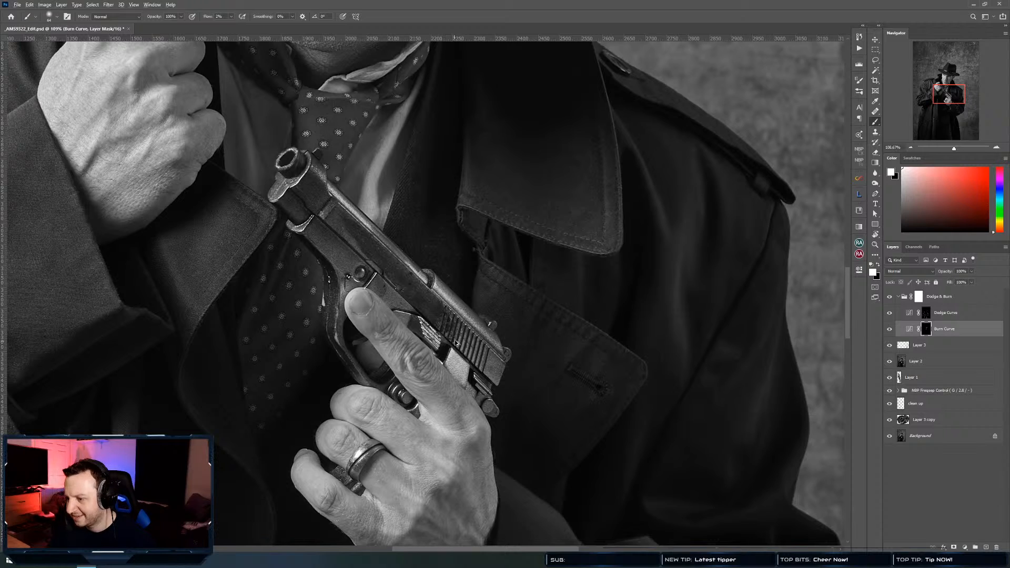
pyautogui.moveTo(456, 343)
pyautogui.mouseDown()
pyautogui.moveTo(440, 302)
pyautogui.moveTo(478, 325)
pyautogui.moveTo(478, 317)
pyautogui.mouseUp()
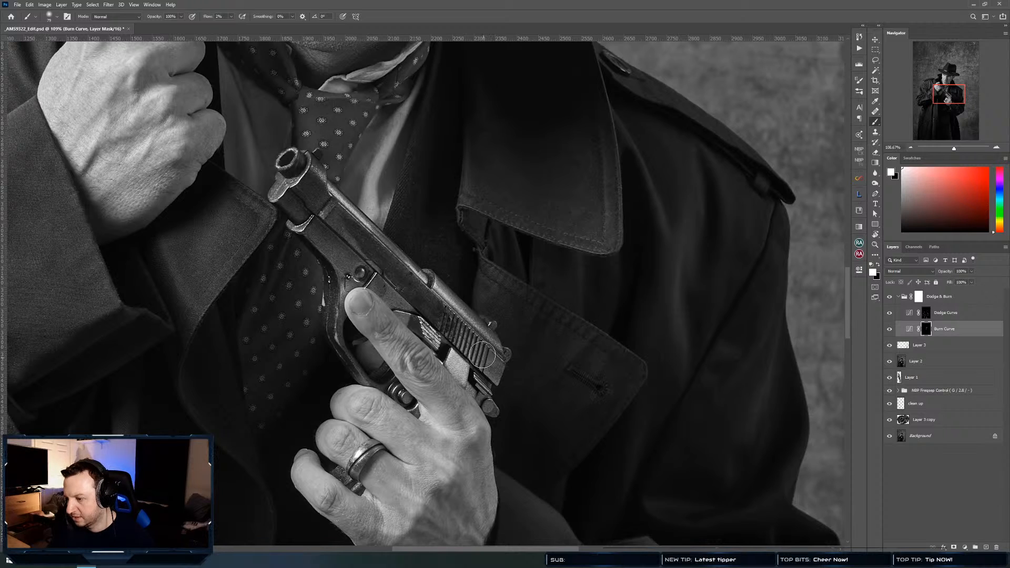
pyautogui.moveTo(493, 418); pyautogui.dragTo(486, 402)
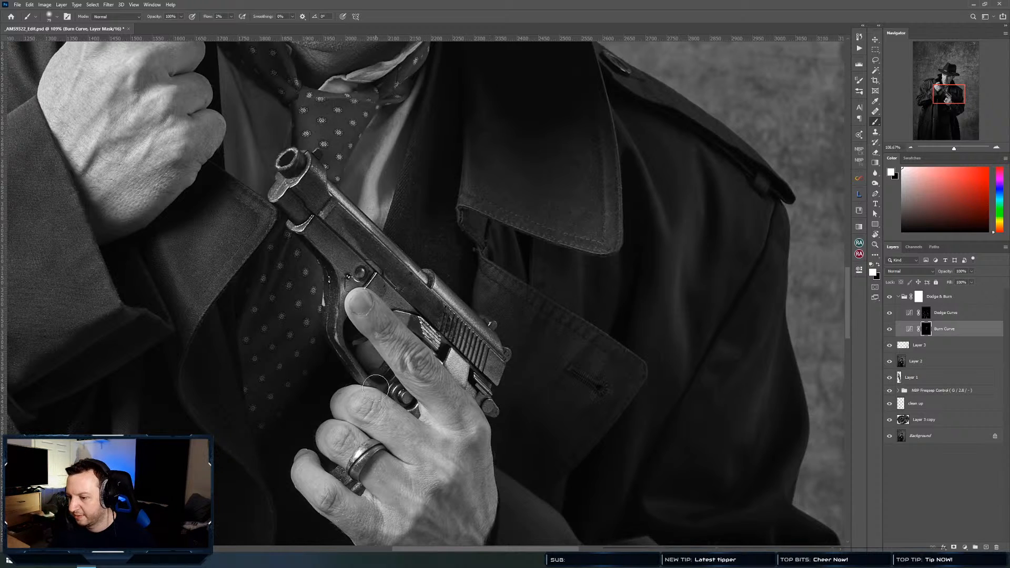
pyautogui.moveTo(399, 398)
pyautogui.mouseDown()
pyautogui.moveTo(379, 399)
pyautogui.moveTo(345, 351)
pyautogui.mouseUp()
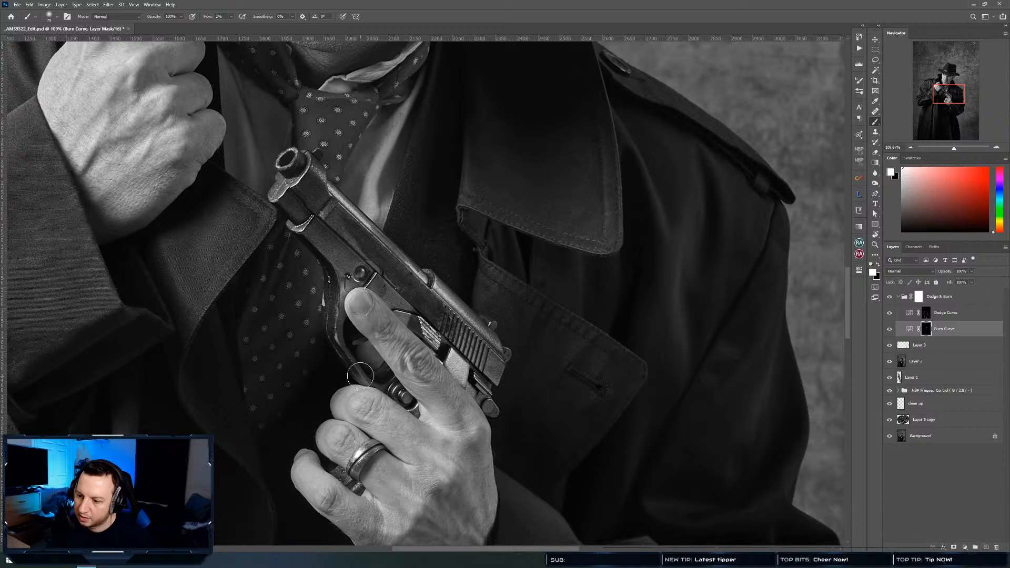
pyautogui.moveTo(333, 263); pyautogui.dragTo(340, 262)
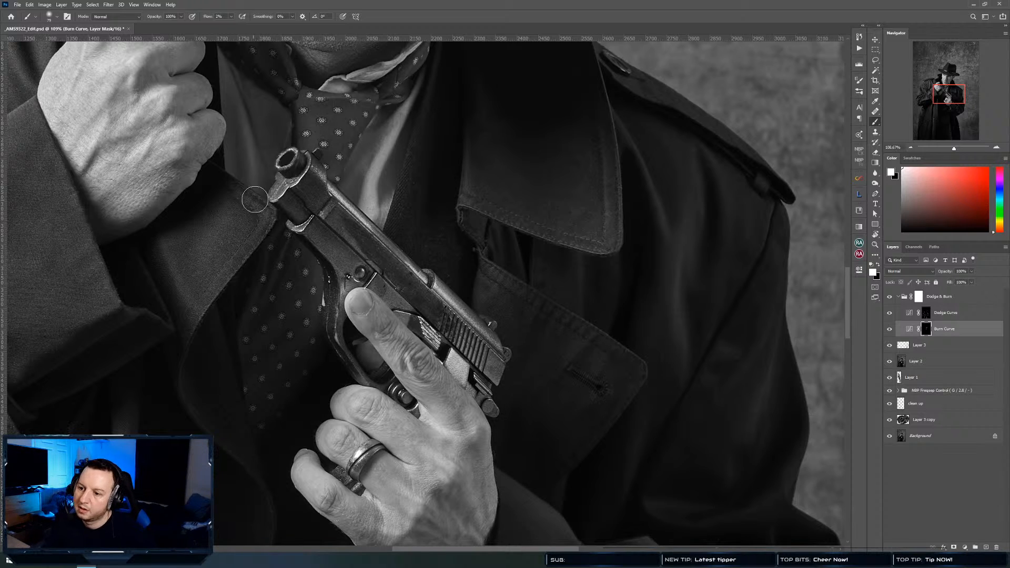
pyautogui.moveTo(277, 187)
pyautogui.mouseDown()
pyautogui.moveTo(276, 196)
pyautogui.moveTo(316, 201)
pyautogui.mouseUp()
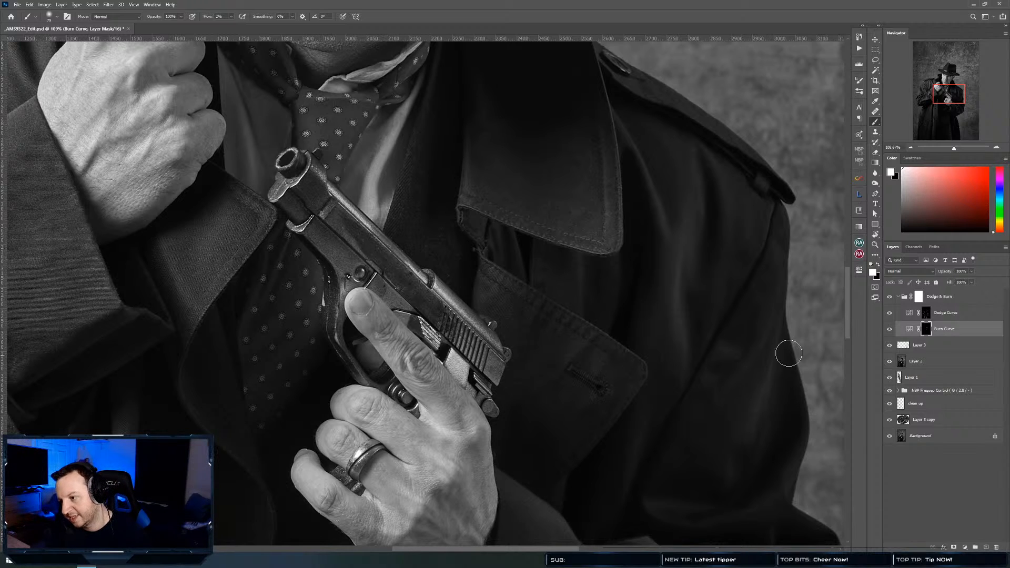
# Check the Burn Curve layer off and on, and dodge the pistol's muzzle and frame on the Dodge Curve mask
pyautogui.click(890, 330)
pyautogui.click(890, 330)
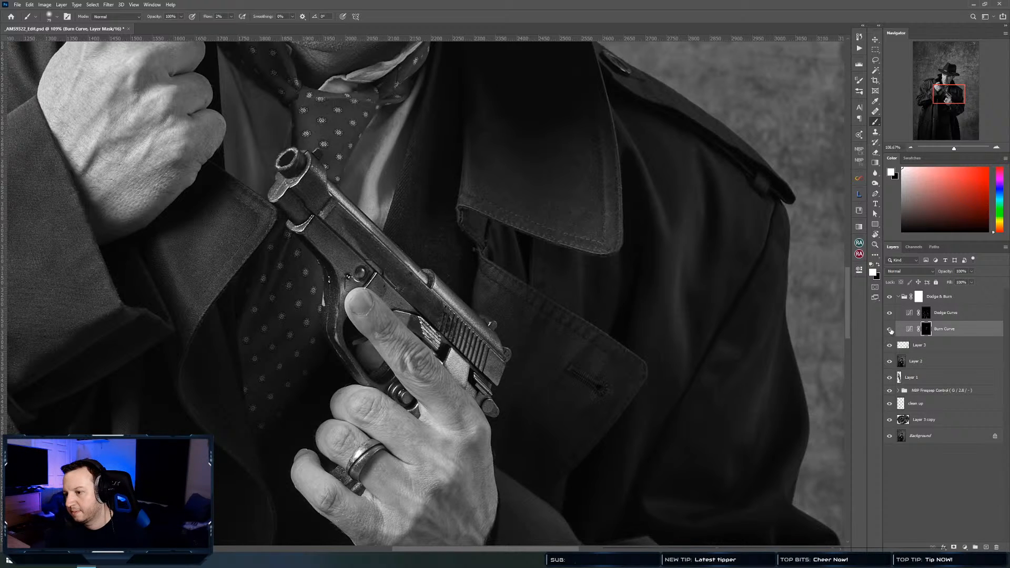
pyautogui.click(926, 315)
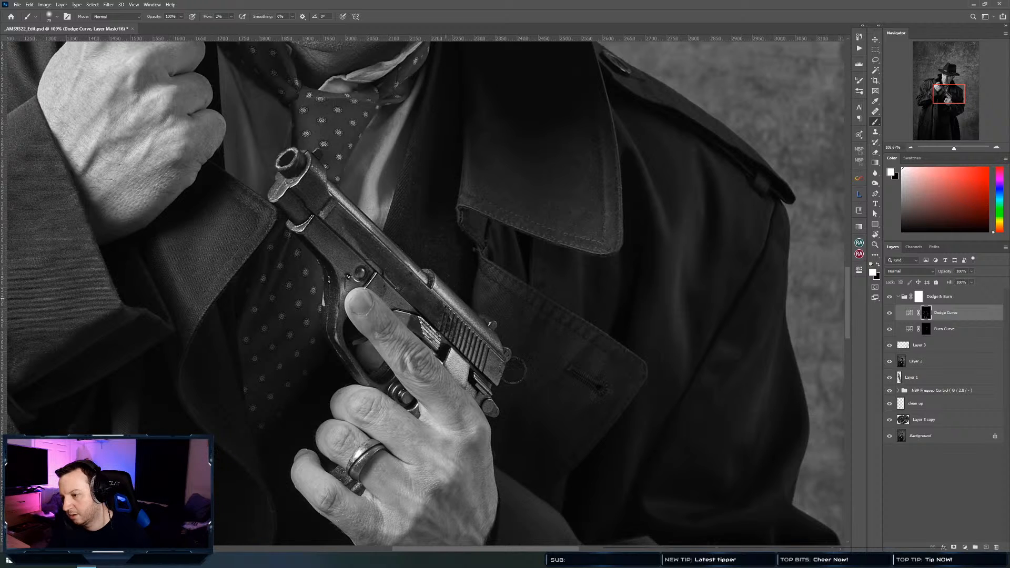
pyautogui.moveTo(289, 167)
pyautogui.mouseDown()
pyautogui.moveTo(289, 189)
pyautogui.moveTo(336, 210)
pyautogui.moveTo(319, 230)
pyautogui.moveTo(337, 197)
pyautogui.moveTo(369, 231)
pyautogui.moveTo(340, 197)
pyautogui.moveTo(354, 232)
pyautogui.moveTo(329, 208)
pyautogui.moveTo(374, 264)
pyautogui.moveTo(322, 240)
pyautogui.moveTo(343, 279)
pyautogui.moveTo(330, 255)
pyautogui.moveTo(340, 303)
pyautogui.moveTo(369, 319)
pyautogui.moveTo(332, 278)
pyautogui.moveTo(326, 302)
pyautogui.moveTo(339, 316)
pyautogui.moveTo(345, 288)
pyautogui.mouseUp()
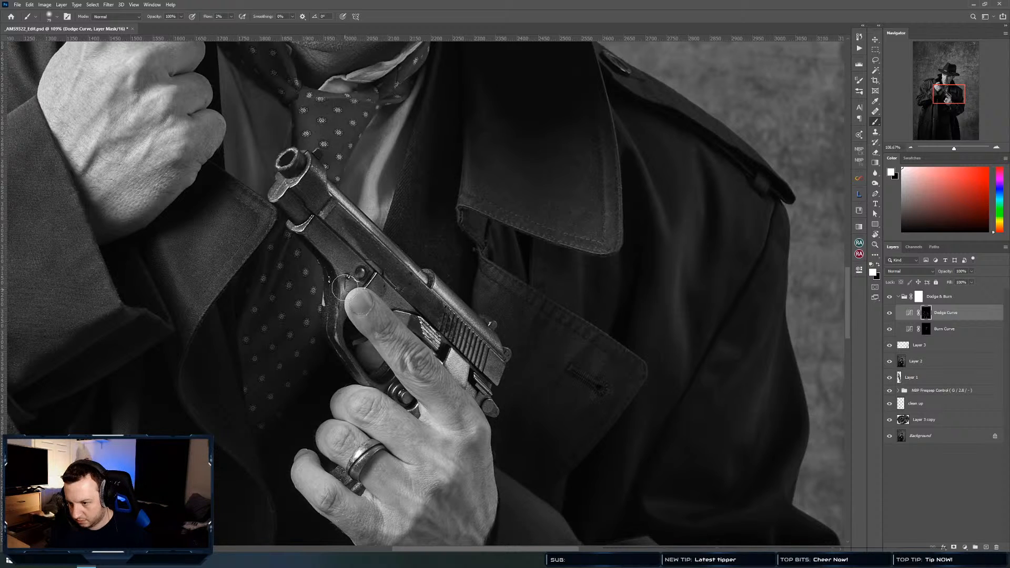
# Burn the wrist and lower back of the gun hand on the Burn Curve mask with a larger brush
pyautogui.moveTo(421, 400); pyautogui.dragTo(428, 310)
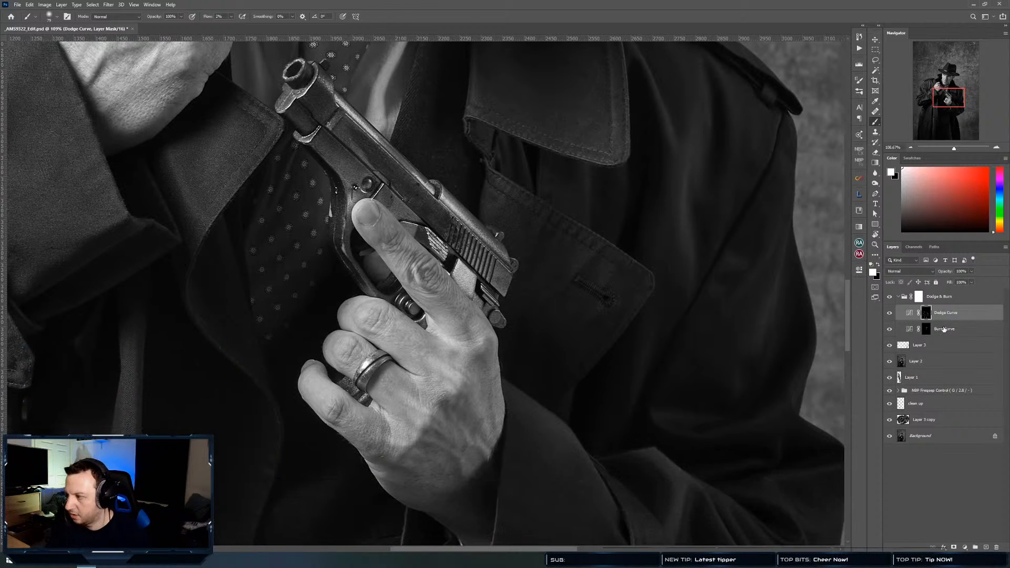
pyautogui.click(927, 331)
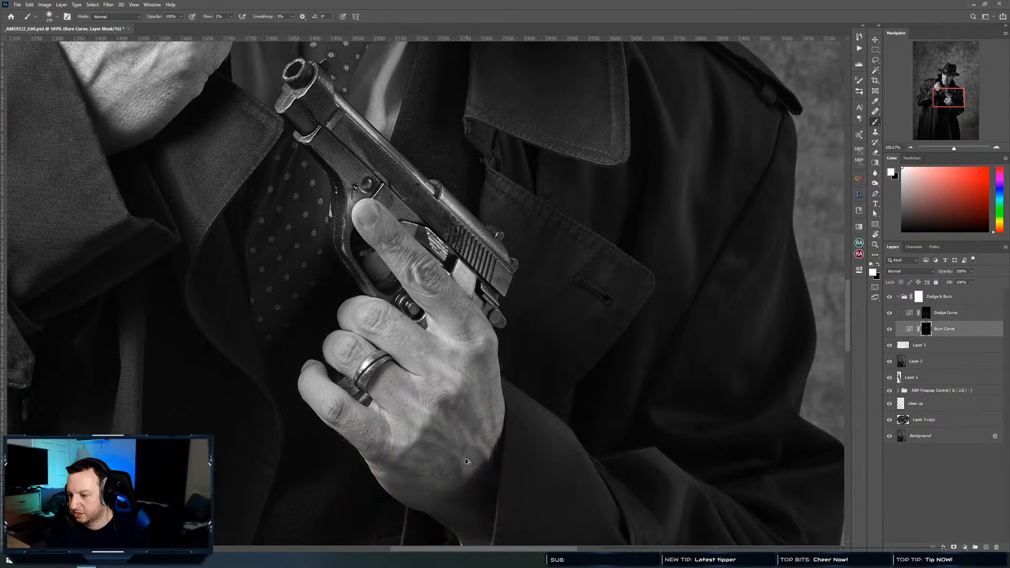
pyautogui.moveTo(384, 459); pyautogui.dragTo(345, 392)
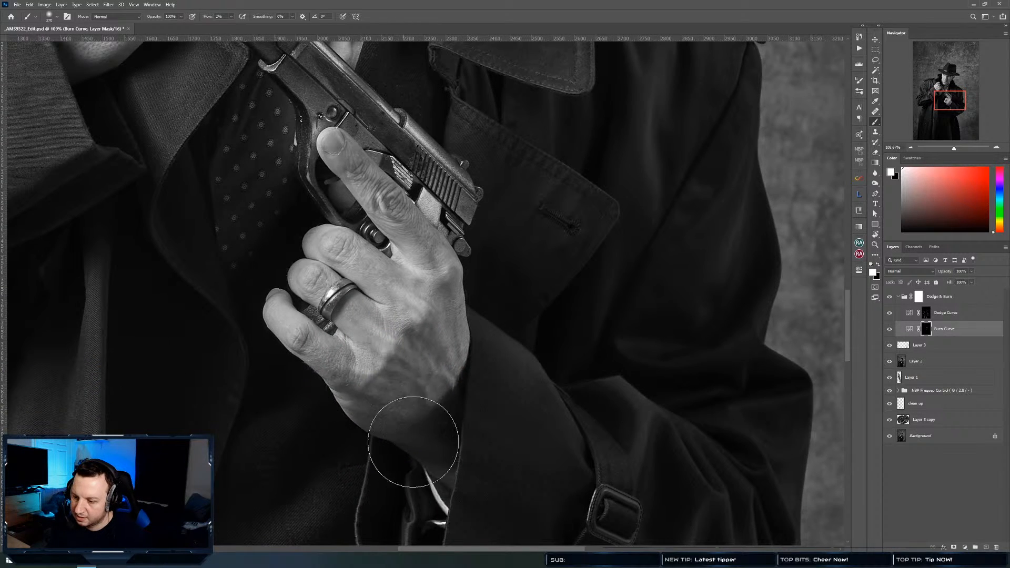
pyautogui.moveTo(399, 418)
pyautogui.mouseDown()
pyautogui.moveTo(450, 474)
pyautogui.moveTo(360, 368)
pyautogui.moveTo(401, 421)
pyautogui.moveTo(427, 418)
pyautogui.moveTo(419, 343)
pyautogui.moveTo(377, 382)
pyautogui.moveTo(347, 384)
pyautogui.moveTo(361, 411)
pyautogui.moveTo(379, 418)
pyautogui.moveTo(413, 382)
pyautogui.moveTo(407, 397)
pyautogui.moveTo(434, 415)
pyautogui.moveTo(430, 375)
pyautogui.moveTo(437, 399)
pyautogui.moveTo(416, 408)
pyautogui.moveTo(427, 407)
pyautogui.moveTo(389, 364)
pyautogui.moveTo(425, 402)
pyautogui.mouseUp()
# Burn the shirt on both sides of the tie and the area beside the raised fist
pyautogui.keyDown('ctrl'); pyautogui.click(403, 398); pyautogui.keyUp('ctrl')
pyautogui.moveTo(241, 192)
pyautogui.mouseDown()
pyautogui.moveTo(276, 204)
pyautogui.moveTo(270, 237)
pyautogui.moveTo(312, 197)
pyautogui.moveTo(281, 233)
pyautogui.moveTo(295, 165)
pyautogui.moveTo(309, 151)
pyautogui.moveTo(297, 159)
pyautogui.moveTo(305, 154)
pyautogui.moveTo(308, 176)
pyautogui.moveTo(286, 163)
pyautogui.moveTo(303, 182)
pyautogui.moveTo(312, 169)
pyautogui.moveTo(303, 183)
pyautogui.moveTo(311, 173)
pyautogui.moveTo(317, 186)
pyautogui.moveTo(302, 211)
pyautogui.moveTo(320, 185)
pyautogui.moveTo(278, 238)
pyautogui.moveTo(316, 195)
pyautogui.moveTo(262, 249)
pyautogui.moveTo(318, 199)
pyautogui.moveTo(282, 236)
pyautogui.moveTo(299, 215)
pyautogui.mouseUp()
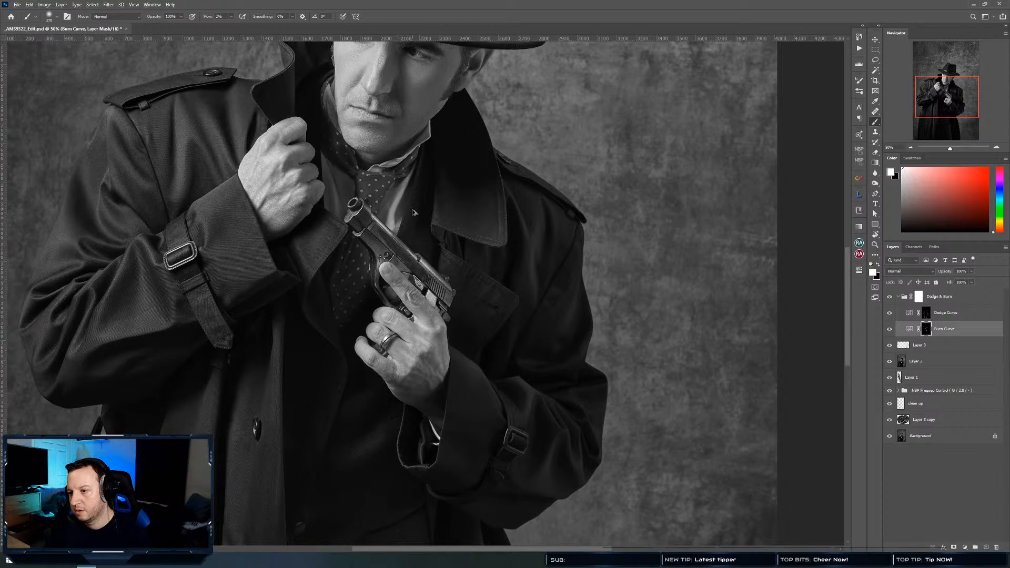
pyautogui.moveTo(413, 209); pyautogui.dragTo(401, 204)
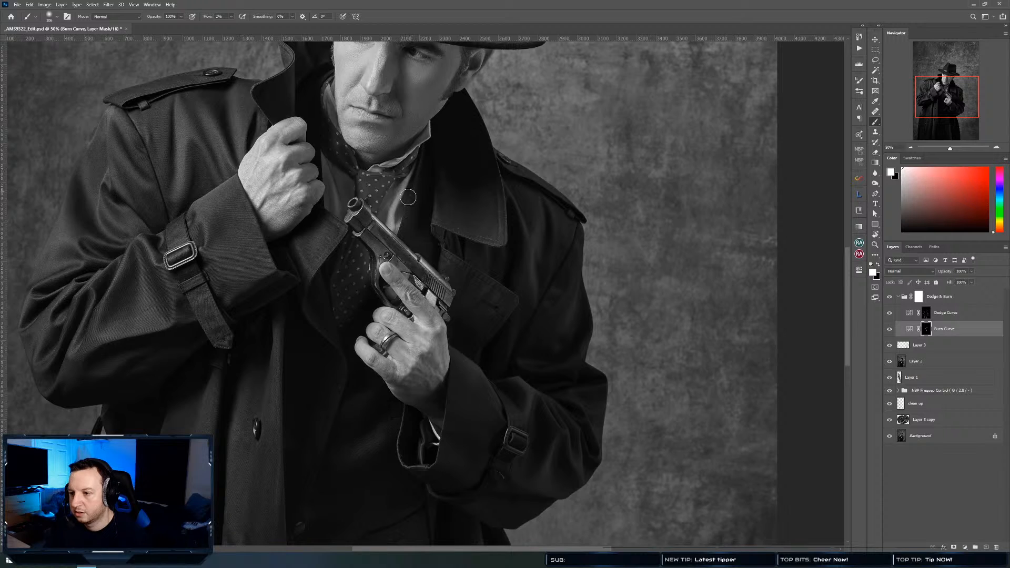
pyautogui.moveTo(394, 222)
pyautogui.mouseDown()
pyautogui.moveTo(382, 213)
pyautogui.moveTo(391, 195)
pyautogui.moveTo(341, 198)
pyautogui.mouseUp()
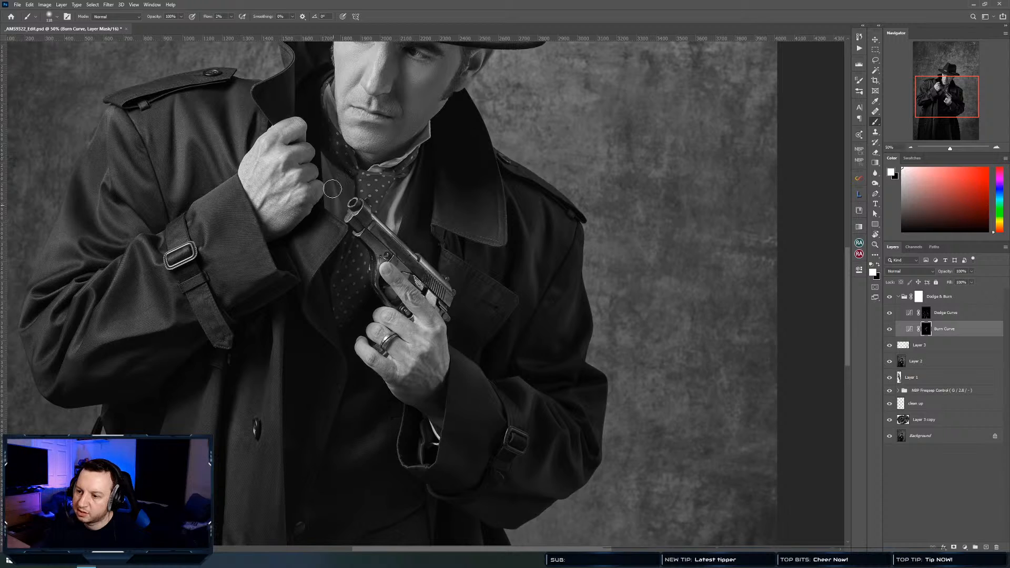
pyautogui.moveTo(325, 167)
pyautogui.mouseDown()
pyautogui.moveTo(344, 227)
pyautogui.moveTo(345, 174)
pyautogui.moveTo(345, 194)
pyautogui.mouseUp()
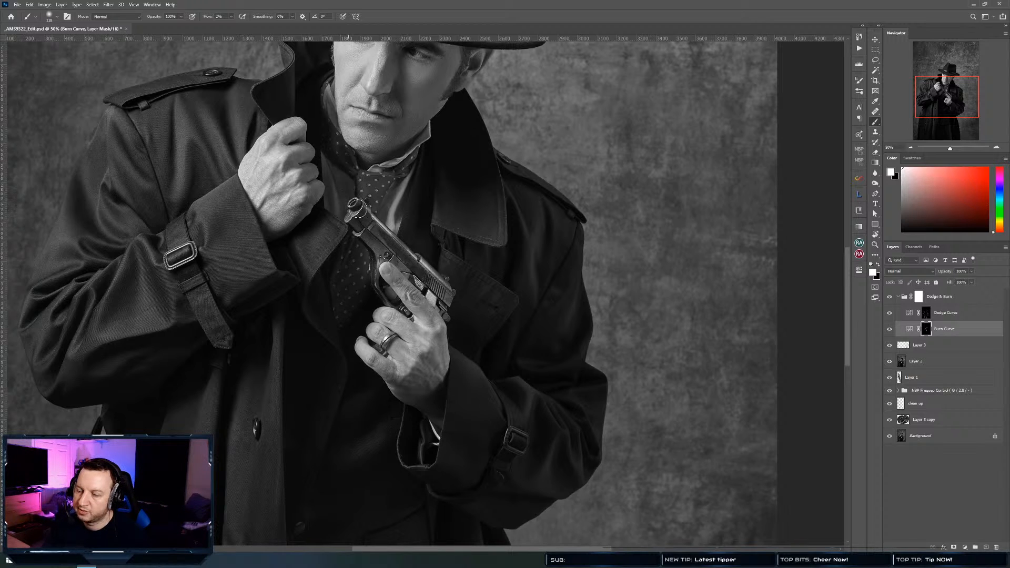
pyautogui.moveTo(330, 105); pyautogui.dragTo(312, 176)
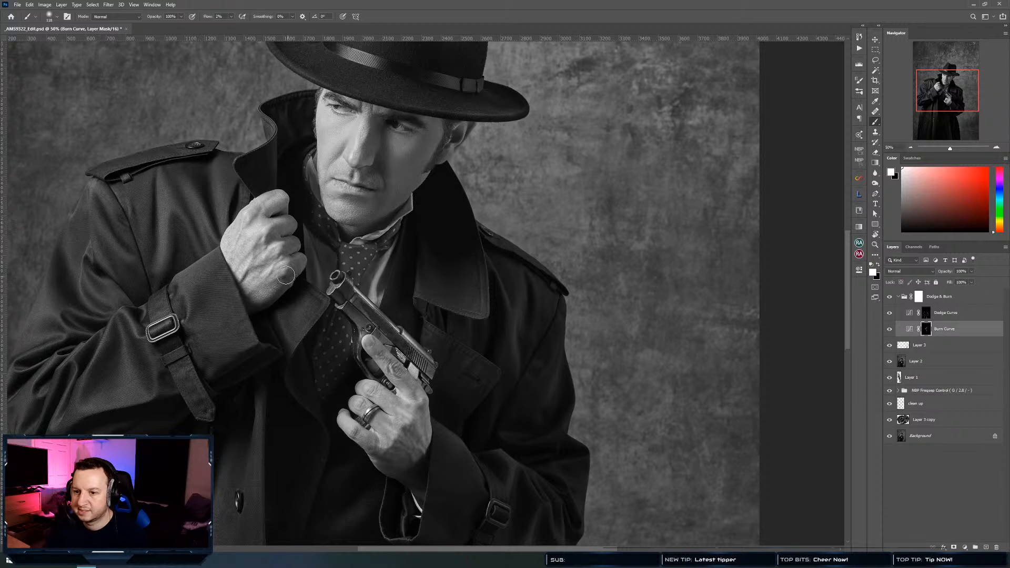
# Review the full portrait with the Dodge Curve layer off and on
pyautogui.moveTo(206, 358); pyautogui.dragTo(244, 122)
pyautogui.moveTo(317, 282); pyautogui.dragTo(287, 291)
pyautogui.click(339, 274)
pyautogui.moveTo(486, 266); pyautogui.dragTo(454, 276)
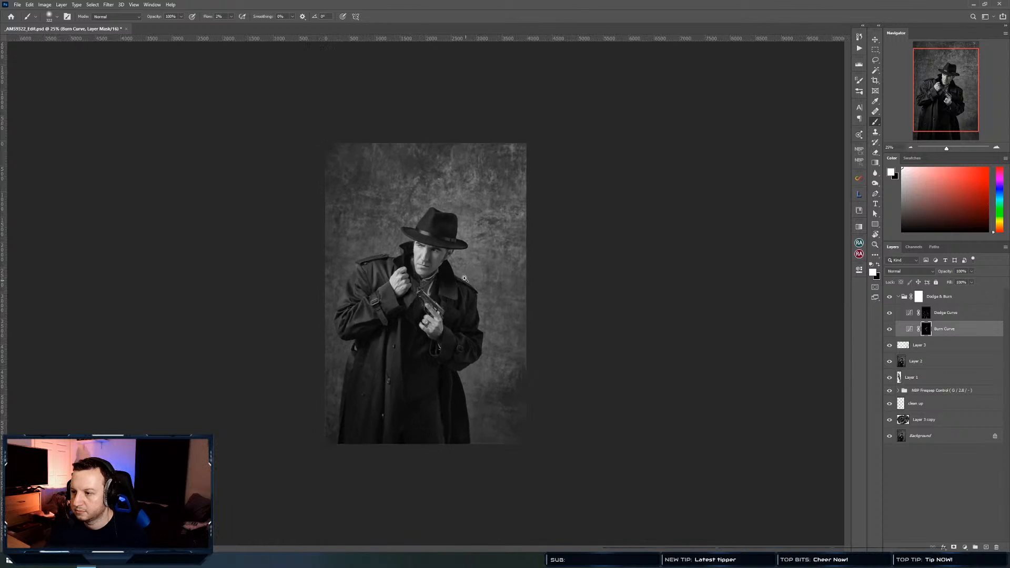
pyautogui.click(449, 278)
pyautogui.click(450, 278)
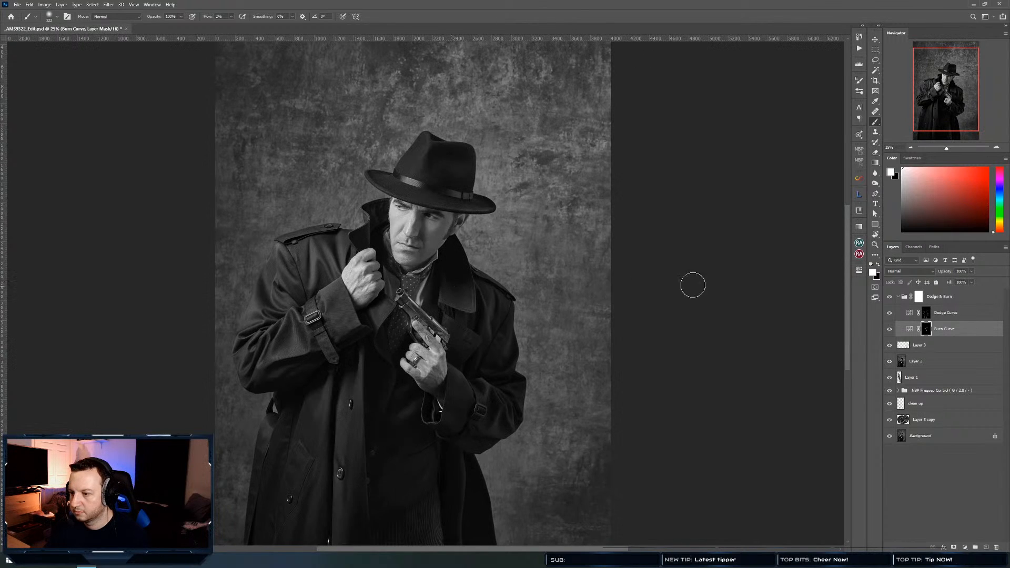
pyautogui.click(983, 314)
pyautogui.click(890, 312)
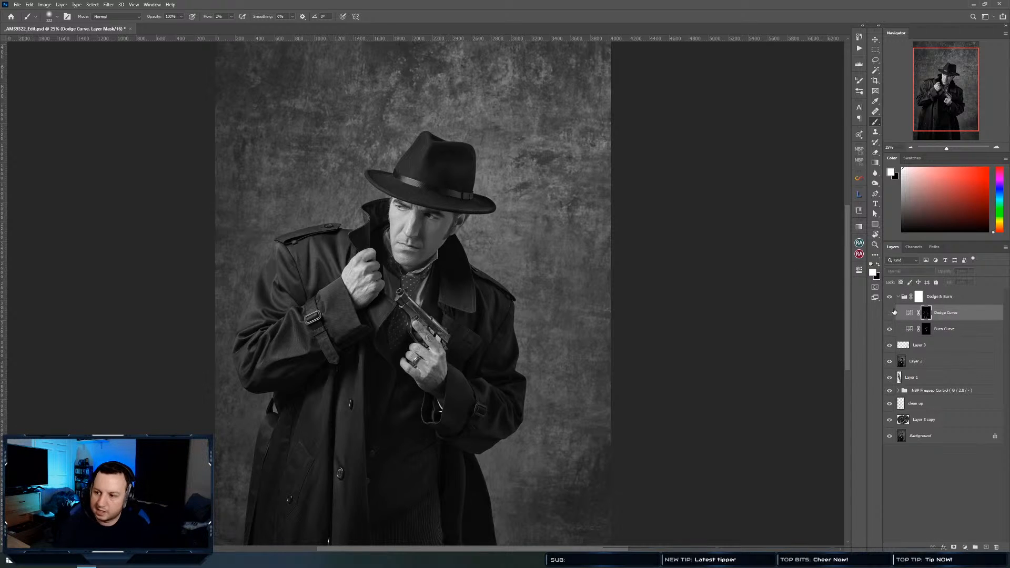
pyautogui.click(891, 312)
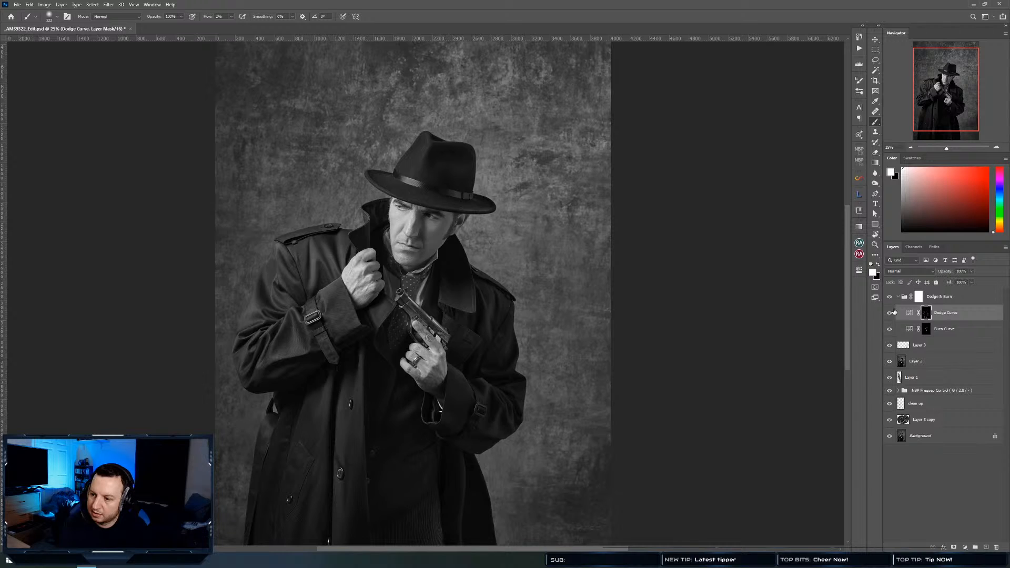
# Compare the portrait with the collapsed Dodge & Burn group off and on, and save the document
pyautogui.click(981, 300)
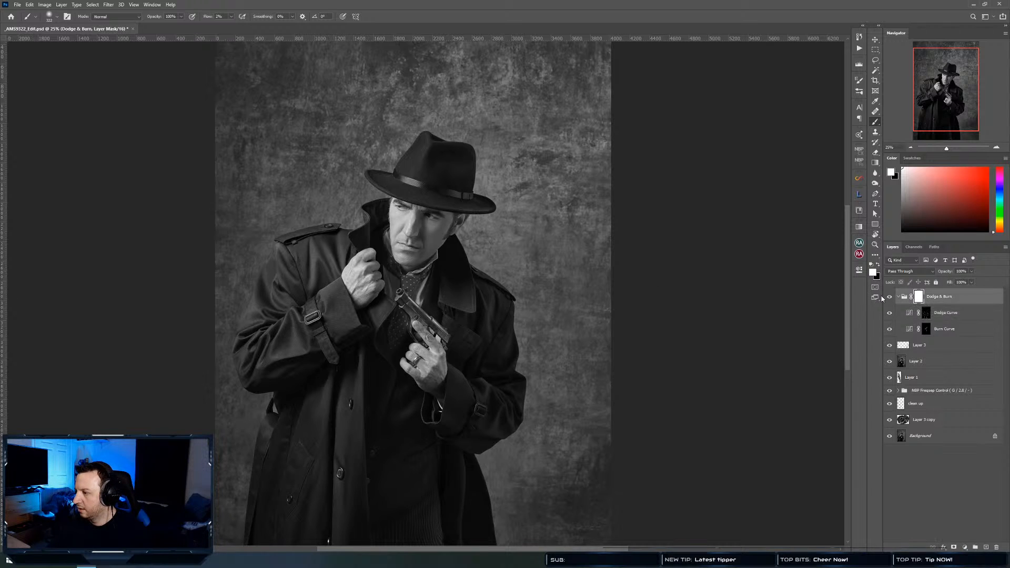
pyautogui.click(899, 297)
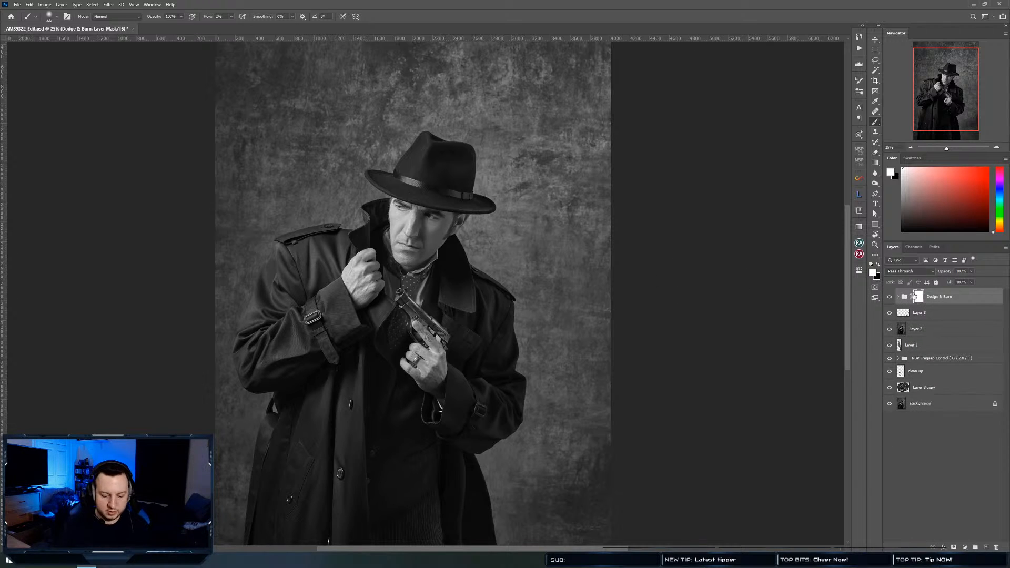
pyautogui.hotkey('ctrl', ',')
pyautogui.hotkey('ctrl', ',')
pyautogui.hotkey('ctrl', ',')
pyautogui.hotkey('ctrl', ',')
pyautogui.hotkey('ctrl', ',')
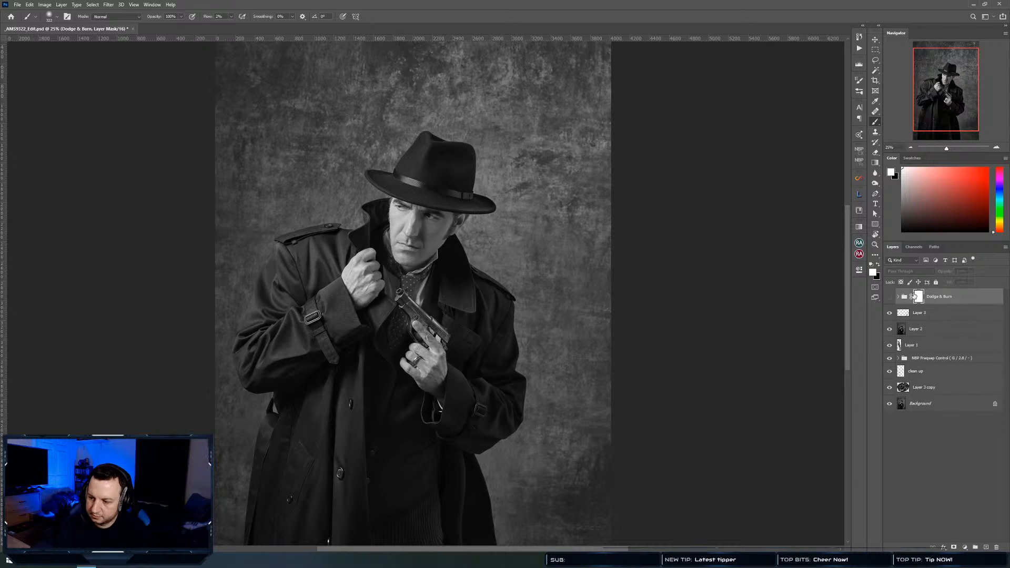
pyautogui.hotkey('ctrl', ',')
pyautogui.hotkey('ctrl', ',')
pyautogui.hotkey('ctrl', ',')
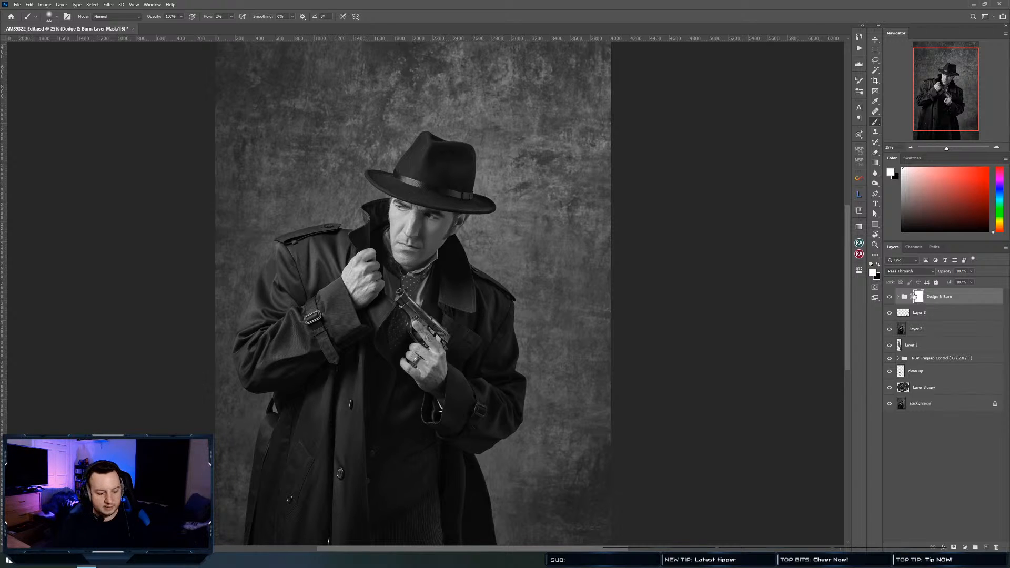
pyautogui.hotkey('ctrl', 's')
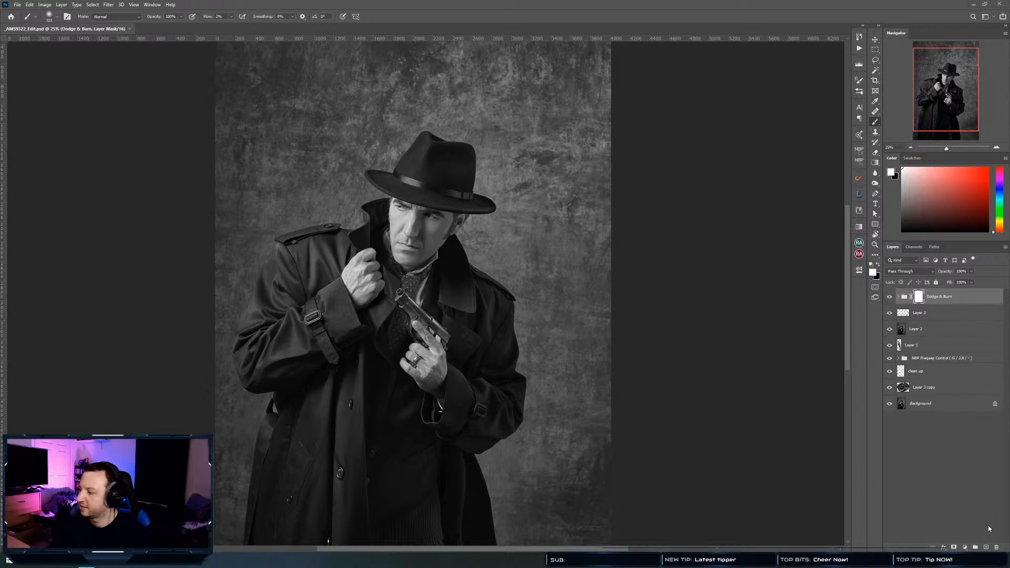
# Add a Curves adjustment layer above the Dodge & Burn group, lowering its white point and setting the midtone point to input 128, output 67
pyautogui.click(966, 547)
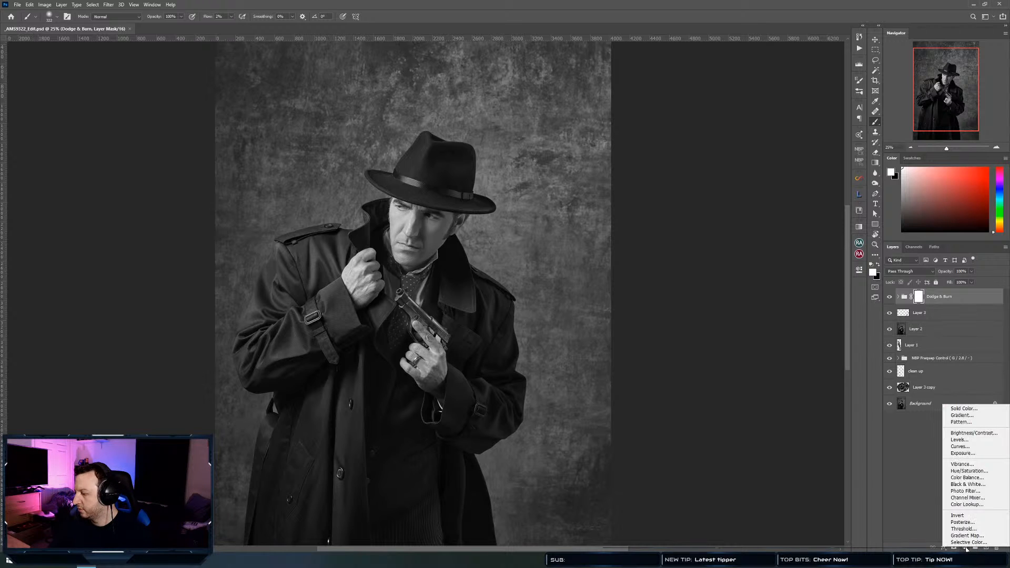
pyautogui.click(959, 447)
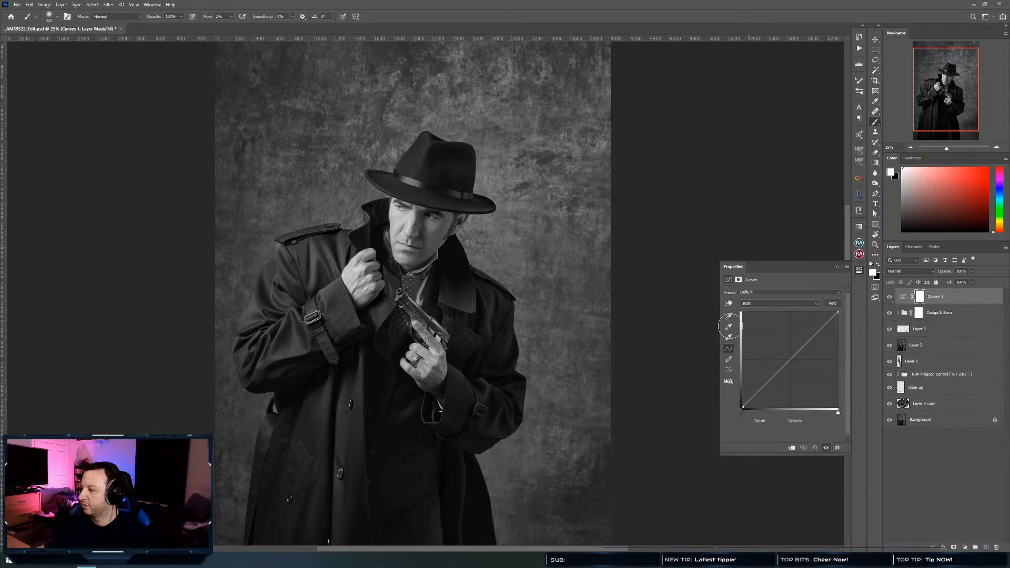
pyautogui.moveTo(790, 363)
pyautogui.mouseDown()
pyautogui.moveTo(795, 389)
pyautogui.moveTo(794, 380)
pyautogui.mouseUp()
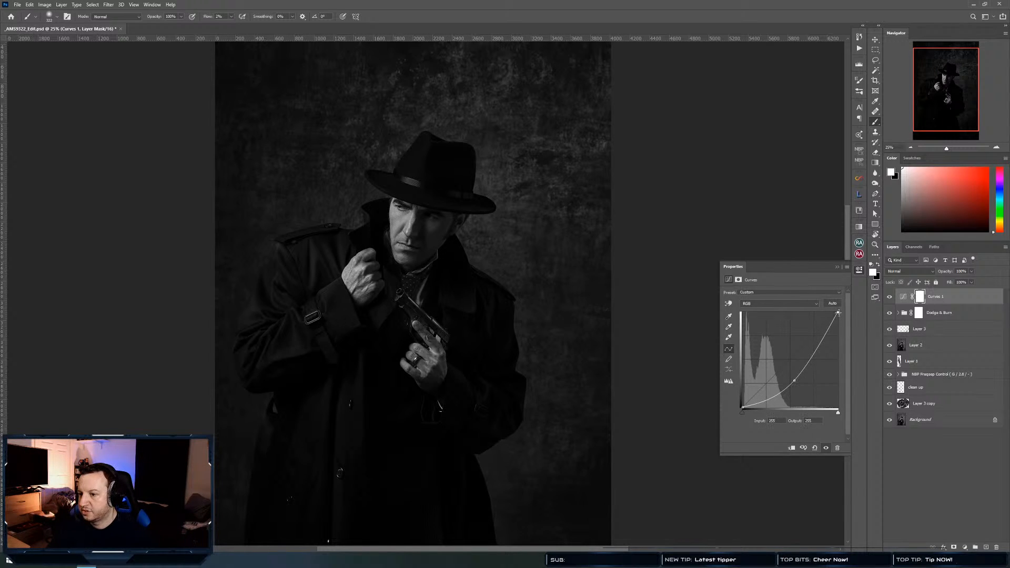
pyautogui.moveTo(796, 378); pyautogui.dragTo(788, 369)
pyautogui.moveTo(838, 313); pyautogui.dragTo(835, 337)
pyautogui.moveTo(788, 370); pyautogui.dragTo(790, 382)
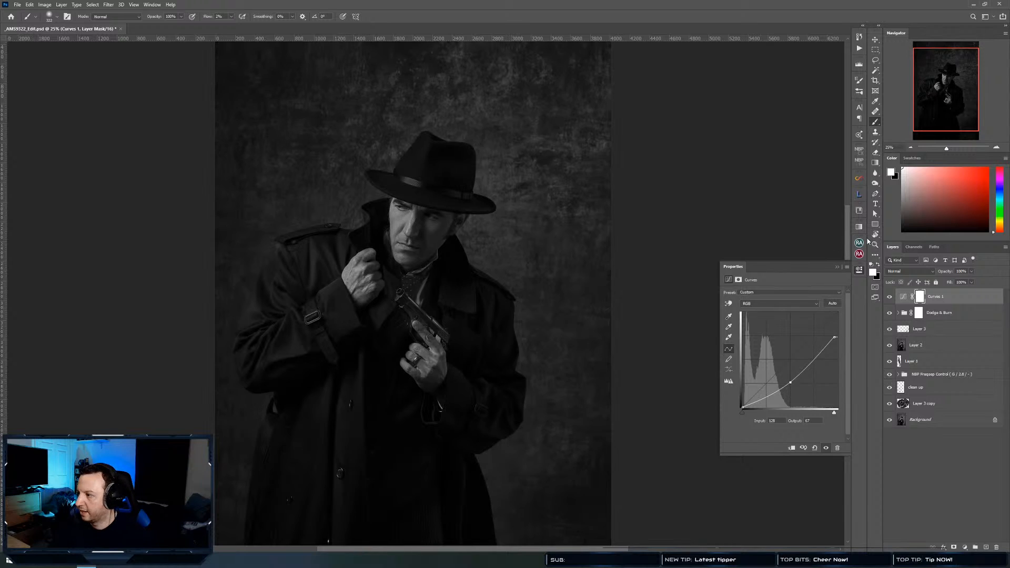
pyautogui.click(859, 269)
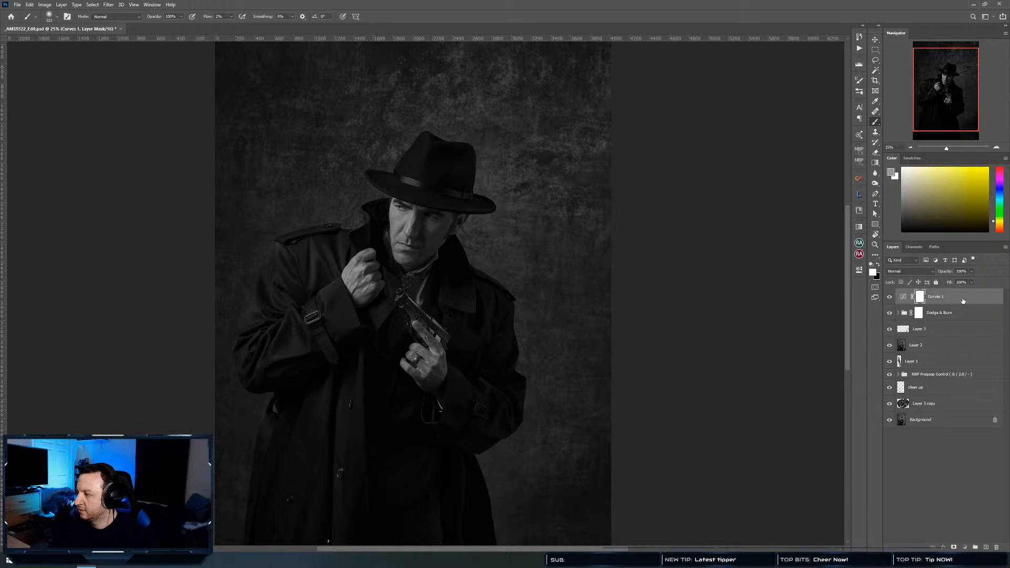
# Split the Curves layer's Blend If black slider for the underlying layer to 0 / 255
pyautogui.doubleClick(969, 299)
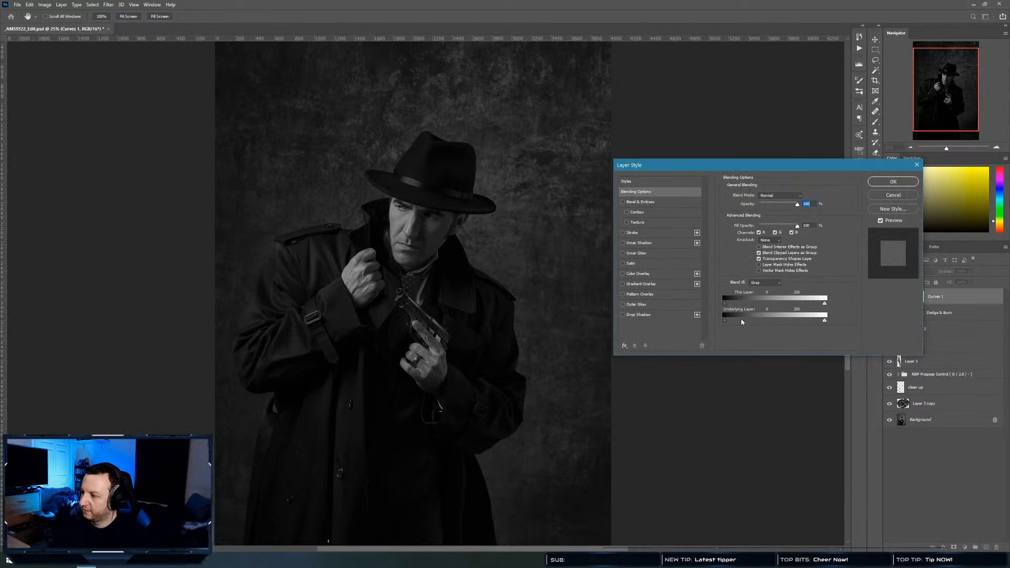
pyautogui.moveTo(724, 323); pyautogui.dragTo(844, 311)
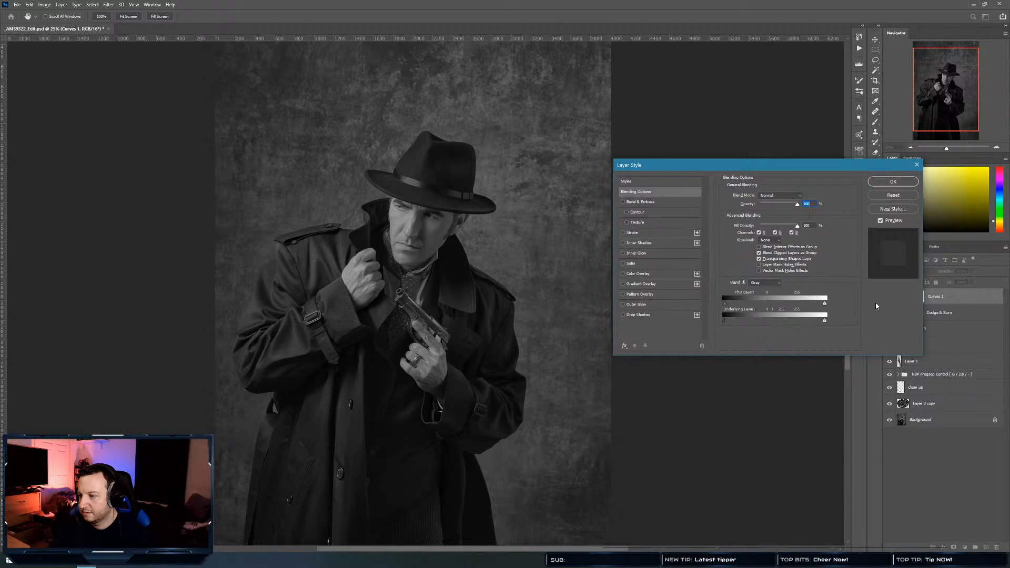
pyautogui.click(901, 187)
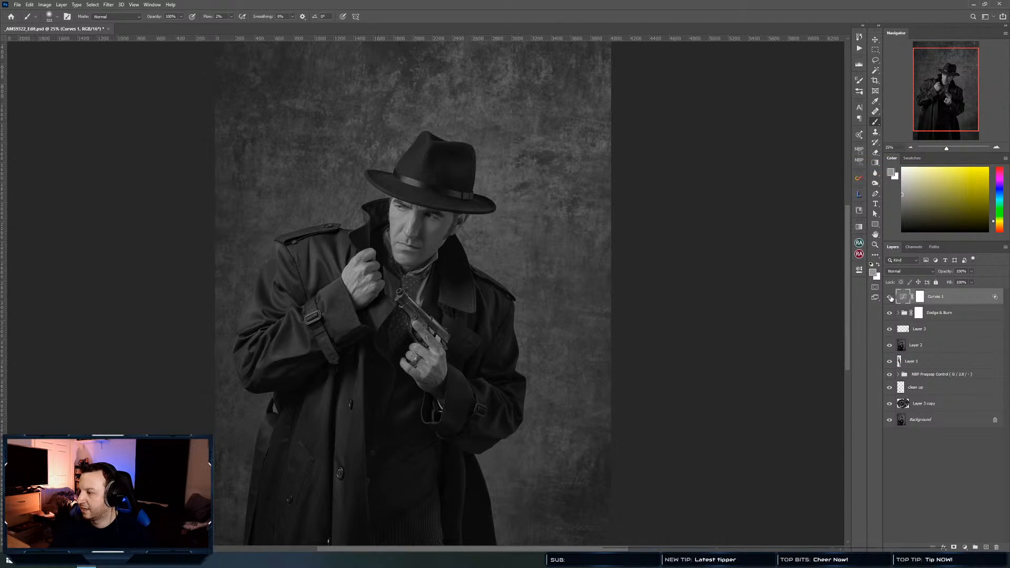
# Compare the portrait with the new Curves layer off and on to judge its darkening of the background and figure
pyautogui.click(890, 297)
pyautogui.click(890, 298)
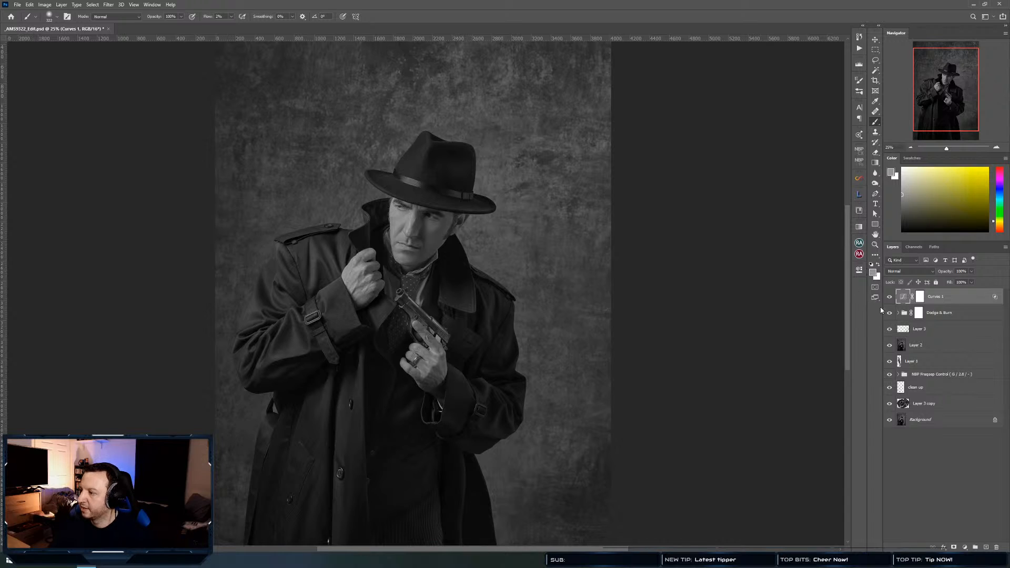
pyautogui.click(890, 298)
pyautogui.click(889, 298)
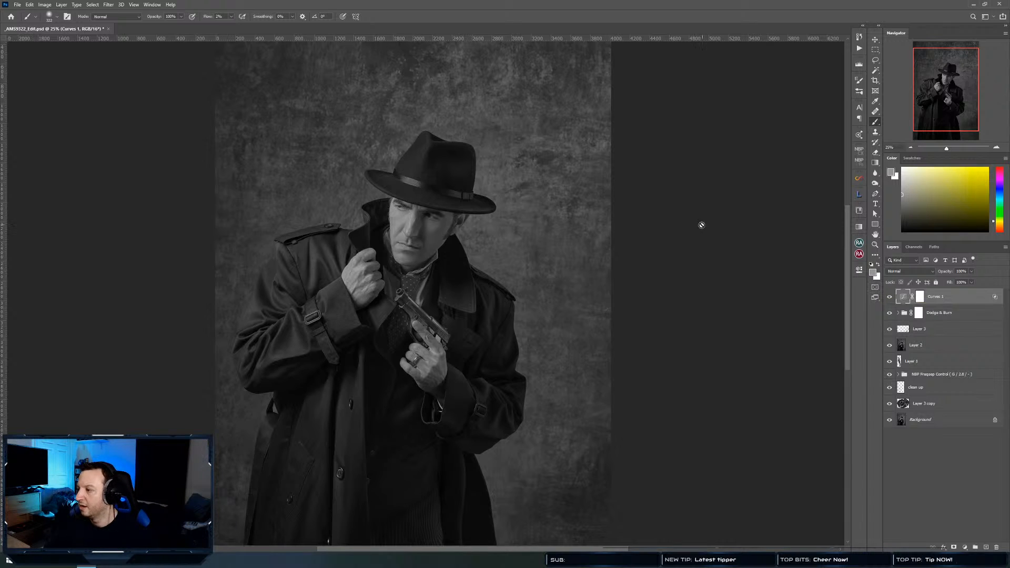
pyautogui.click(920, 297)
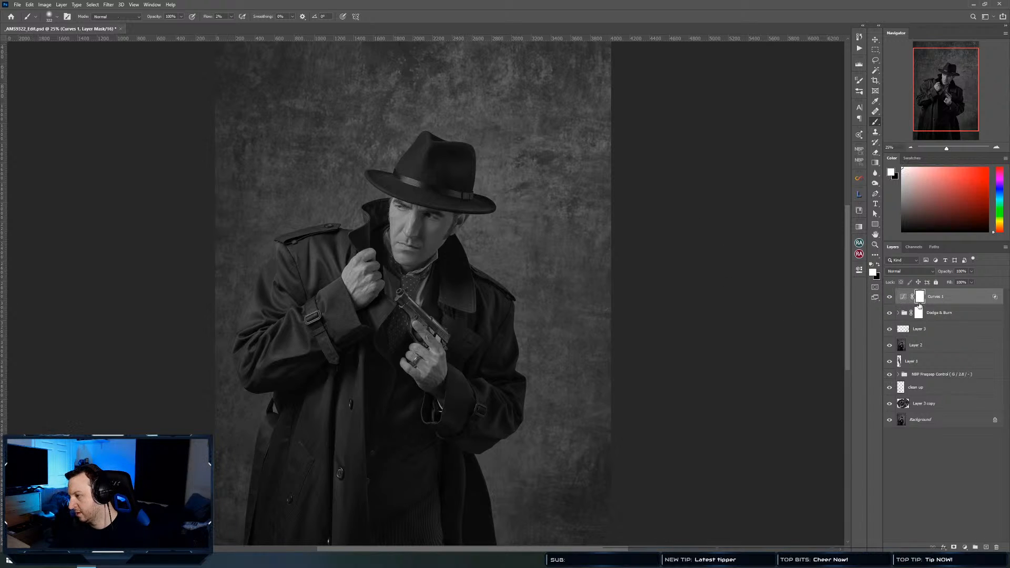
pyautogui.click(890, 298)
pyautogui.click(890, 297)
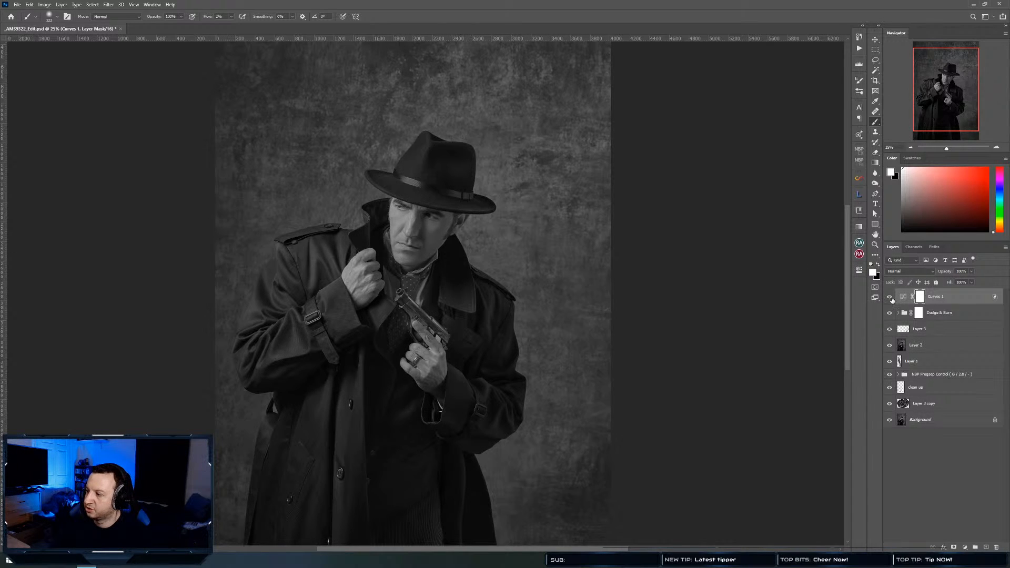
pyautogui.click(890, 297)
pyautogui.click(890, 298)
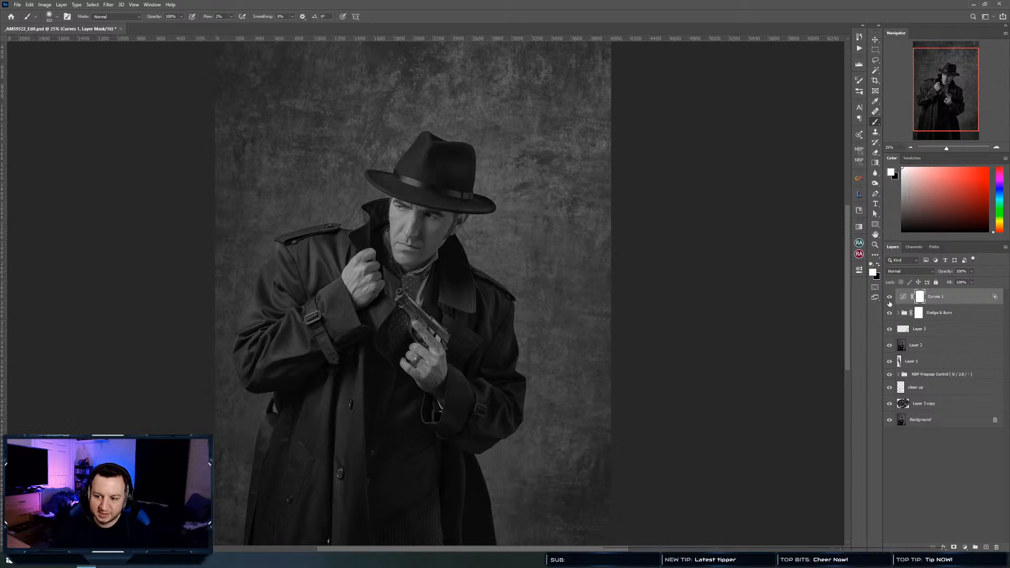
pyautogui.click(890, 298)
pyautogui.click(890, 298)
pyautogui.click(890, 298)
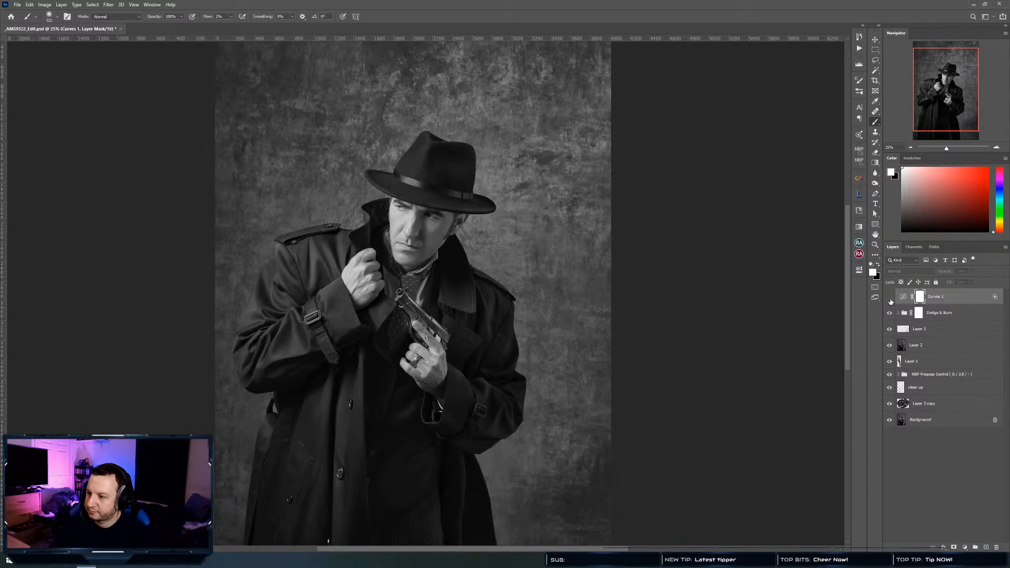
pyautogui.click(890, 298)
pyautogui.click(890, 299)
pyautogui.click(890, 299)
pyautogui.click(890, 298)
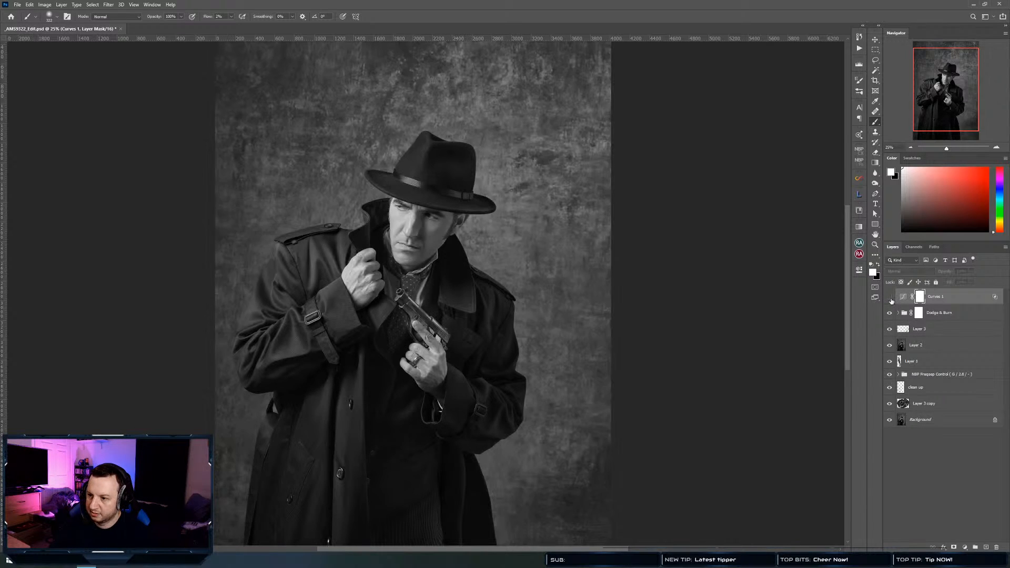
# Show the Curves layer again and paint black on its mask at 10% flow to lift the darkening from the man's face
pyautogui.click(891, 298)
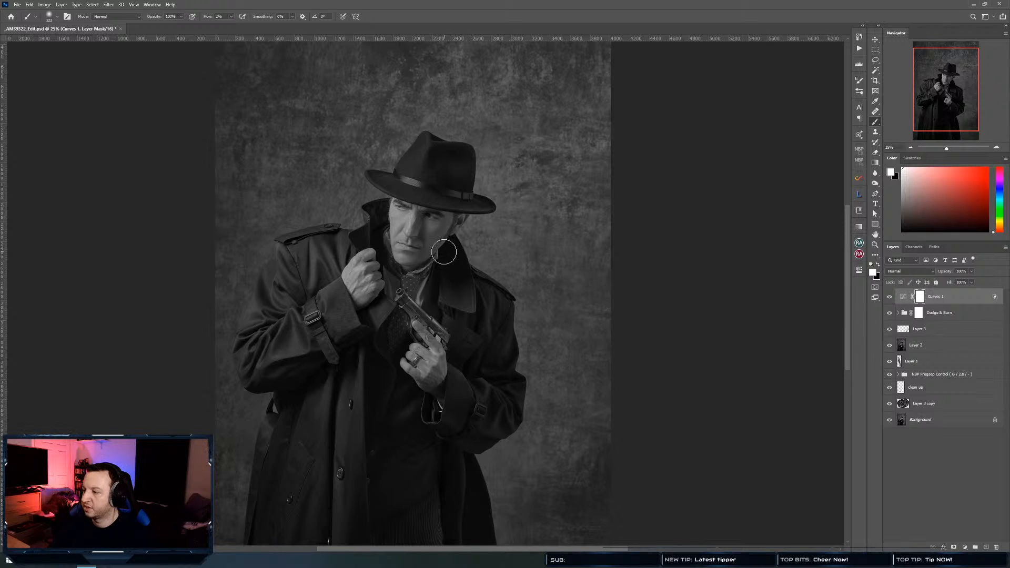
pyautogui.press('x')
pyautogui.moveTo(440, 262); pyautogui.dragTo(451, 264)
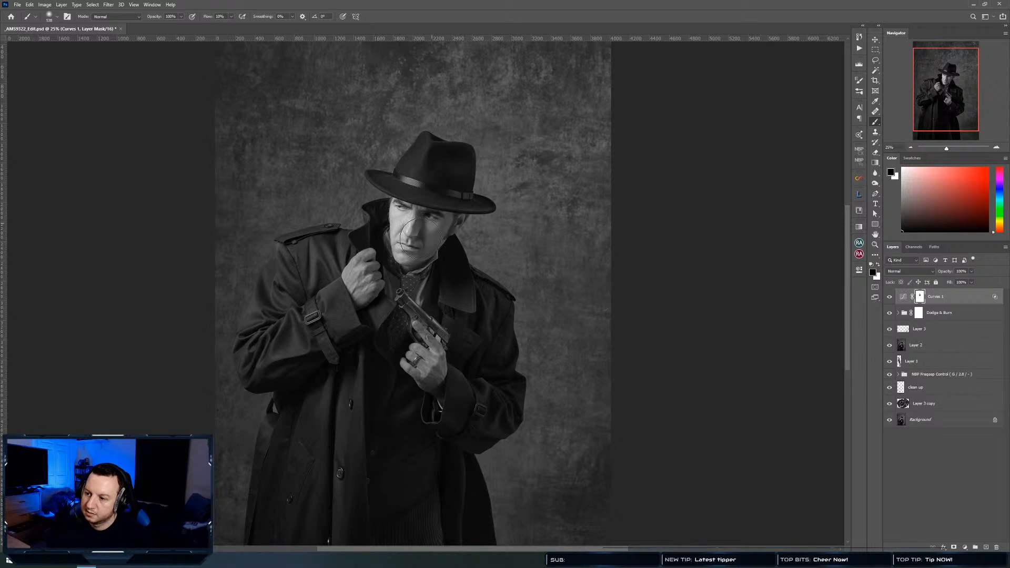
# Compare the portrait with the masked Curves layer off and on to judge the face against the darkened scene
pyautogui.press('v')
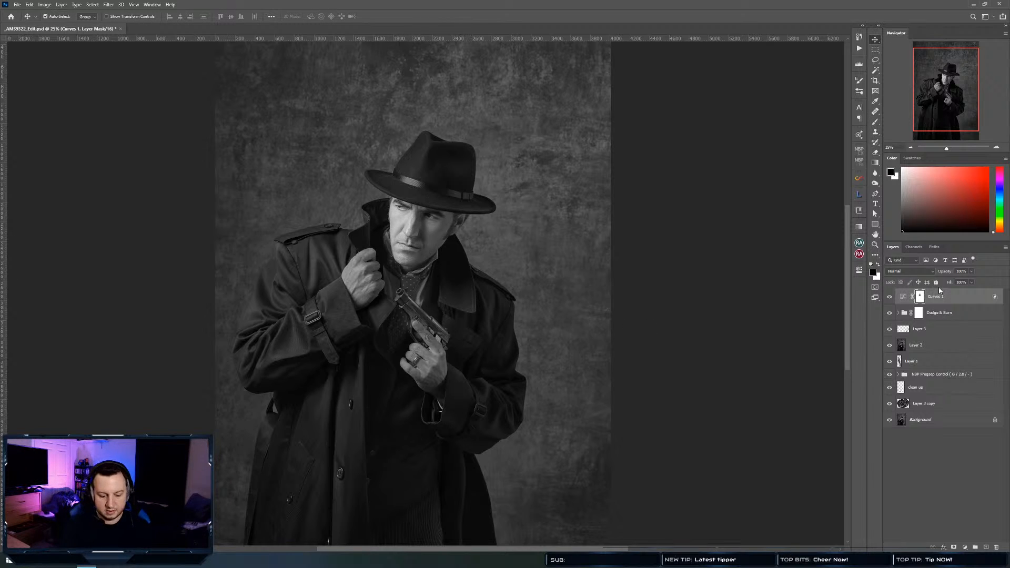
pyautogui.hotkey('ctrl', ',')
pyautogui.hotkey('ctrl', ',')
pyautogui.hotkey('ctrl', ',')
pyautogui.hotkey('ctrl', ',')
pyautogui.hotkey('ctrl', ',')
pyautogui.hotkey('ctrl', ',')
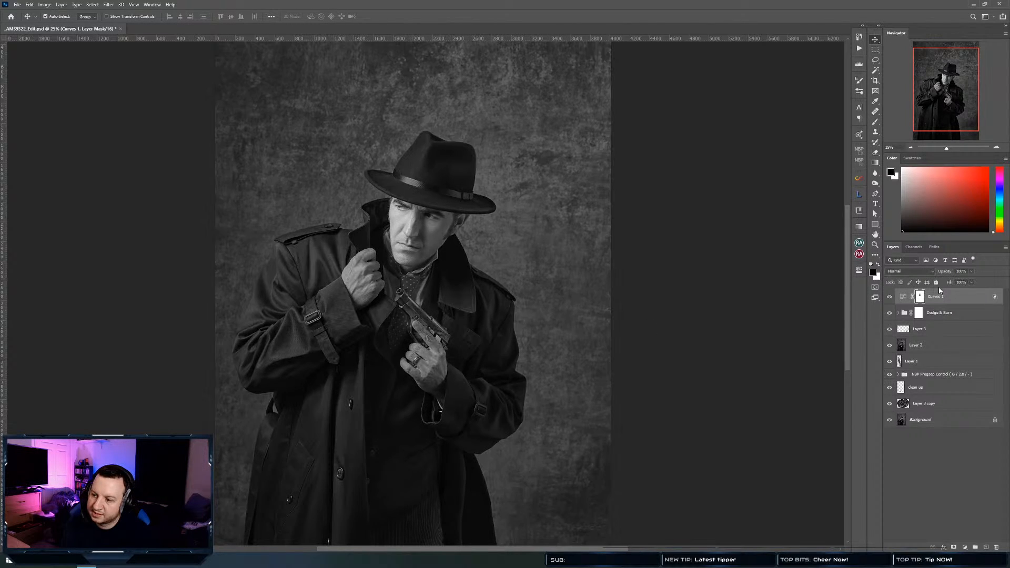
pyautogui.hotkey('ctrl', ',')
pyautogui.hotkey('ctrl', ',')
pyautogui.hotkey('ctrl', ',')
pyautogui.hotkey('ctrl', ',')
pyautogui.hotkey('ctrl', ',')
pyautogui.hotkey('ctrl', ',')
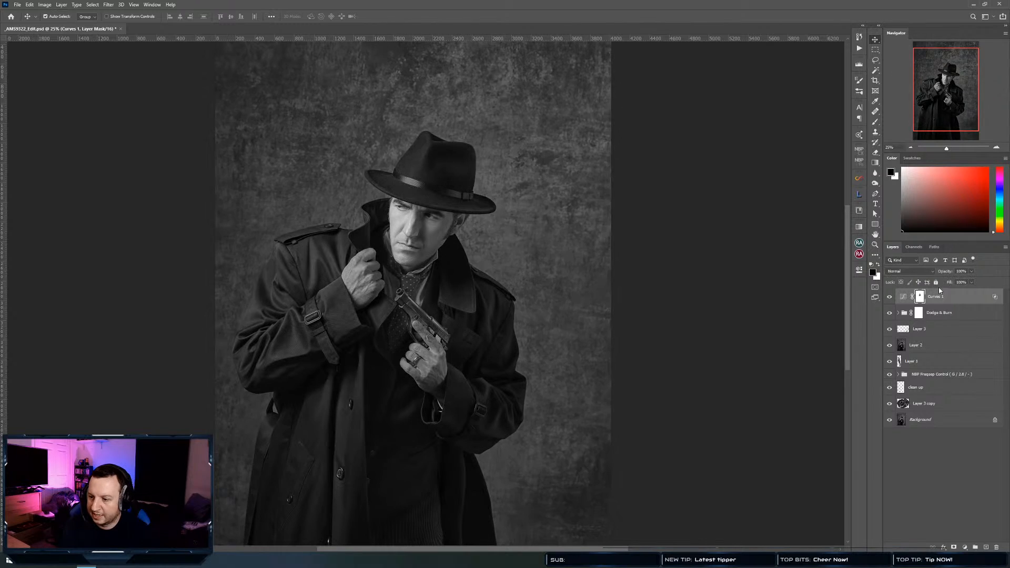
pyautogui.hotkey('ctrl', ',')
pyautogui.hotkey('ctrl', ',')
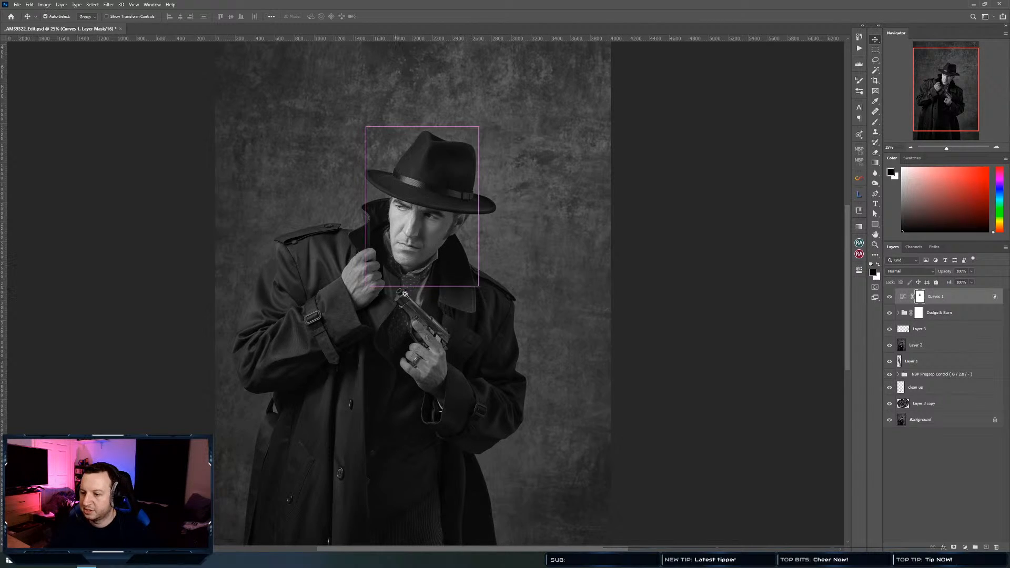
# Paint black on the Curves mask over the pistol and the hand holding it to reduce the darkening there
pyautogui.hotkey('ctrl', '1')
pyautogui.press('b')
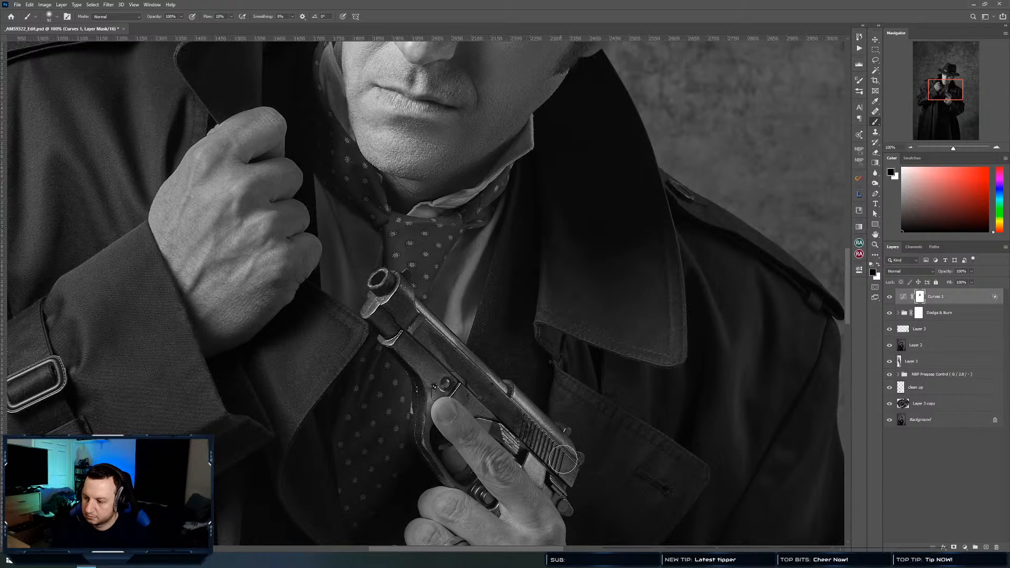
pyautogui.moveTo(537, 466); pyautogui.dragTo(540, 476)
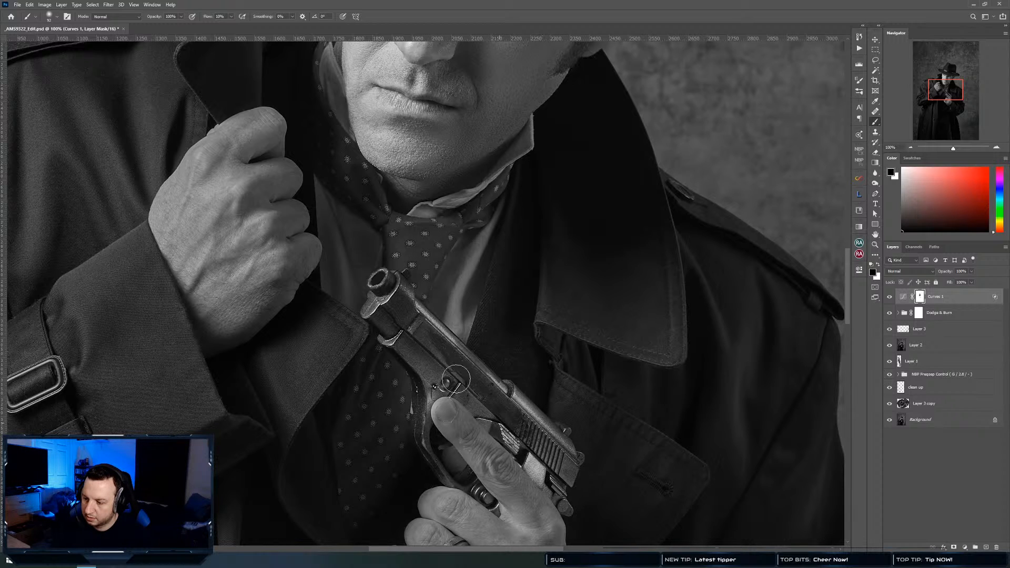
pyautogui.moveTo(416, 321); pyautogui.dragTo(345, 316)
# Compare the portrait with the Curves layer off and on to check the pistol and hand within the whole image
pyautogui.keyDown('ctrl'); pyautogui.click(400, 310); pyautogui.keyUp('ctrl')
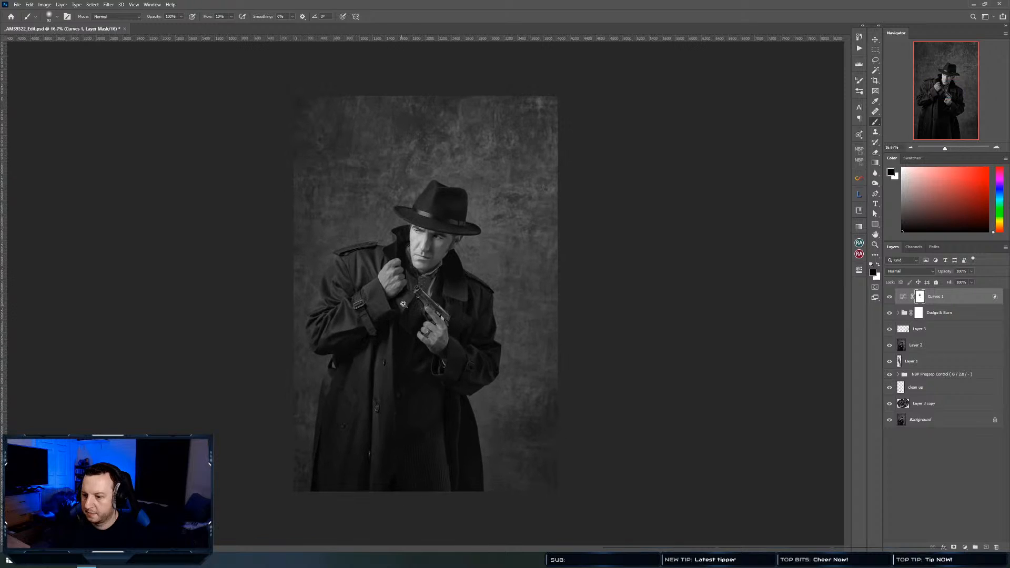
pyautogui.keyDown('ctrl'); pyautogui.click(400, 309); pyautogui.keyUp('ctrl')
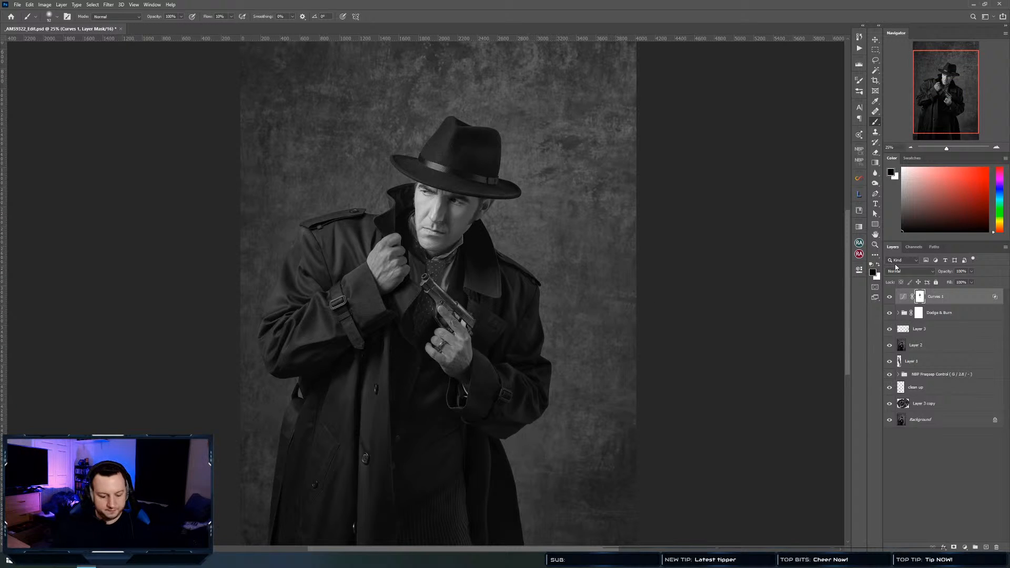
pyautogui.hotkey('ctrl', ',')
pyautogui.hotkey('ctrl', ',')
pyautogui.hotkey('ctrl', ',')
pyautogui.hotkey('ctrl', ',')
pyautogui.hotkey('ctrl', ',')
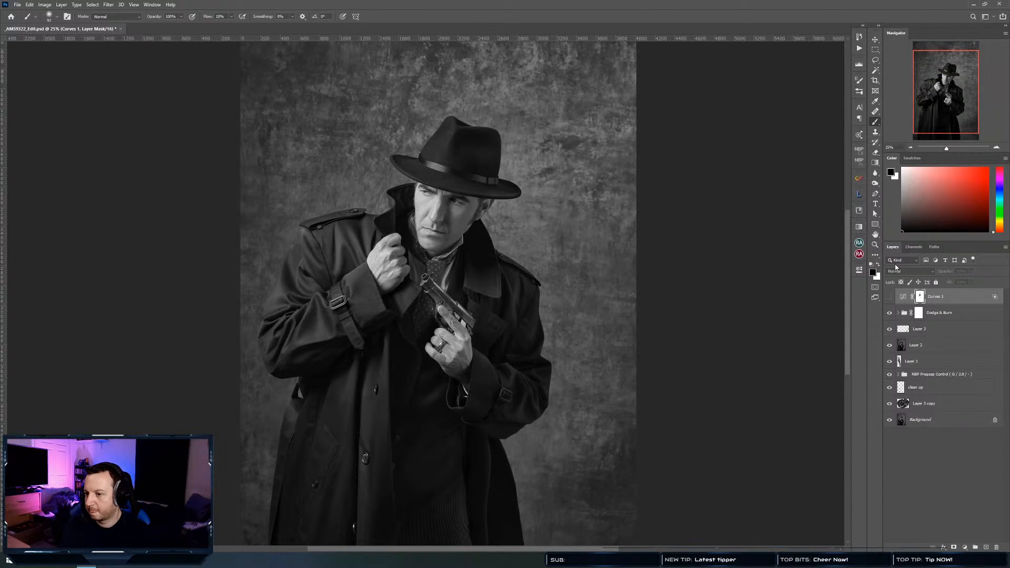
pyautogui.hotkey('ctrl', ',')
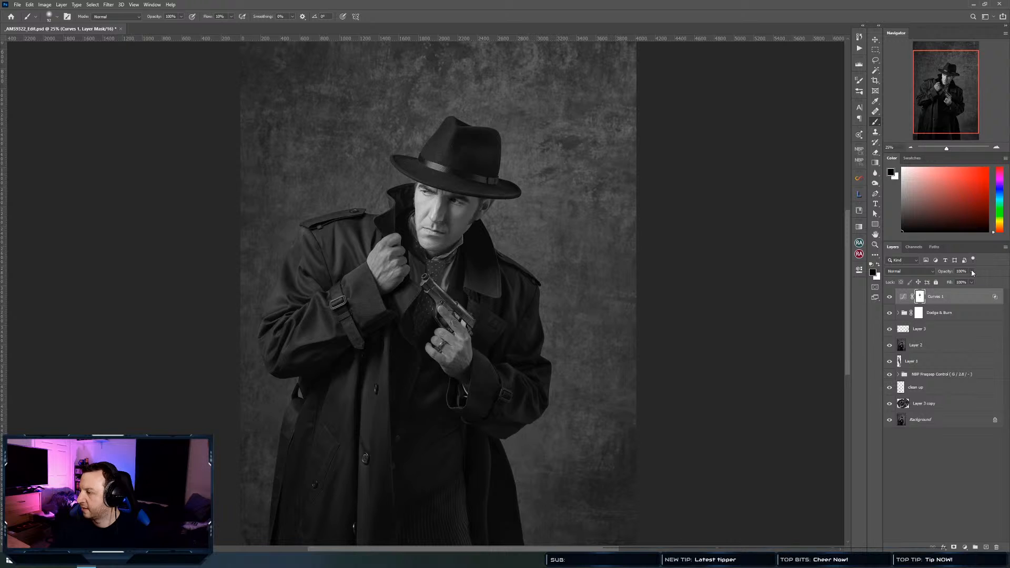
# Lower the Curves layer's opacity to 90% and compare the portrait with the layer off and on
pyautogui.moveTo(972, 283); pyautogui.dragTo(936, 284)
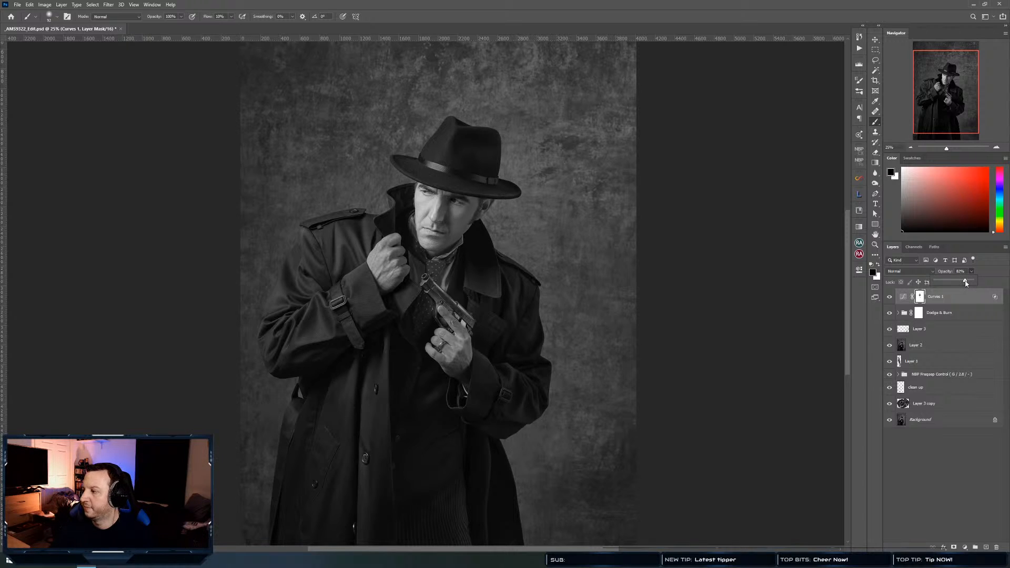
pyautogui.moveTo(966, 284); pyautogui.dragTo(968, 282)
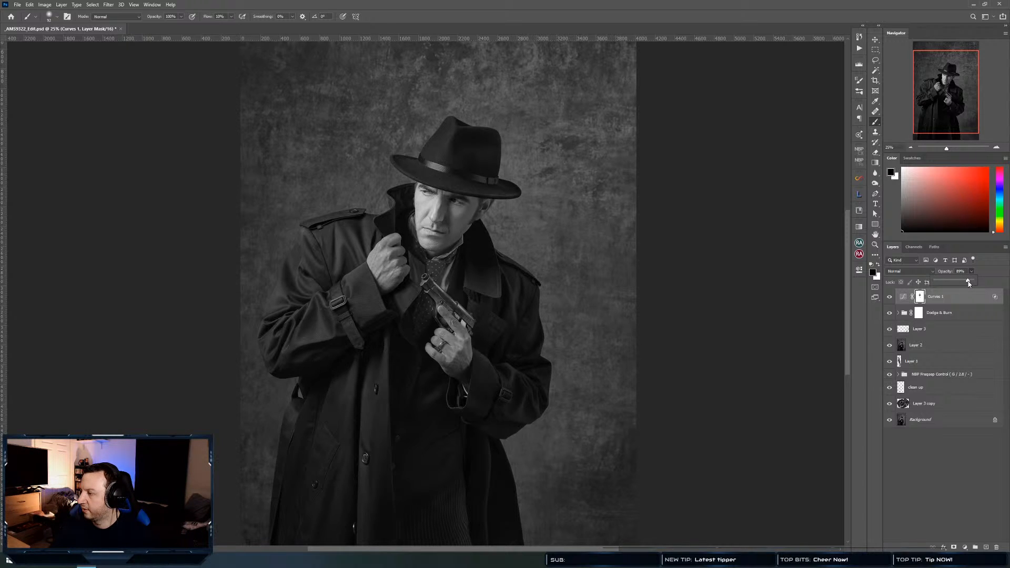
pyautogui.click(903, 296)
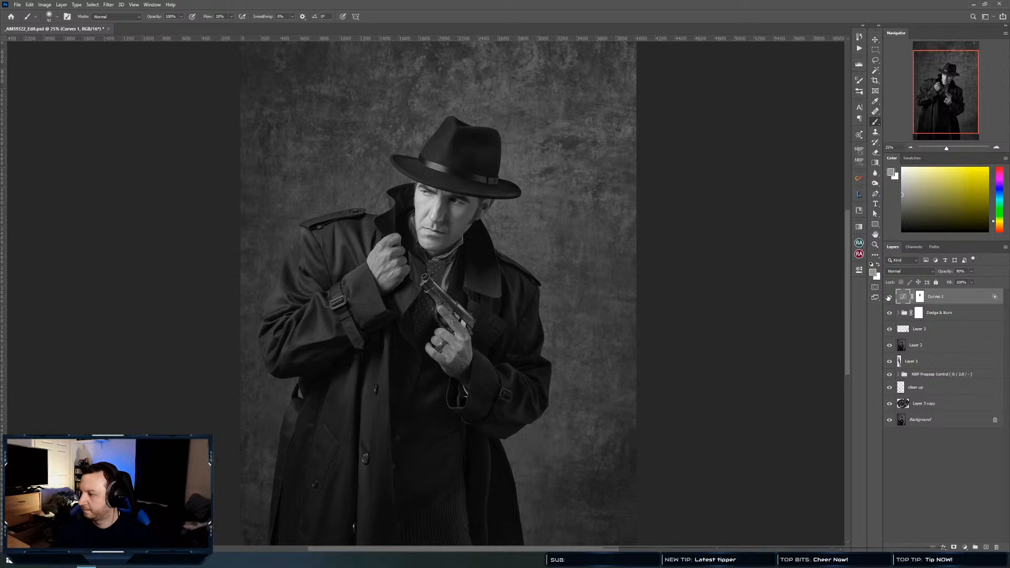
pyautogui.click(889, 297)
pyautogui.click(889, 298)
pyautogui.click(889, 297)
pyautogui.click(888, 298)
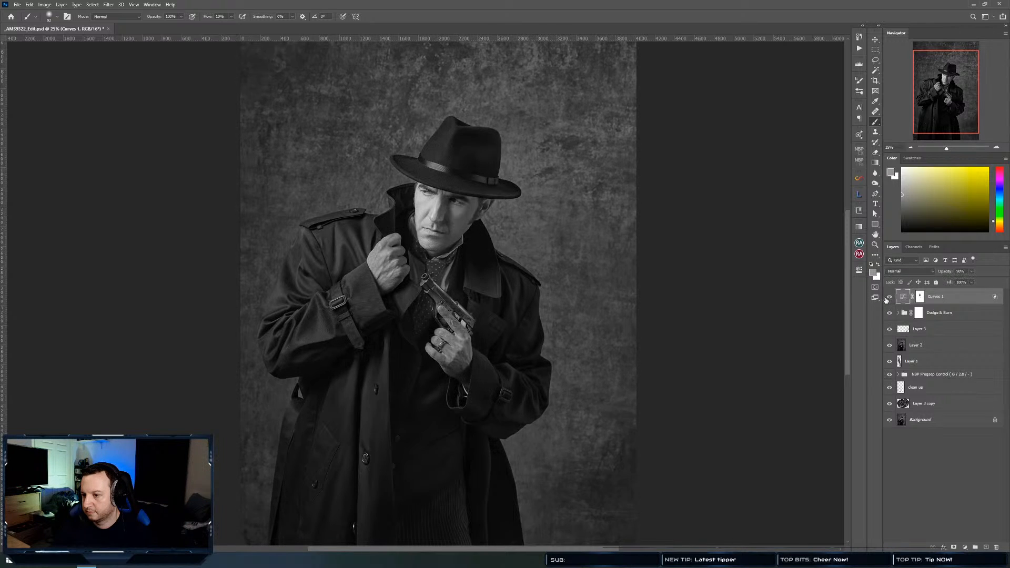
# Reduce the Curves layer's opacity to 70% and check the darkening with the layer off and on
pyautogui.click(972, 272)
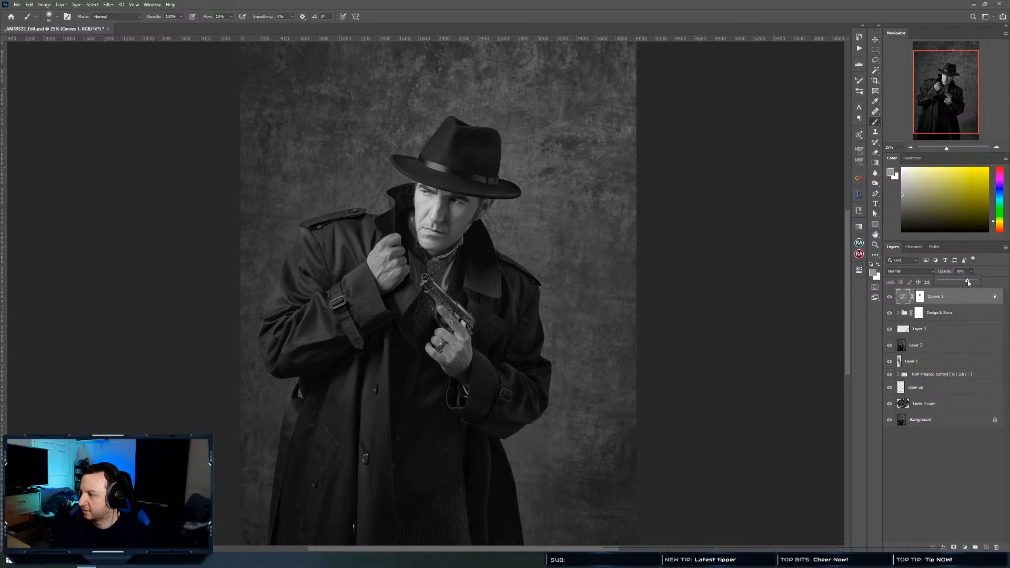
pyautogui.moveTo(967, 283); pyautogui.dragTo(966, 283)
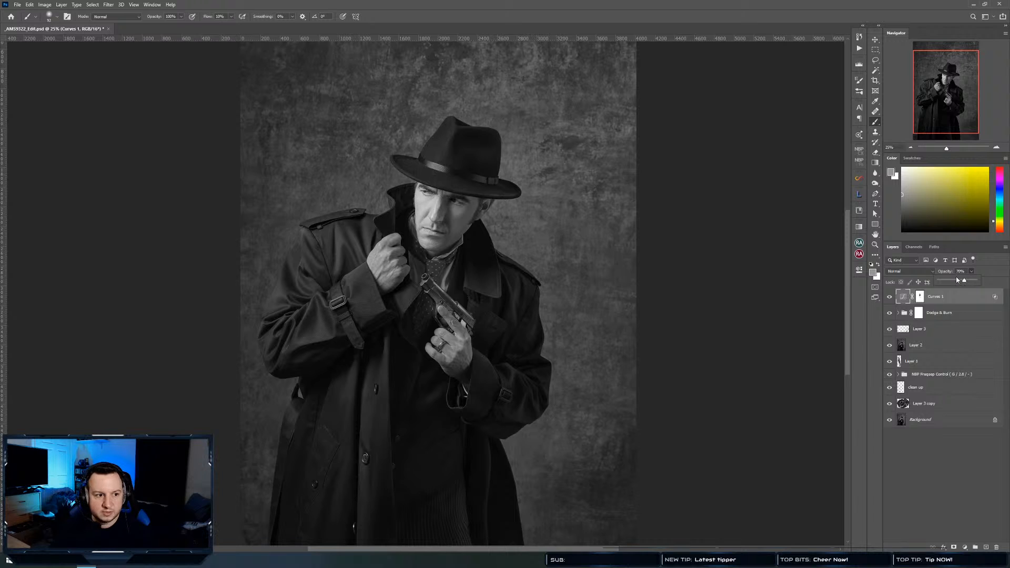
pyautogui.click(893, 297)
pyautogui.click(892, 299)
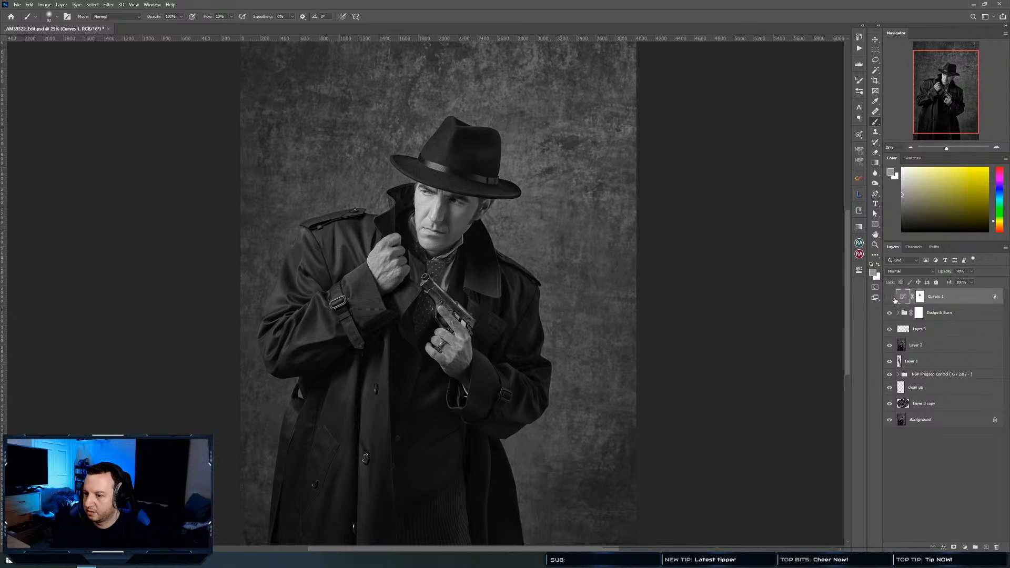
pyautogui.click(892, 300)
pyautogui.click(893, 302)
pyautogui.click(891, 299)
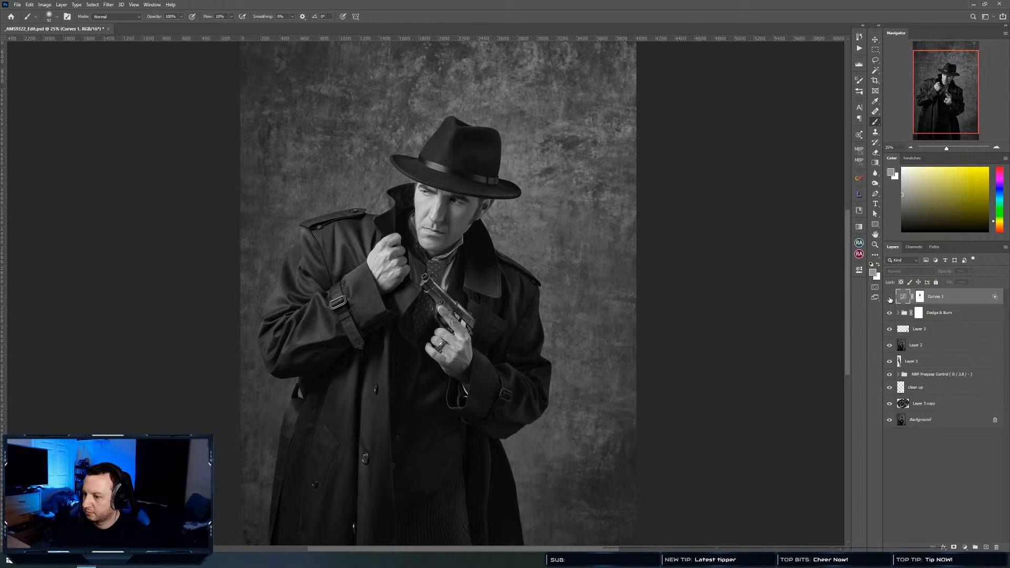
# Set the Curves layer's opacity to 57% and leave the layer visible
pyautogui.click(891, 299)
pyautogui.press('v')
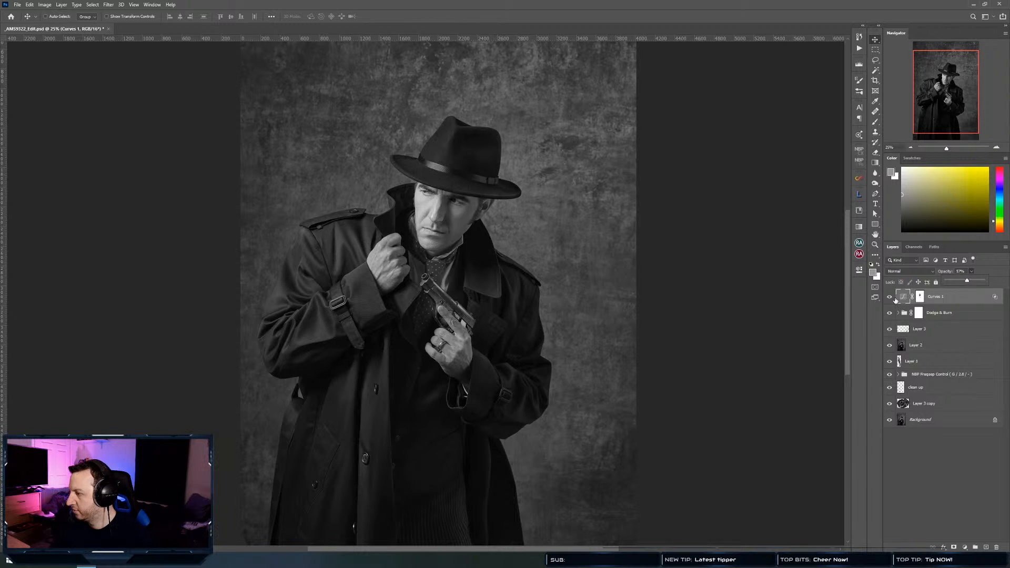
pyautogui.click(889, 299)
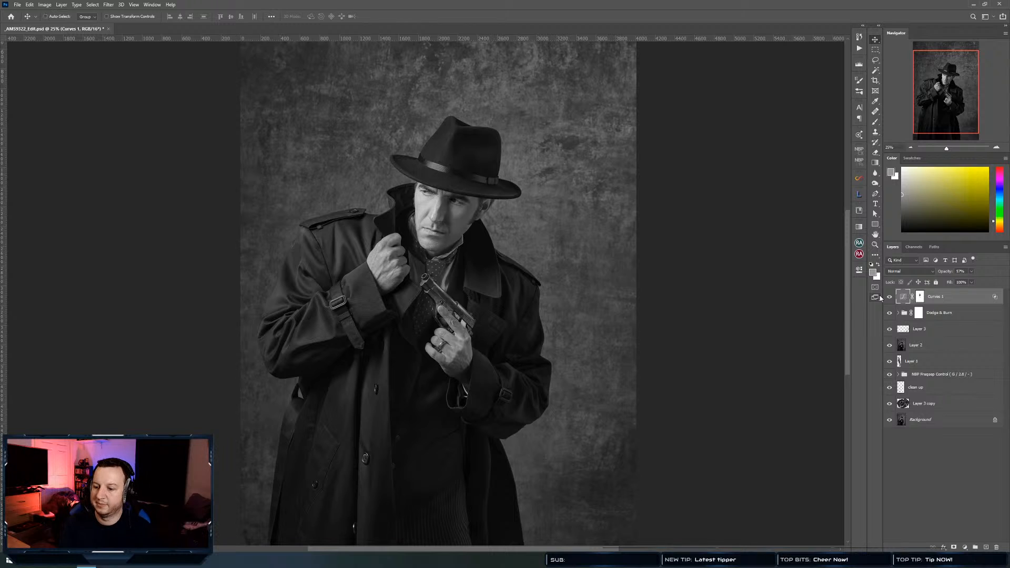
# Stamp all visible layers into a new merged layer above the Curves layer
pyautogui.moveTo(443, 271); pyautogui.dragTo(418, 292)
pyautogui.keyDown('ctrl'); pyautogui.click(418, 292); pyautogui.keyUp('ctrl')
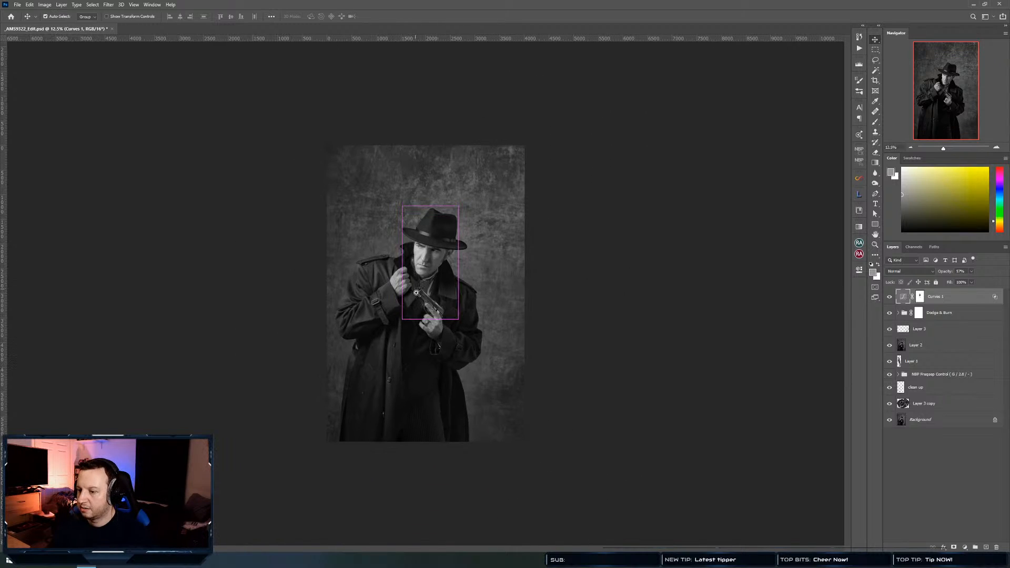
pyautogui.keyDown('ctrl'); pyautogui.click(418, 292); pyautogui.keyUp('ctrl')
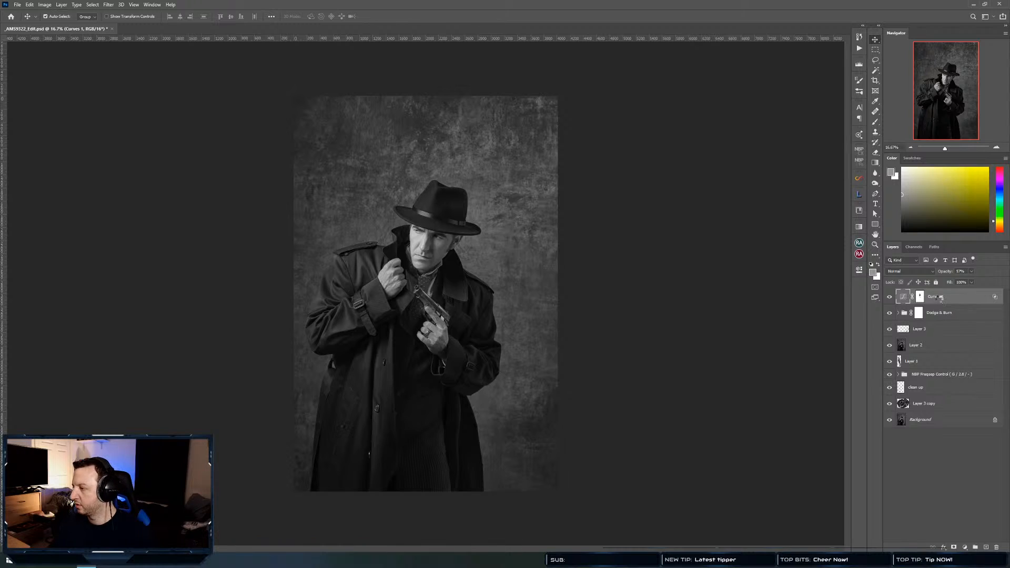
pyautogui.hotkey('ctrl', 'shift', 'alt', 'e')
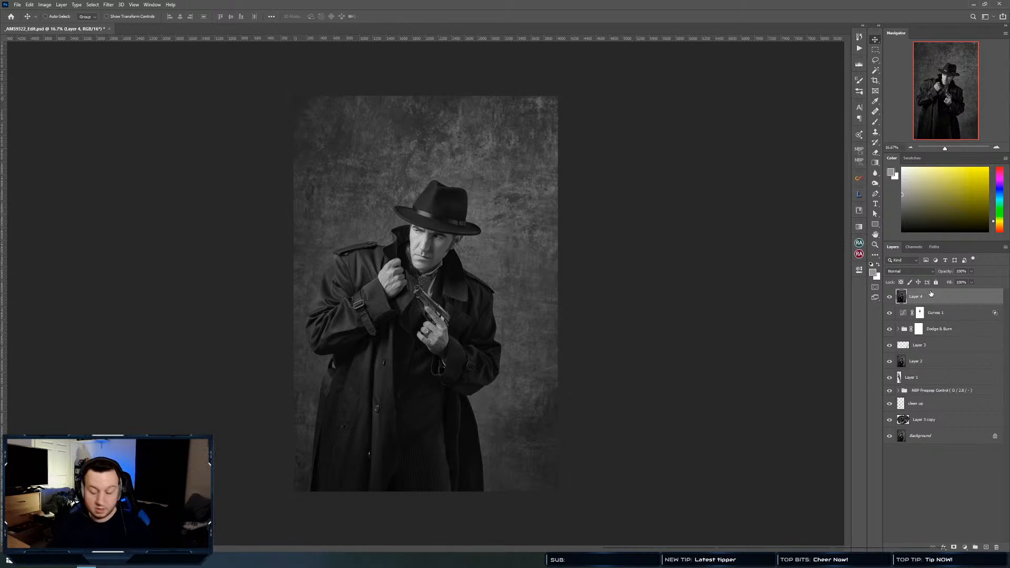
# Select the man on the merged layer with Select Subject and begin refining the selection around his ear with the Lasso
pyautogui.press('w')
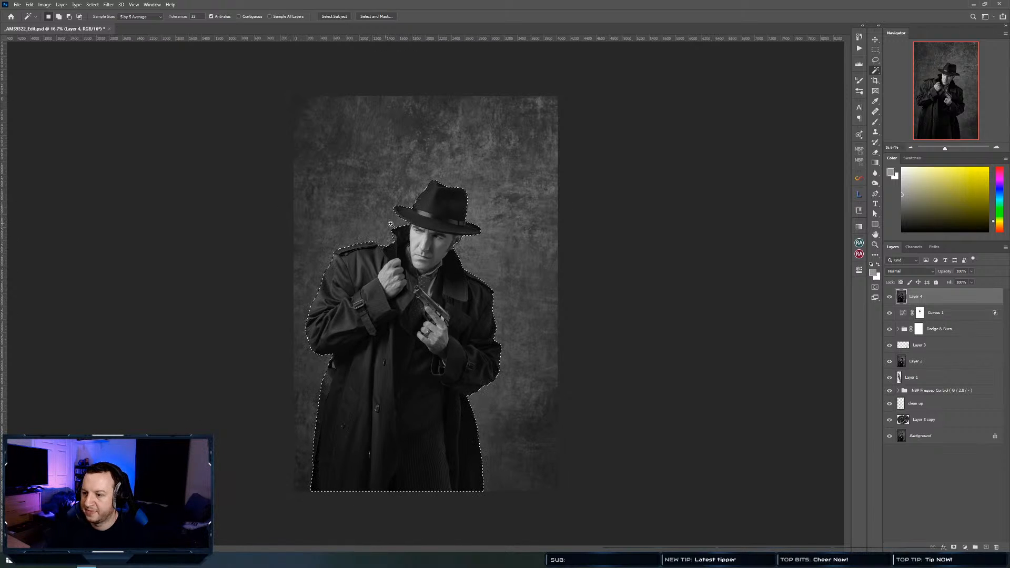
pyautogui.moveTo(386, 224)
pyautogui.mouseDown()
pyautogui.moveTo(449, 219)
pyautogui.moveTo(399, 222)
pyautogui.mouseUp()
pyautogui.moveTo(504, 265); pyautogui.dragTo(543, 265)
pyautogui.moveTo(470, 174)
pyautogui.mouseDown()
pyautogui.moveTo(482, 170)
pyautogui.moveTo(434, 257)
pyautogui.mouseUp()
pyautogui.press('l')
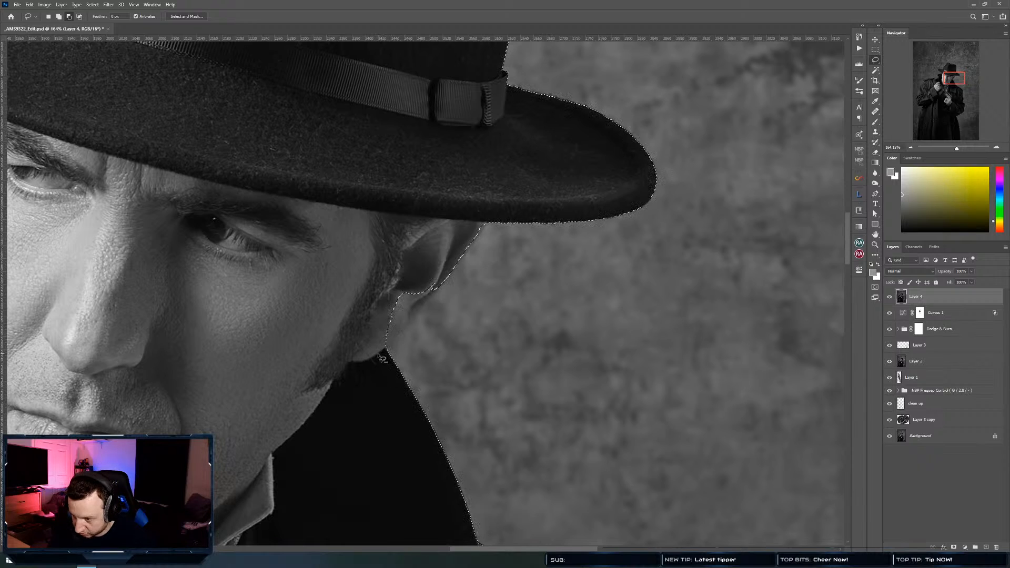
# Add the missed earlobe and back edge of the ear below the hat brim to the selection with the Lasso
pyautogui.moveTo(379, 354); pyautogui.dragTo(389, 347)
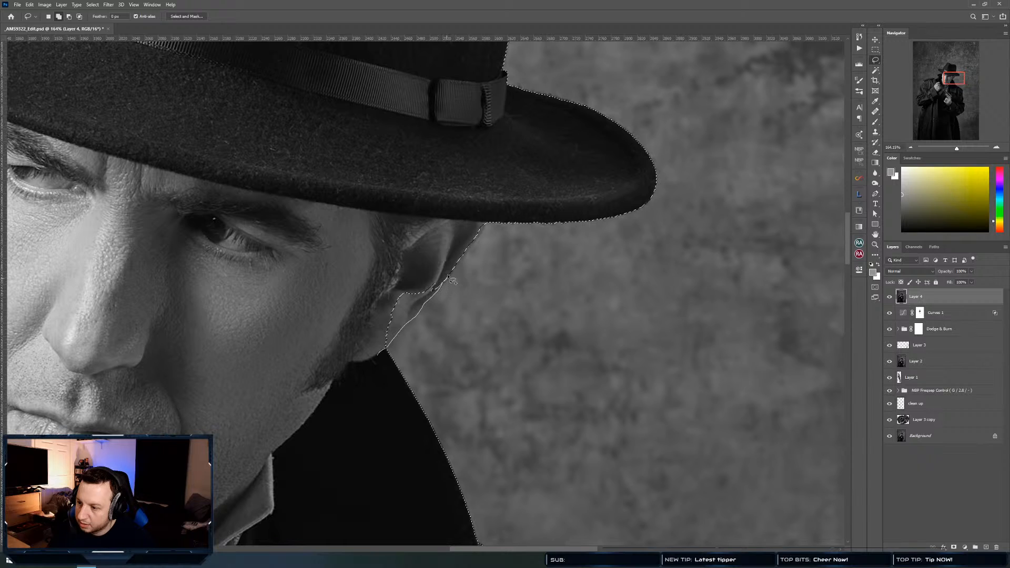
pyautogui.moveTo(346, 364); pyautogui.dragTo(347, 363)
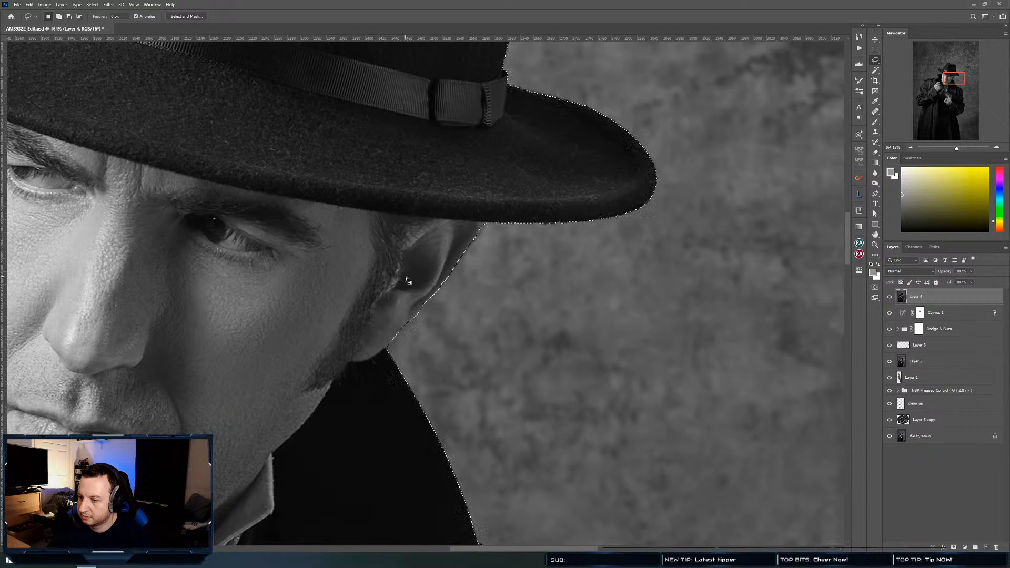
# Add the missed strip along the coat's left edge near the bottom of the photo to the Lasso selection
pyautogui.moveTo(202, 406); pyautogui.dragTo(339, 267)
pyautogui.moveTo(505, 330)
pyautogui.mouseDown()
pyautogui.moveTo(526, 322)
pyautogui.moveTo(542, 334)
pyautogui.moveTo(505, 339)
pyautogui.moveTo(514, 358)
pyautogui.mouseUp()
pyautogui.moveTo(548, 423)
pyautogui.mouseDown()
pyautogui.moveTo(527, 412)
pyautogui.moveTo(501, 421)
pyautogui.moveTo(467, 251)
pyautogui.mouseUp()
pyautogui.moveTo(491, 374); pyautogui.dragTo(469, 248)
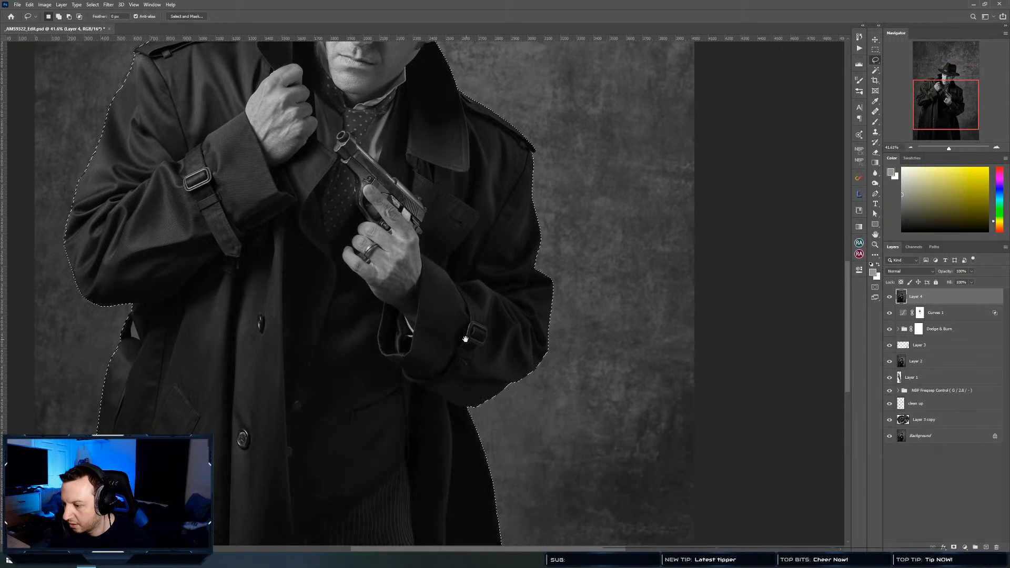
pyautogui.moveTo(465, 345); pyautogui.dragTo(504, 203)
pyautogui.moveTo(174, 357); pyautogui.dragTo(345, 166)
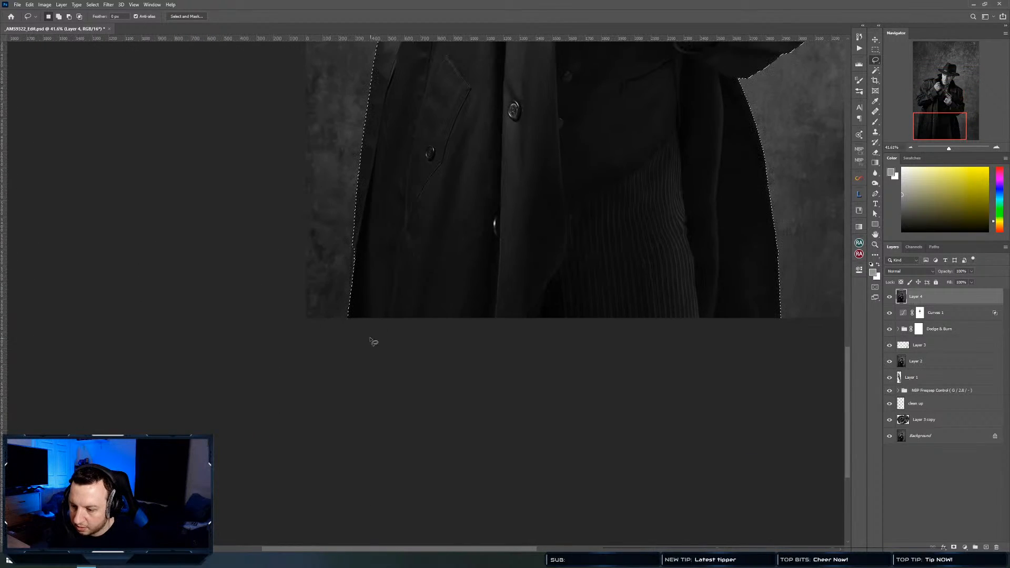
pyautogui.moveTo(352, 271); pyautogui.dragTo(387, 277)
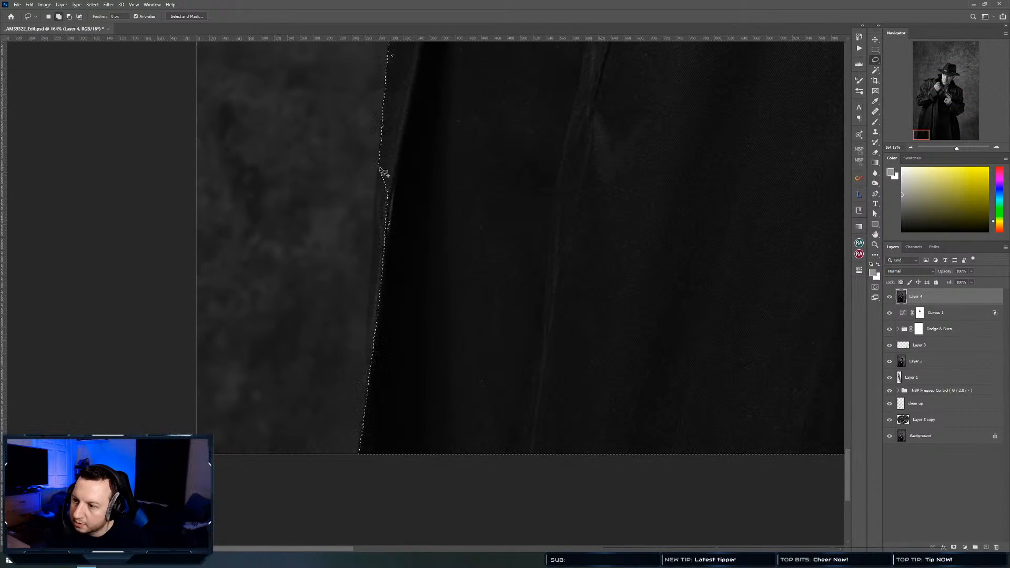
pyautogui.moveTo(378, 165); pyautogui.dragTo(374, 228)
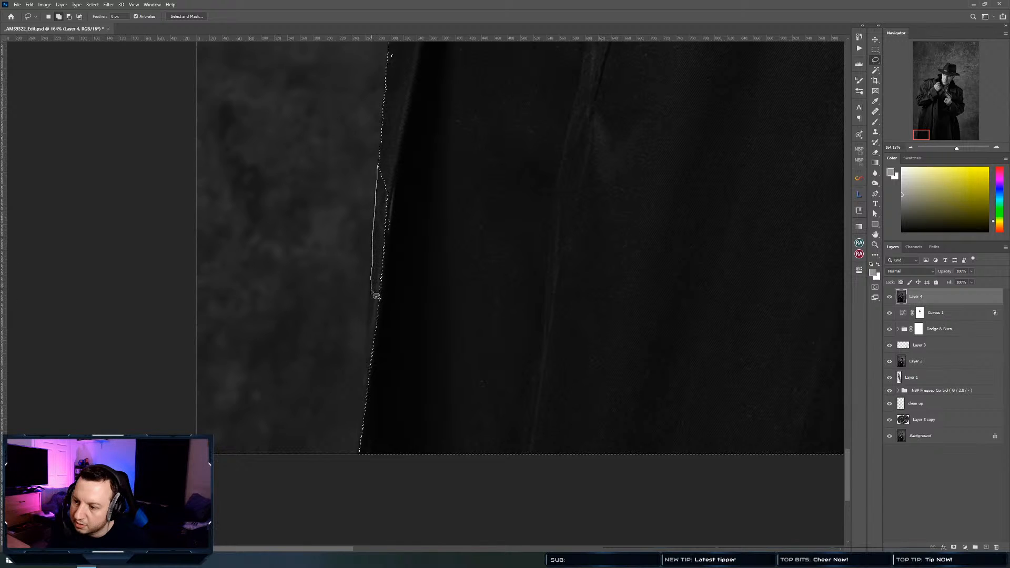
pyautogui.moveTo(373, 320)
pyautogui.mouseDown()
pyautogui.moveTo(440, 237)
pyautogui.moveTo(400, 190)
pyautogui.mouseUp()
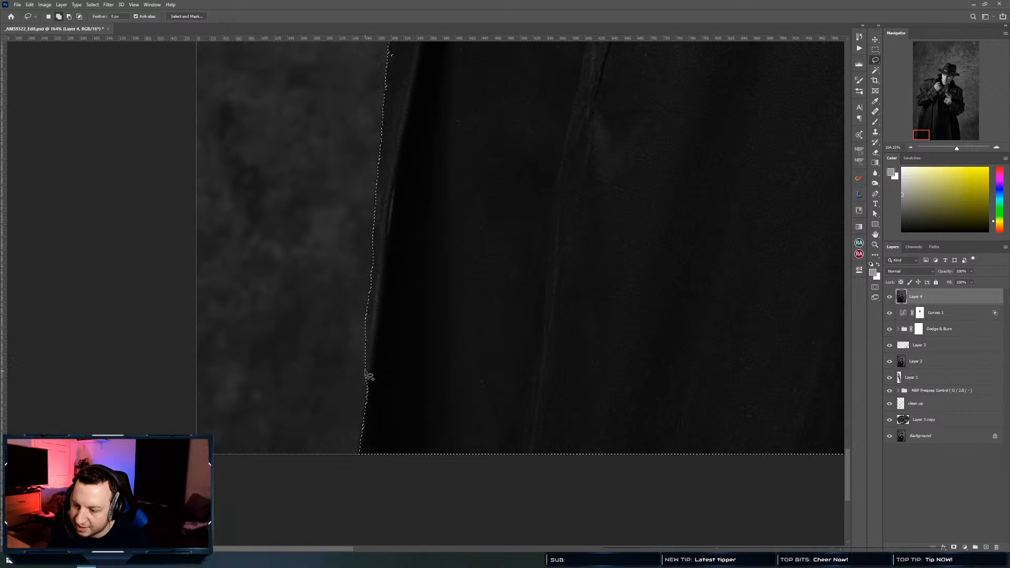
pyautogui.moveTo(365, 373); pyautogui.dragTo(364, 388)
pyautogui.moveTo(360, 469); pyautogui.dragTo(412, 334)
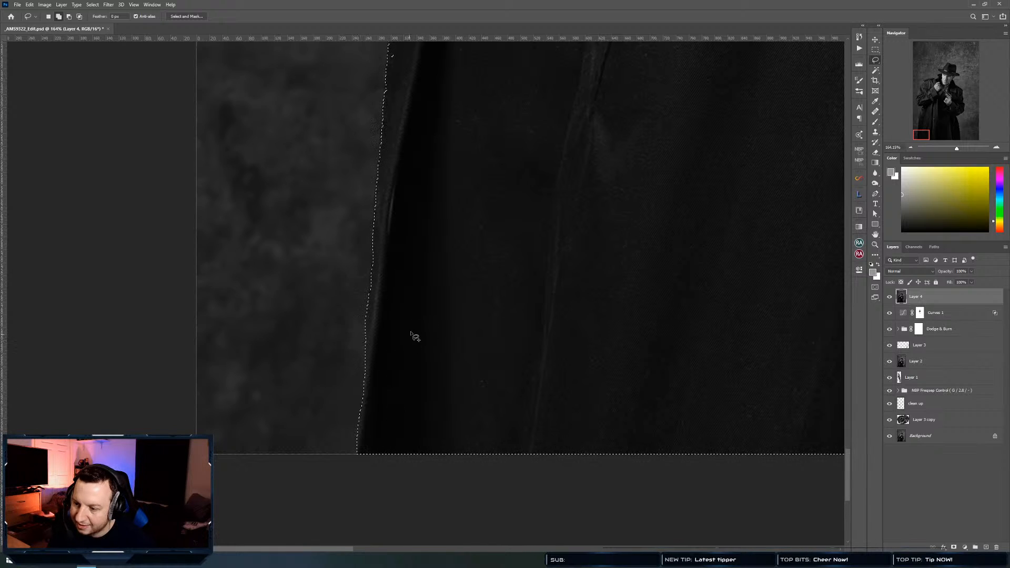
# Refine the Lasso selection along the left edge of the coat skirt, up to the fold beneath the bent arm
pyautogui.moveTo(449, 214); pyautogui.dragTo(440, 473)
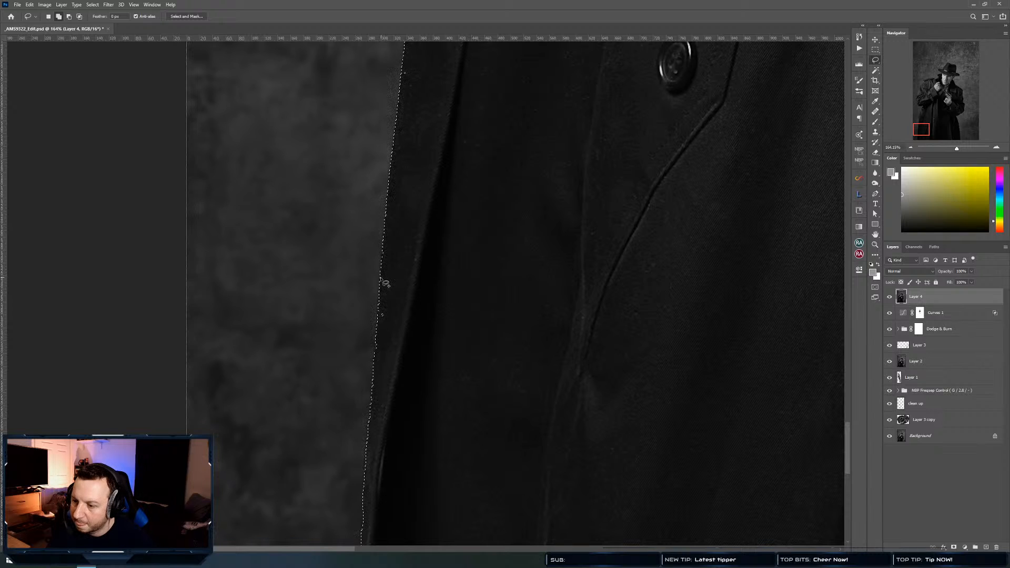
pyautogui.moveTo(380, 278)
pyautogui.mouseDown()
pyautogui.moveTo(379, 304)
pyautogui.moveTo(401, 328)
pyautogui.mouseUp()
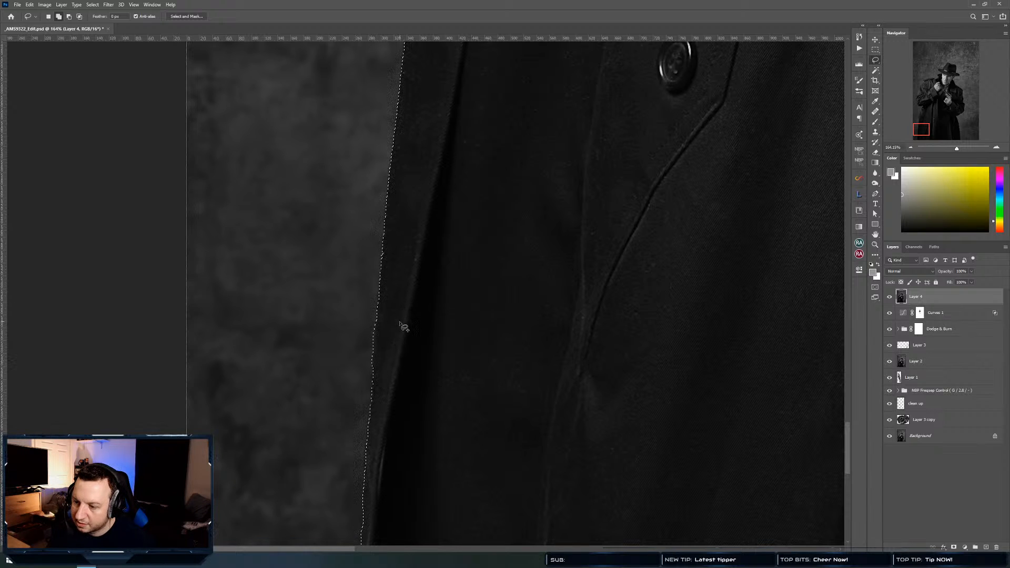
pyautogui.moveTo(411, 262); pyautogui.dragTo(396, 458)
pyautogui.moveTo(393, 279)
pyautogui.mouseDown()
pyautogui.moveTo(389, 269)
pyautogui.moveTo(408, 263)
pyautogui.moveTo(369, 411)
pyautogui.mouseUp()
pyautogui.moveTo(422, 243); pyautogui.dragTo(395, 359)
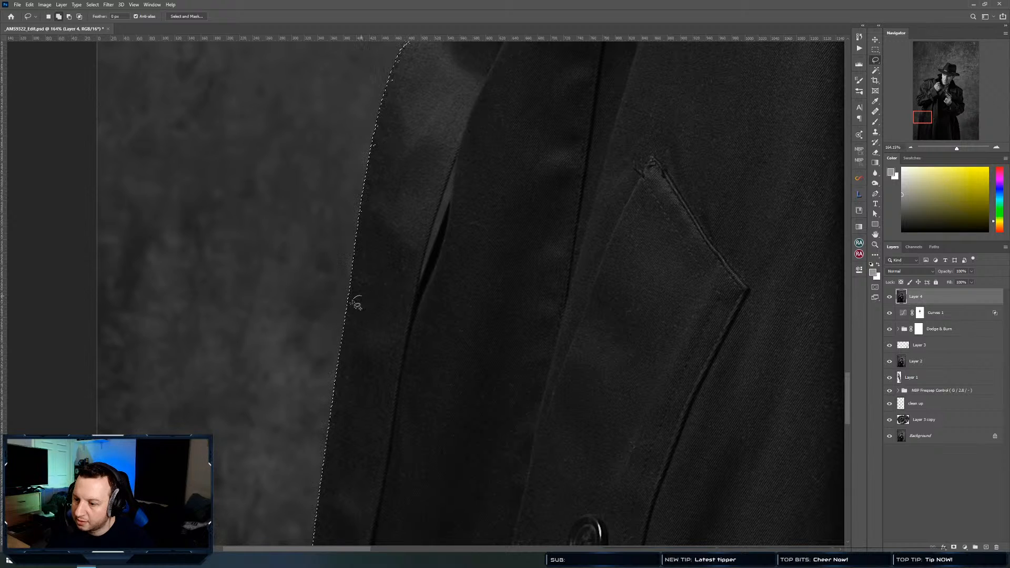
pyautogui.moveTo(361, 303); pyautogui.dragTo(363, 299)
pyautogui.moveTo(383, 269)
pyautogui.mouseDown()
pyautogui.moveTo(368, 399)
pyautogui.moveTo(367, 270)
pyautogui.mouseUp()
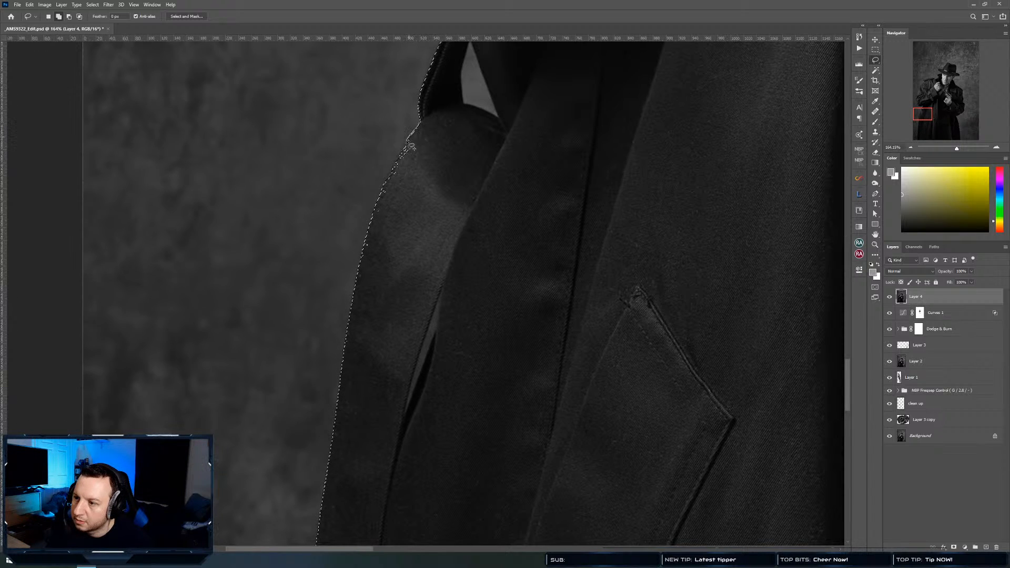
pyautogui.moveTo(390, 185)
pyautogui.mouseDown()
pyautogui.moveTo(451, 125)
pyautogui.moveTo(394, 185)
pyautogui.mouseUp()
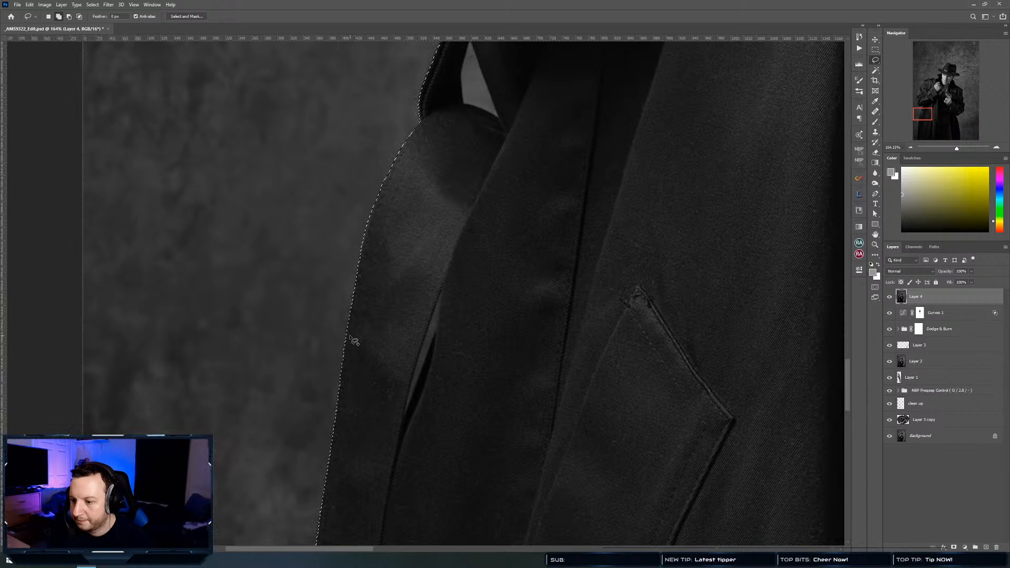
# Subtract the small triangular background gap beneath the bent arm from the selection and clean up its edges
pyautogui.moveTo(455, 167); pyautogui.dragTo(390, 378)
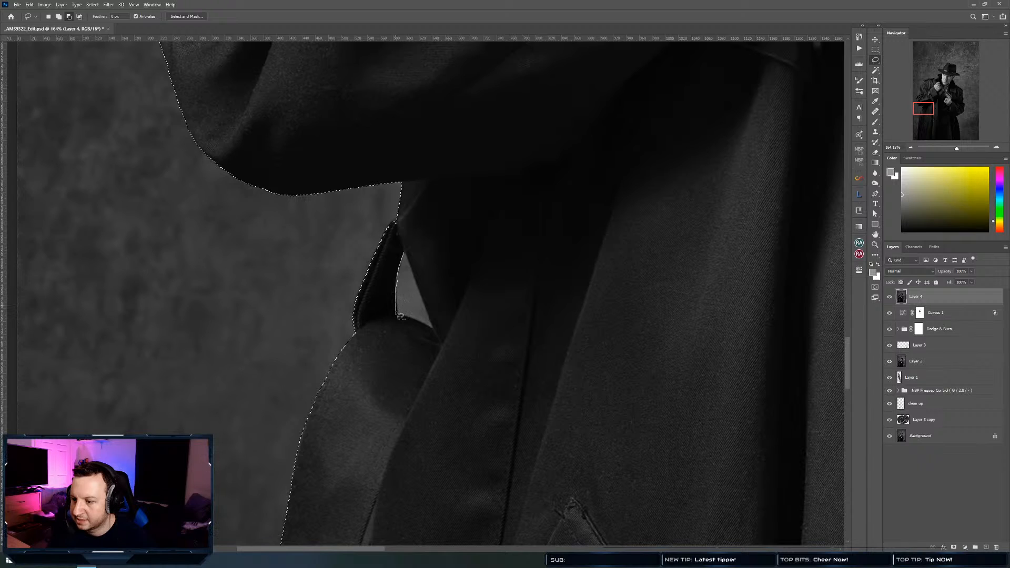
pyautogui.moveTo(419, 323)
pyautogui.mouseDown()
pyautogui.moveTo(431, 332)
pyautogui.moveTo(408, 258)
pyautogui.mouseUp()
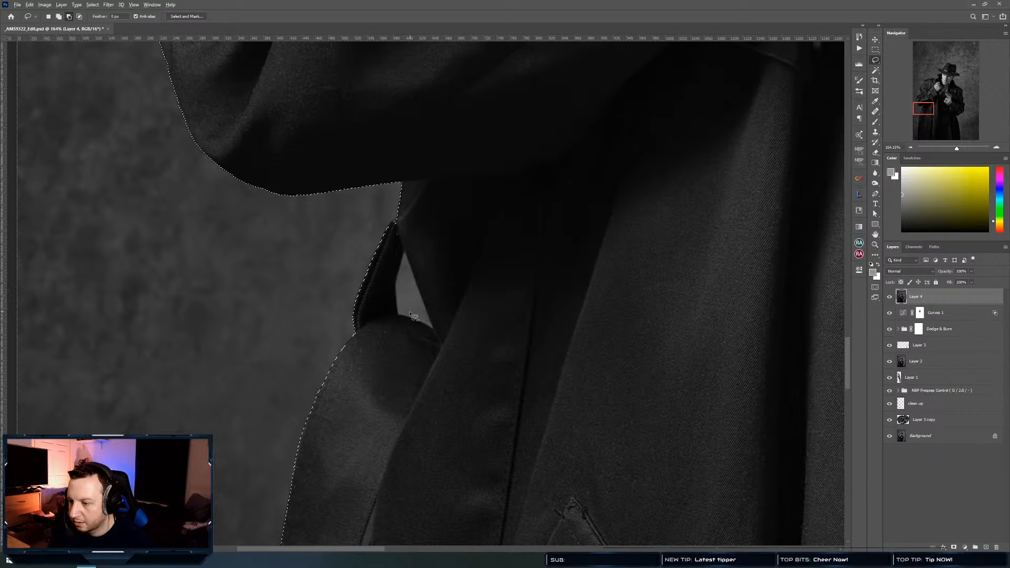
pyautogui.moveTo(408, 330); pyautogui.dragTo(406, 329)
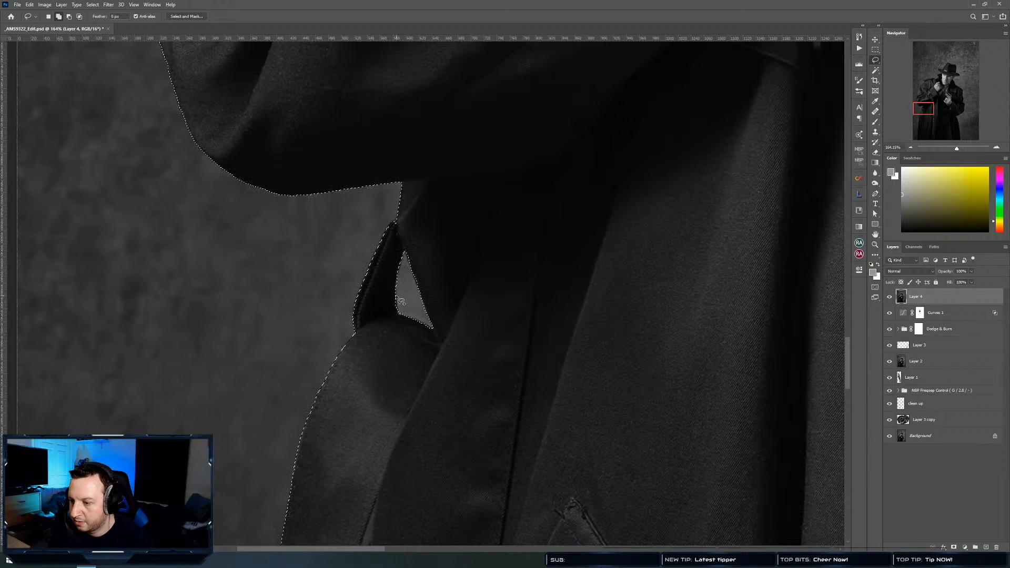
pyautogui.moveTo(392, 316); pyautogui.dragTo(394, 323)
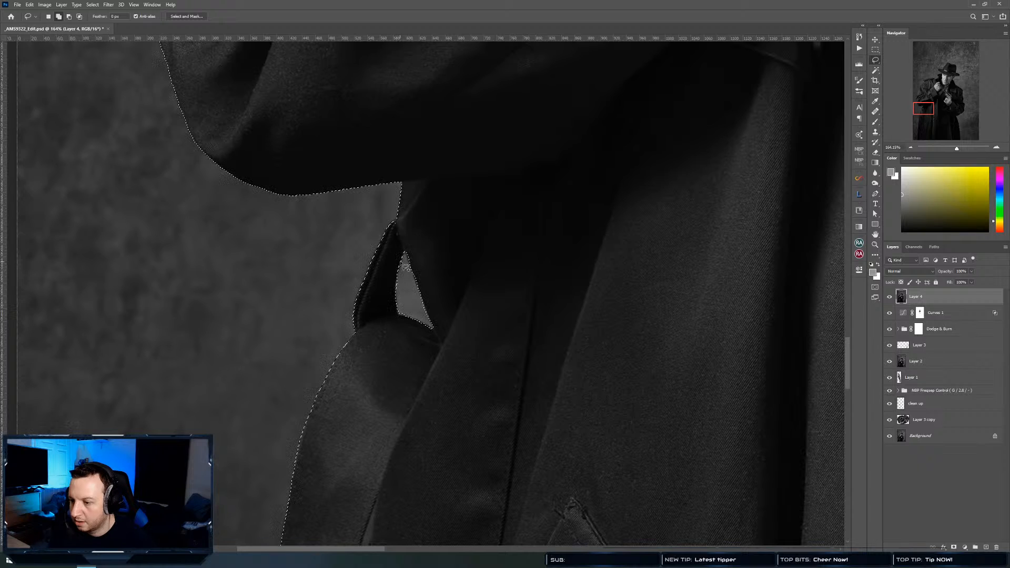
# Extend the Lasso selection to the outer edge of the left sleeve around the elbow folds
pyautogui.moveTo(370, 210); pyautogui.dragTo(398, 506)
pyautogui.moveTo(233, 206); pyautogui.dragTo(308, 221)
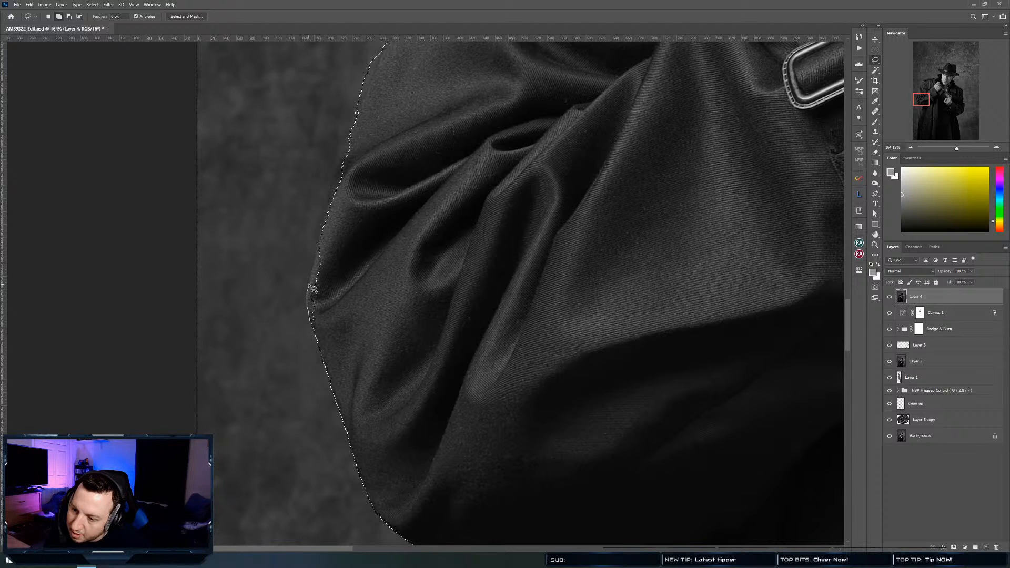
pyautogui.moveTo(320, 253); pyautogui.dragTo(330, 210)
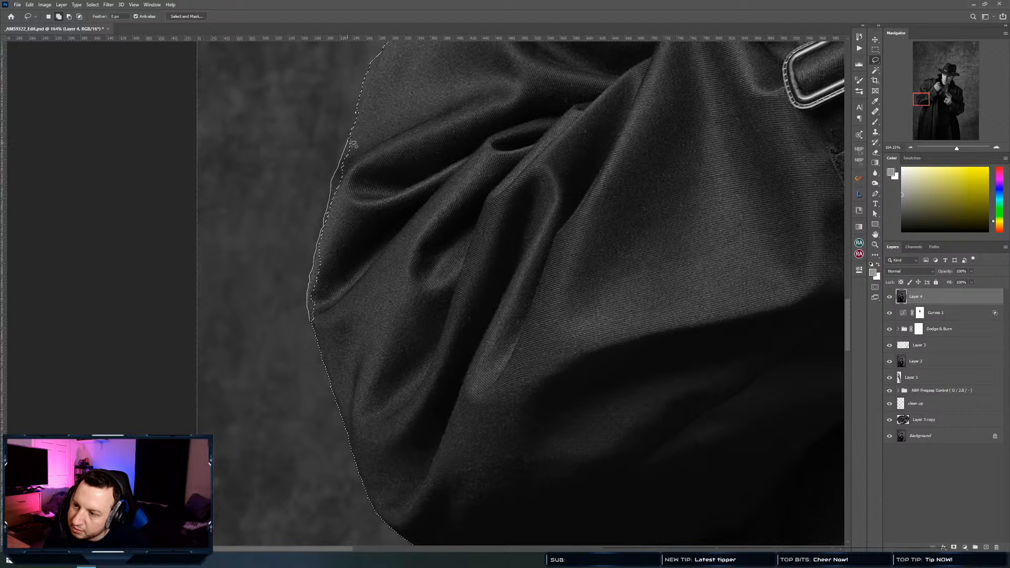
pyautogui.moveTo(334, 332); pyautogui.dragTo(333, 331)
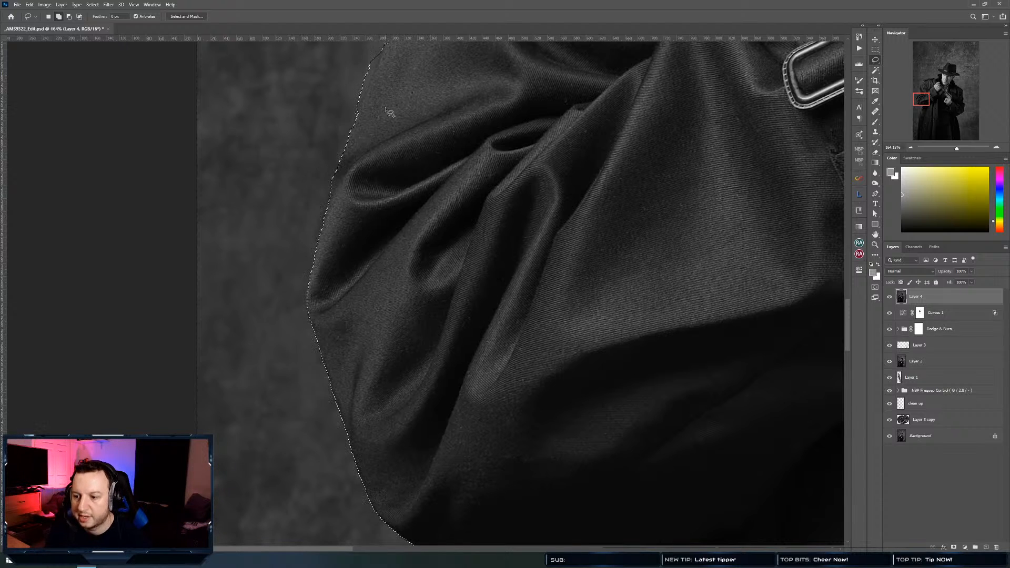
# Correct the selection outline above the elbow folds, adding the missed edge of the left upper sleeve
pyautogui.scroll(5, 369, 195)
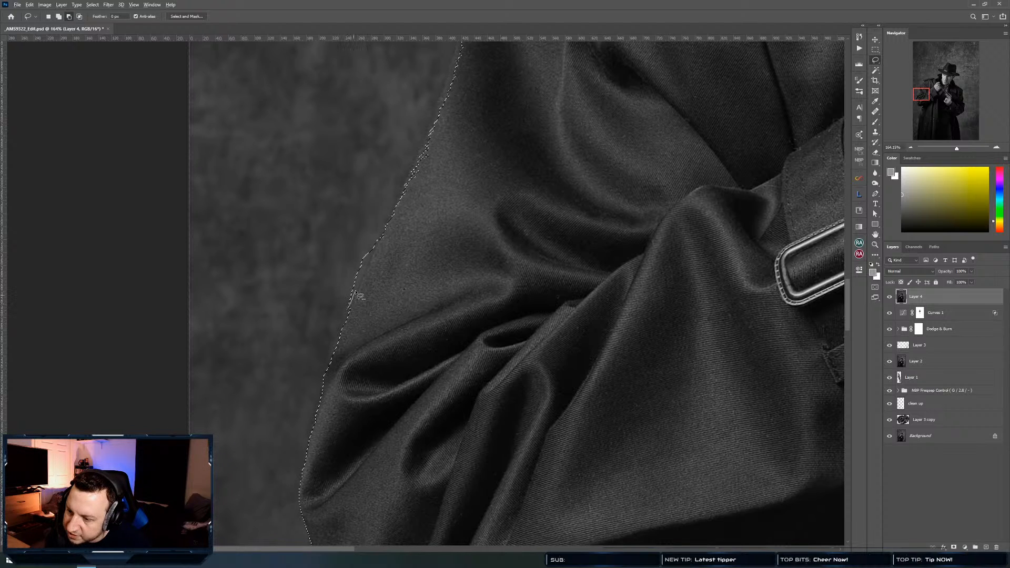
pyautogui.moveTo(372, 222); pyautogui.dragTo(313, 357)
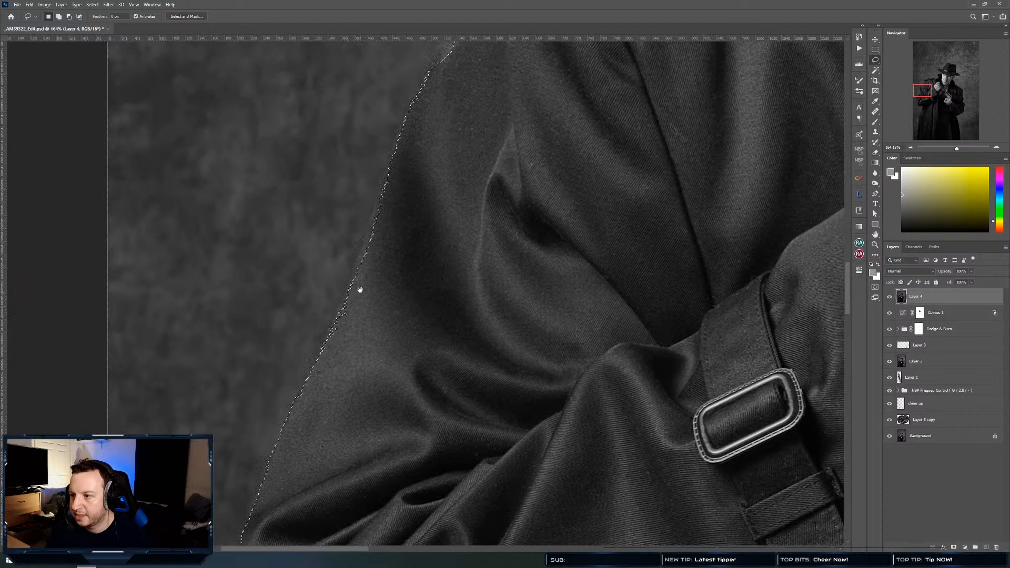
pyautogui.moveTo(293, 404); pyautogui.dragTo(324, 352)
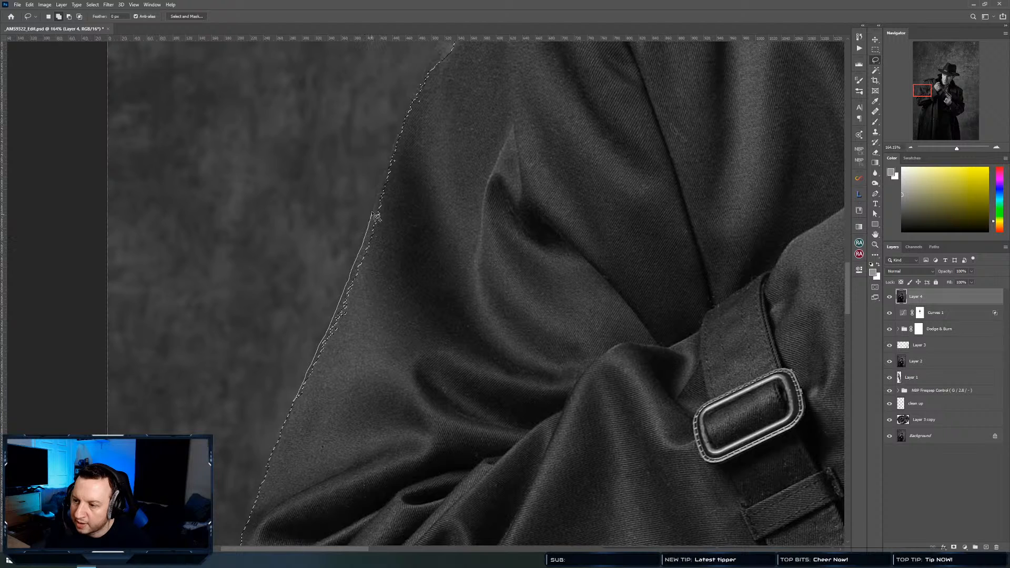
pyautogui.moveTo(385, 182); pyautogui.dragTo(390, 173)
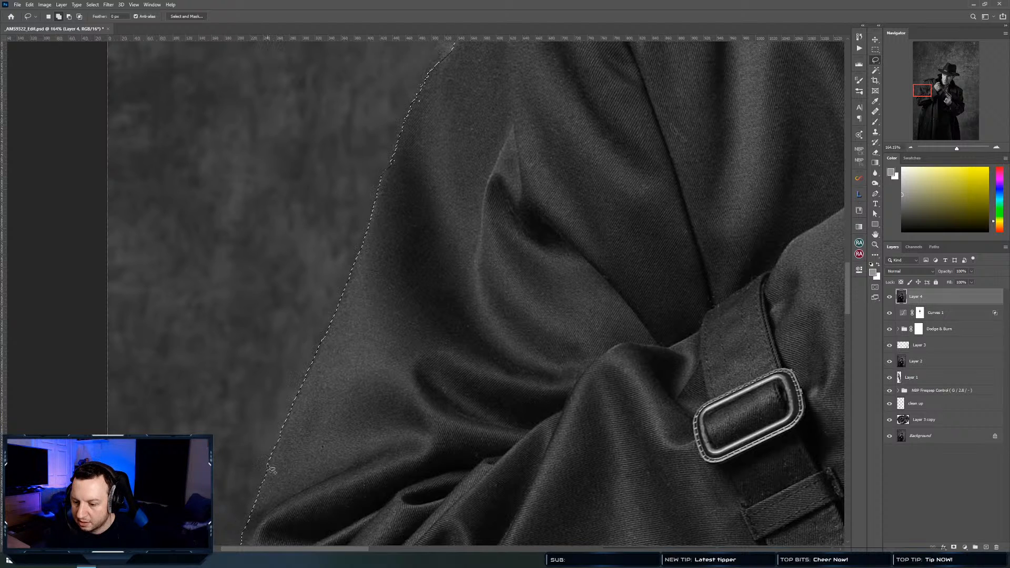
pyautogui.moveTo(268, 466)
pyautogui.mouseDown()
pyautogui.moveTo(282, 459)
pyautogui.moveTo(271, 463)
pyautogui.mouseUp()
# Add the missed outer edge of the left upper sleeve just below the shoulder to the selection
pyautogui.moveTo(347, 210); pyautogui.dragTo(305, 361)
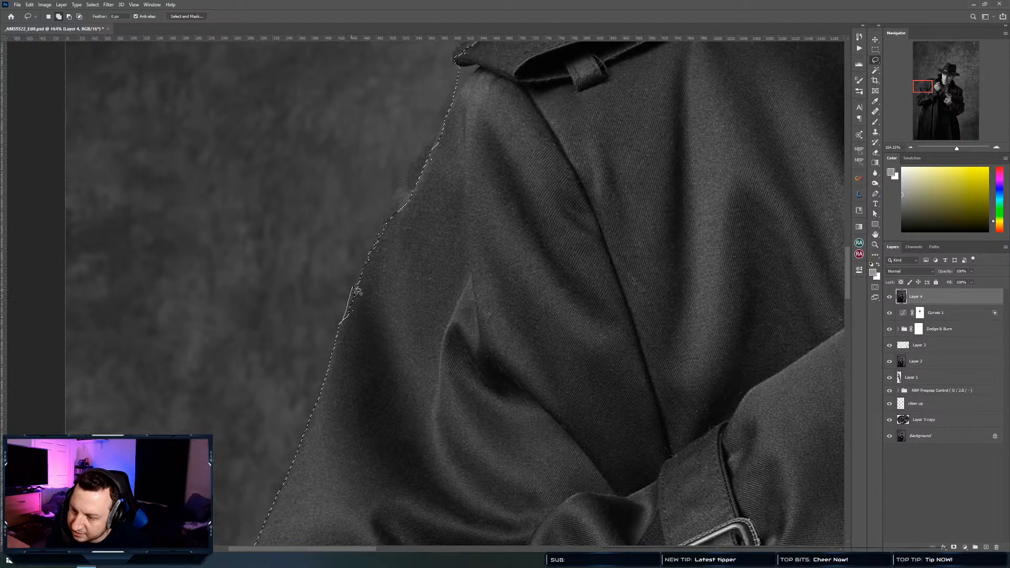
pyautogui.moveTo(358, 275); pyautogui.dragTo(371, 241)
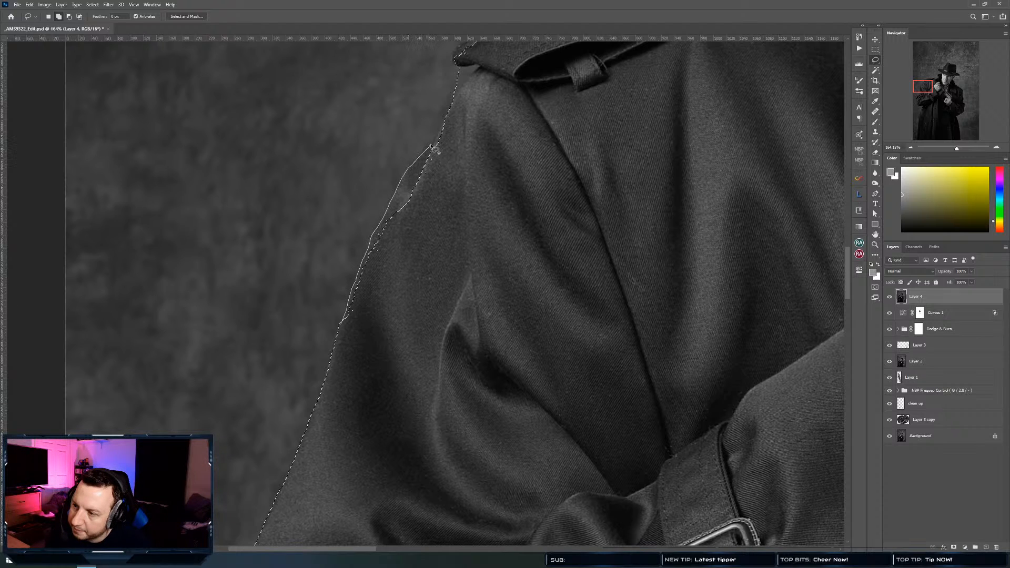
pyautogui.moveTo(390, 319); pyautogui.dragTo(360, 368)
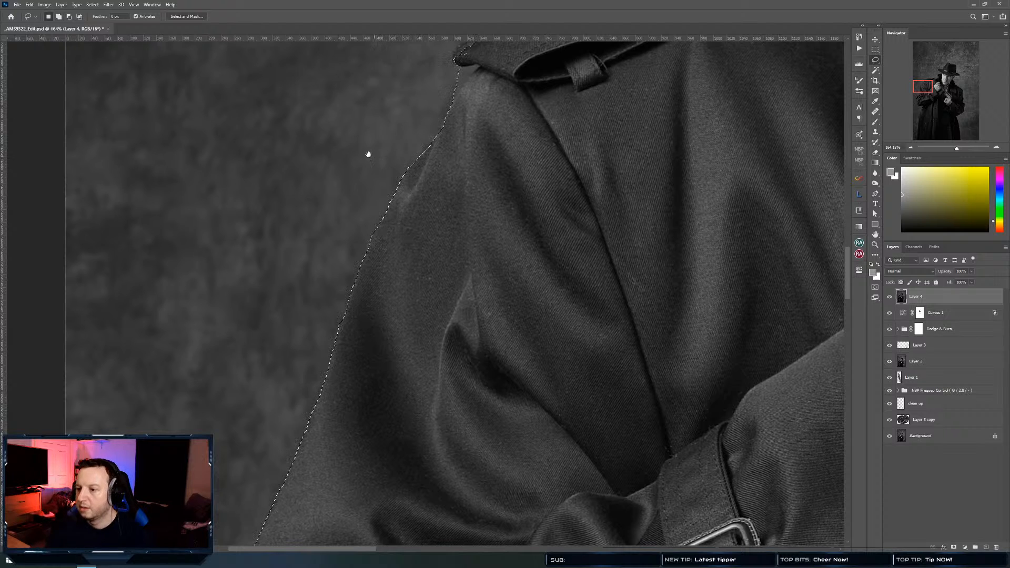
# Fit the selection to the left epaulette by adding its upper edge and subtracting the background notch beneath its tip
pyautogui.moveTo(368, 153); pyautogui.dragTo(316, 323)
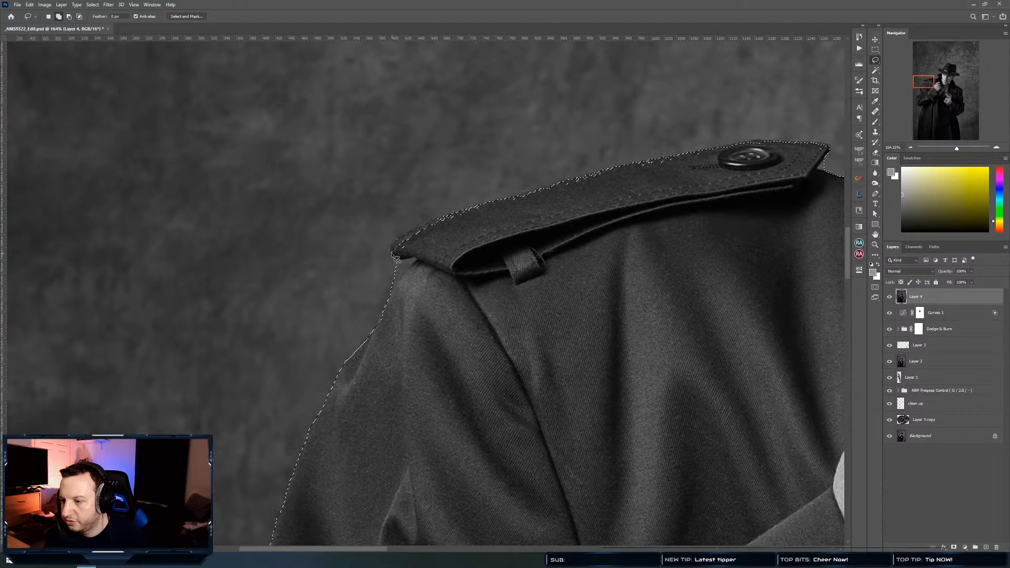
pyautogui.moveTo(394, 255); pyautogui.dragTo(409, 236)
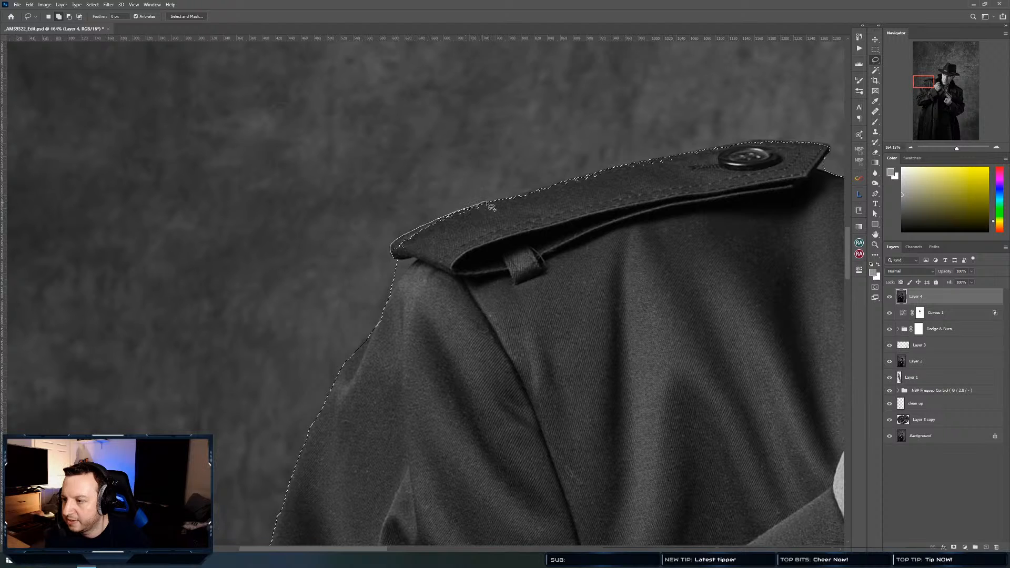
pyautogui.moveTo(425, 258); pyautogui.dragTo(418, 257)
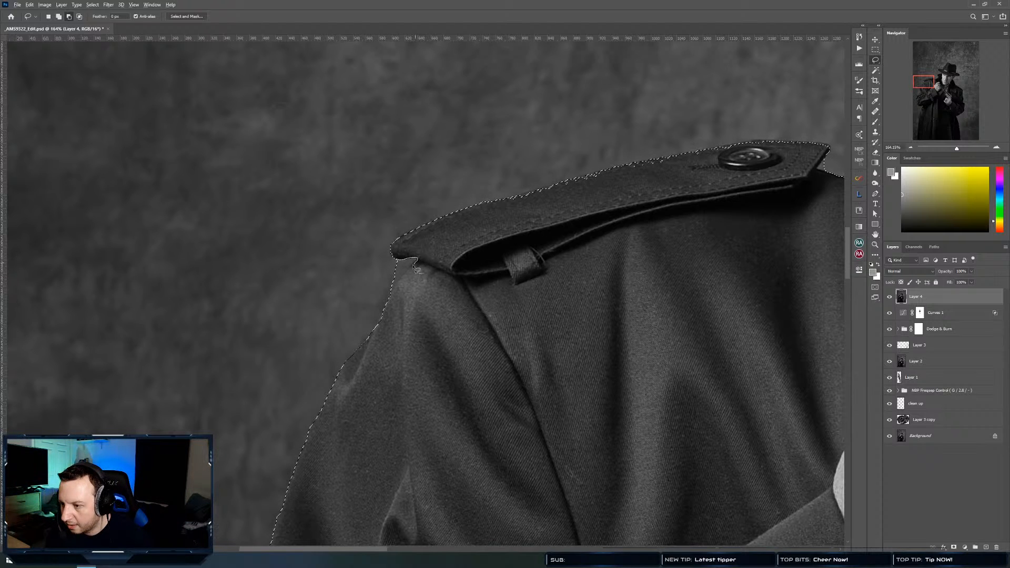
pyautogui.moveTo(407, 285); pyautogui.dragTo(356, 264)
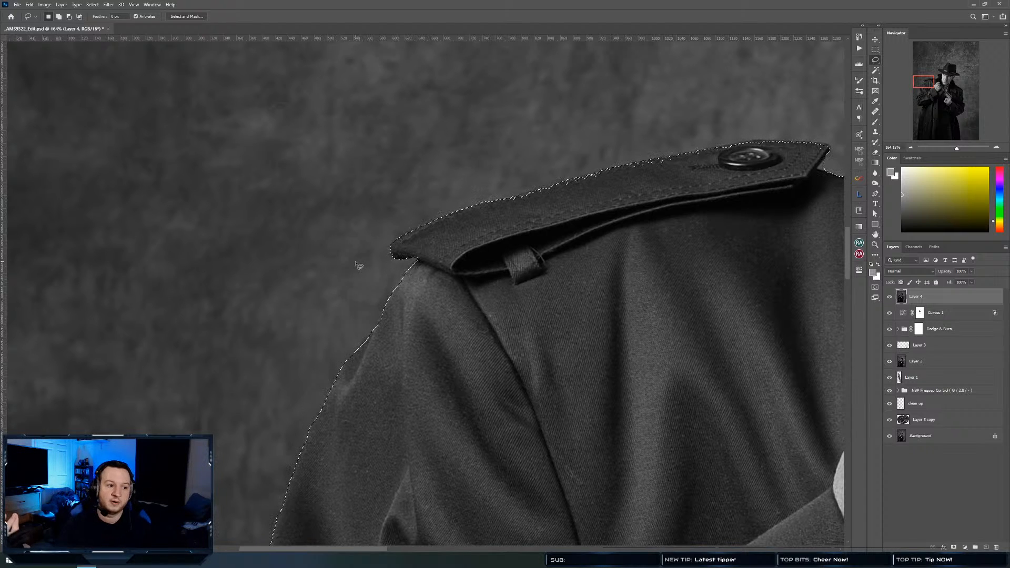
pyautogui.rightClick(357, 264)
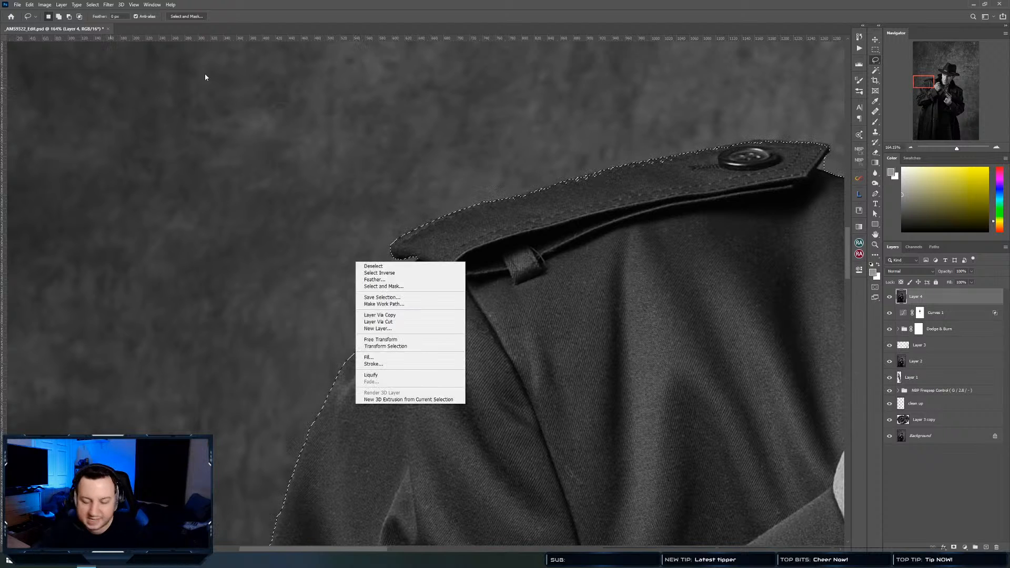
pyautogui.click(519, 9)
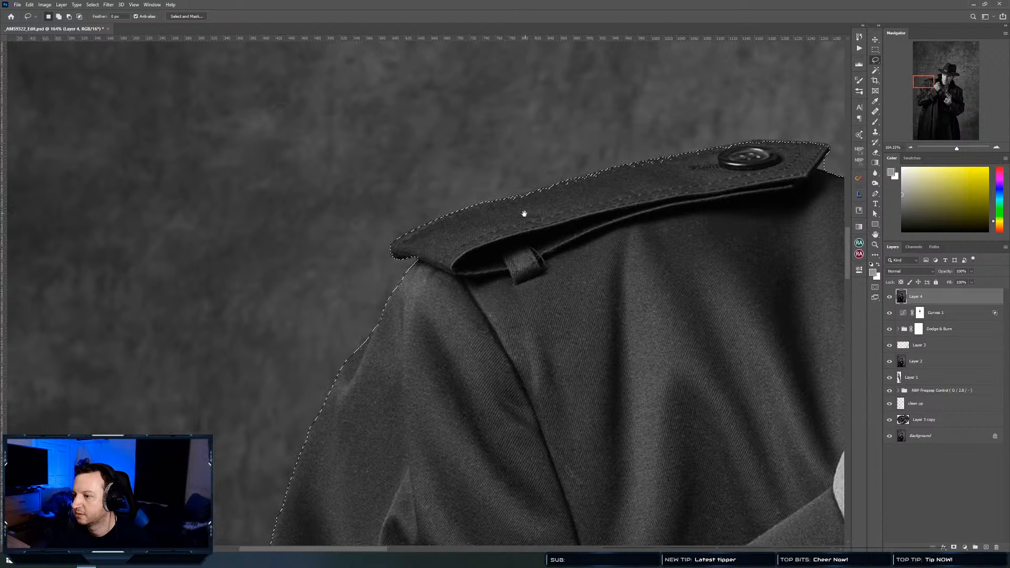
pyautogui.moveTo(524, 214); pyautogui.dragTo(434, 311)
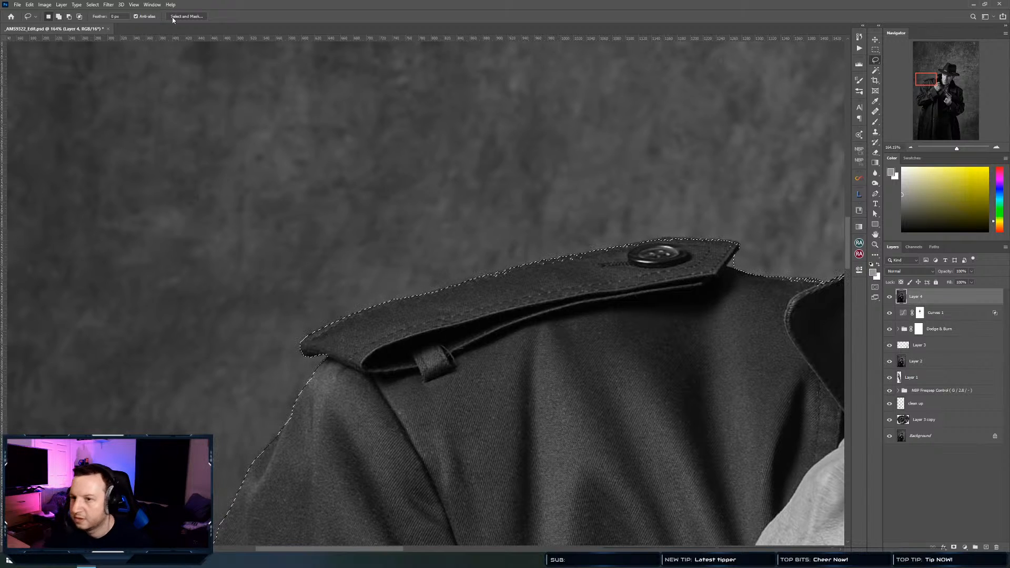
pyautogui.rightClick(876, 61)
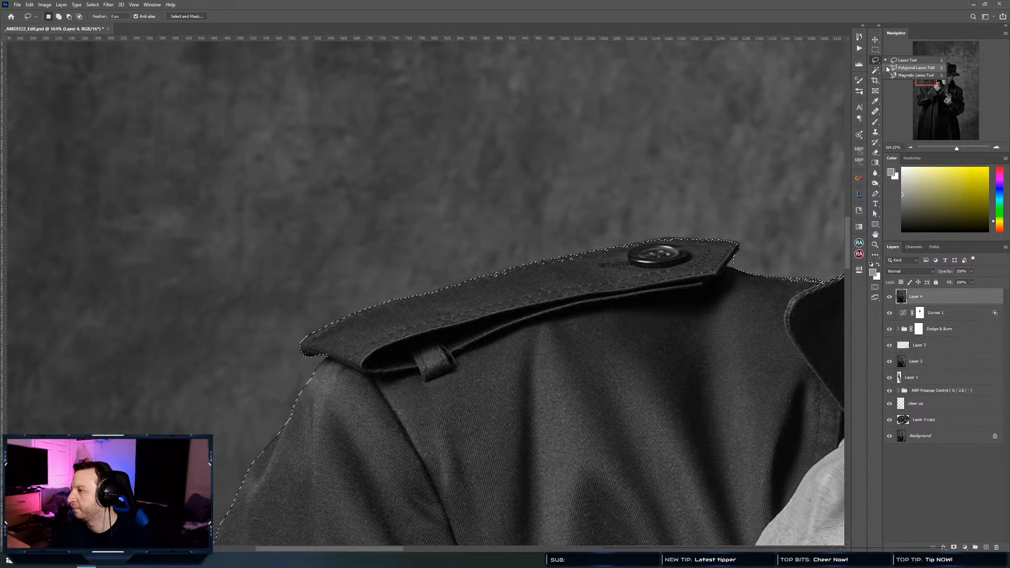
# Add the upper edge of the left epaulette, from its middle to the pointed tip, to the selection with the Polygonal Lasso
pyautogui.click(906, 68)
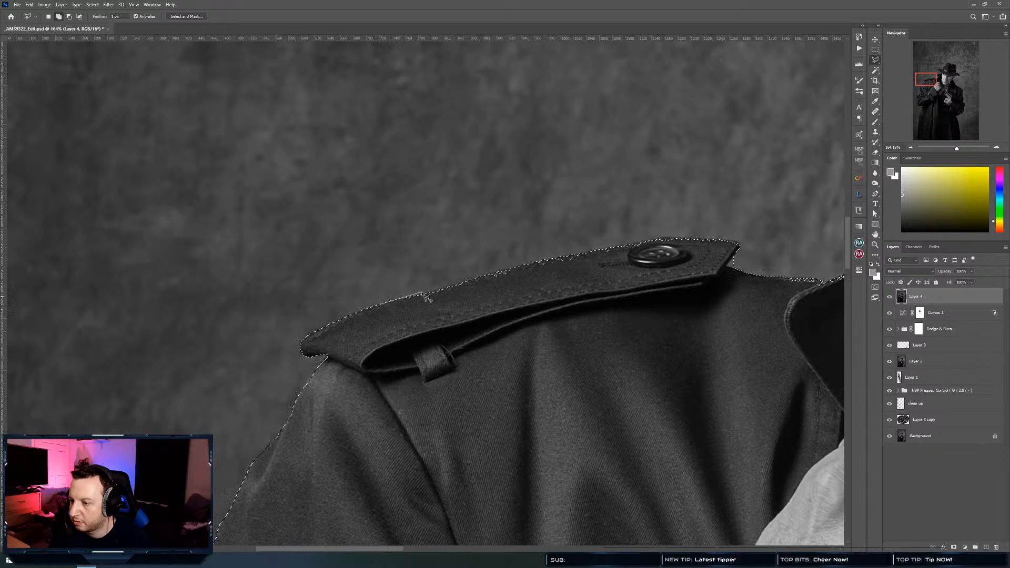
pyautogui.click(536, 263)
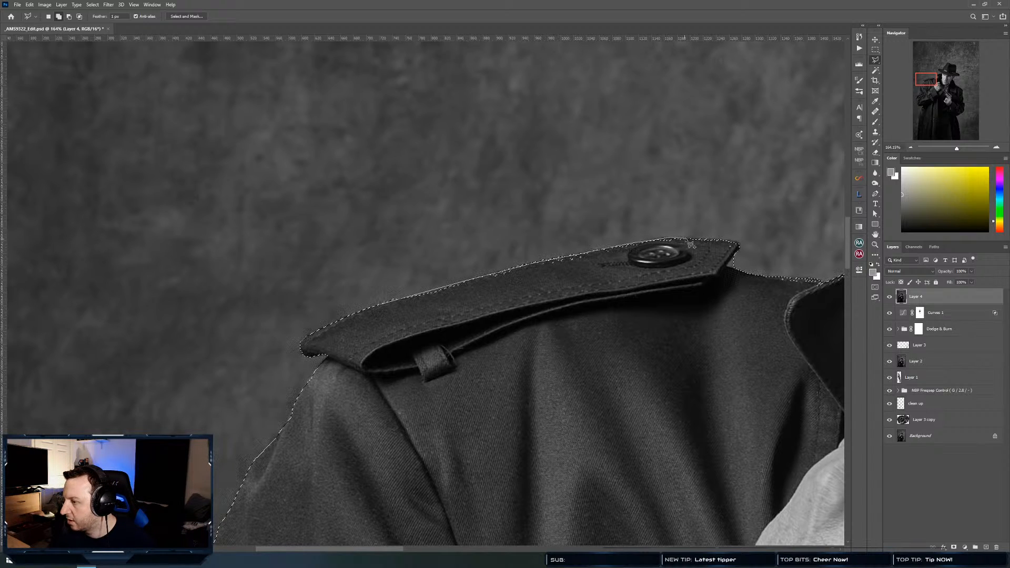
pyautogui.click(736, 243)
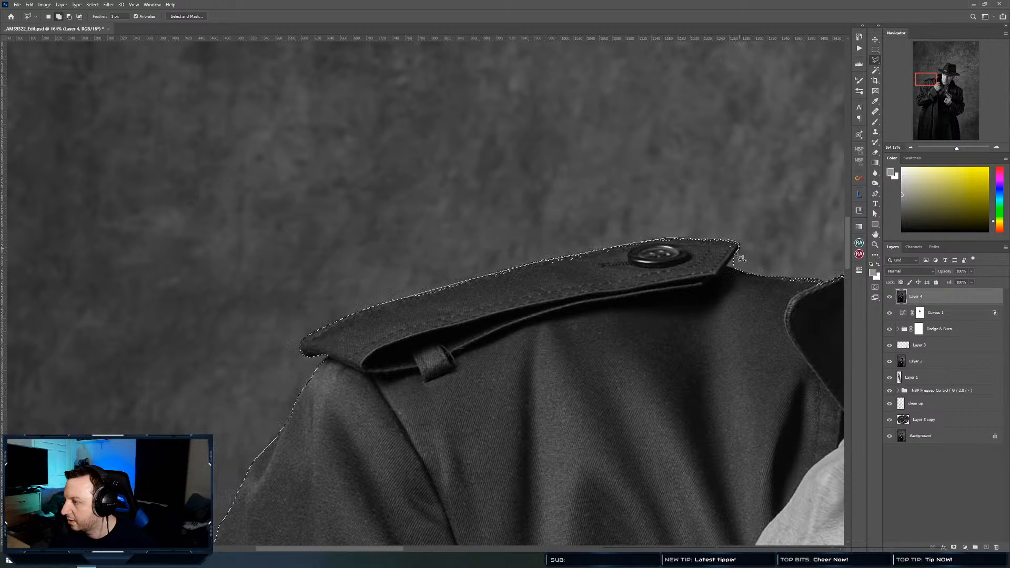
pyautogui.click(725, 267)
pyautogui.click(373, 331)
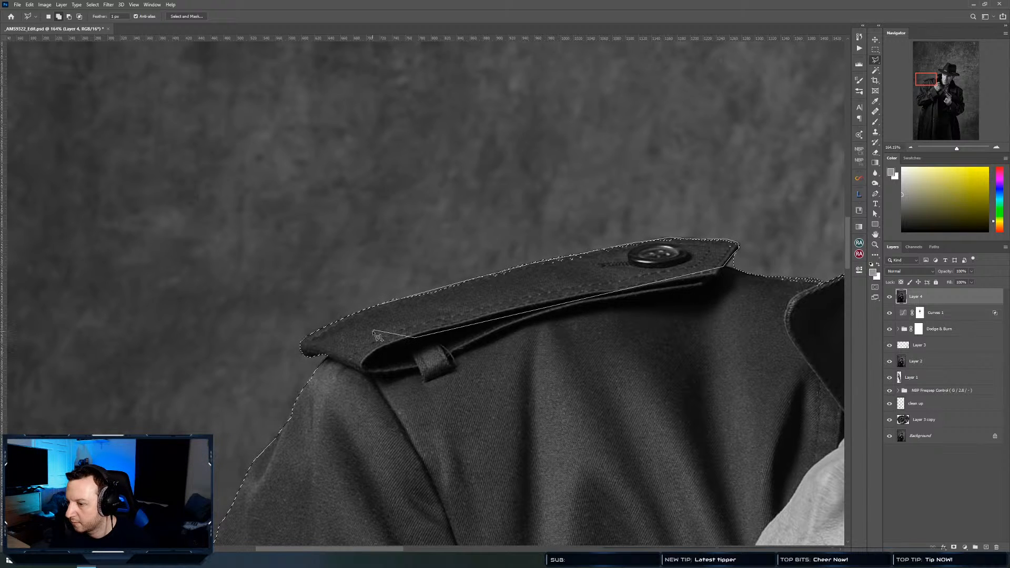
pyautogui.doubleClick(377, 320)
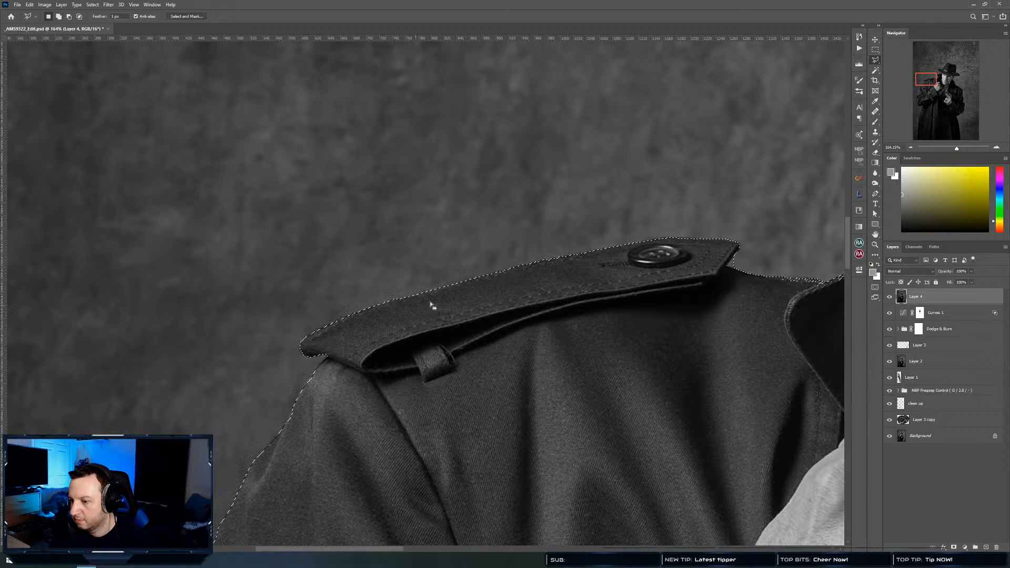
# Subtract the sliver of background beneath the left epaulette's pointed tip from the selection
pyautogui.moveTo(760, 271); pyautogui.dragTo(397, 349)
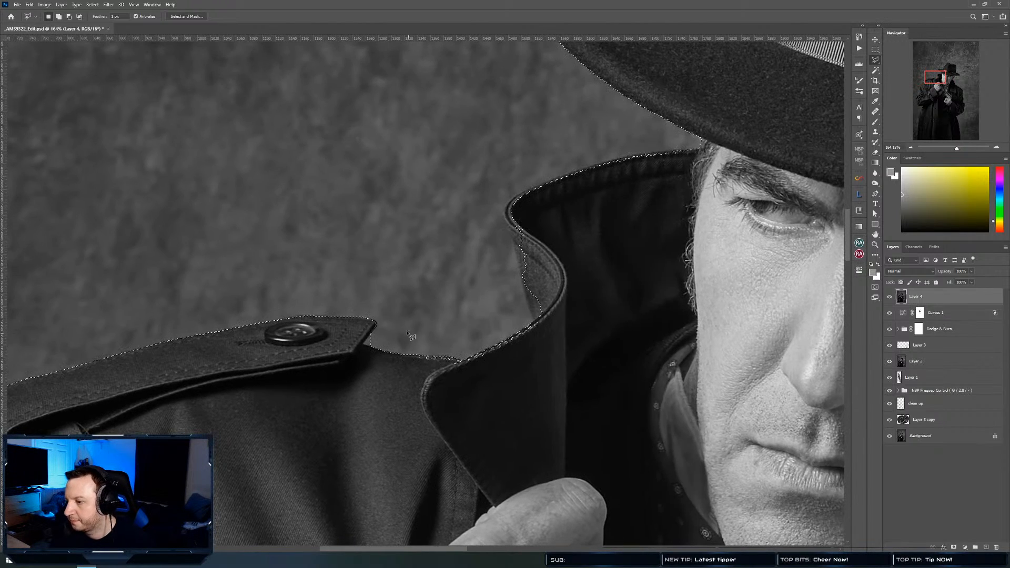
pyautogui.click(371, 334)
pyautogui.click(364, 343)
pyautogui.click(372, 347)
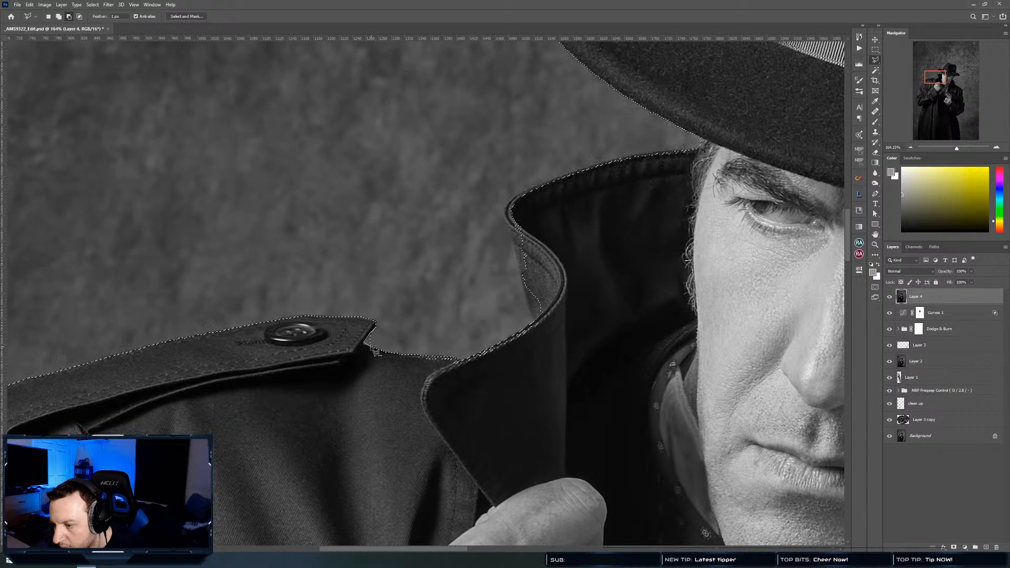
pyautogui.doubleClick(393, 327)
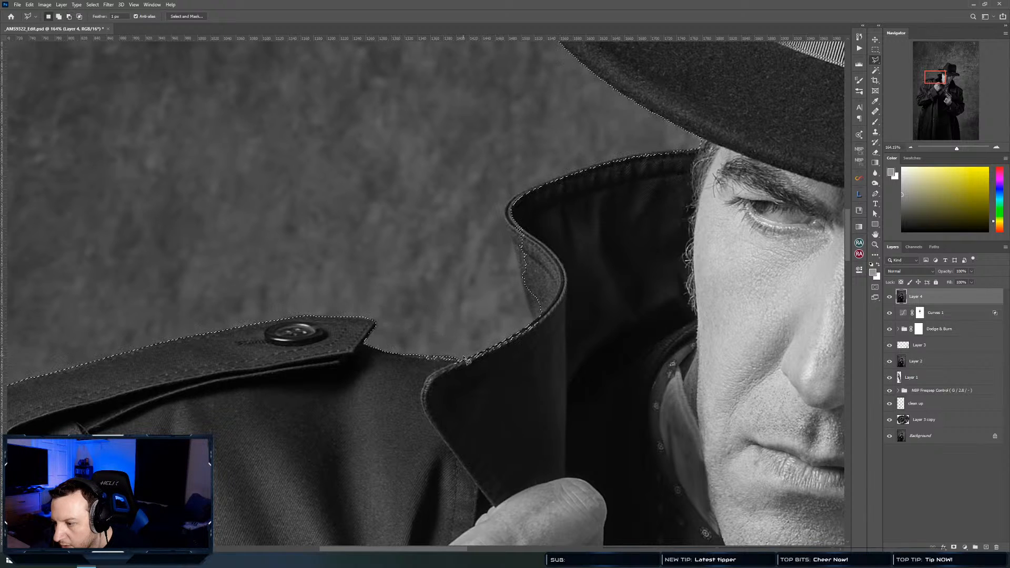
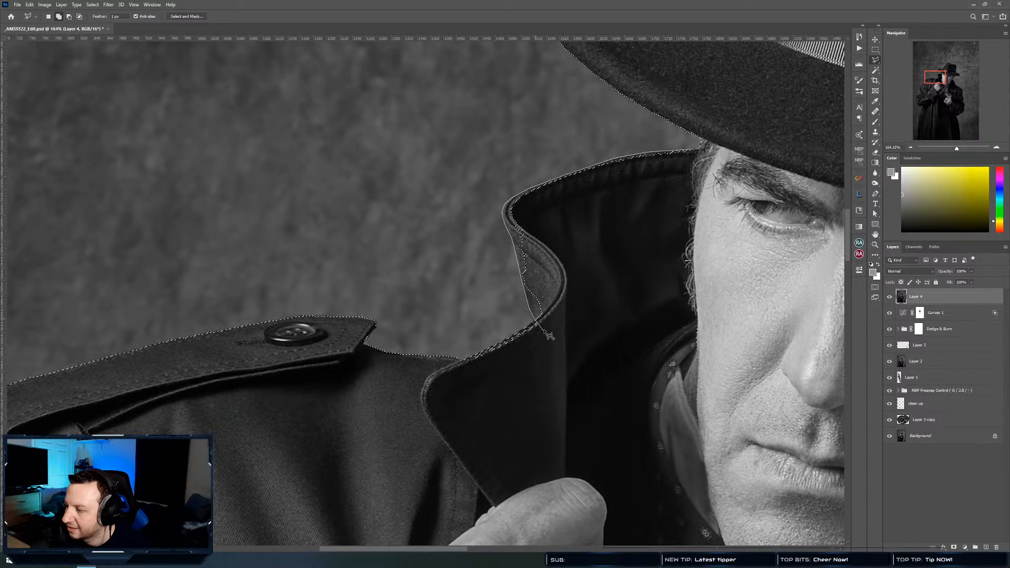
# Add the missed outer fold of the upturned collar on the left side to the selection
pyautogui.click(545, 330)
pyautogui.click(573, 315)
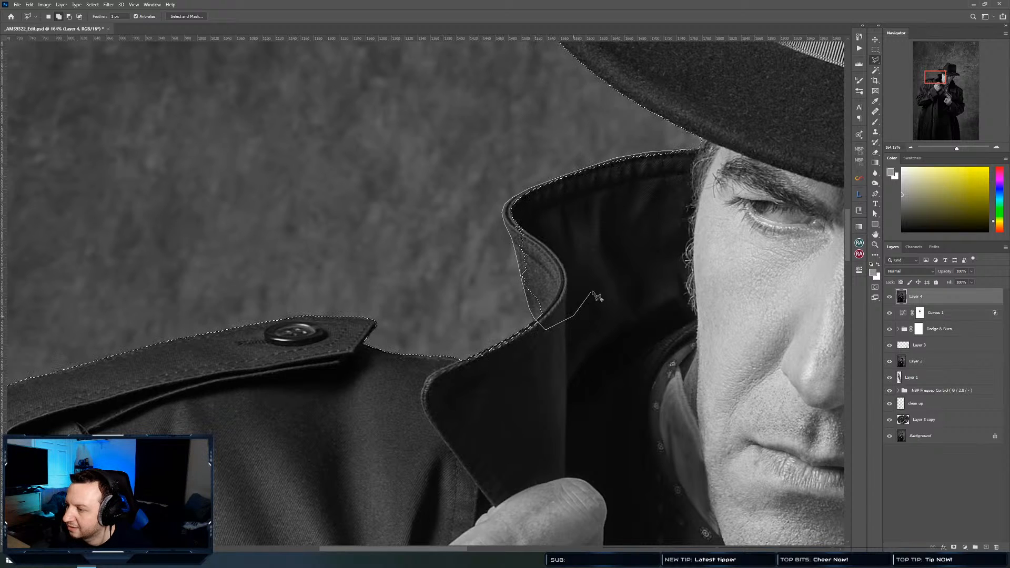
pyautogui.doubleClick(674, 212)
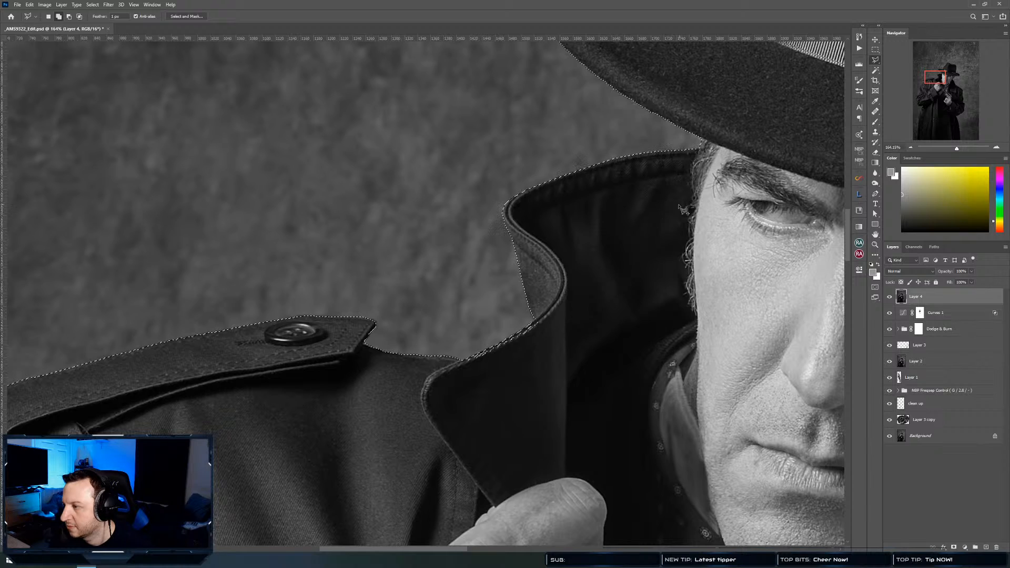
# Add the slanted collar edge between the outer fold and the left shoulder to the selection
pyautogui.click(514, 336)
pyautogui.click(489, 347)
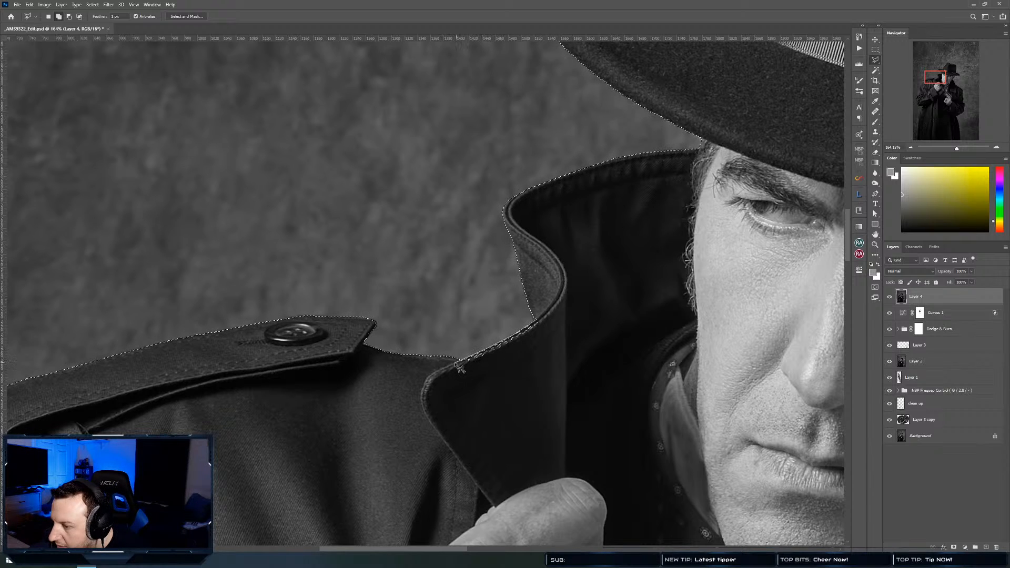
pyautogui.click(454, 364)
pyautogui.click(457, 386)
pyautogui.click(546, 365)
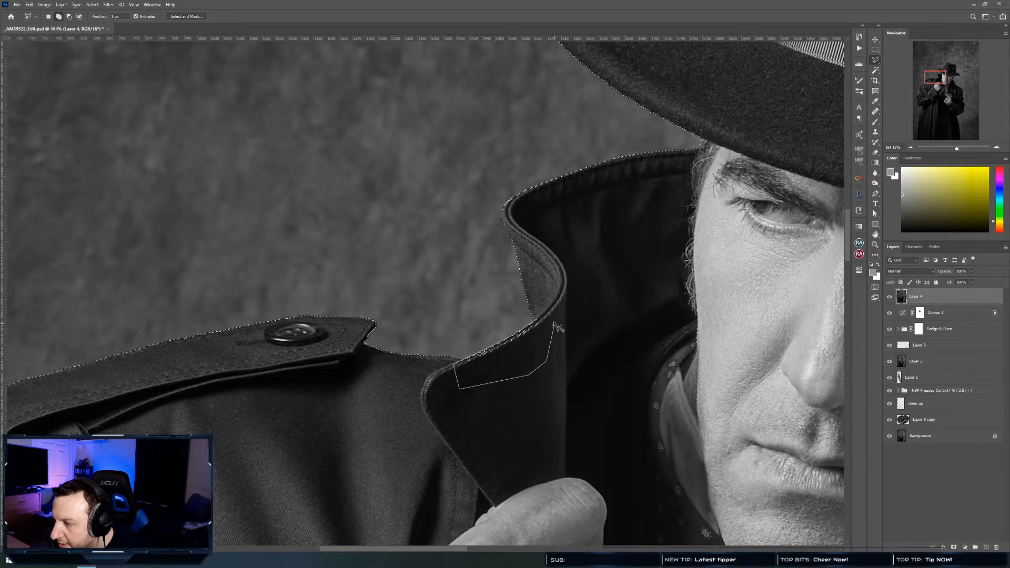
pyautogui.doubleClick(557, 317)
# Add the rounded left tip and upper edge of the hat brim to the selection
pyautogui.moveTo(604, 248); pyautogui.dragTo(372, 463)
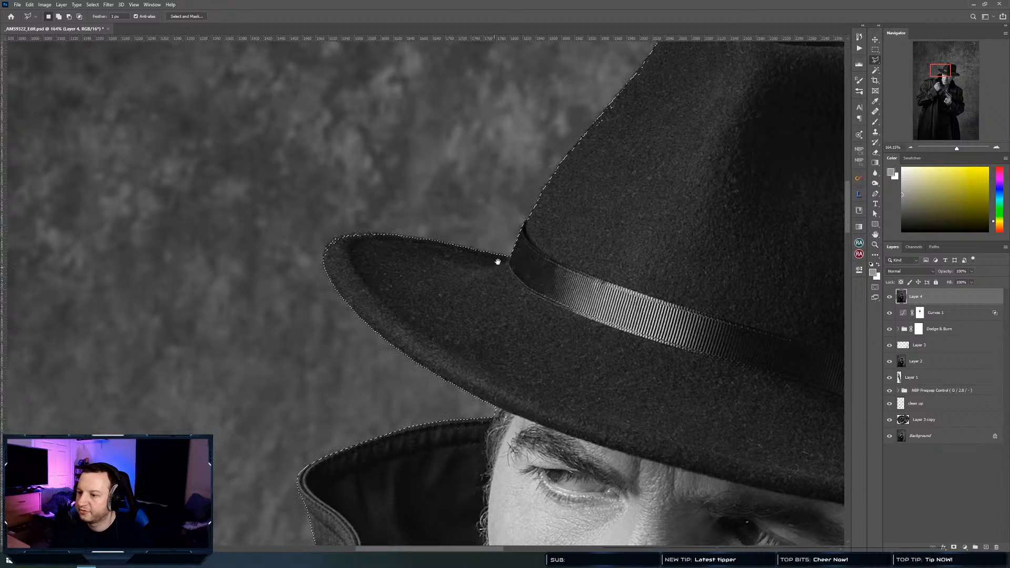
pyautogui.keyDown('shift'); pyautogui.click(325, 261); pyautogui.keyUp('shift')
pyautogui.click(324, 254)
pyautogui.click(327, 246)
pyautogui.click(335, 240)
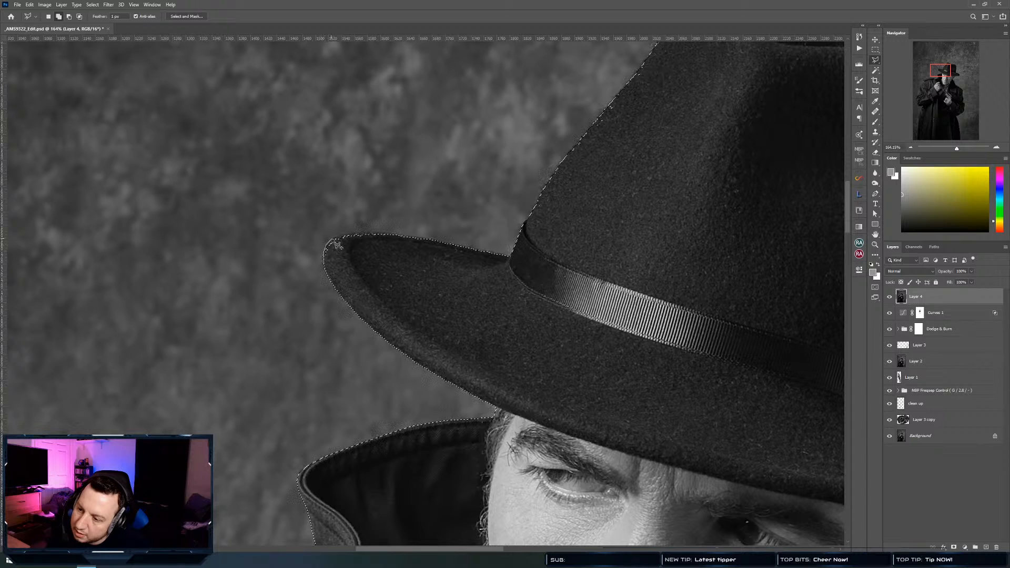
pyautogui.click(342, 236)
pyautogui.click(355, 233)
pyautogui.click(374, 233)
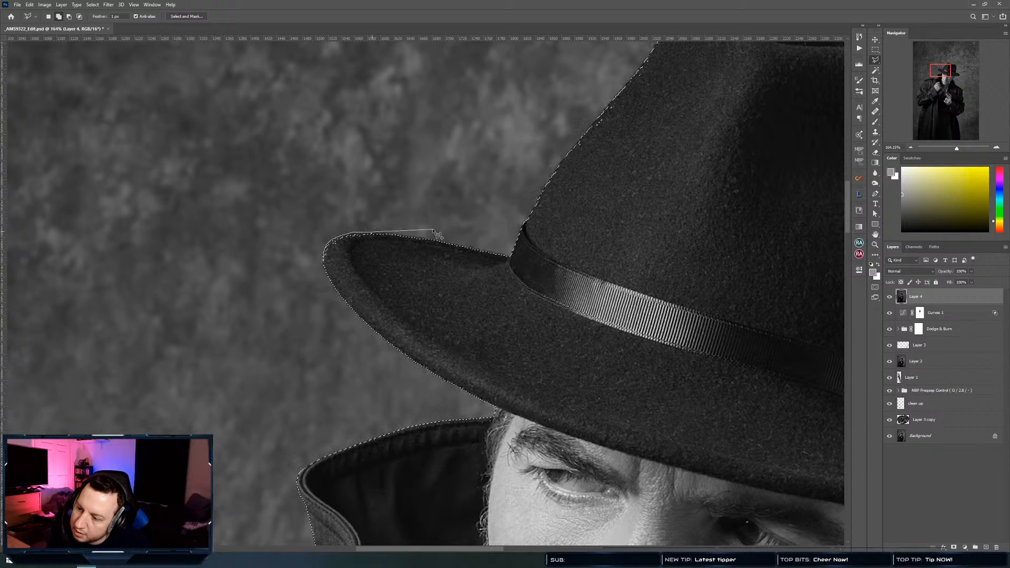
pyautogui.click(428, 239)
pyautogui.click(409, 259)
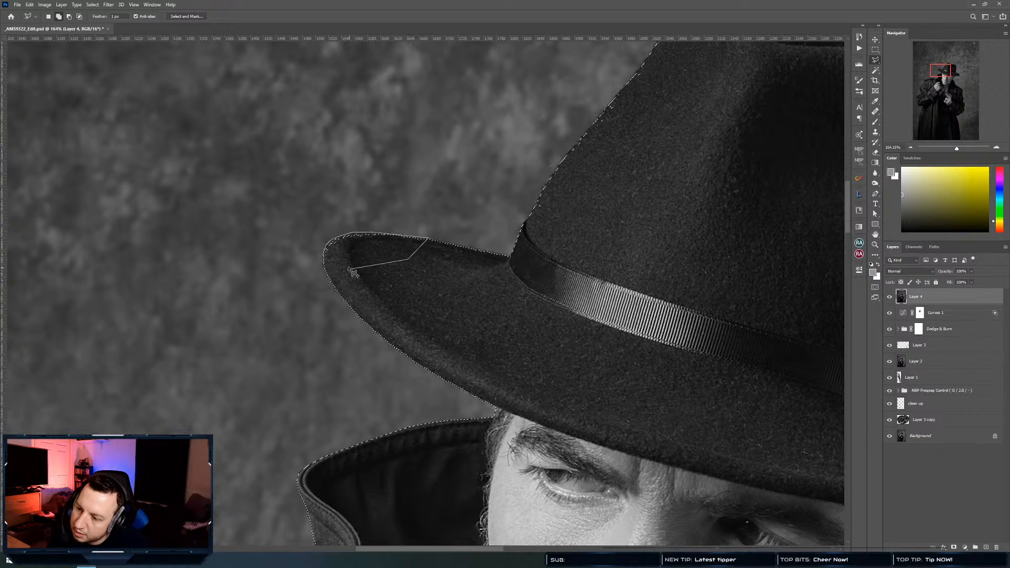
pyautogui.click(326, 258)
# Smooth the selection along the hat crown's left slope and upper right corner with the freehand Lasso Tool
pyautogui.moveTo(537, 189)
pyautogui.mouseDown()
pyautogui.moveTo(473, 235)
pyautogui.moveTo(330, 395)
pyautogui.mouseUp()
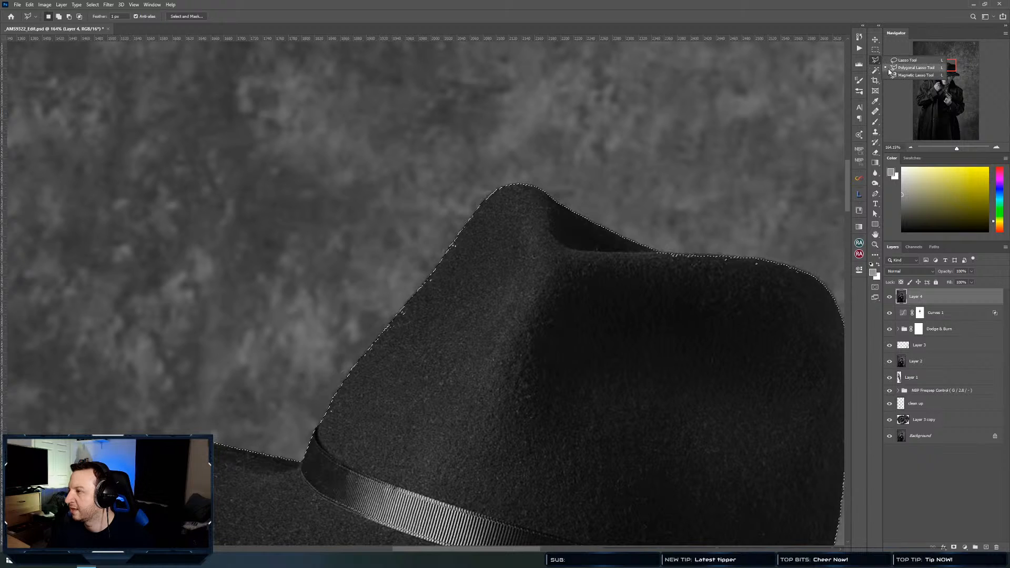
pyautogui.keyDown('shift'); pyautogui.click(456, 243); pyautogui.keyUp('shift')
pyautogui.press('Escape')
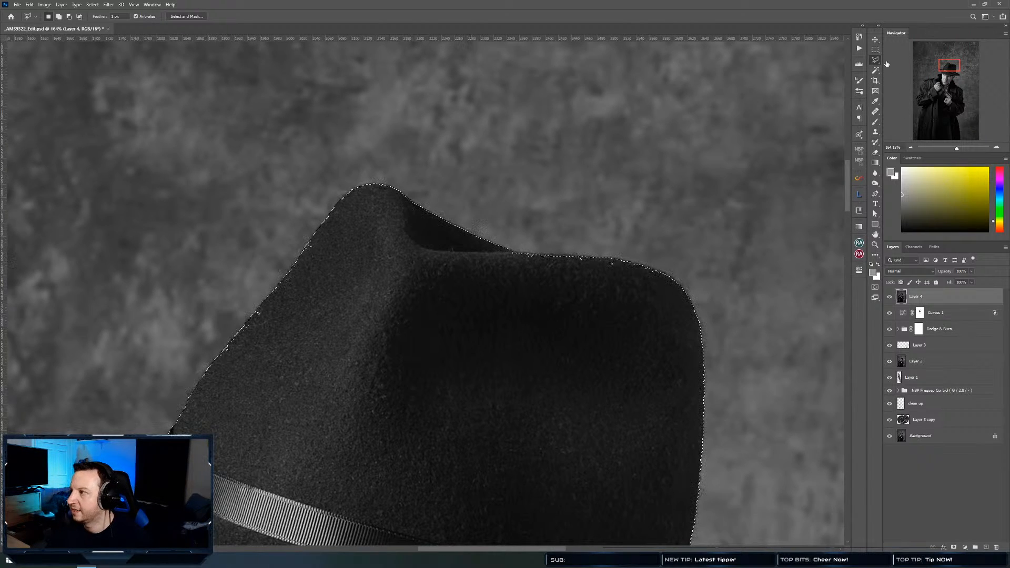
pyautogui.rightClick(876, 61)
pyautogui.click(901, 60)
pyautogui.moveTo(275, 262); pyautogui.dragTo(358, 250)
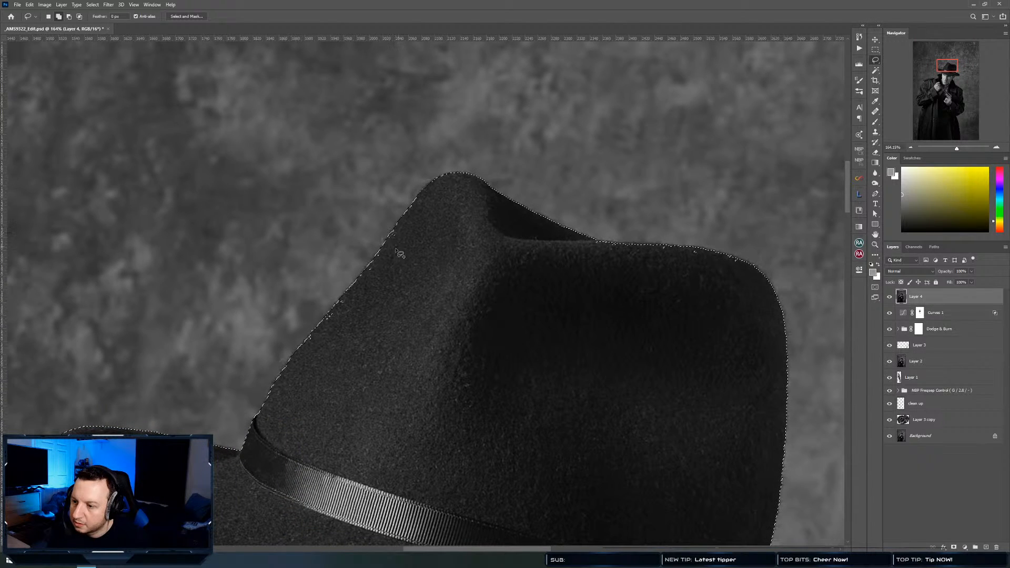
pyautogui.moveTo(385, 250); pyautogui.dragTo(382, 262)
pyautogui.moveTo(378, 262)
pyautogui.mouseDown()
pyautogui.moveTo(327, 320)
pyautogui.moveTo(339, 306)
pyautogui.moveTo(333, 330)
pyautogui.moveTo(338, 321)
pyautogui.mouseUp()
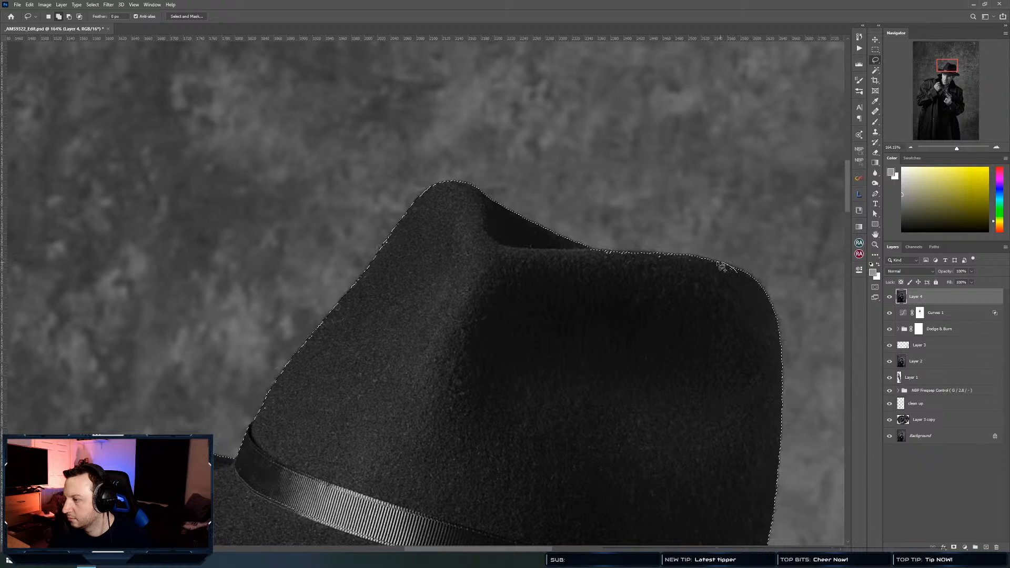
pyautogui.moveTo(744, 286); pyautogui.dragTo(742, 285)
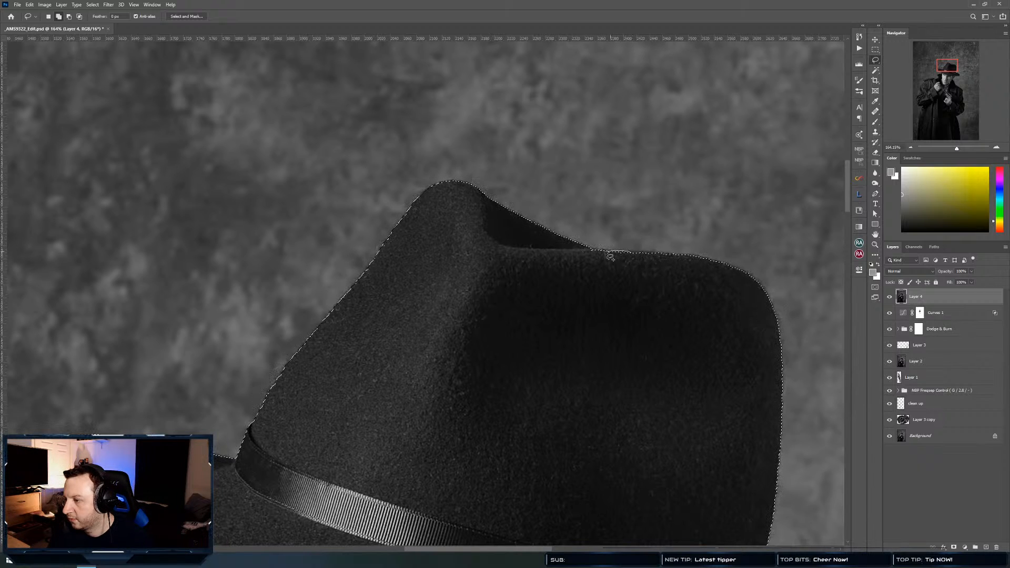
# Copy the selected man to a new hidden layer and restore his outline as the active selection on Layer 4
pyautogui.moveTo(663, 425); pyautogui.dragTo(438, 306)
pyautogui.moveTo(483, 252); pyautogui.dragTo(534, 93)
pyautogui.moveTo(398, 342); pyautogui.dragTo(456, 58)
pyautogui.moveTo(493, 342)
pyautogui.mouseDown()
pyautogui.moveTo(446, 367)
pyautogui.moveTo(397, 372)
pyautogui.mouseUp()
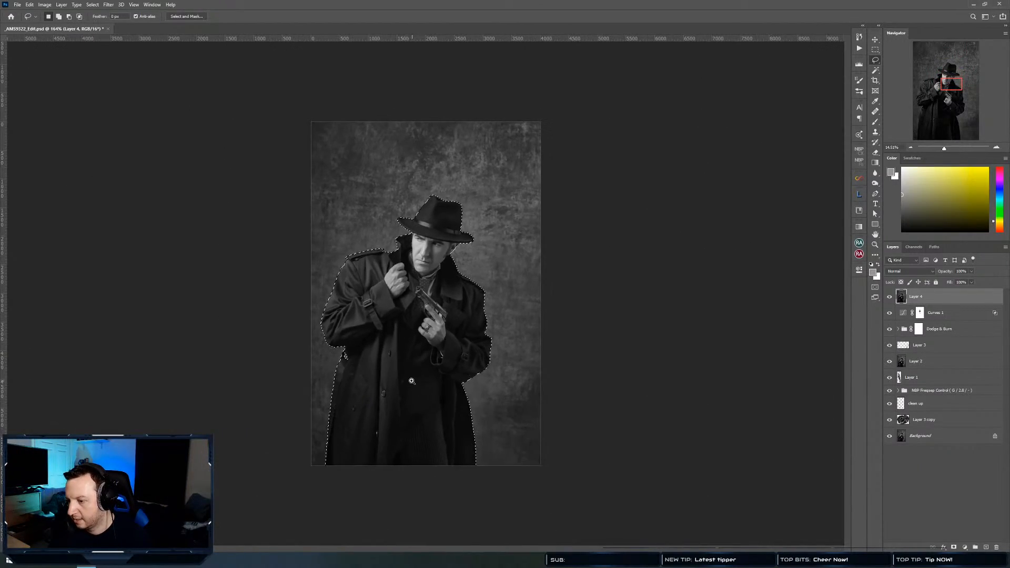
pyautogui.click(534, 343)
pyautogui.moveTo(335, 363)
pyautogui.mouseDown()
pyautogui.moveTo(686, 374)
pyautogui.moveTo(618, 402)
pyautogui.mouseUp()
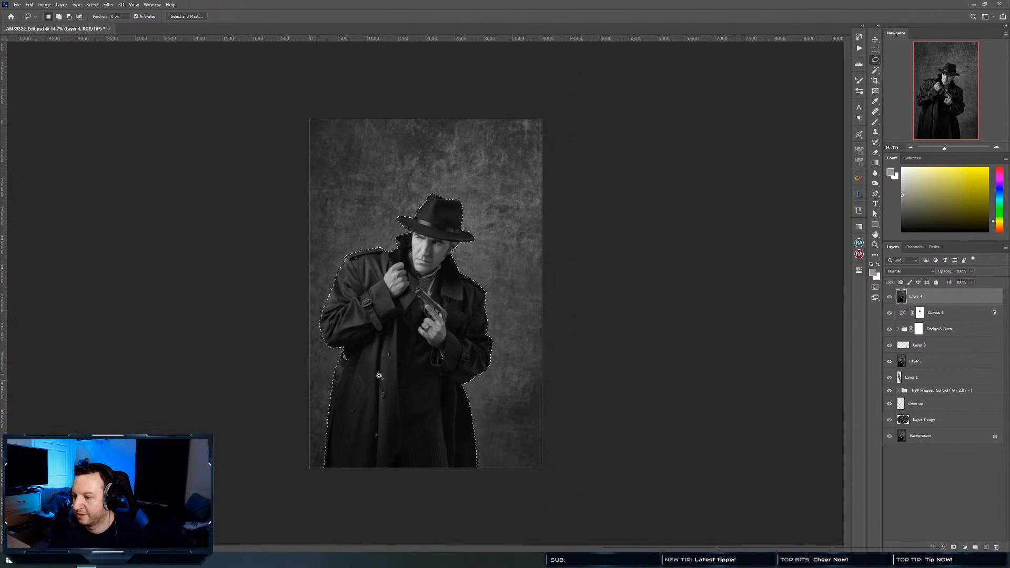
pyautogui.click(626, 400)
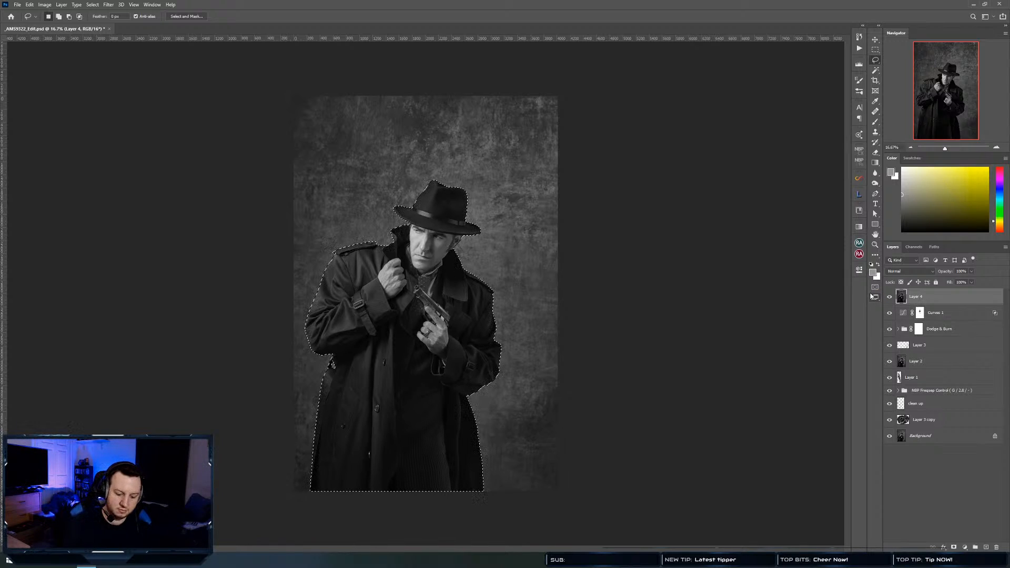
pyautogui.hotkey('ctrl', 'j')
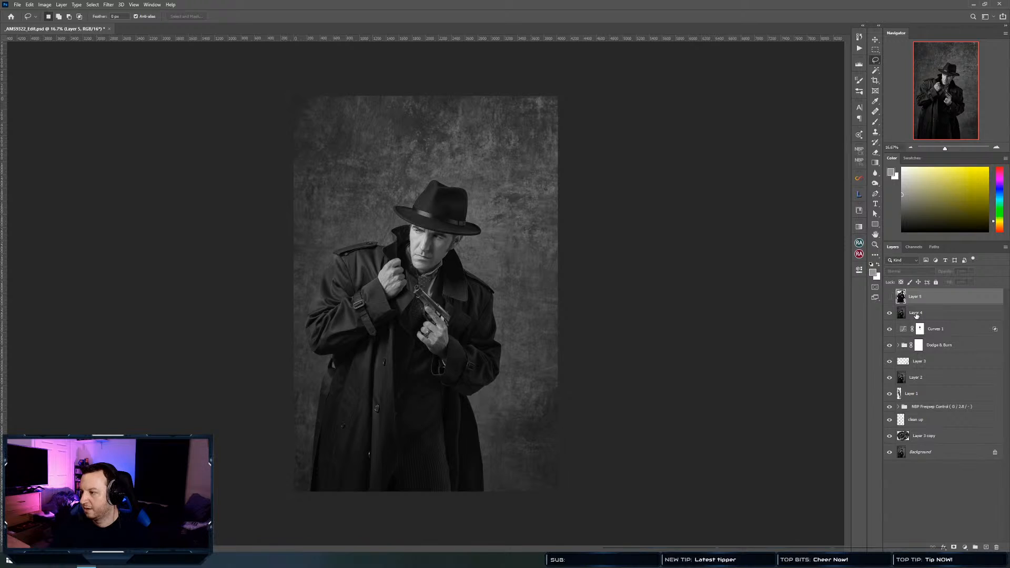
pyautogui.click(903, 314)
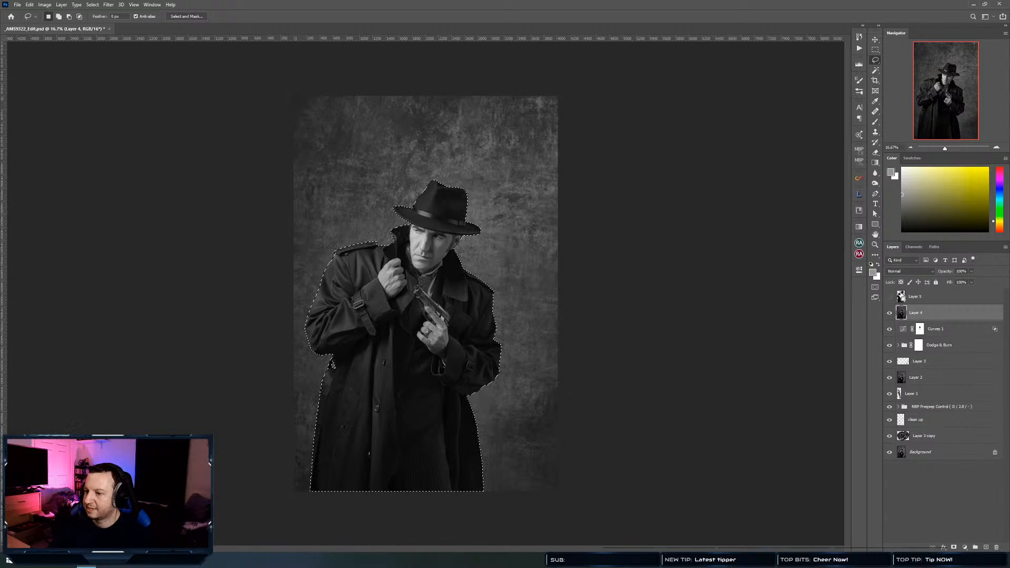
# Expand the selection around the man by 2 pixels
pyautogui.click(100, 4)
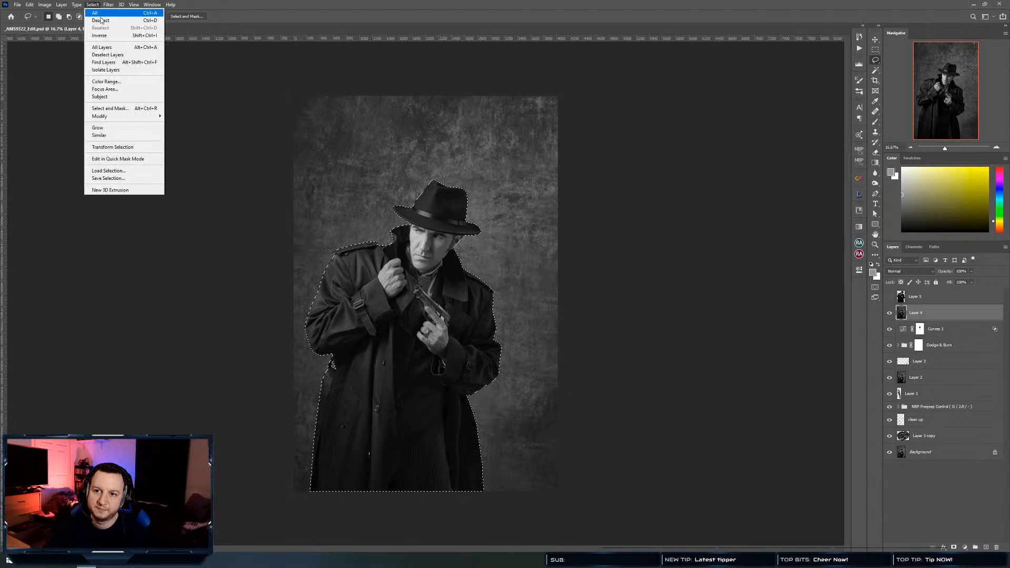
pyautogui.moveTo(113, 121)
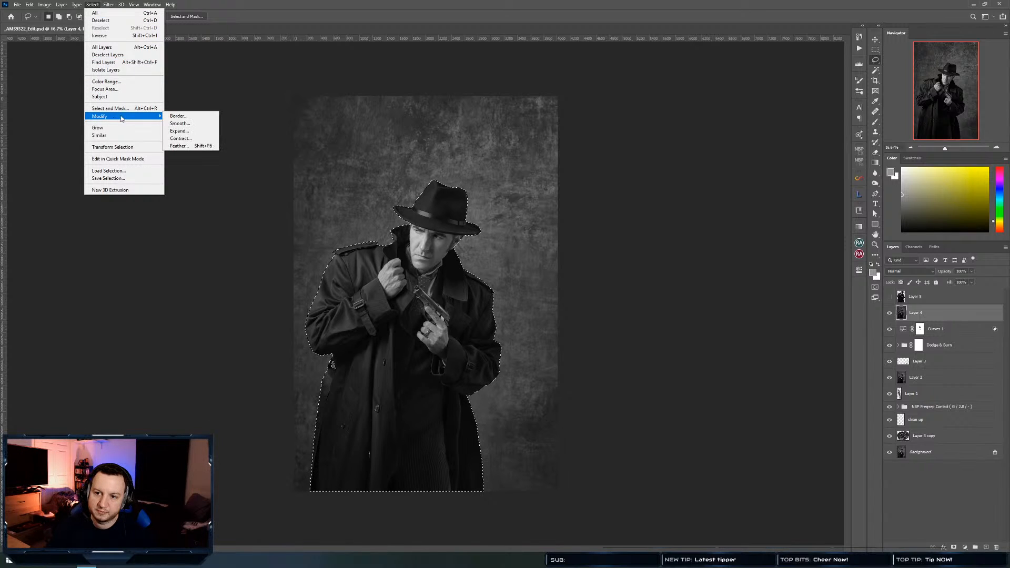
pyautogui.click(179, 131)
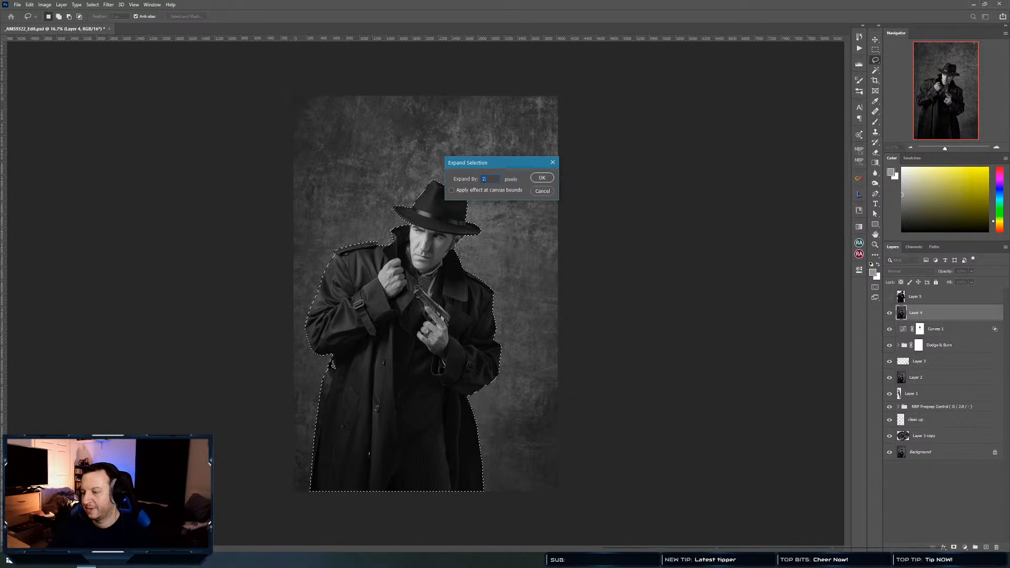
pyautogui.press('Return')
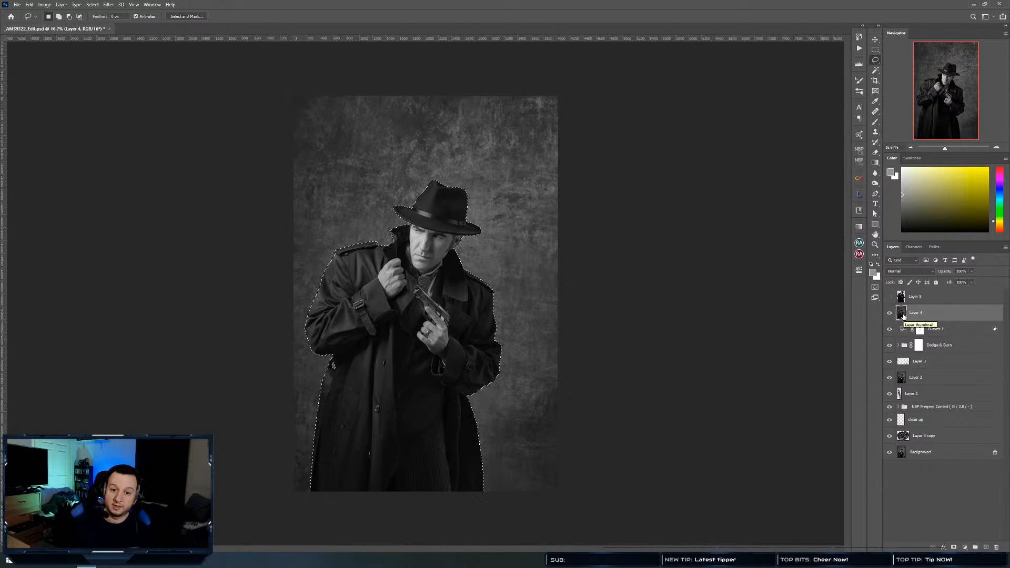
# Replace the selected man with background texture using Content-Aware Fill output to a new layer, and clear the selection
pyautogui.click(29, 5)
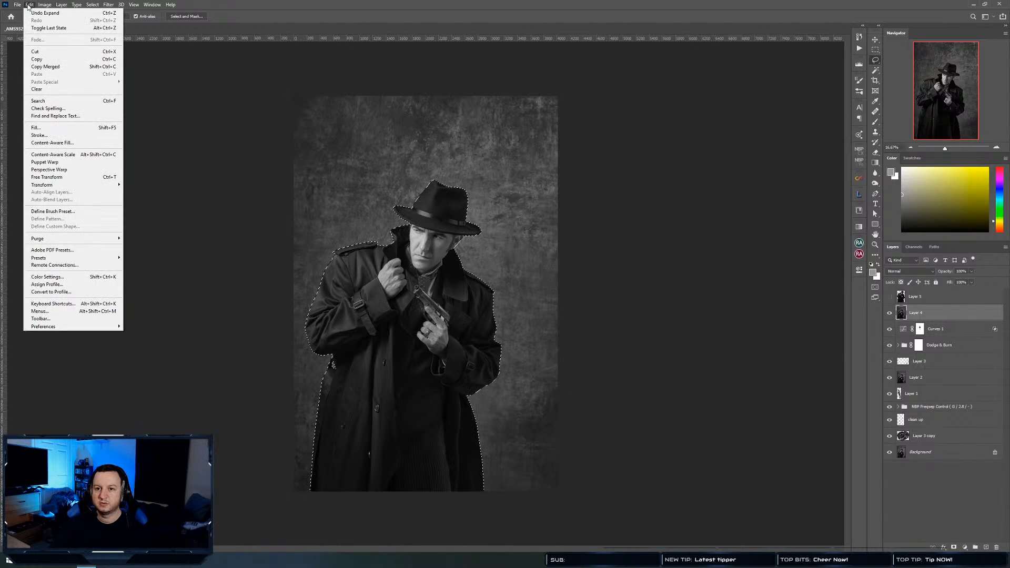
pyautogui.click(45, 143)
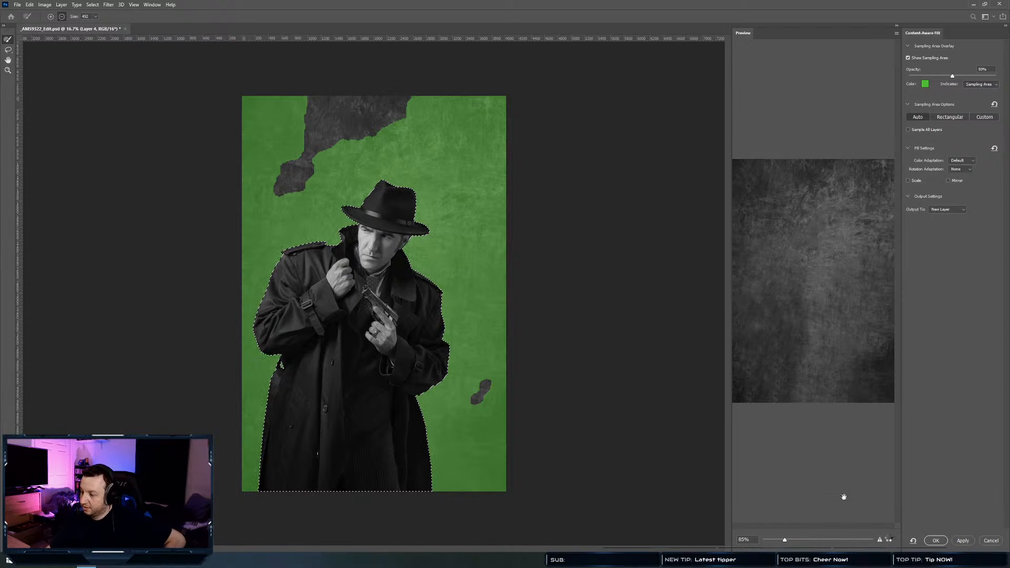
pyautogui.click(937, 540)
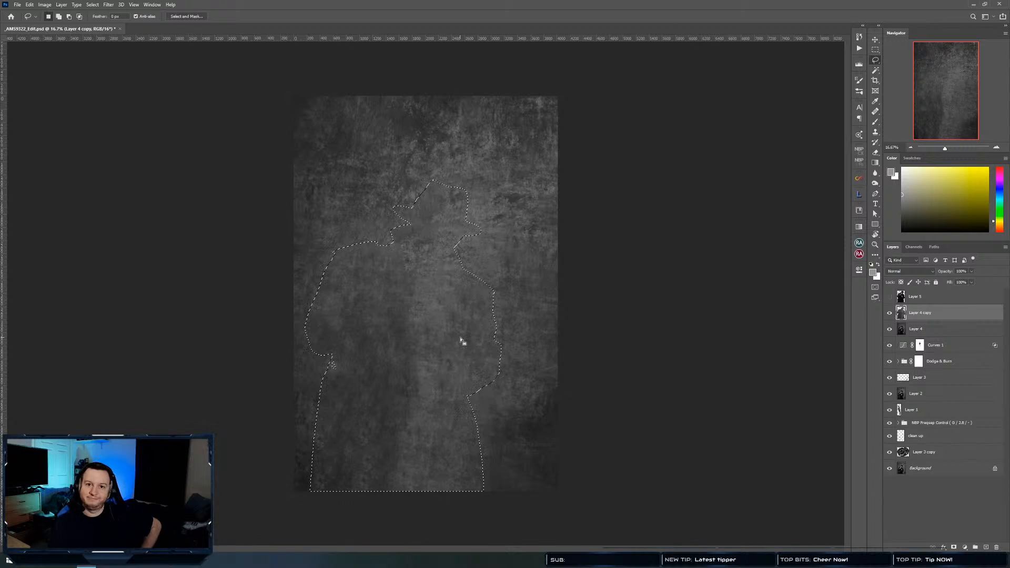
pyautogui.hotkey('ctrl', 'd')
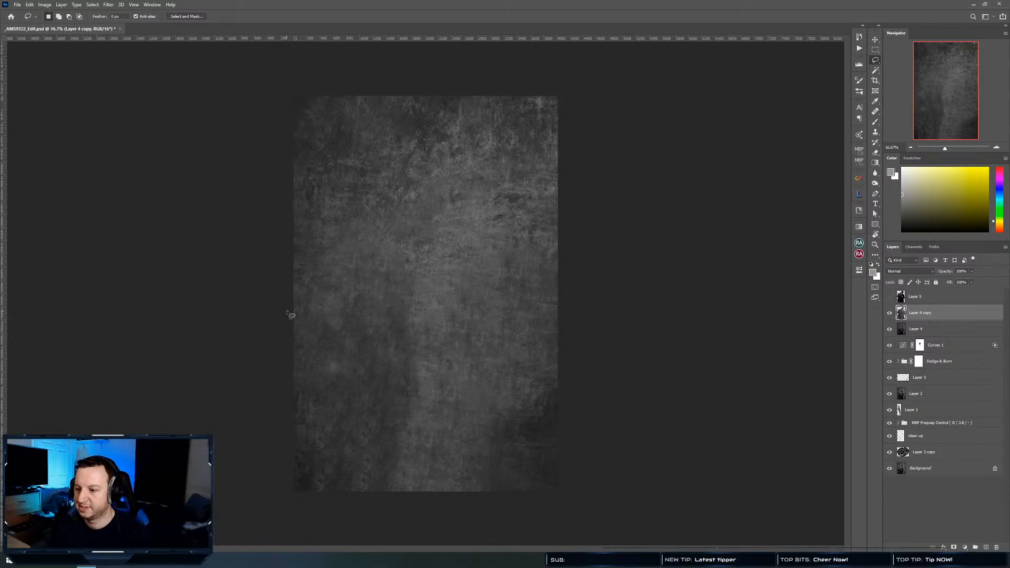
# Show the cut-out man on Layer 5, and merge duplicates of Layer 4 and Layer 4 copy into a single clean background layer
pyautogui.press('v')
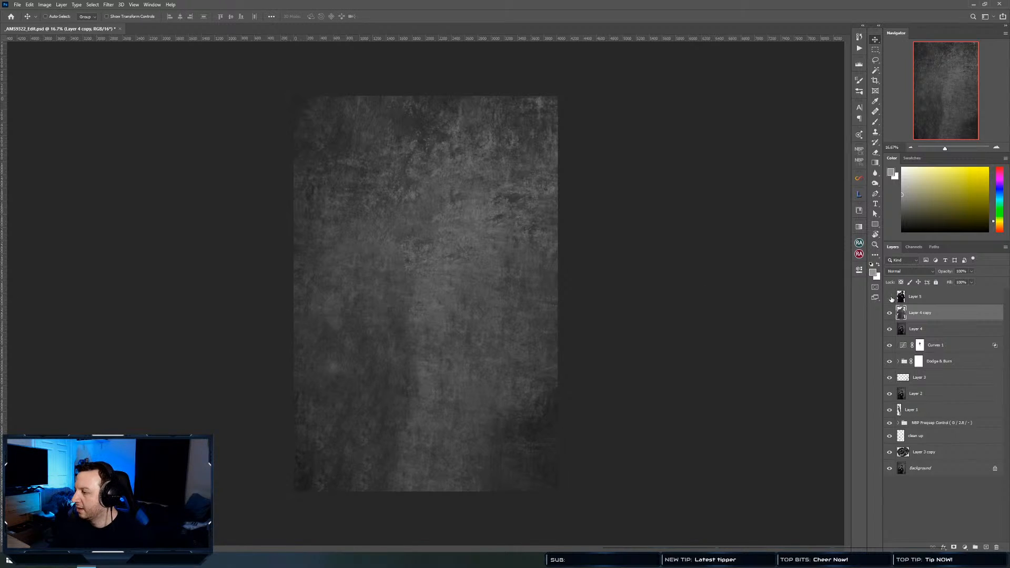
pyautogui.click(890, 297)
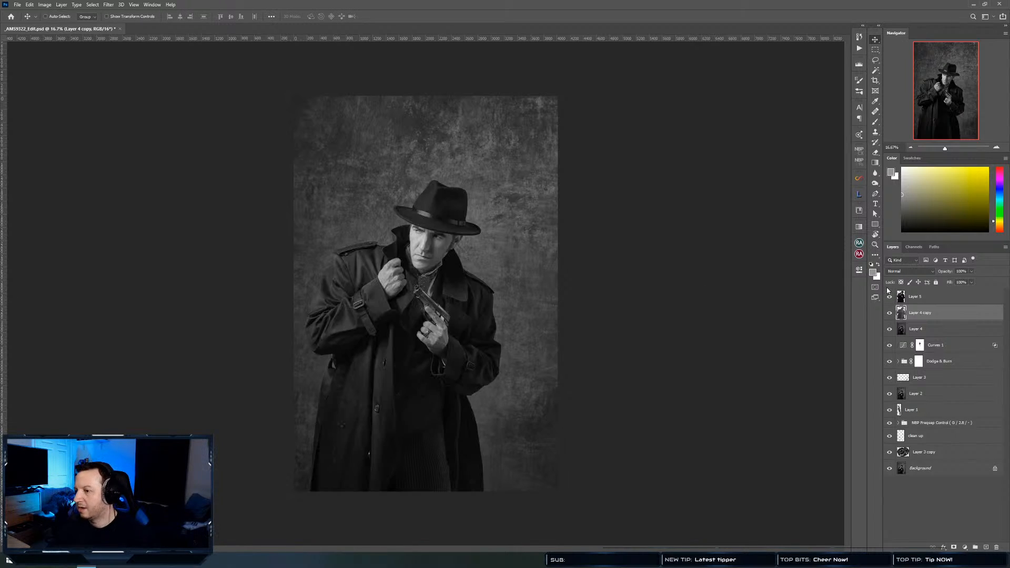
pyautogui.click(939, 298)
pyautogui.keyDown('shift'); pyautogui.click(939, 333); pyautogui.keyUp('shift')
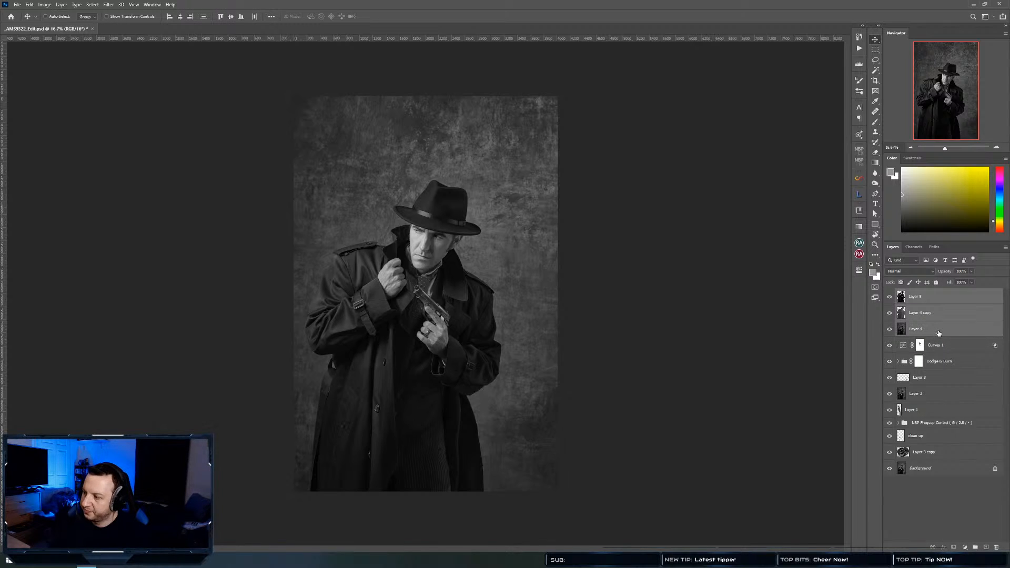
pyautogui.click(939, 334)
pyautogui.click(944, 316)
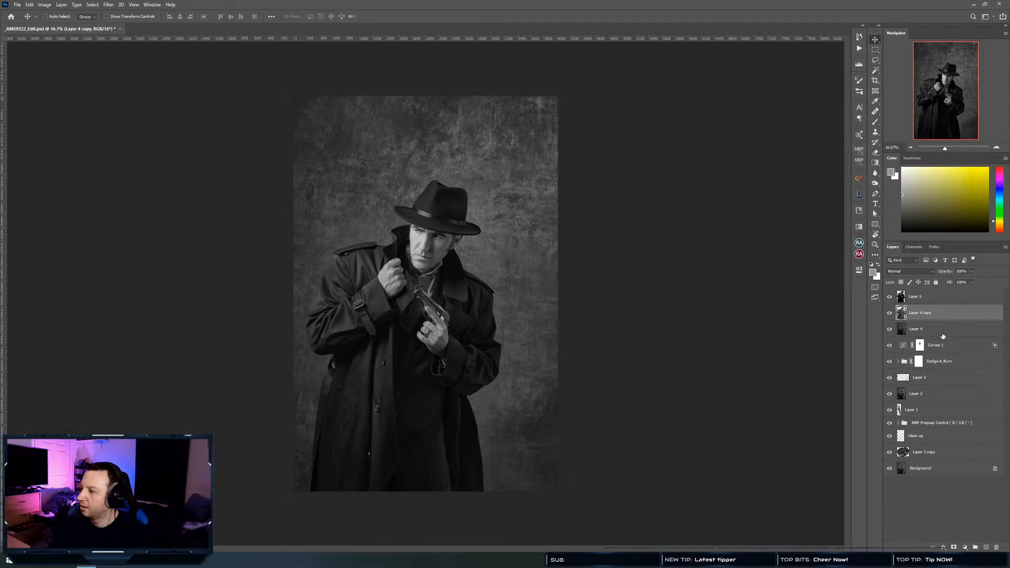
pyautogui.keyDown('shift'); pyautogui.click(938, 333); pyautogui.keyUp('shift')
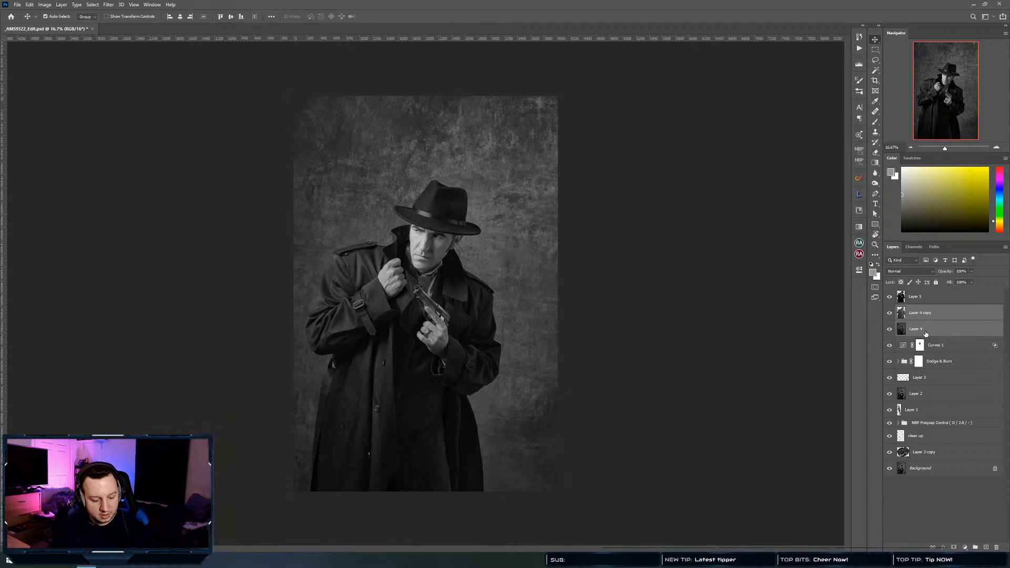
pyautogui.hotkey('ctrl', 'j')
pyautogui.hotkey('ctrl', 'e')
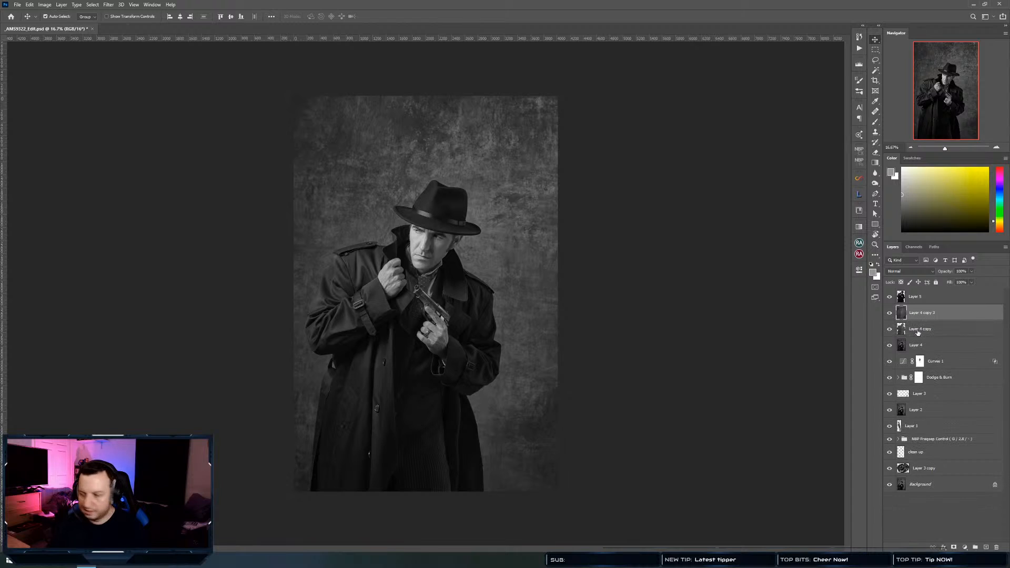
# Group the original Layer 4 copy and Layer 4 and name the group "background backup"
pyautogui.click(920, 330)
pyautogui.keyDown('shift'); pyautogui.click(916, 346); pyautogui.keyUp('shift')
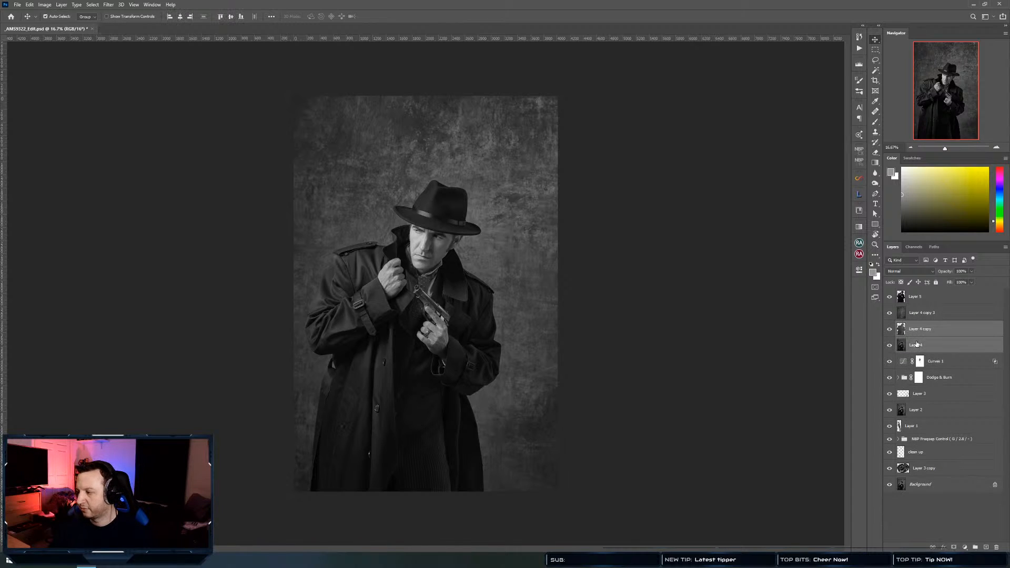
pyautogui.hotkey('ctrl', 'g')
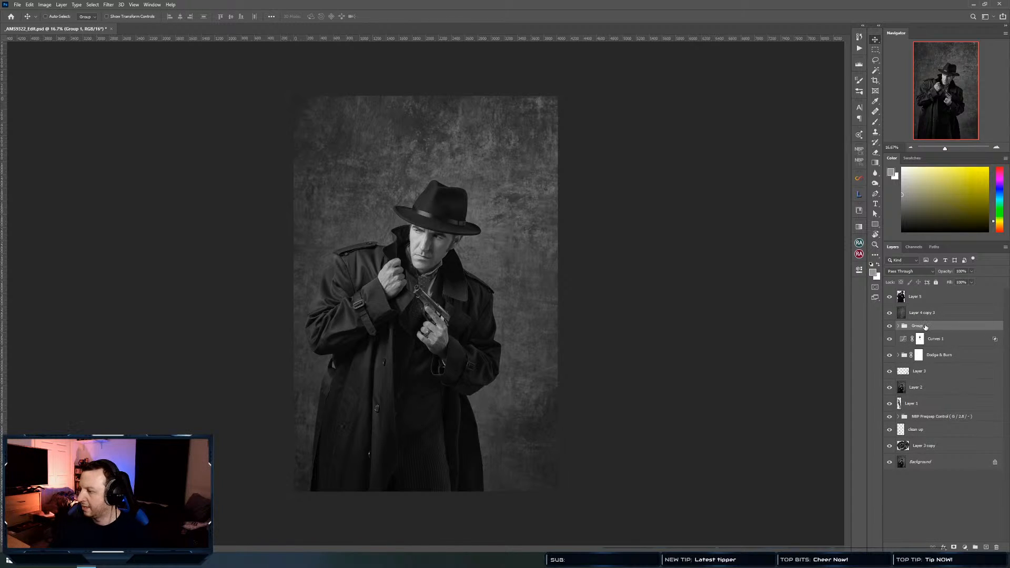
pyautogui.doubleClick(924, 326)
pyautogui.write('background')
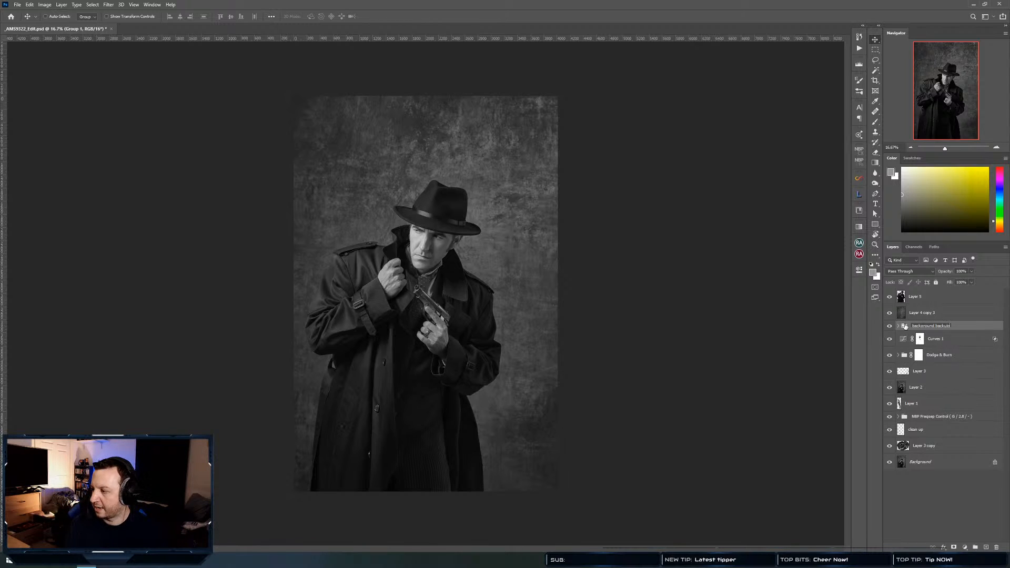
pyautogui.write(' backuip')
pyautogui.press('Return')
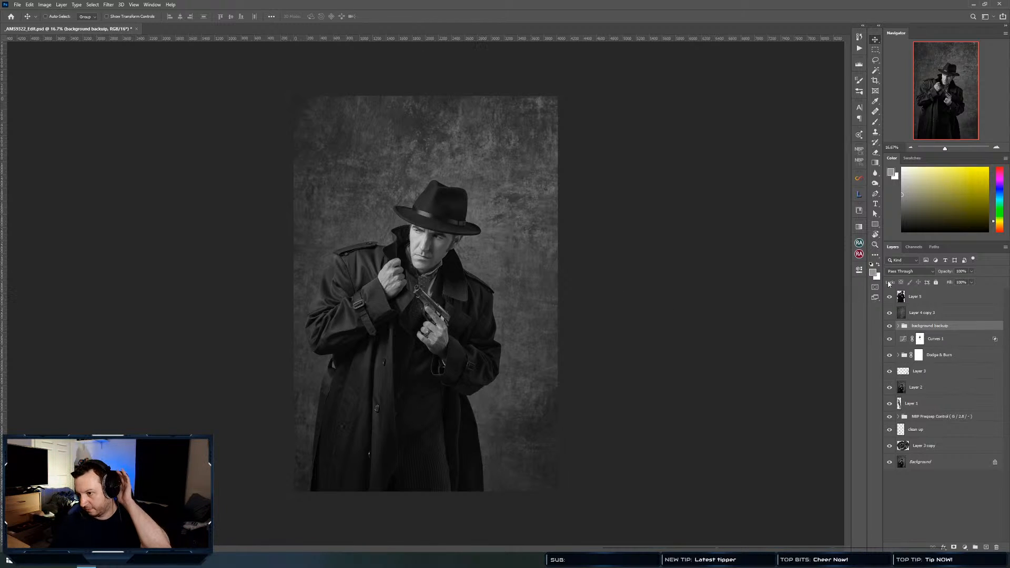
# Examine the separation by toggling the visibility of the cut-out man on Layer 5 and the merged background layer
pyautogui.click(897, 296)
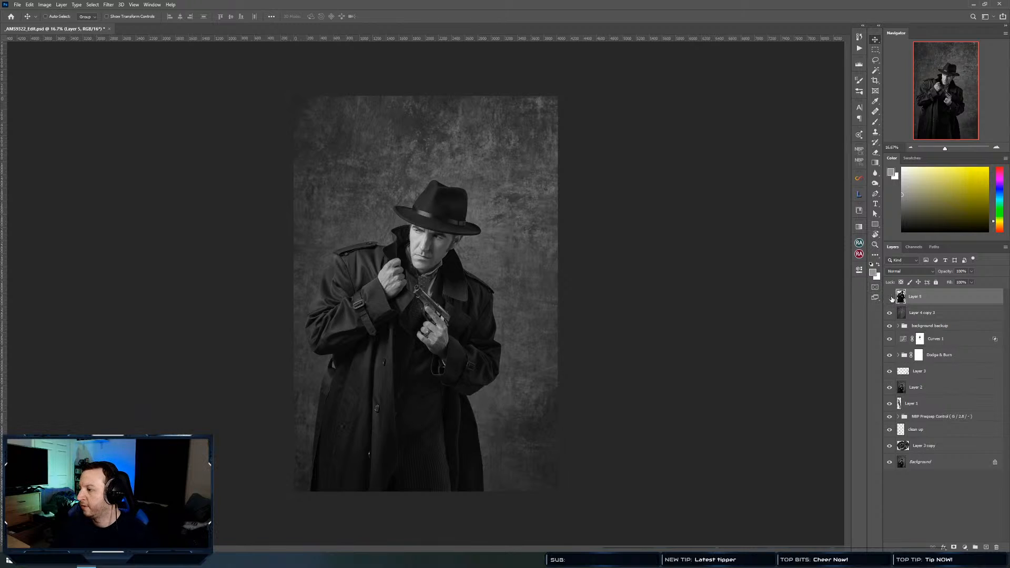
pyautogui.click(891, 298)
pyautogui.click(891, 298)
pyautogui.click(890, 298)
pyautogui.click(890, 297)
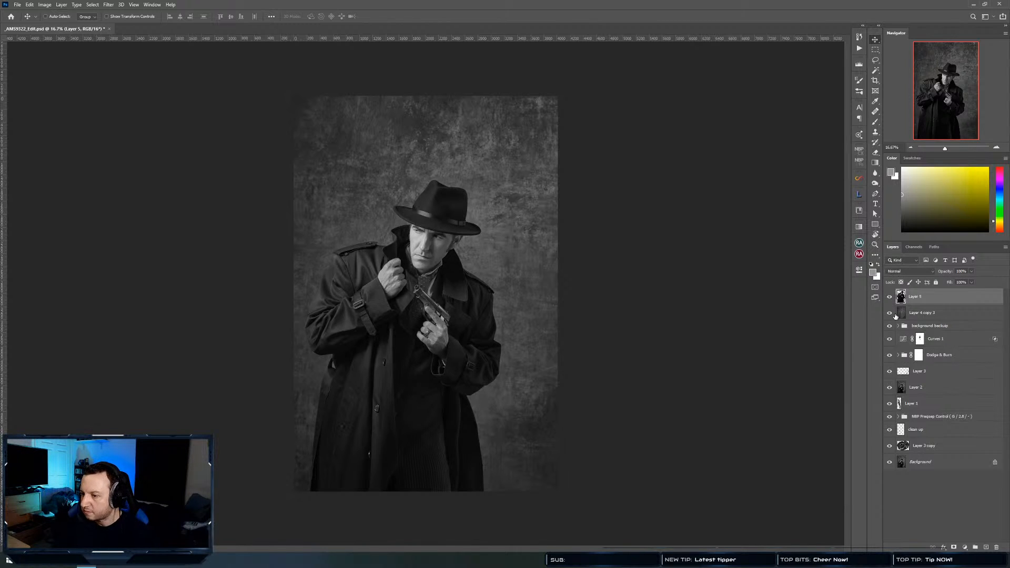
pyautogui.click(896, 315)
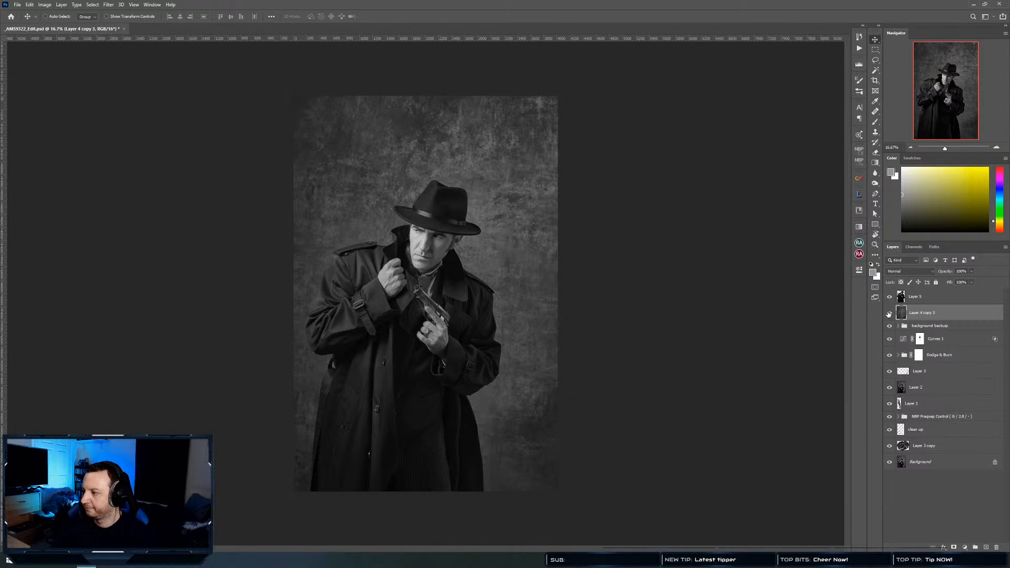
pyautogui.click(889, 314)
pyautogui.click(889, 314)
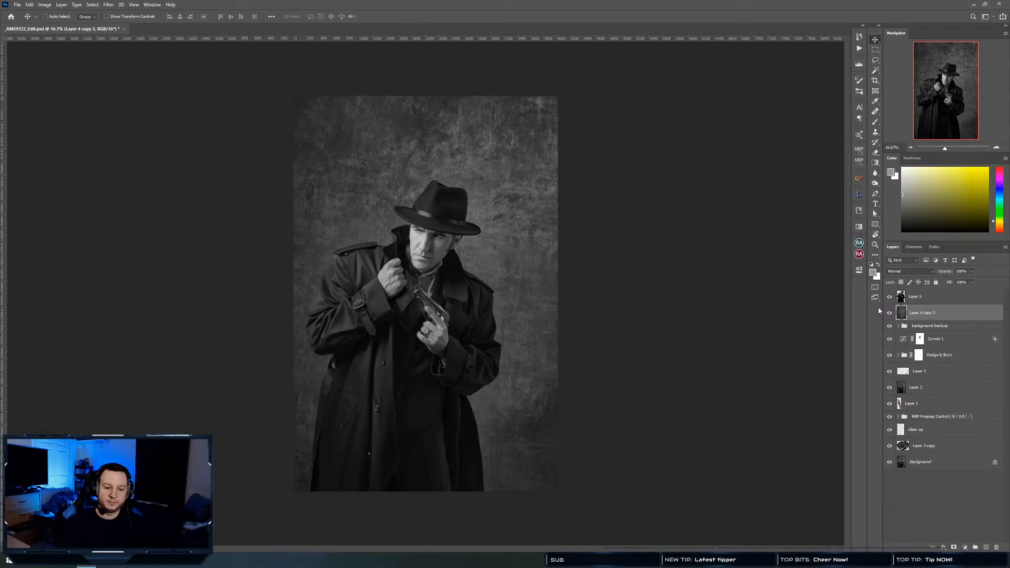
# Save the document
pyautogui.press('ctrl')
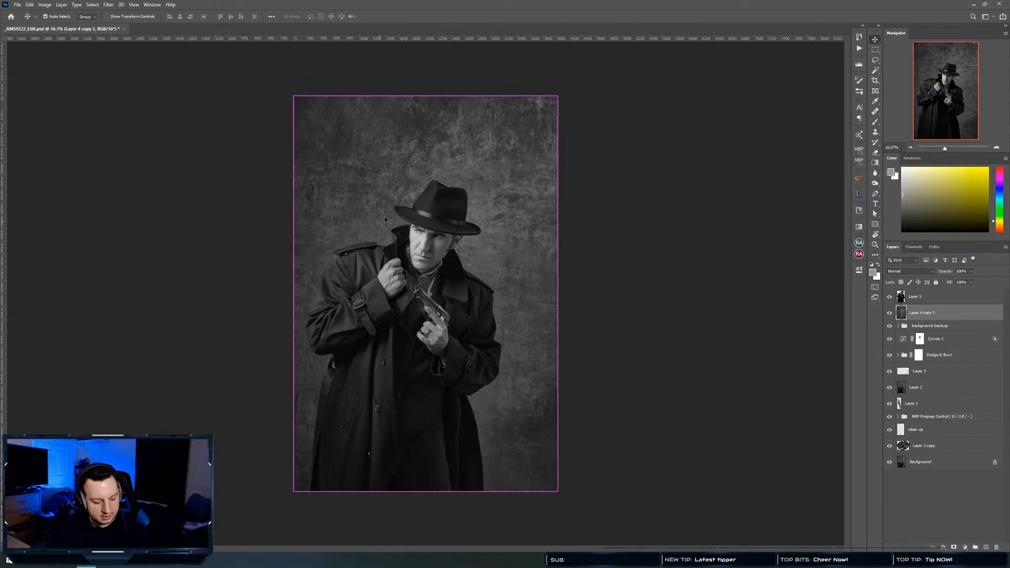
pyautogui.hotkey('ctrl', 's')
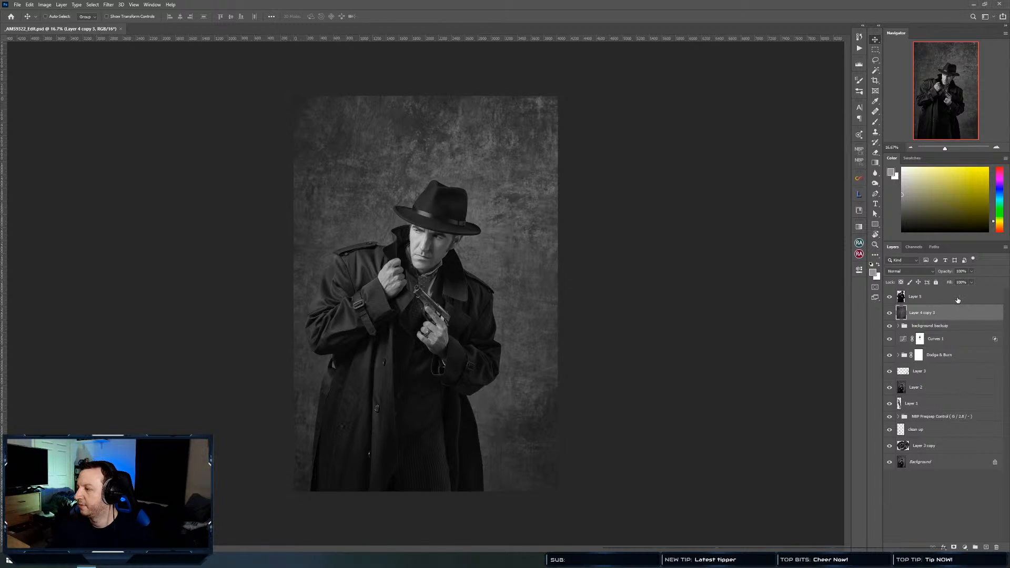
# Darken the merged background with a Curves adjustment above it: lowered midpoint, white point at input 187, black point at output 5
pyautogui.click(926, 299)
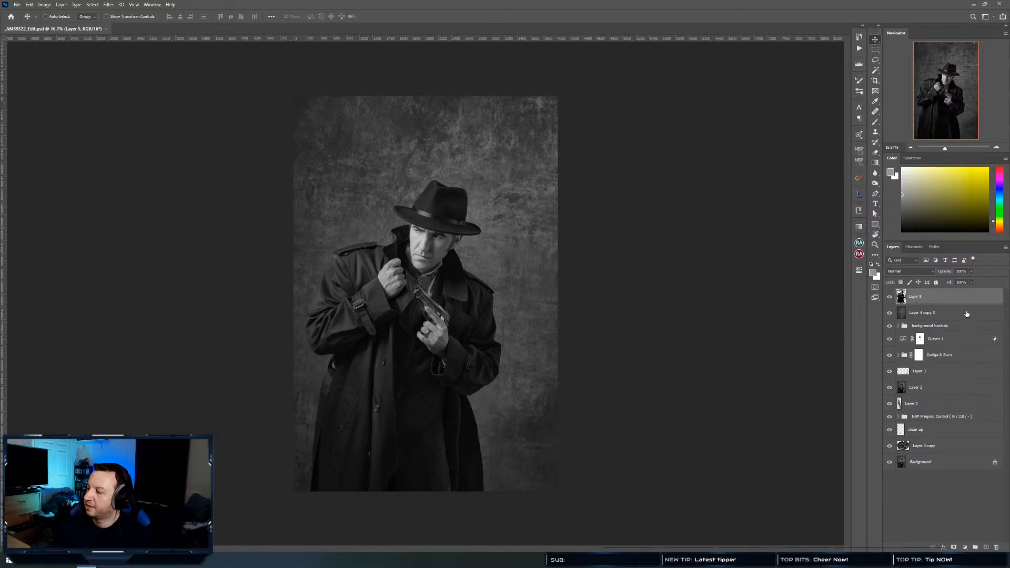
pyautogui.click(926, 313)
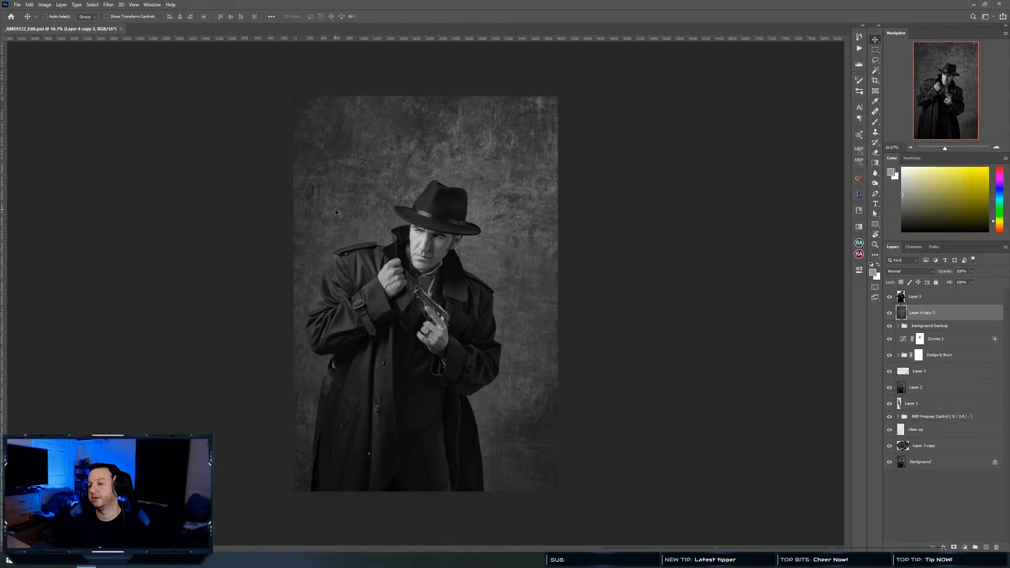
pyautogui.click(965, 547)
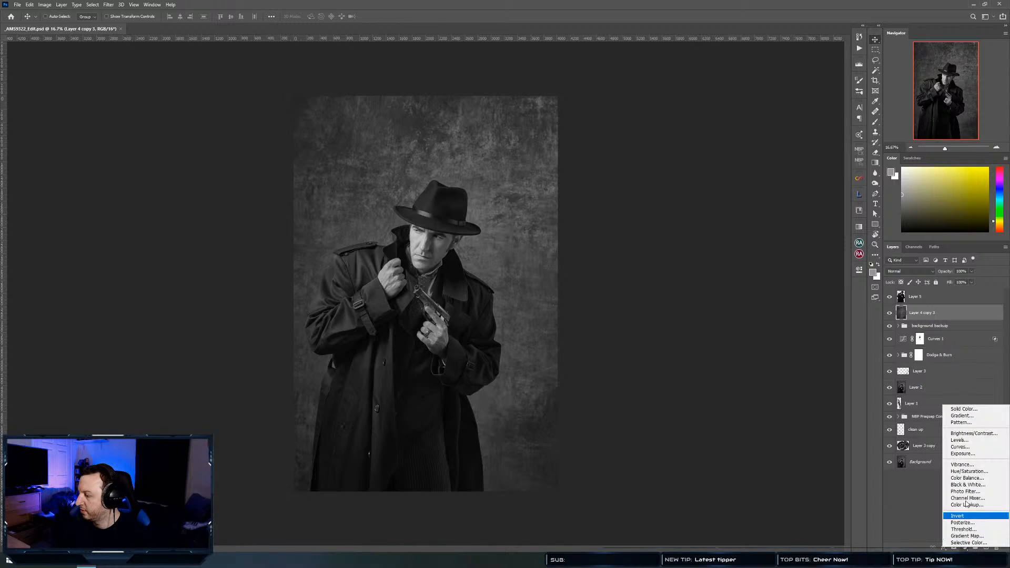
pyautogui.click(960, 447)
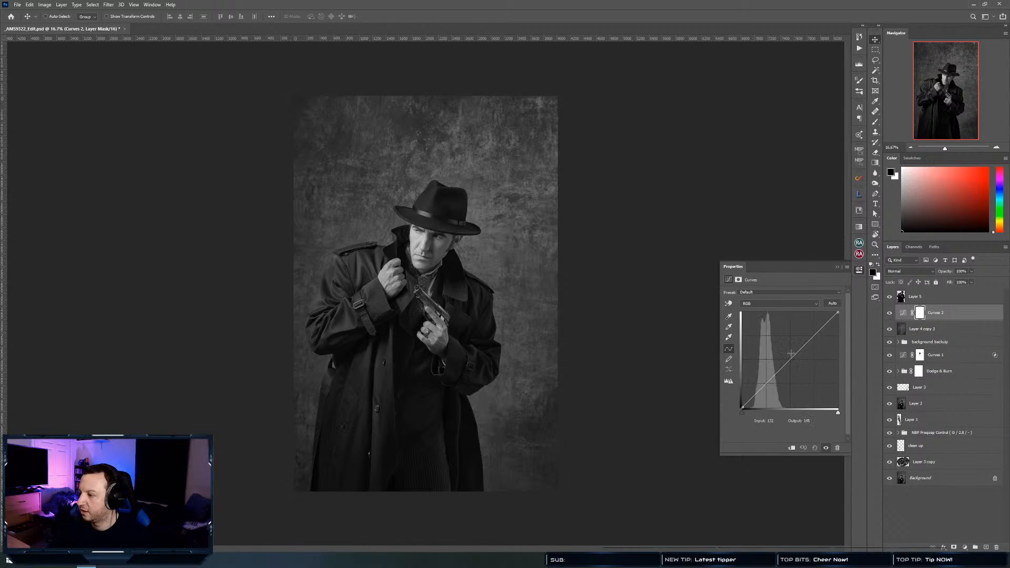
pyautogui.moveTo(791, 354)
pyautogui.mouseDown()
pyautogui.moveTo(789, 371)
pyautogui.moveTo(791, 362)
pyautogui.mouseUp()
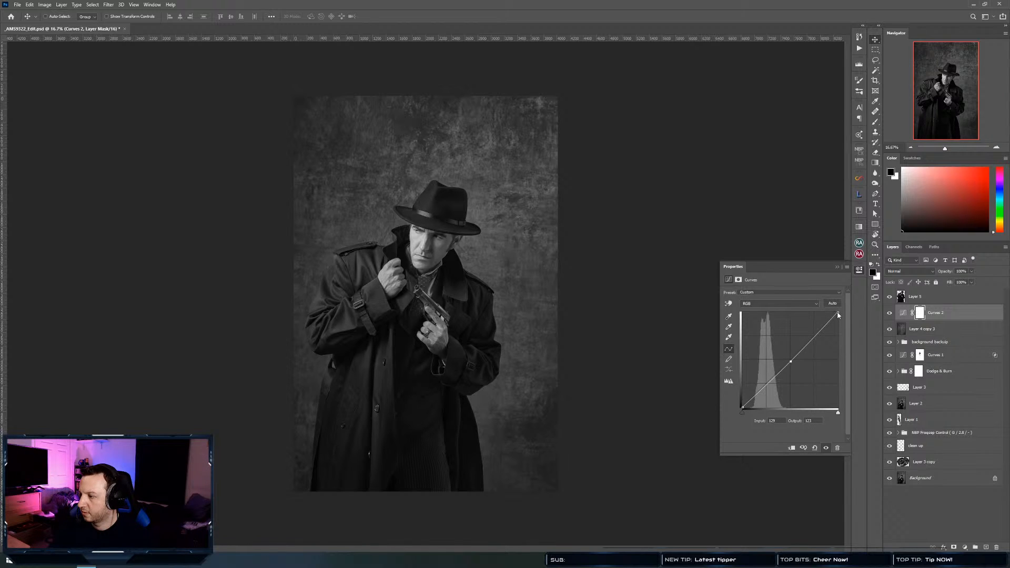
pyautogui.moveTo(838, 315); pyautogui.dragTo(812, 312)
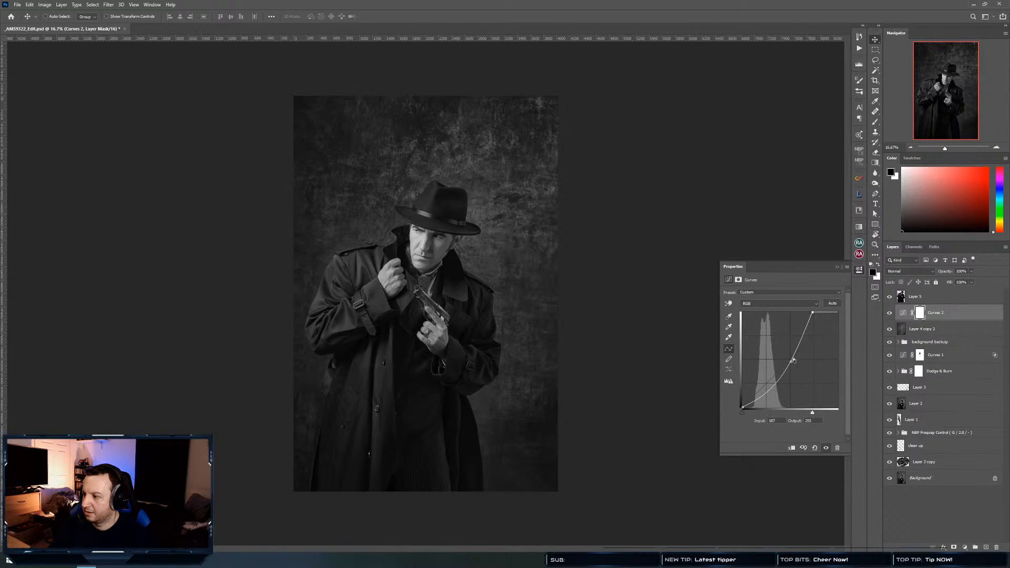
pyautogui.moveTo(793, 361); pyautogui.dragTo(791, 362)
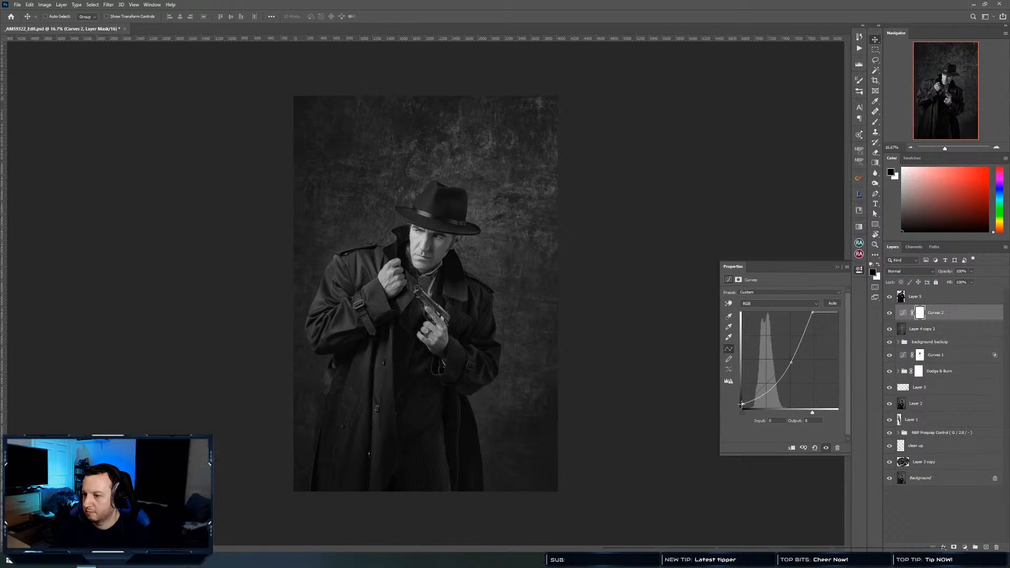
pyautogui.moveTo(742, 404); pyautogui.dragTo(741, 407)
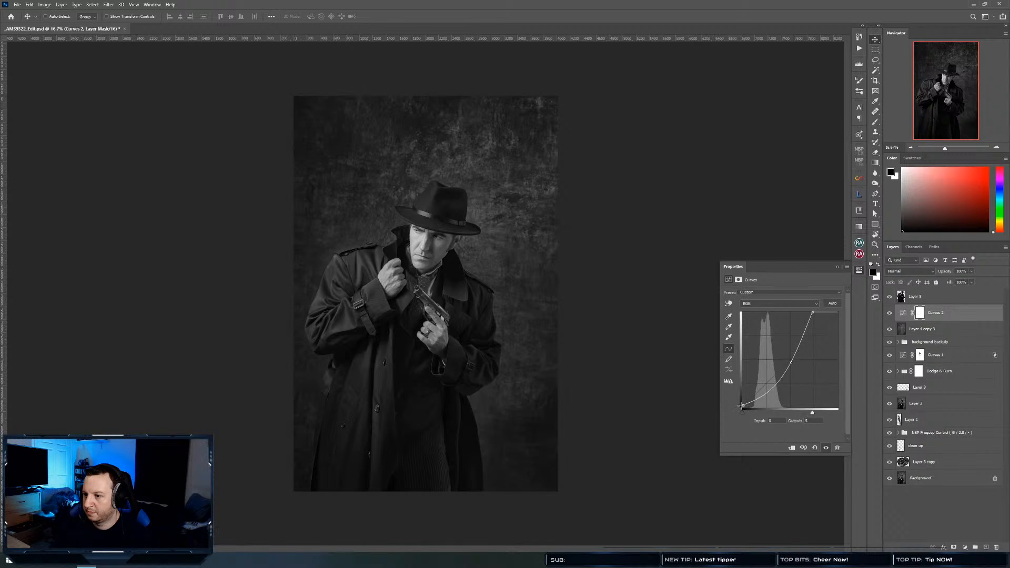
pyautogui.click(859, 269)
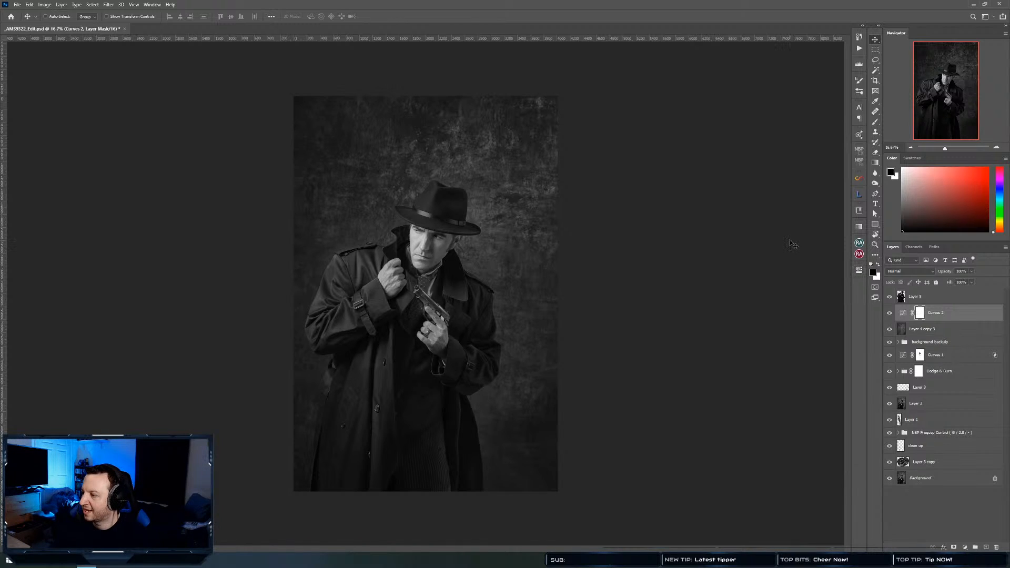
# Compare the backdrop before and after the new Curves adjustment by toggling its visibility
pyautogui.hotkey('ctrl', ',')
pyautogui.hotkey('ctrl', ',')
pyautogui.hotkey('ctrl', ',')
pyautogui.hotkey('ctrl', ',')
pyautogui.hotkey('ctrl', ',')
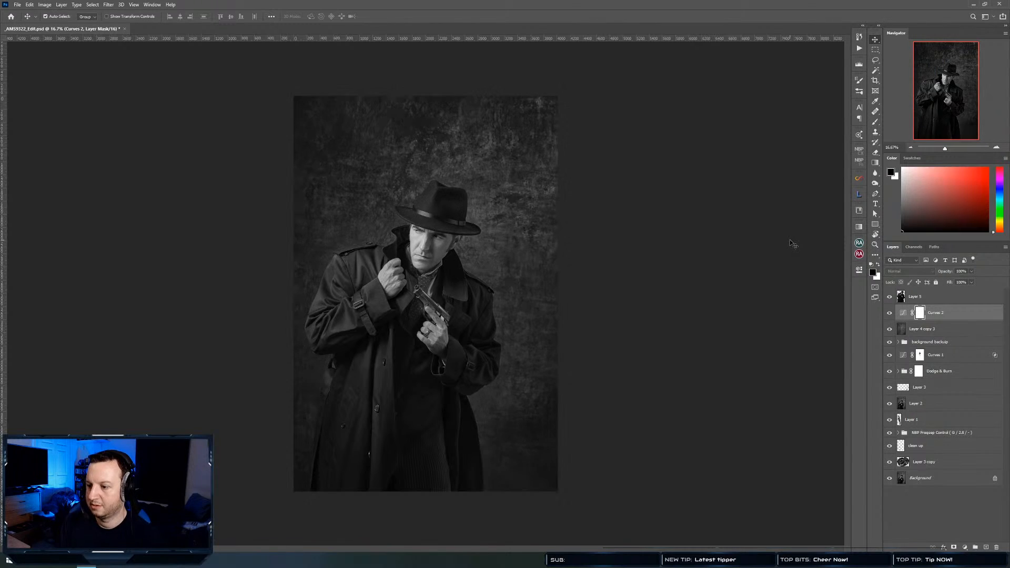
pyautogui.hotkey('ctrl', ',')
pyautogui.hotkey('ctrl', ',')
pyautogui.hotkey('ctrl', ',')
pyautogui.hotkey('ctrl', ',')
pyautogui.hotkey('ctrl', ',')
pyautogui.hotkey('ctrl', ',')
pyautogui.hotkey('ctrl', ',')
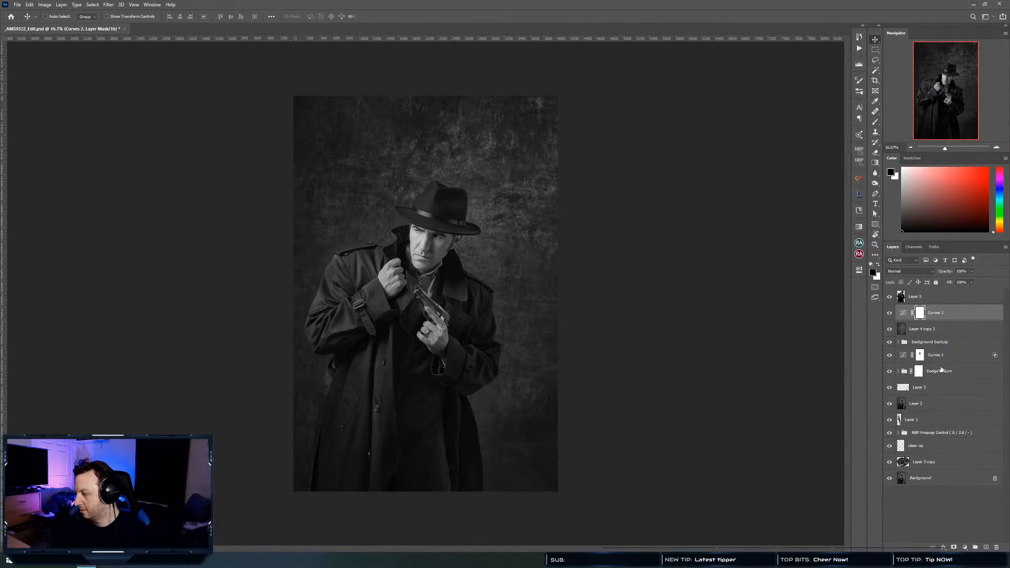
# Add a Gradient Fill layer above the background Curves with the grey-to-transparent gradient and Radial style
pyautogui.click(965, 547)
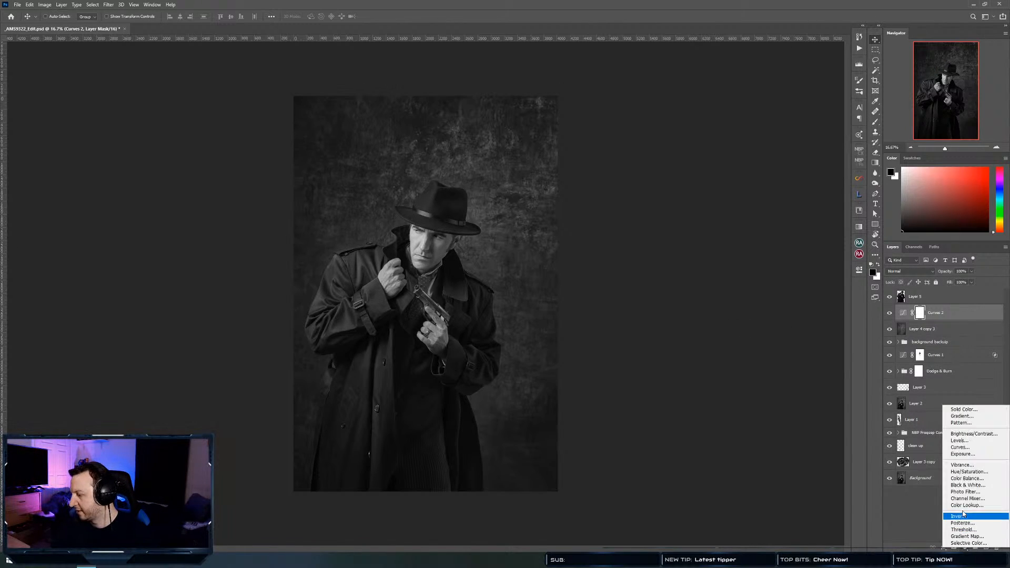
pyautogui.click(979, 420)
pyautogui.moveTo(449, 98); pyautogui.dragTo(679, 154)
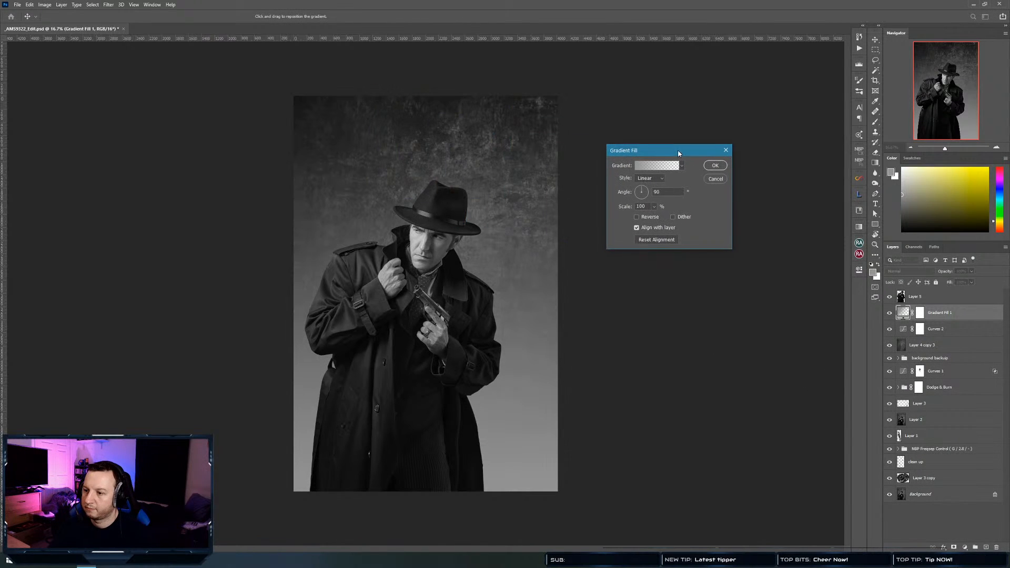
pyautogui.click(648, 166)
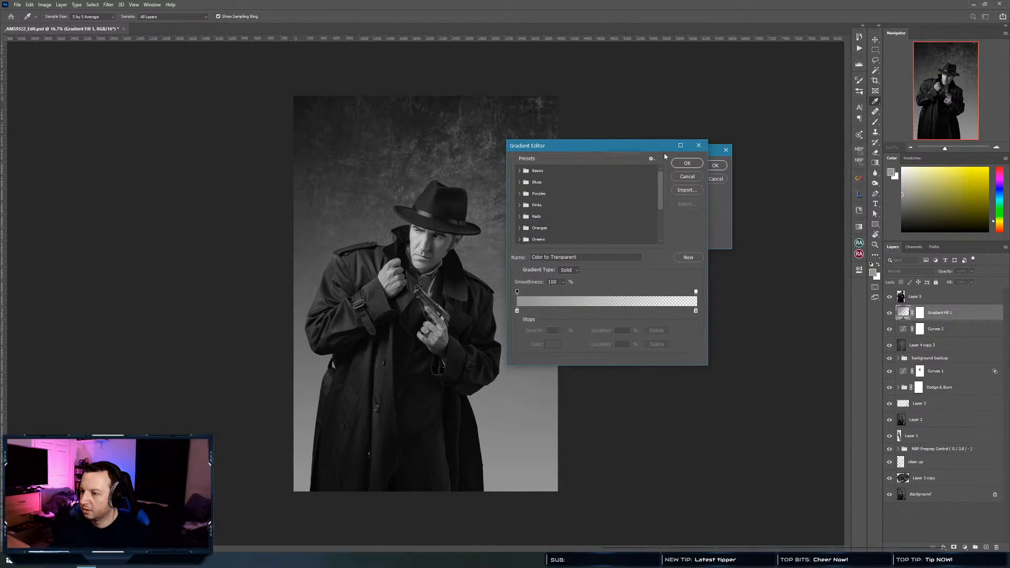
pyautogui.press('Escape')
pyautogui.click(650, 179)
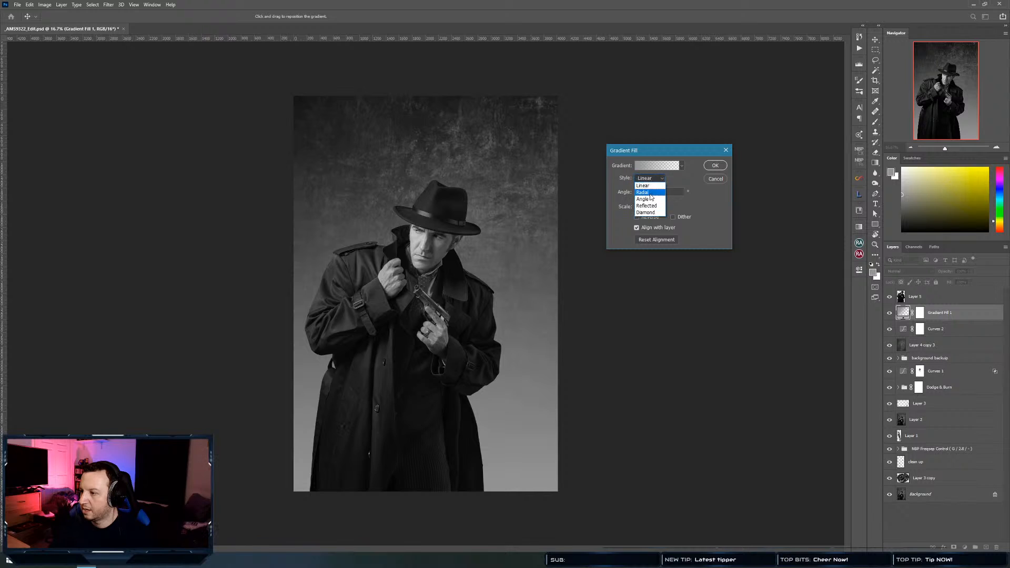
pyautogui.click(650, 191)
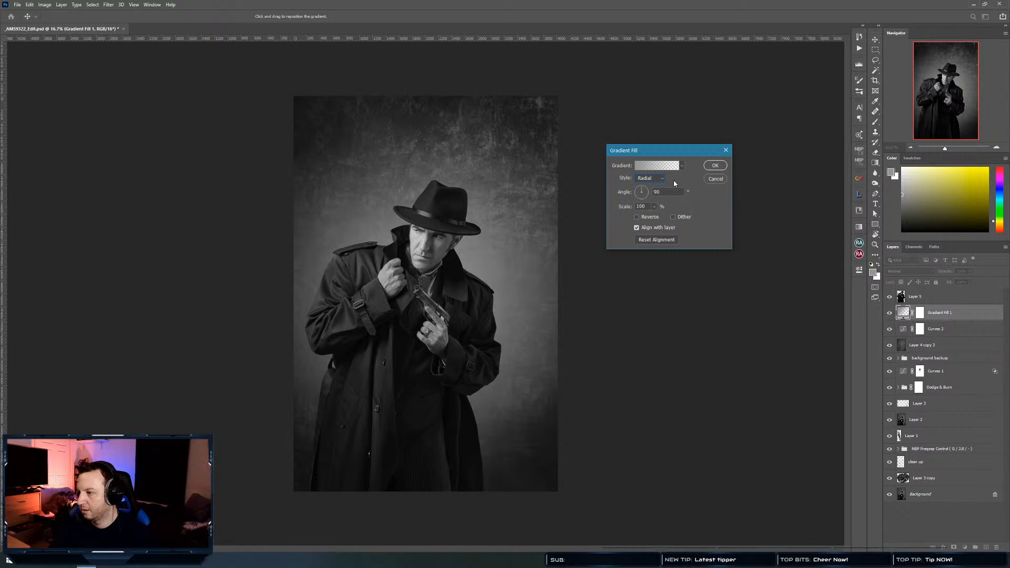
pyautogui.click(715, 165)
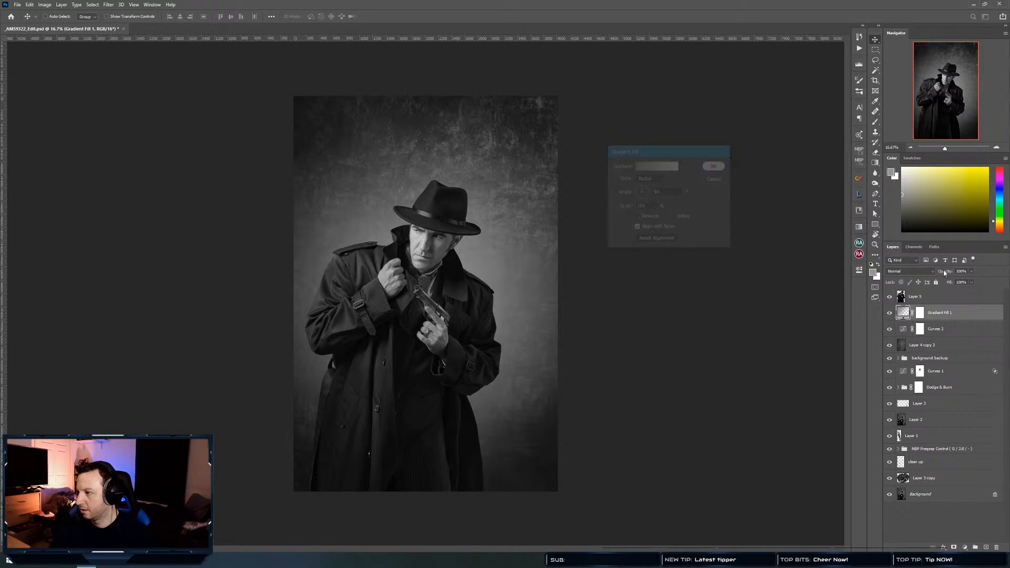
# Set the radial gradient fill layer's blend mode to Soft Light and its opacity to 63%
pyautogui.click(911, 271)
pyautogui.click(898, 378)
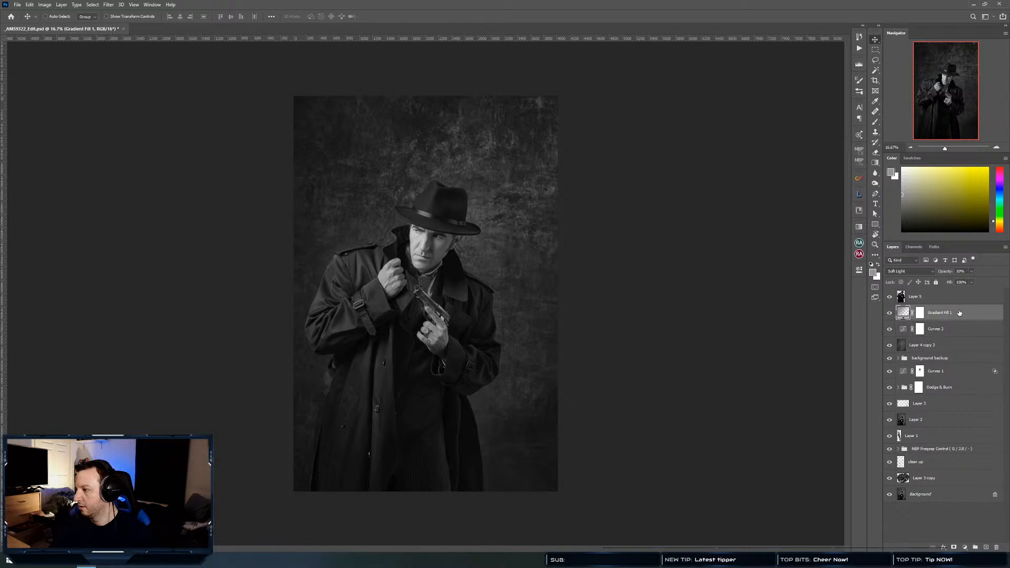
pyautogui.moveTo(972, 271); pyautogui.dragTo(991, 283)
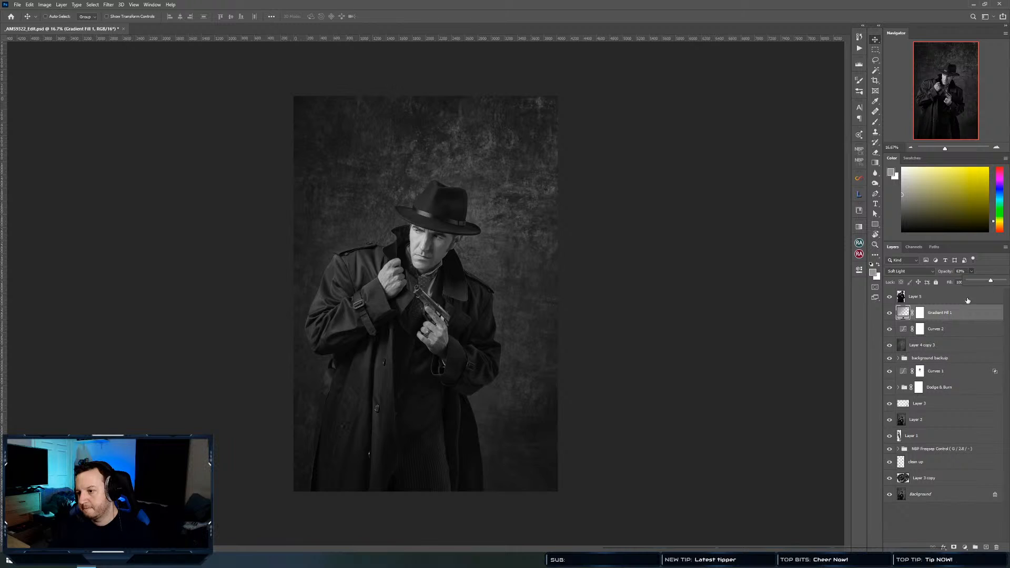
# Change the opaque colour stop of the radial gradient fill below the man's cutout to light grey cbcbcb
pyautogui.click(961, 314)
pyautogui.press('ctrl')
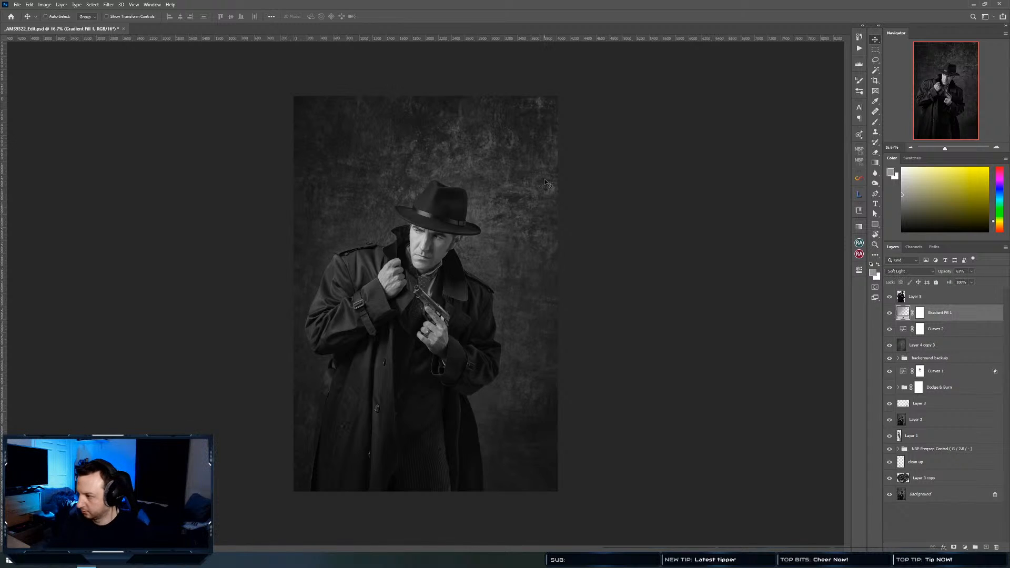
pyautogui.doubleClick(903, 314)
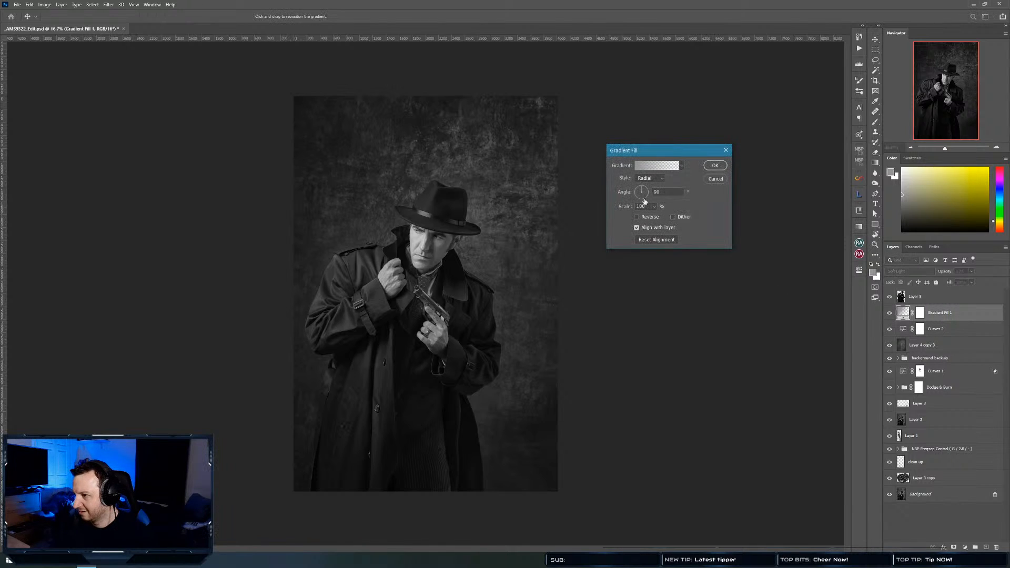
pyautogui.click(646, 166)
pyautogui.click(517, 311)
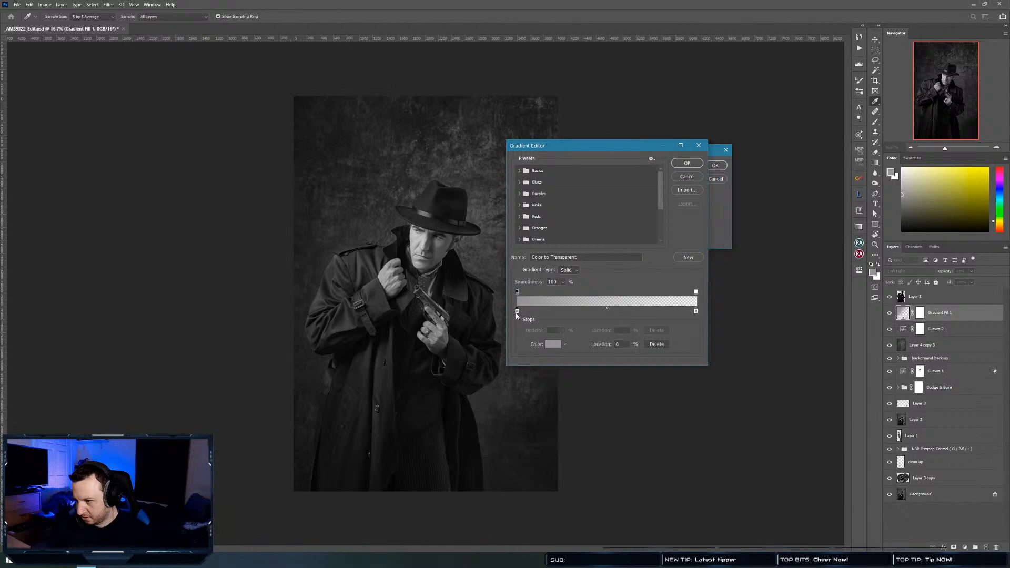
pyautogui.click(550, 345)
pyautogui.moveTo(463, 290); pyautogui.dragTo(464, 269)
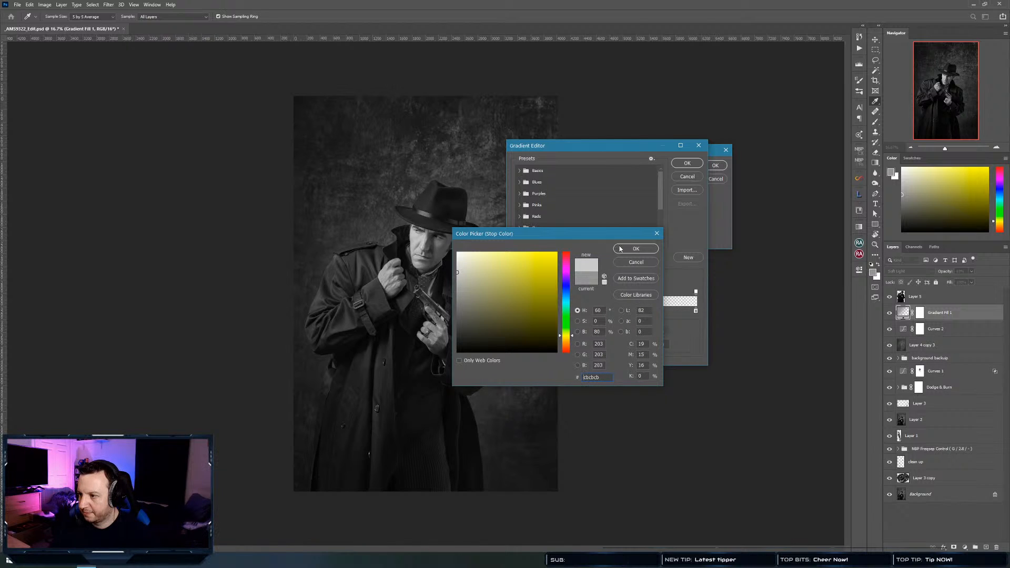
pyautogui.click(636, 248)
pyautogui.click(687, 163)
pyautogui.click(716, 166)
# Compare the backdrop before and after by toggling the visibility of the gradient fill and the Curves layer beneath it together
pyautogui.keyDown('shift'); pyautogui.click(931, 334); pyautogui.keyUp('shift')
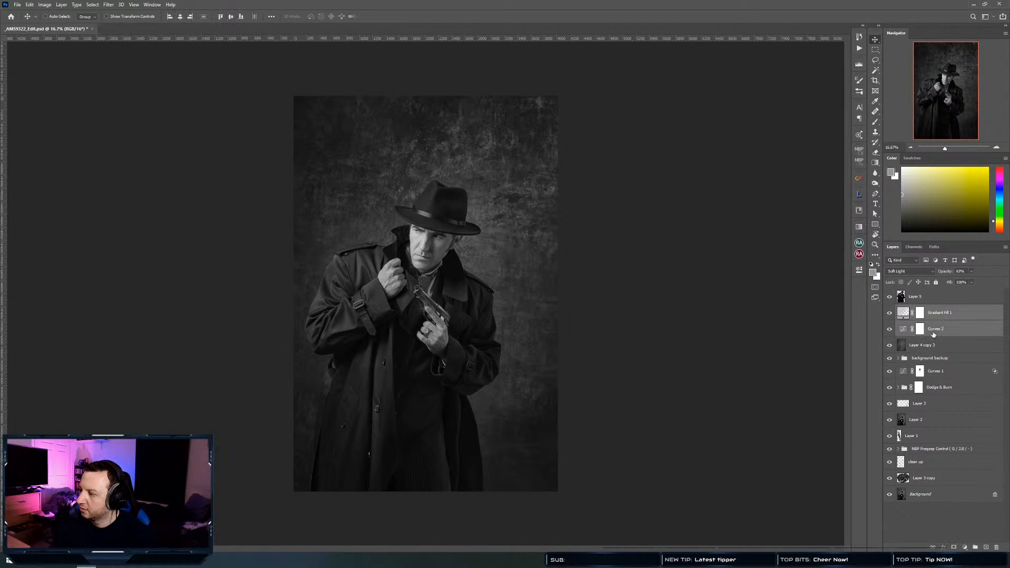
pyautogui.hotkey('ctrl', ',')
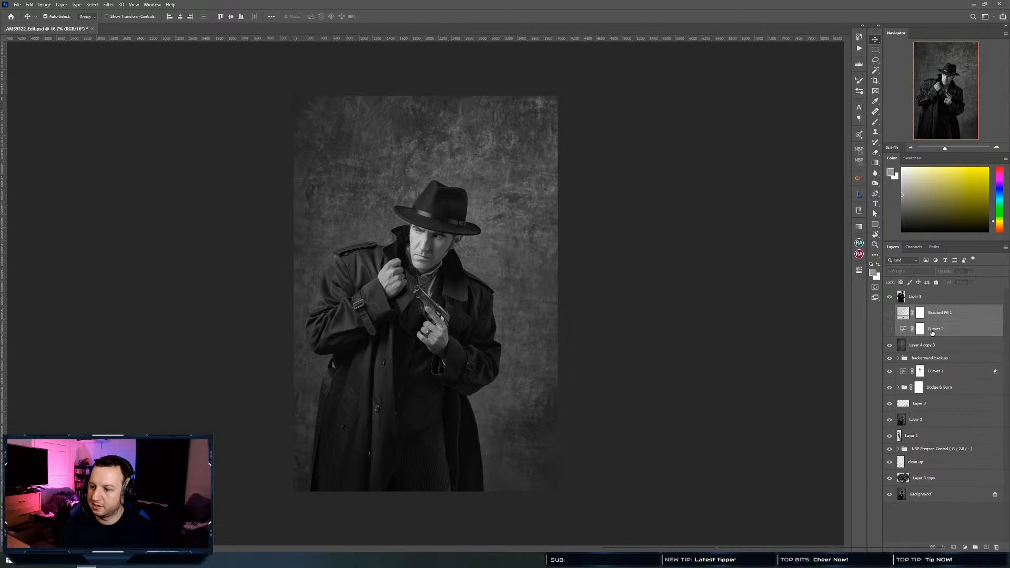
pyautogui.hotkey('ctrl', ',')
pyautogui.hotkey('ctrl', ',')
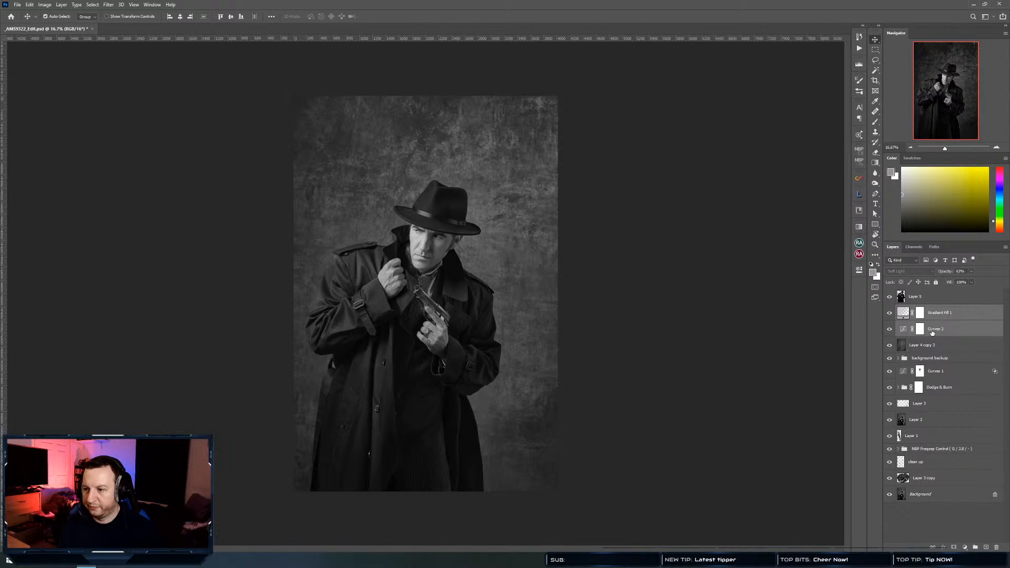
pyautogui.hotkey('ctrl', ',')
pyautogui.hotkey('ctrl', ',')
pyautogui.hotkey('ctrl', ',')
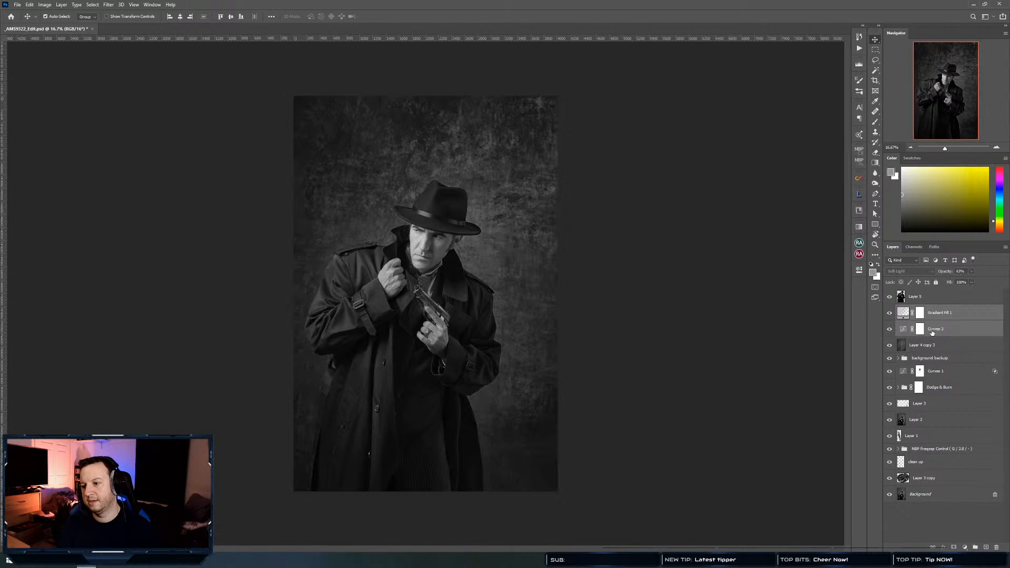
pyautogui.hotkey('ctrl', ',')
pyautogui.hotkey('ctrl', ',')
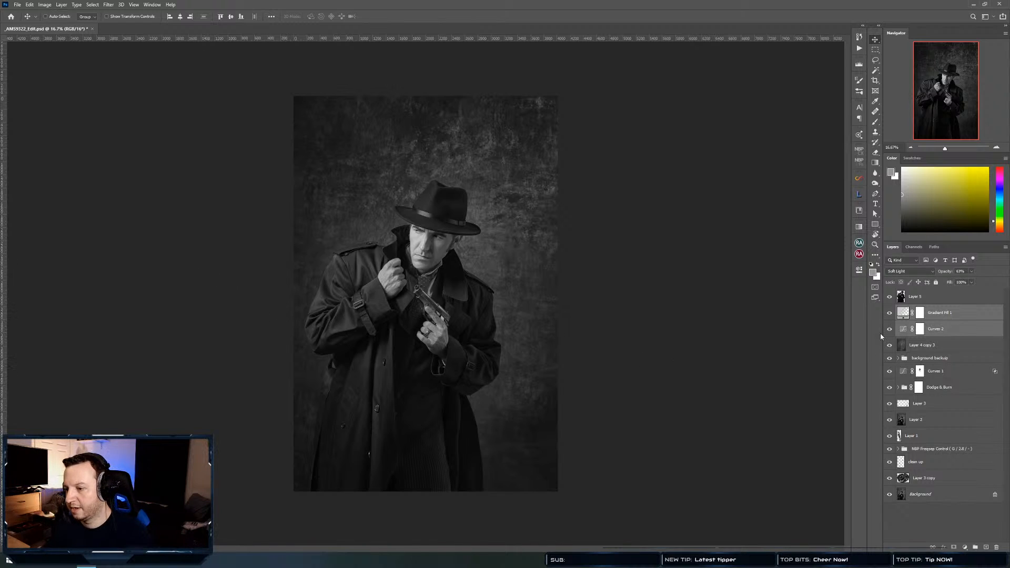
# Duplicate the gradient fill layer, place the copy above the man's cutout layer, and reduce its opacity to 18%
pyautogui.click(977, 316)
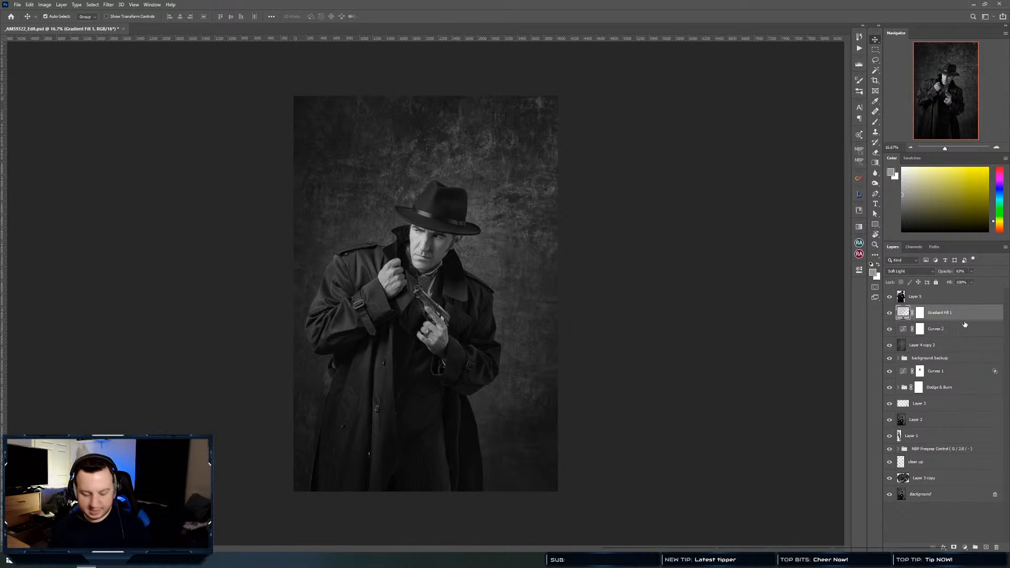
pyautogui.hotkey('ctrl', 'j')
pyautogui.moveTo(966, 314); pyautogui.dragTo(966, 291)
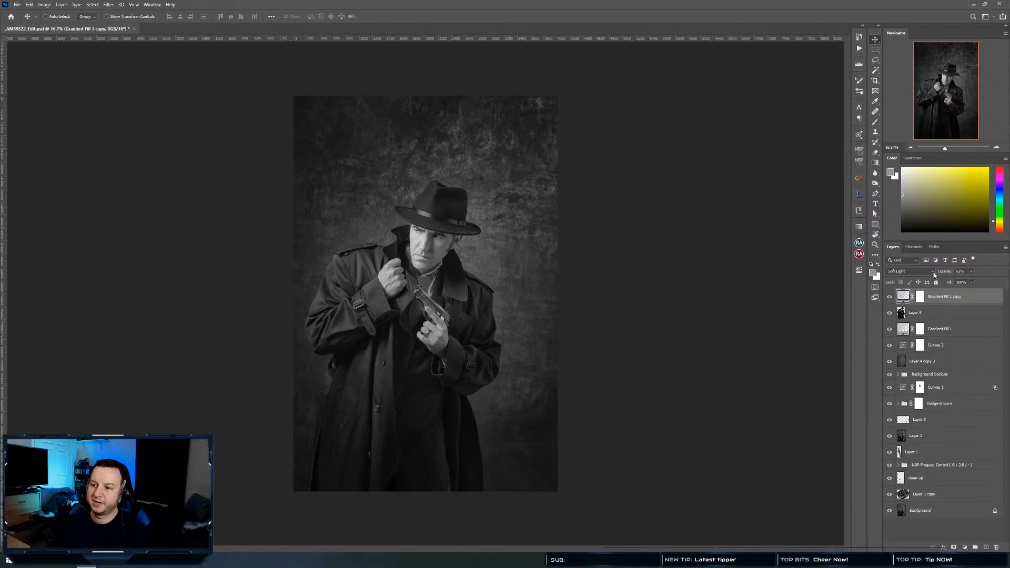
pyautogui.moveTo(970, 283); pyautogui.dragTo(957, 284)
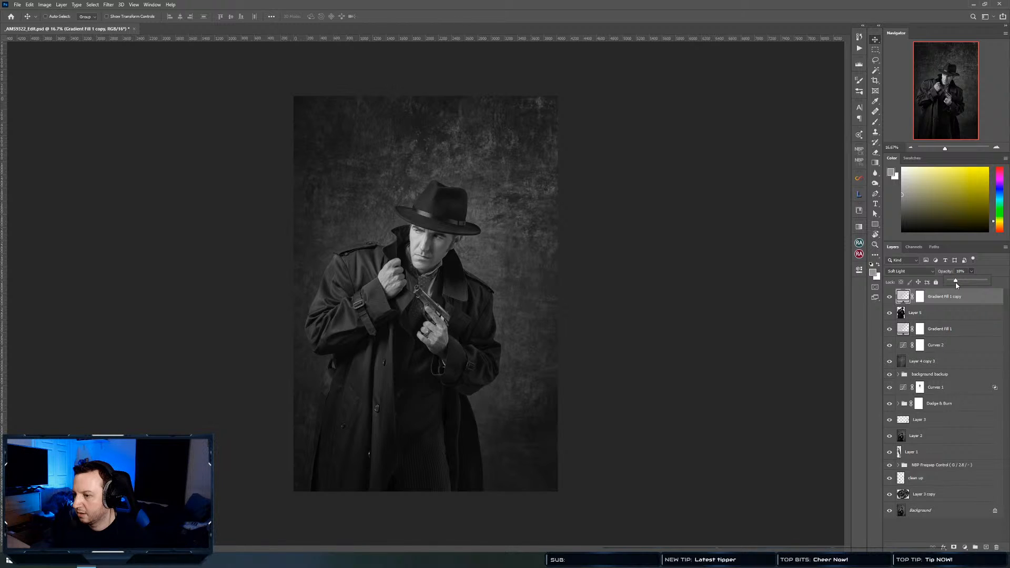
pyautogui.click(972, 302)
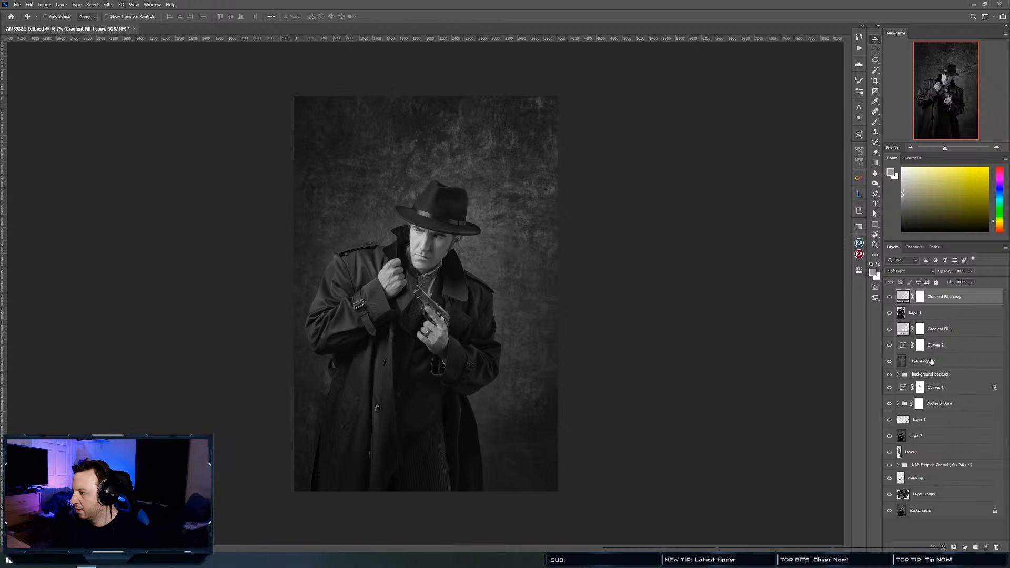
# Group the retouching layers from Curves 1 down to the one just above Background, and save the document
pyautogui.click(931, 385)
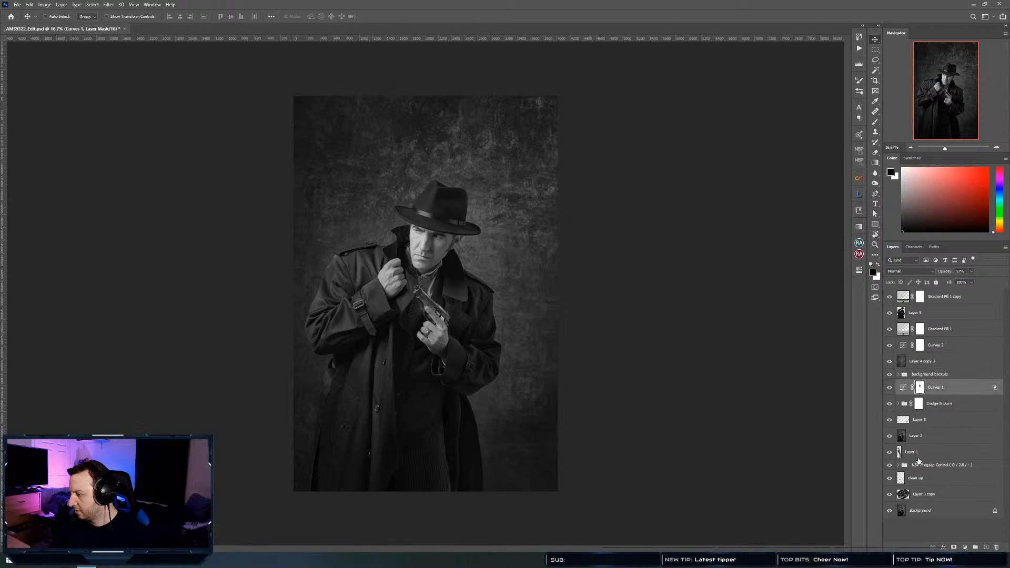
pyautogui.keyDown('shift'); pyautogui.click(929, 503); pyautogui.keyUp('shift')
pyautogui.hotkey('ctrl', 'g')
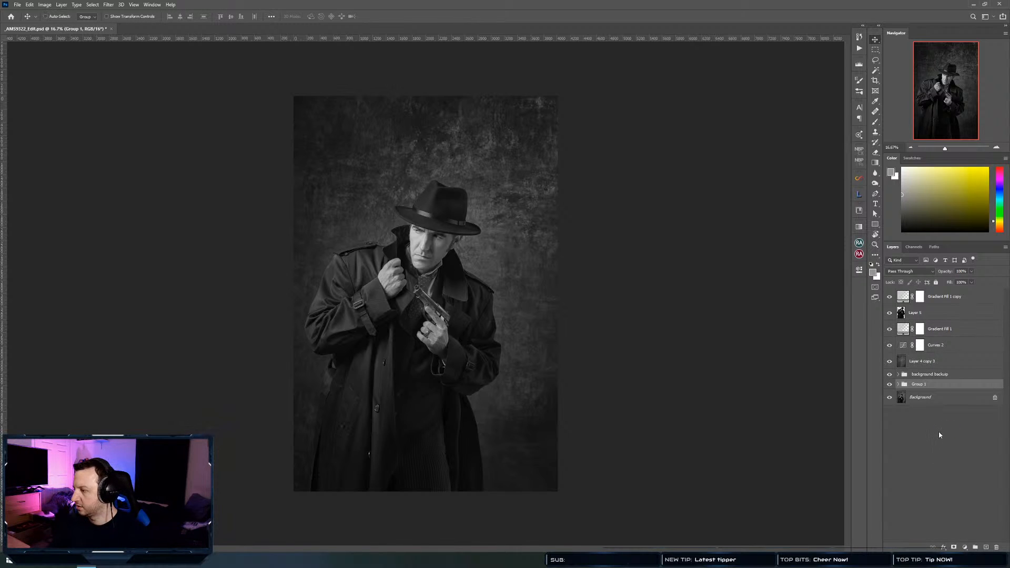
pyautogui.click(939, 432)
pyautogui.hotkey('ctrl', 's')
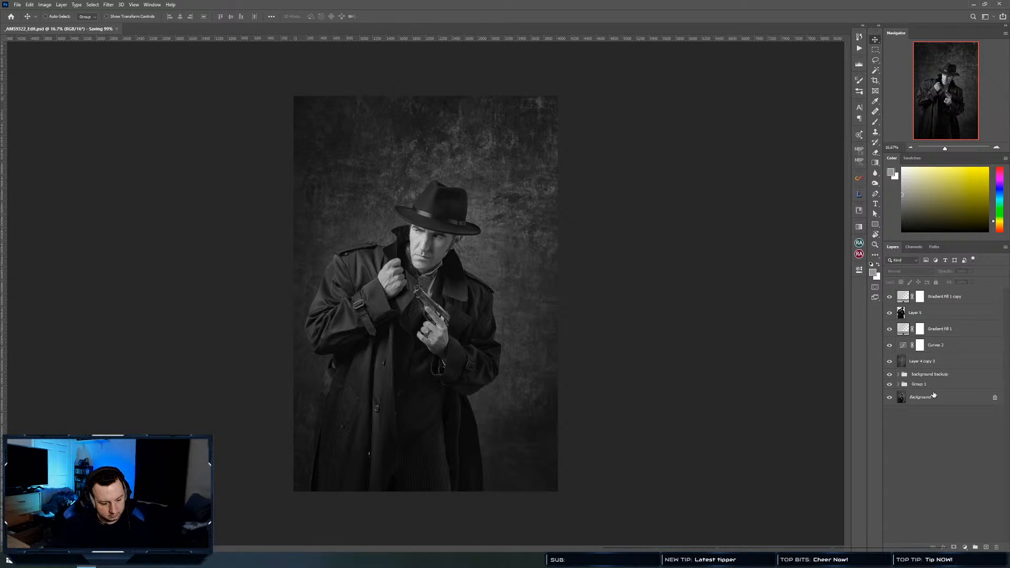
# Recheck the backdrop's darkening and light glow by toggling Gradient Fill 1 and Curves 2 off and on
pyautogui.click(971, 300)
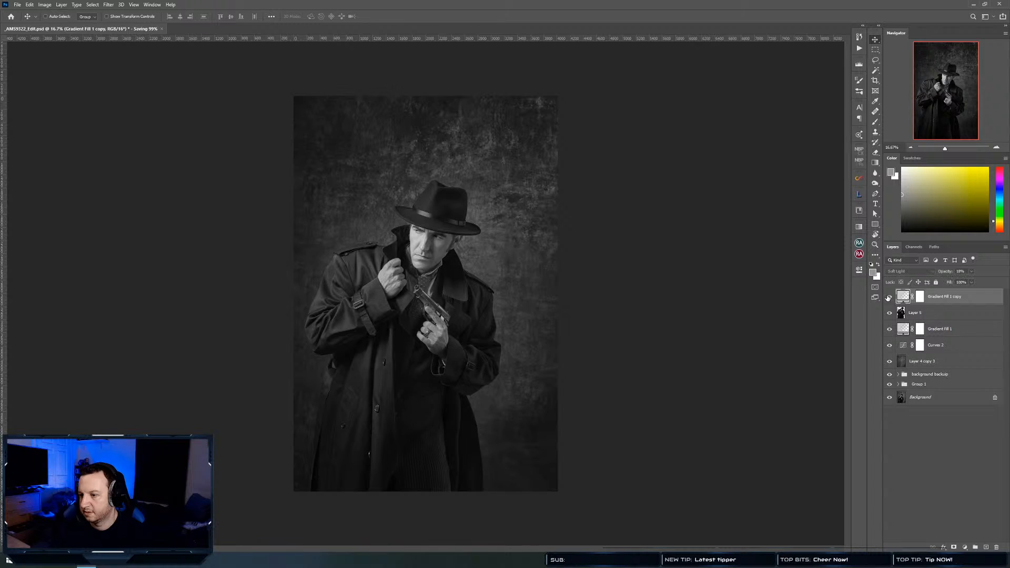
pyautogui.click(950, 330)
pyautogui.keyDown('shift'); pyautogui.click(952, 345); pyautogui.keyUp('shift')
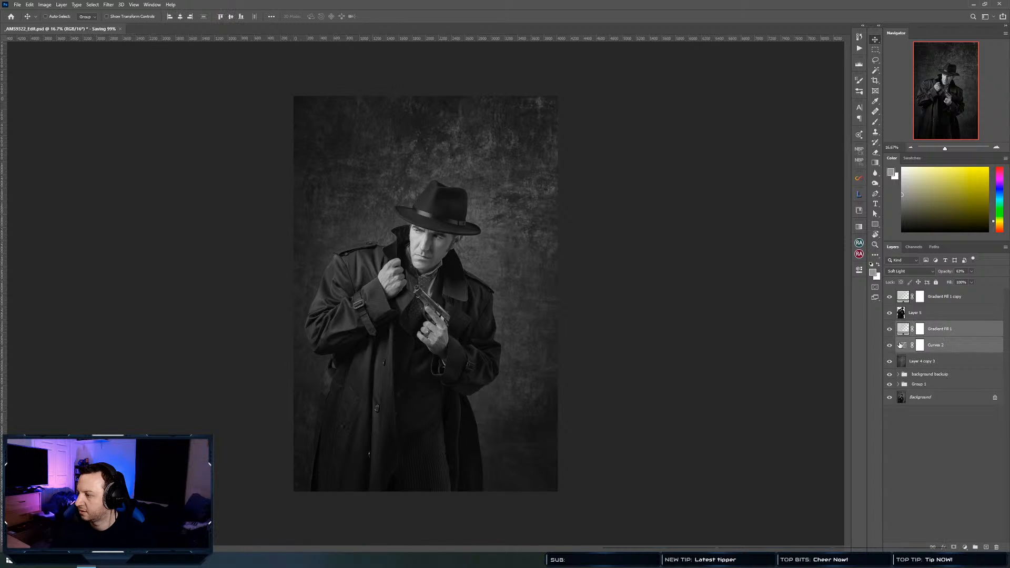
pyautogui.hotkey('ctrl', ',')
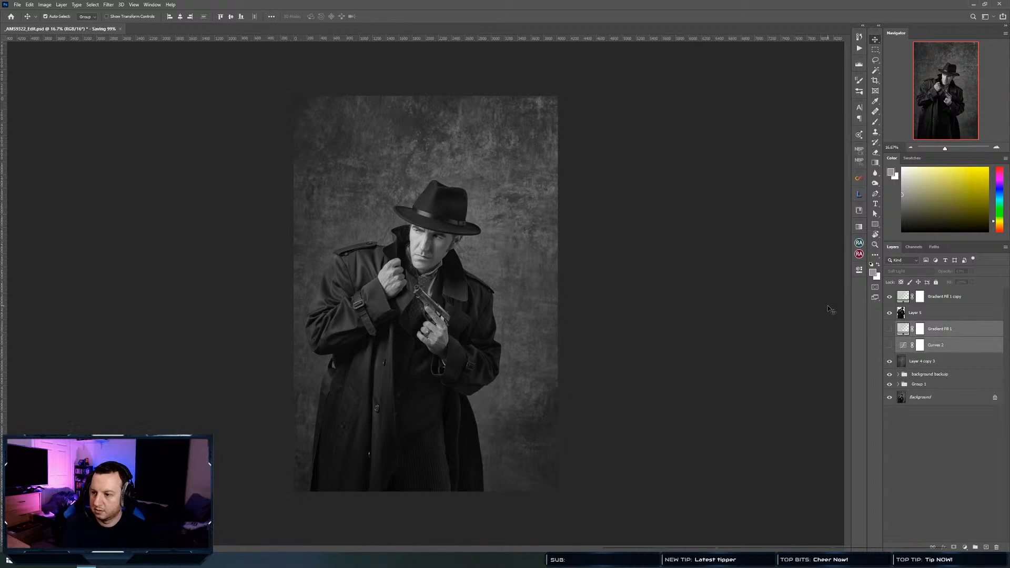
pyautogui.hotkey('ctrl', ',')
pyautogui.hotkey('ctrl', ',')
pyautogui.hotkey('ctrl', ',')
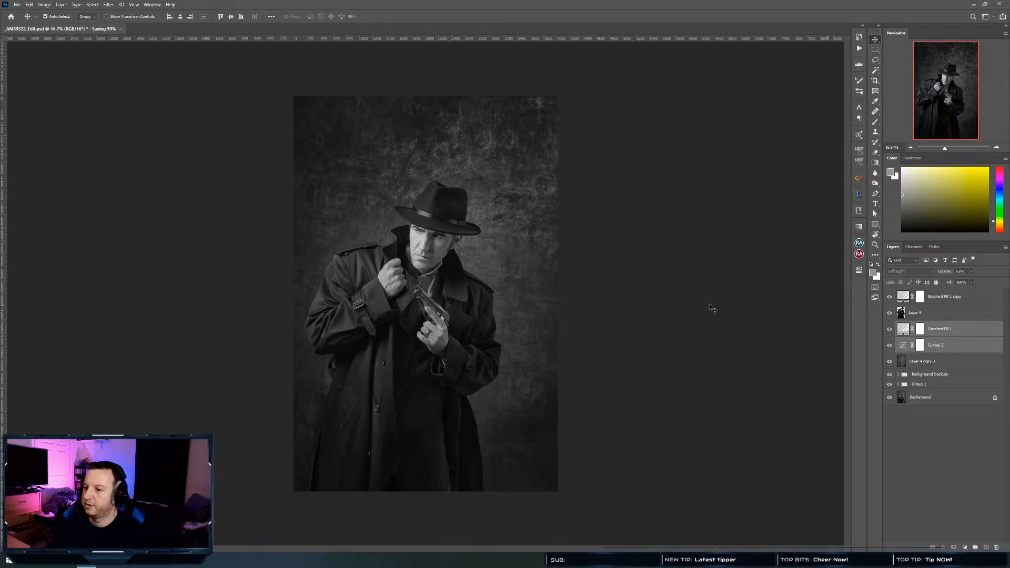
# Add a new empty layer above the gradient fill copy and choose the Brush tool
pyautogui.click(976, 301)
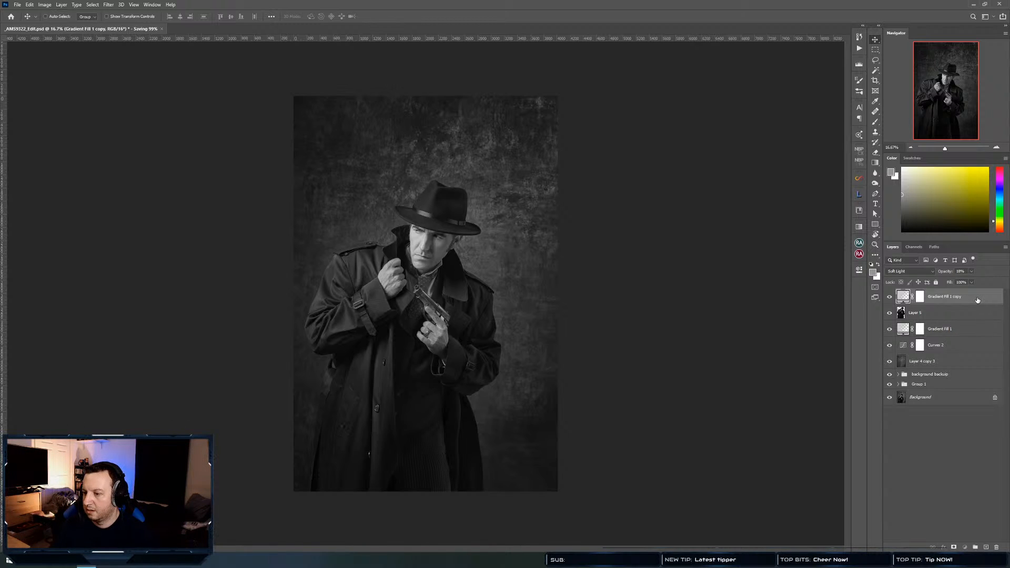
pyautogui.click(986, 547)
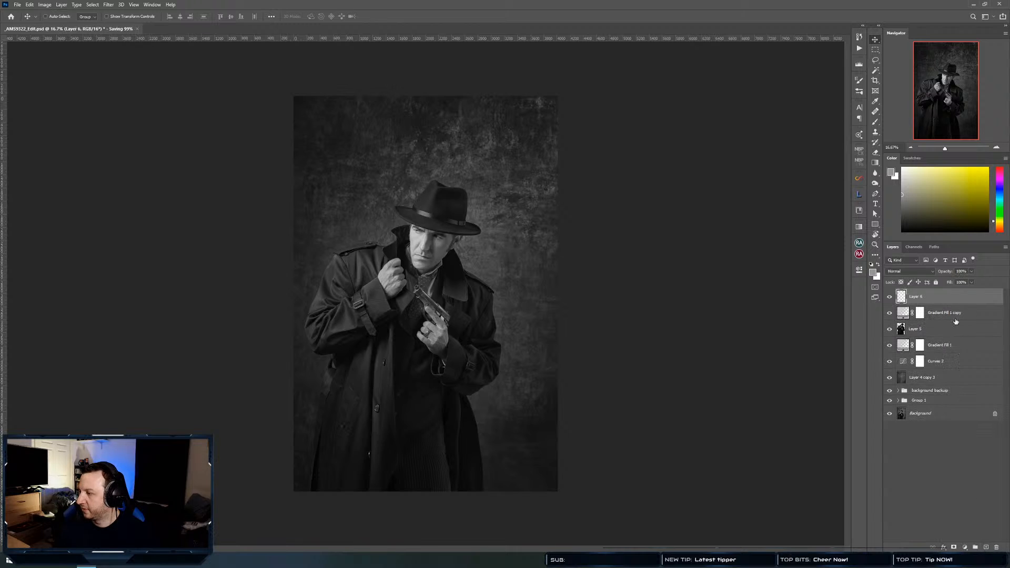
pyautogui.press('b')
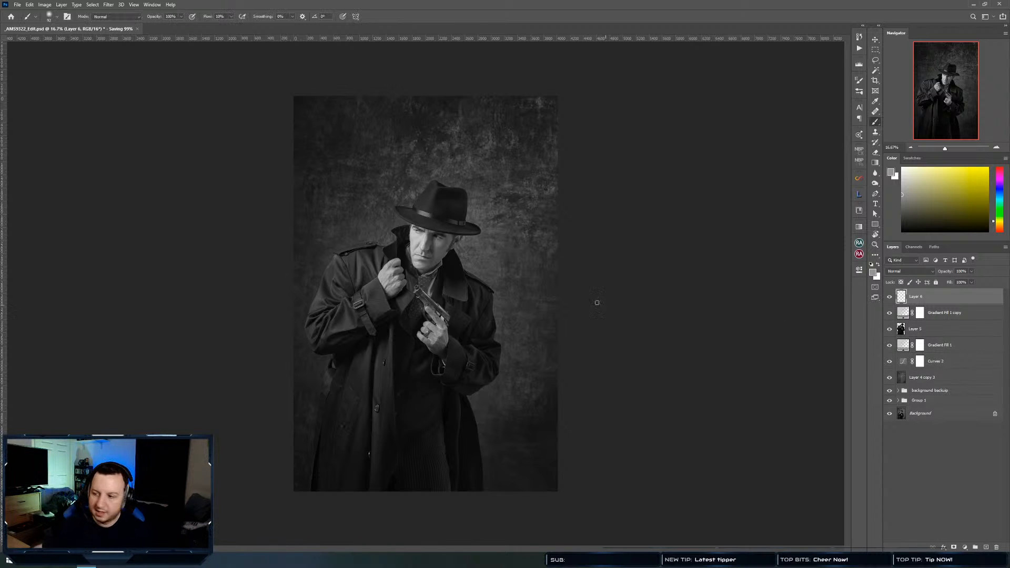
pyautogui.rightClick(431, 255)
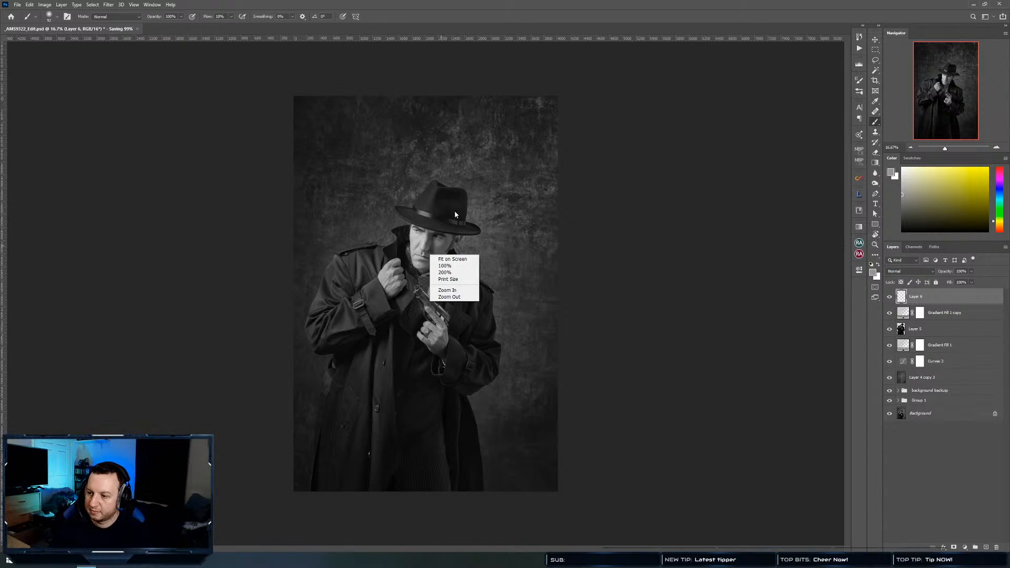
pyautogui.click(481, 31)
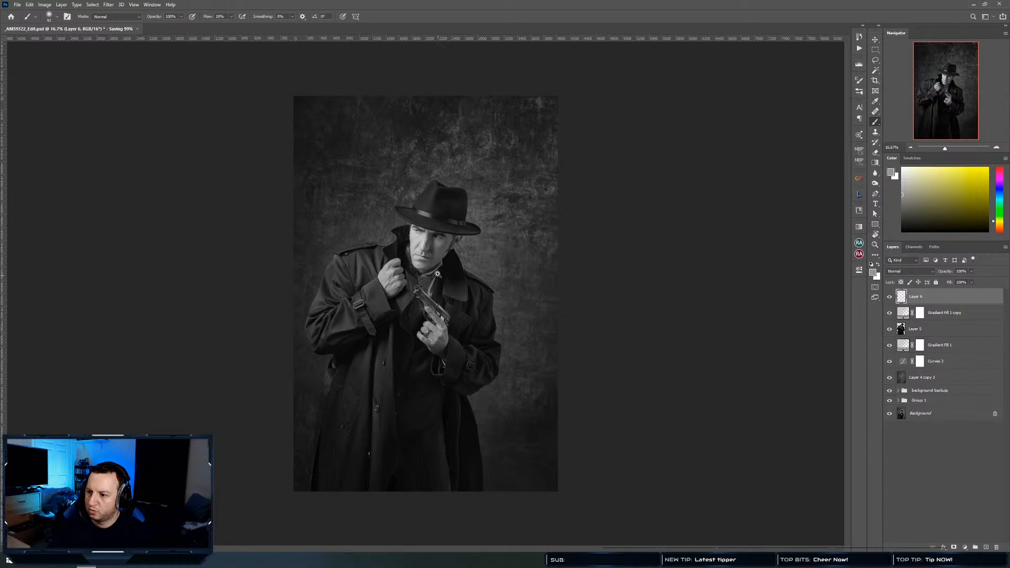
# Paint soft black shading at 2% flow over the shadowed side of the man's face beneath the hat brim on the new layer
pyautogui.moveTo(443, 258)
pyautogui.mouseDown()
pyautogui.moveTo(479, 258)
pyautogui.moveTo(449, 257)
pyautogui.moveTo(468, 281)
pyautogui.moveTo(481, 271)
pyautogui.mouseUp()
pyautogui.click(441, 249)
pyautogui.click(441, 248)
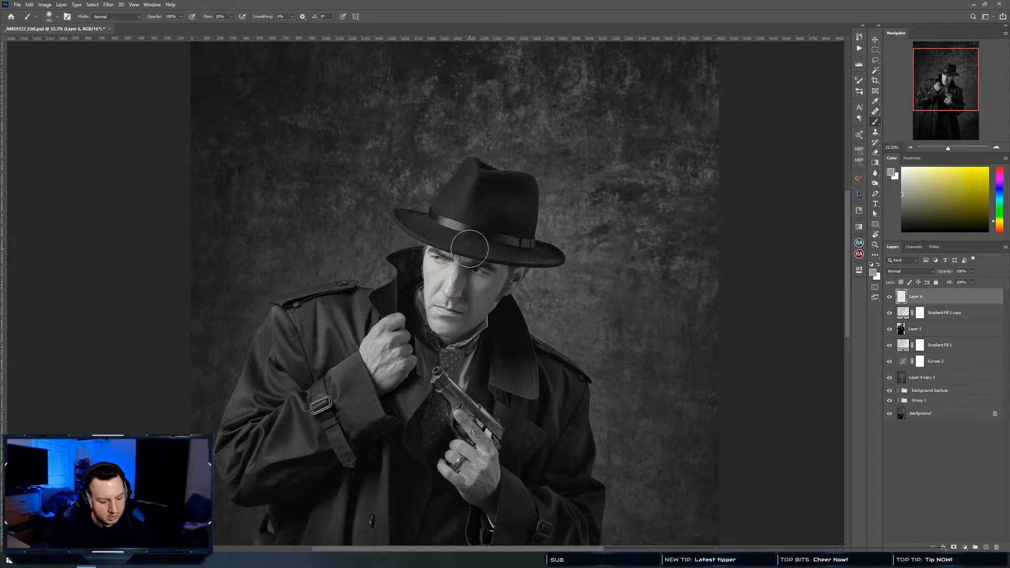
pyautogui.press('d')
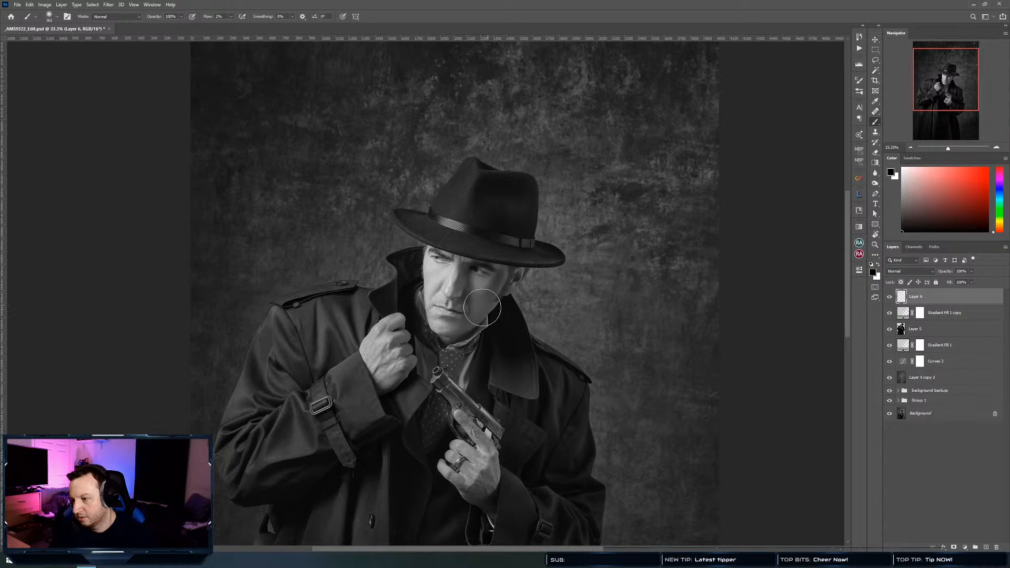
pyautogui.moveTo(477, 312); pyautogui.dragTo(477, 311)
pyautogui.moveTo(505, 264)
pyautogui.mouseDown()
pyautogui.moveTo(510, 282)
pyautogui.moveTo(514, 258)
pyautogui.moveTo(507, 263)
pyautogui.mouseUp()
pyautogui.moveTo(478, 310)
pyautogui.mouseDown()
pyautogui.moveTo(476, 323)
pyautogui.moveTo(452, 336)
pyautogui.moveTo(486, 317)
pyautogui.moveTo(474, 322)
pyautogui.moveTo(497, 292)
pyautogui.mouseUp()
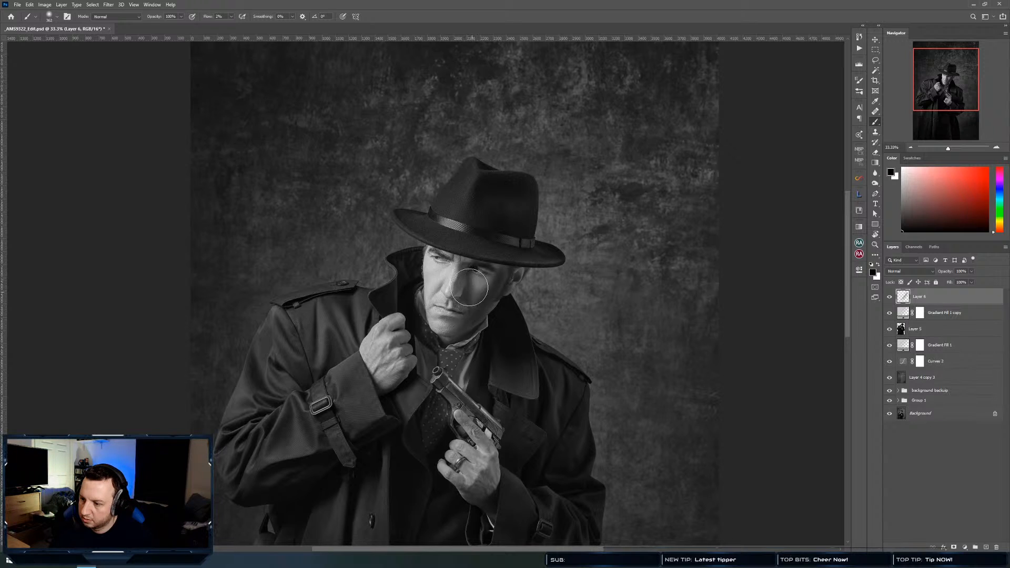
pyautogui.moveTo(470, 271)
pyautogui.mouseDown()
pyautogui.moveTo(462, 292)
pyautogui.moveTo(472, 288)
pyautogui.moveTo(466, 264)
pyautogui.moveTo(487, 295)
pyautogui.moveTo(506, 270)
pyautogui.moveTo(496, 301)
pyautogui.moveTo(509, 265)
pyautogui.moveTo(499, 299)
pyautogui.moveTo(507, 272)
pyautogui.moveTo(489, 311)
pyautogui.moveTo(500, 288)
pyautogui.moveTo(456, 333)
pyautogui.moveTo(480, 295)
pyautogui.moveTo(501, 289)
pyautogui.moveTo(477, 303)
pyautogui.moveTo(507, 268)
pyautogui.moveTo(490, 308)
pyautogui.moveTo(502, 299)
pyautogui.moveTo(442, 335)
pyautogui.moveTo(463, 278)
pyautogui.mouseUp()
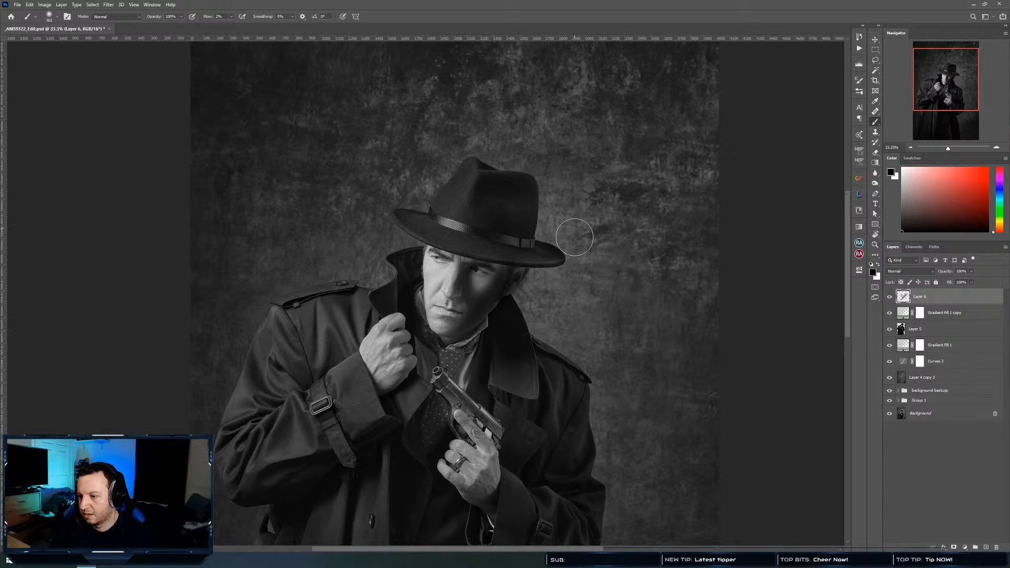
pyautogui.press('v')
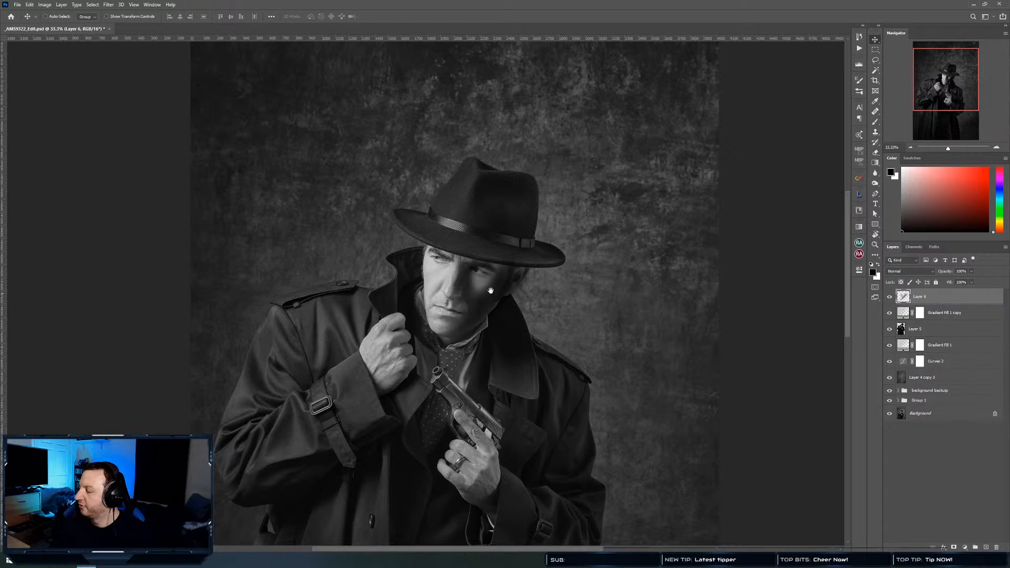
# Split the shading layer's Blend If underlying white slider to 0 / 255 and set its blend mode to Soft Light
pyautogui.moveTo(453, 281)
pyautogui.mouseDown()
pyautogui.moveTo(558, 285)
pyautogui.moveTo(427, 292)
pyautogui.moveTo(463, 293)
pyautogui.mouseUp()
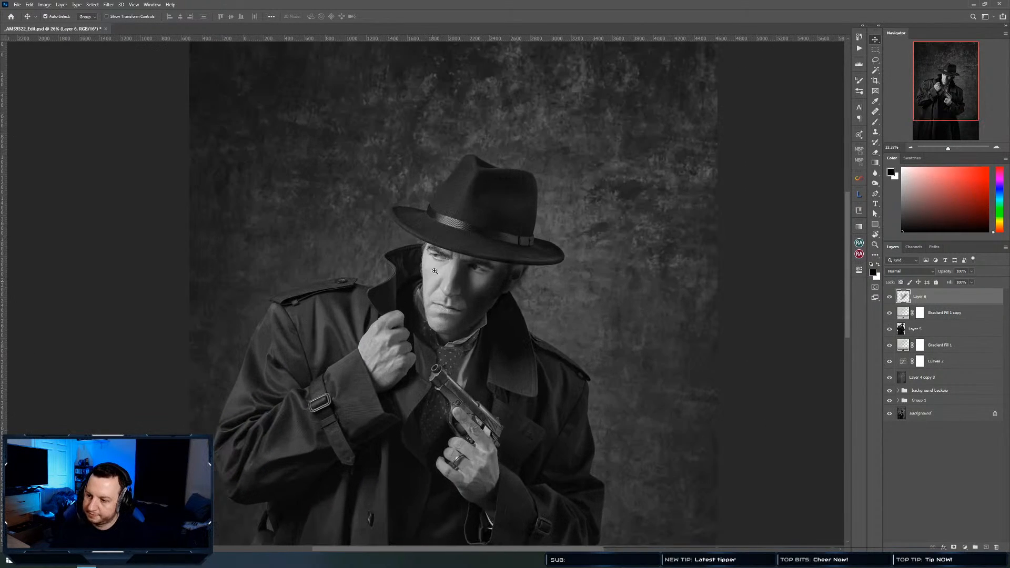
pyautogui.doubleClick(947, 297)
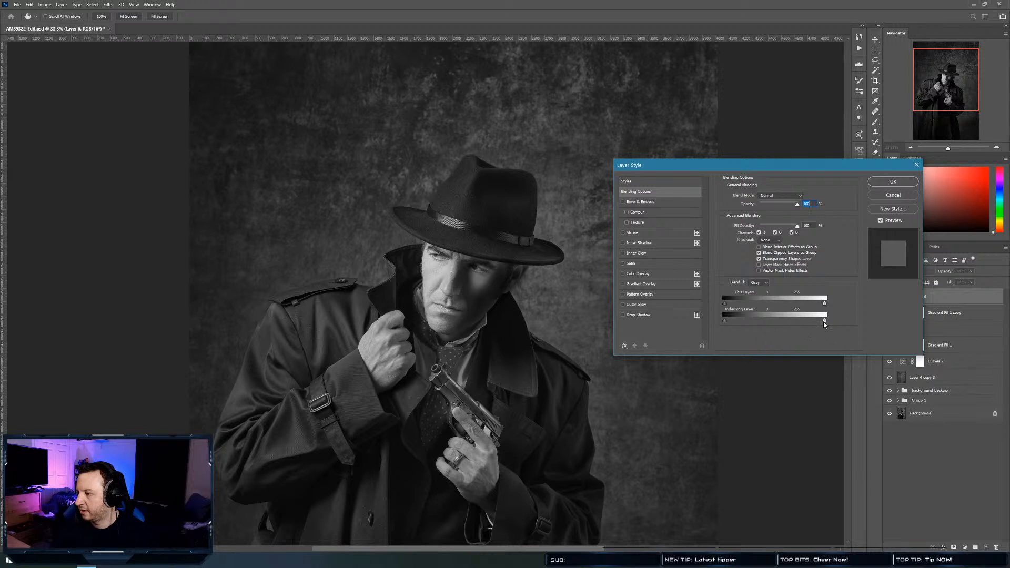
pyautogui.moveTo(827, 321); pyautogui.dragTo(696, 324)
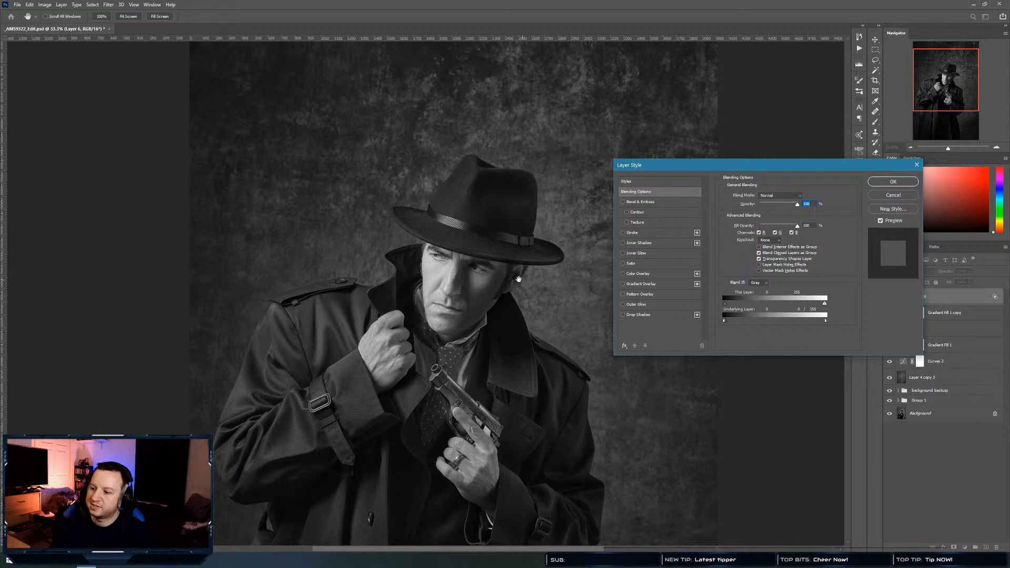
pyautogui.click(894, 182)
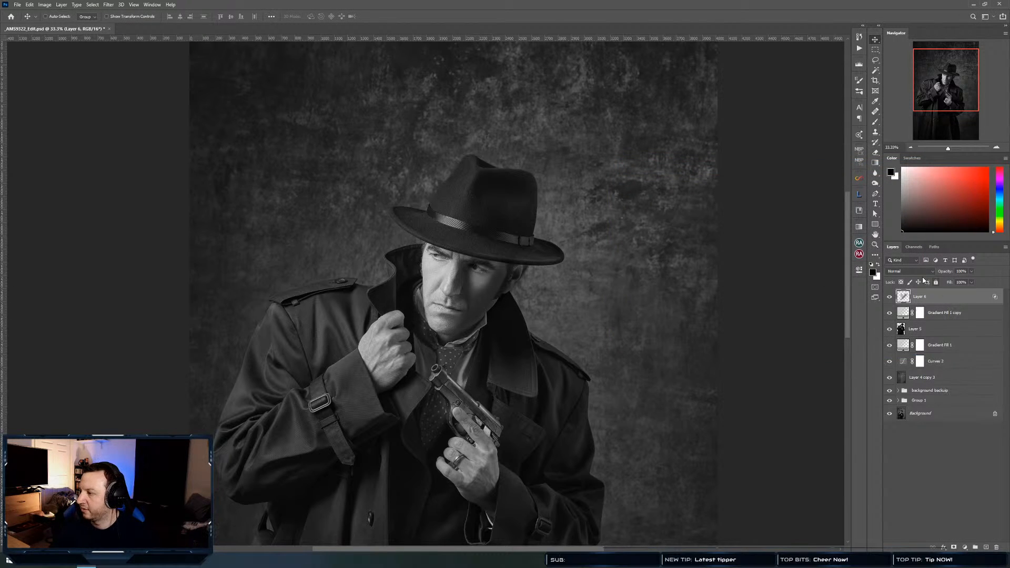
pyautogui.click(918, 271)
pyautogui.click(907, 368)
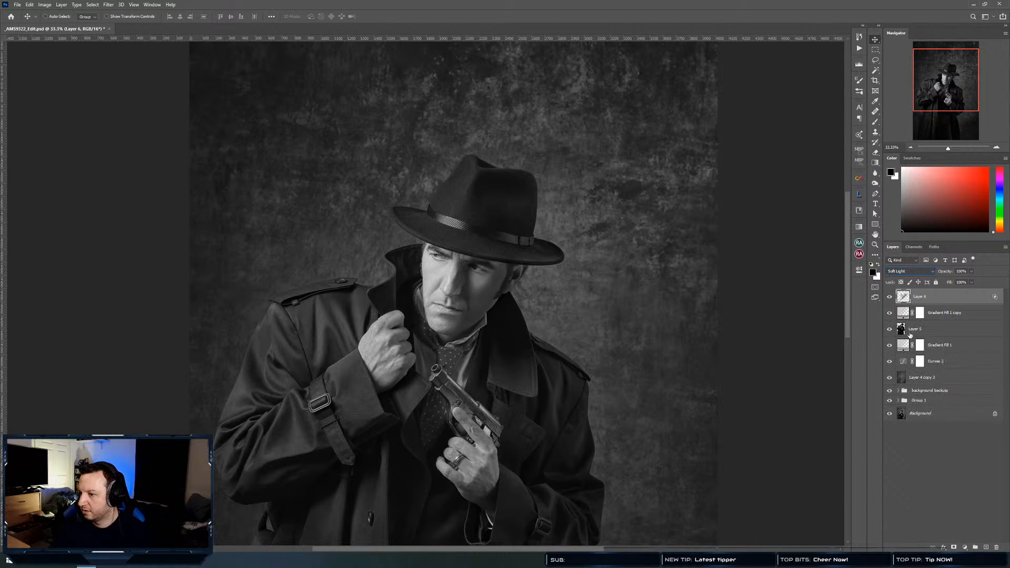
# Compare the face shading by toggling Layer 6 off and on, and lower that layer's opacity
pyautogui.click(891, 297)
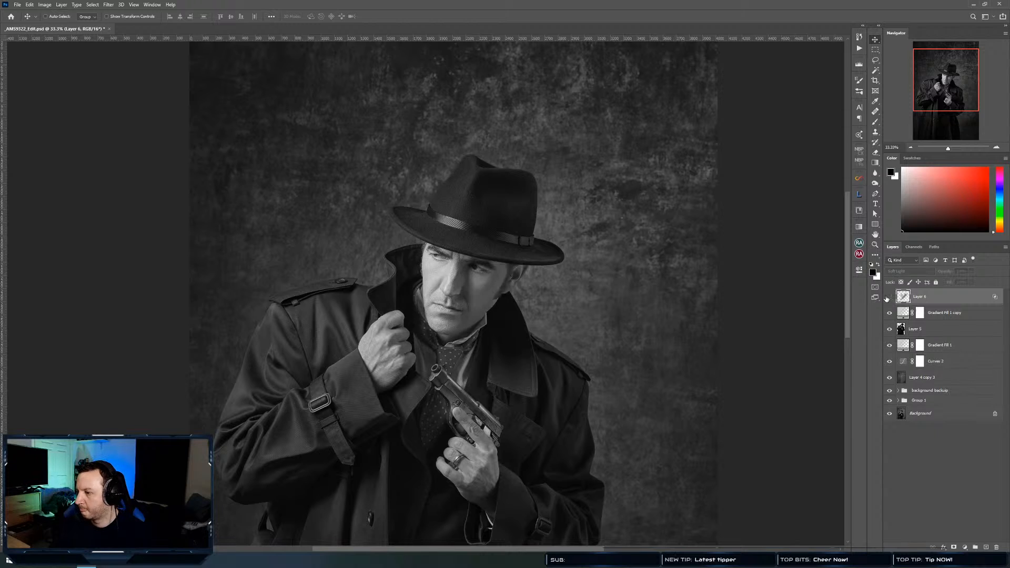
pyautogui.click(889, 297)
pyautogui.moveTo(445, 359); pyautogui.dragTo(408, 367)
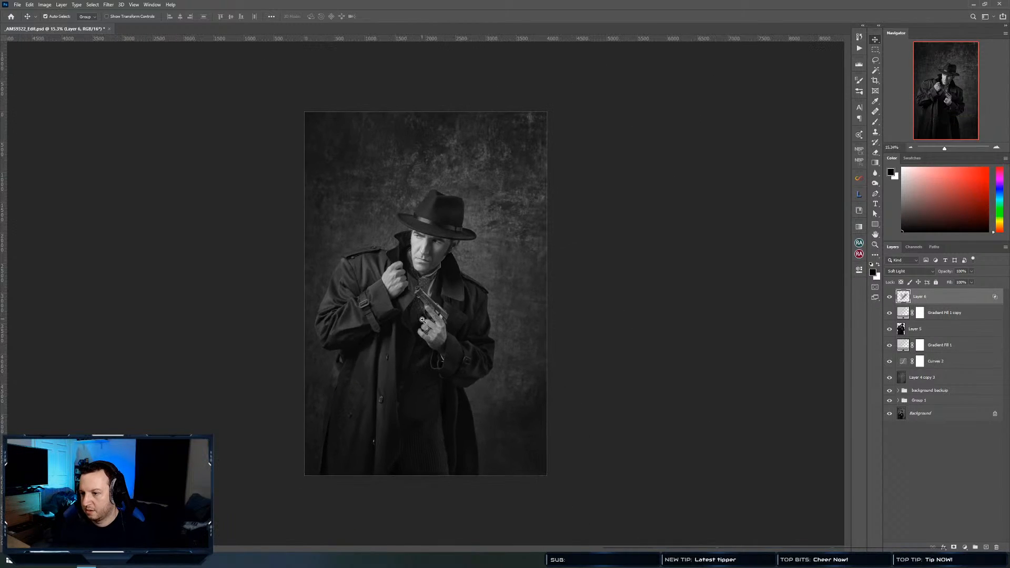
pyautogui.keyDown('ctrl'); pyautogui.click(425, 318); pyautogui.keyUp('ctrl')
pyautogui.keyDown('ctrl'); pyautogui.click(425, 317); pyautogui.keyUp('ctrl')
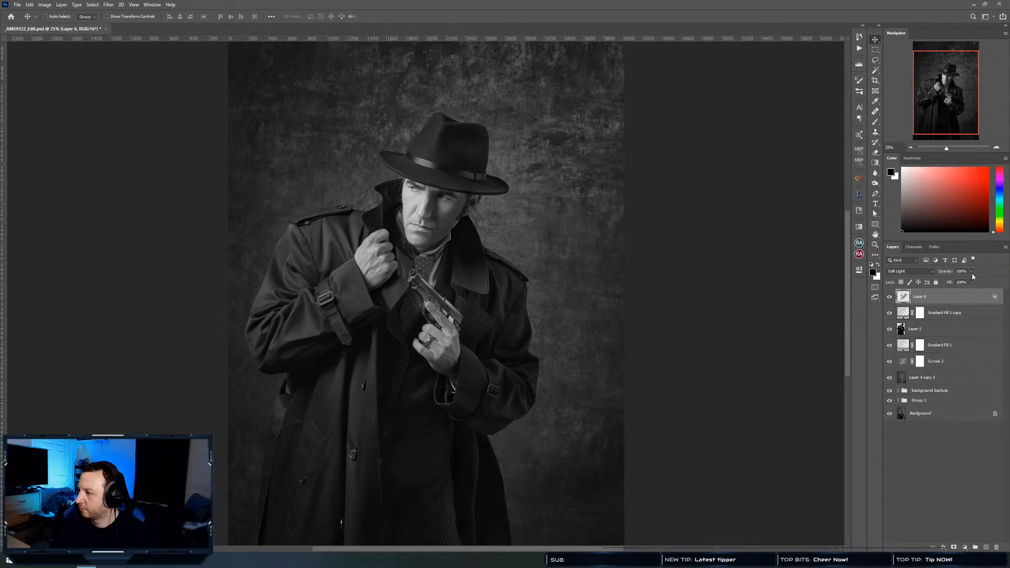
pyautogui.moveTo(972, 273); pyautogui.dragTo(935, 283)
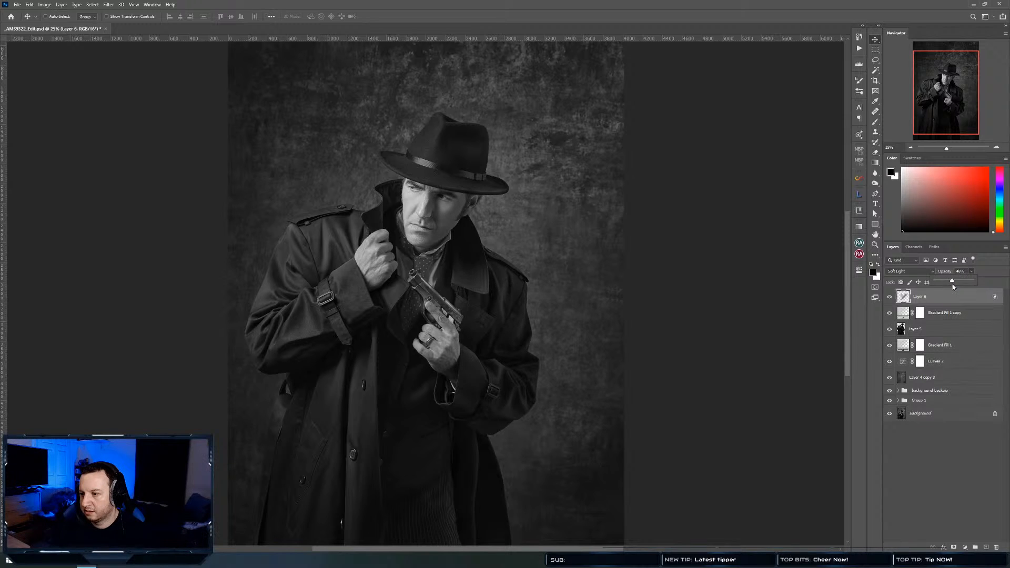
pyautogui.moveTo(957, 285); pyautogui.dragTo(955, 287)
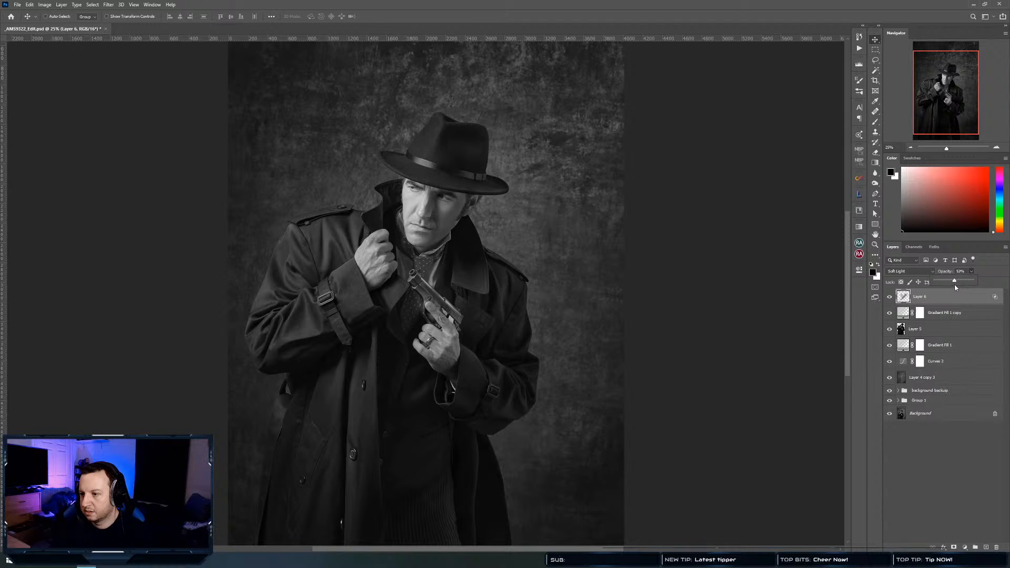
pyautogui.moveTo(957, 285); pyautogui.dragTo(958, 294)
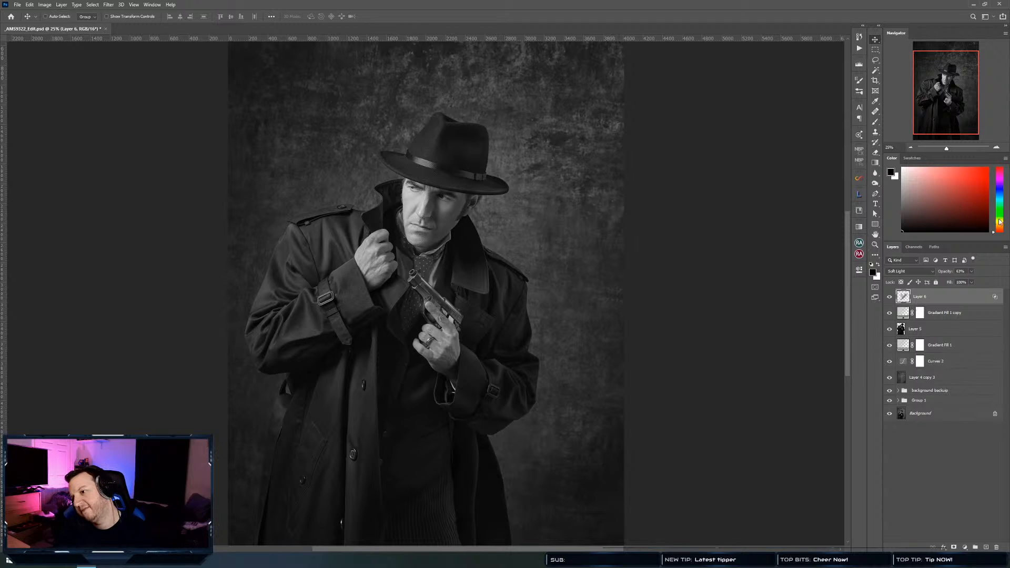
pyautogui.moveTo(972, 276); pyautogui.dragTo(959, 282)
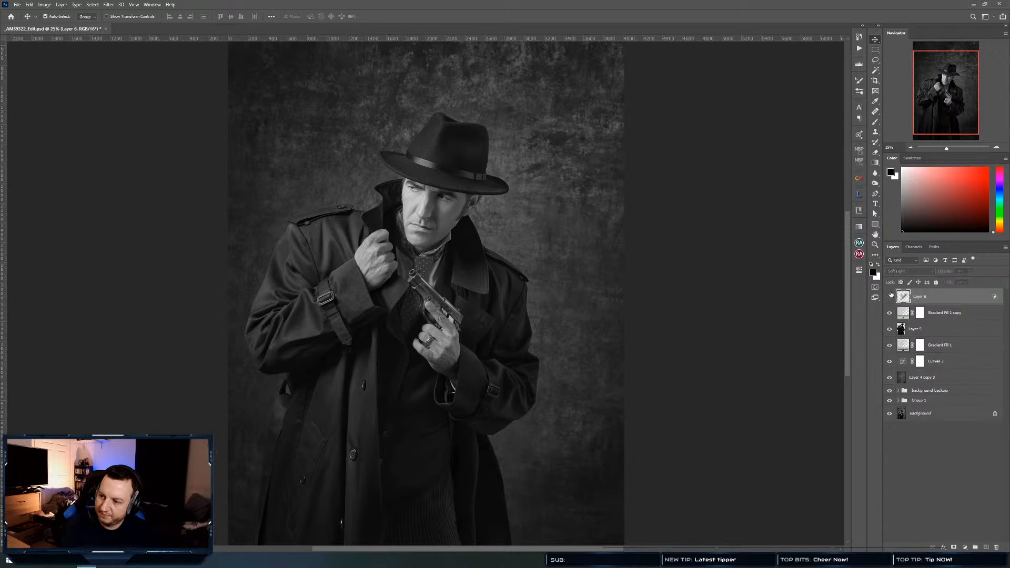
pyautogui.click(890, 296)
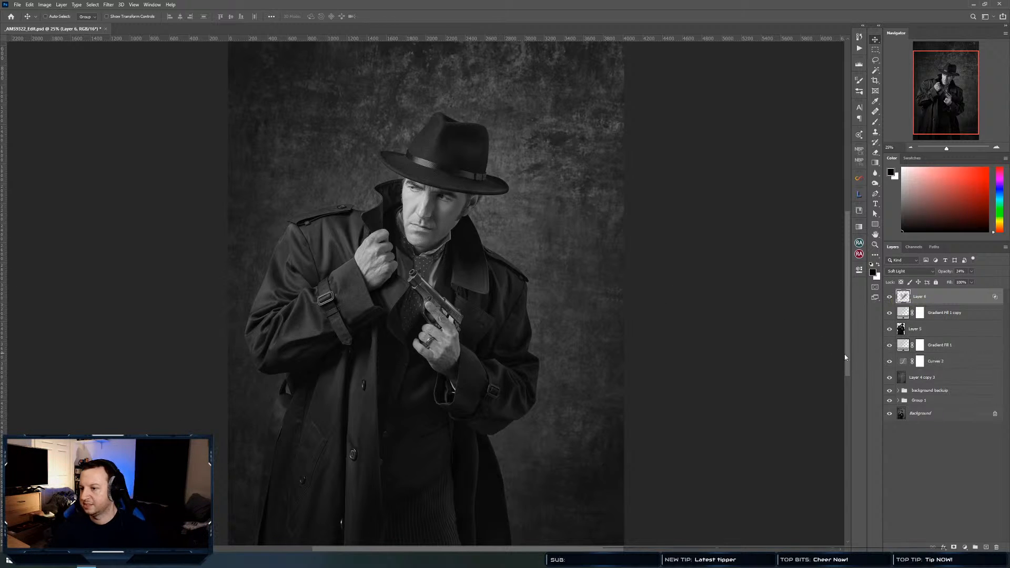
# Compare the edited portrait with the original by repeatedly isolating the Background layer, then examine the face and full composition
pyautogui.keyDown('alt'); pyautogui.click(890, 414); pyautogui.keyUp('alt')
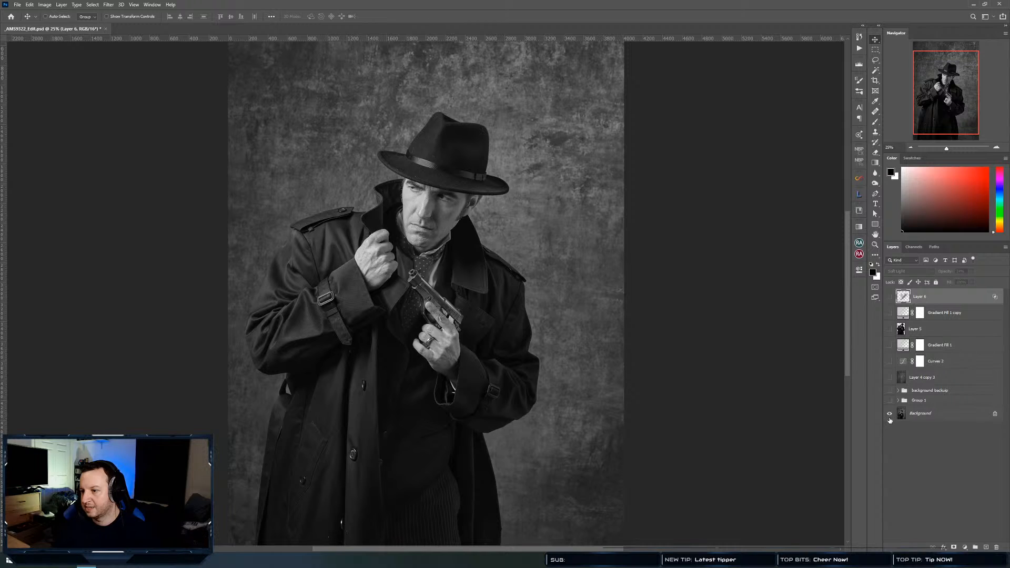
pyautogui.keyDown('alt'); pyautogui.click(890, 415); pyautogui.keyUp('alt')
pyautogui.keyDown('alt'); pyautogui.click(890, 415); pyautogui.keyUp('alt')
pyautogui.keyDown('alt'); pyautogui.click(890, 416); pyautogui.keyUp('alt')
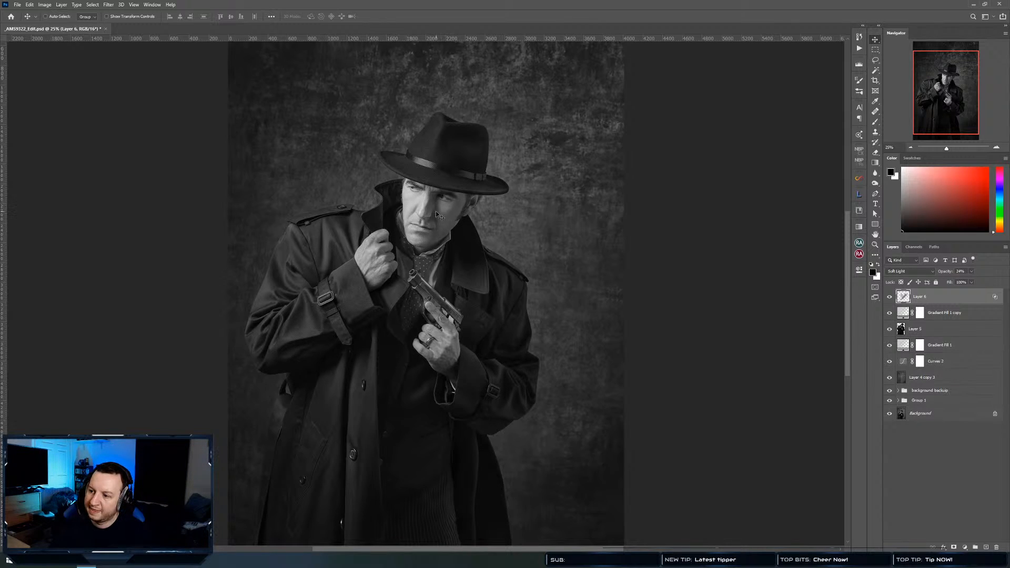
pyautogui.keyDown('alt'); pyautogui.click(889, 415); pyautogui.keyUp('alt')
pyautogui.keyDown('alt'); pyautogui.click(890, 415); pyautogui.keyUp('alt')
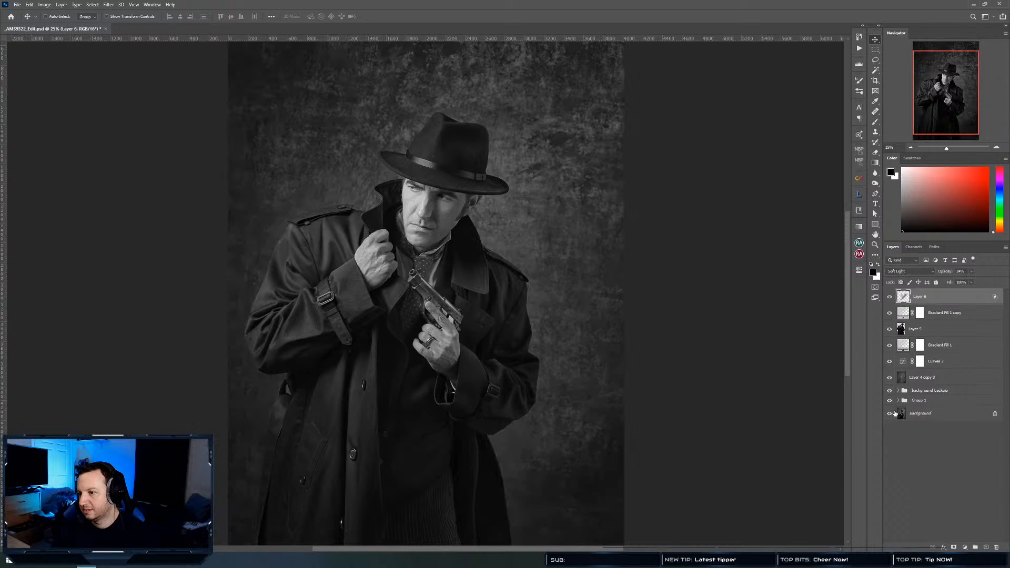
pyautogui.hotkey('ctrl', '0')
pyautogui.click(896, 413)
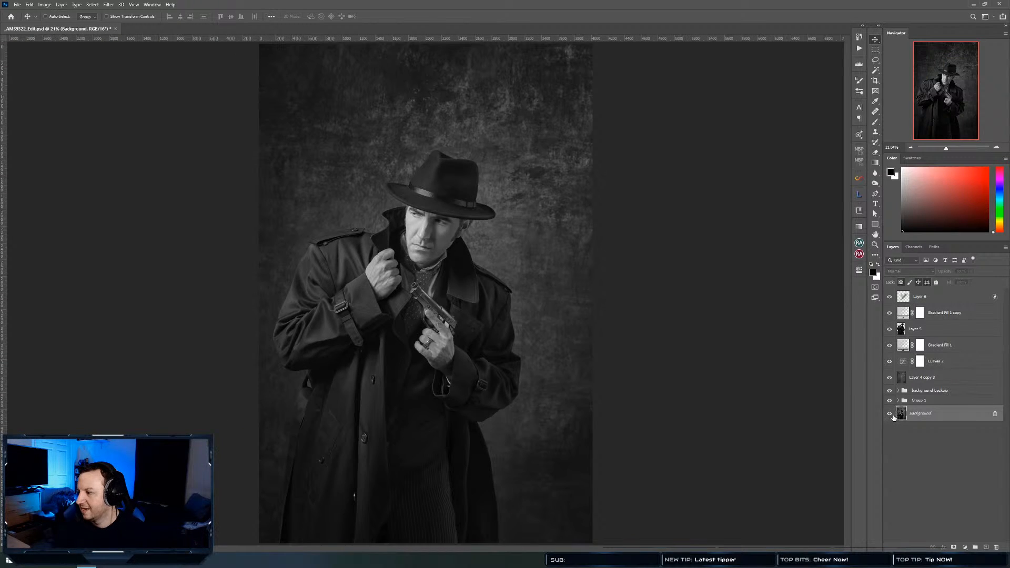
pyautogui.keyDown('alt'); pyautogui.click(890, 415); pyautogui.keyUp('alt')
pyautogui.keyDown('alt'); pyautogui.click(890, 415); pyautogui.keyUp('alt')
pyautogui.keyDown('alt'); pyautogui.click(890, 415); pyautogui.keyUp('alt')
pyautogui.keyDown('alt'); pyautogui.click(889, 415); pyautogui.keyUp('alt')
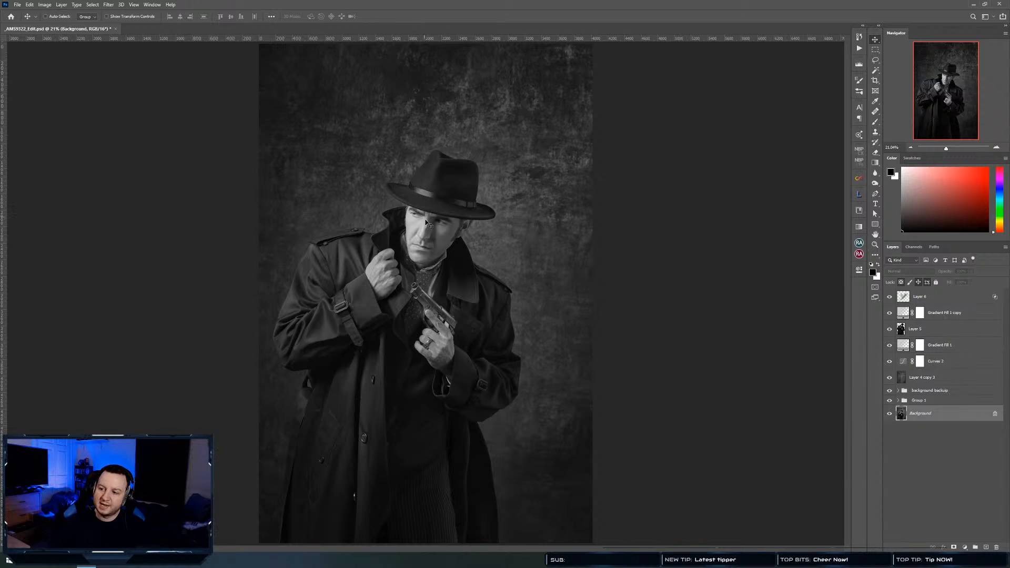
pyautogui.moveTo(405, 225)
pyautogui.mouseDown()
pyautogui.moveTo(472, 228)
pyautogui.moveTo(410, 240)
pyautogui.mouseUp()
pyautogui.click(410, 240)
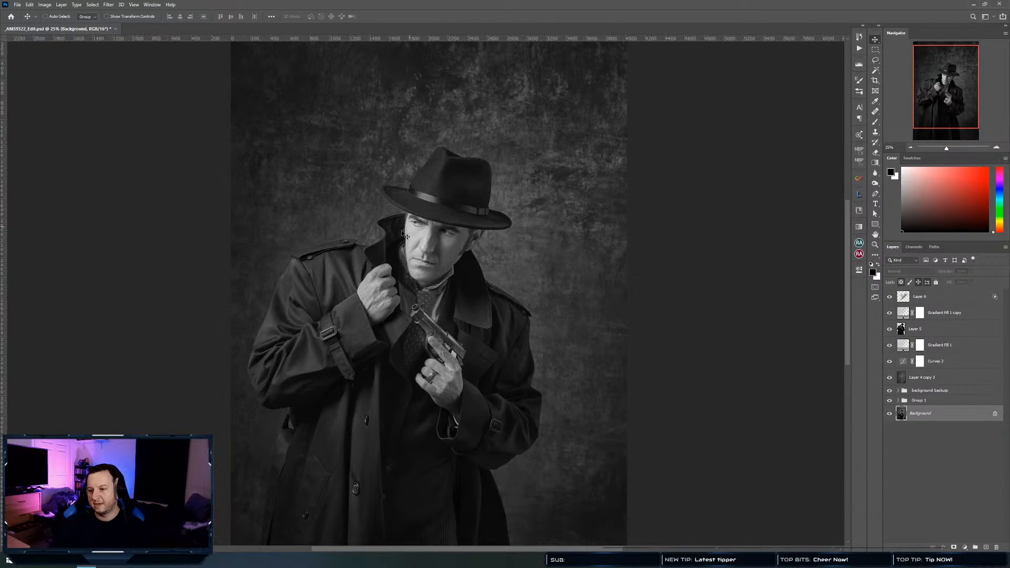
# Add a Curves adjustment layer directly above the face shading on Layer 6
pyautogui.click(923, 303)
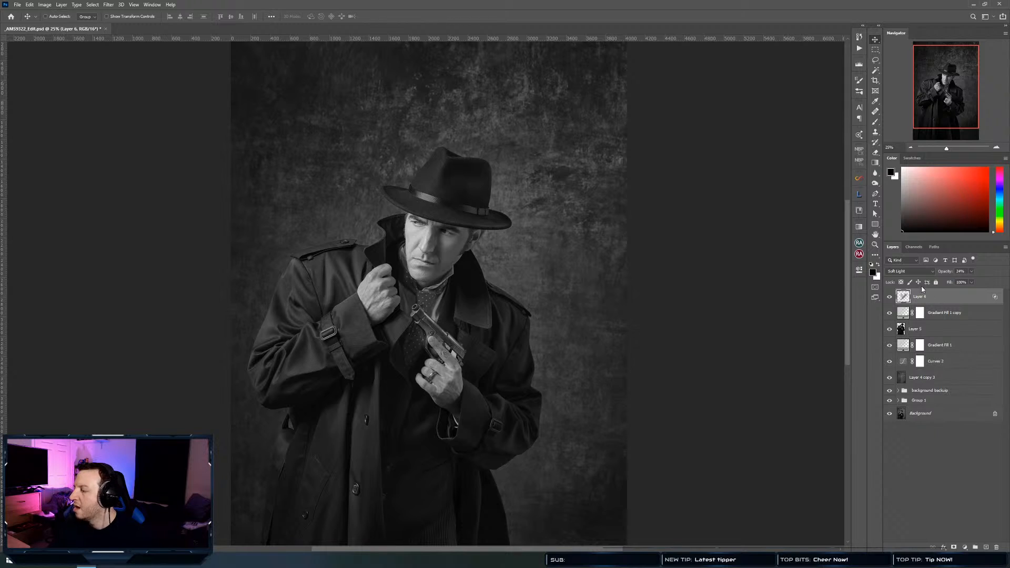
pyautogui.click(964, 548)
pyautogui.click(960, 446)
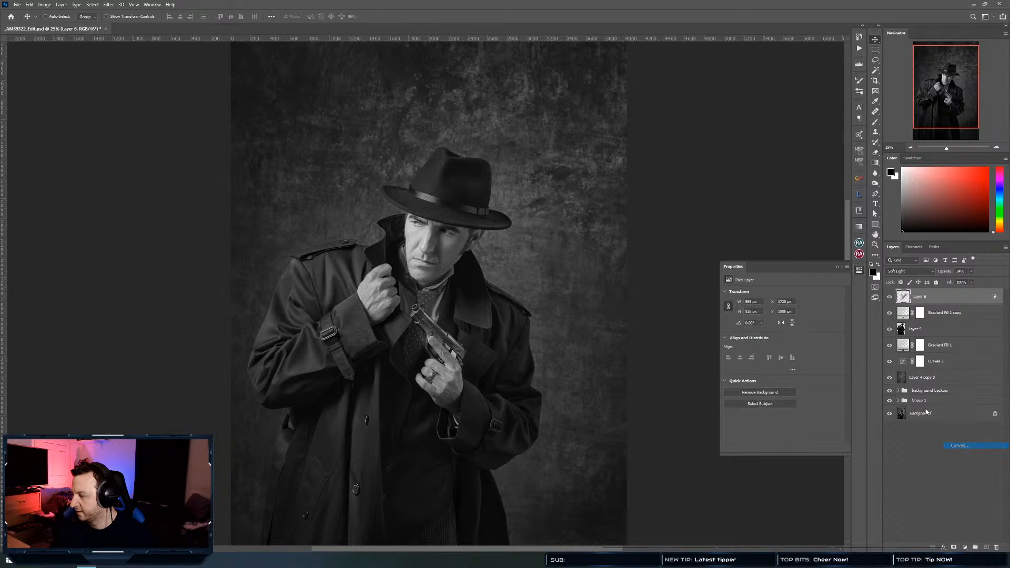
# Try lowering the new curve's white point to an output of 219 and compare the effect before restoring it
pyautogui.moveTo(839, 312)
pyautogui.mouseDown()
pyautogui.moveTo(844, 301)
pyautogui.moveTo(821, 301)
pyautogui.moveTo(854, 303)
pyautogui.moveTo(857, 325)
pyautogui.moveTo(865, 312)
pyautogui.moveTo(833, 328)
pyautogui.mouseUp()
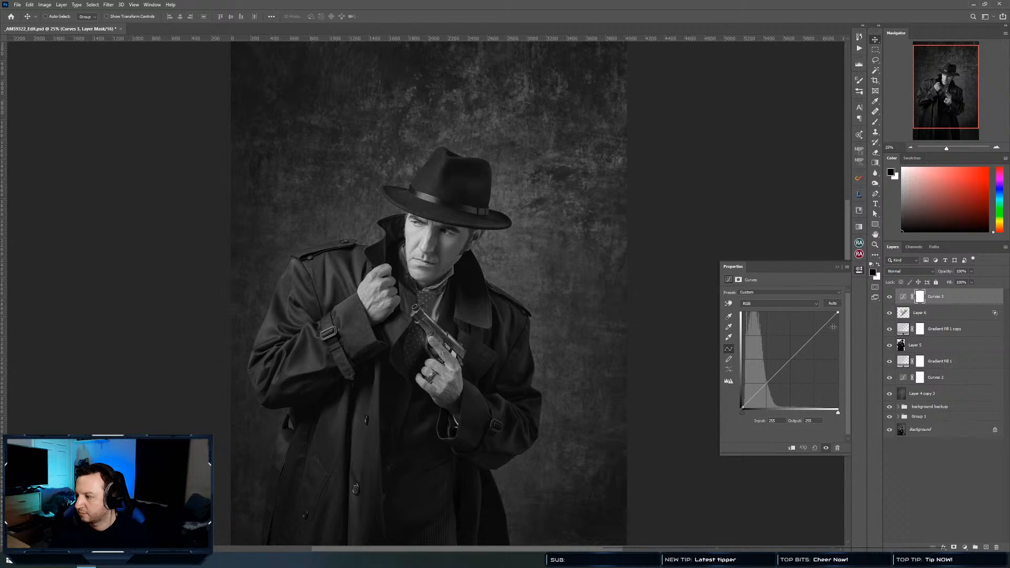
pyautogui.click(804, 347)
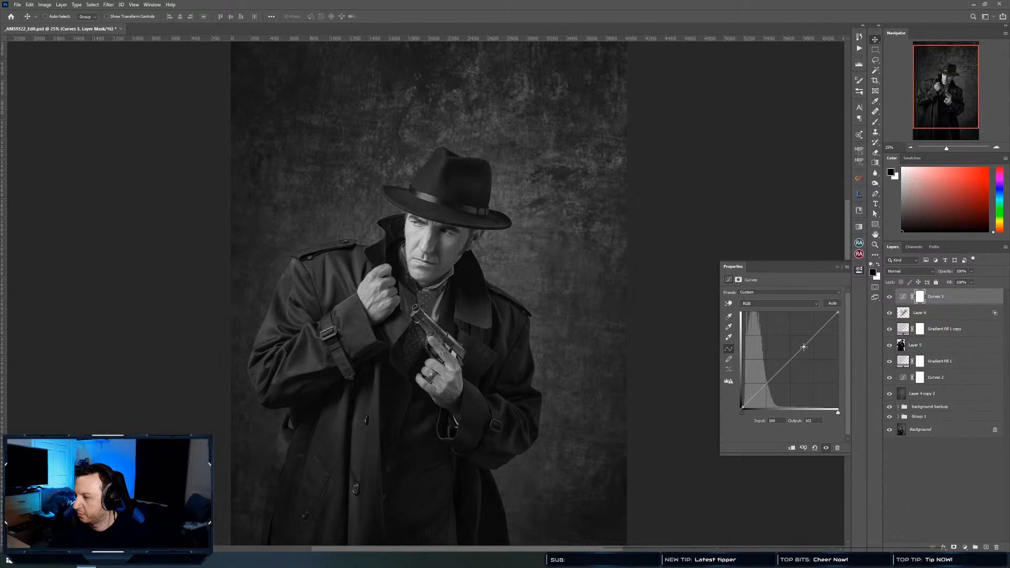
pyautogui.moveTo(838, 313); pyautogui.dragTo(844, 326)
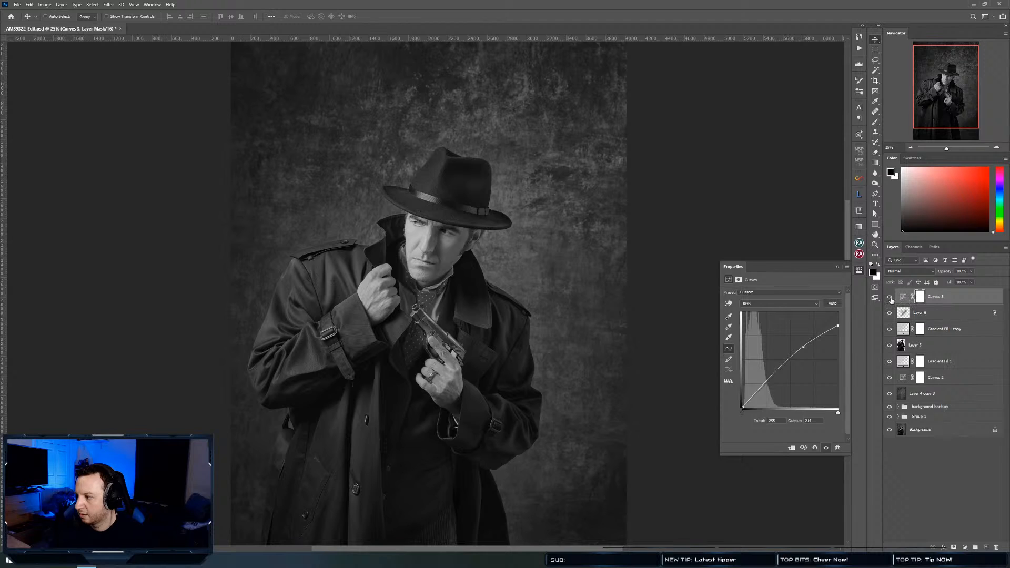
pyautogui.click(889, 298)
pyautogui.click(890, 298)
pyautogui.click(890, 298)
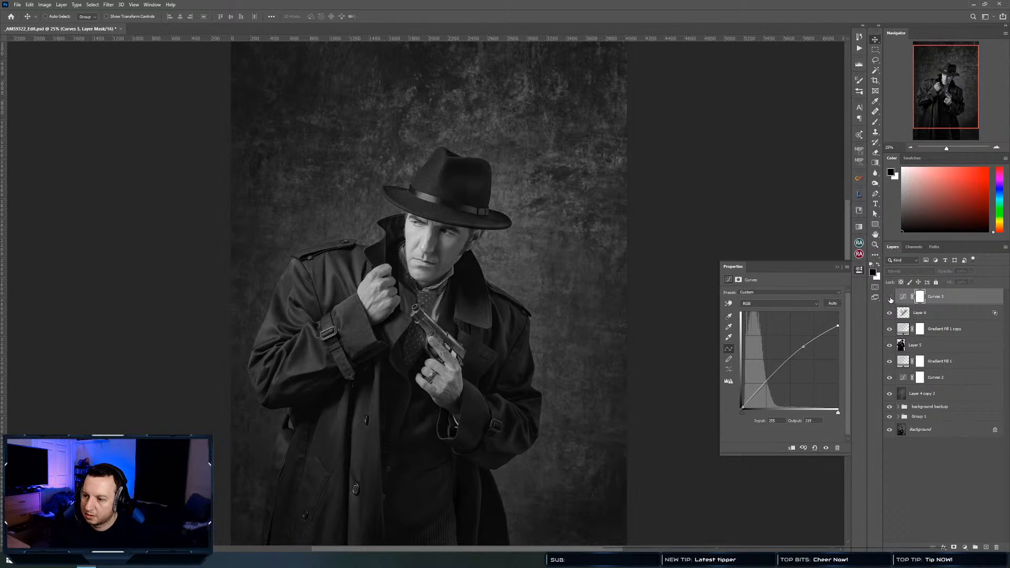
pyautogui.moveTo(838, 326); pyautogui.dragTo(844, 311)
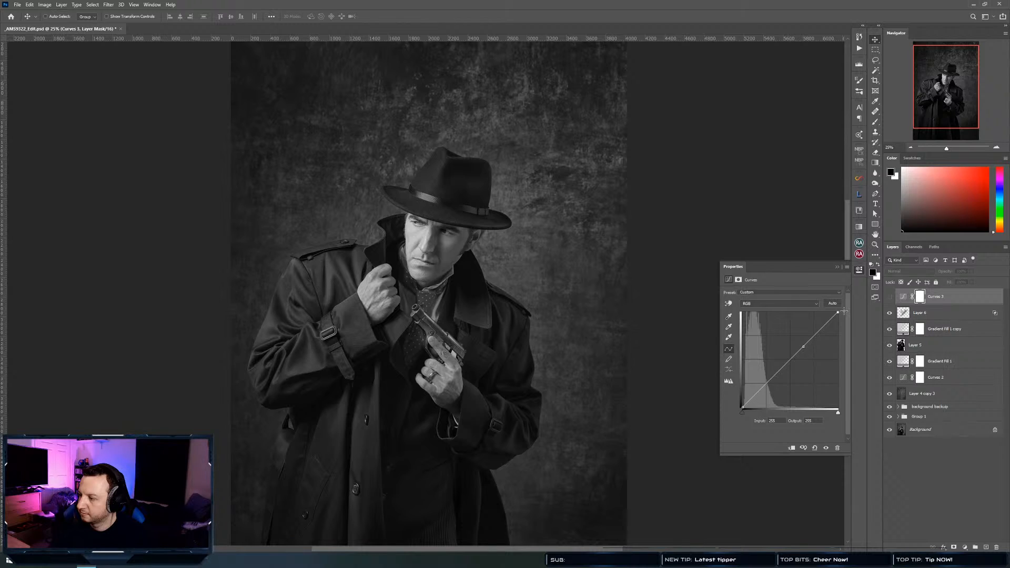
# Darken the whole image by pulling the Curves 3 midpoint down to input 171, output 105, with the layer shown
pyautogui.moveTo(806, 347); pyautogui.dragTo(807, 368)
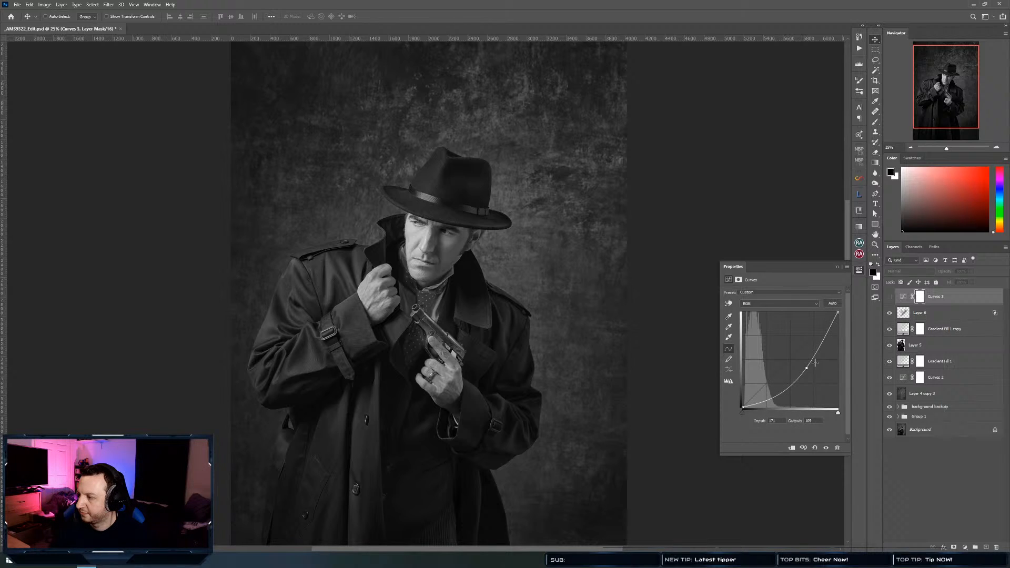
pyautogui.click(889, 297)
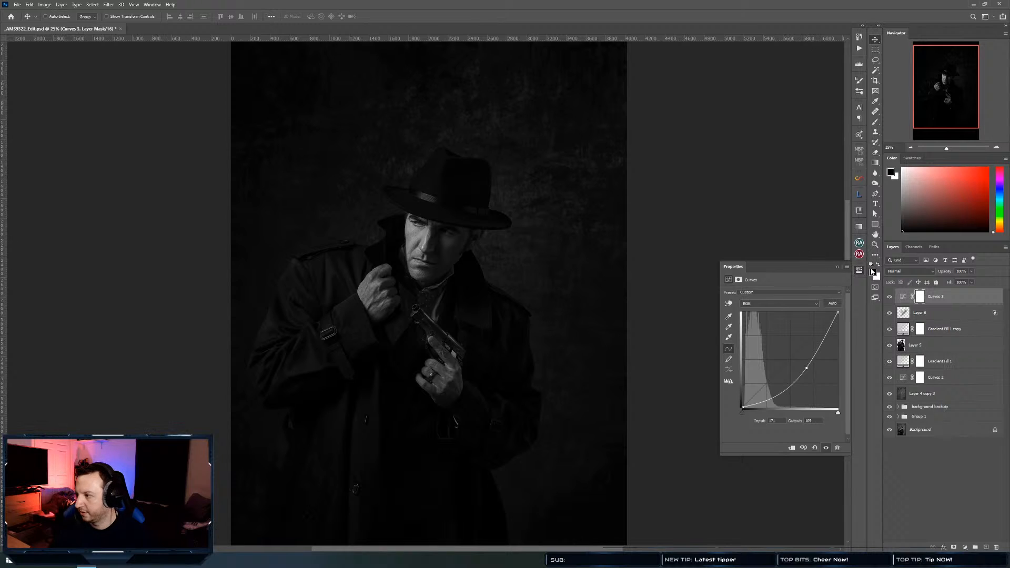
pyautogui.click(861, 274)
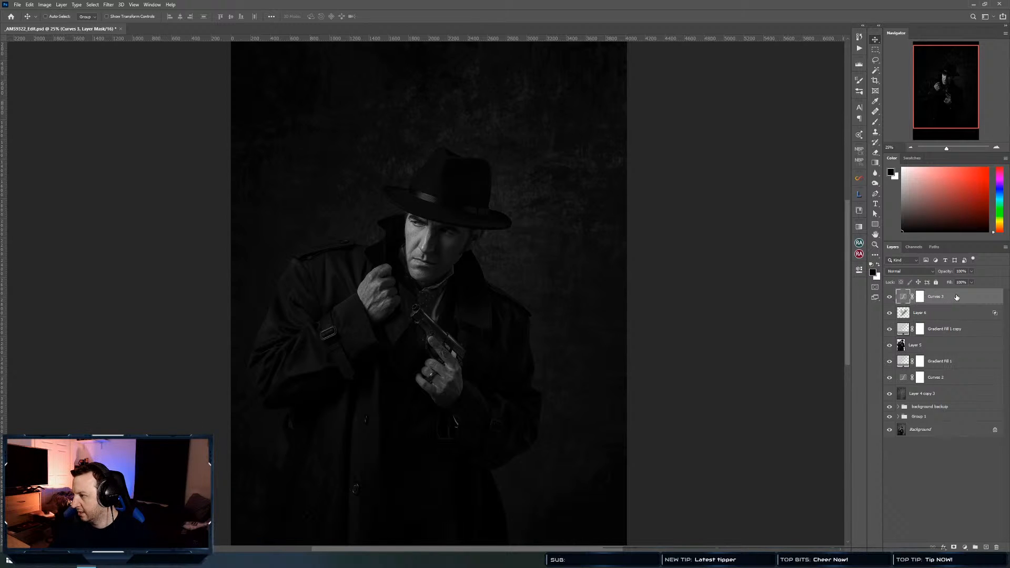
# Split the Blend If underlying black slider of Curves 3 to 0 / 255 to protect the shadows
pyautogui.doubleClick(958, 298)
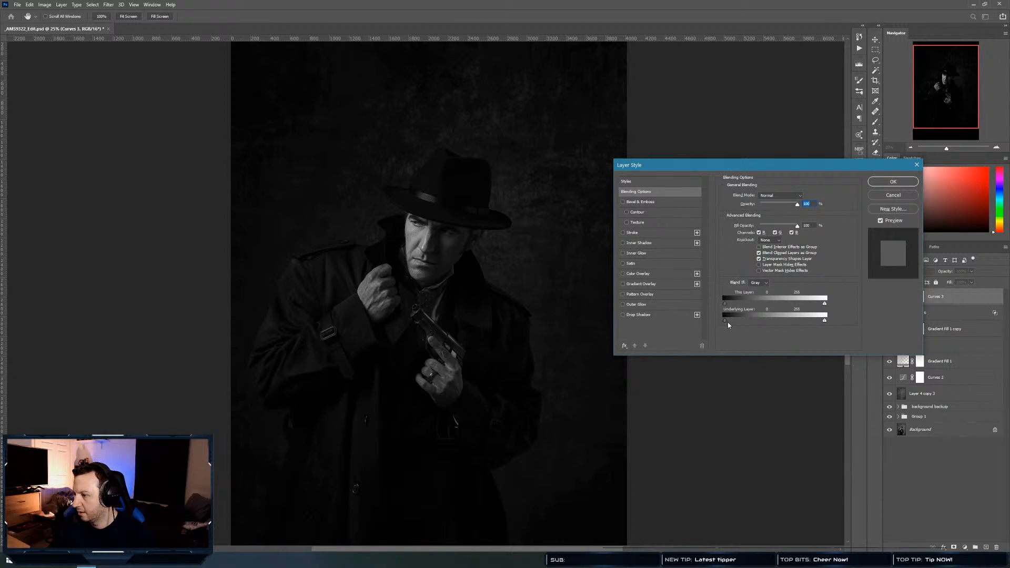
pyautogui.moveTo(728, 322); pyautogui.dragTo(862, 314)
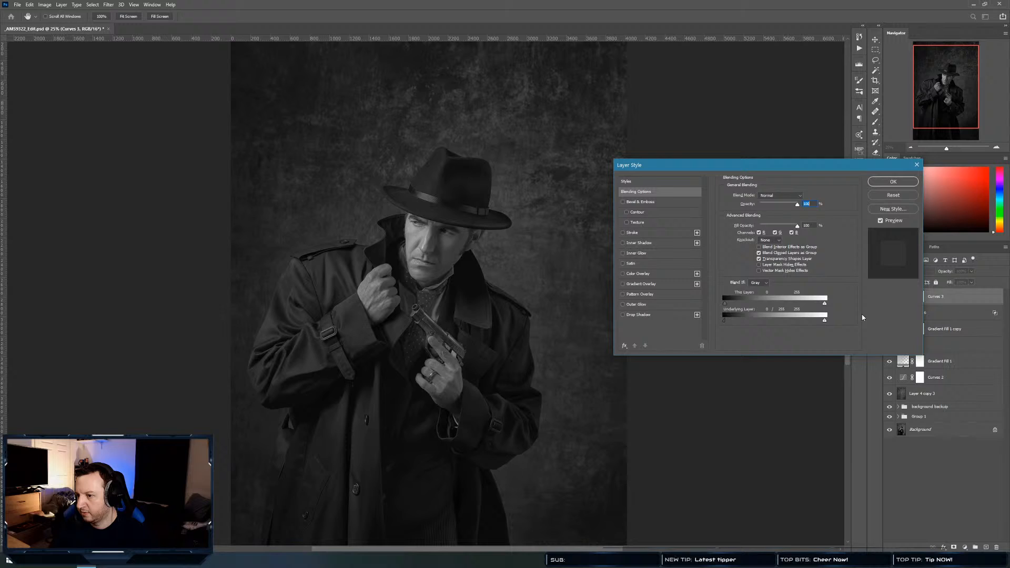
pyautogui.click(893, 181)
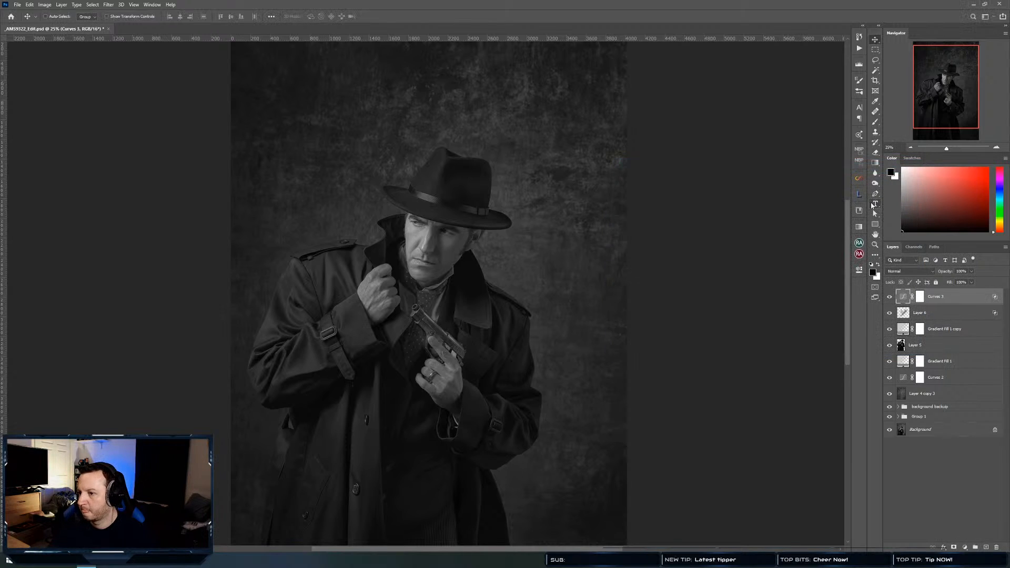
# Raise the lower half of Curves 3's underlying black slider to just below 70 and compare the darkening off and on
pyautogui.doubleClick(904, 300)
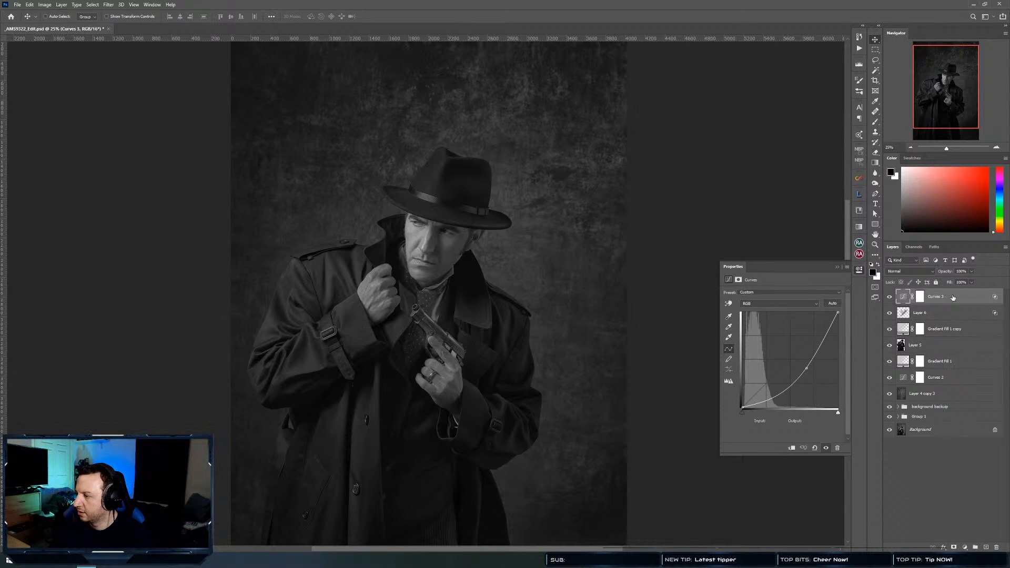
pyautogui.doubleClick(956, 299)
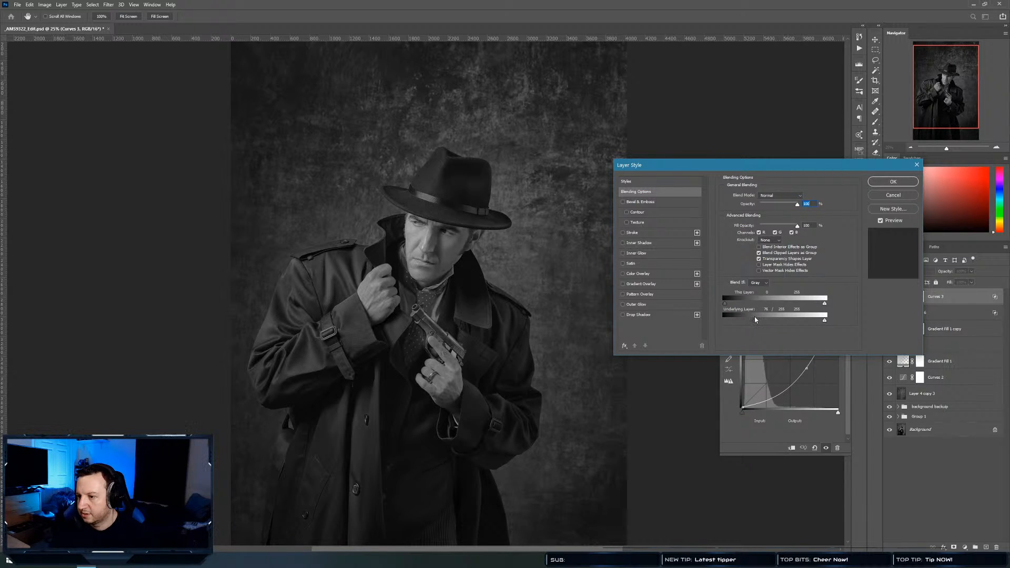
pyautogui.moveTo(754, 319); pyautogui.dragTo(751, 319)
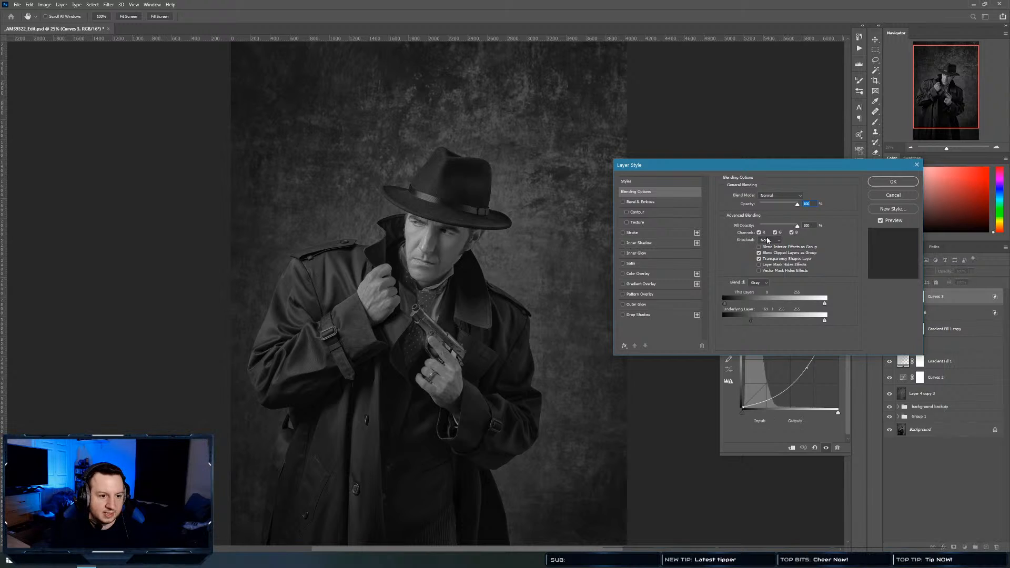
pyautogui.click(901, 182)
pyautogui.click(890, 298)
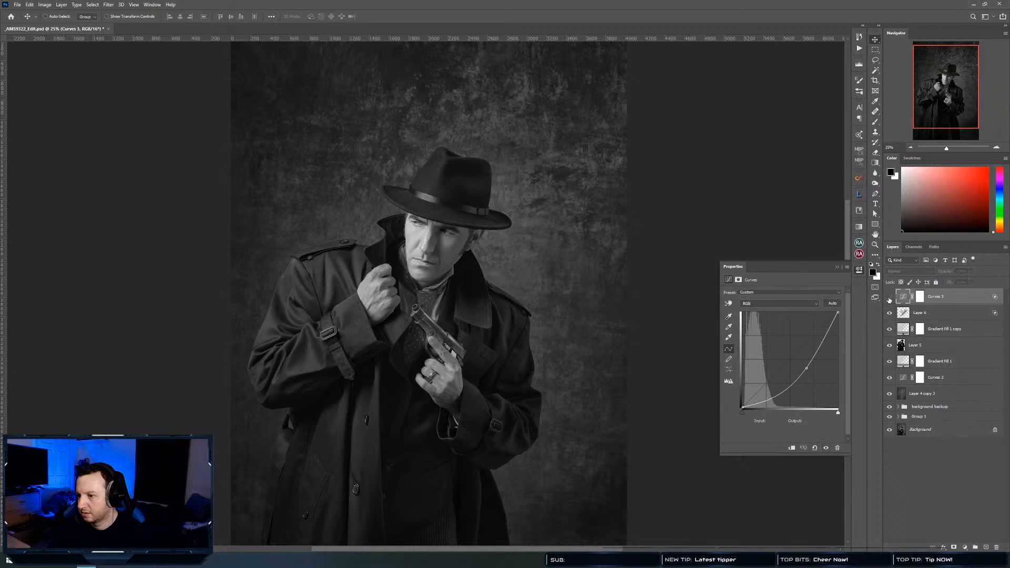
pyautogui.click(889, 298)
pyautogui.click(889, 298)
pyautogui.click(889, 298)
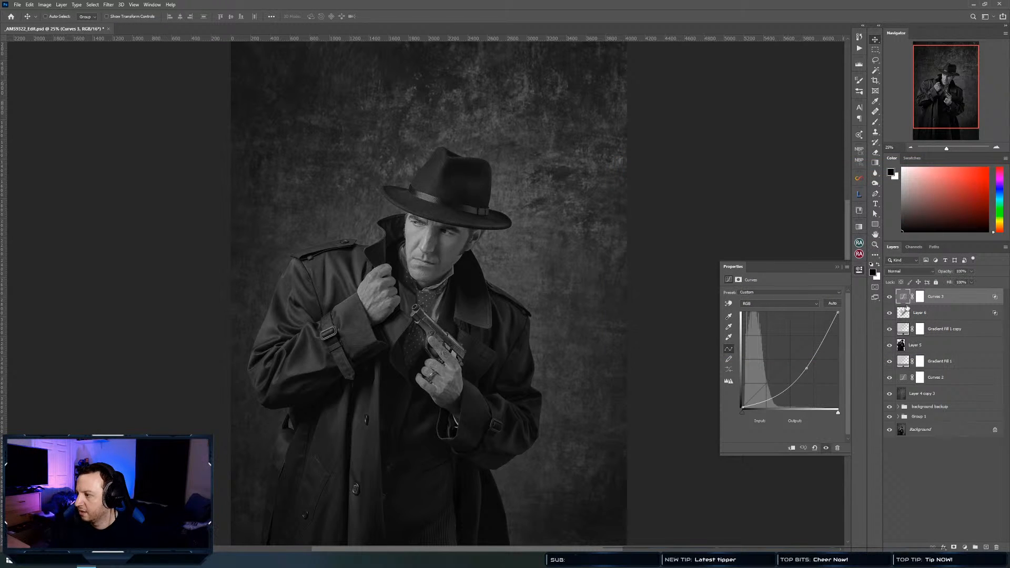
# Invert the Curves 3 mask to black and ready a white brush at 10% flow over the face
pyautogui.click(918, 297)
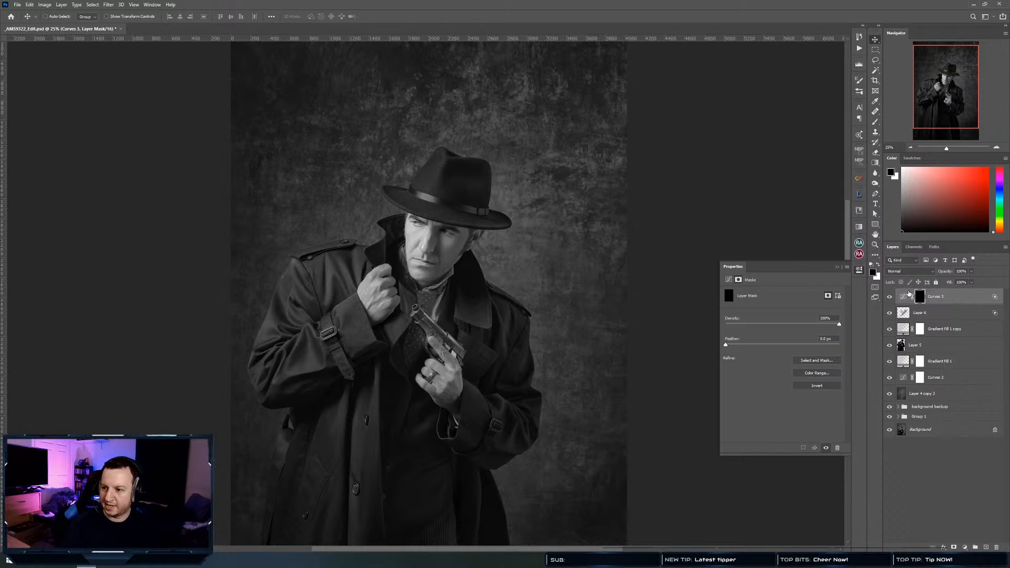
pyautogui.press('b')
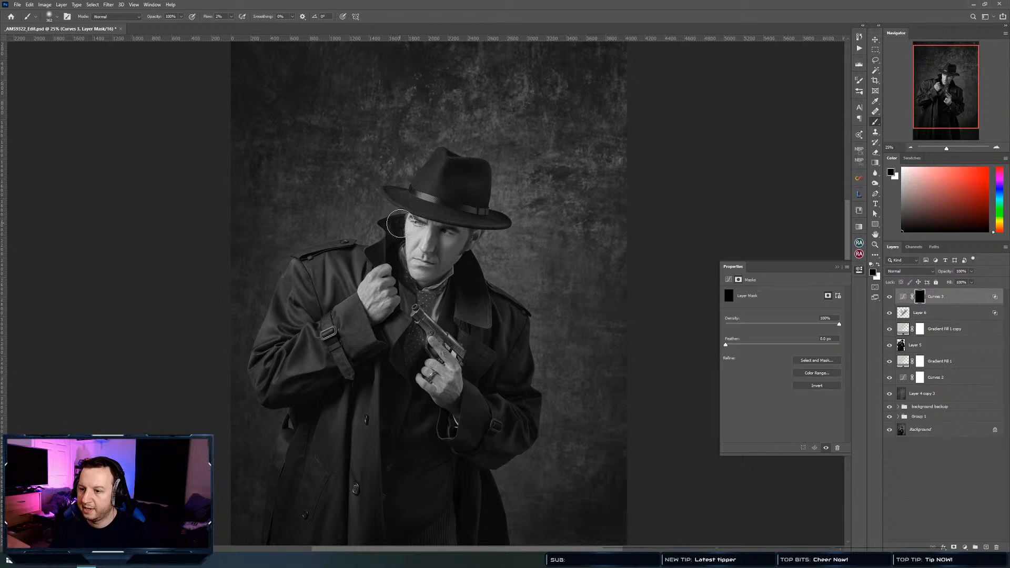
pyautogui.scroll(6, 432, 223)
pyautogui.moveTo(499, 255)
pyautogui.mouseDown()
pyautogui.moveTo(465, 245)
pyautogui.moveTo(482, 244)
pyautogui.mouseUp()
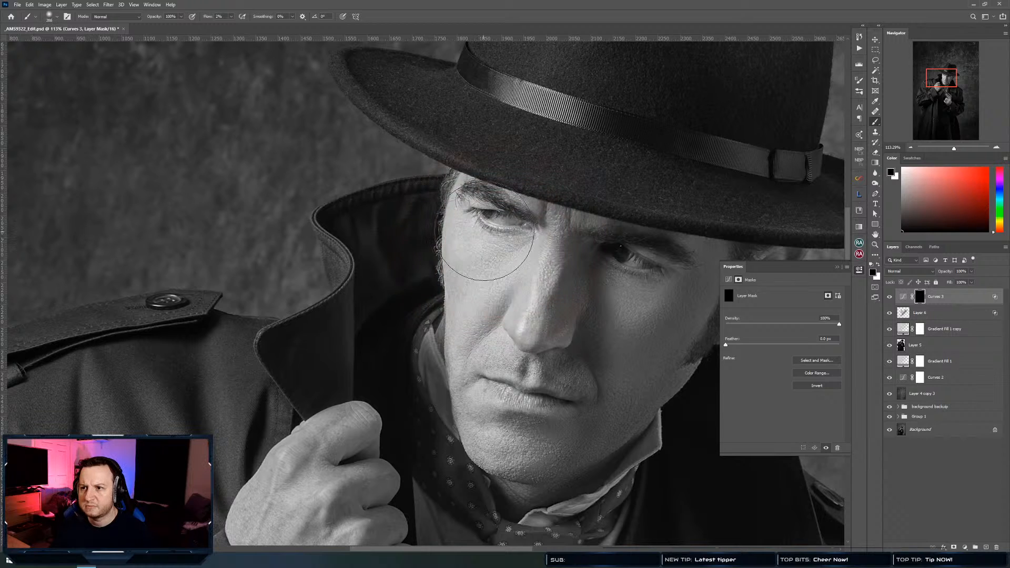
pyautogui.hotkey('shift', '1')
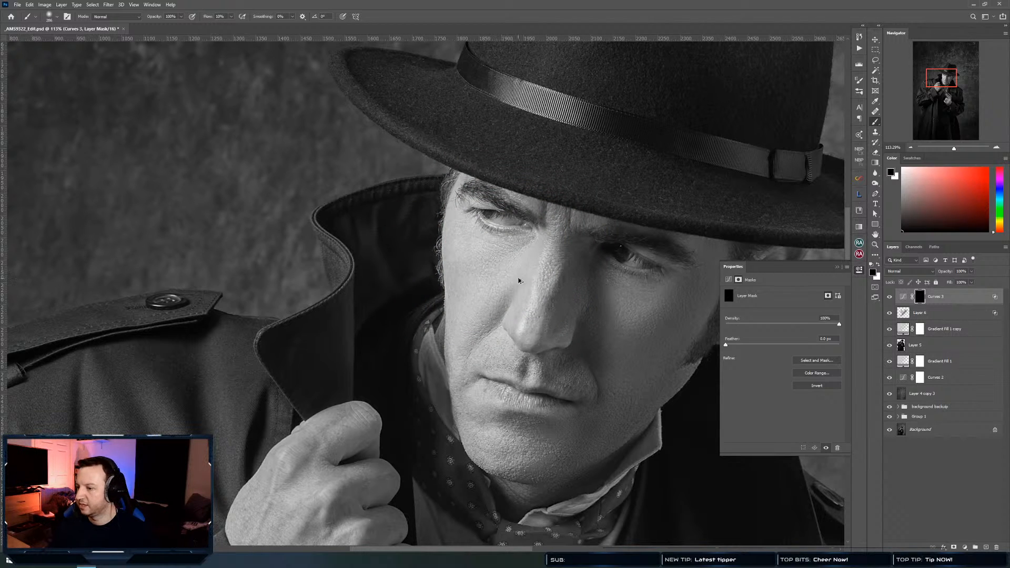
pyautogui.moveTo(519, 281); pyautogui.dragTo(515, 279)
pyautogui.press('x')
pyautogui.press('c')
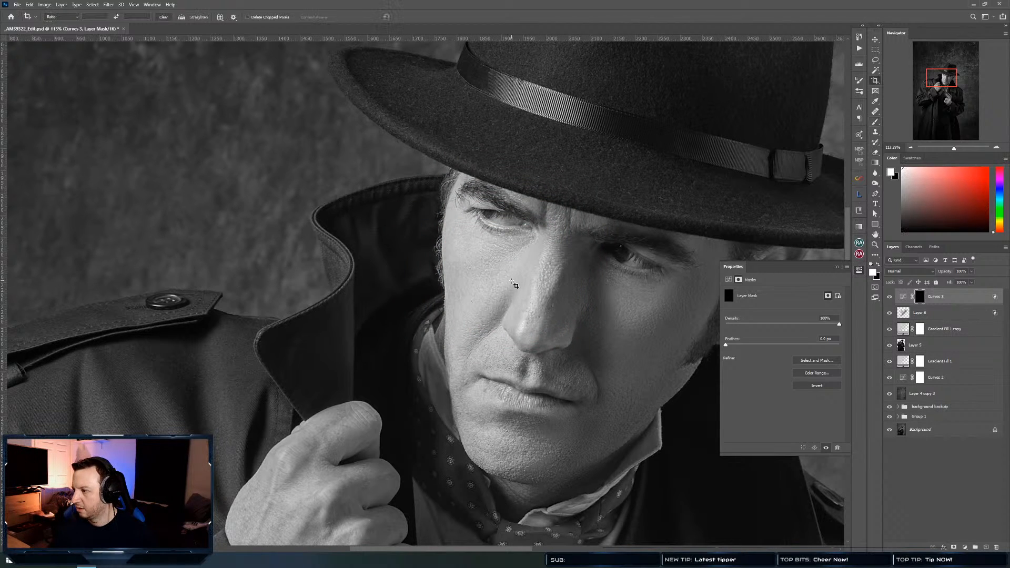
pyautogui.press('b')
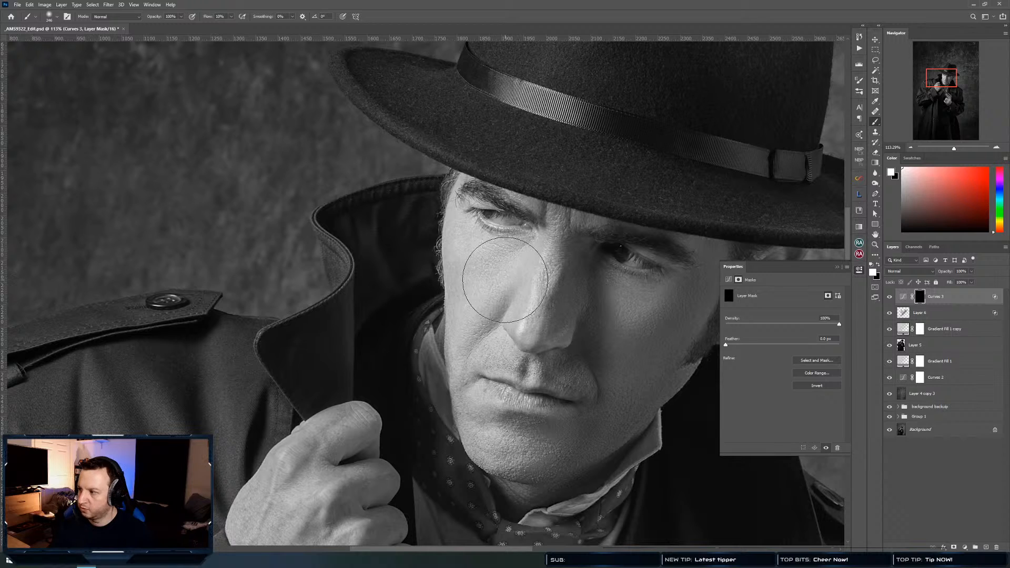
# Paint white on the Curves 3 mask over the lit cheek, brow, nose, far cheek and chin to darken the face
pyautogui.moveTo(498, 278)
pyautogui.mouseDown()
pyautogui.moveTo(463, 318)
pyautogui.moveTo(472, 305)
pyautogui.moveTo(469, 364)
pyautogui.moveTo(490, 366)
pyautogui.mouseUp()
pyautogui.moveTo(537, 270)
pyautogui.mouseDown()
pyautogui.moveTo(560, 208)
pyautogui.moveTo(533, 302)
pyautogui.moveTo(515, 305)
pyautogui.moveTo(517, 272)
pyautogui.moveTo(450, 243)
pyautogui.moveTo(459, 233)
pyautogui.moveTo(478, 257)
pyautogui.mouseUp()
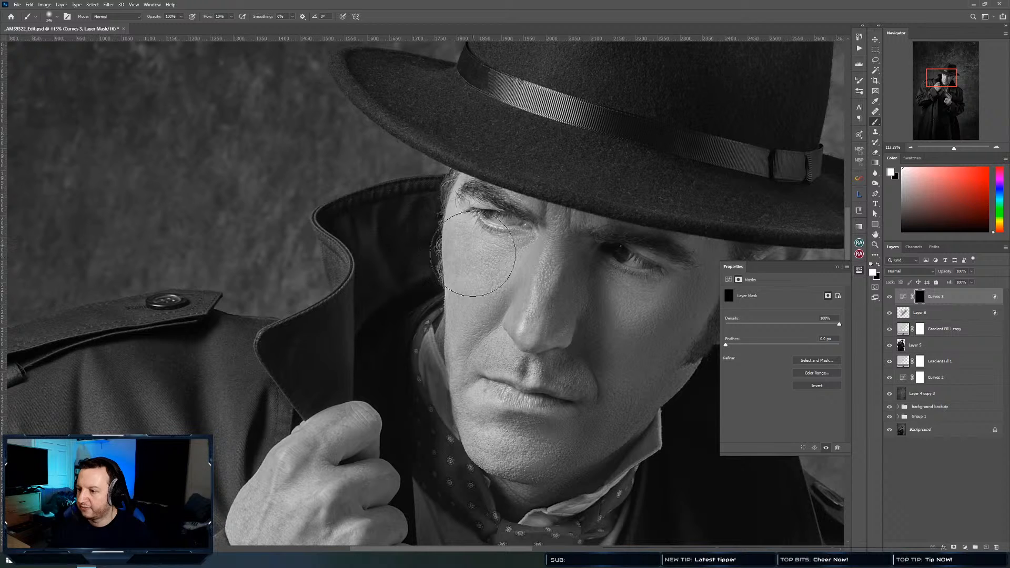
pyautogui.moveTo(459, 186)
pyautogui.mouseDown()
pyautogui.moveTo(527, 202)
pyautogui.moveTo(452, 195)
pyautogui.moveTo(475, 221)
pyautogui.mouseUp()
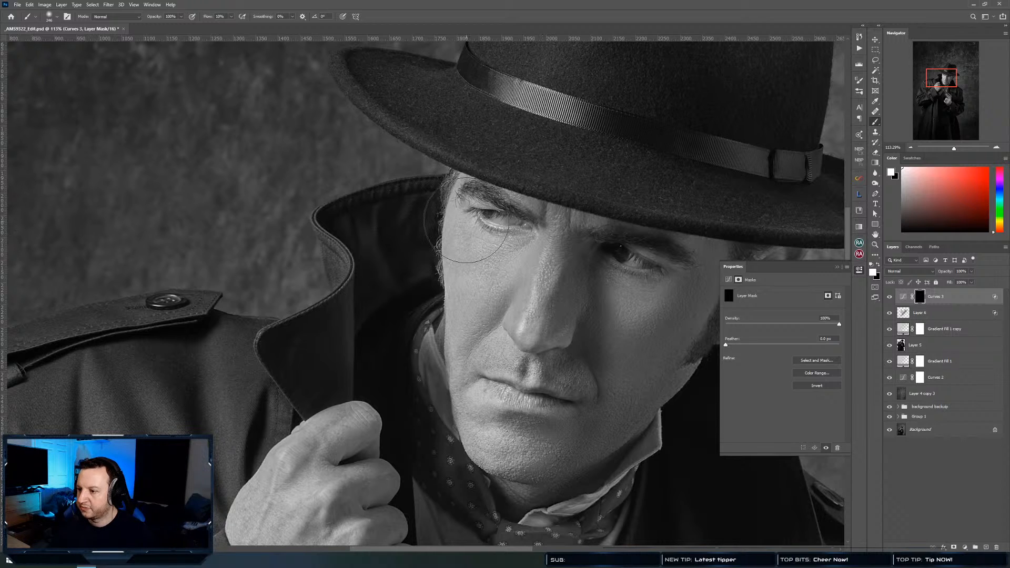
pyautogui.moveTo(475, 389)
pyautogui.mouseDown()
pyautogui.moveTo(497, 448)
pyautogui.moveTo(525, 453)
pyautogui.moveTo(510, 457)
pyautogui.moveTo(473, 399)
pyautogui.moveTo(498, 365)
pyautogui.moveTo(535, 374)
pyautogui.moveTo(496, 333)
pyautogui.moveTo(488, 299)
pyautogui.moveTo(480, 311)
pyautogui.moveTo(473, 267)
pyautogui.moveTo(465, 325)
pyautogui.moveTo(461, 257)
pyautogui.mouseUp()
pyautogui.moveTo(504, 299)
pyautogui.mouseDown()
pyautogui.moveTo(474, 311)
pyautogui.moveTo(510, 296)
pyautogui.mouseUp()
pyautogui.moveTo(650, 301)
pyautogui.mouseDown()
pyautogui.moveTo(644, 321)
pyautogui.moveTo(667, 313)
pyautogui.moveTo(635, 282)
pyautogui.moveTo(640, 274)
pyautogui.mouseUp()
pyautogui.moveTo(452, 208)
pyautogui.mouseDown()
pyautogui.moveTo(452, 185)
pyautogui.moveTo(468, 244)
pyautogui.moveTo(536, 246)
pyautogui.moveTo(453, 356)
pyautogui.moveTo(517, 300)
pyautogui.moveTo(550, 244)
pyautogui.moveTo(550, 285)
pyautogui.moveTo(512, 356)
pyautogui.moveTo(504, 354)
pyautogui.moveTo(480, 427)
pyautogui.mouseUp()
pyautogui.moveTo(548, 390); pyautogui.dragTo(500, 417)
pyautogui.click(406, 259)
pyautogui.press('v')
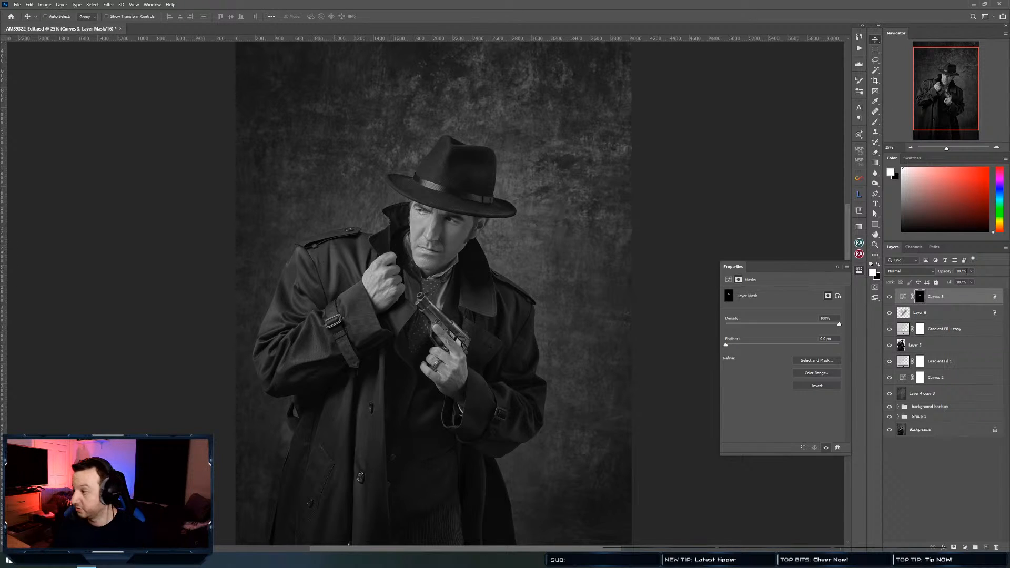
# Raise the Curves 3 midpoint to an output of 175 to soften the darkening on the face
pyautogui.click(905, 298)
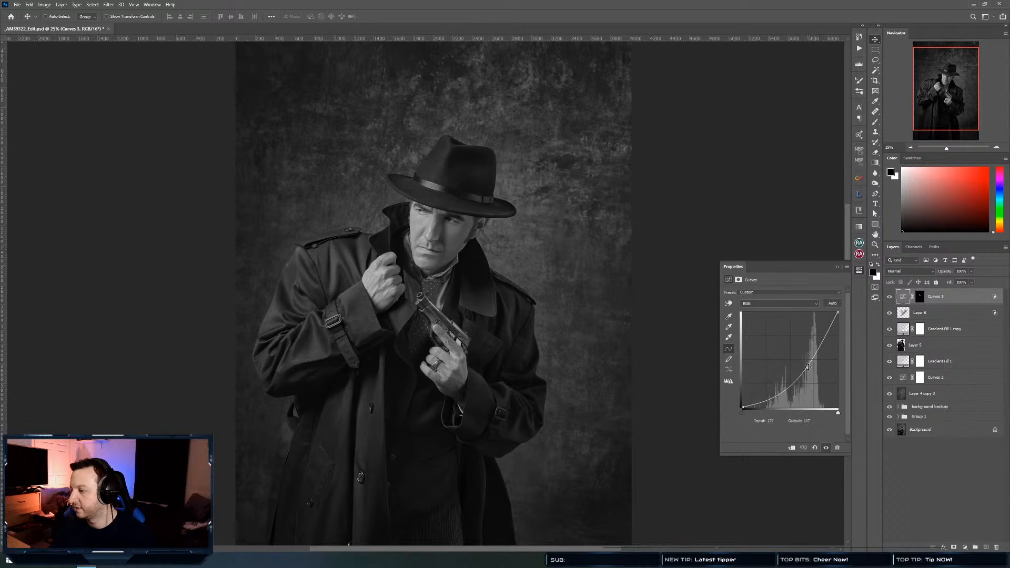
pyautogui.moveTo(808, 367); pyautogui.dragTo(813, 341)
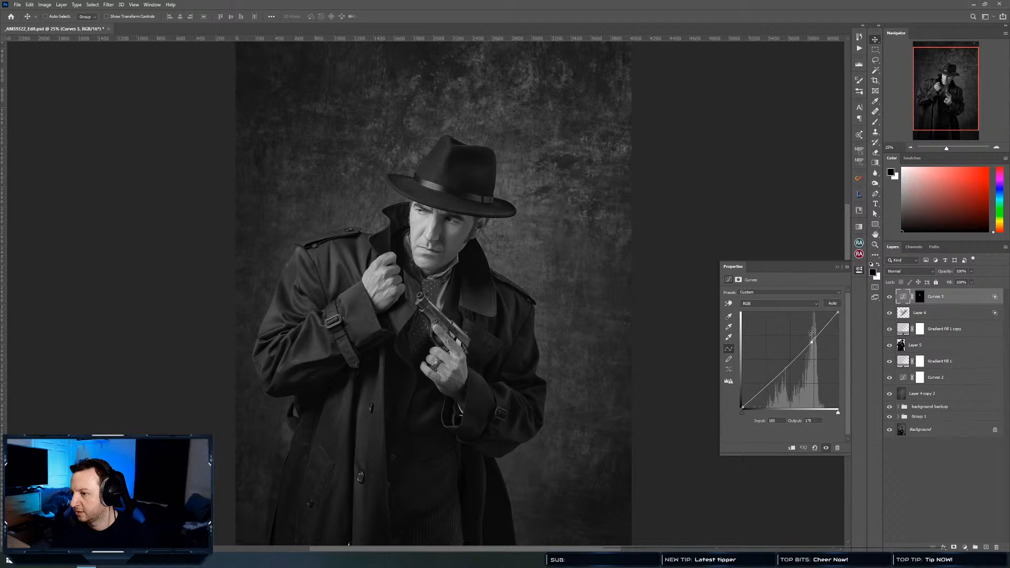
pyautogui.click(861, 270)
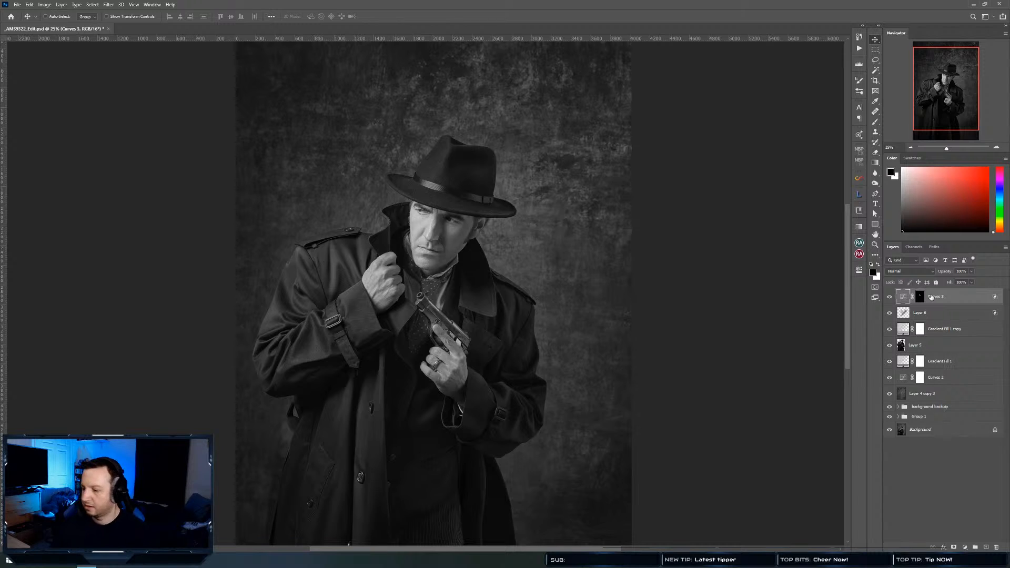
# Compare the image with Curves 3 off and on, and inspect the shading on the face up close
pyautogui.hotkey('ctrl', ',')
pyautogui.hotkey('ctrl', ',')
pyautogui.hotkey('ctrl', ',')
pyautogui.hotkey('ctrl', ',')
pyautogui.hotkey('ctrl', ',')
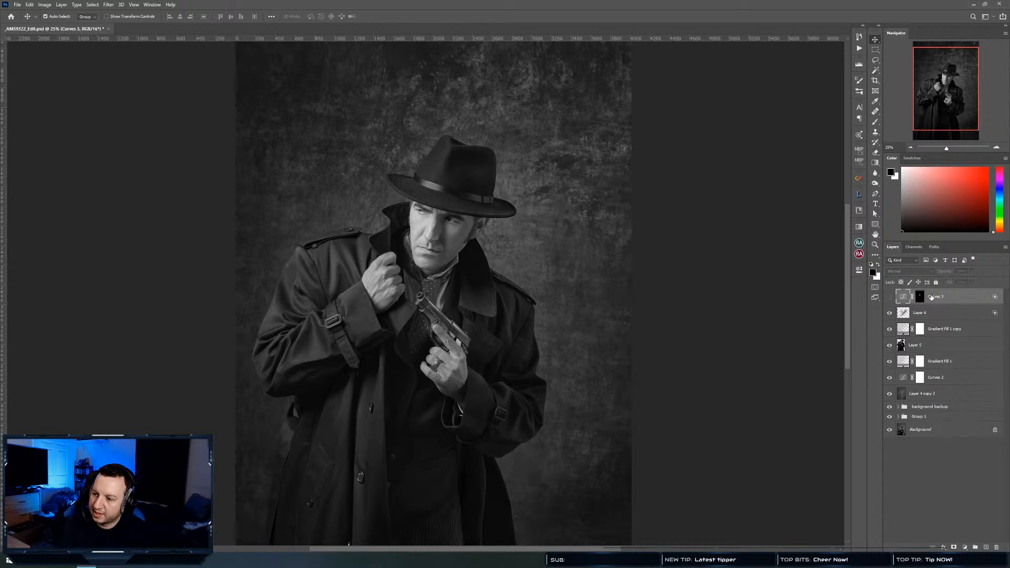
pyautogui.hotkey('ctrl', ',')
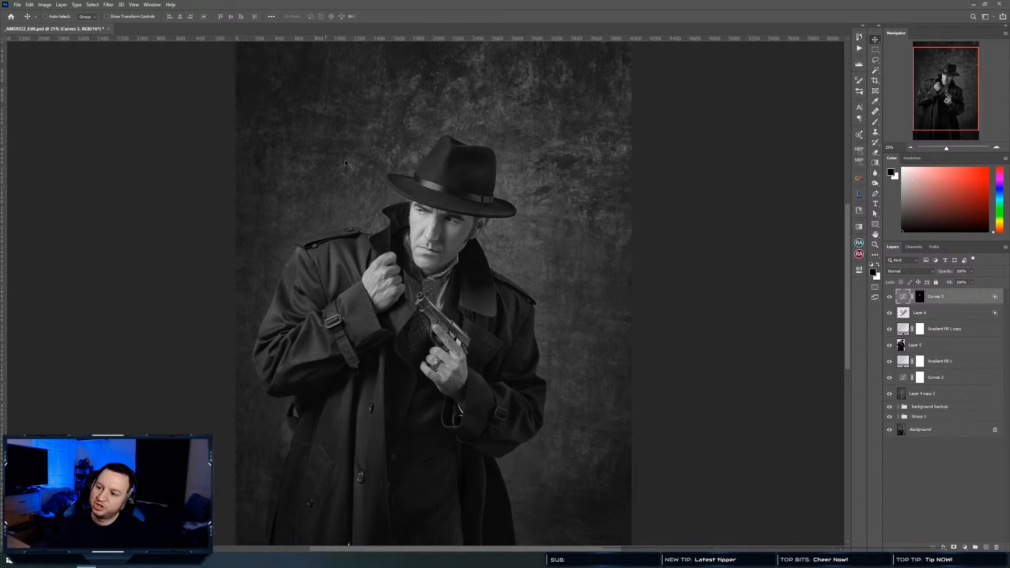
pyautogui.moveTo(402, 192); pyautogui.dragTo(476, 276)
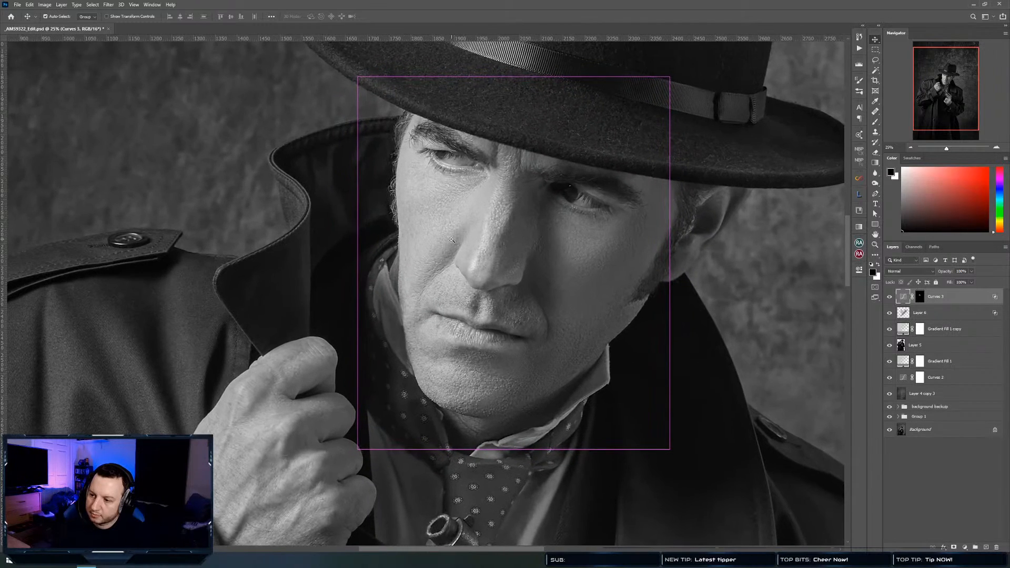
pyautogui.scroll(-6, 451, 239)
pyautogui.scroll(1, 406, 253)
pyautogui.press('b')
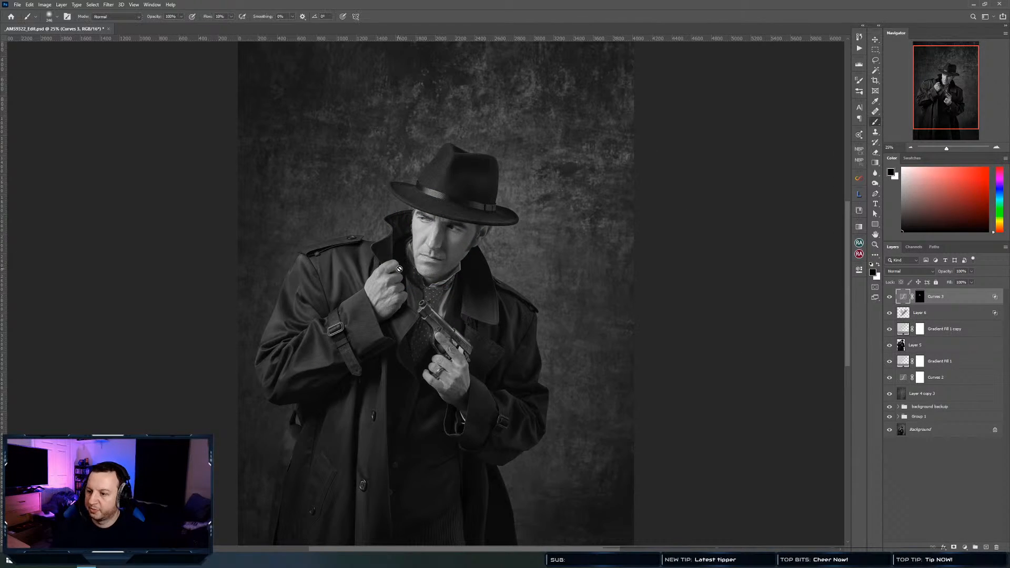
pyautogui.press('v')
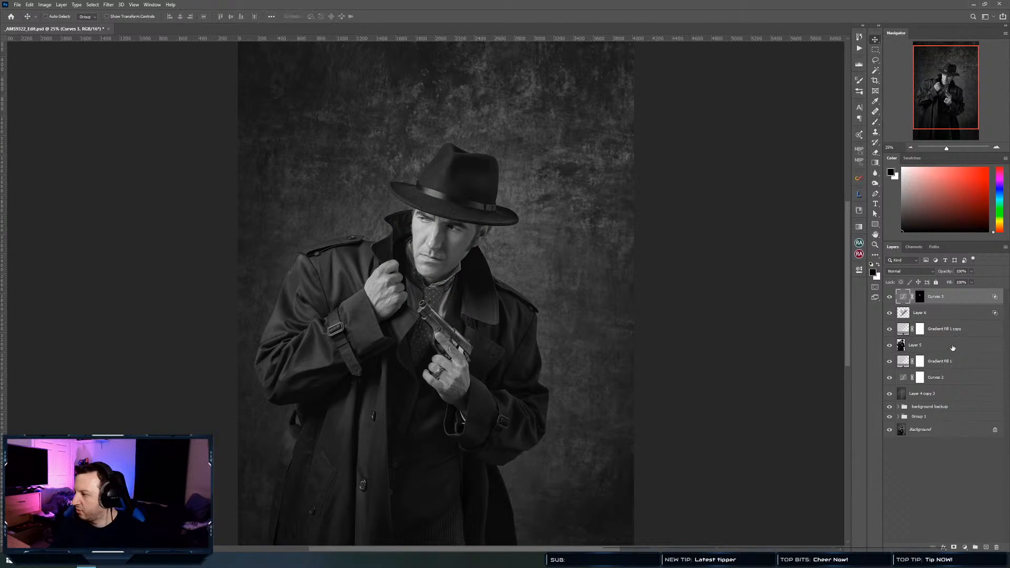
# Find Curves 1 inside Group 1 and copy it to directly above Layer 5
pyautogui.click(954, 347)
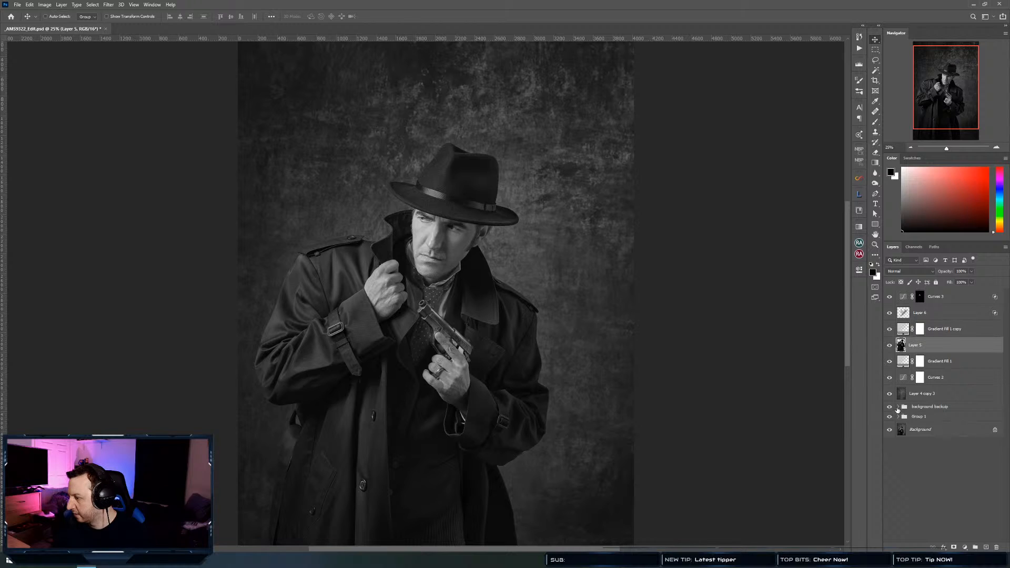
pyautogui.click(897, 408)
pyautogui.click(898, 408)
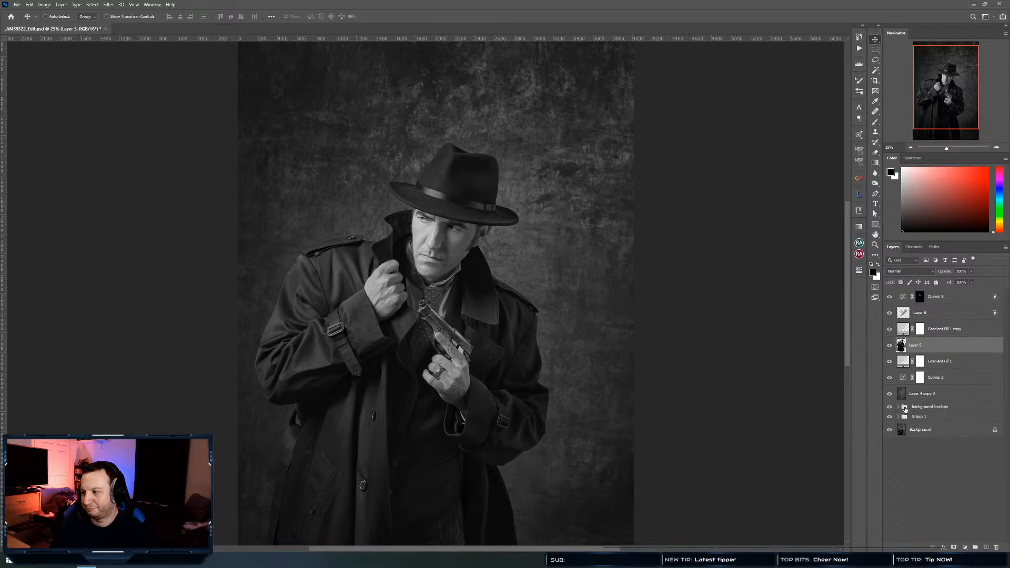
pyautogui.click(898, 408)
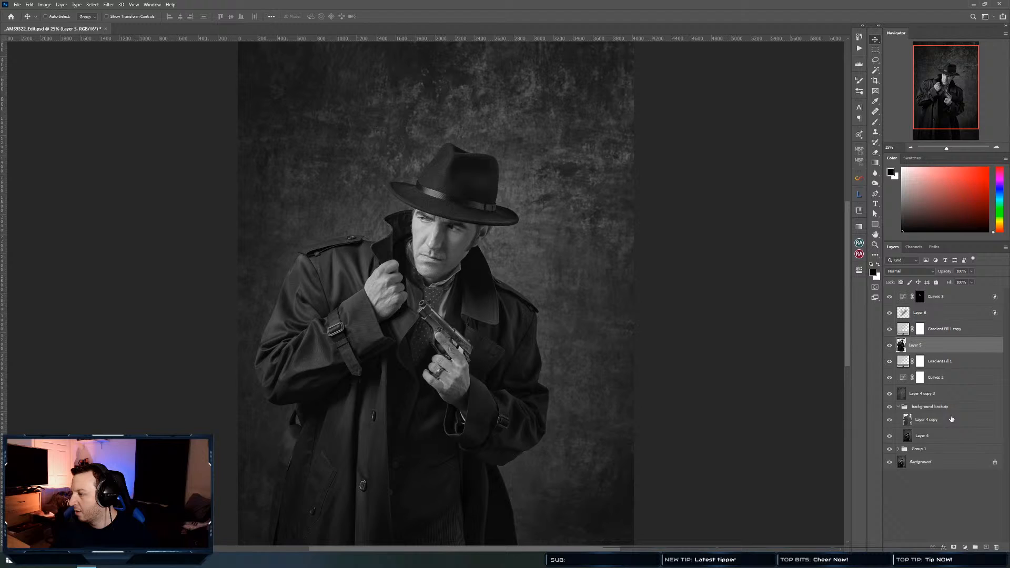
pyautogui.click(898, 408)
pyautogui.click(898, 416)
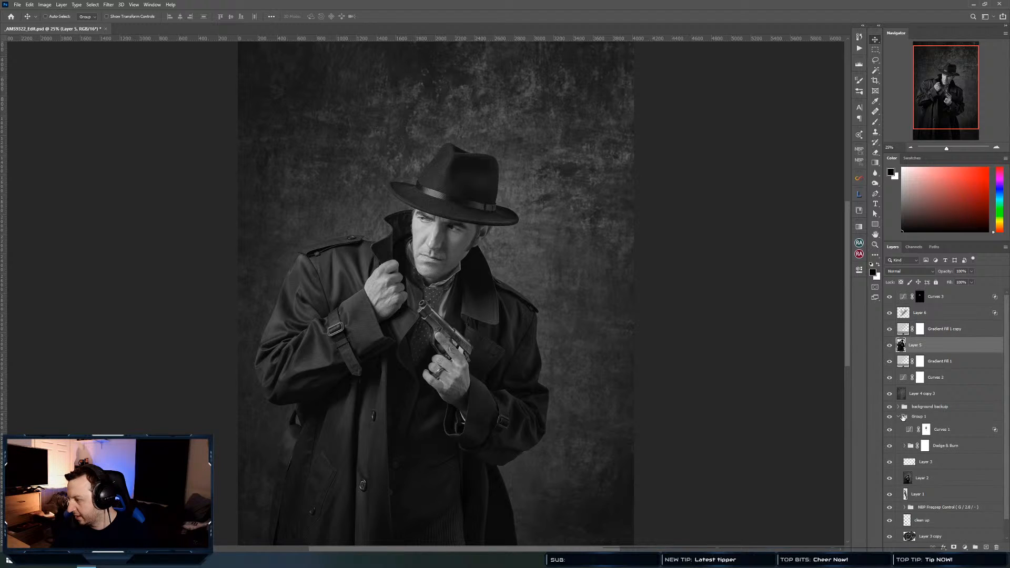
pyautogui.click(946, 433)
pyautogui.doubleClick(947, 431)
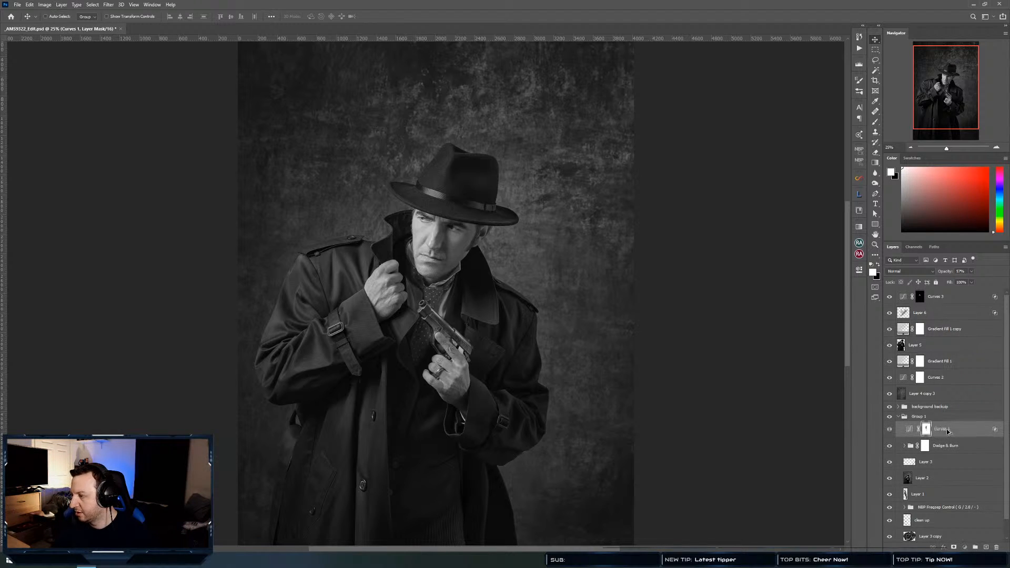
pyautogui.moveTo(949, 432); pyautogui.dragTo(903, 350)
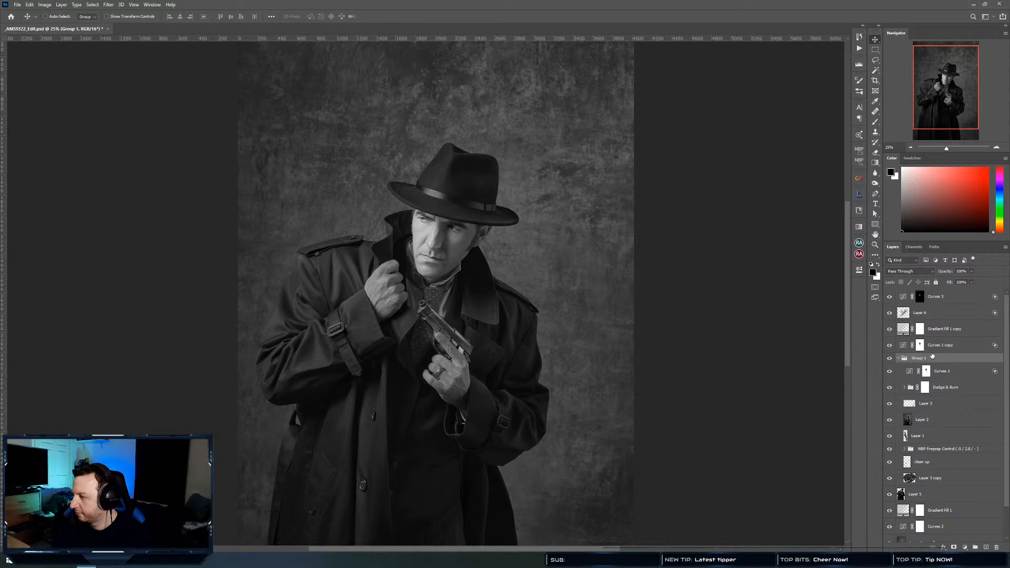
# Undo the accidental move of Group 1 while keeping the Curves 1 copy above Layer 5
pyautogui.click(898, 359)
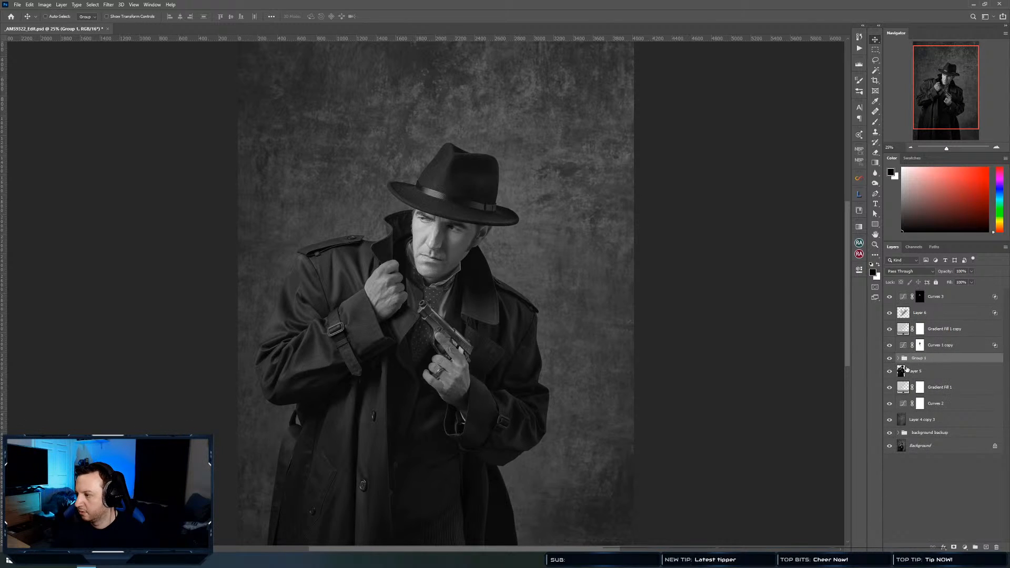
pyautogui.click(946, 333)
pyautogui.hotkey('ctrl', 'z')
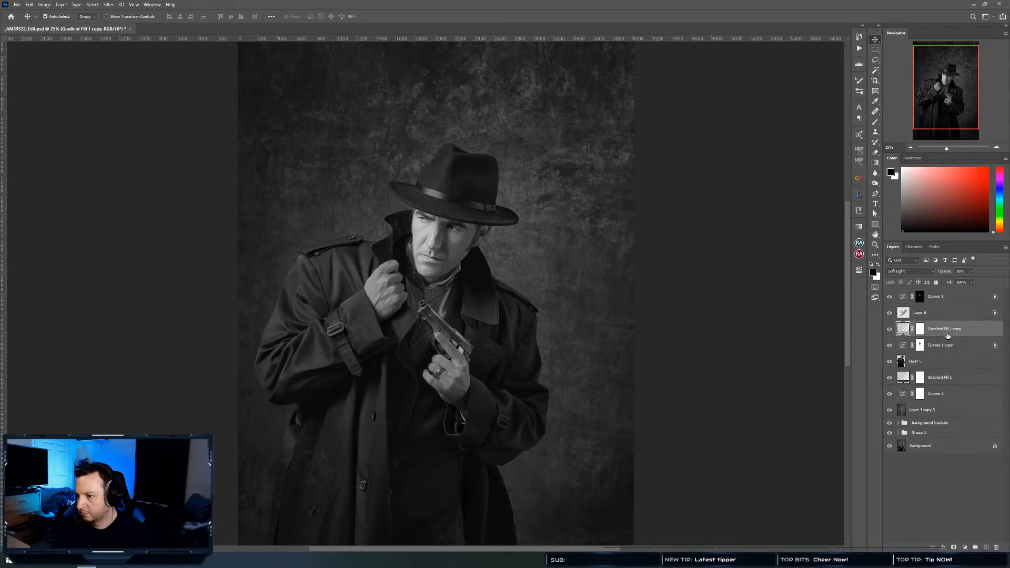
pyautogui.hotkey('ctrl', 'z')
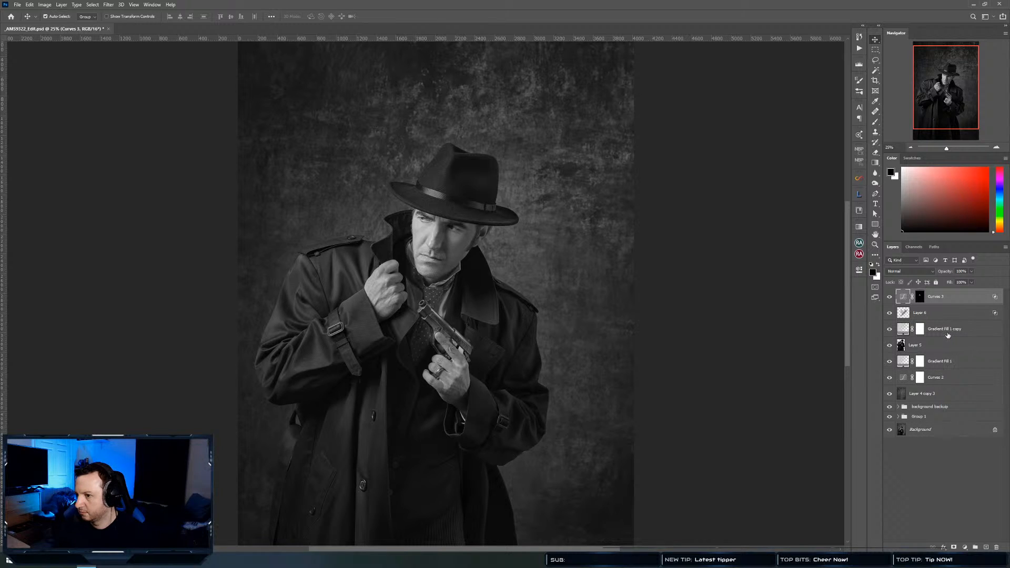
pyautogui.hotkey('ctrl', 'shift', 'z')
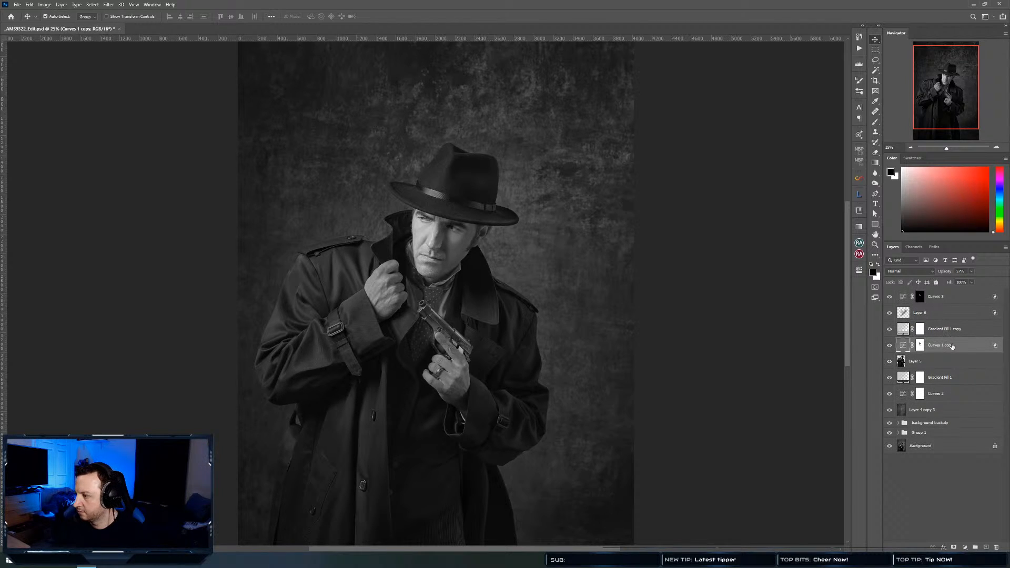
# Move the Curves 1 copy directly above Layer 6 and compare its effect off and on
pyautogui.moveTo(953, 346); pyautogui.dragTo(956, 311)
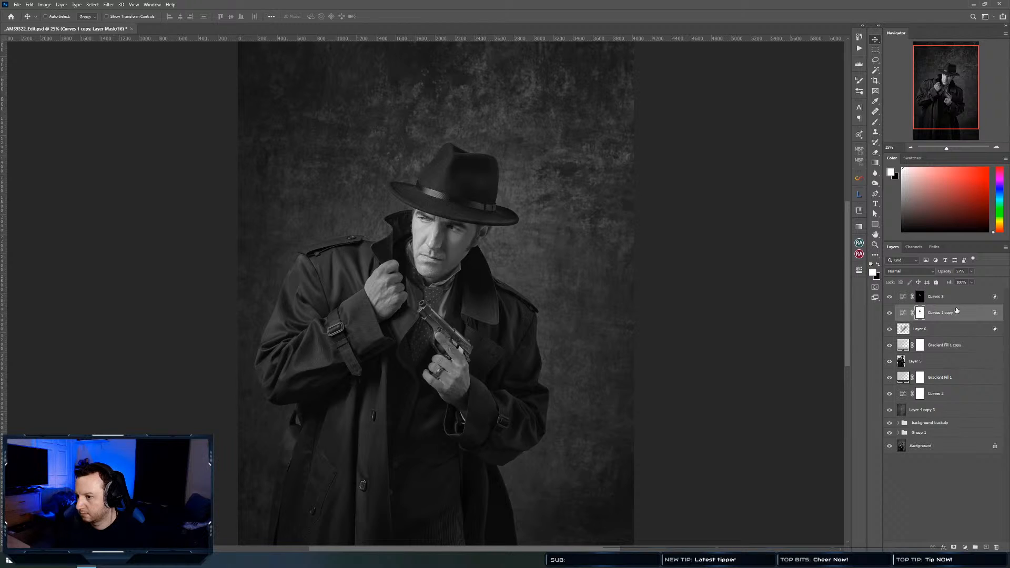
pyautogui.click(889, 314)
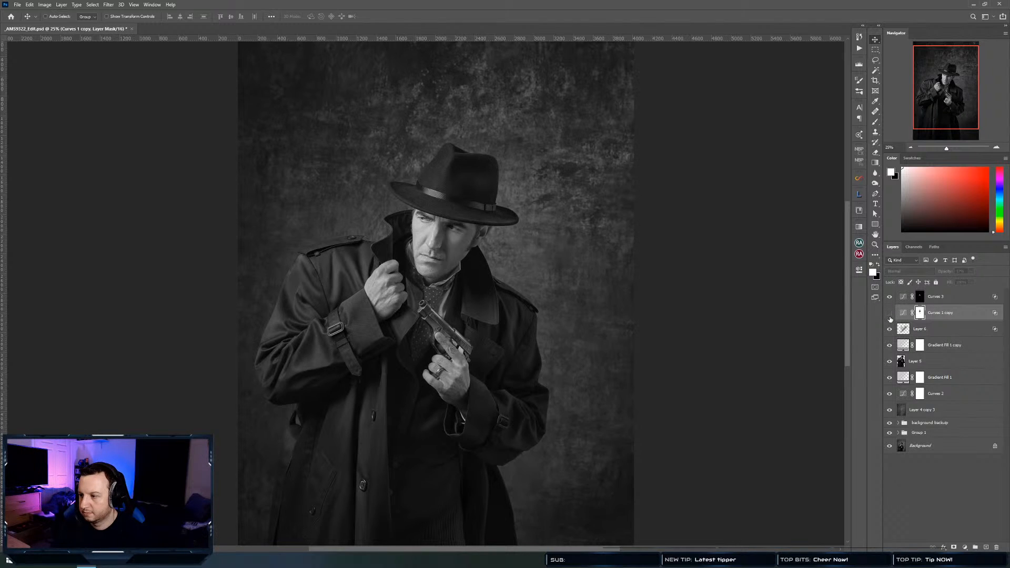
pyautogui.click(890, 314)
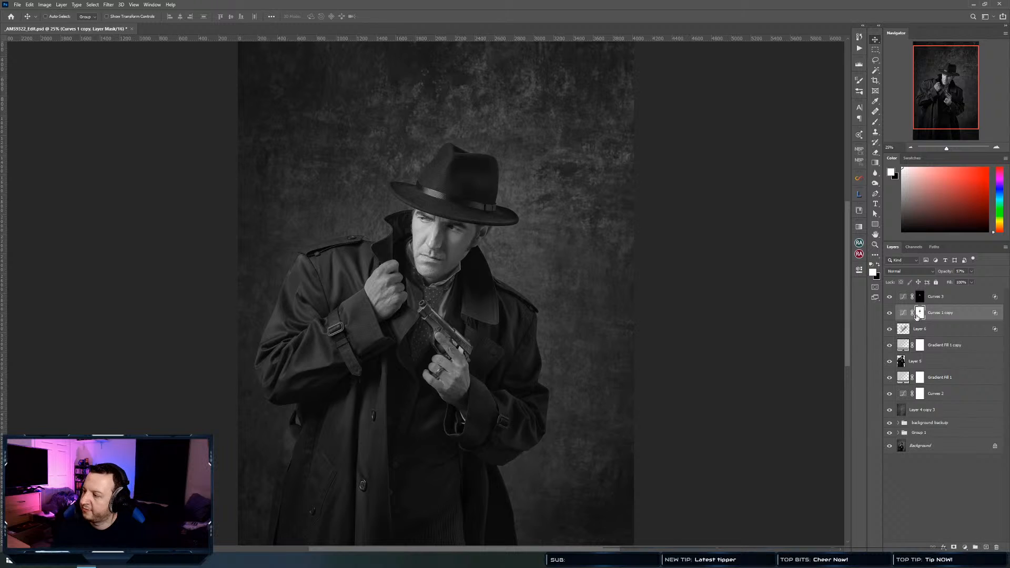
# Replace the Curves 1 copy's existing mask with a solid black fill
pyautogui.hotkey('ctrl', 'i')
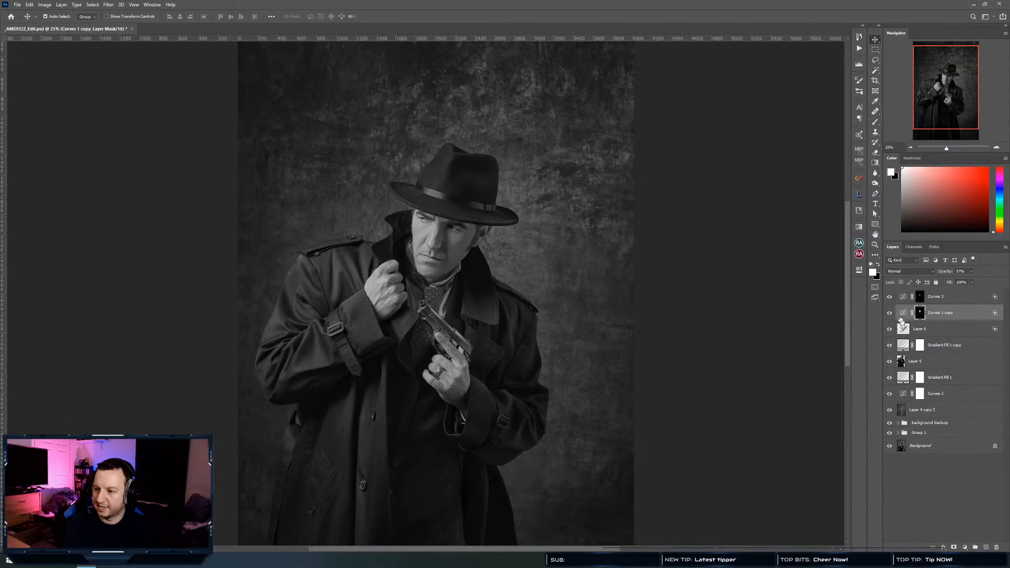
pyautogui.hotkey('ctrl', 'i')
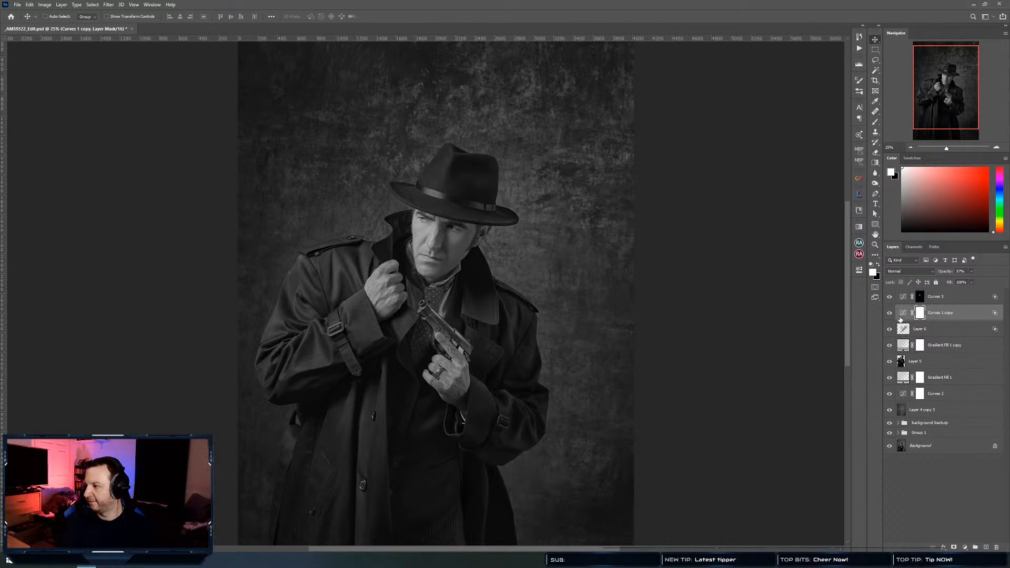
pyautogui.press('x')
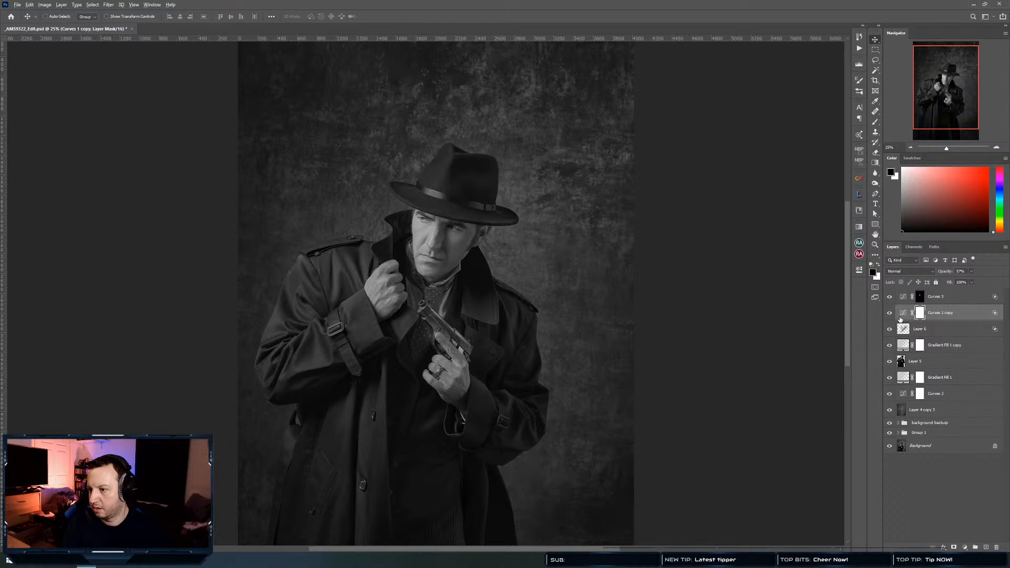
pyautogui.hotkey('alt', 'BackSpace')
# Paint white on the Curves 1 copy mask over the raised hand and the hand holding the gun
pyautogui.press('b')
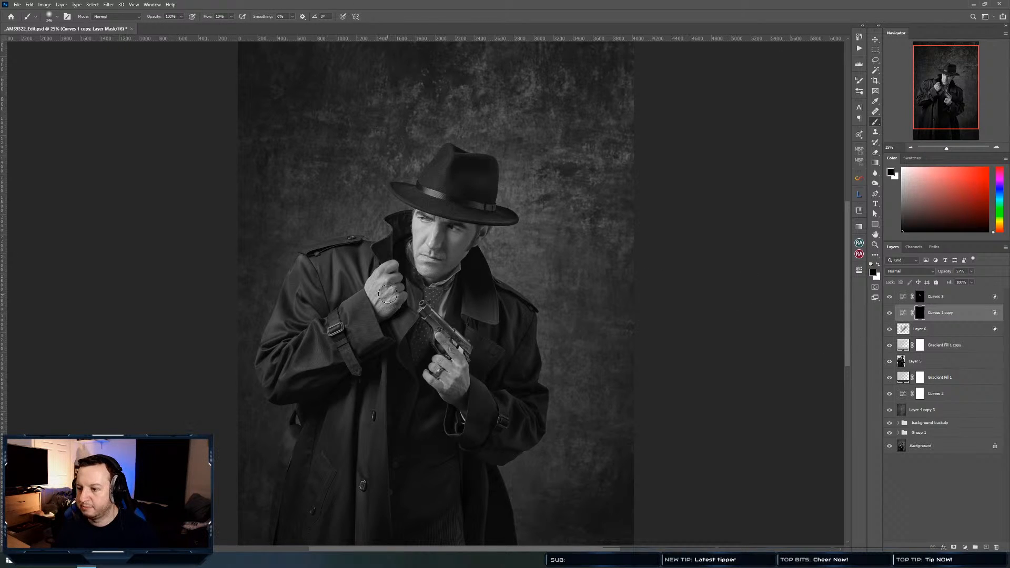
pyautogui.press('x')
pyautogui.moveTo(390, 294); pyautogui.dragTo(380, 287)
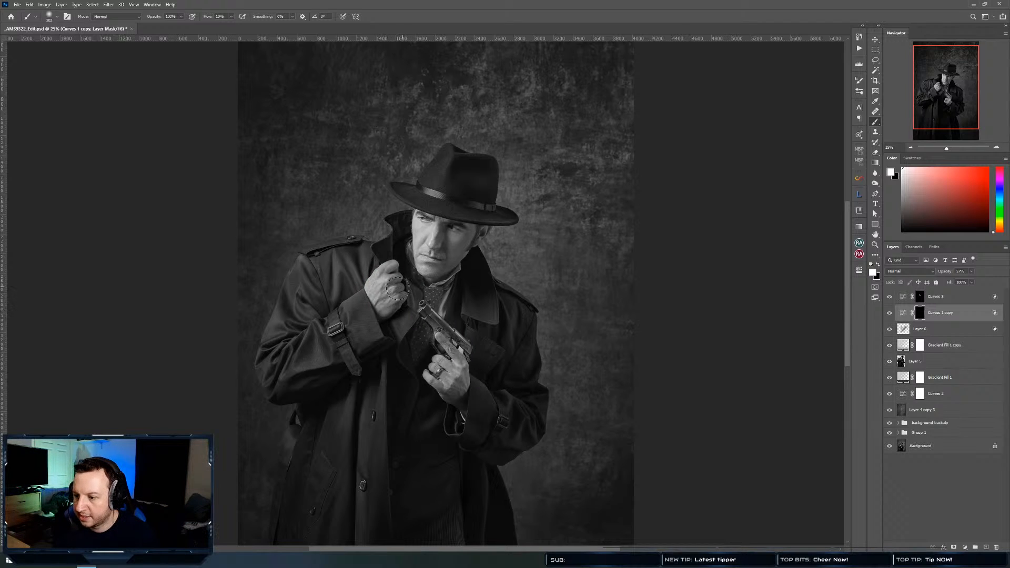
pyautogui.moveTo(374, 295)
pyautogui.mouseDown()
pyautogui.moveTo(385, 312)
pyautogui.moveTo(394, 265)
pyautogui.moveTo(377, 281)
pyautogui.moveTo(396, 291)
pyautogui.moveTo(392, 312)
pyautogui.mouseUp()
pyautogui.moveTo(448, 362)
pyautogui.mouseDown()
pyautogui.moveTo(462, 372)
pyautogui.moveTo(447, 345)
pyautogui.moveTo(464, 375)
pyautogui.moveTo(456, 387)
pyautogui.moveTo(442, 368)
pyautogui.moveTo(431, 381)
pyautogui.moveTo(460, 395)
pyautogui.moveTo(448, 375)
pyautogui.moveTo(462, 376)
pyautogui.mouseUp()
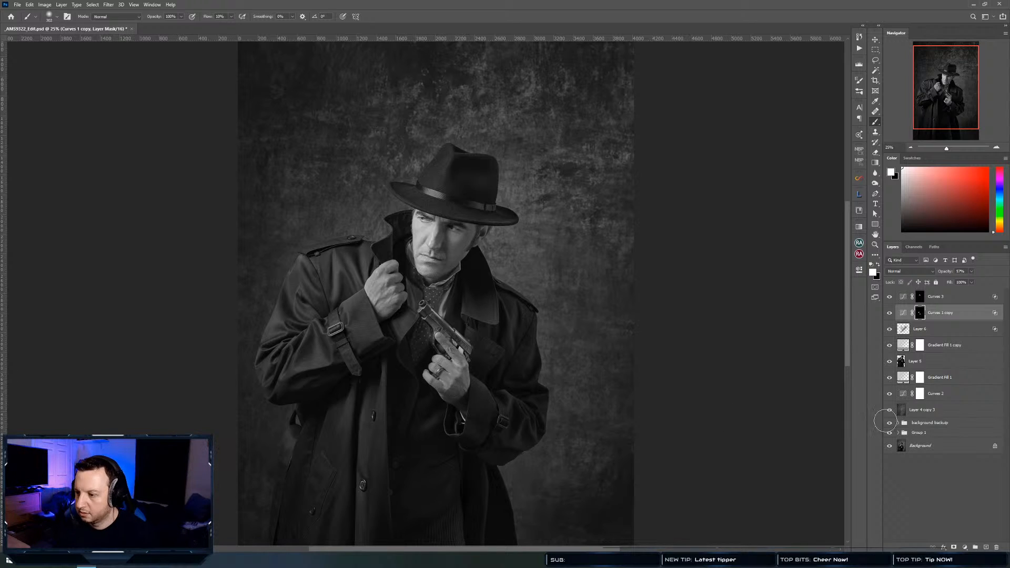
# Raise the Curves 1 copy's opacity to about 79% and reselect its mask
pyautogui.doubleClick(904, 314)
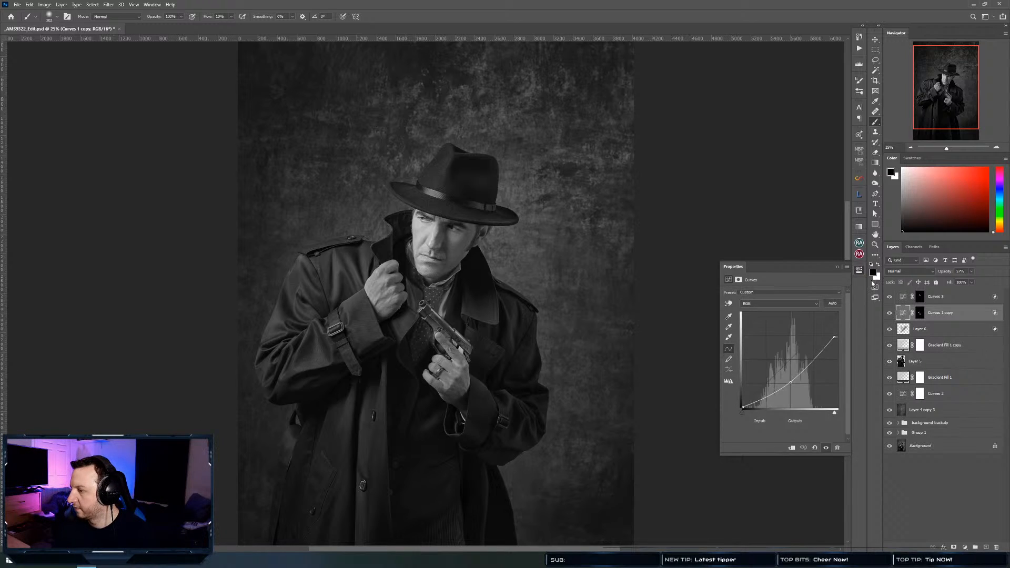
pyautogui.click(860, 271)
pyautogui.click(972, 272)
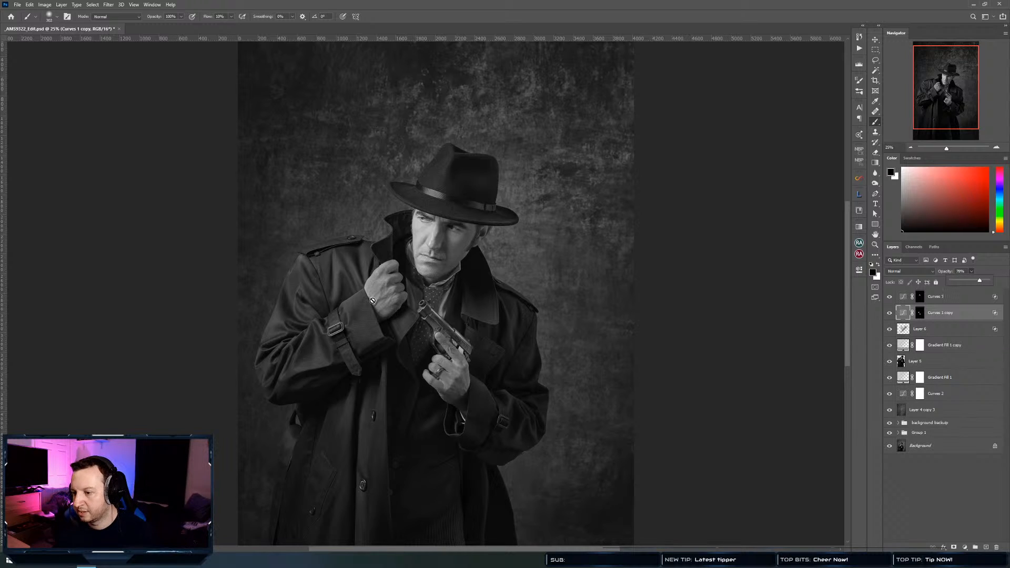
pyautogui.click(607, 333)
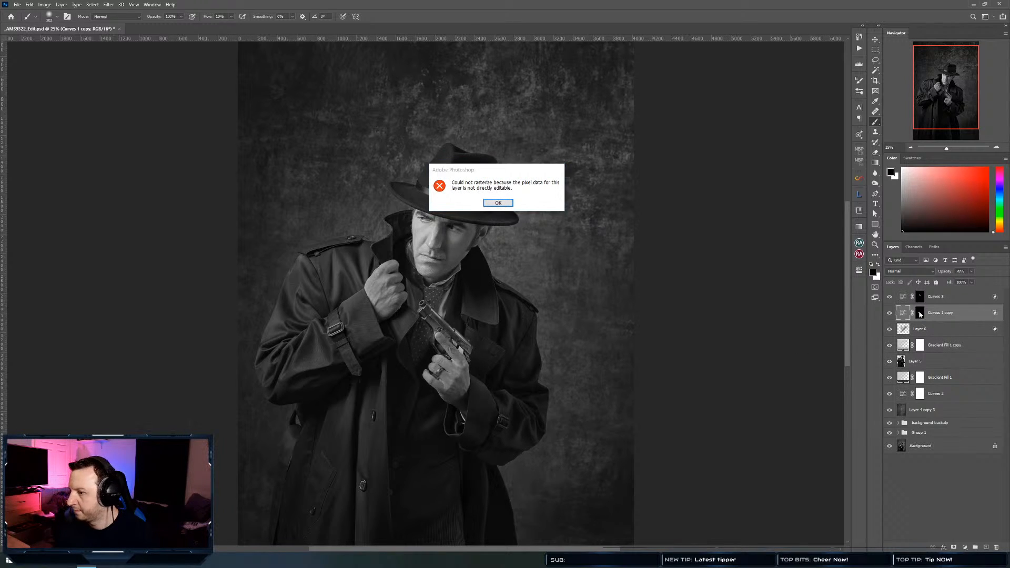
pyautogui.press('Return')
pyautogui.click(920, 313)
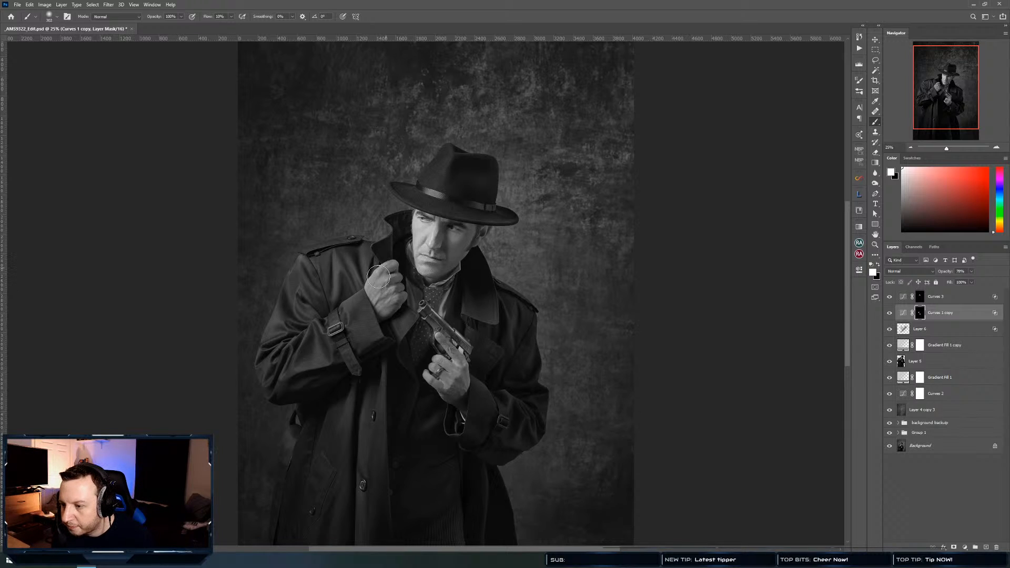
# Compare the hands with the Curves 1 copy off and on, then check the whole picture
pyautogui.press('v')
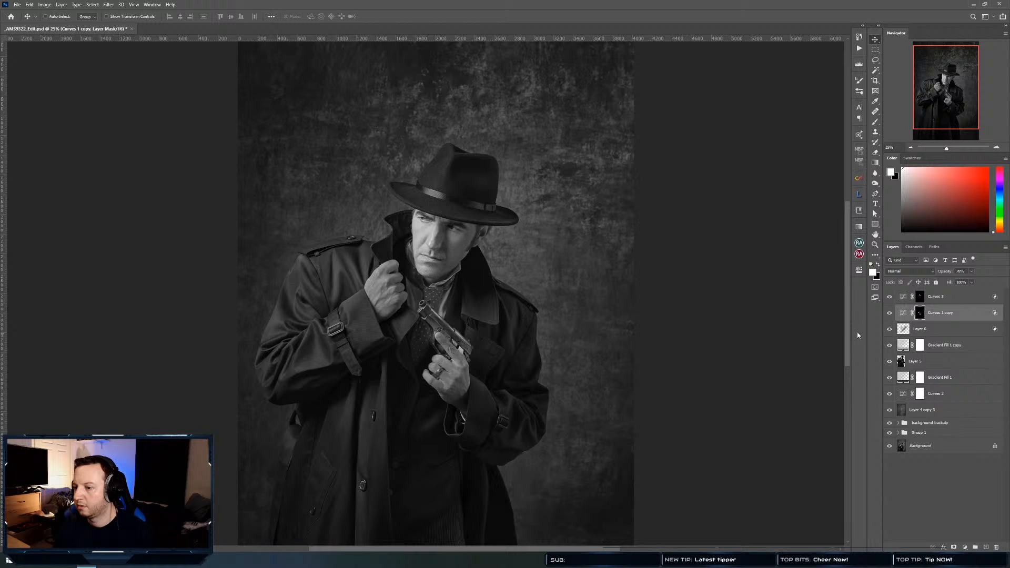
pyautogui.click(889, 315)
pyautogui.click(889, 315)
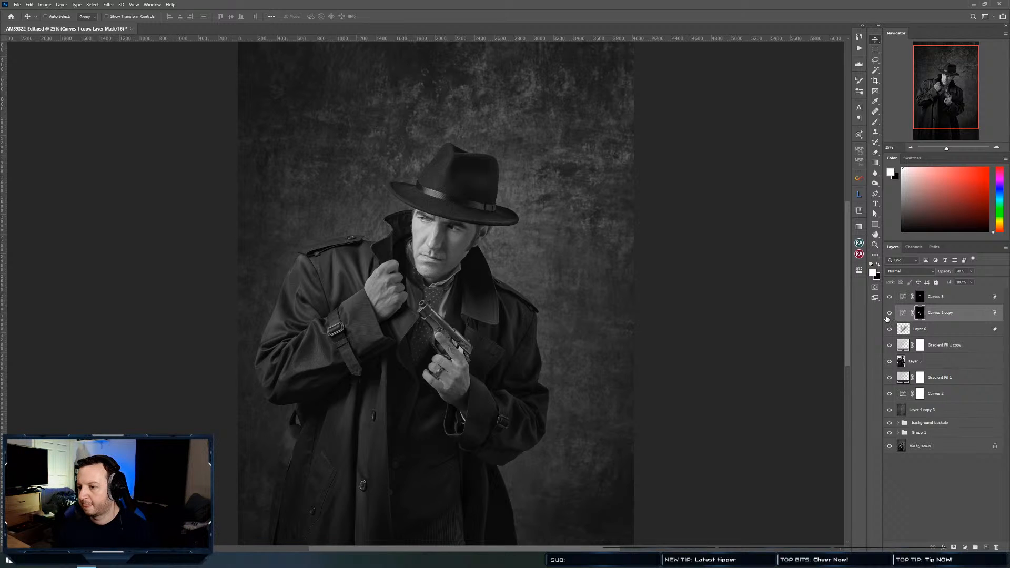
pyautogui.moveTo(457, 287); pyautogui.dragTo(439, 298)
pyautogui.keyDown('ctrl'); pyautogui.click(440, 299); pyautogui.keyUp('ctrl')
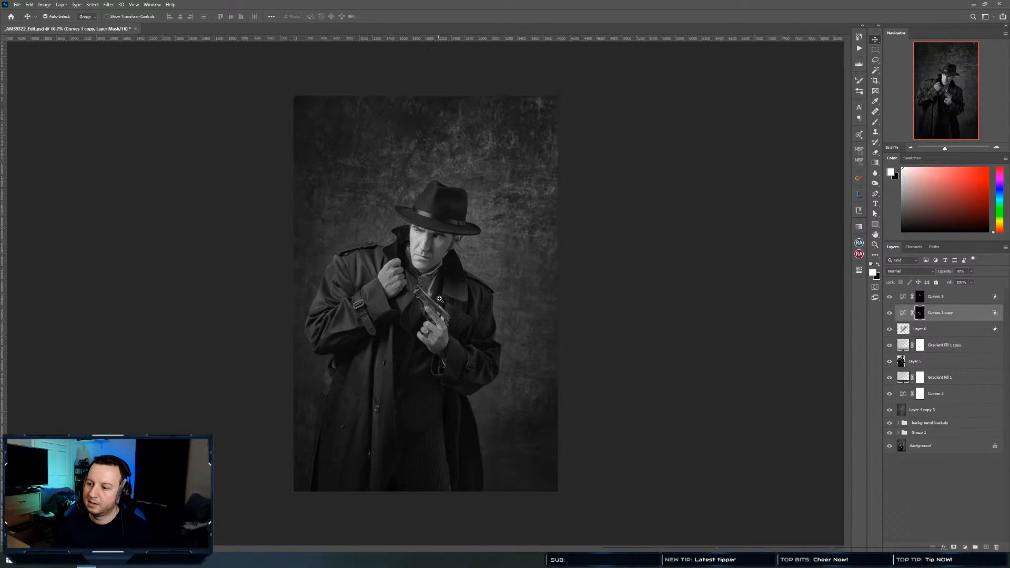
pyautogui.click(941, 298)
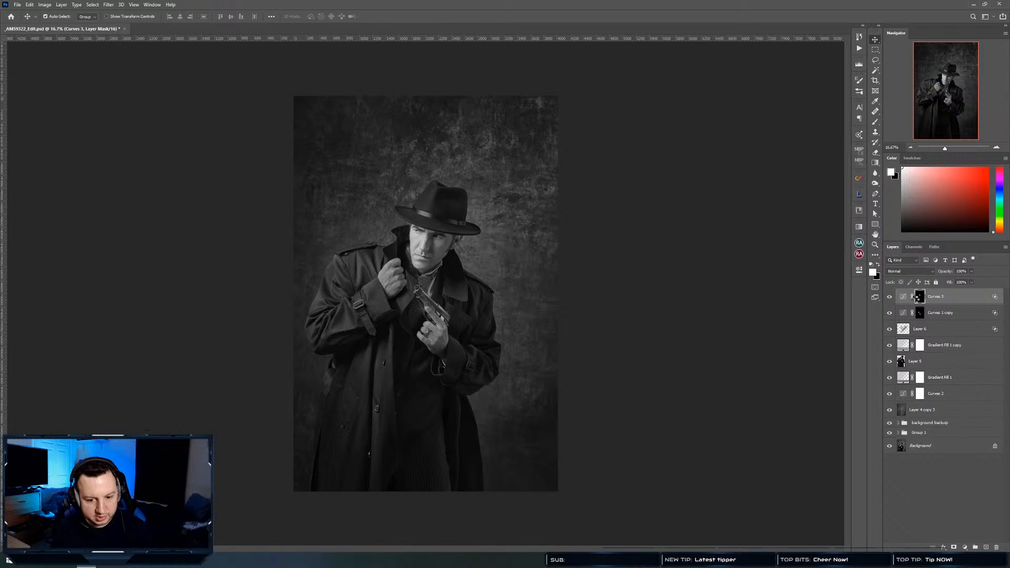
pyautogui.hotkey('ctrl', 'shift', 'alt', 'e')
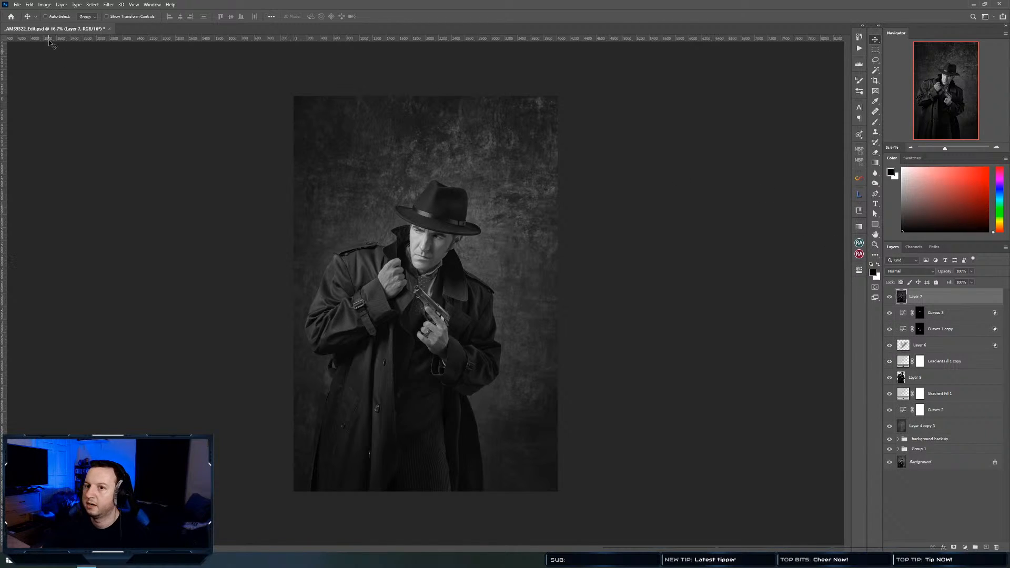
pyautogui.click(109, 4)
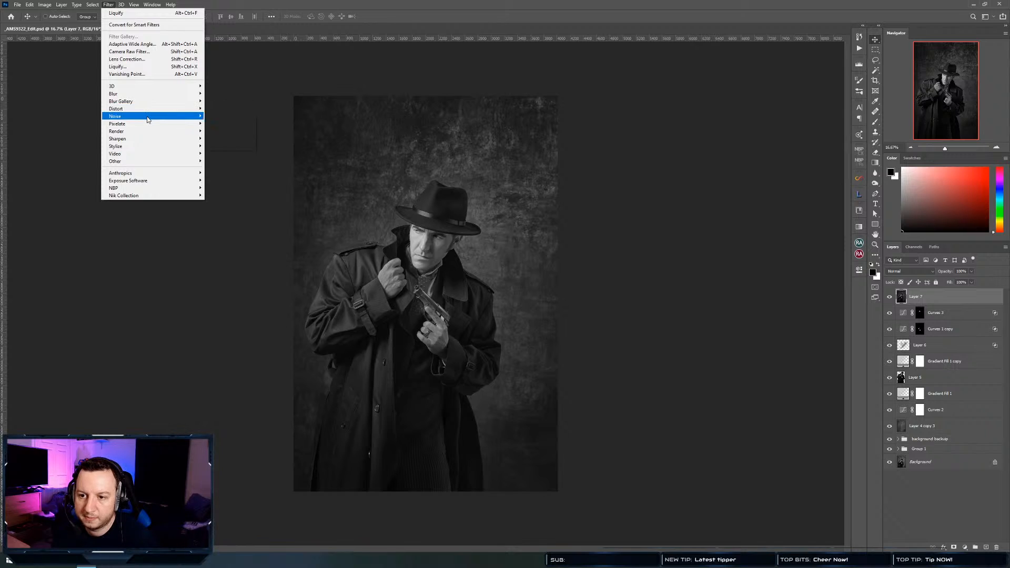
pyautogui.moveTo(148, 126)
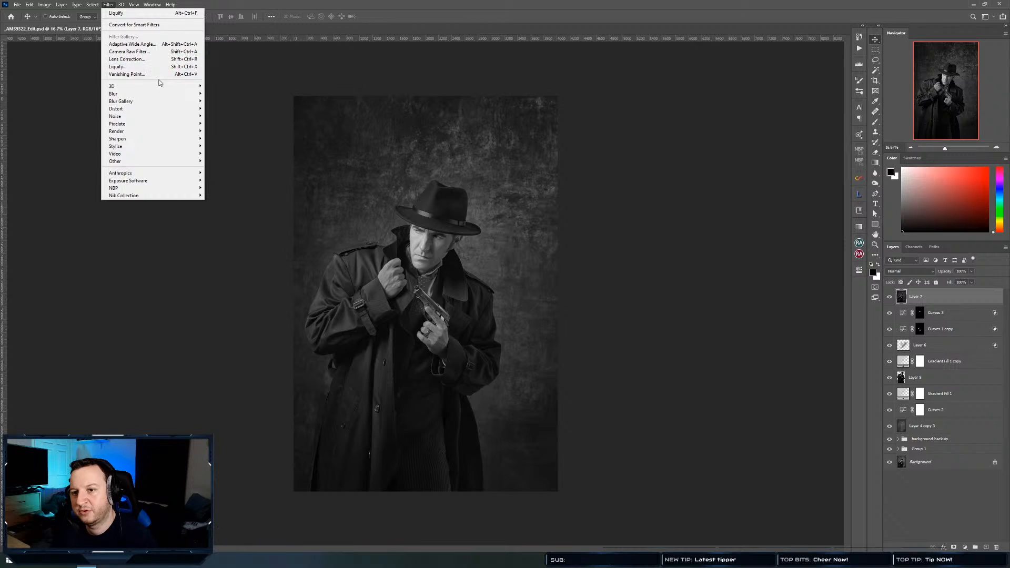
pyautogui.moveTo(159, 87)
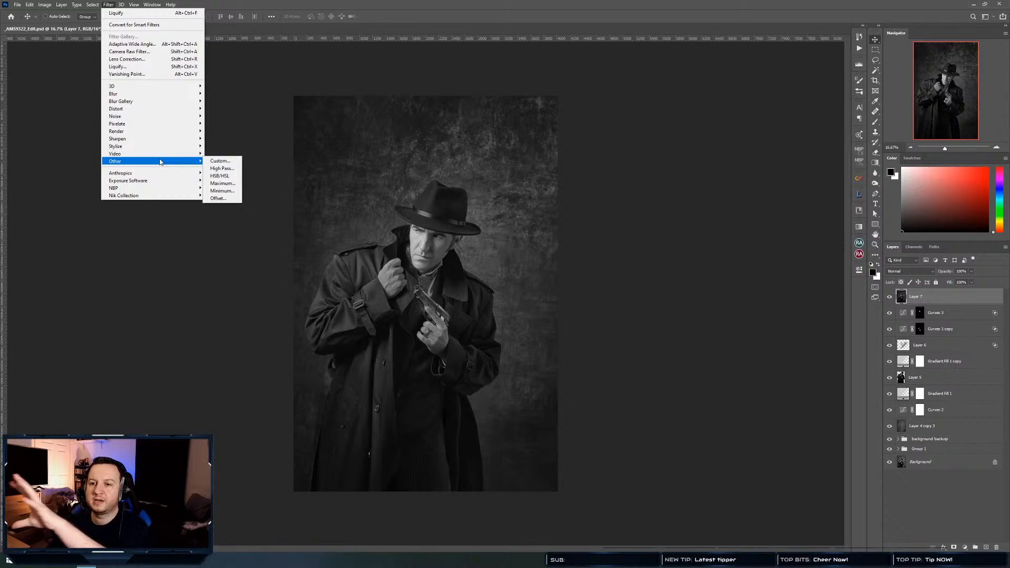
pyautogui.click(129, 4)
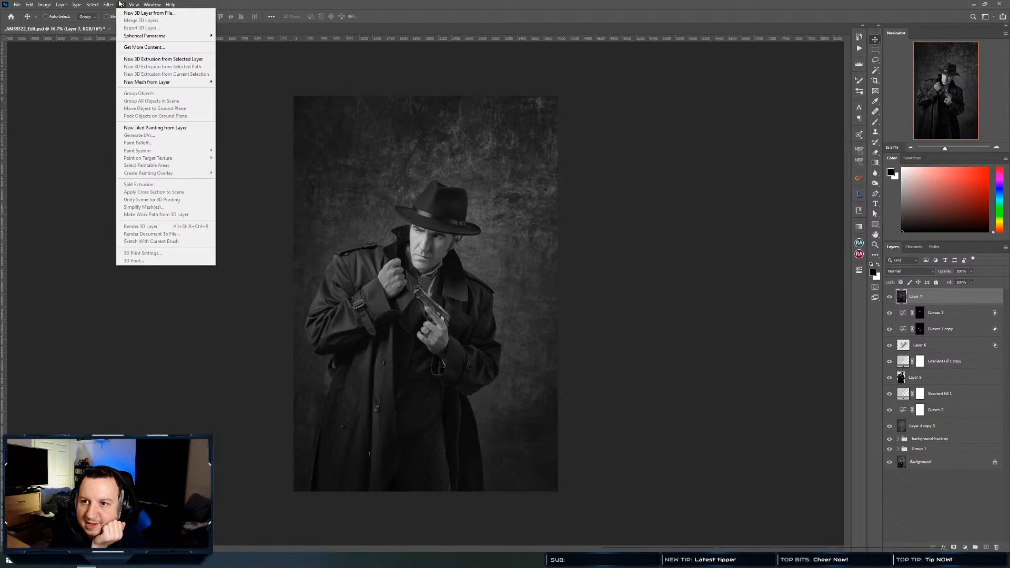
pyautogui.moveTo(64, 3)
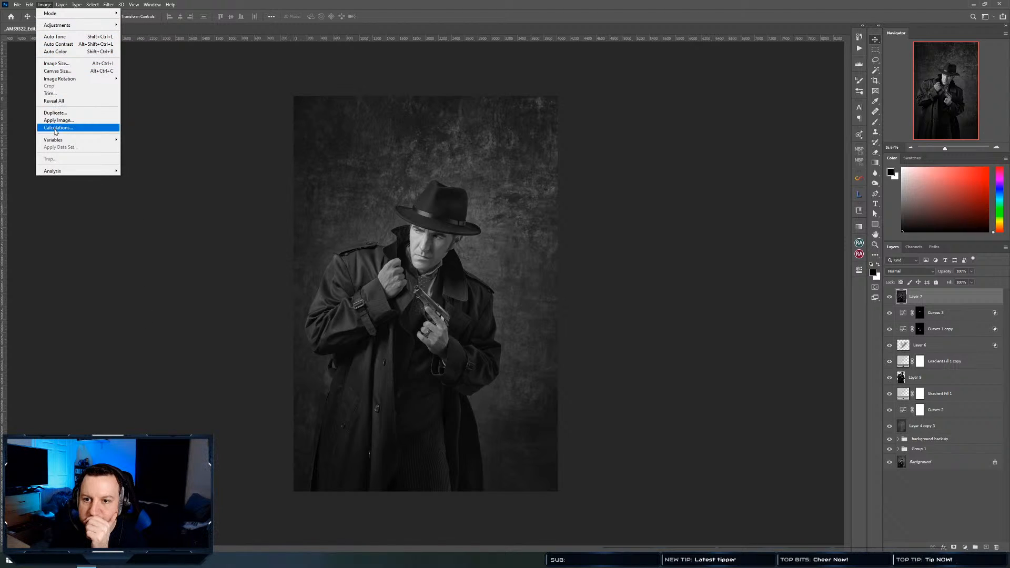
pyautogui.moveTo(57, 142)
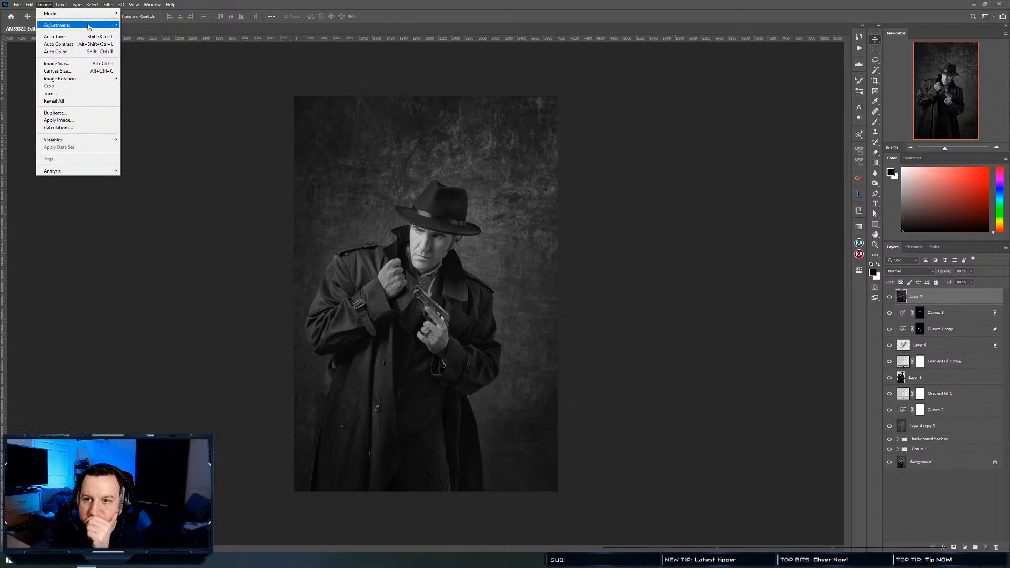
pyautogui.moveTo(89, 26)
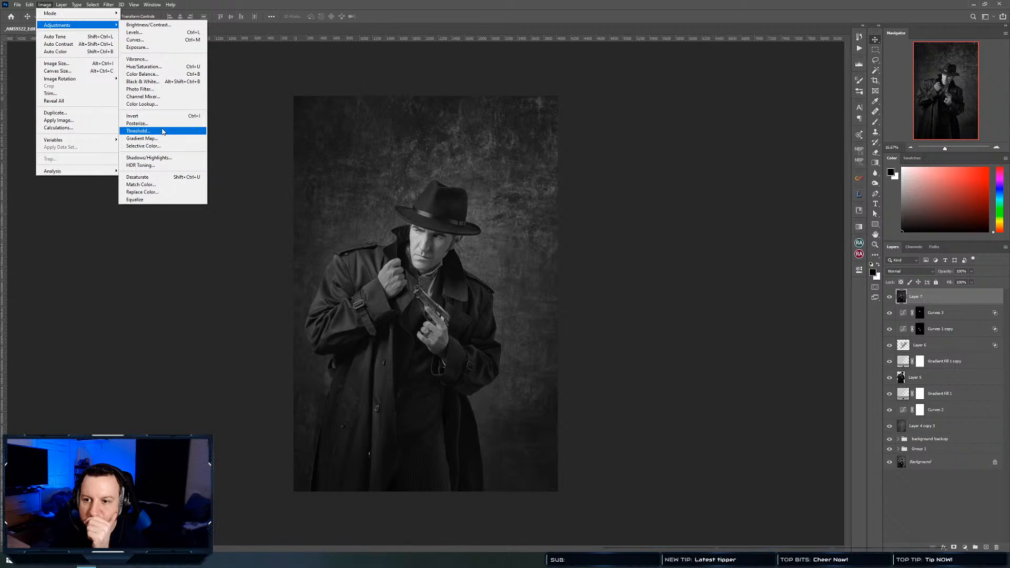
pyautogui.moveTo(100, 5)
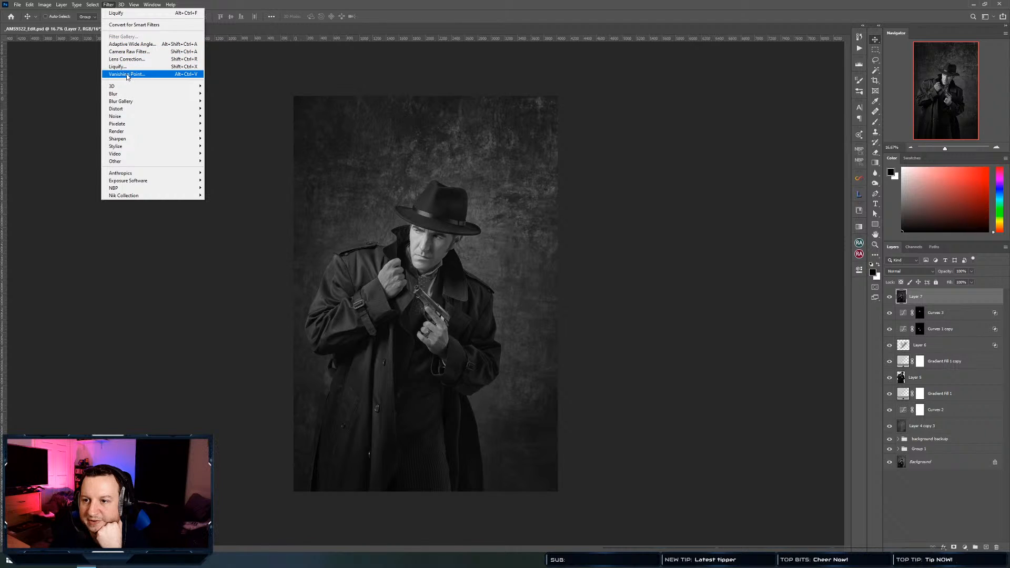
pyautogui.moveTo(120, 95)
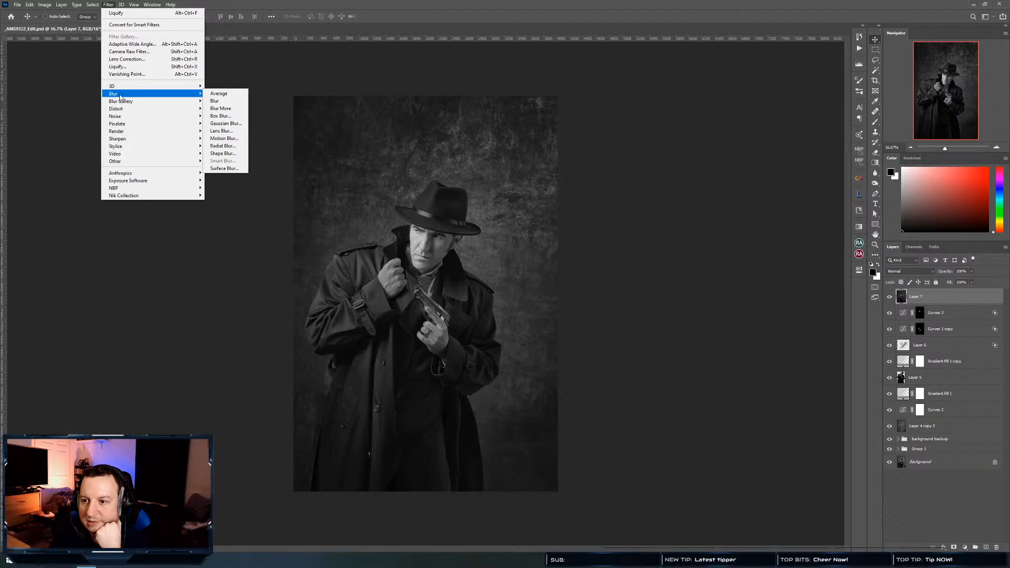
pyautogui.click(69, 149)
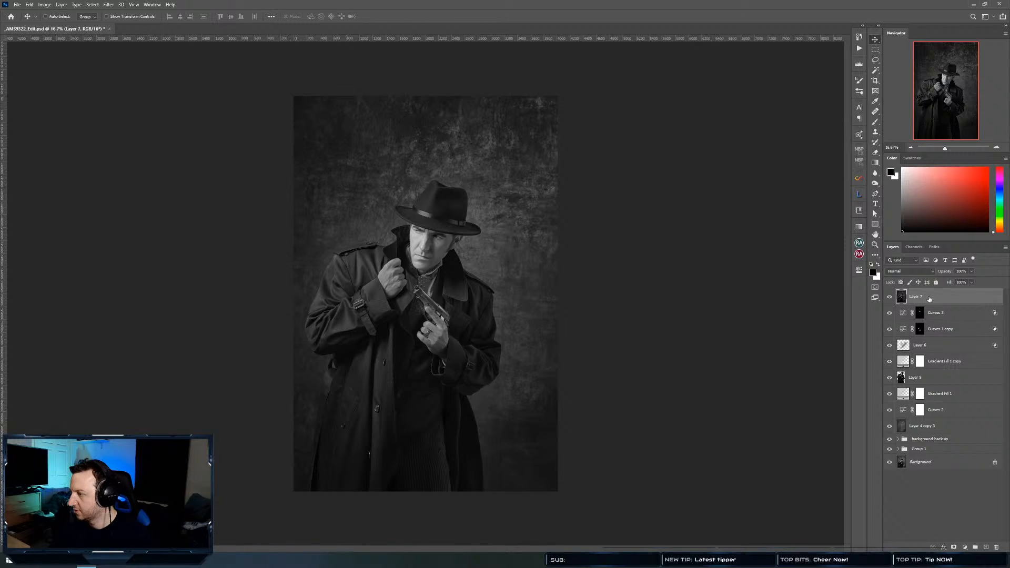
pyautogui.press('Delete')
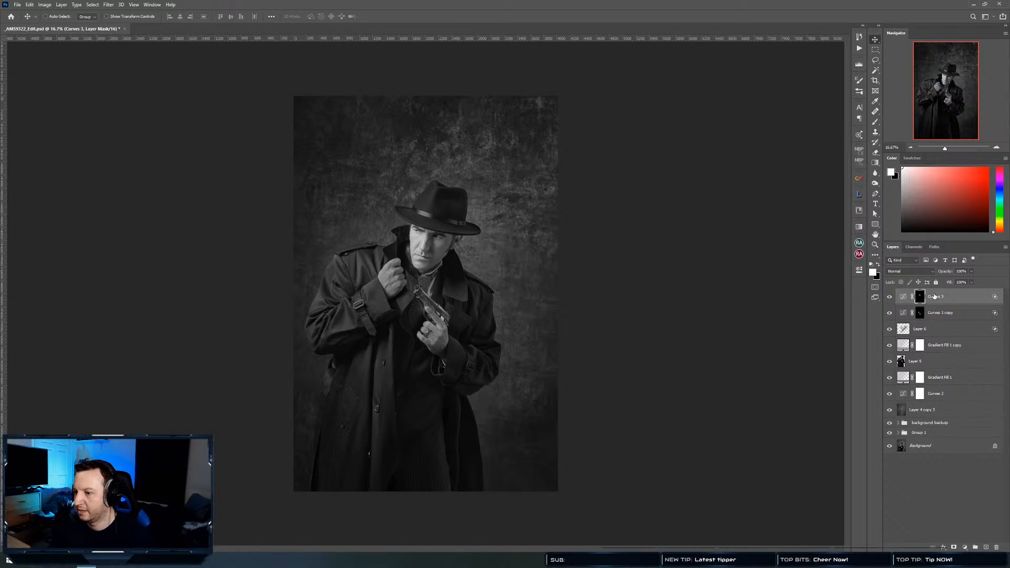
# Switch the Curves 1 copy off and on to judge its effect on the full image
pyautogui.click(900, 297)
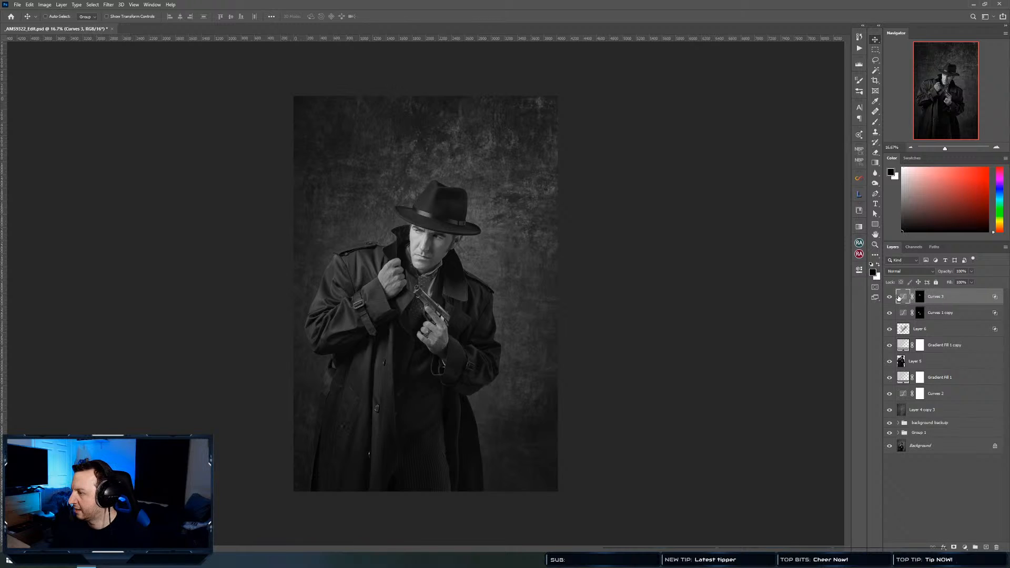
pyautogui.click(890, 312)
pyautogui.click(890, 313)
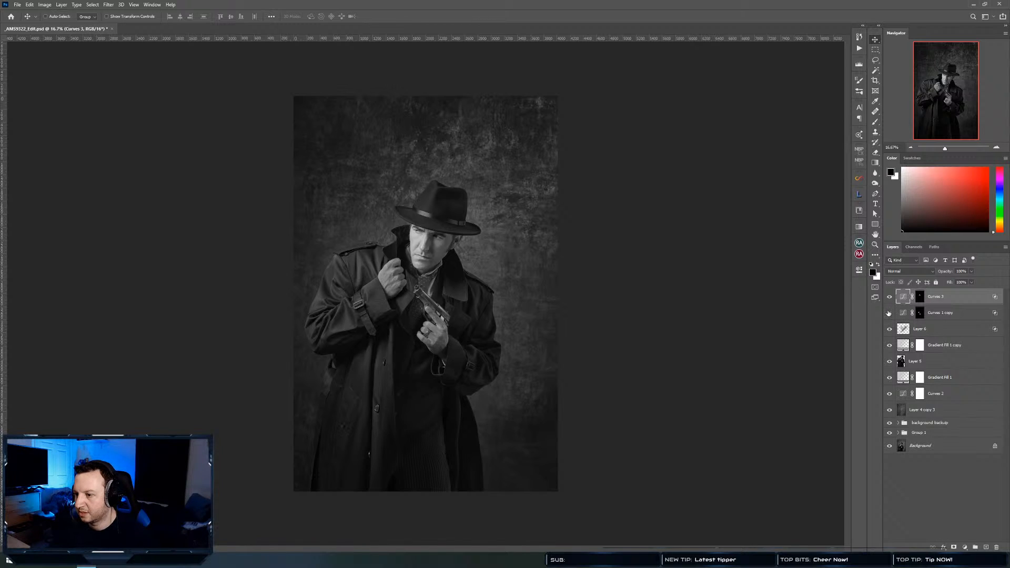
pyautogui.click(889, 313)
pyautogui.click(889, 313)
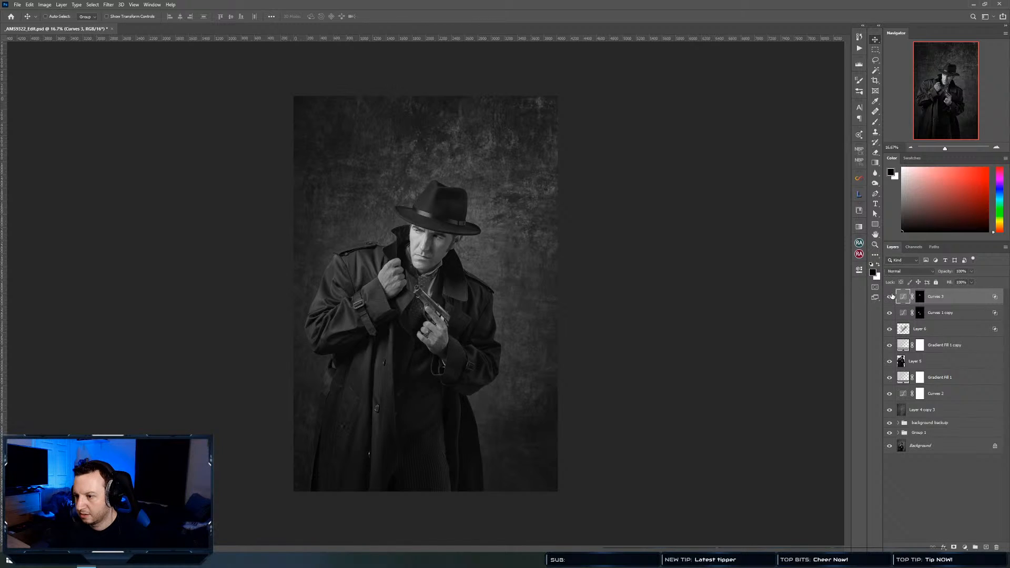
# Compare the face with Curves 3 off and on, and delete the Curves 3 layer
pyautogui.click(891, 296)
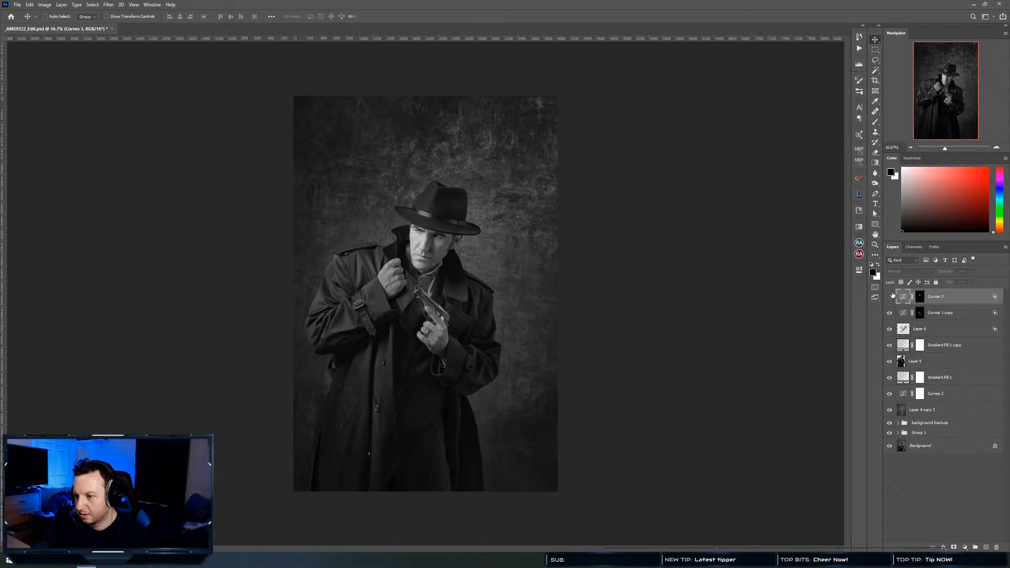
pyautogui.moveTo(416, 236); pyautogui.dragTo(436, 246)
pyautogui.keyDown('ctrl'); pyautogui.click(436, 246); pyautogui.keyUp('ctrl')
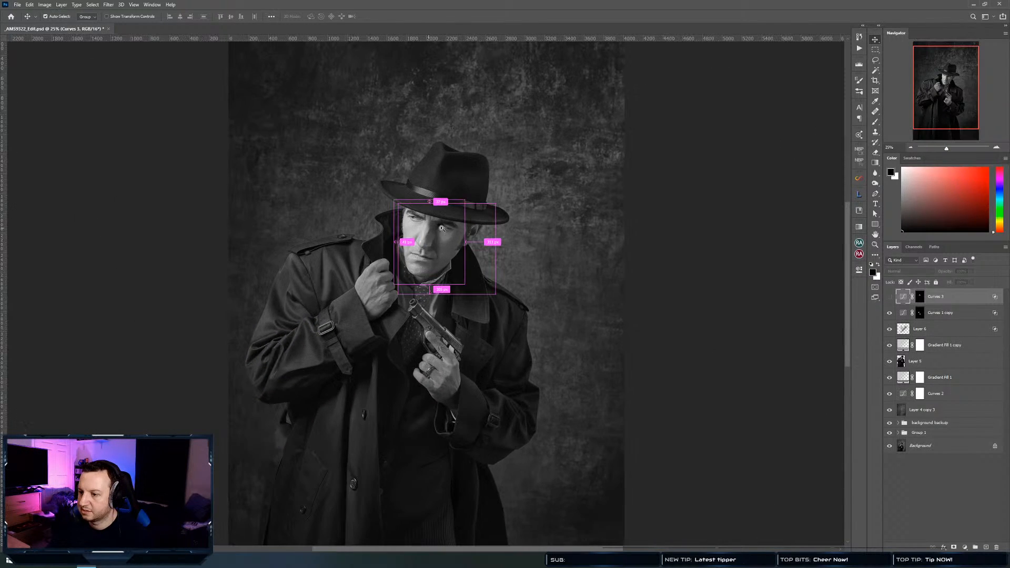
pyautogui.click(890, 298)
pyautogui.click(890, 297)
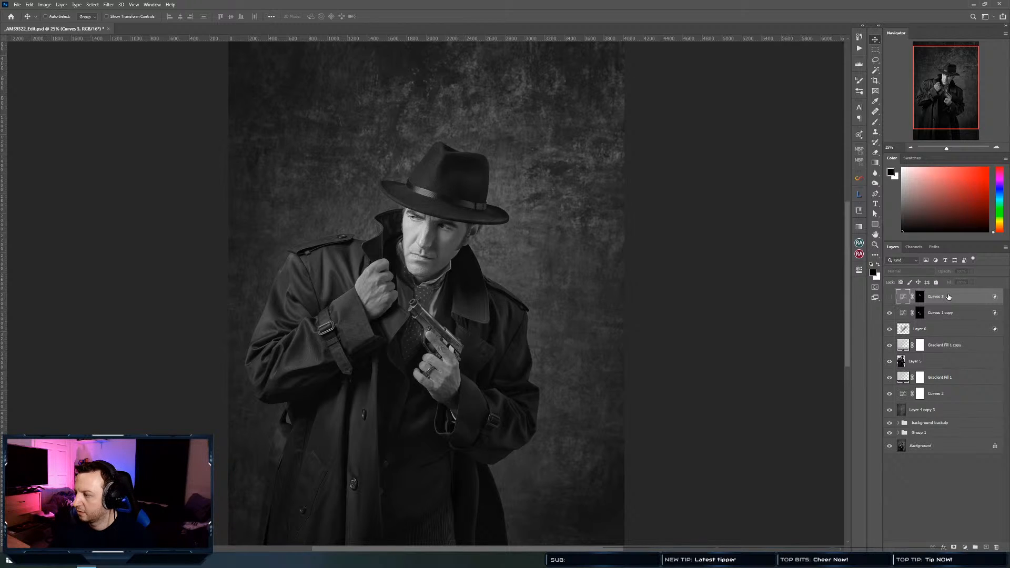
pyautogui.press('Delete')
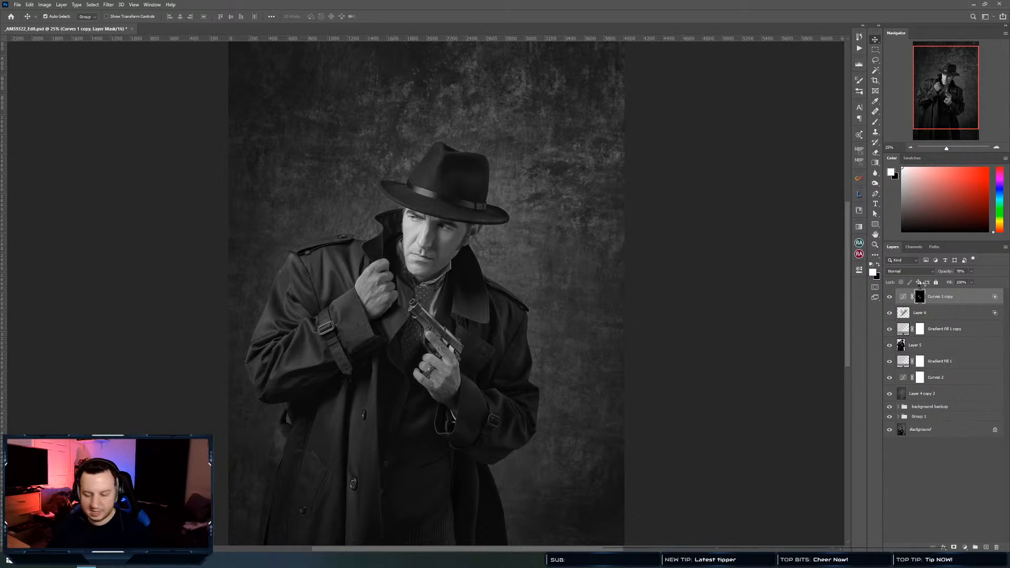
# Stamp all visible layers into a new merged layer above the Curves 1 copy
pyautogui.hotkey('ctrl', 'alt', 'shift', 'e')
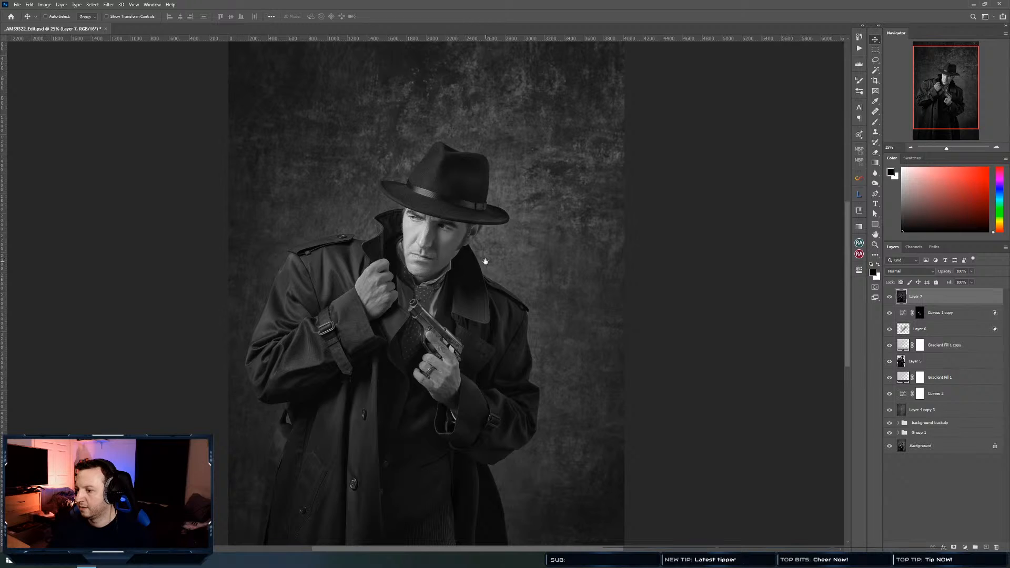
pyautogui.moveTo(484, 266); pyautogui.dragTo(471, 268)
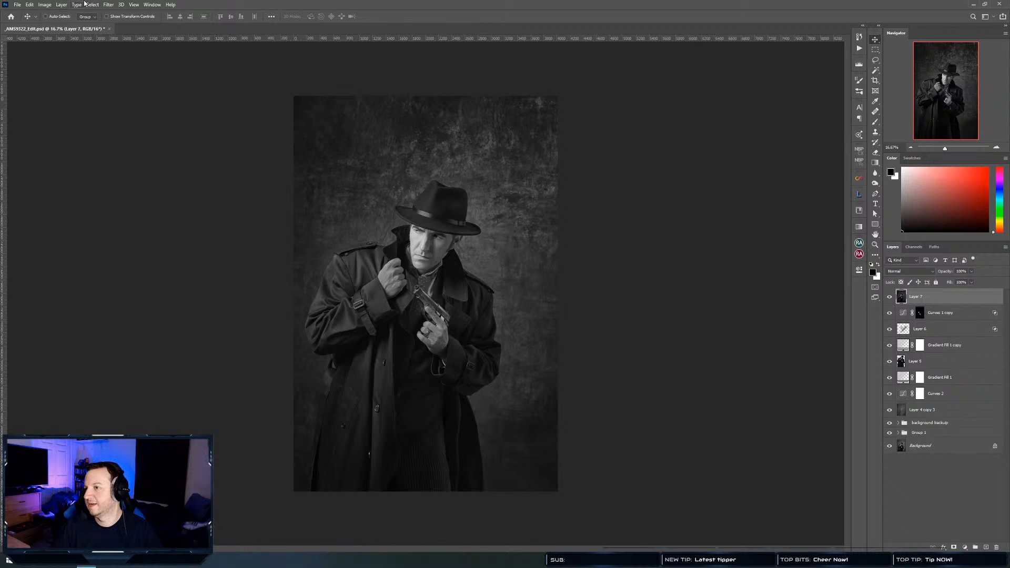
pyautogui.click(108, 5)
pyautogui.moveTo(132, 137)
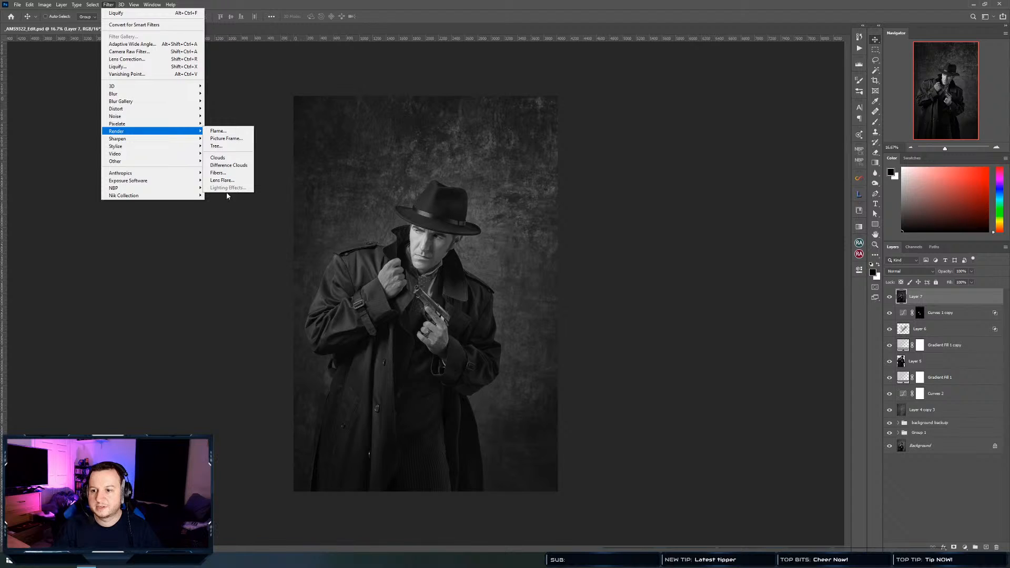
pyautogui.click(168, 233)
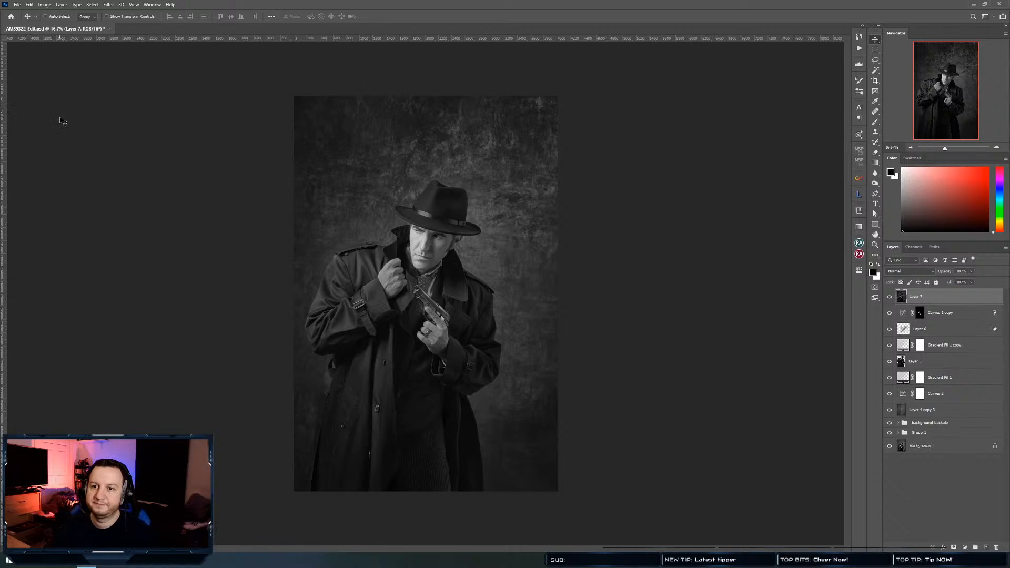
# Duplicate the document as a separate copy and flatten all of the copy's layers
pyautogui.click(44, 5)
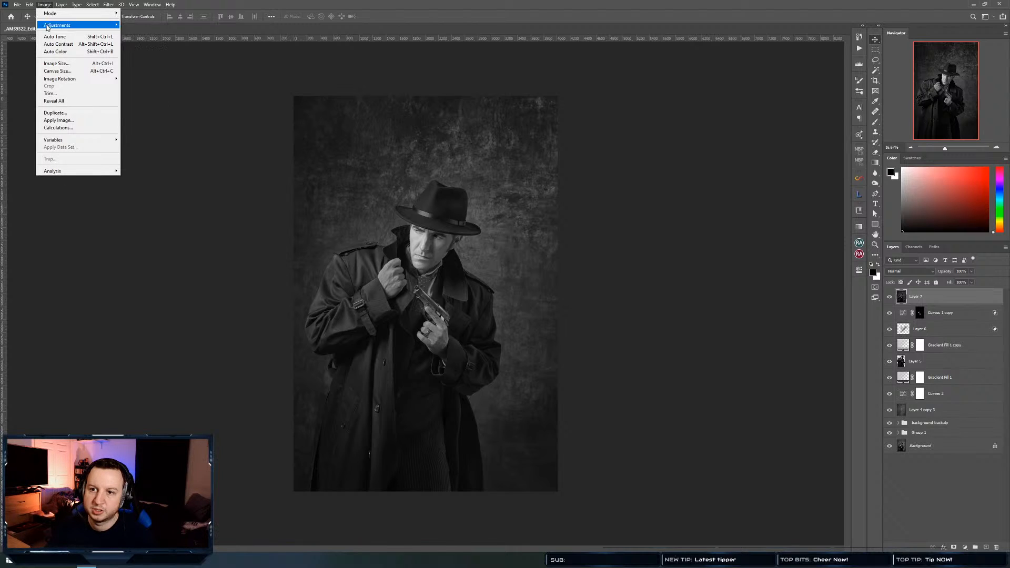
pyautogui.click(56, 112)
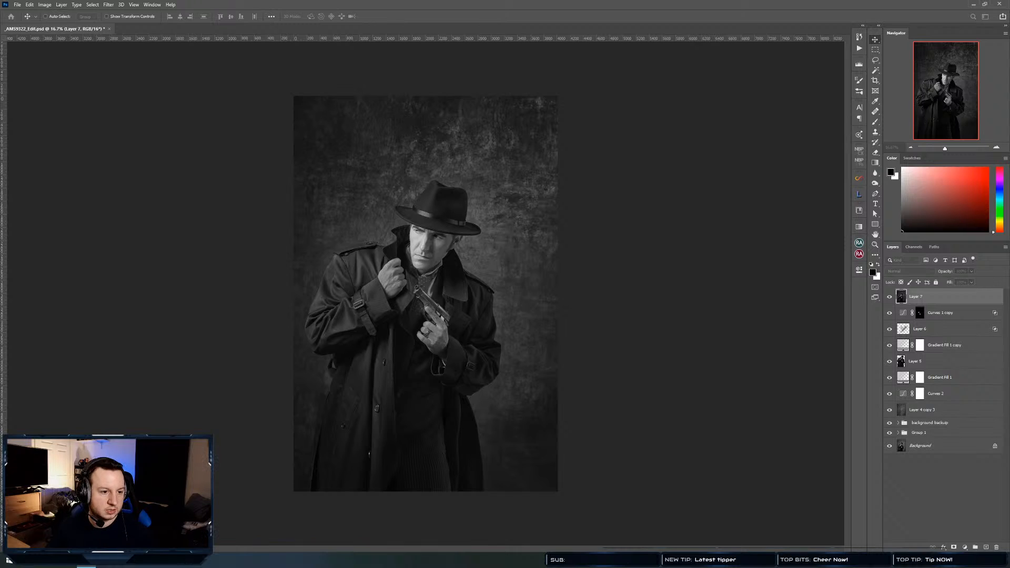
pyautogui.press('Return')
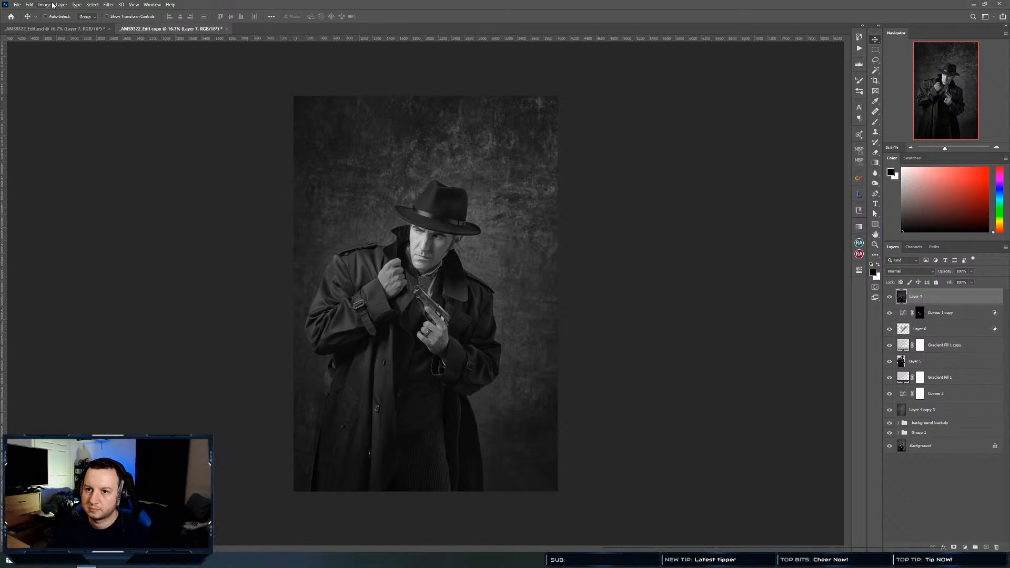
pyautogui.click(67, 7)
pyautogui.click(93, 300)
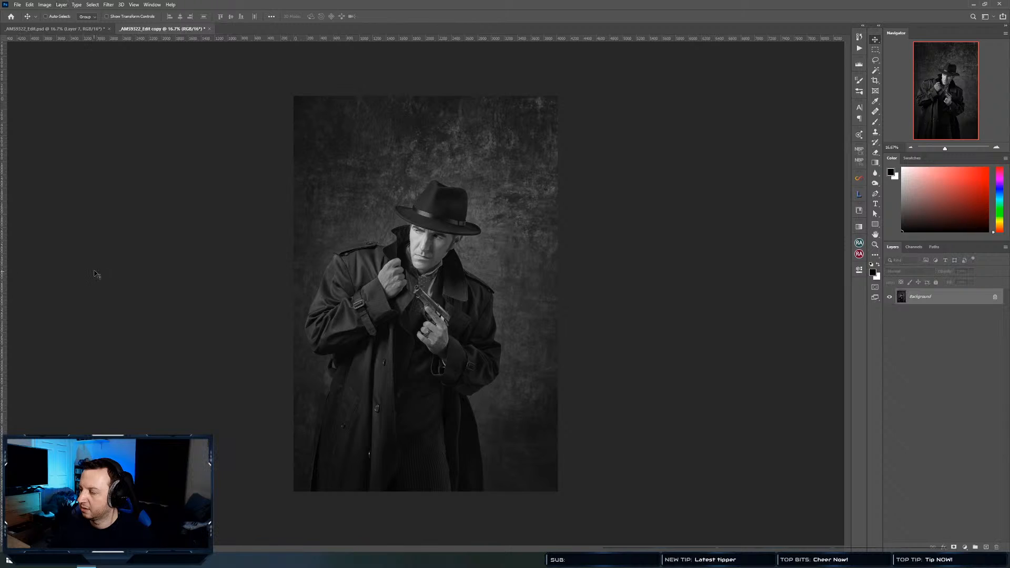
# Convert the flattened copy to 8 Bits/Channel
pyautogui.click(30, 5)
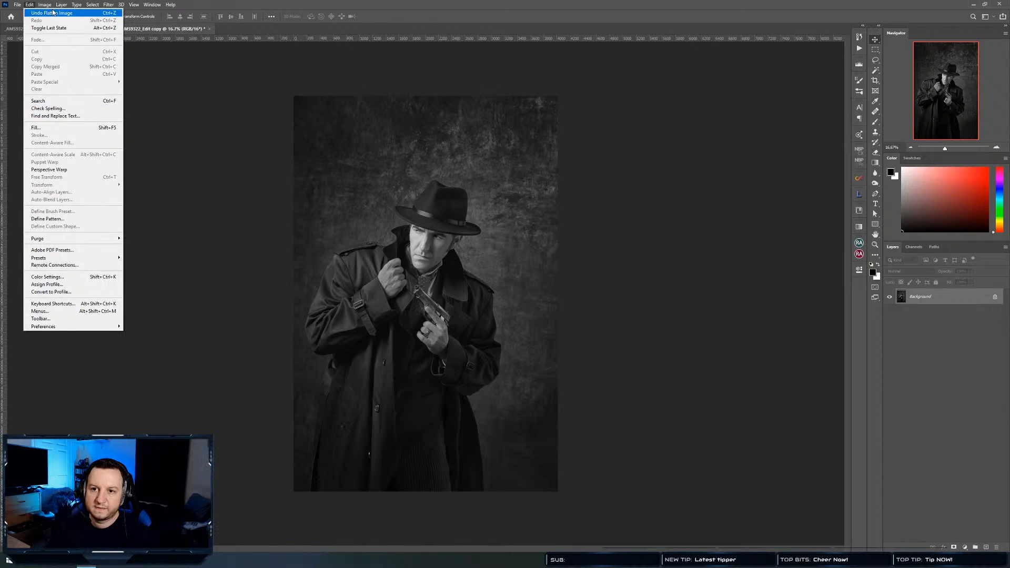
pyautogui.moveTo(54, 19)
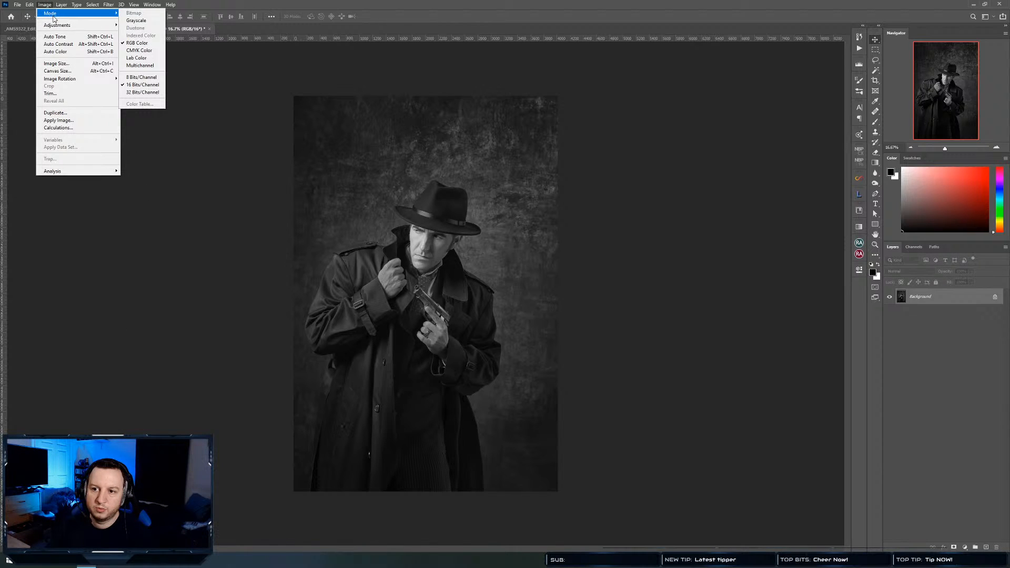
pyautogui.click(141, 76)
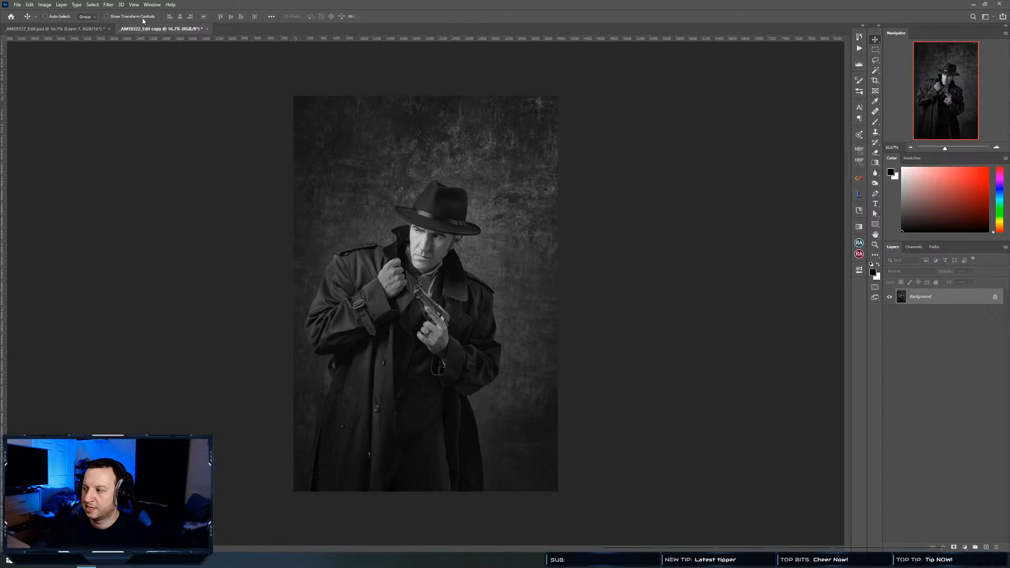
# Start the Lighting Effects filter on the flattened copy and stretch its spot light over the man's upper body and the backdrop
pyautogui.click(109, 4)
pyautogui.moveTo(126, 135)
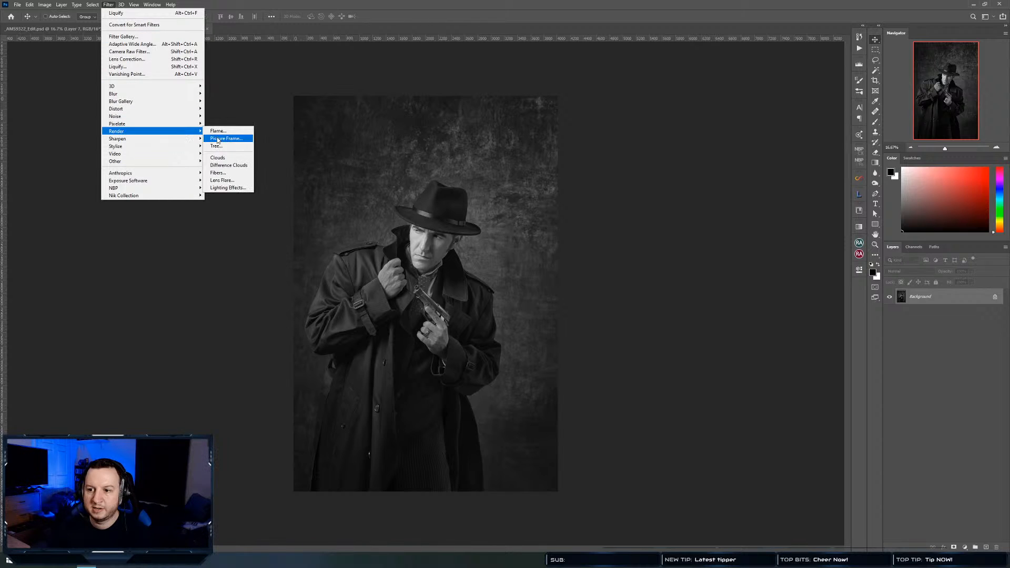
pyautogui.click(226, 188)
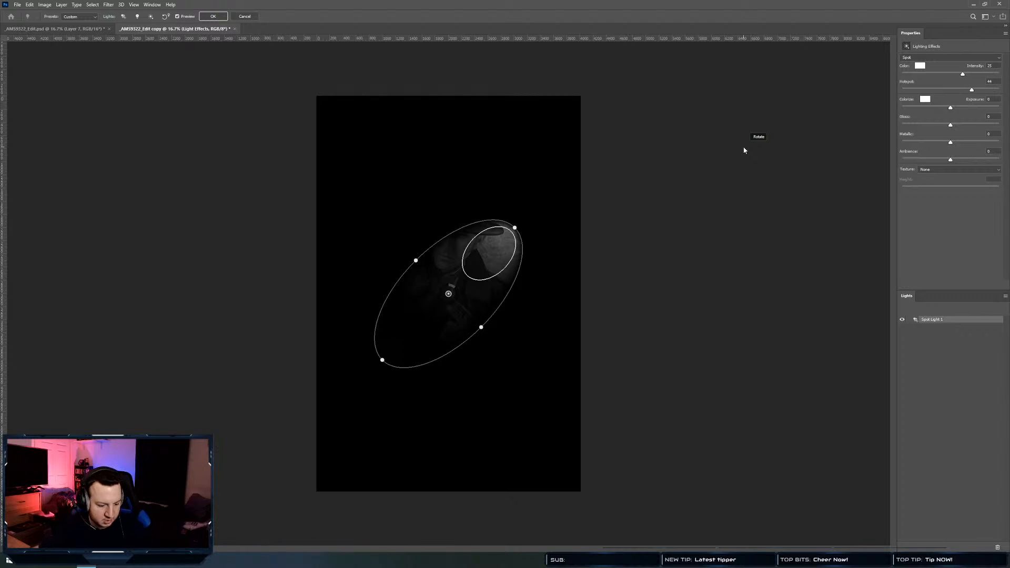
pyautogui.moveTo(492, 246); pyautogui.dragTo(471, 218)
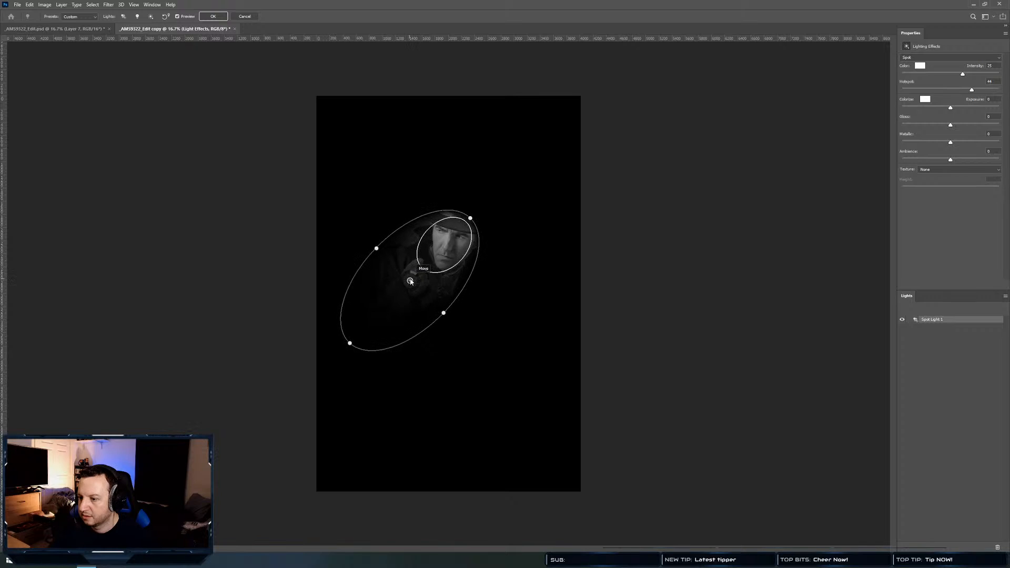
pyautogui.moveTo(472, 217); pyautogui.dragTo(528, 169)
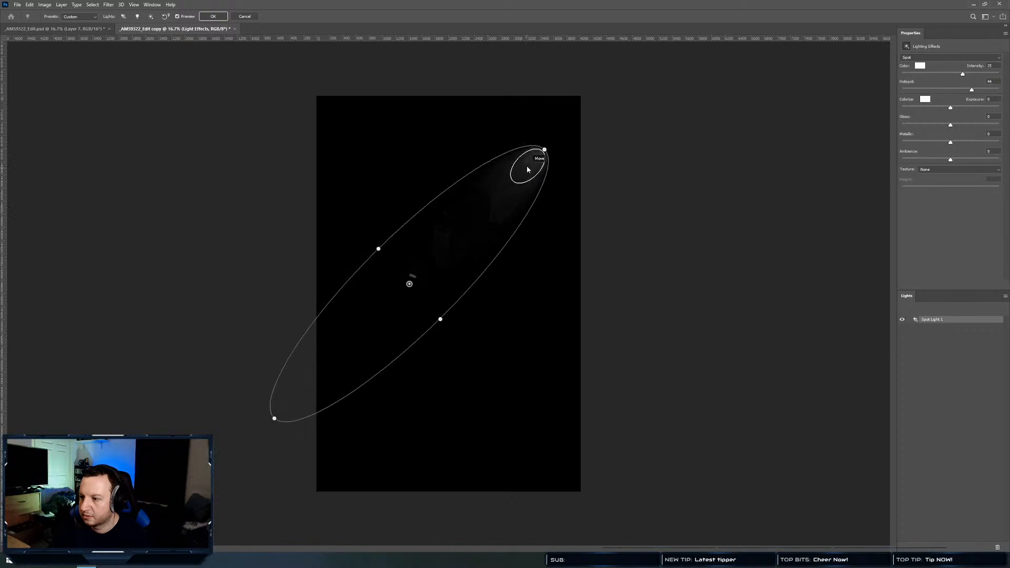
pyautogui.moveTo(440, 319); pyautogui.dragTo(542, 349)
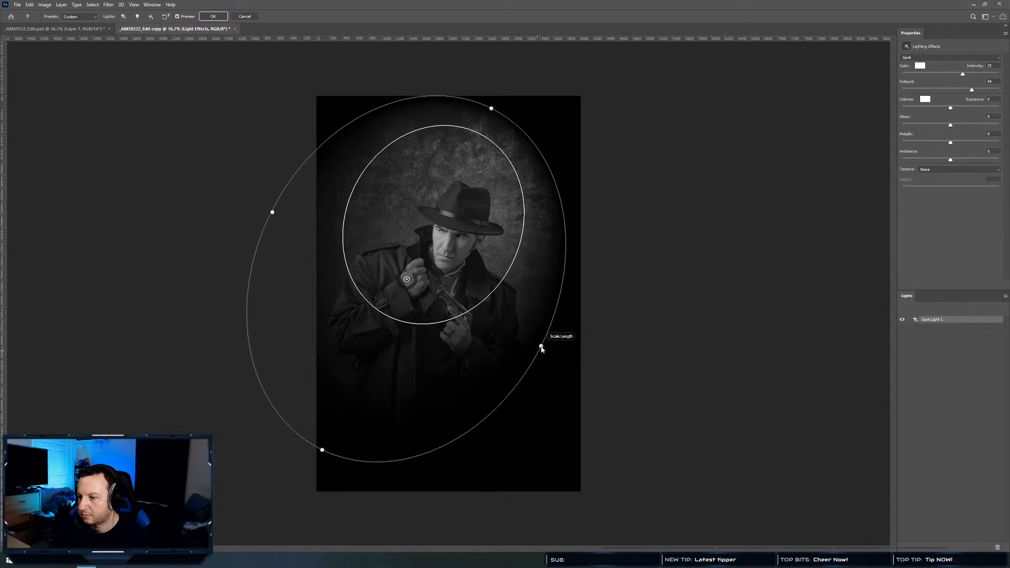
# Enlarge the spot light beyond the picture's edges and centre it around the man's hands
pyautogui.moveTo(432, 247)
pyautogui.mouseDown()
pyautogui.moveTo(456, 294)
pyautogui.moveTo(441, 266)
pyautogui.moveTo(418, 330)
pyautogui.moveTo(444, 257)
pyautogui.mouseUp()
pyautogui.moveTo(508, 128); pyautogui.dragTo(570, 42)
pyautogui.moveTo(545, 373); pyautogui.dragTo(620, 421)
pyautogui.moveTo(524, 232); pyautogui.dragTo(462, 267)
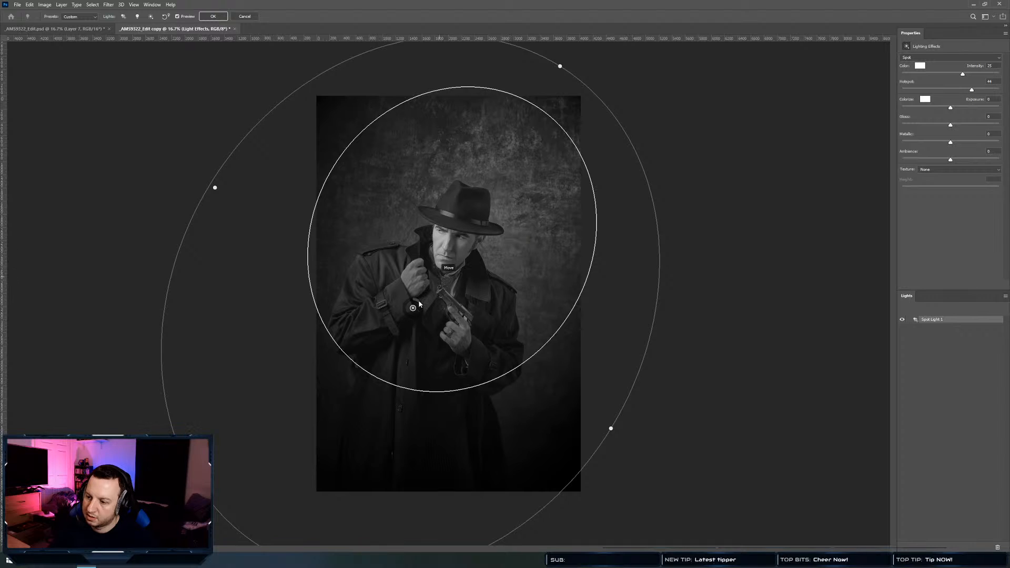
pyautogui.moveTo(420, 302); pyautogui.dragTo(421, 304)
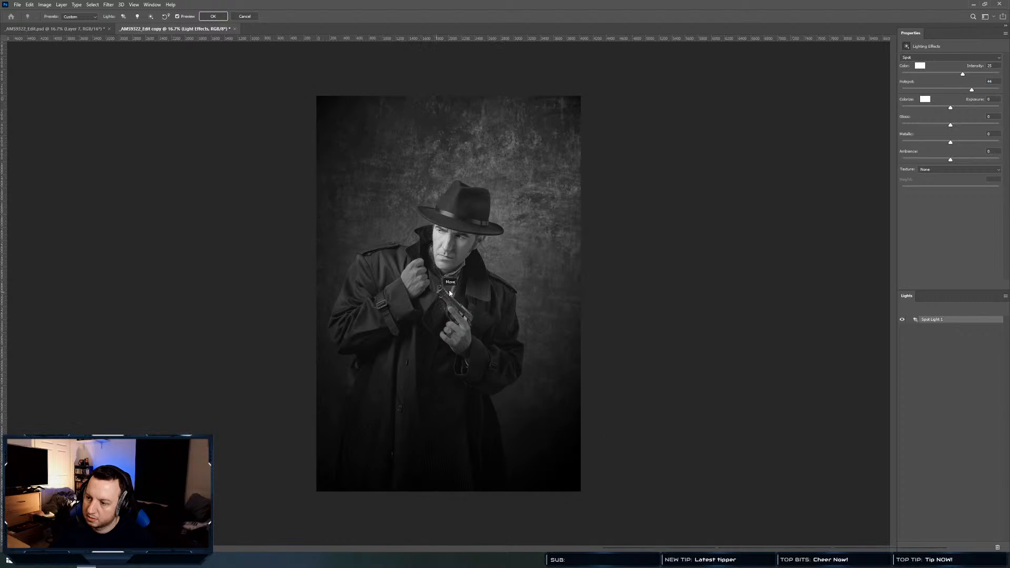
# Fine-tune the spot light's position and size, set intensity to 28 and hotspot to 13, and apply the lighting
pyautogui.moveTo(512, 264)
pyautogui.mouseDown()
pyautogui.moveTo(504, 299)
pyautogui.moveTo(518, 274)
pyautogui.mouseUp()
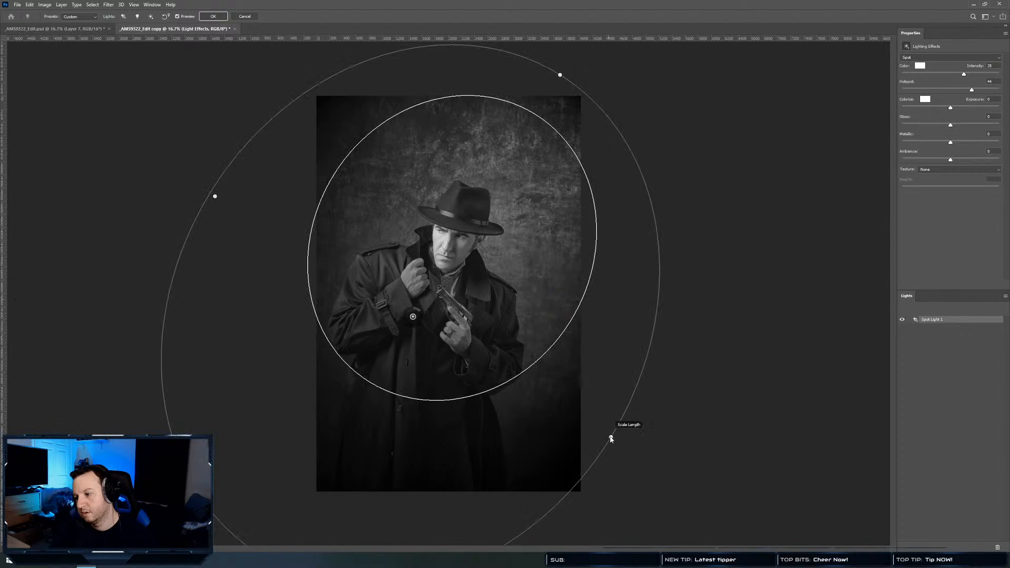
pyautogui.moveTo(613, 435); pyautogui.dragTo(634, 454)
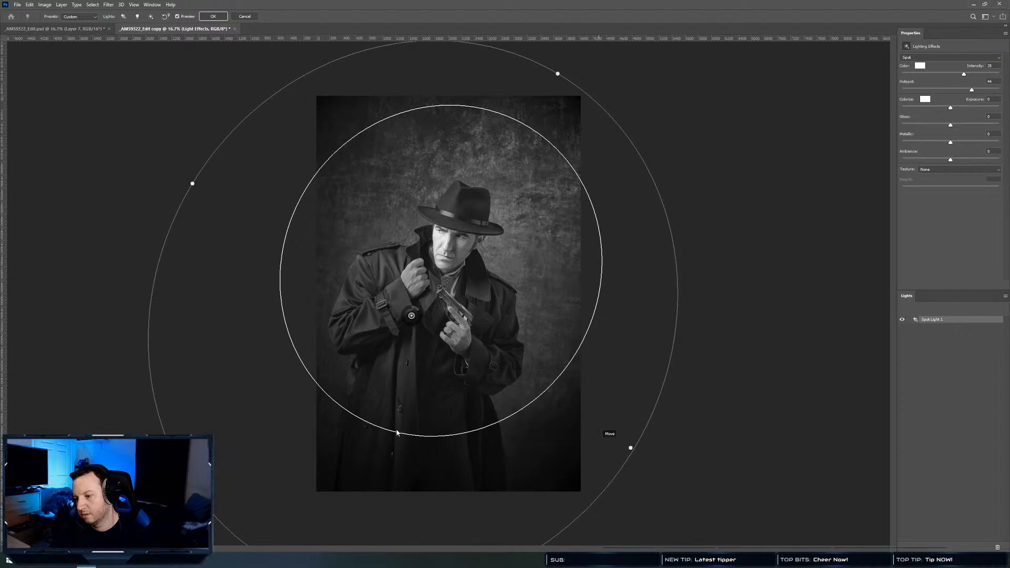
pyautogui.moveTo(382, 427); pyautogui.dragTo(413, 382)
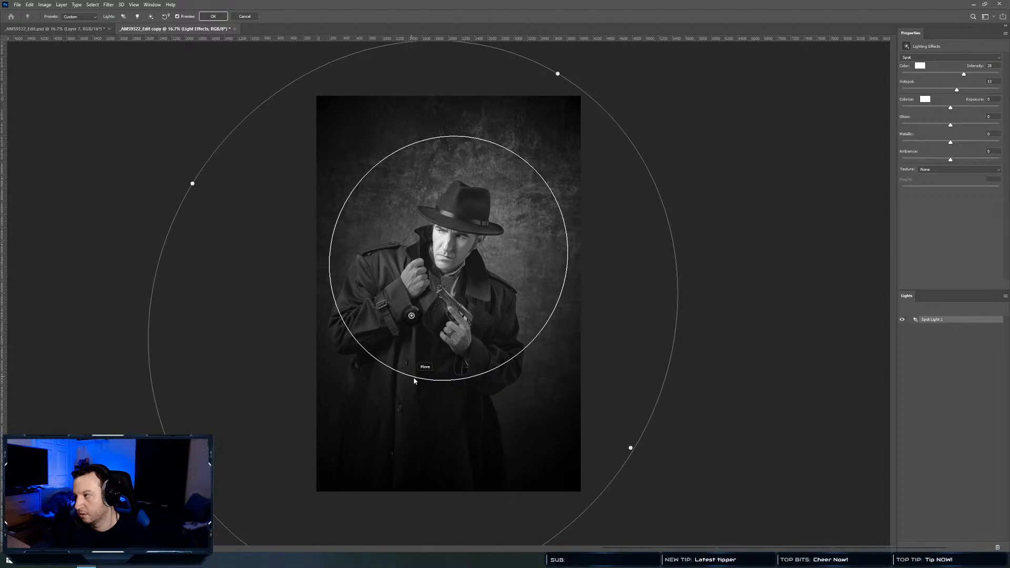
pyautogui.click(213, 17)
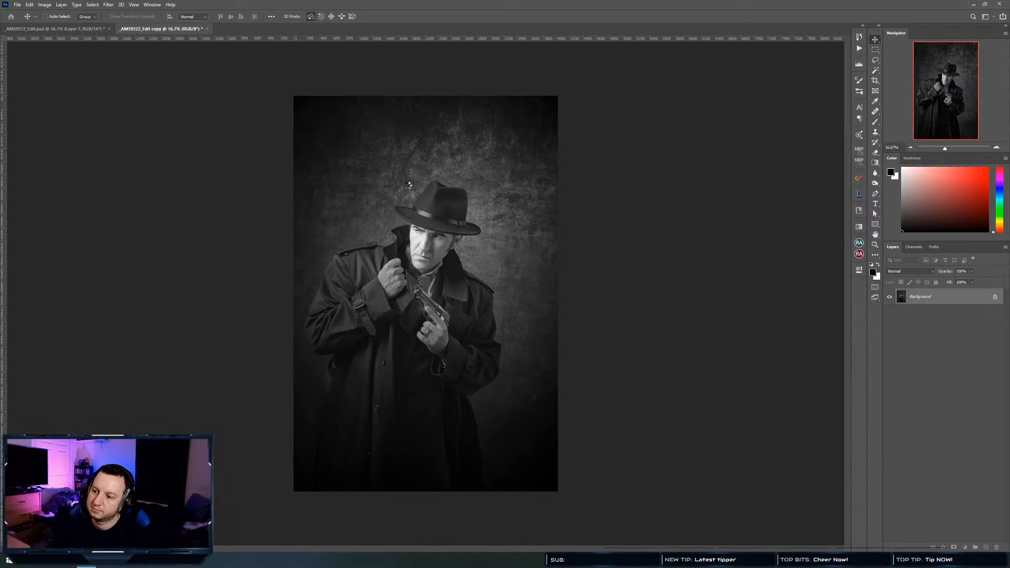
# Copy the lit picture into the original _AMS9322_Edit.psd as a new top layer, accepting the different bit depth
pyautogui.moveTo(398, 178); pyautogui.dragTo(423, 179)
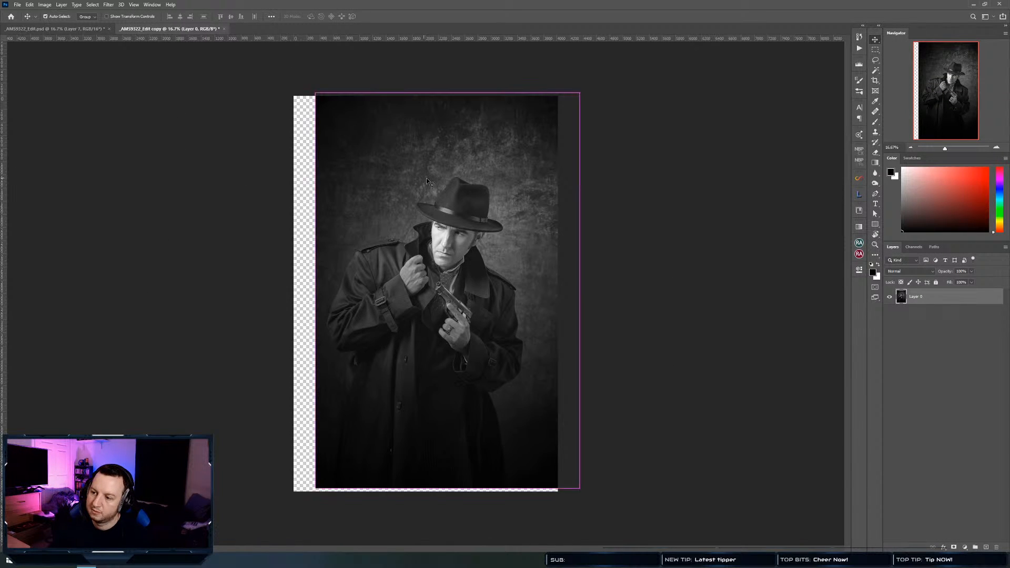
pyautogui.hotkey('ctrl', 'z')
pyautogui.moveTo(62, 40); pyautogui.dragTo(637, 194)
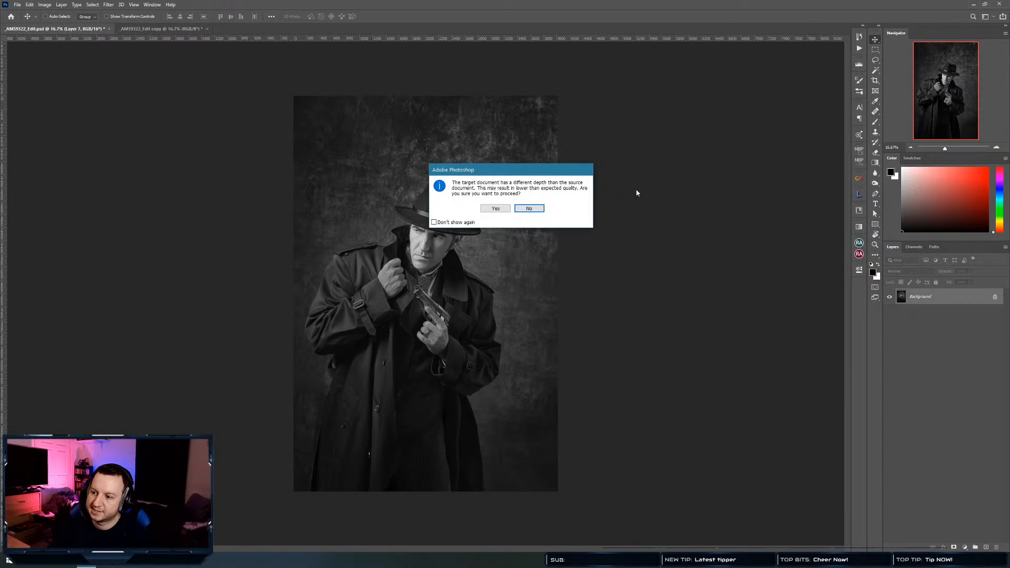
pyautogui.click(494, 209)
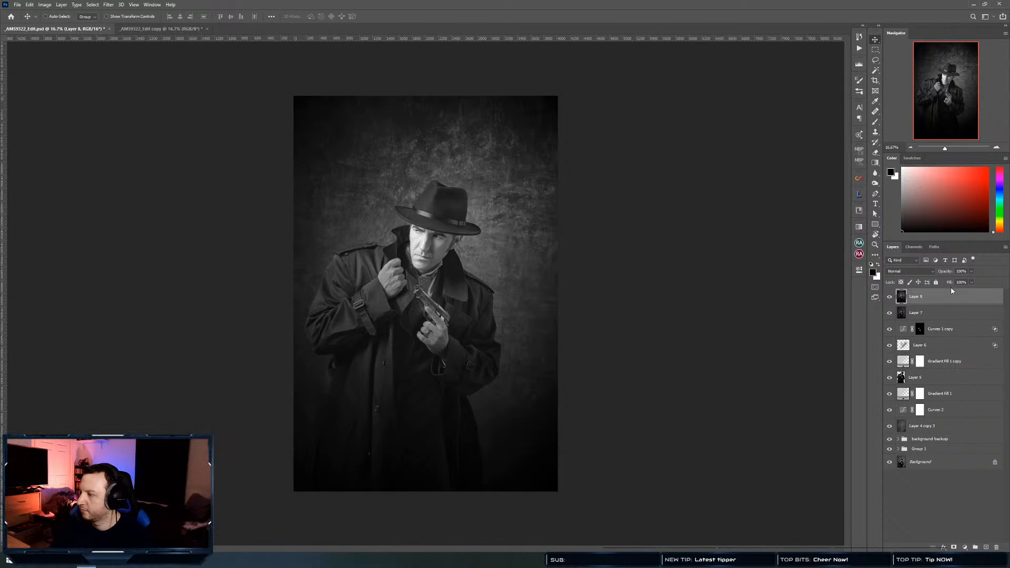
# Lower the opacity of the lit top layer to about 29%
pyautogui.click(971, 272)
pyautogui.click(937, 281)
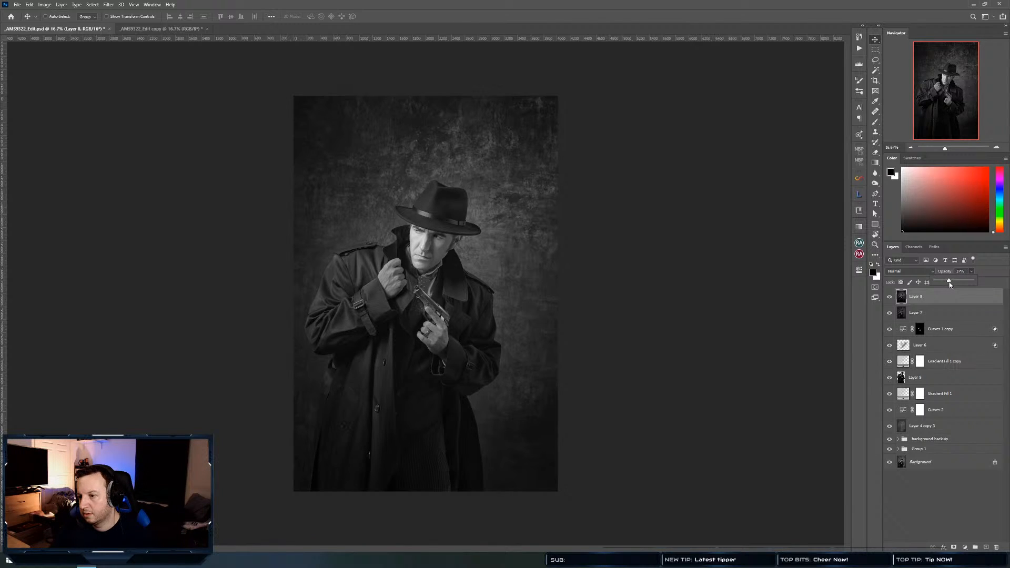
pyautogui.moveTo(946, 283); pyautogui.dragTo(951, 283)
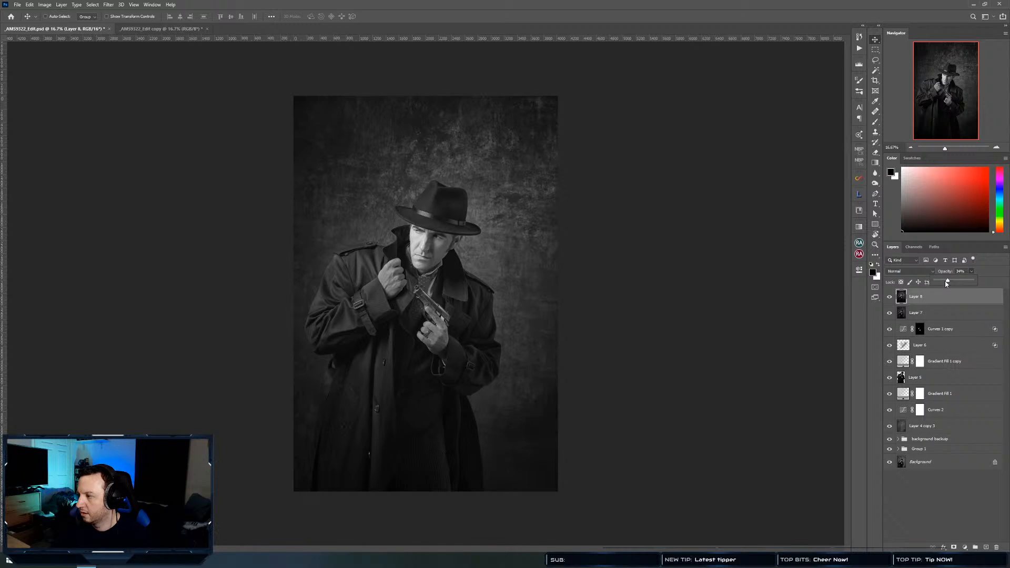
pyautogui.click(938, 298)
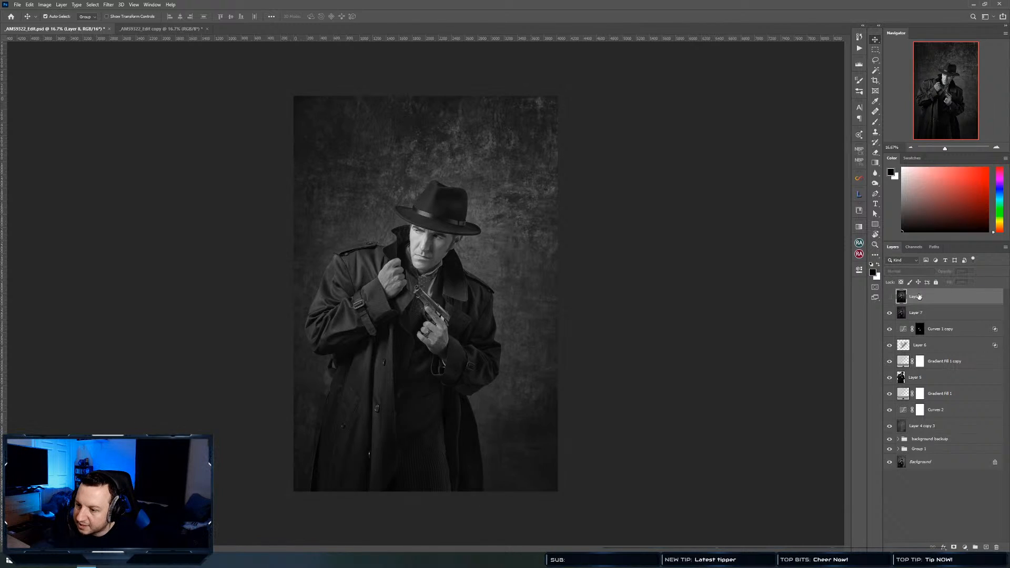
# Switch the lit top layer off and on to judge its effect on the picture
pyautogui.hotkey('ctrl', ',')
pyautogui.hotkey('ctrl', ',')
pyautogui.hotkey('ctrl', ',')
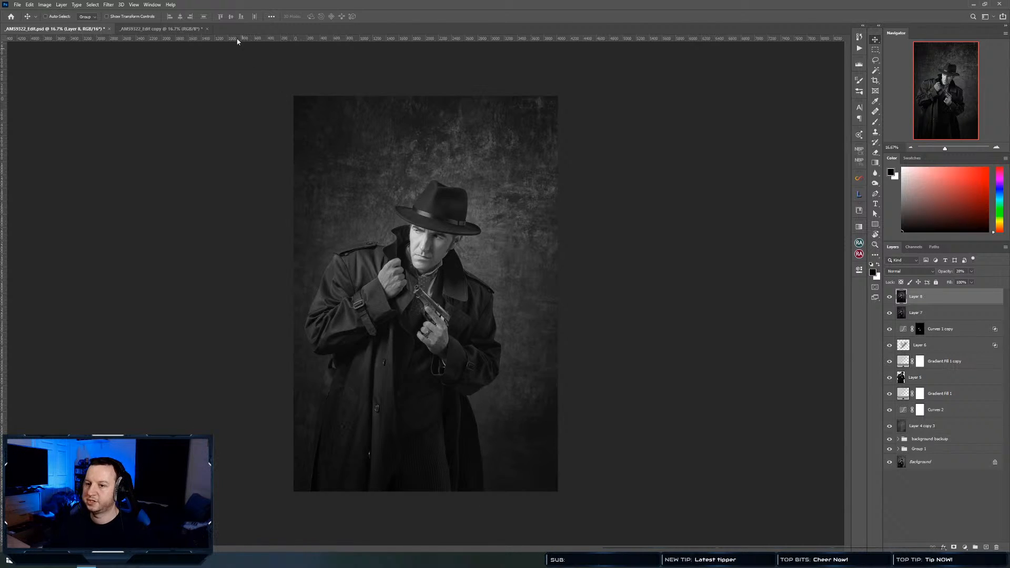
# Close the duplicate document without saving it and save the original _AMS9322_Edit.psd
pyautogui.click(178, 30)
pyautogui.hotkey('ctrl', 'w')
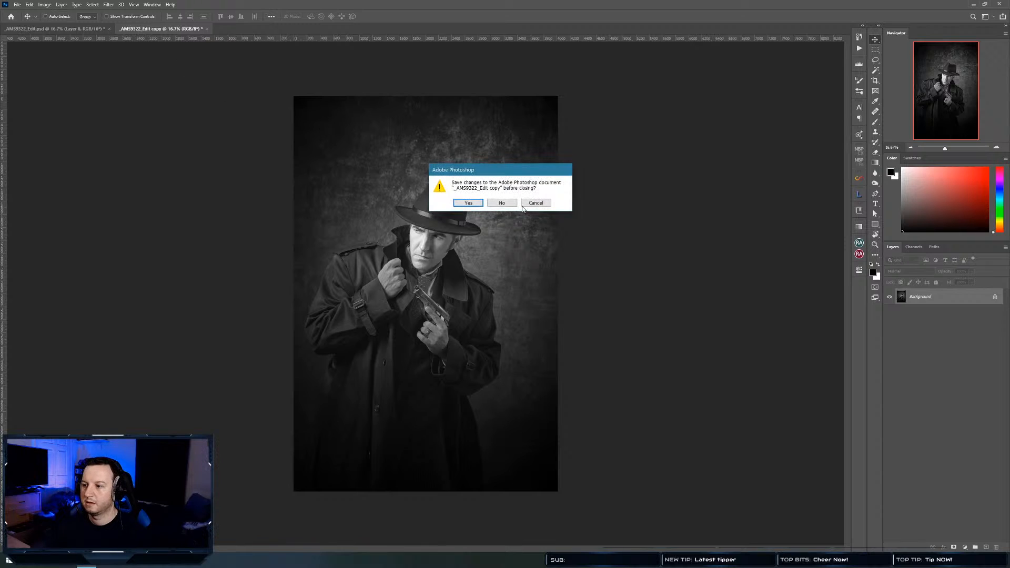
pyautogui.press('n')
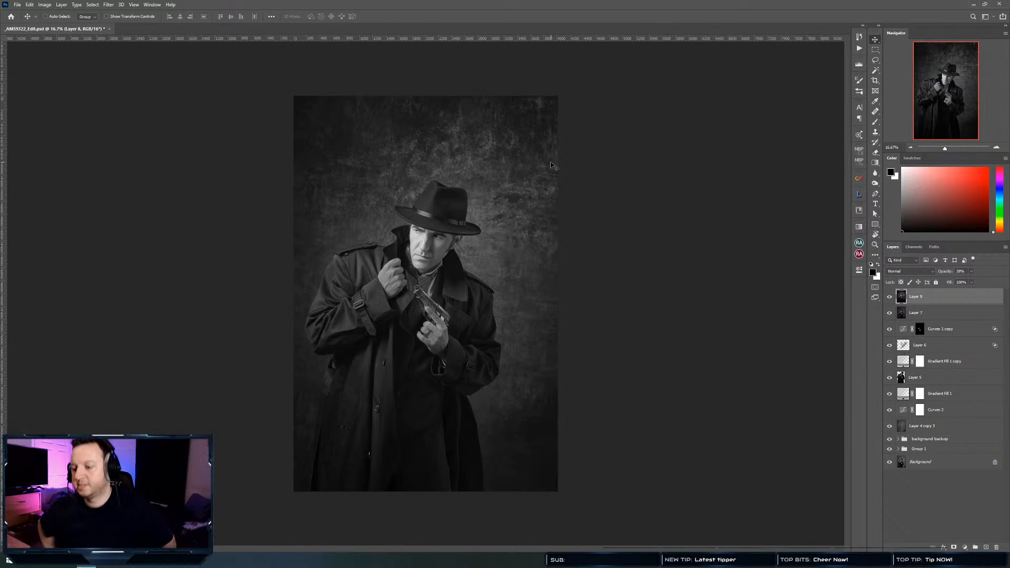
pyautogui.press('ctrl')
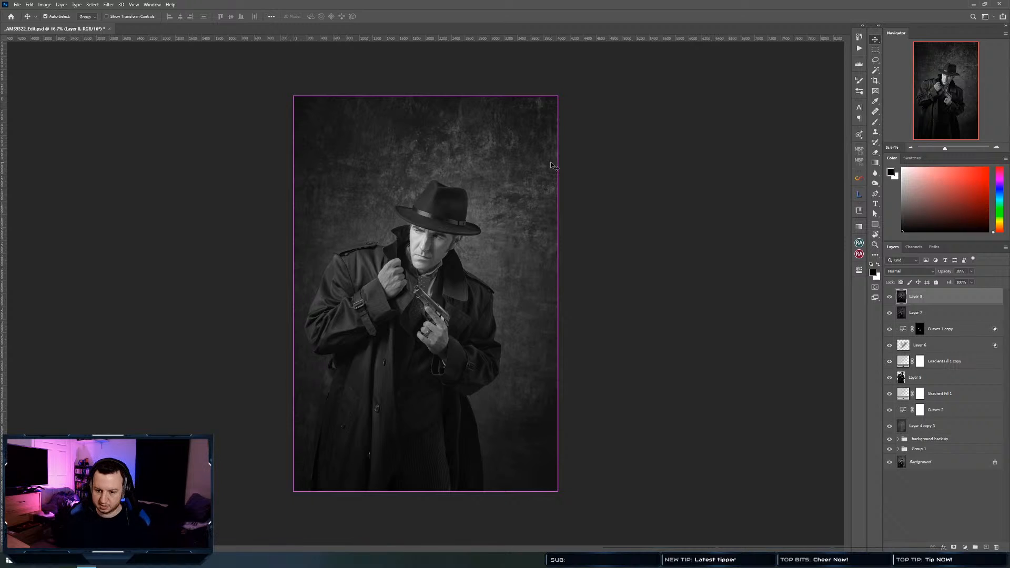
pyautogui.hotkey('ctrl', 's')
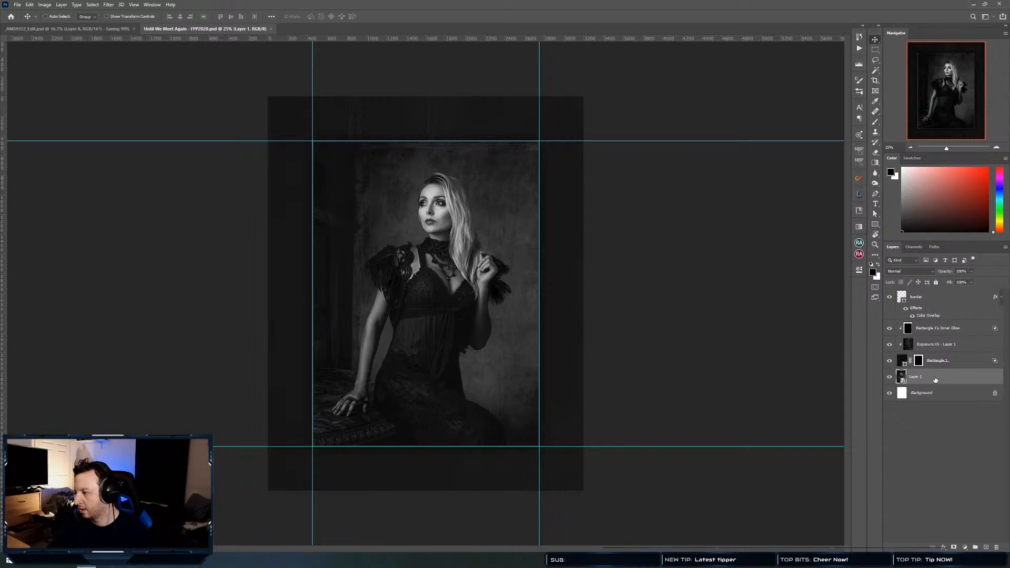
# Open the contents of the Layer 1 smart object in Until We Meet Again - FPP2020.psd and return to _AMS9322_Edit.psd
pyautogui.press('ctrl')
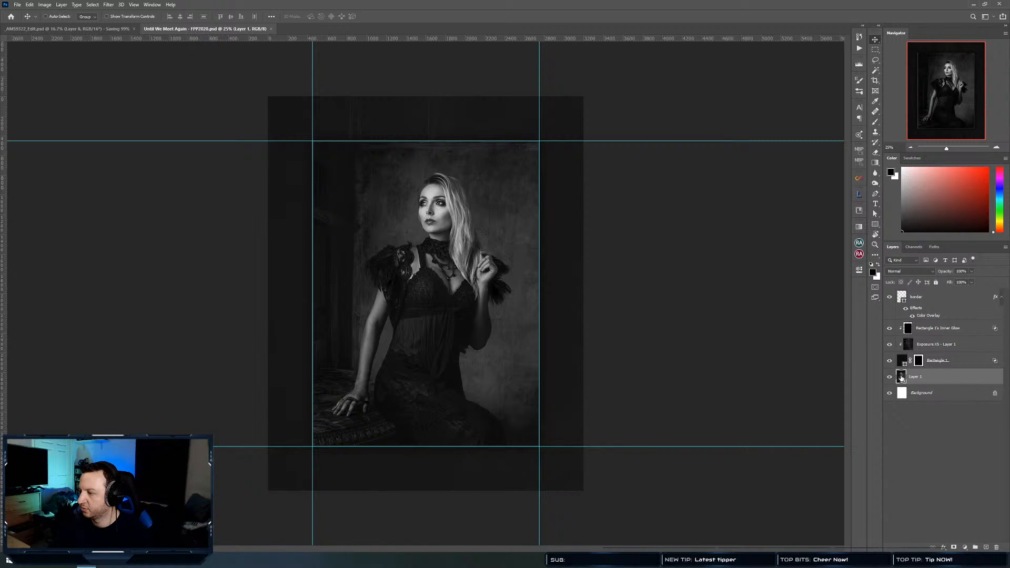
pyautogui.doubleClick(902, 377)
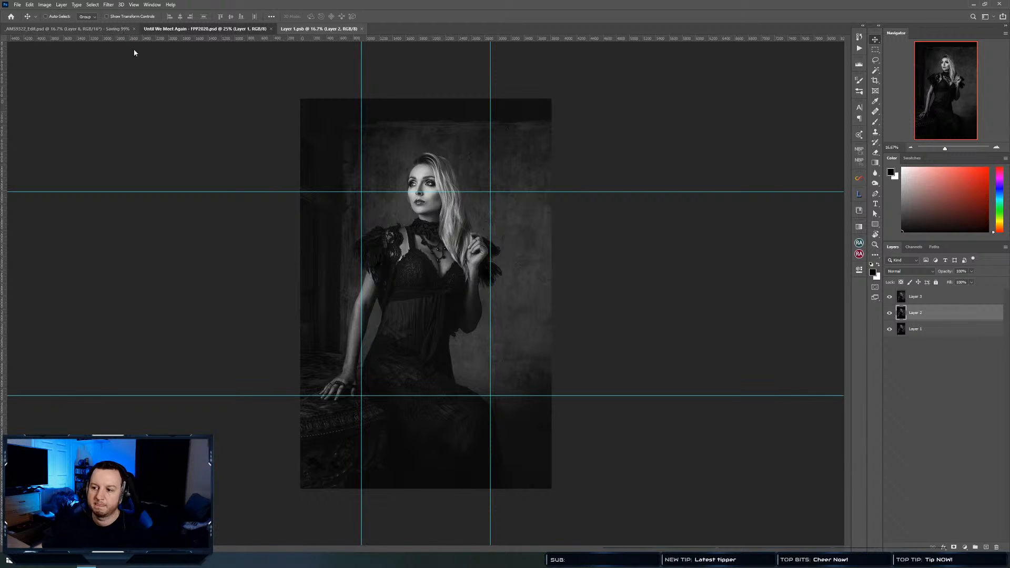
pyautogui.click(158, 30)
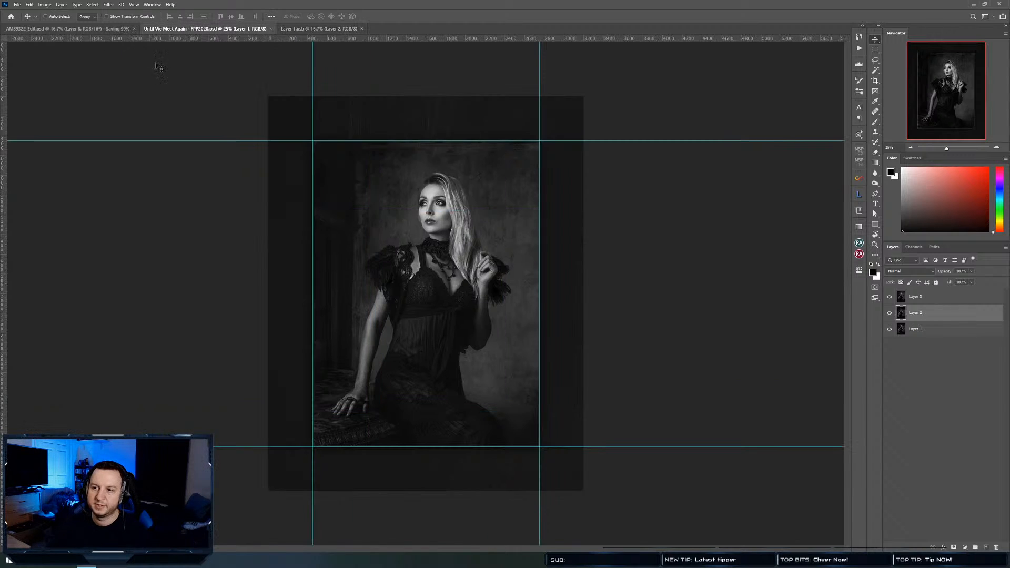
pyautogui.click(94, 32)
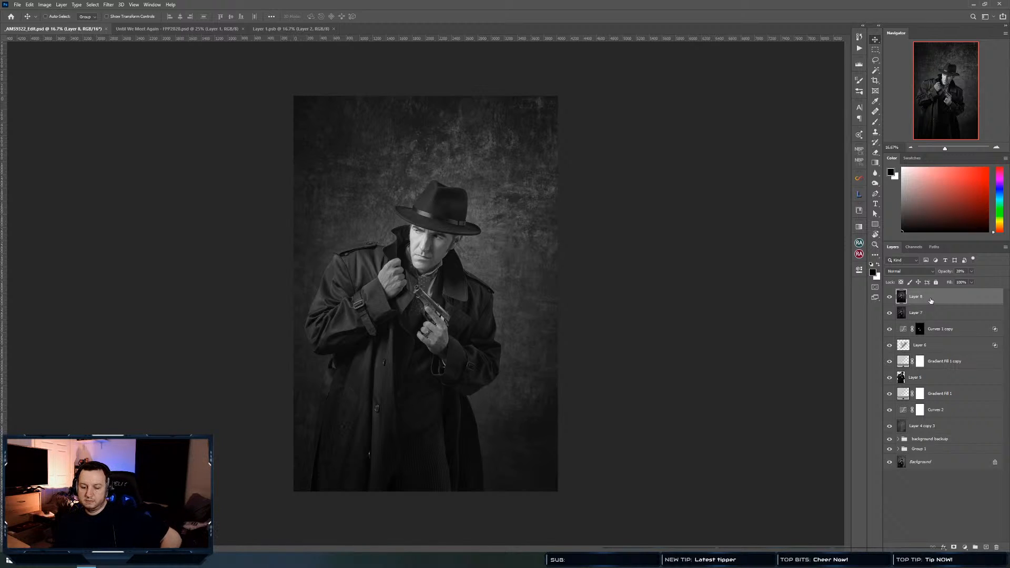
# Stamp all visible layers of _AMS9322_Edit.psd into a new top layer and copy that layer into Layer 1.psb
pyautogui.hotkey('ctrl', 'alt', 'shift', 'e')
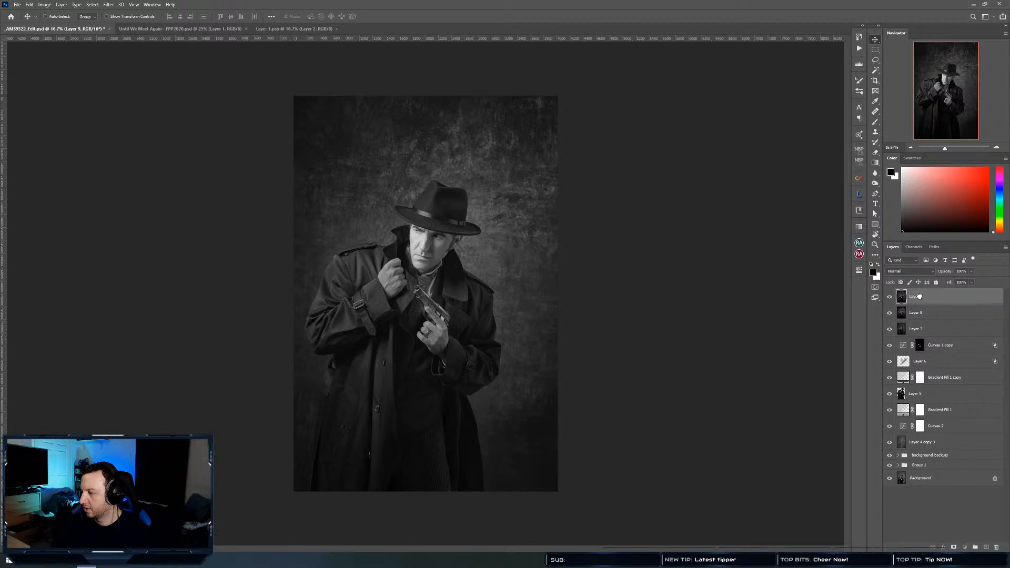
pyautogui.moveTo(919, 296); pyautogui.dragTo(433, 203)
pyautogui.click(495, 209)
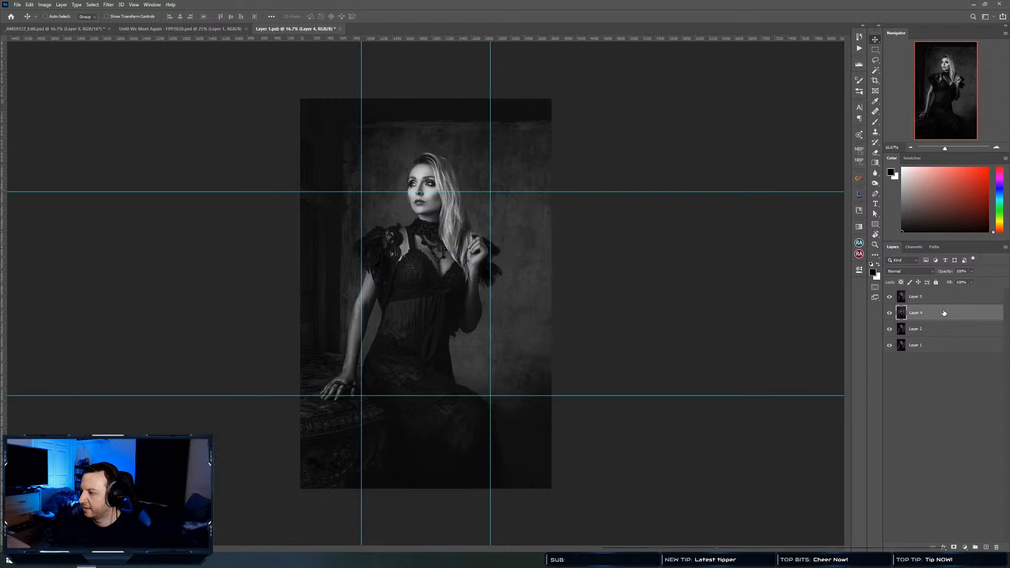
# Convert the copied man-in-hat layer to a smart object and delete the three older portrait layers from Layer 1.psb
pyautogui.rightClick(940, 313)
pyautogui.click(874, 329)
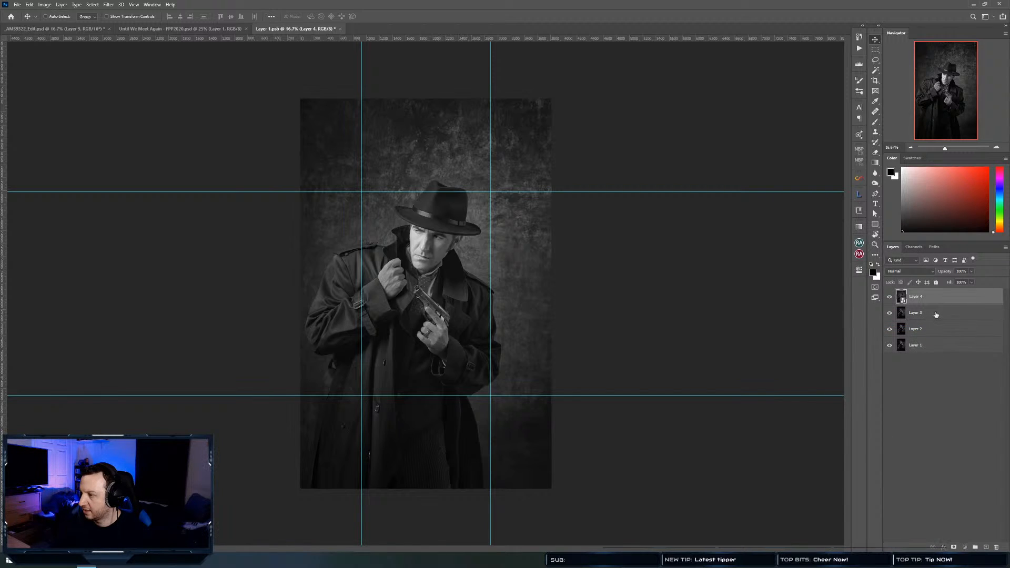
pyautogui.click(936, 314)
pyautogui.keyDown('shift'); pyautogui.click(927, 348); pyautogui.keyUp('shift')
pyautogui.press('Delete')
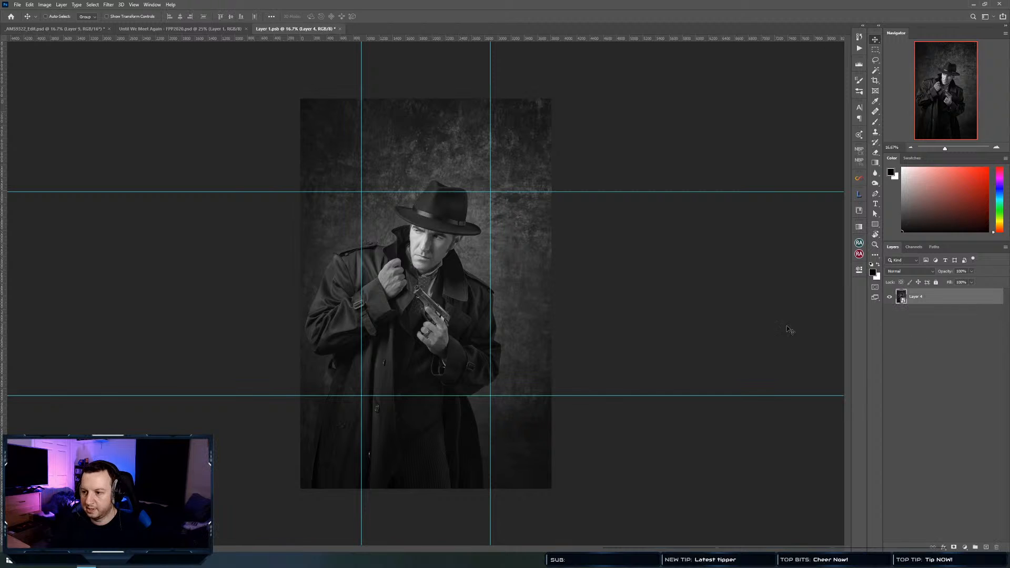
# Close the _AMS9322_Edit.psd document
pyautogui.click(68, 29)
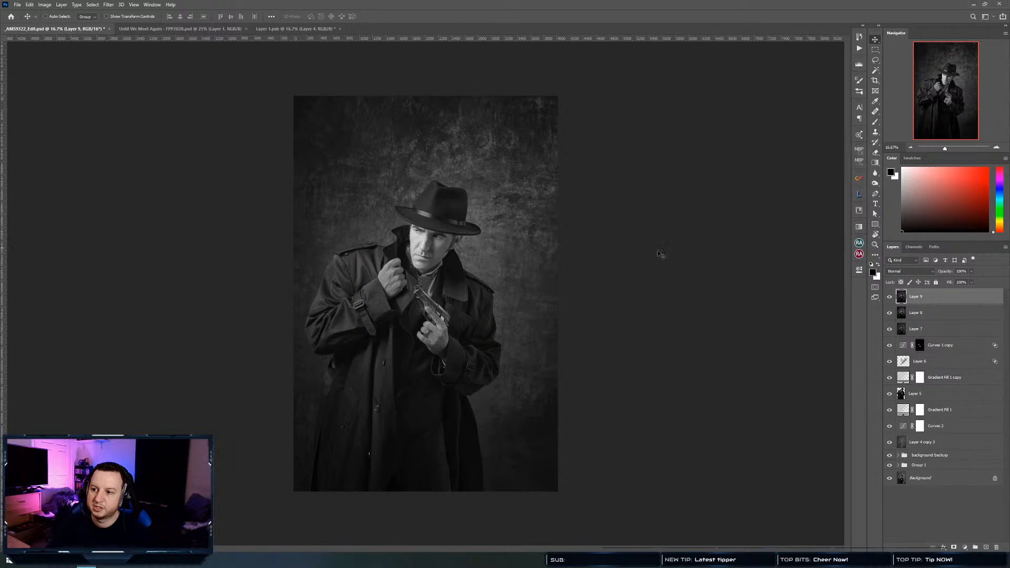
pyautogui.hotkey('ctrl', 'w')
pyautogui.click(501, 204)
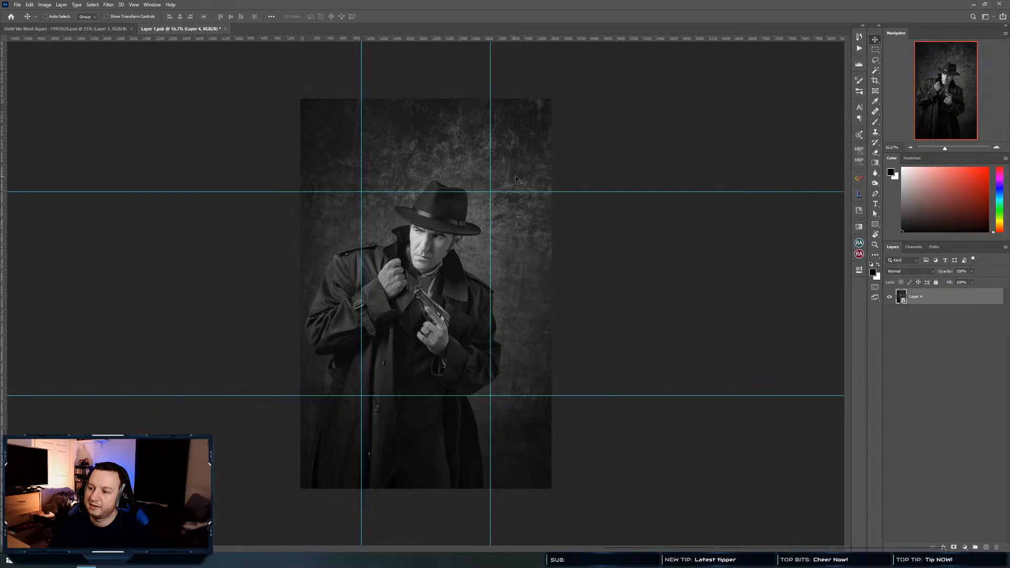
# Save Layer 1.psb to update the smart object and return to Until We Meet Again - FPP2020.psd
pyautogui.click(84, 30)
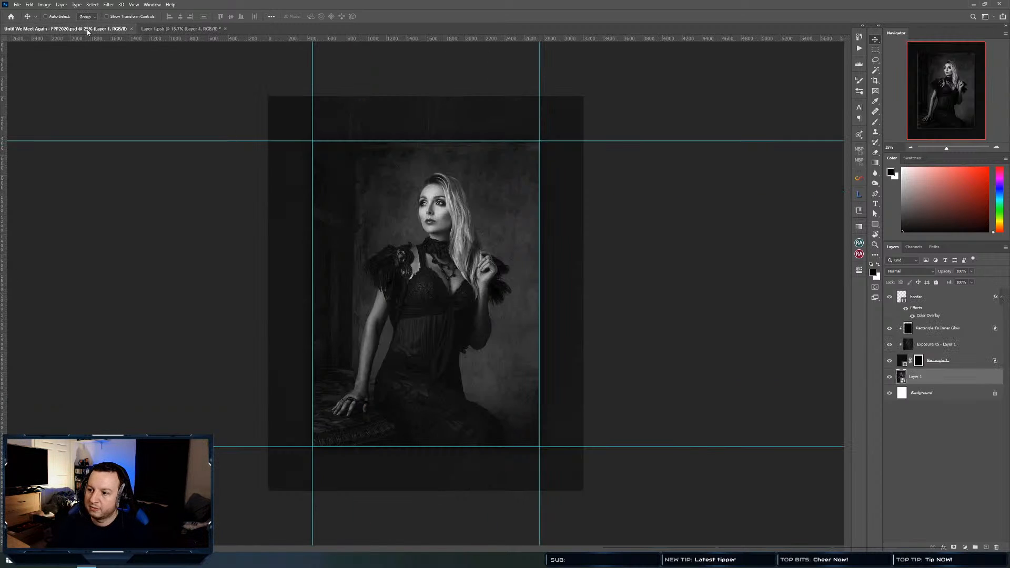
pyautogui.click(181, 30)
pyautogui.hotkey('ctrl', 's')
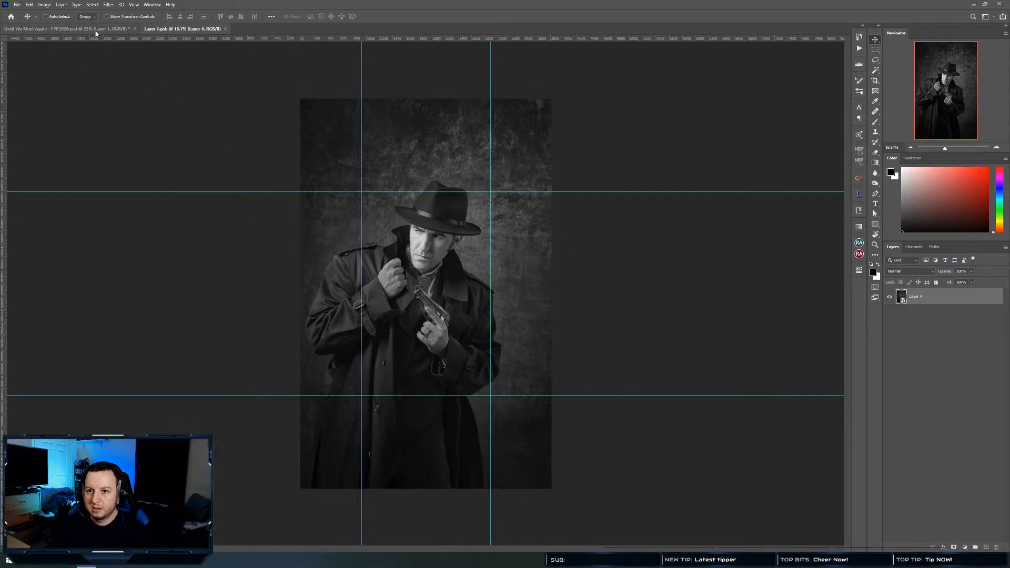
pyautogui.hotkey('ctrl', 'Tab')
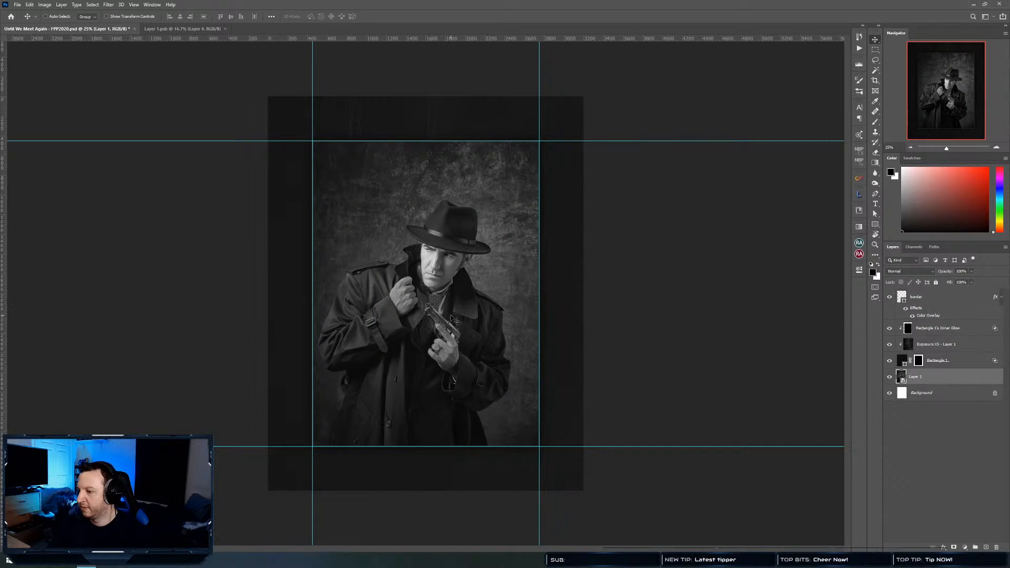
# Move the picture up behind the border frame and scale it down until its top edge meets the canvas top
pyautogui.moveTo(462, 318); pyautogui.dragTo(455, 299)
pyautogui.hotkey('ctrl', 't')
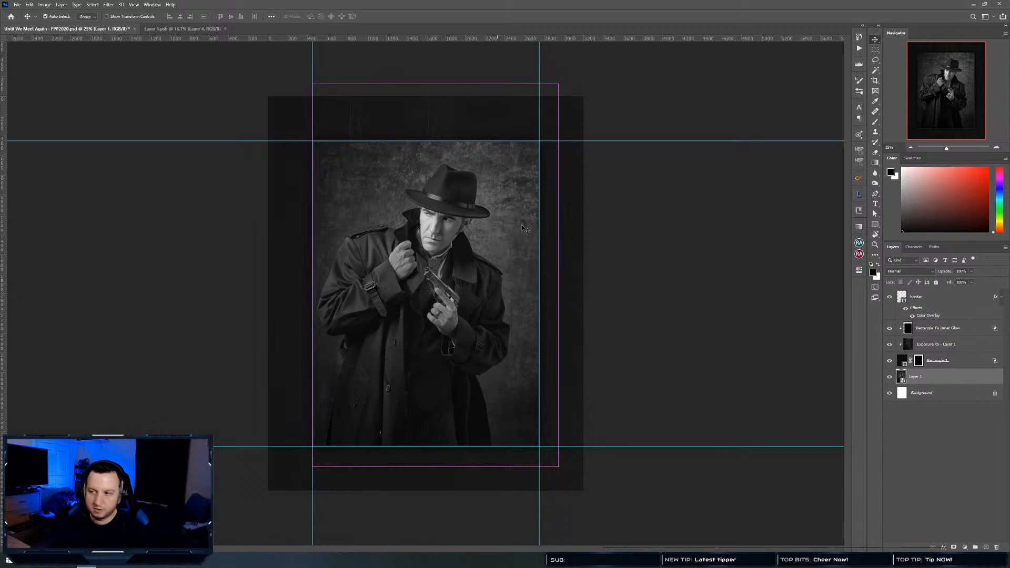
pyautogui.moveTo(556, 86)
pyautogui.mouseDown()
pyautogui.moveTo(546, 103)
pyautogui.moveTo(550, 96)
pyautogui.mouseUp()
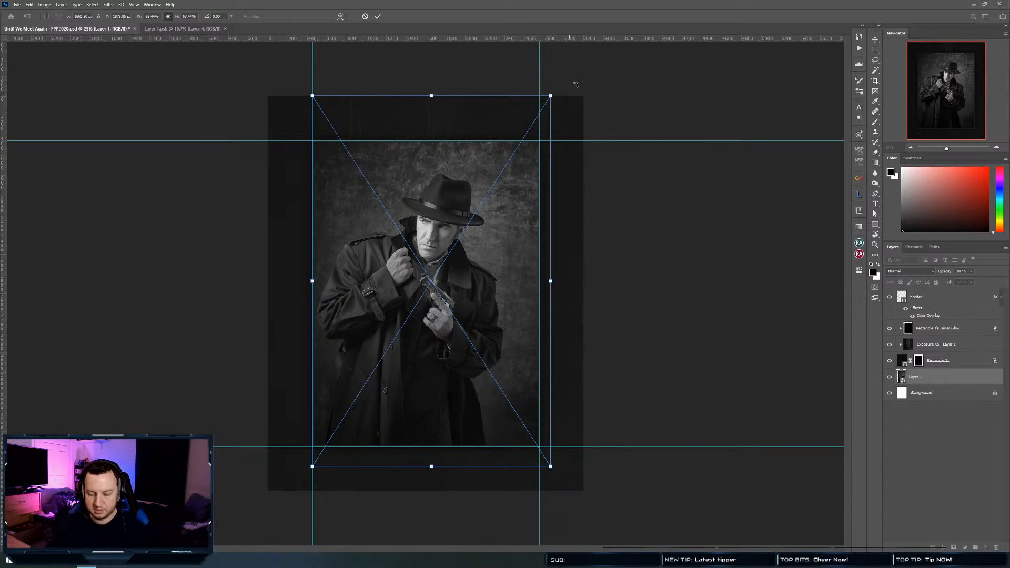
pyautogui.press('Return')
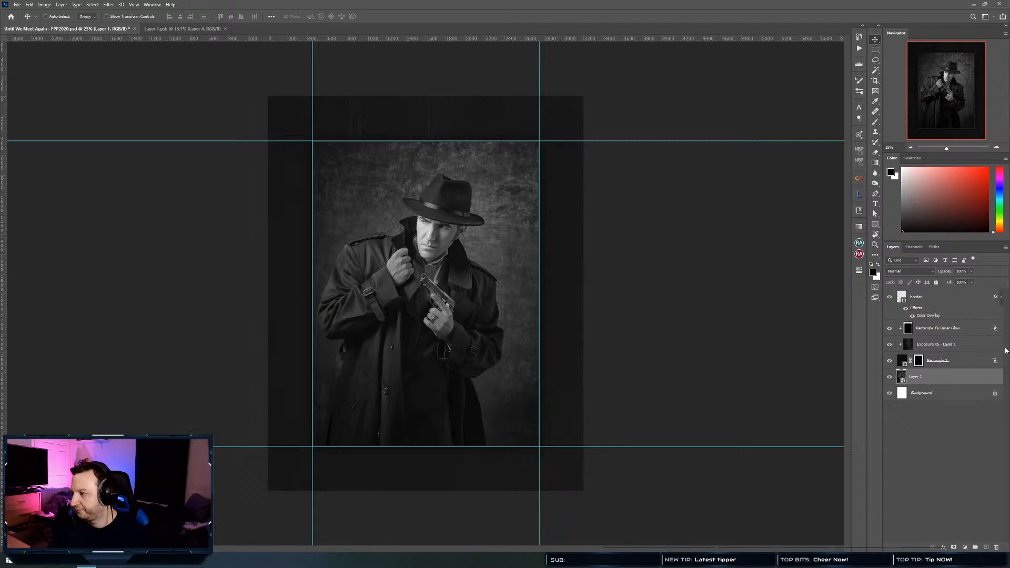
# Switch the Exposure X5 - Layer 1 texture and the Layer 1 picture off and on to compare, and hide the guides
pyautogui.click(967, 347)
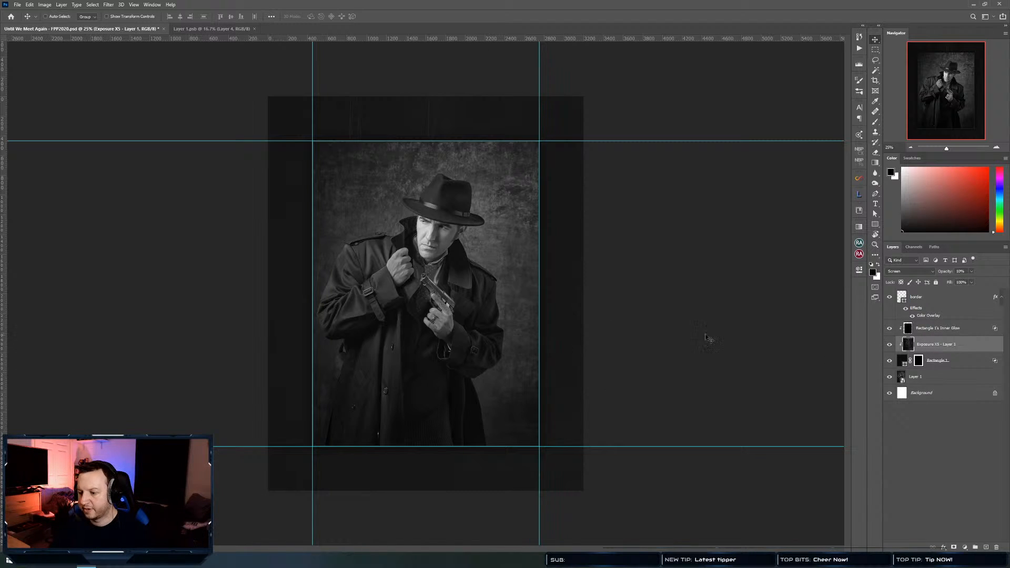
pyautogui.click(890, 346)
pyautogui.click(890, 346)
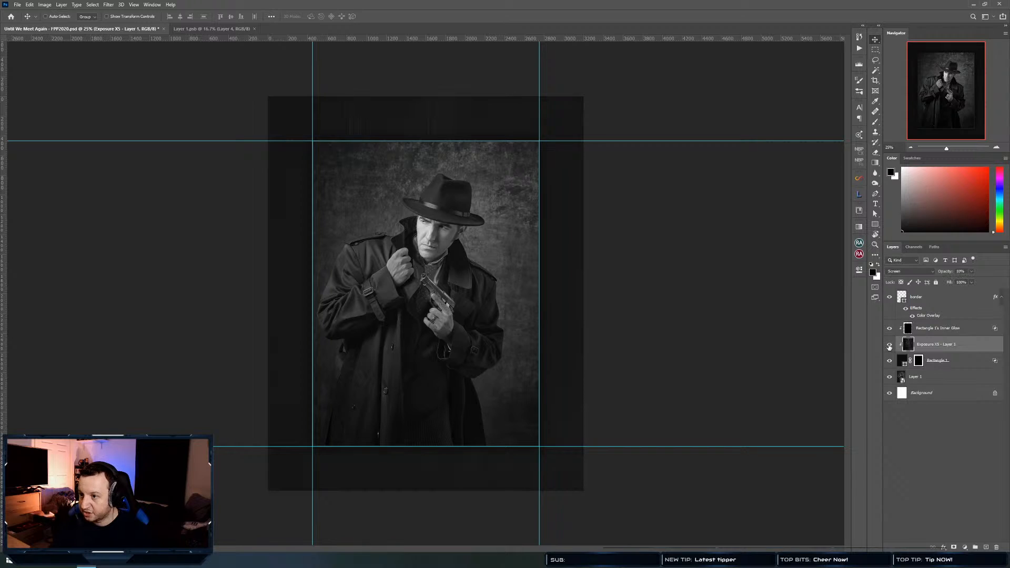
pyautogui.click(890, 345)
pyautogui.click(890, 346)
pyautogui.hotkey('ctrl', ';')
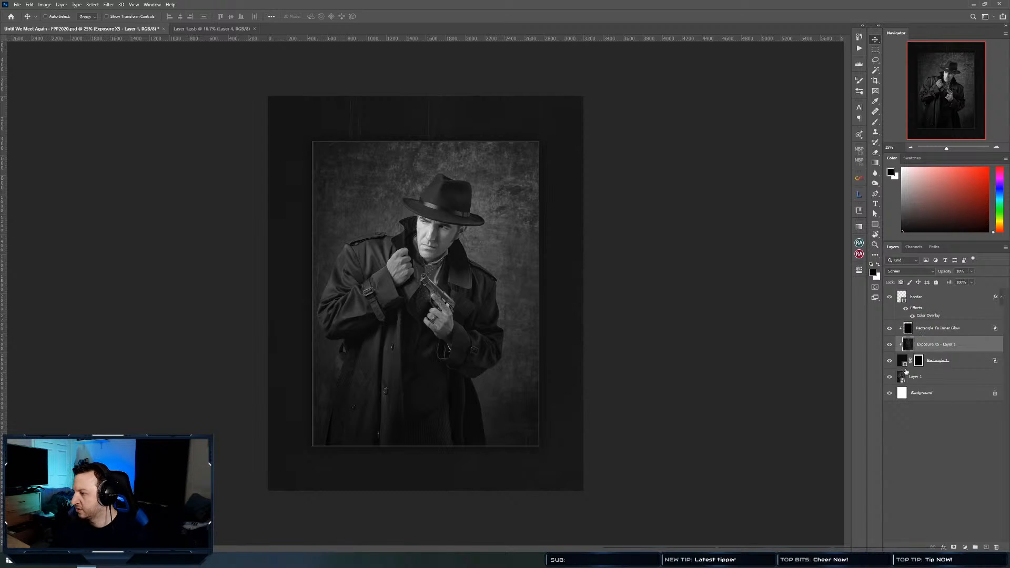
pyautogui.click(891, 377)
pyautogui.click(891, 378)
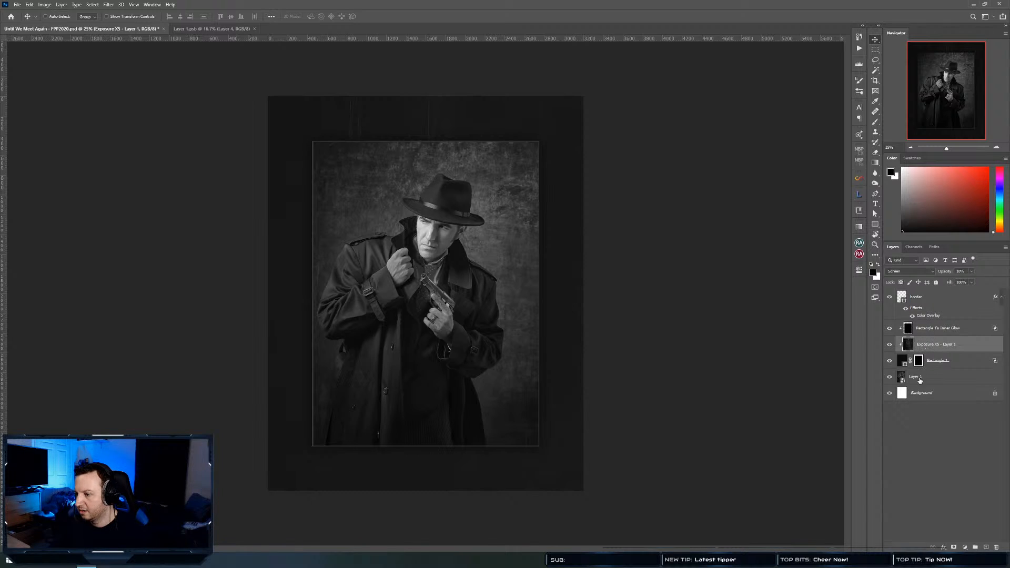
# Check the Rectangle 1 border fill, set its colour to #070707, and select the Exposure X5 - Layer 1 texture layer
pyautogui.click(898, 364)
pyautogui.click(891, 362)
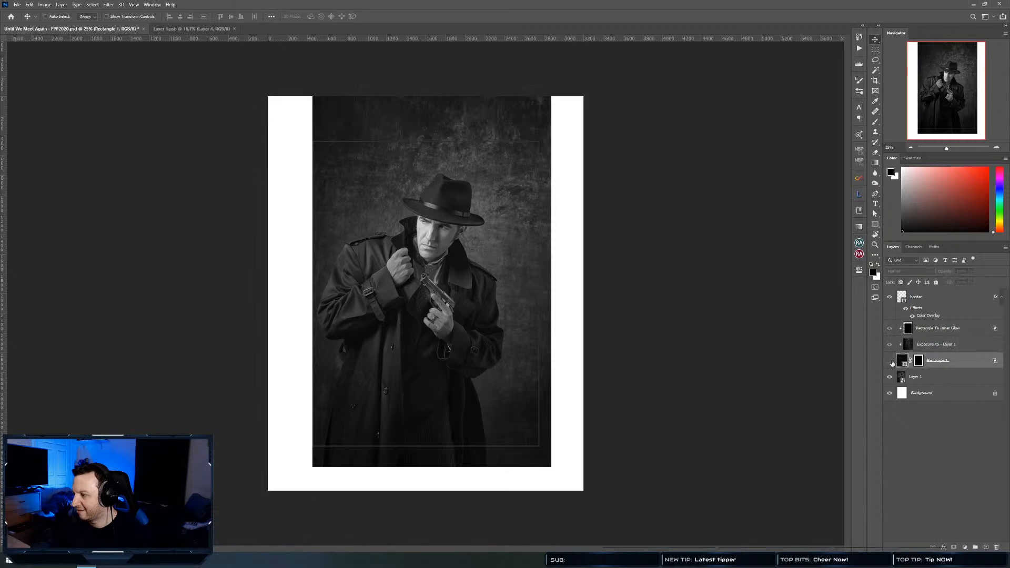
pyautogui.click(890, 362)
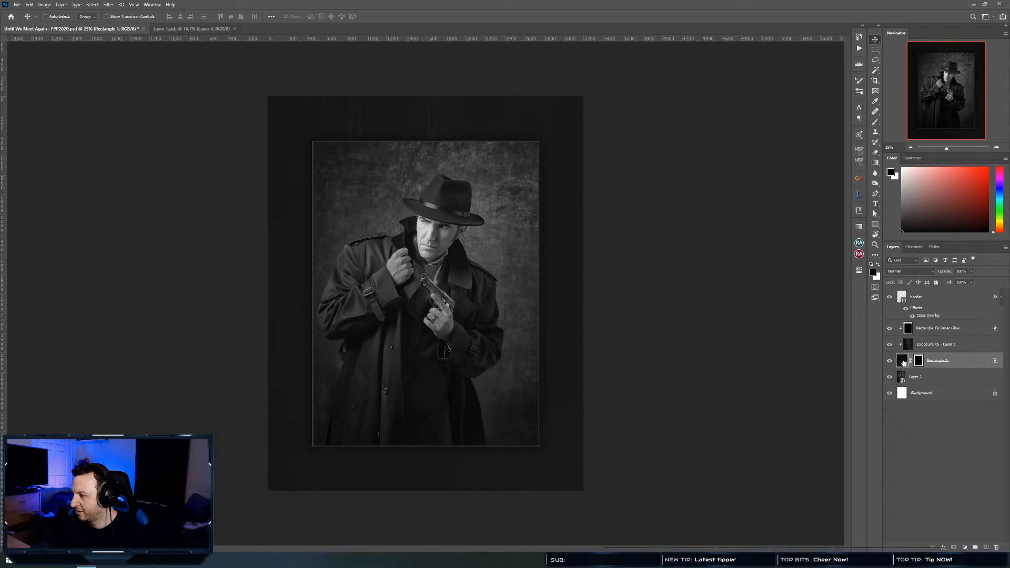
pyautogui.doubleClick(904, 362)
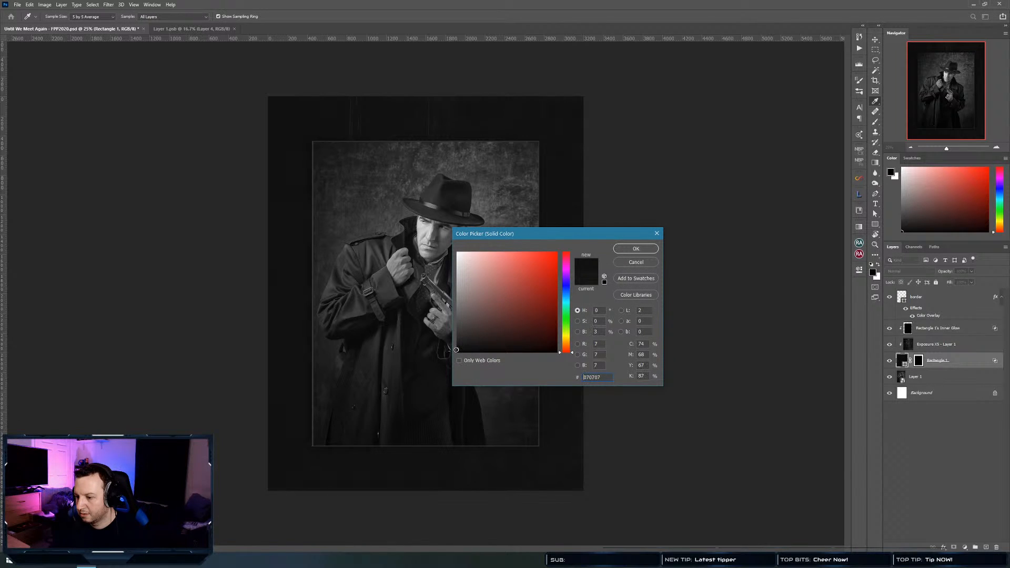
pyautogui.click(636, 249)
pyautogui.click(950, 349)
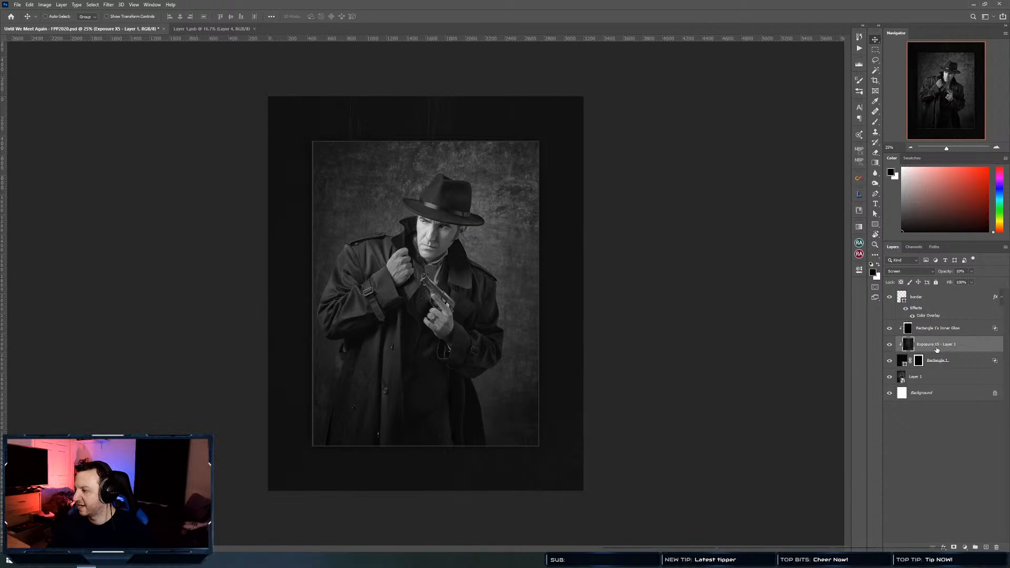
pyautogui.moveTo(98, 28); pyautogui.dragTo(140, 30)
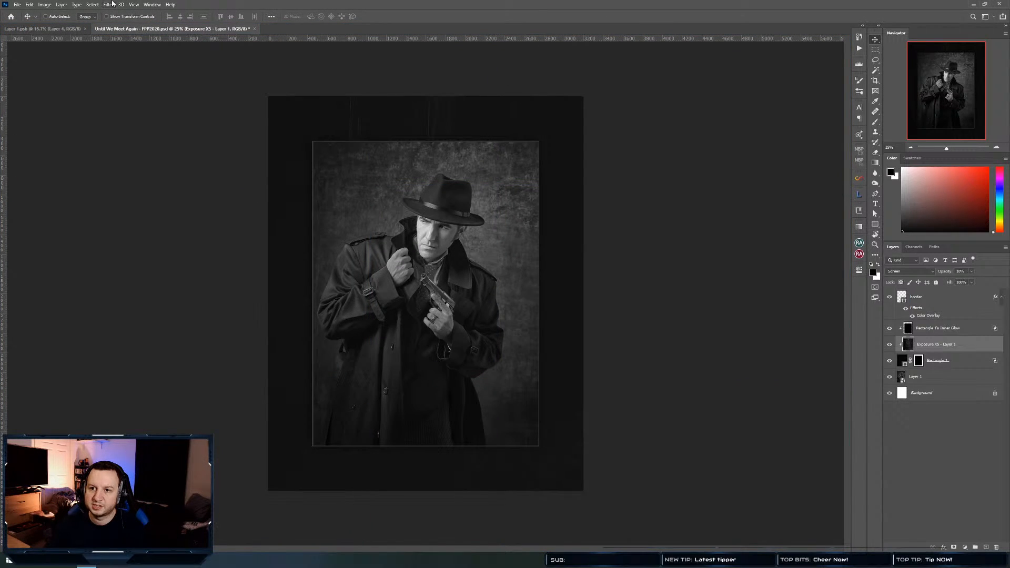
pyautogui.click(109, 4)
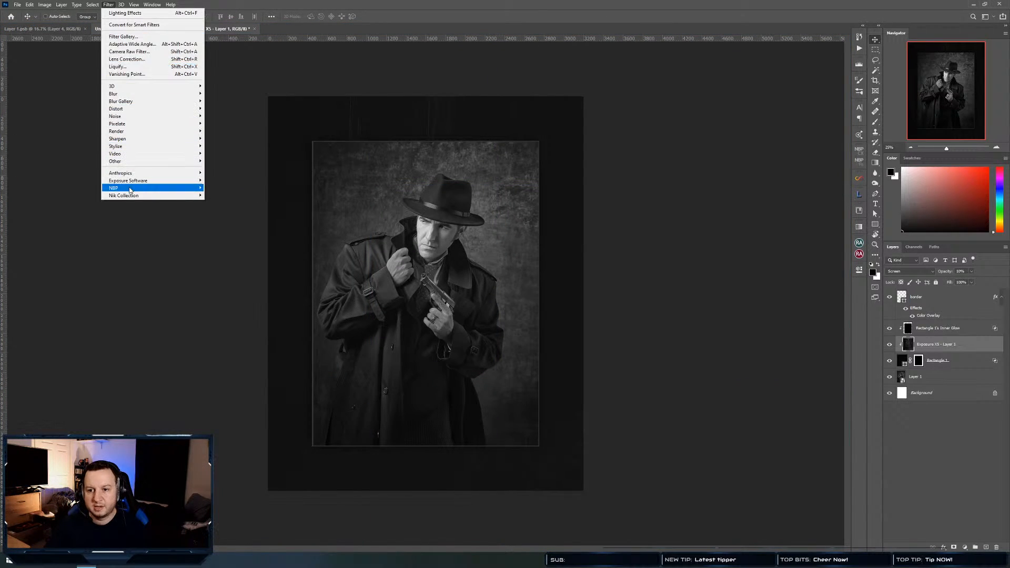
pyautogui.moveTo(185, 189)
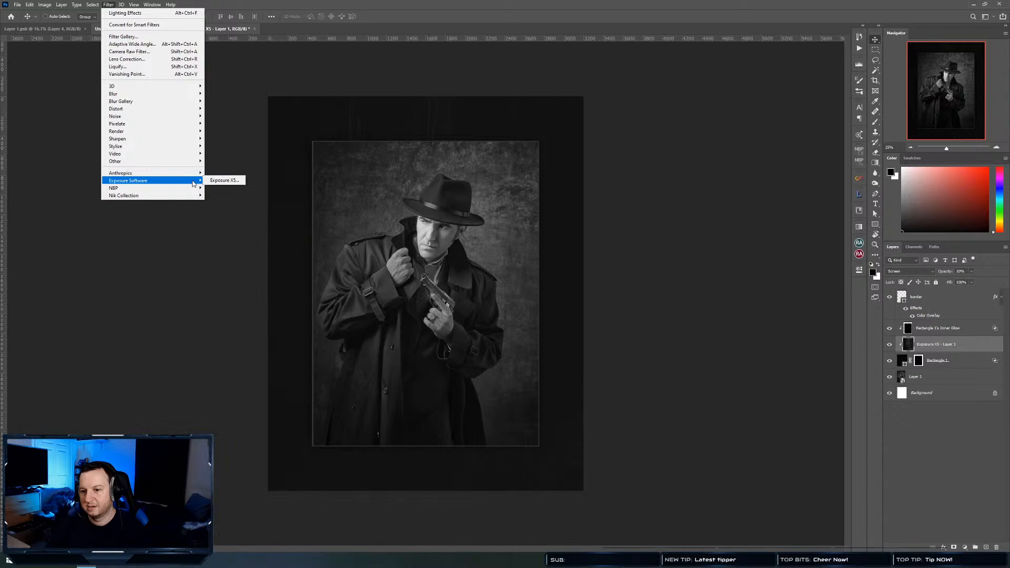
pyautogui.click(218, 181)
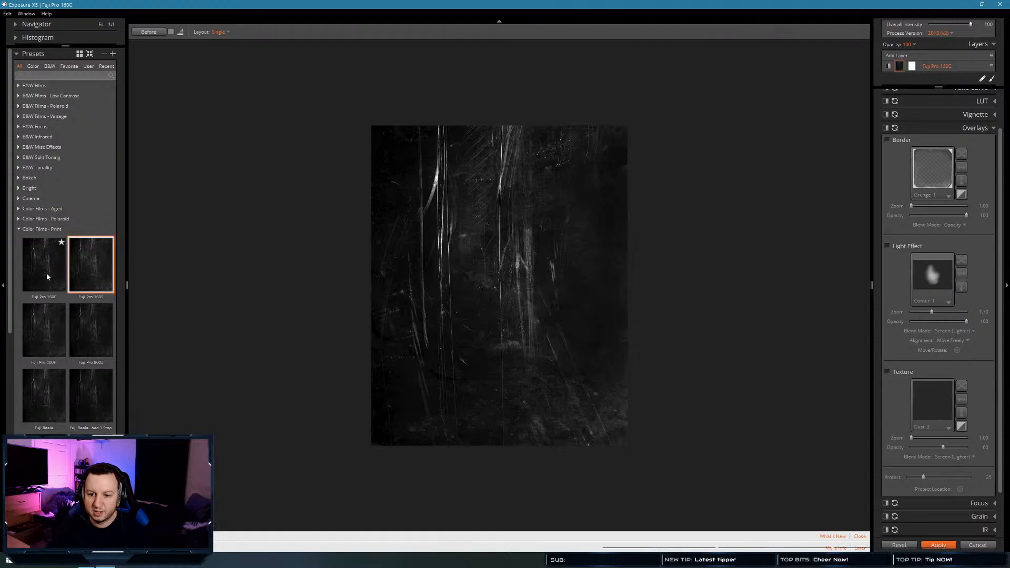
pyautogui.click(42, 229)
pyautogui.click(892, 546)
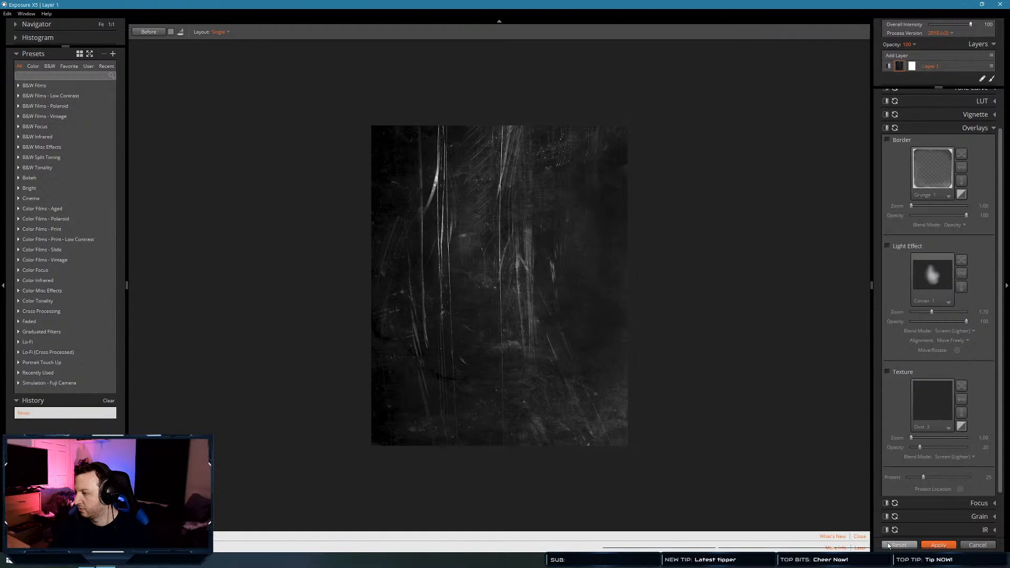
pyautogui.click(887, 372)
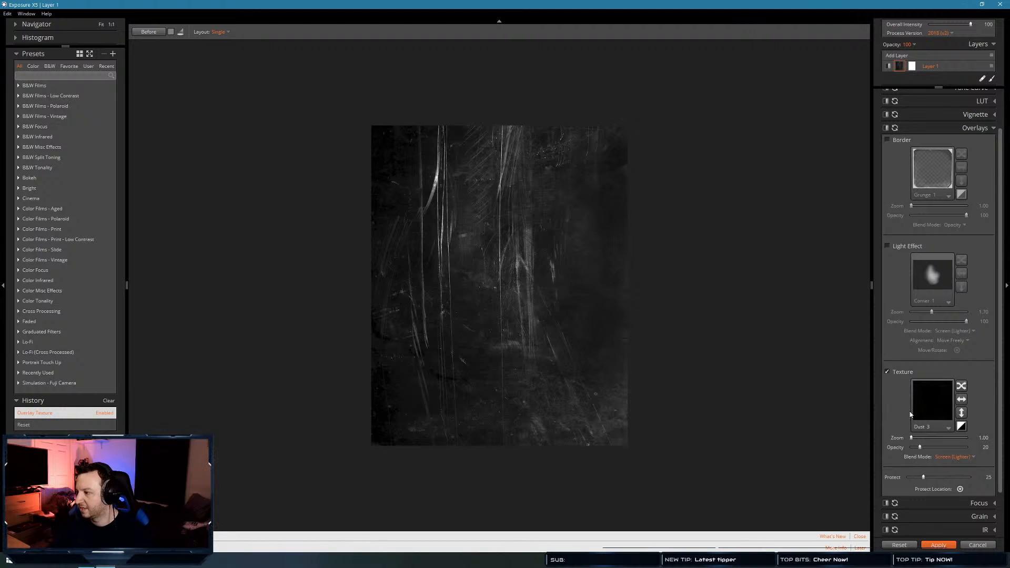
pyautogui.click(937, 431)
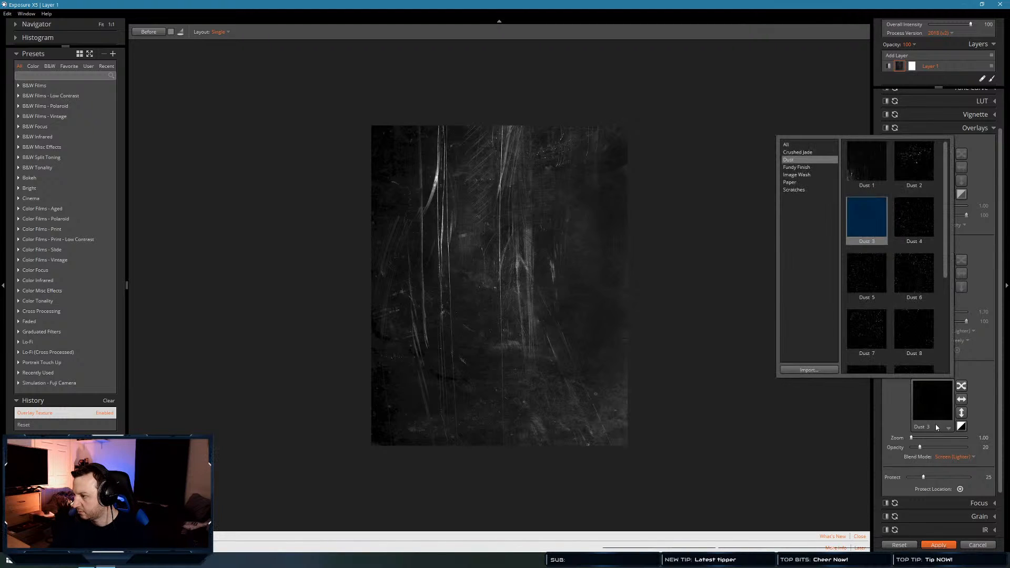
pyautogui.click(797, 167)
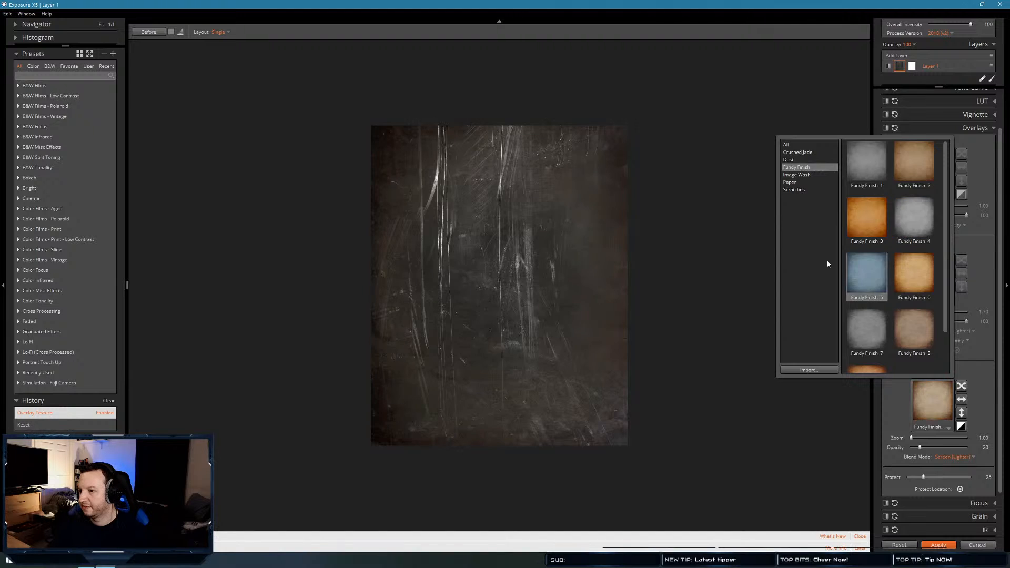
pyautogui.click(1001, 4)
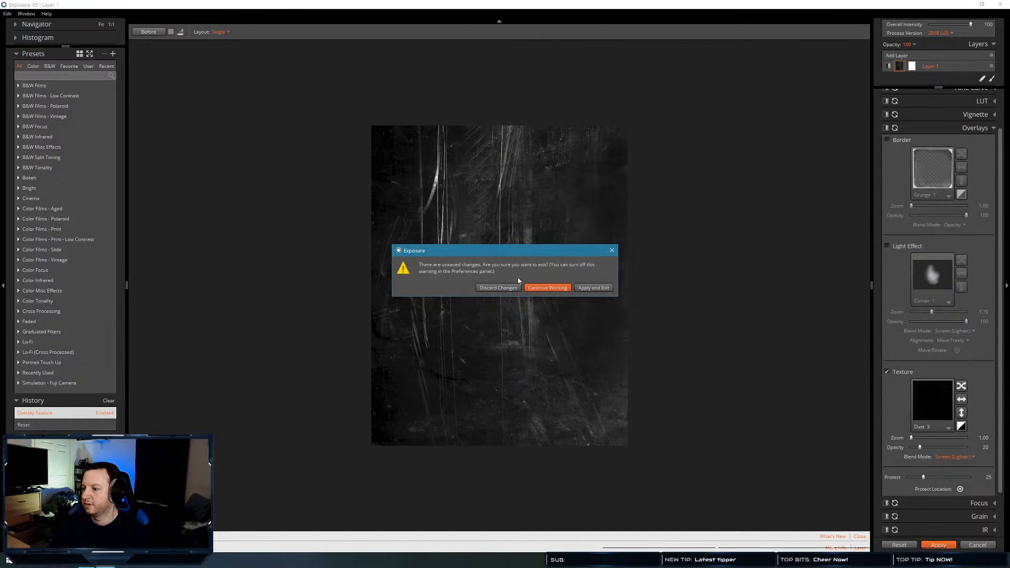
pyautogui.click(498, 287)
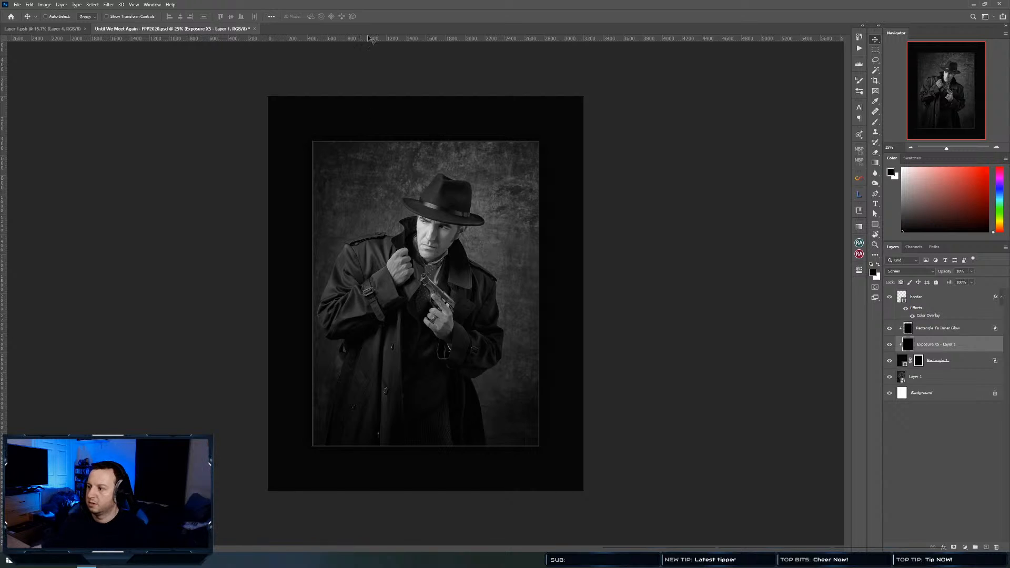
# Run the Exposure X5 filter on the selected texture layer and turn on its Texture overlay at 20 opacity
pyautogui.click(108, 5)
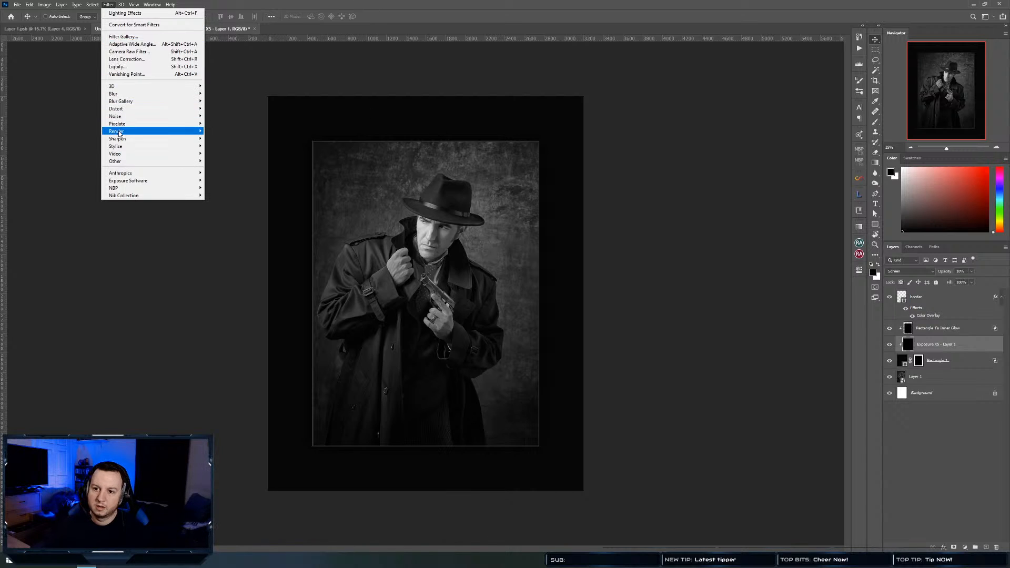
pyautogui.click(221, 179)
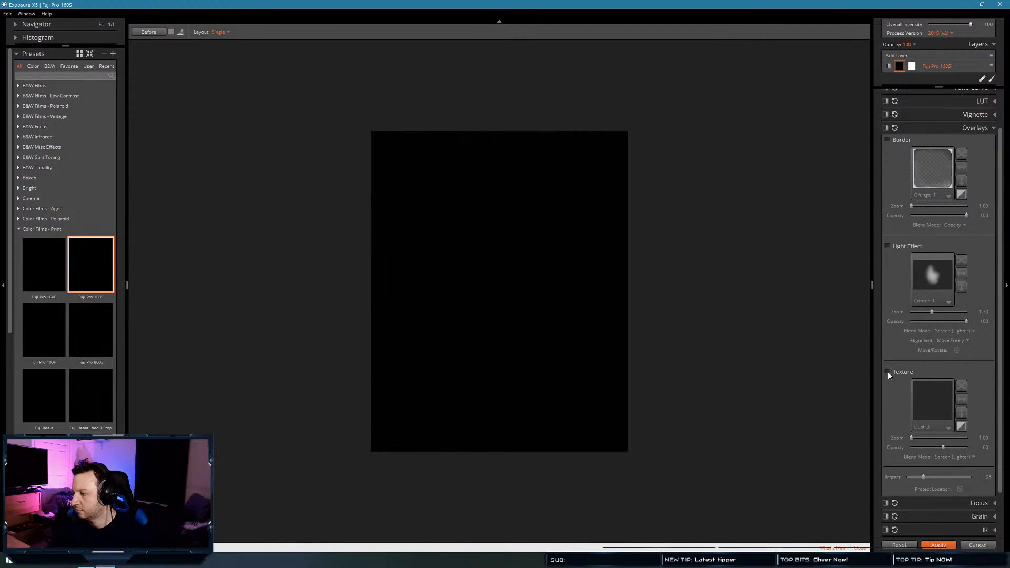
pyautogui.click(887, 373)
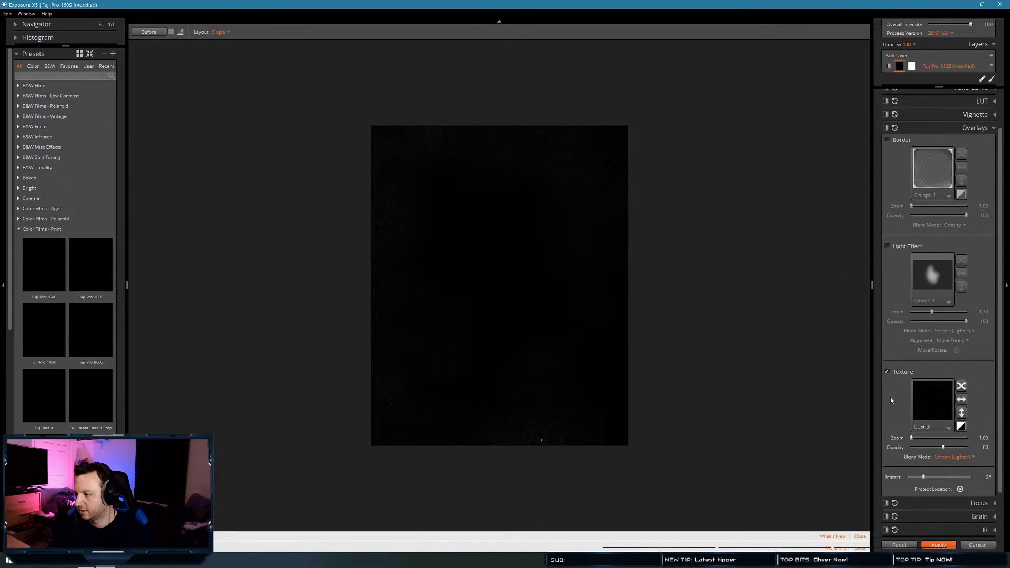
pyautogui.click(950, 397)
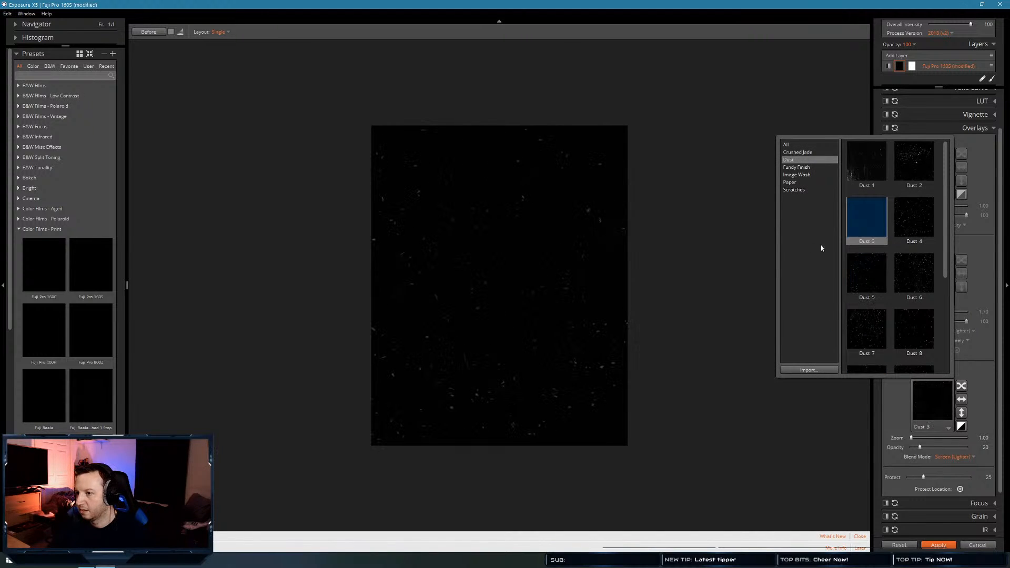
# Compare overlay textures from the Image Wash, Paper, Scratches, Crushed Jade, Dust and Fundy Finish categories
pyautogui.click(797, 175)
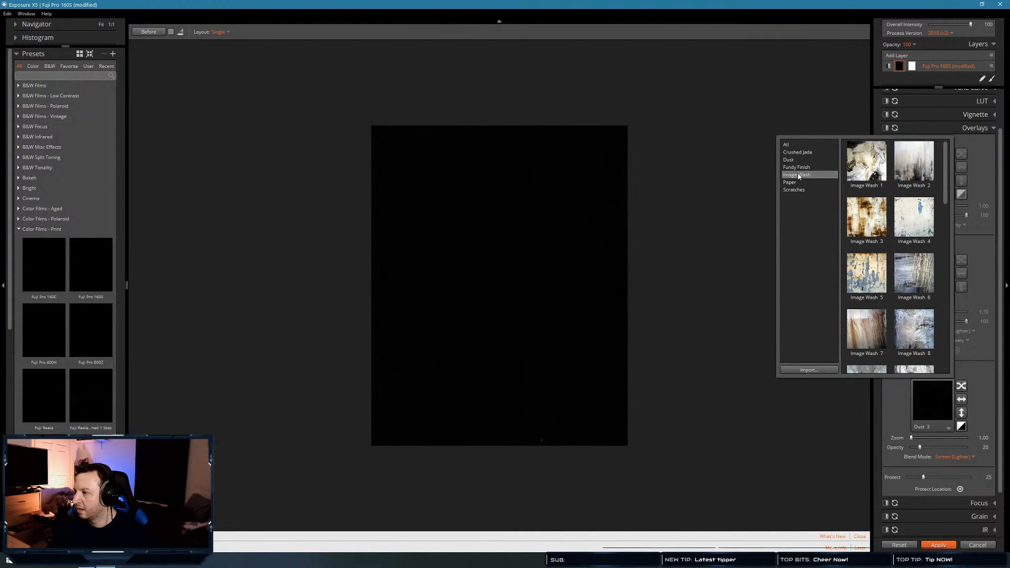
pyautogui.click(797, 183)
pyautogui.click(797, 190)
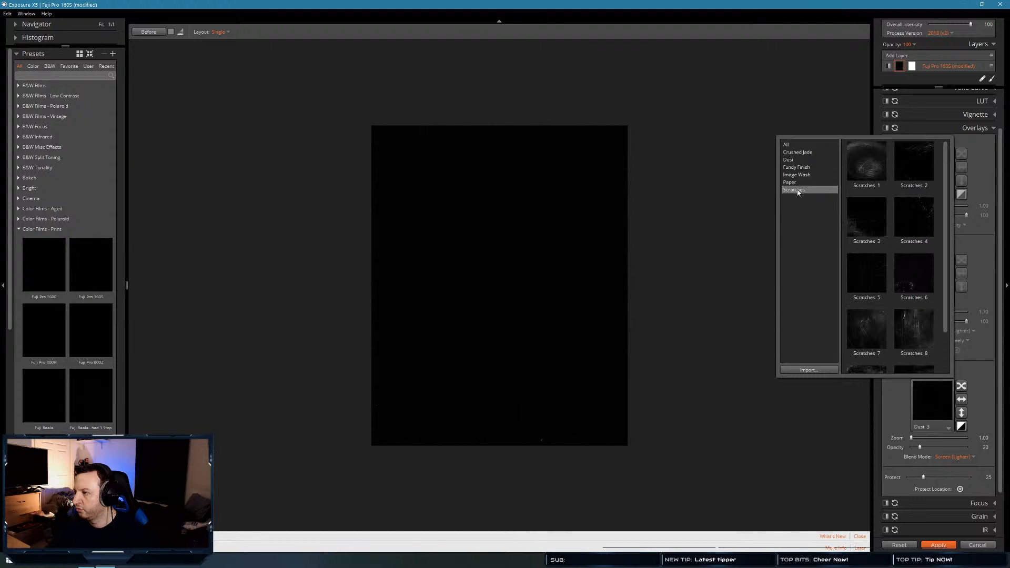
pyautogui.click(879, 218)
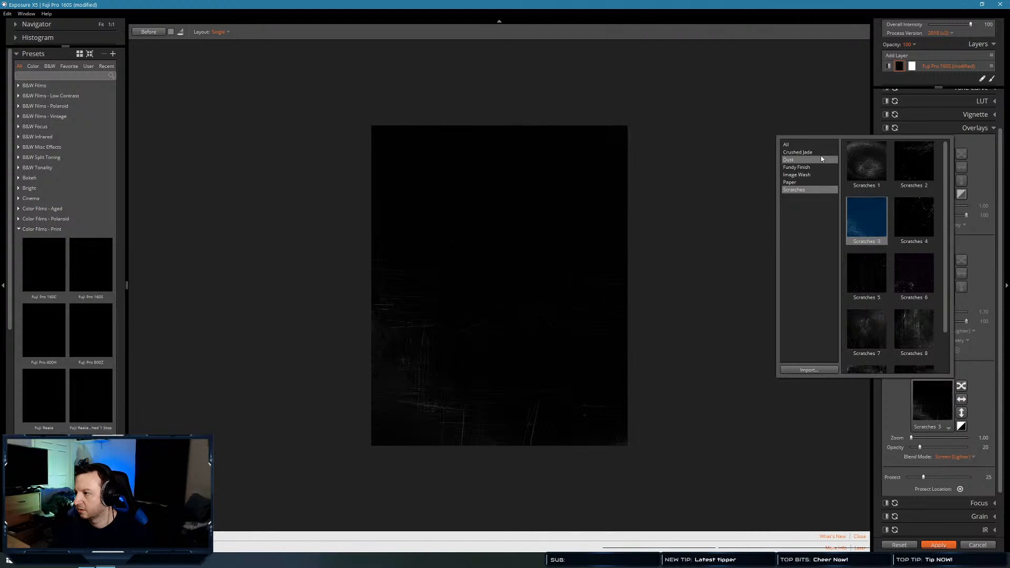
pyautogui.click(798, 152)
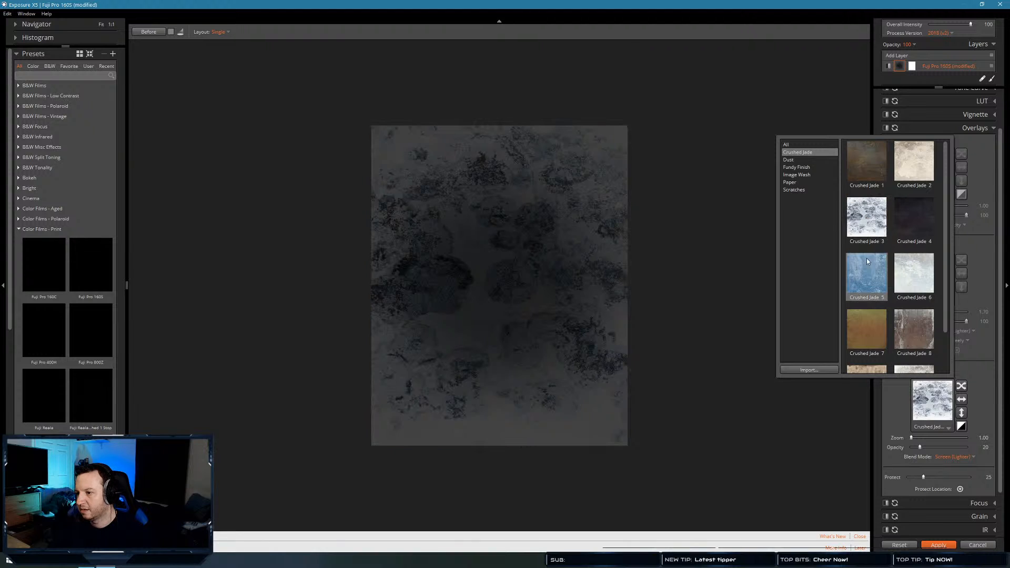
pyautogui.scroll(-1, 948, 289)
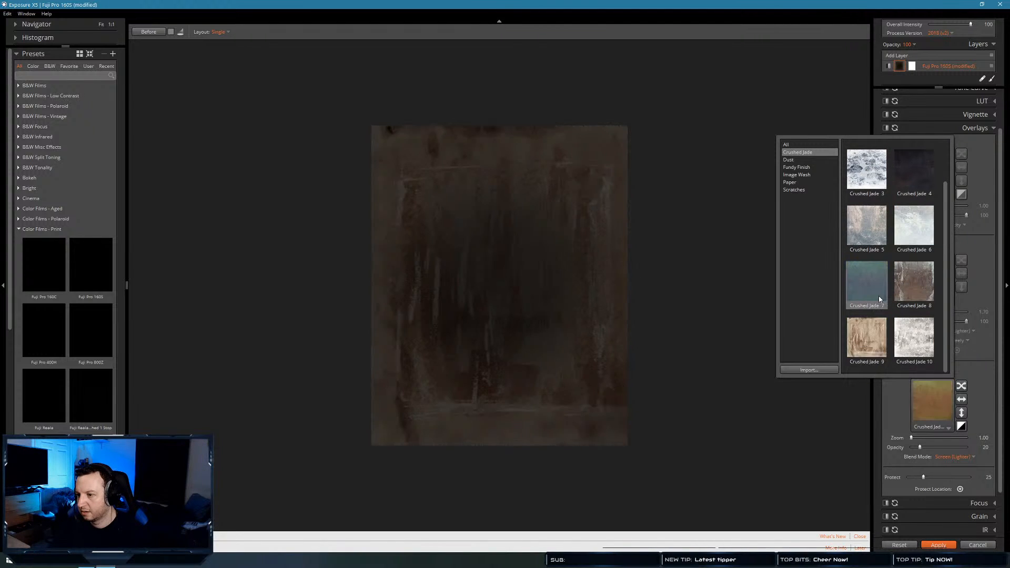
pyautogui.click(789, 160)
pyautogui.click(796, 167)
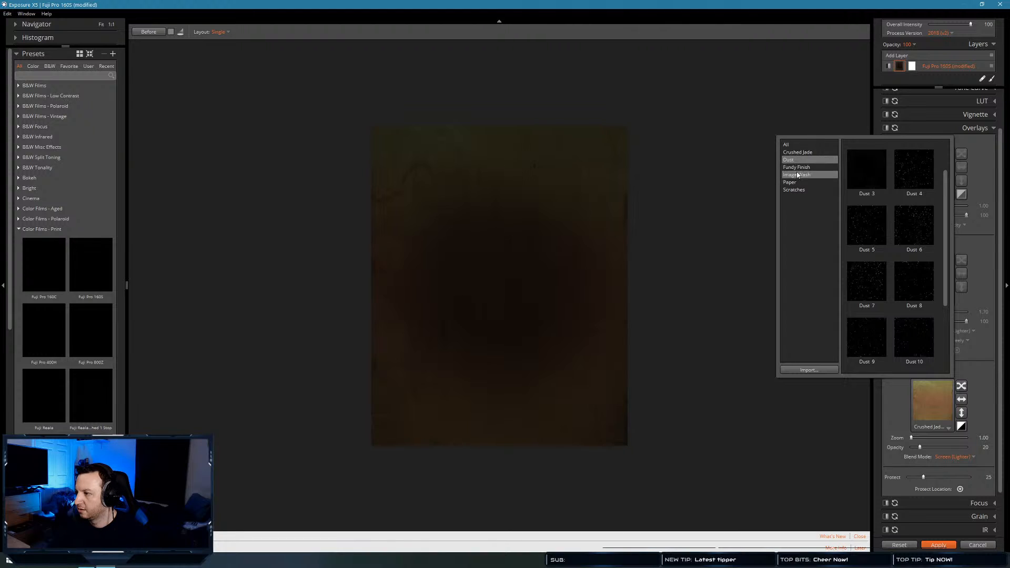
pyautogui.click(797, 176)
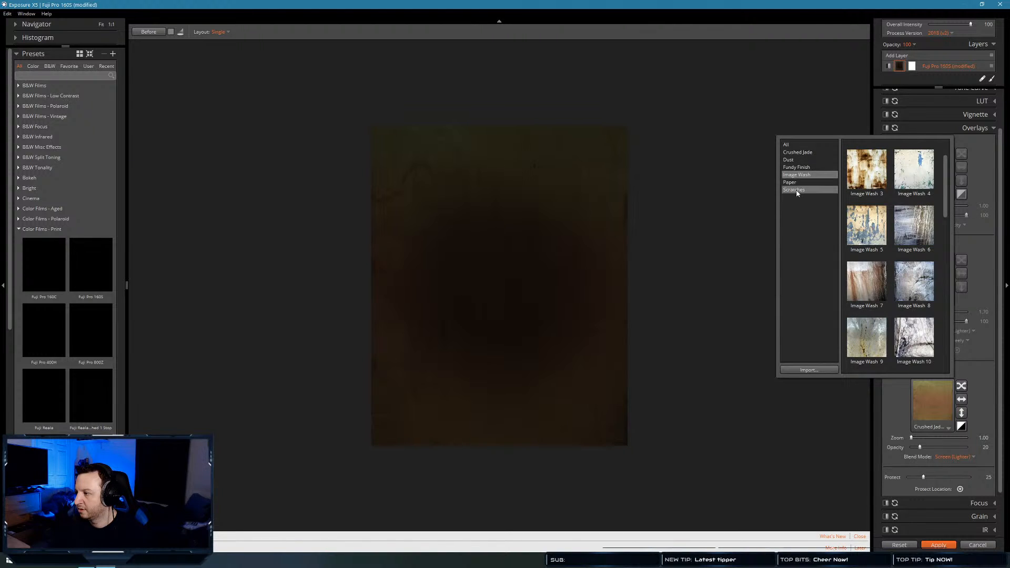
# Choose the Scratches 10 texture for the overlay and apply the Exposure X5 effect
pyautogui.click(794, 190)
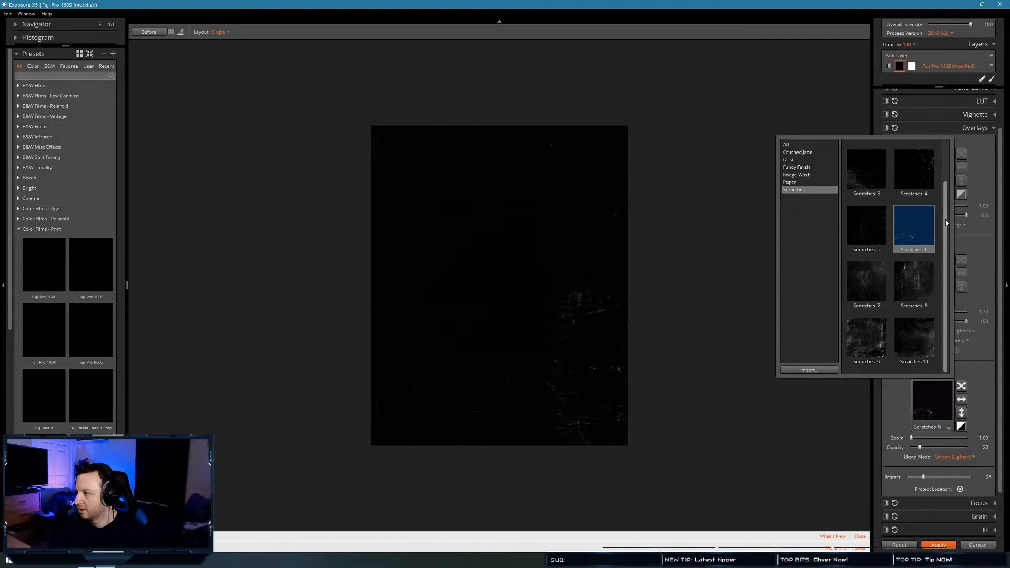
pyautogui.click(920, 359)
pyautogui.click(939, 545)
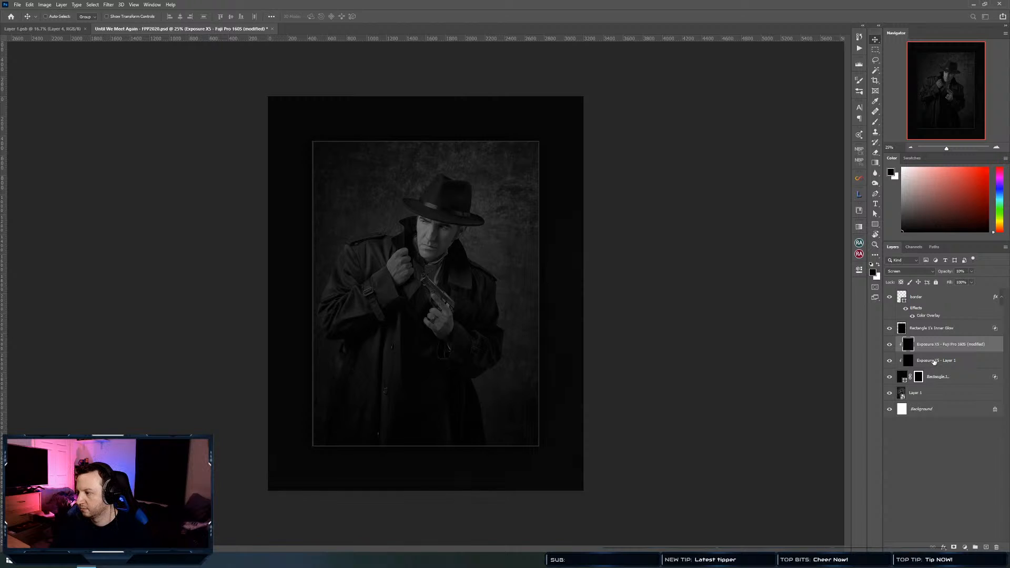
# Clip the Rectangle 1's Inner Glow layer to the new Exposure X5 - Fuji Pro 160S (modified) layer below it
pyautogui.click(943, 330)
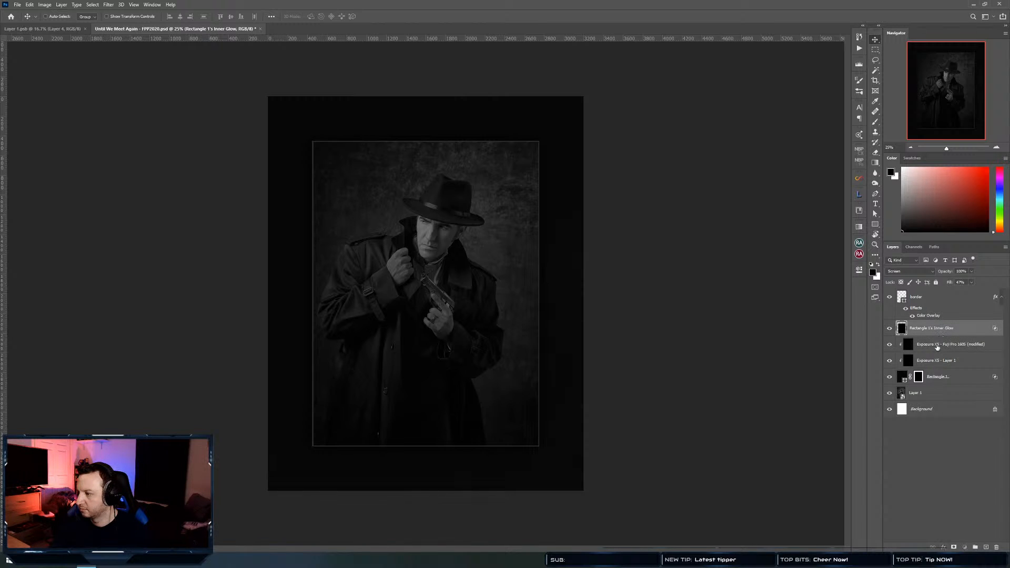
pyautogui.click(938, 347)
pyautogui.click(942, 330)
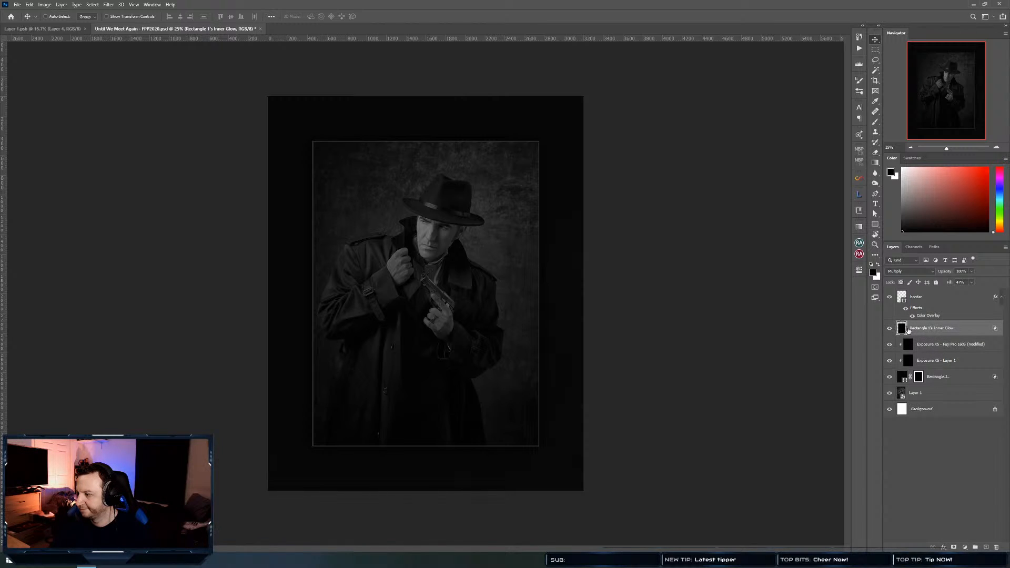
pyautogui.click(929, 344)
pyautogui.hotkey('ctrl', '+')
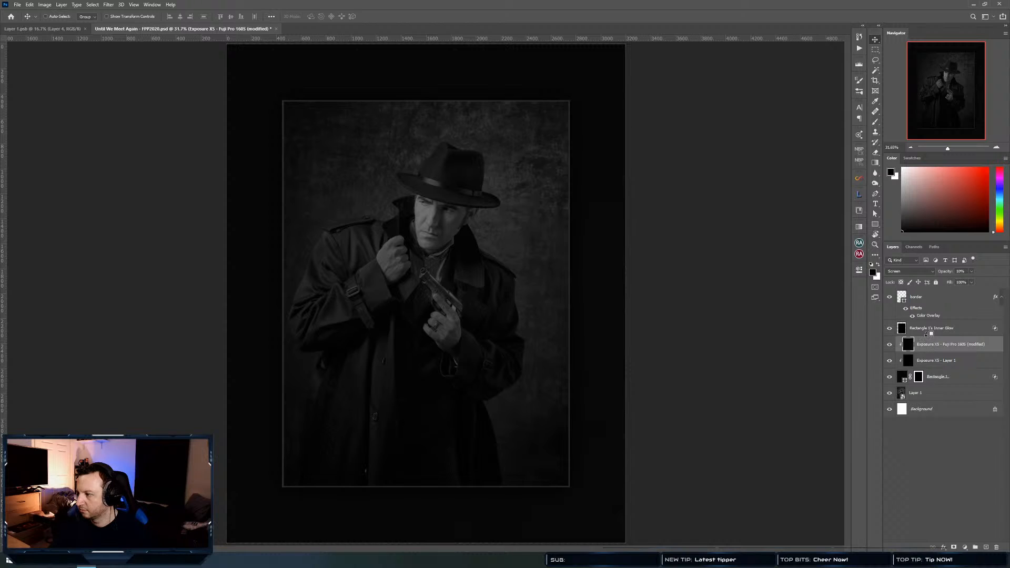
pyautogui.keyDown('alt'); pyautogui.click(927, 335); pyautogui.keyUp('alt')
# Delete the old Exposure X5 - Layer 1 texture layer
pyautogui.click(926, 362)
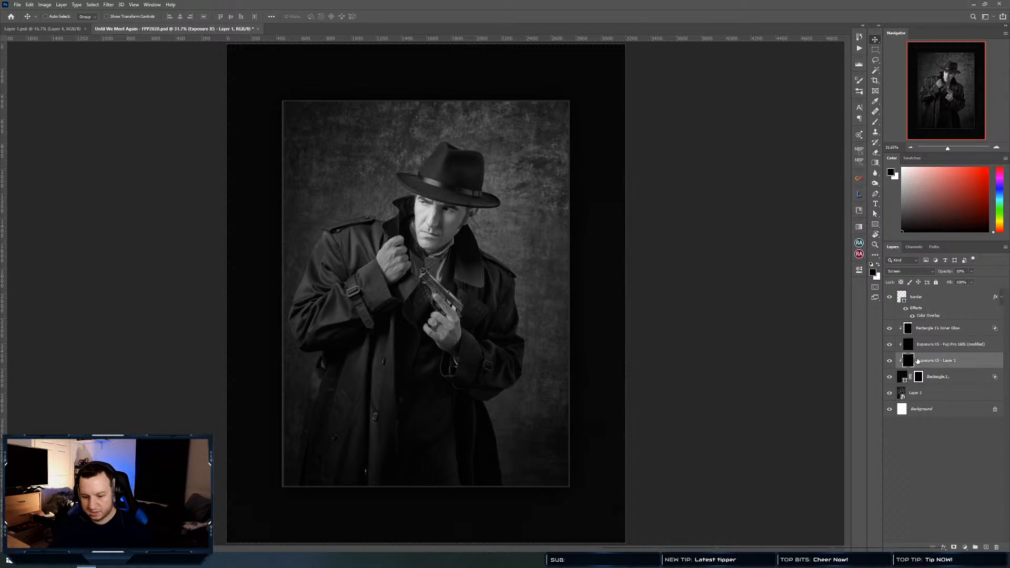
pyautogui.press('Delete')
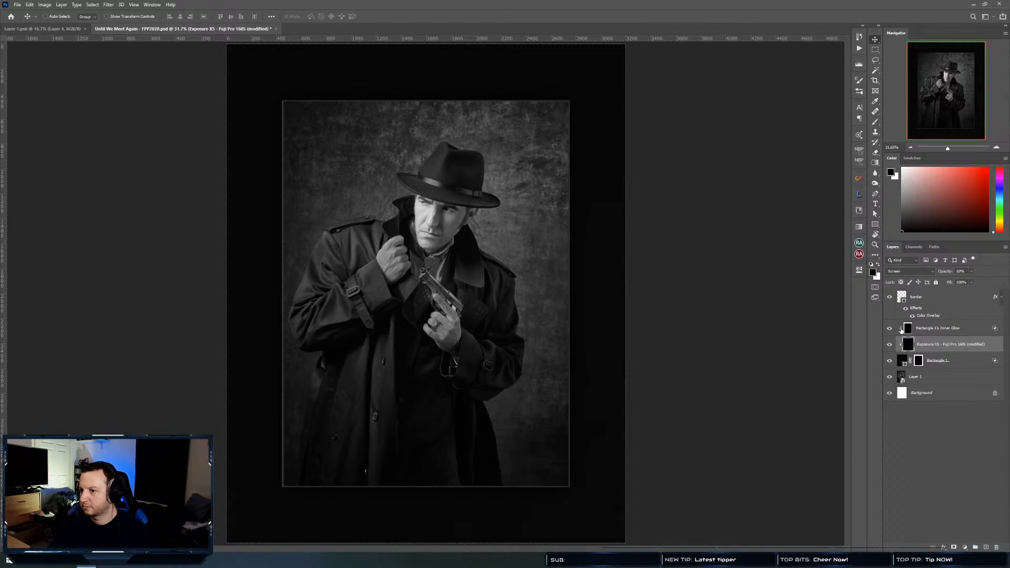
pyautogui.moveTo(487, 334); pyautogui.dragTo(507, 340)
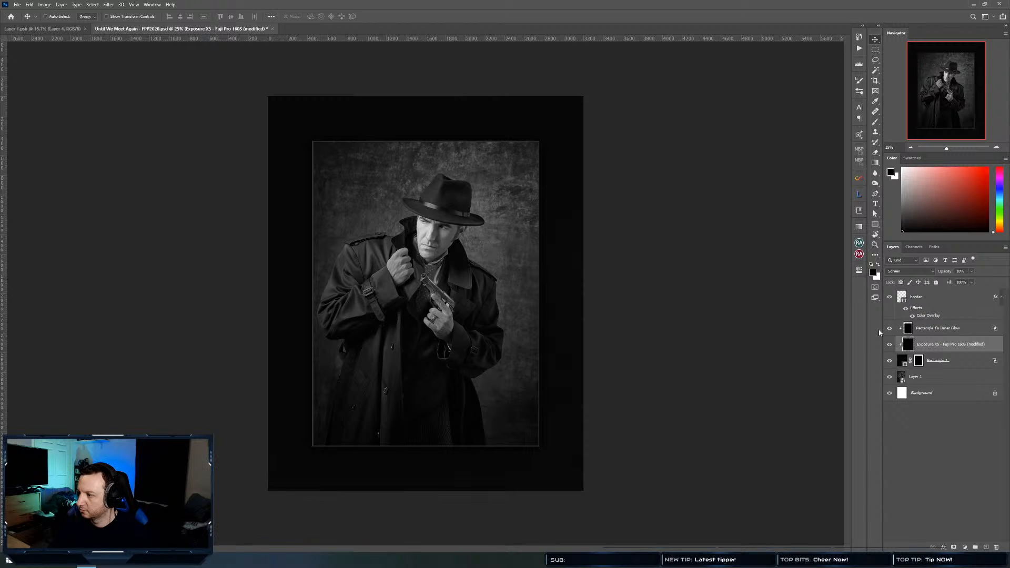
# Set the new Exposure X5 texture layer's blend mode to Normal and its opacity to 62%
pyautogui.click(913, 272)
pyautogui.click(914, 266)
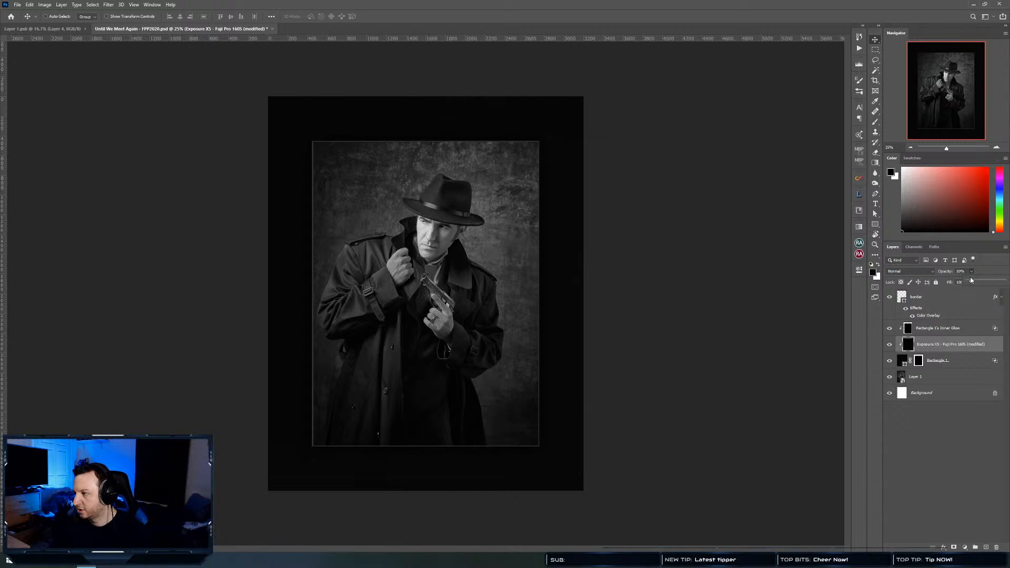
pyautogui.moveTo(972, 280); pyautogui.dragTo(1007, 283)
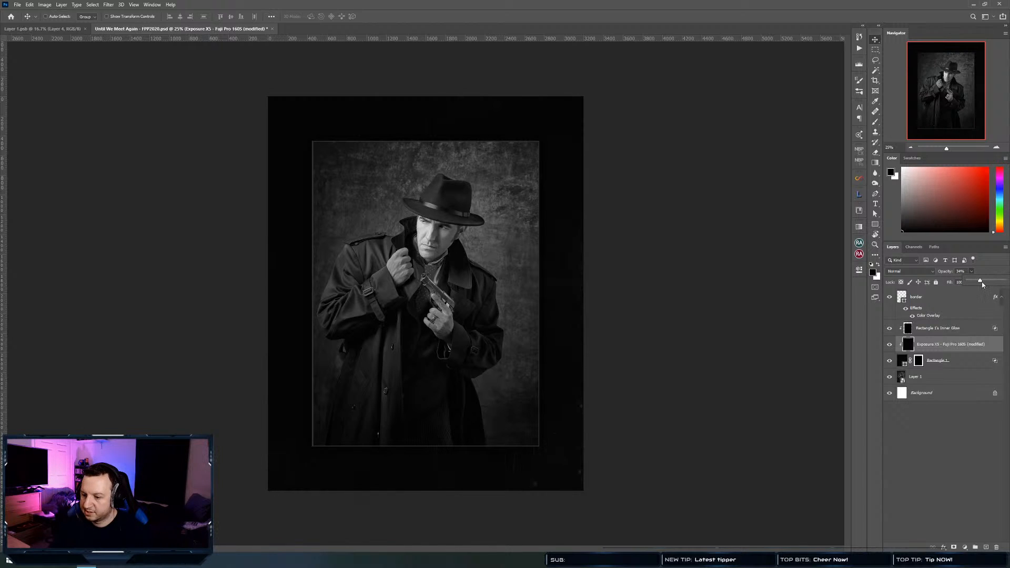
pyautogui.moveTo(988, 282); pyautogui.dragTo(990, 281)
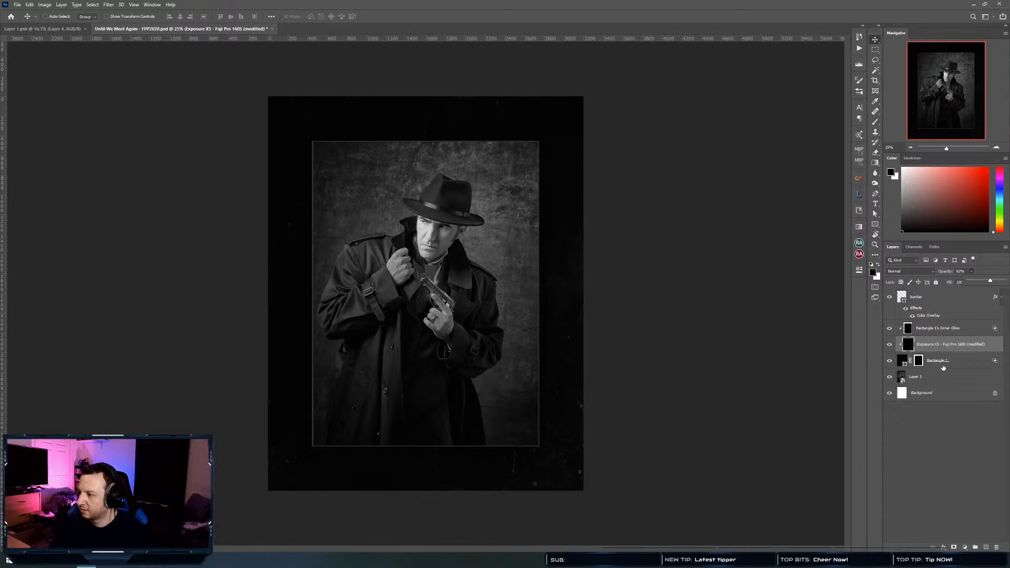
# Lighten the Rectangle 1 border fill colour to #1c1c1c
pyautogui.click(954, 360)
pyautogui.doubleClick(900, 362)
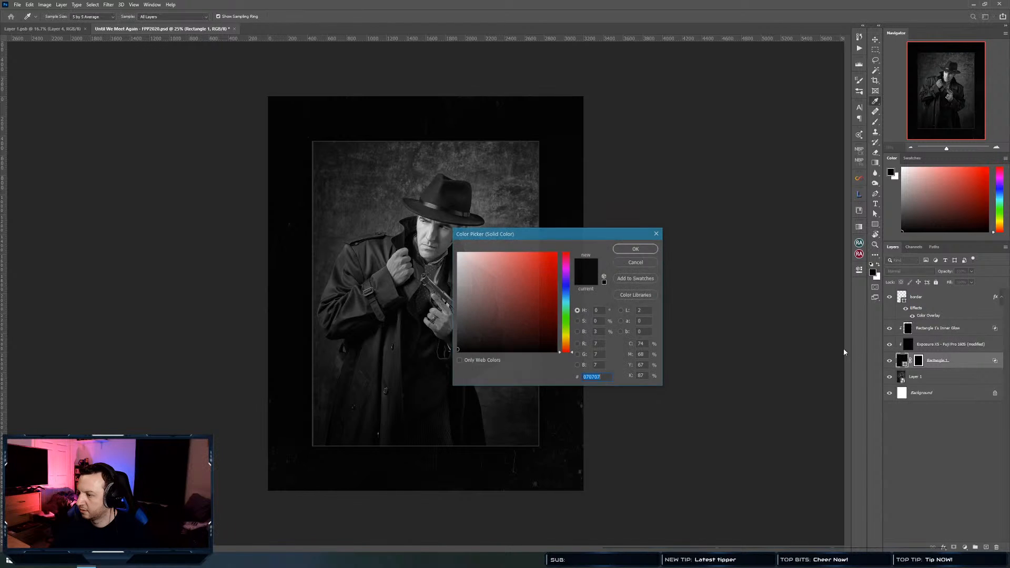
pyautogui.moveTo(459, 349); pyautogui.dragTo(453, 340)
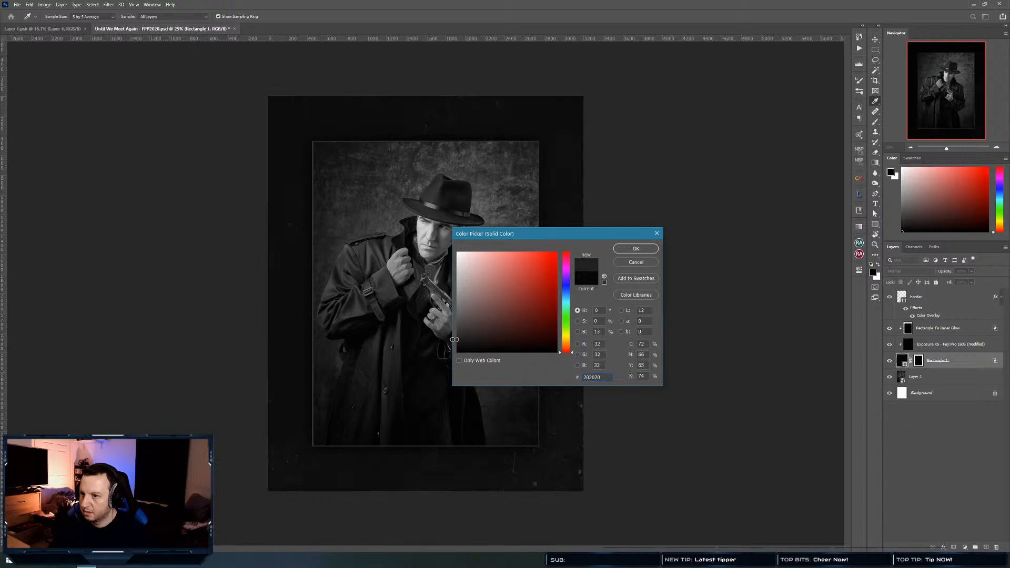
pyautogui.click(636, 249)
# Lower the Exposure X5 texture layer's opacity to 22% and set its blend mode to Screen
pyautogui.click(954, 345)
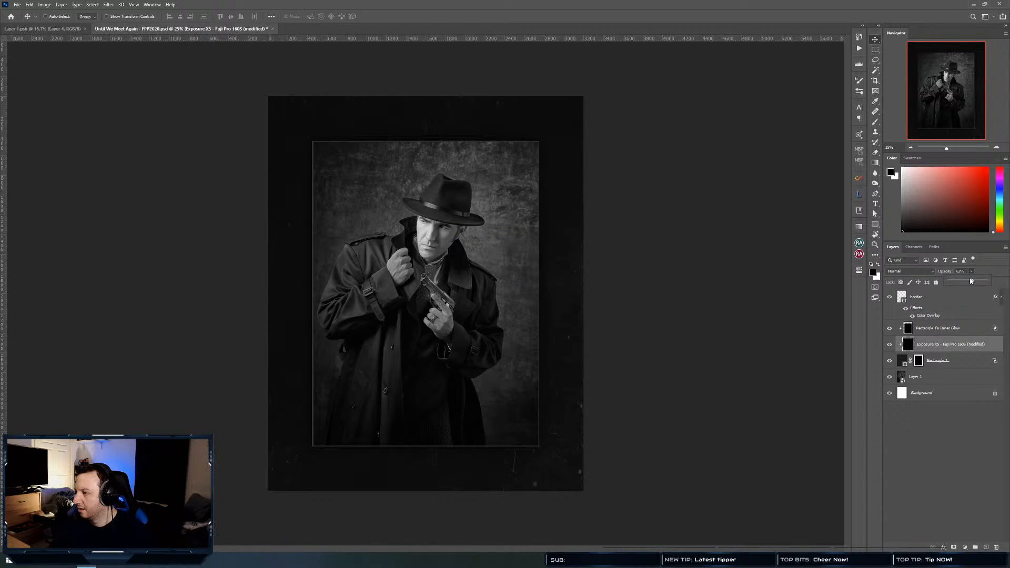
pyautogui.moveTo(957, 283); pyautogui.dragTo(957, 283)
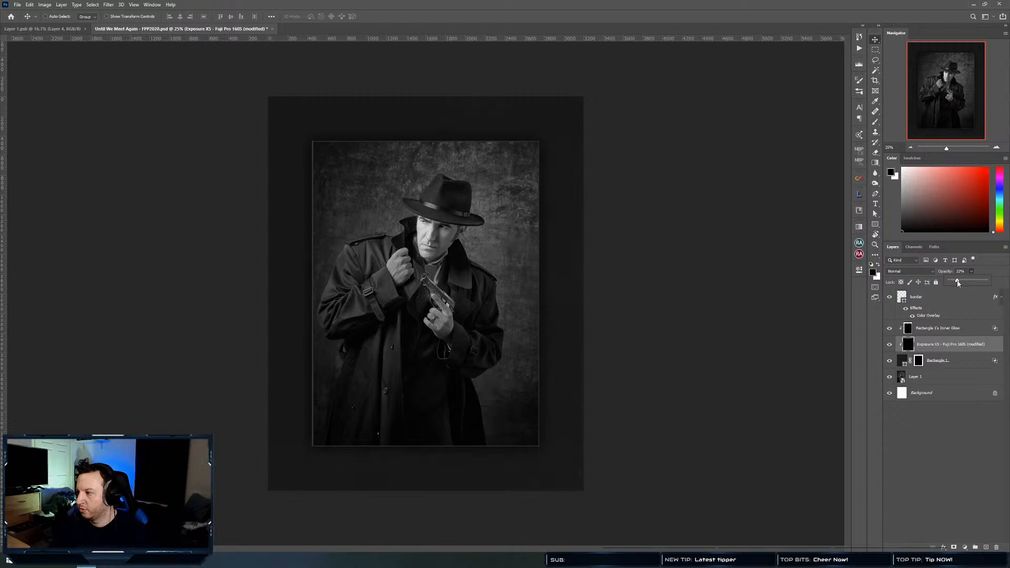
pyautogui.click(911, 271)
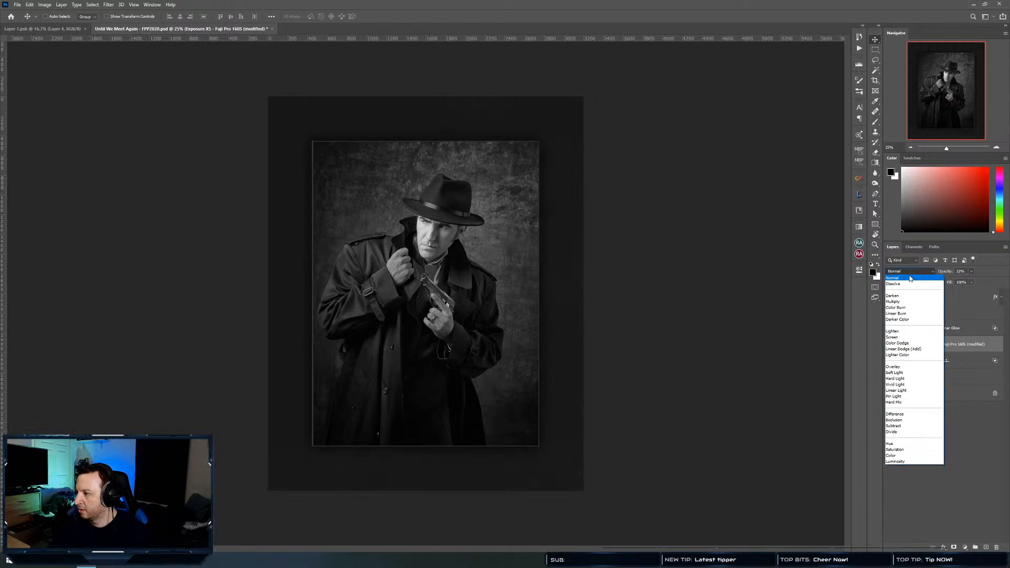
pyautogui.click(895, 337)
pyautogui.click(971, 271)
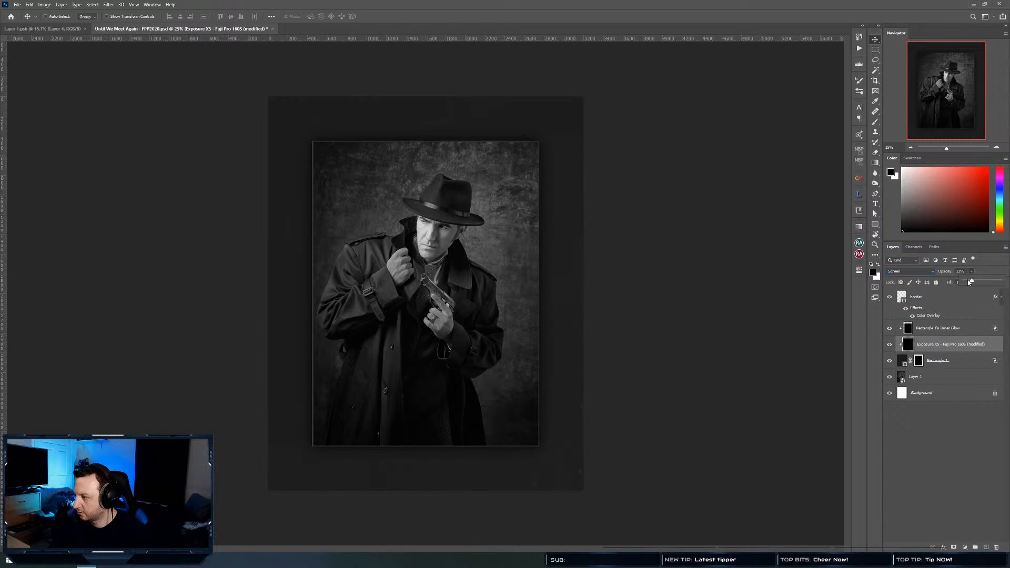
# Darken the Rectangle 1 border fill colour to #111111
pyautogui.doubleClick(903, 362)
pyautogui.moveTo(501, 230); pyautogui.dragTo(647, 191)
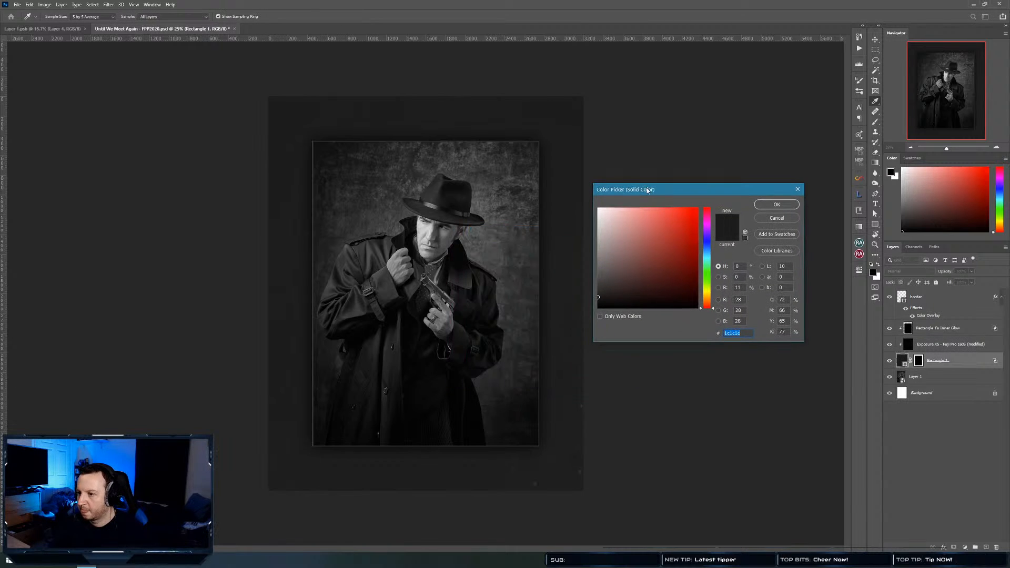
pyautogui.click(596, 301)
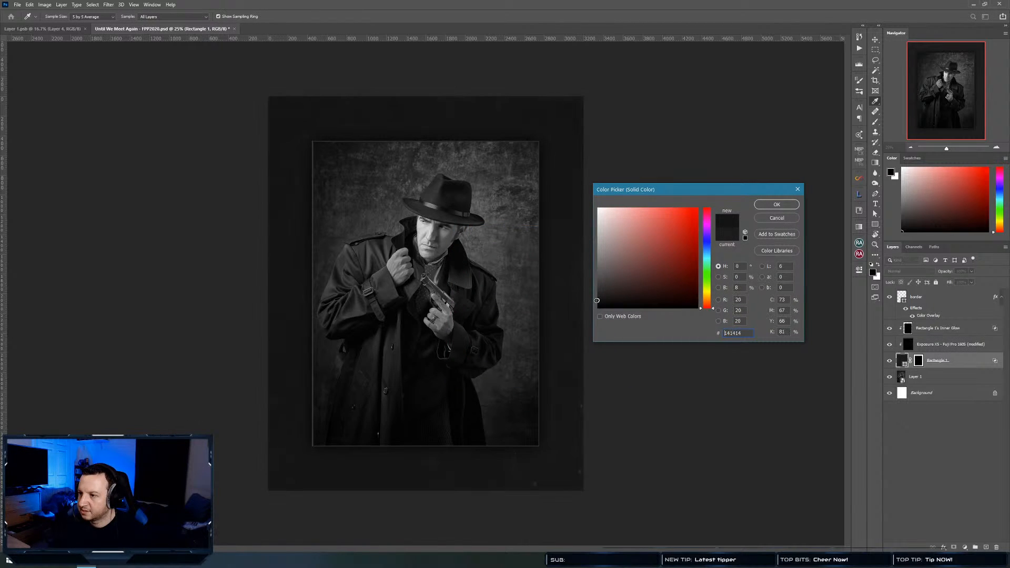
pyautogui.click(596, 301)
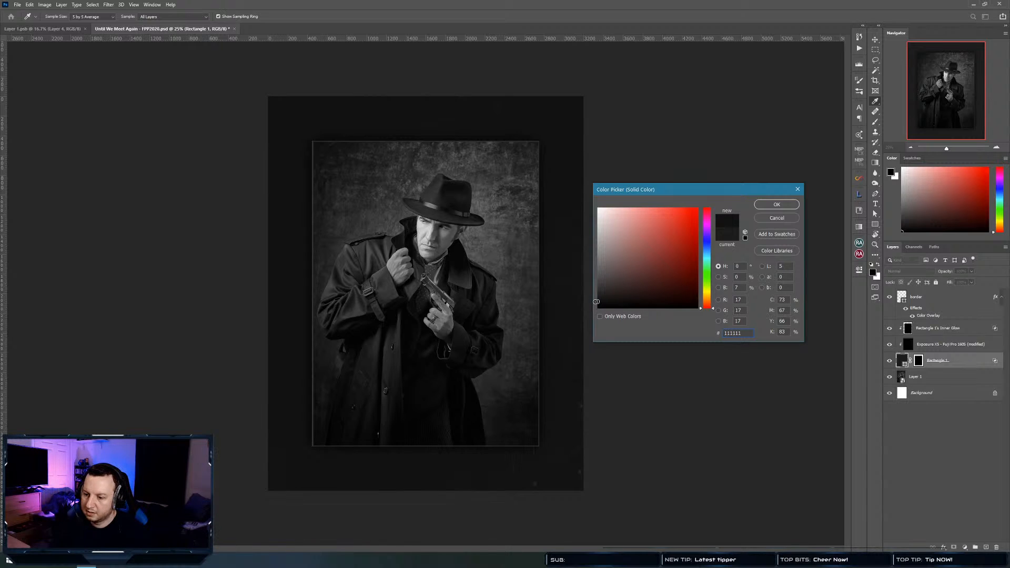
pyautogui.click(775, 204)
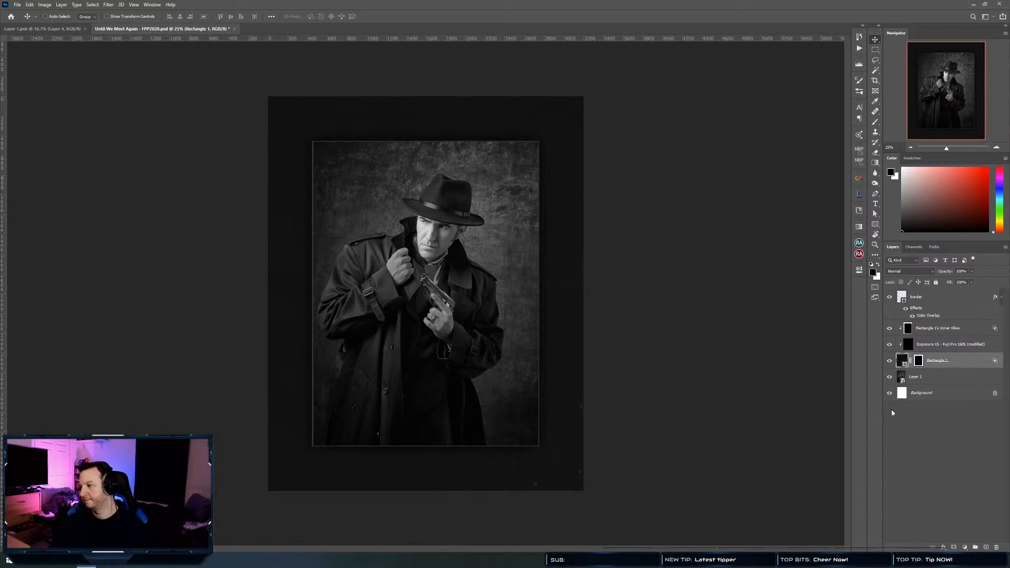
# Save the bordered portrait as Noir - FPP2020 in Photoshop format in the 03 - FINAL folder, and close the Layer 1.psb document
pyautogui.hotkey('ctrl', 'shift', 's')
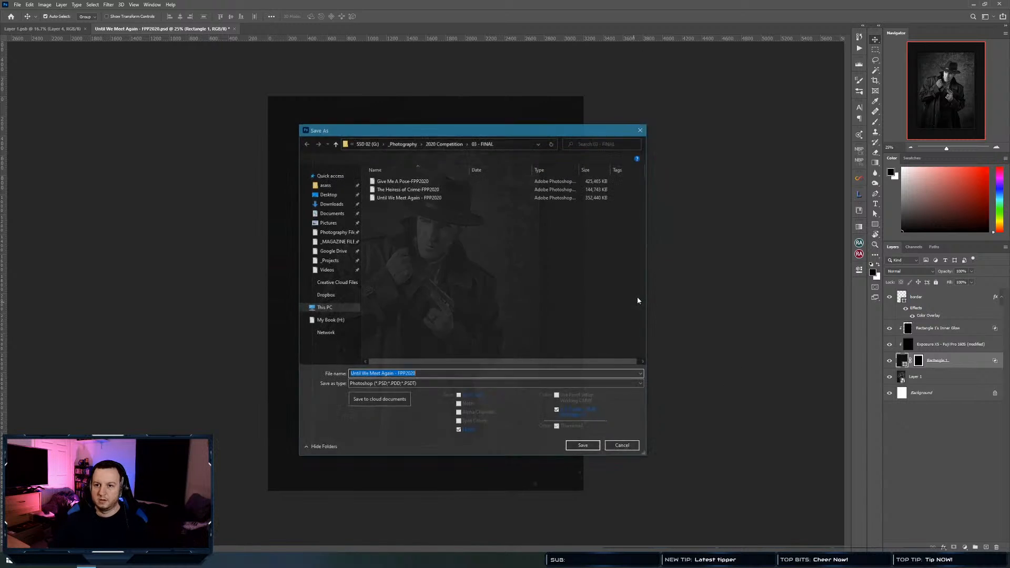
pyautogui.moveTo(394, 374); pyautogui.dragTo(327, 367)
pyautogui.press('BackSpace')
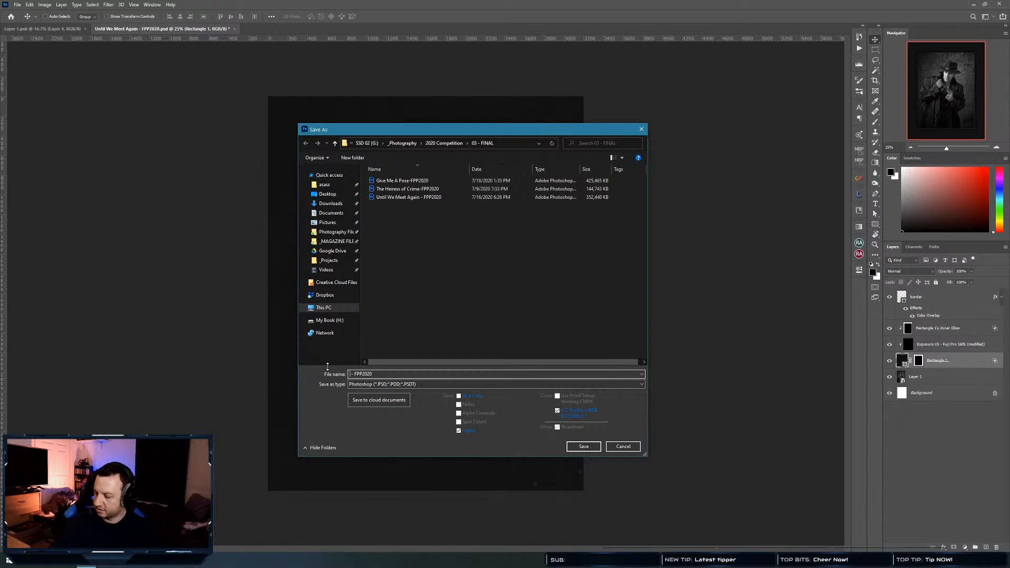
pyautogui.write('No ')
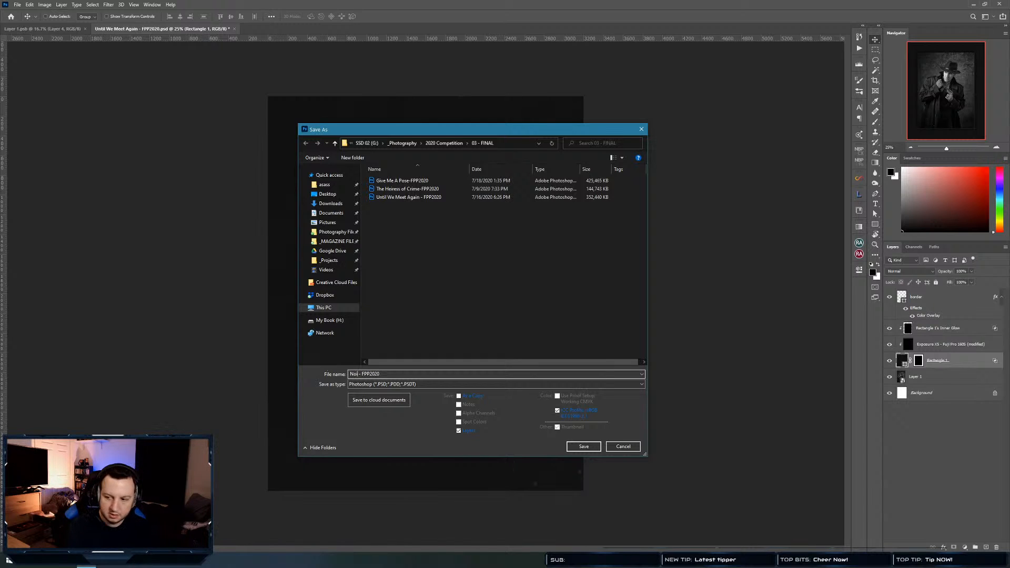
pyautogui.write('ir')
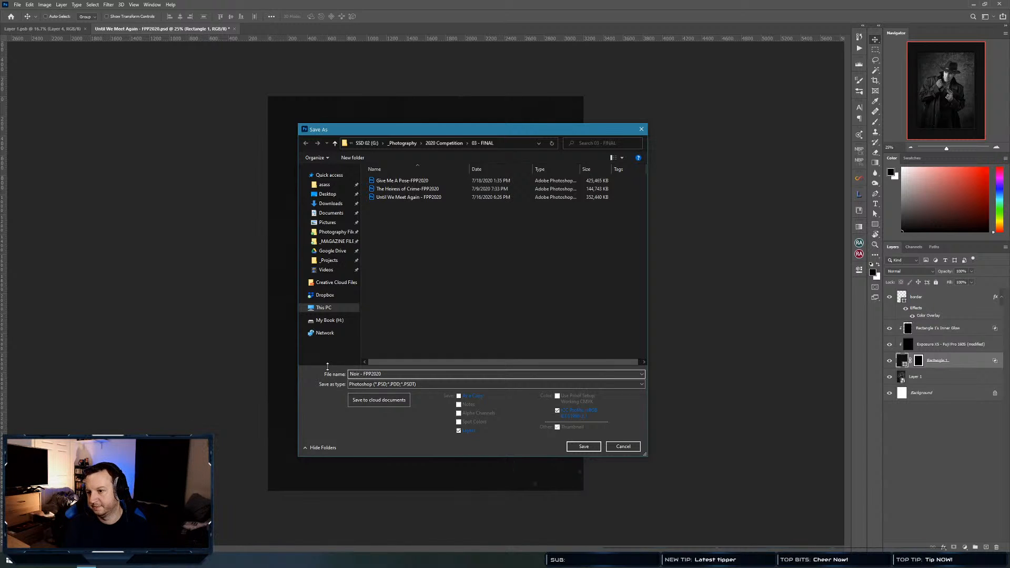
pyautogui.press('Return')
pyautogui.press('Return')
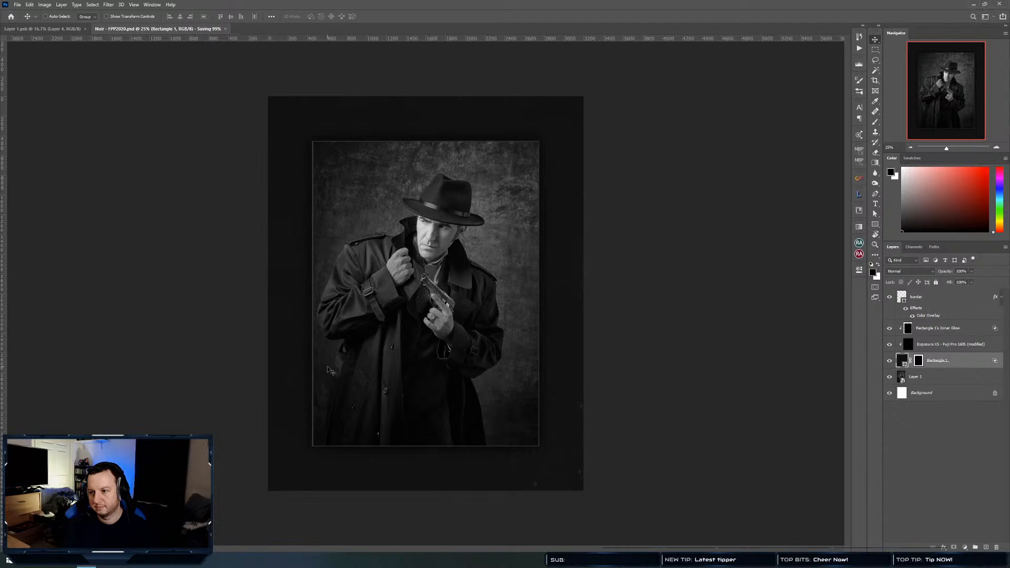
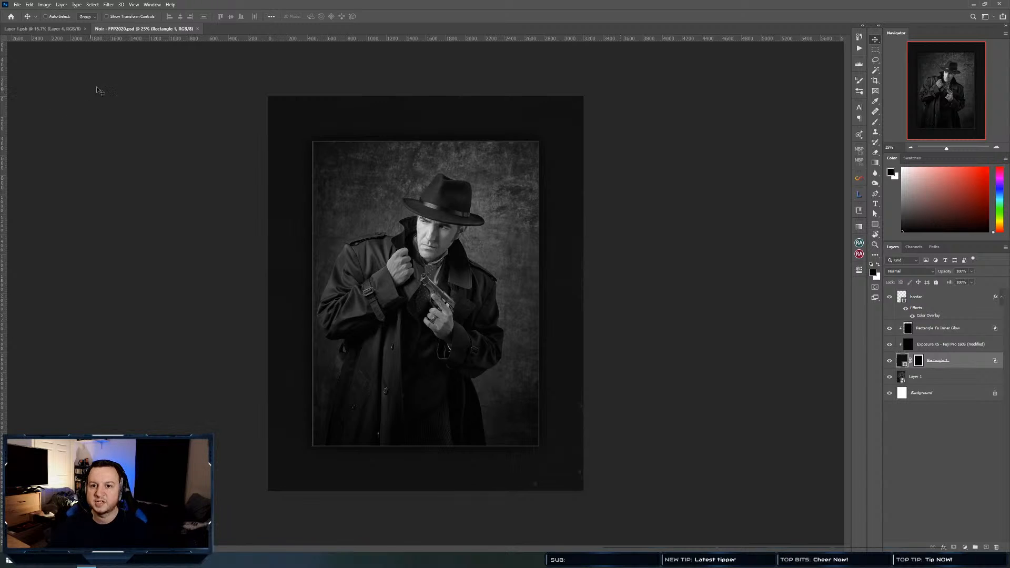
pyautogui.click(53, 28)
pyautogui.hotkey('ctrl', 'w')
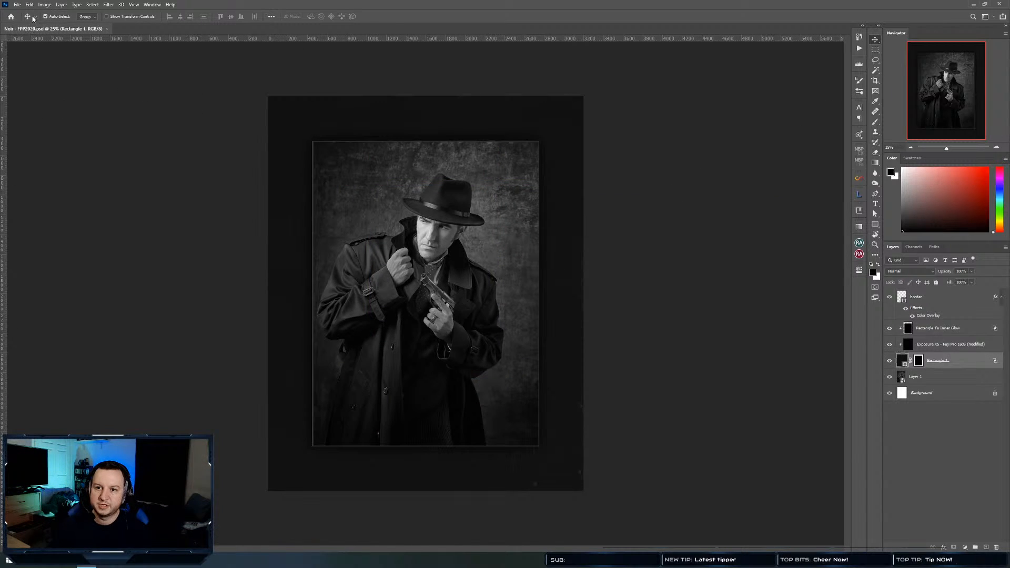
# Save a JPEG copy named Noir - FPP2020 in the same folder at Maximum quality with the Baseline ("Standard") format
pyautogui.hotkey('ctrl', 'shift', 's')
pyautogui.click(417, 385)
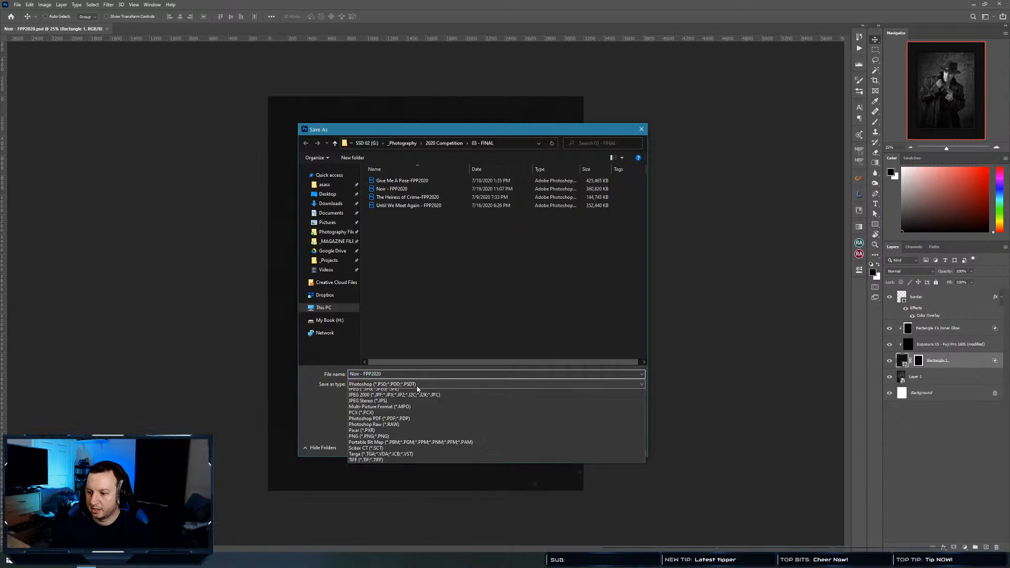
pyautogui.click(421, 383)
pyautogui.click(421, 382)
pyautogui.click(407, 442)
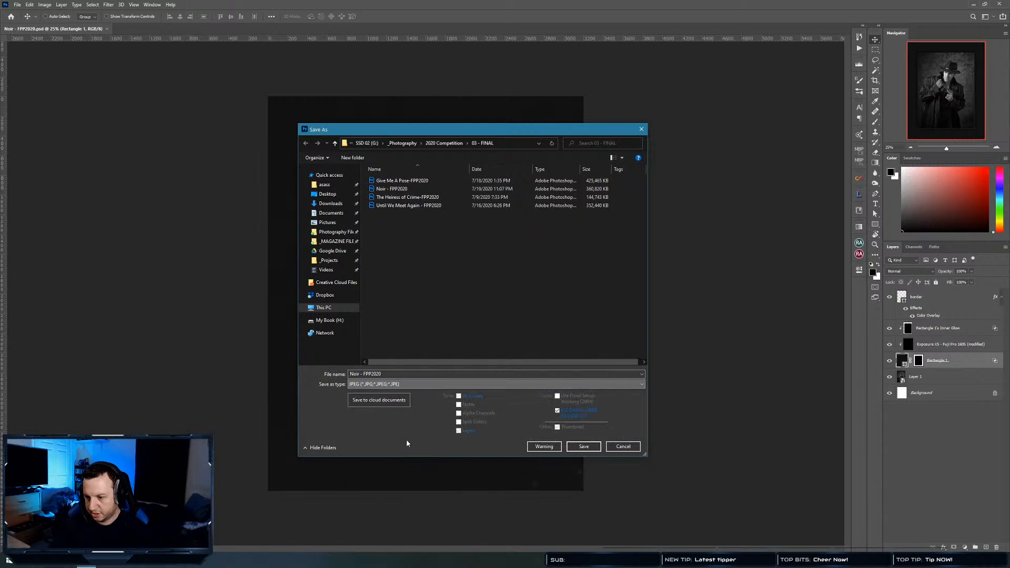
pyautogui.click(583, 446)
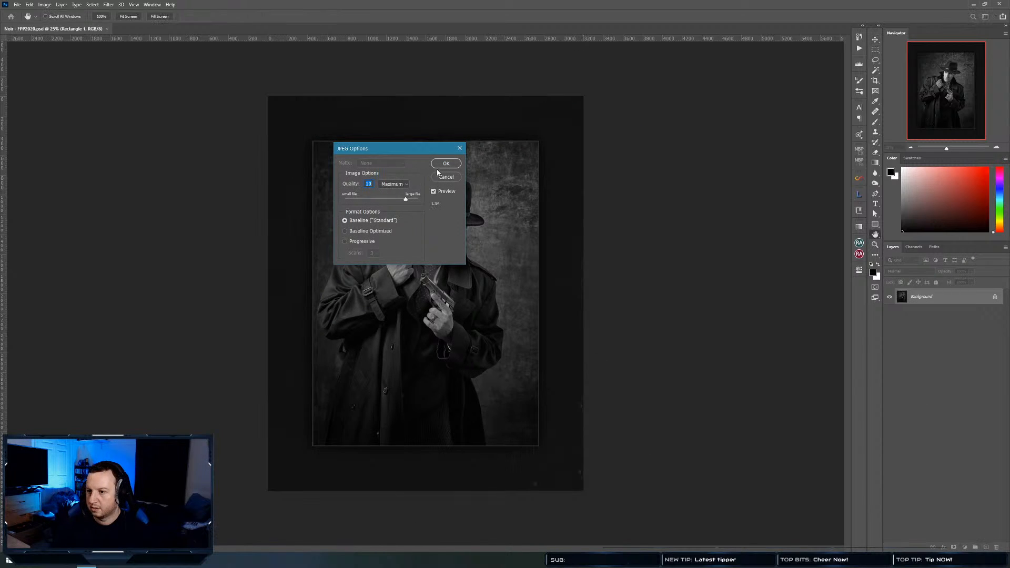
pyautogui.click(440, 166)
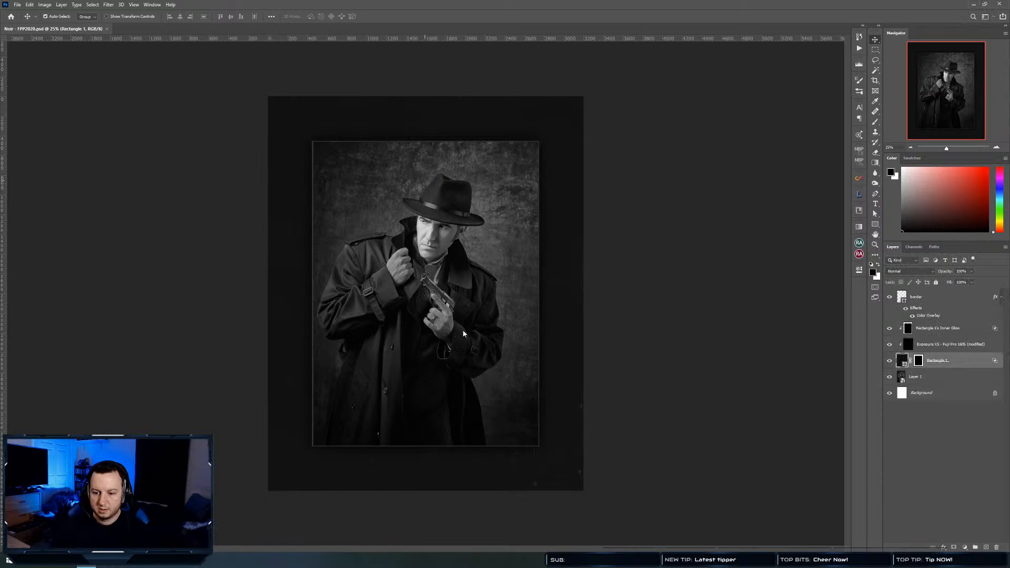
# Save a PNG copy named Noir - FPP2020 with the smallest file size option, and close the document
pyautogui.hotkey('ctrl', 'shift', 's')
pyautogui.click(419, 383)
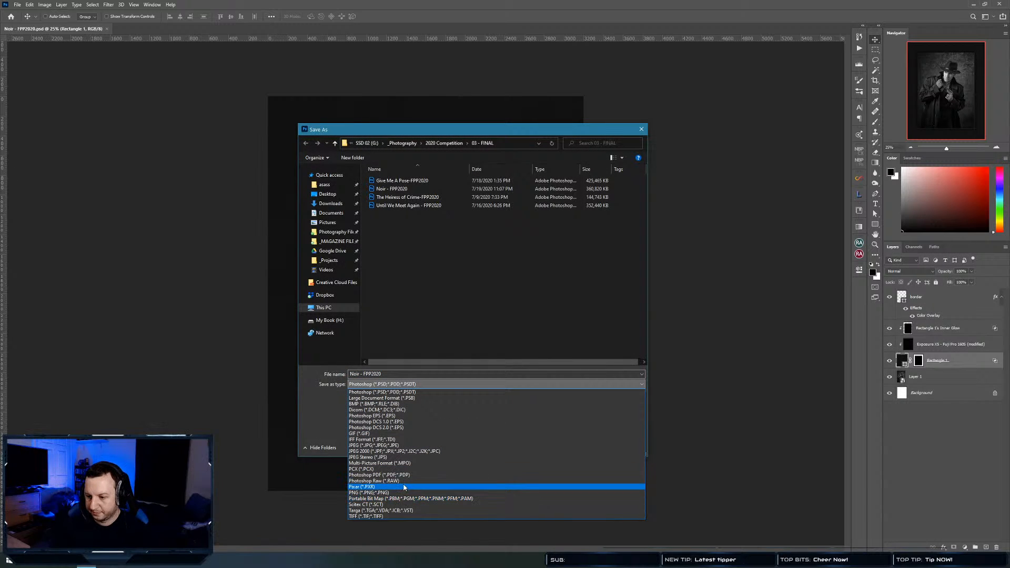
pyautogui.click(404, 492)
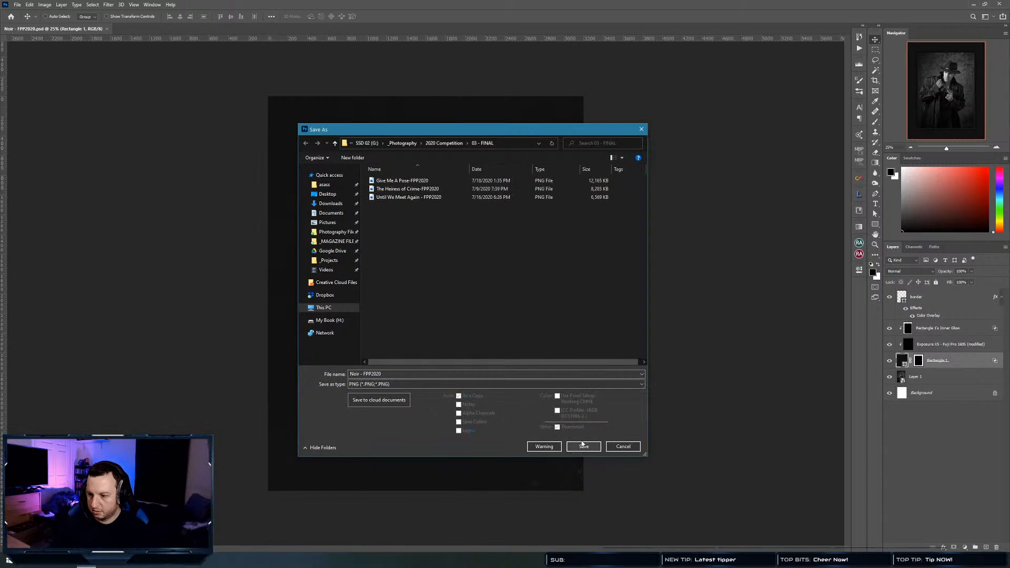
pyautogui.click(583, 445)
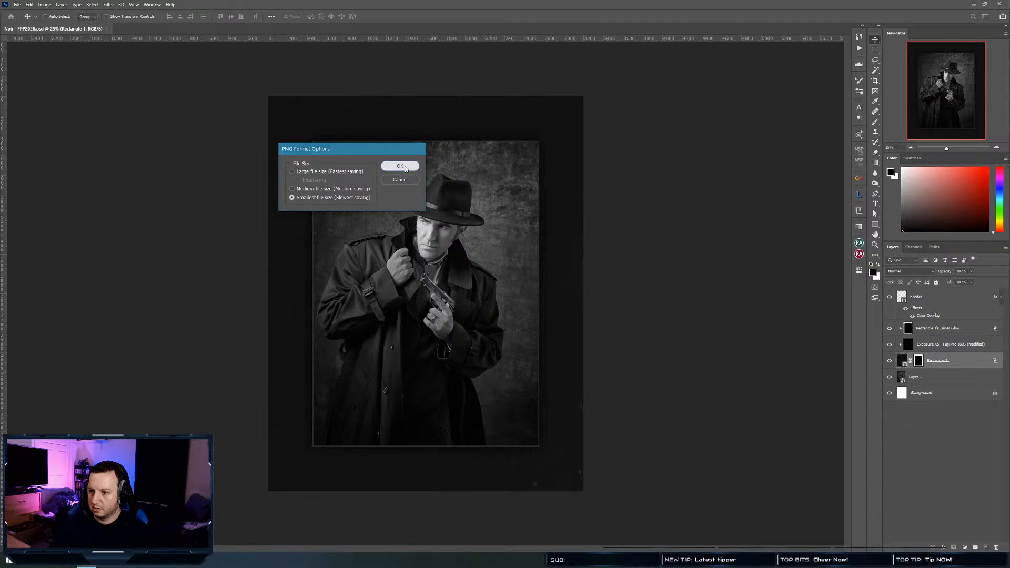
pyautogui.click(402, 168)
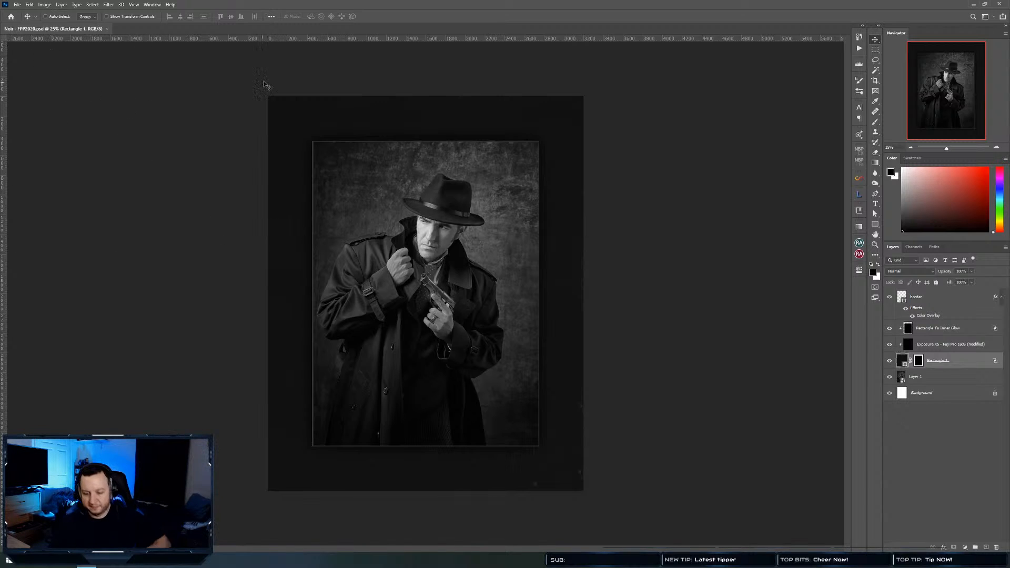
pyautogui.hotkey('ctrl', 'w')
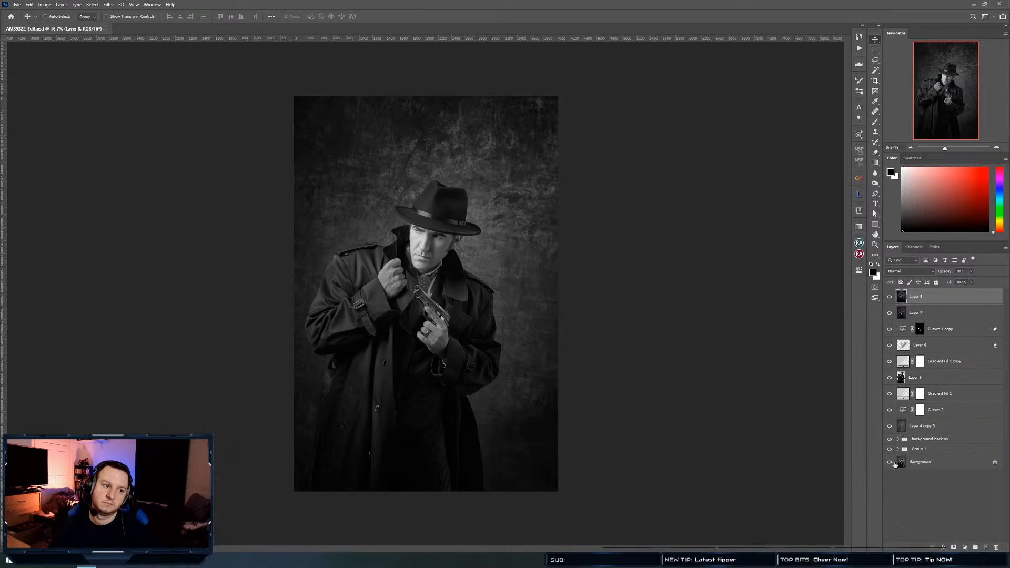
# Compare the original Background photo with the fully edited portrait by alternating between the Background alone and all layers
pyautogui.keyDown('alt'); pyautogui.click(890, 462); pyautogui.keyUp('alt')
pyautogui.press('z')
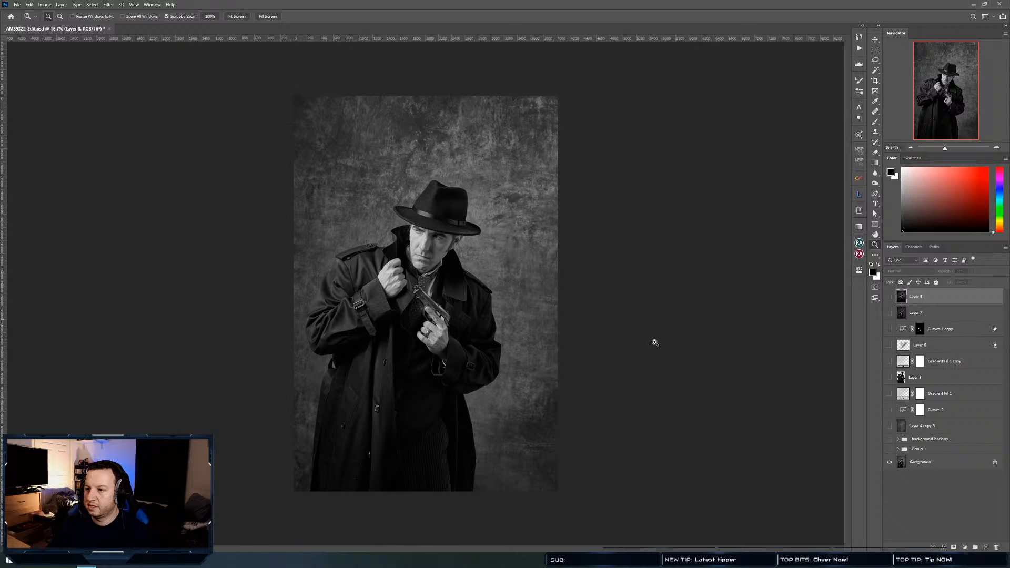
pyautogui.click(398, 290)
pyautogui.press('v')
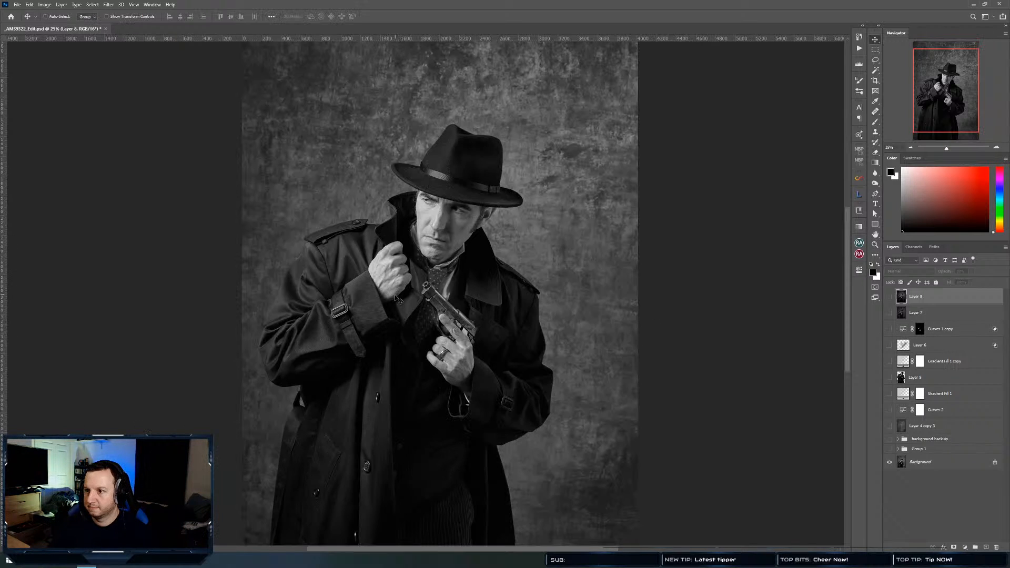
pyautogui.keyDown('alt'); pyautogui.click(890, 462); pyautogui.keyUp('alt')
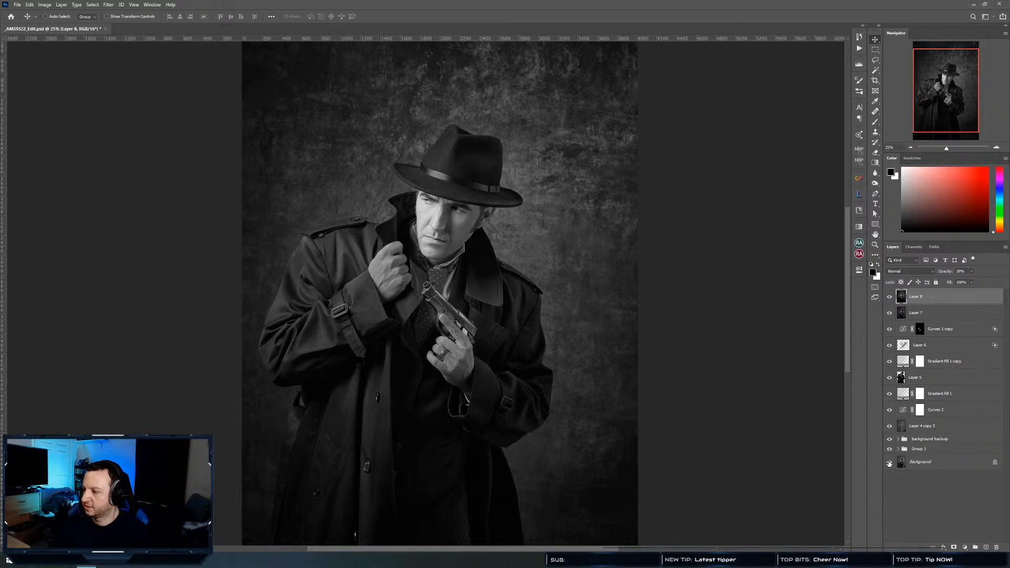
pyautogui.keyDown('alt'); pyautogui.click(889, 464); pyautogui.keyUp('alt')
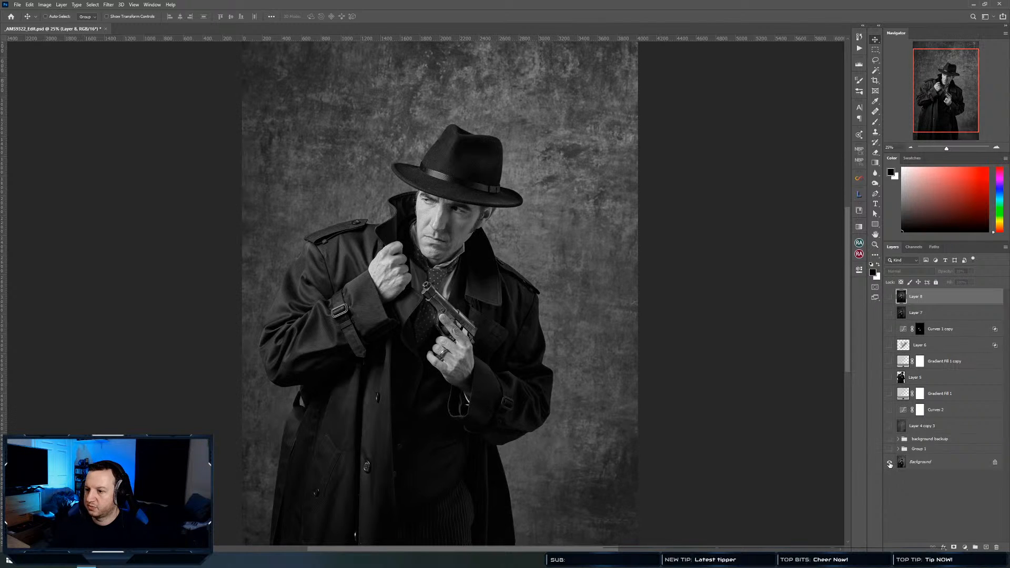
pyautogui.keyDown('alt'); pyautogui.click(889, 463); pyautogui.keyUp('alt')
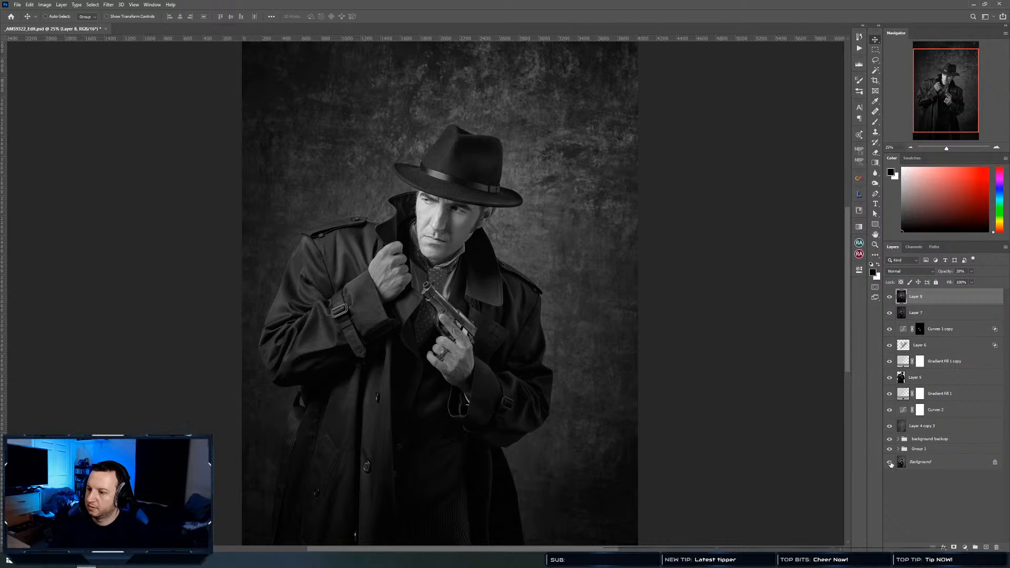
pyautogui.keyDown('alt'); pyautogui.click(890, 463); pyautogui.keyUp('alt')
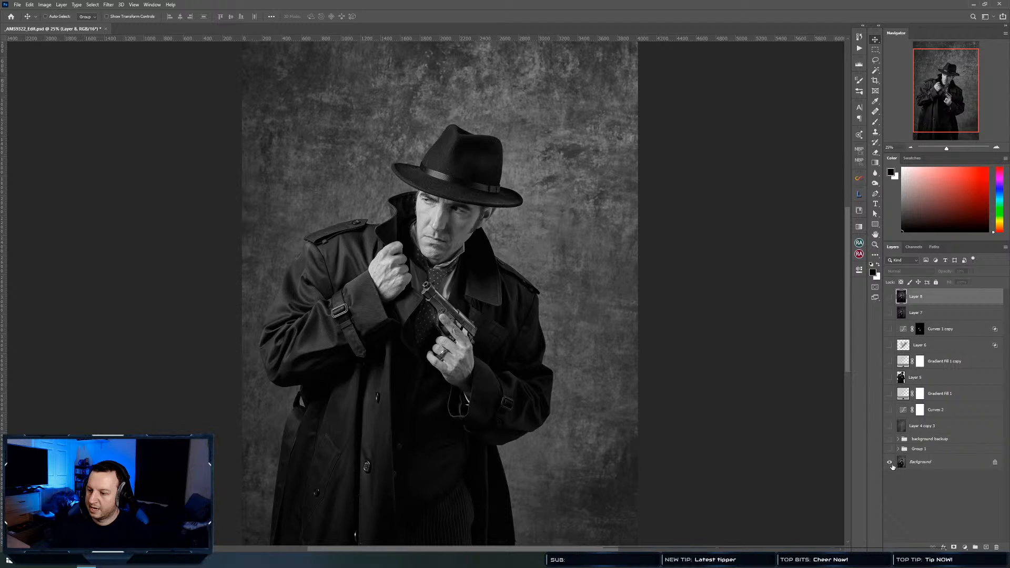
pyautogui.keyDown('alt'); pyautogui.click(889, 463); pyautogui.keyUp('alt')
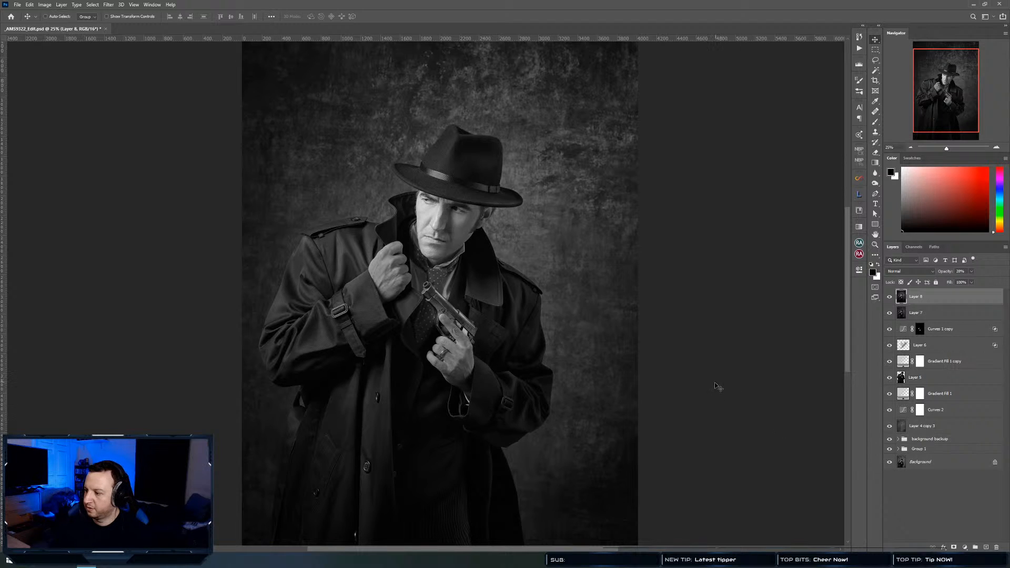